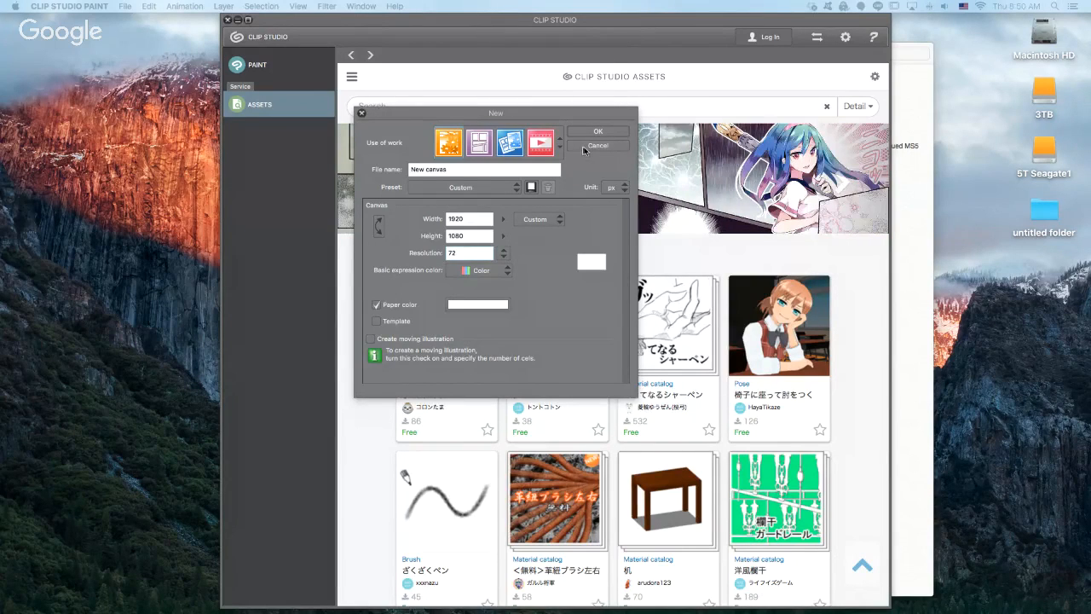
# - Create a new 1920 x 1080 px canvas with the resolution set to 150
pyautogui.click(458, 253)
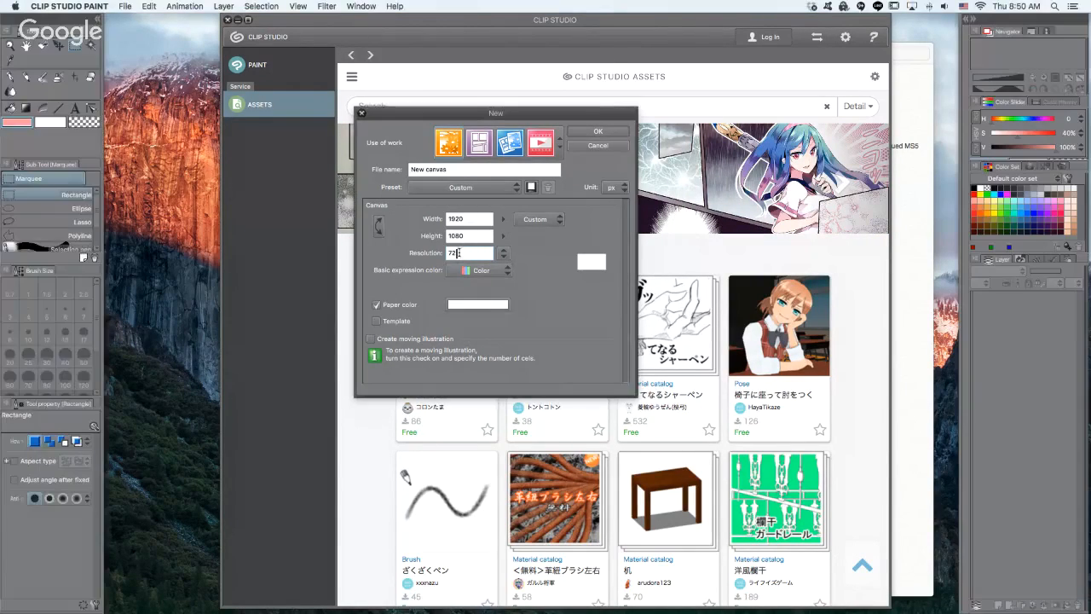
pyautogui.moveTo(457, 253); pyautogui.dragTo(439, 256)
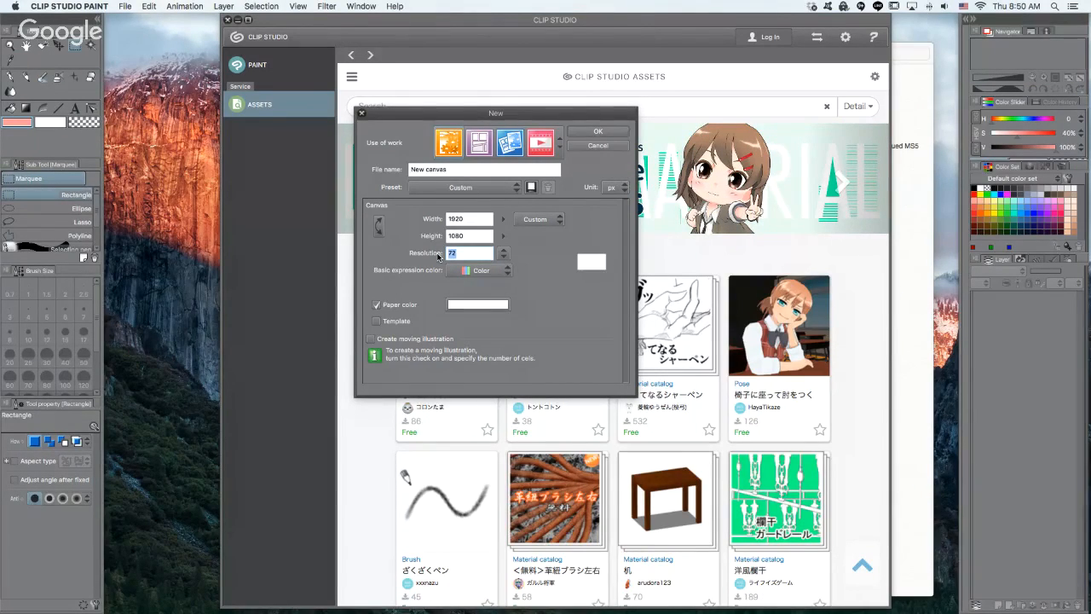
pyautogui.write('150')
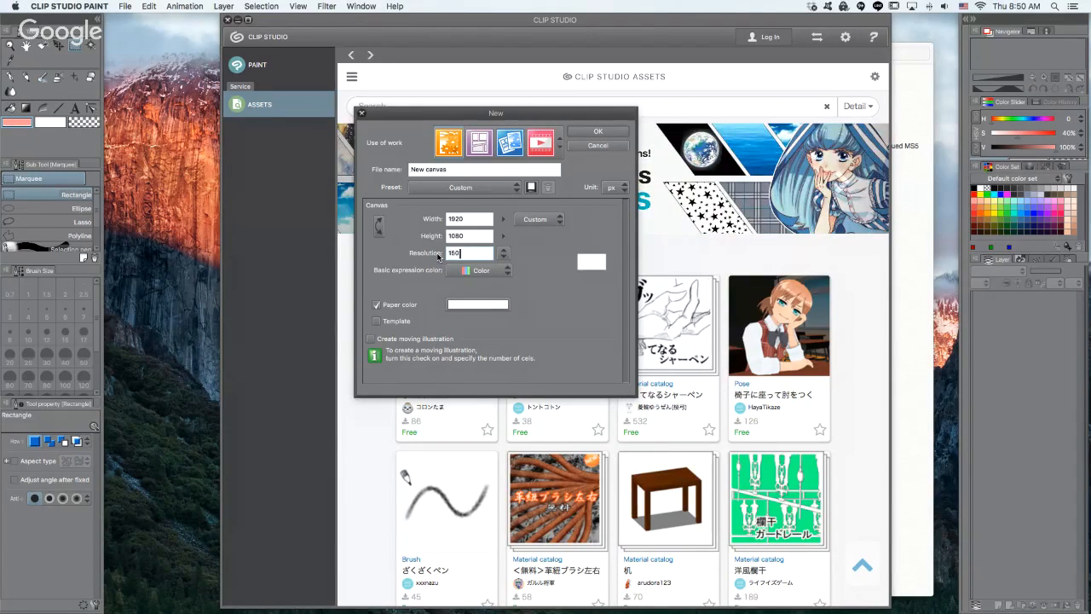
pyautogui.press('Return')
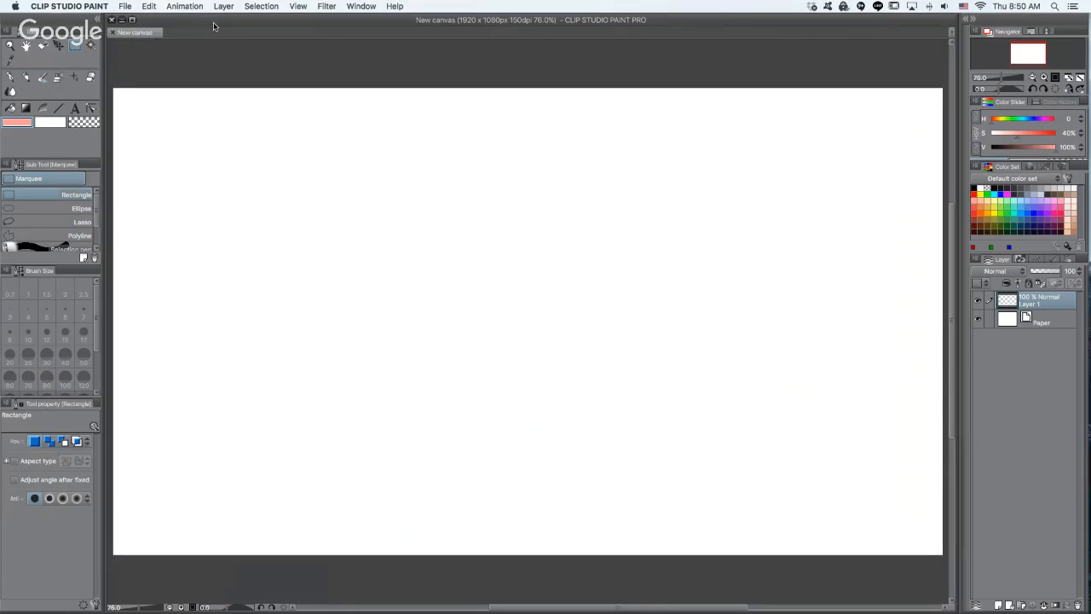
pyautogui.press('Tab')
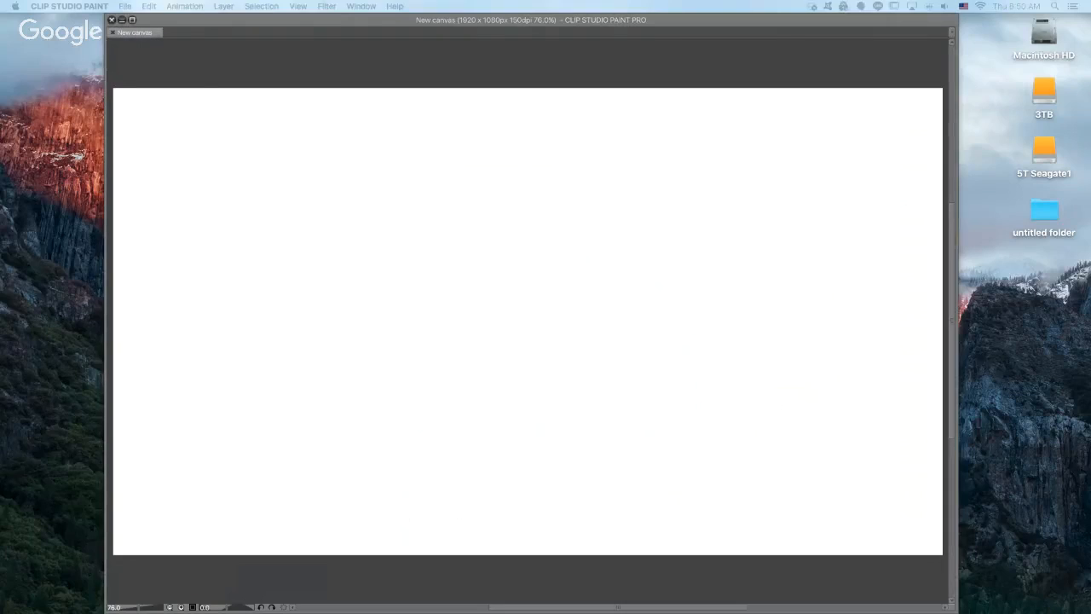
pyautogui.press('Tab')
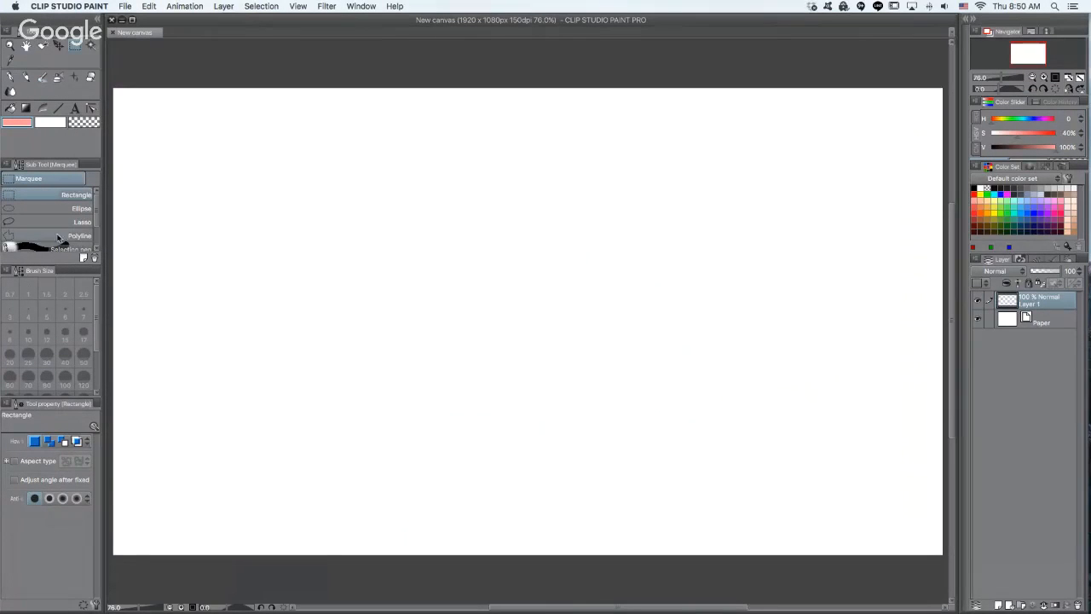
pyautogui.press('Tab')
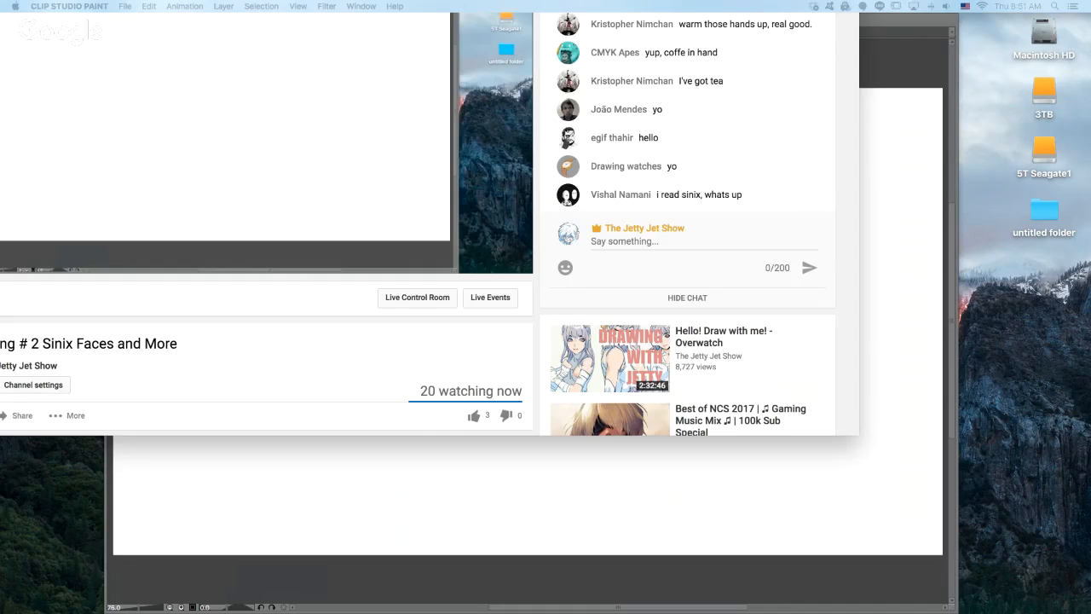
# - Bring the Chrome window into view, read through the stream's live chat messages, and return to the canvas
pyautogui.moveTo(146, 0); pyautogui.dragTo(77, 134)
pyautogui.scroll(3, 162, 366)
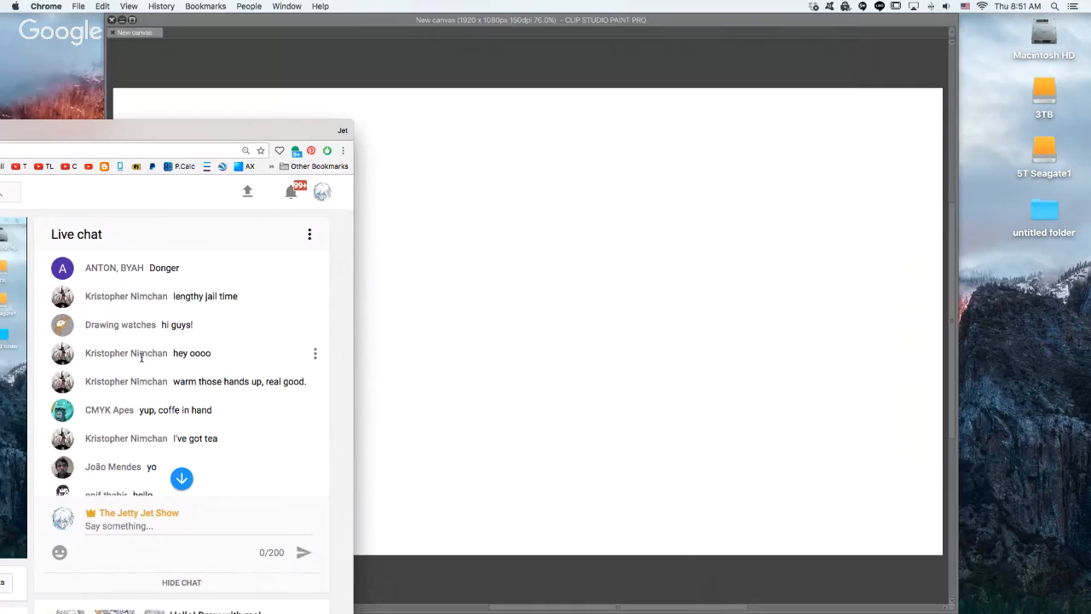
pyautogui.scroll(-1, 144, 358)
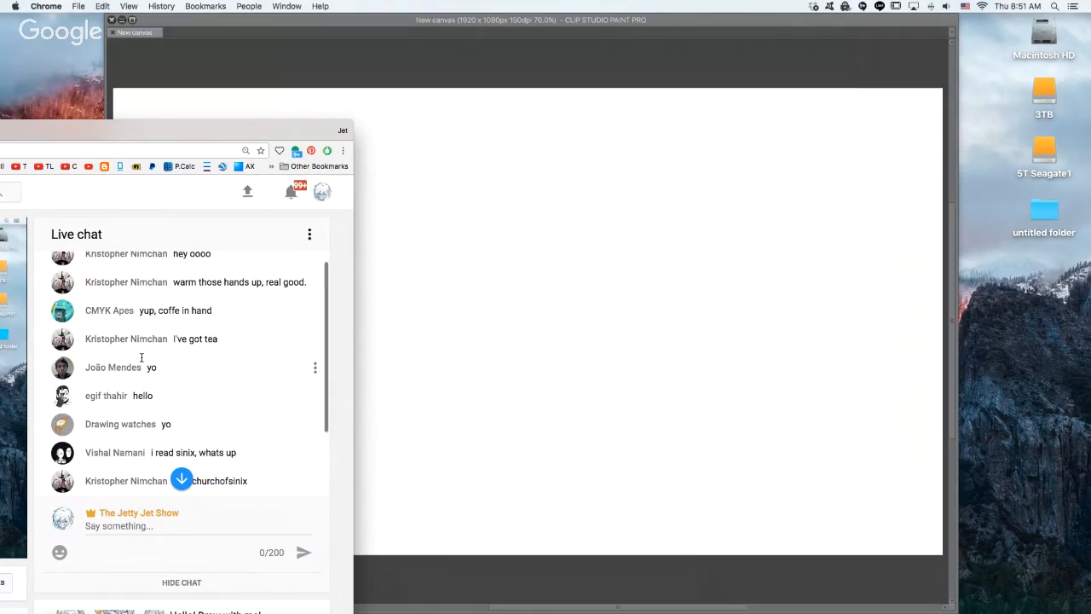
pyautogui.scroll(-1, 141, 358)
pyautogui.scroll(-1, 141, 358)
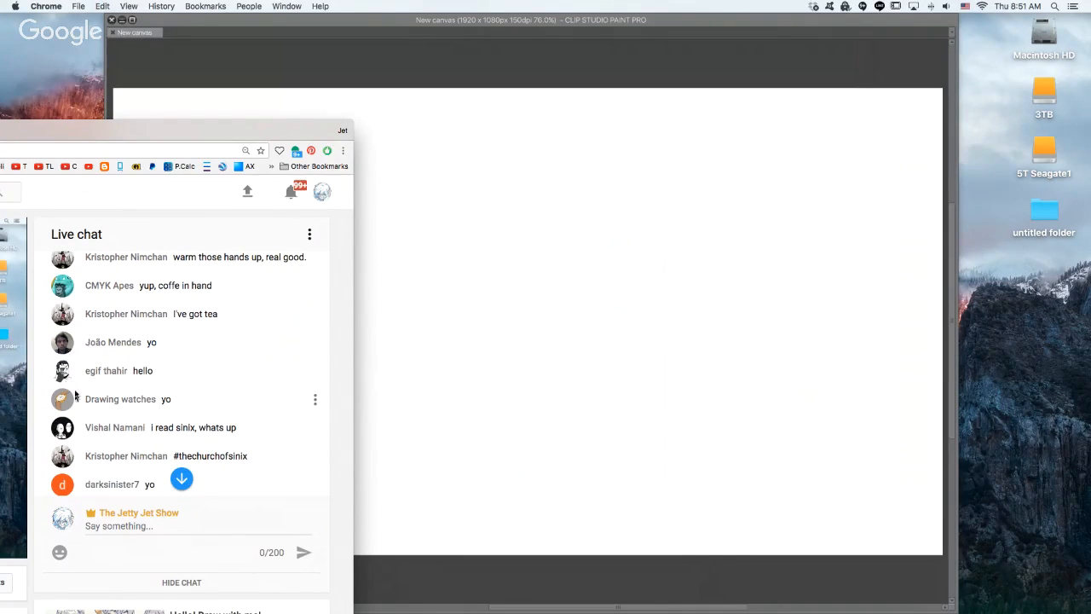
pyautogui.scroll(-2, 76, 400)
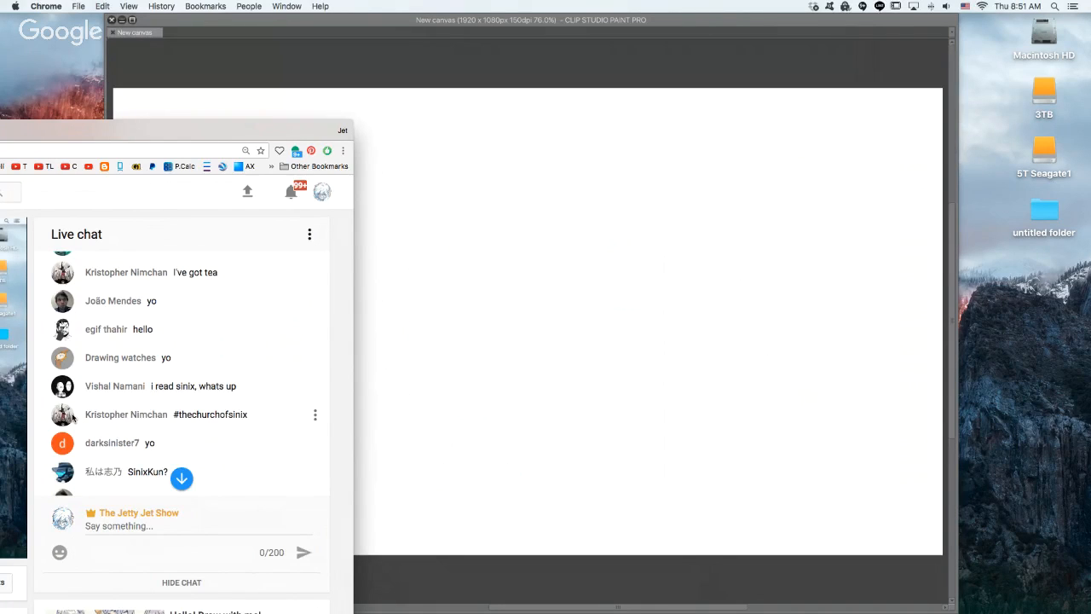
pyautogui.scroll(-3, 102, 358)
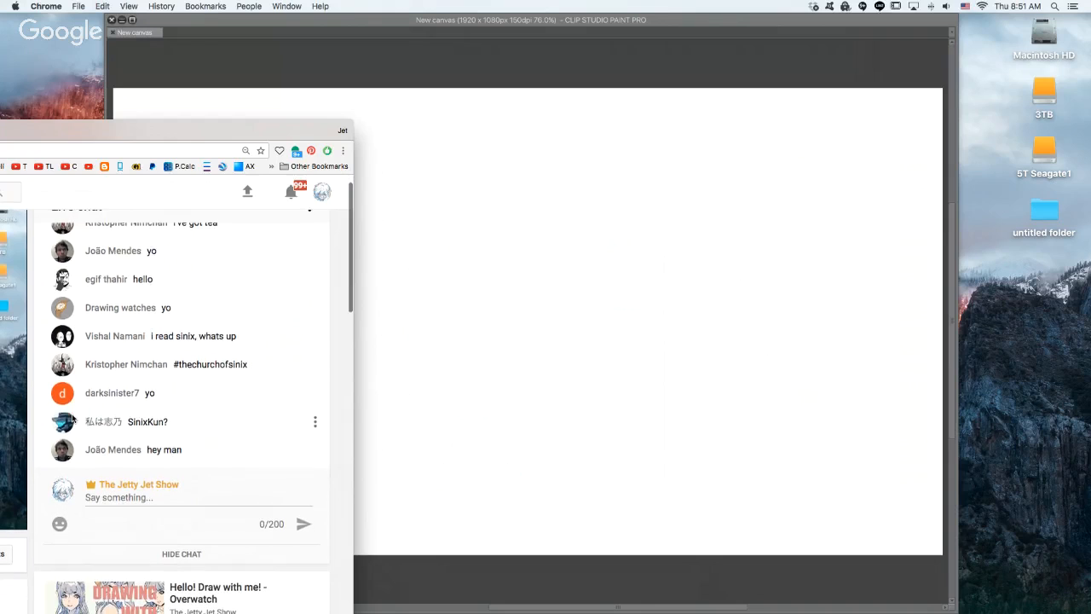
pyautogui.moveTo(145, 129); pyautogui.dragTo(0, 129)
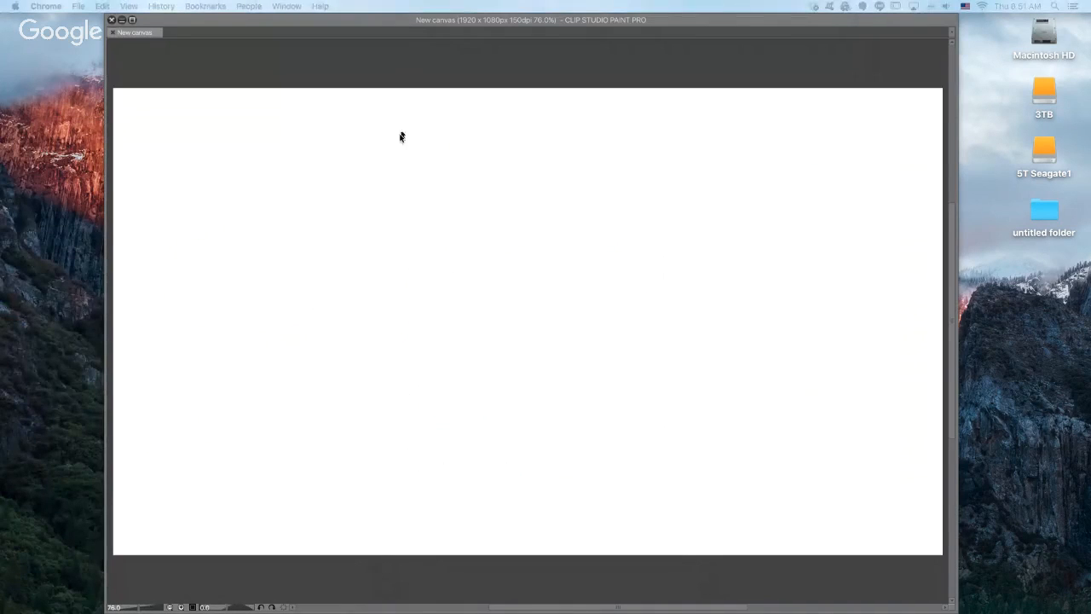
pyautogui.click(372, 90)
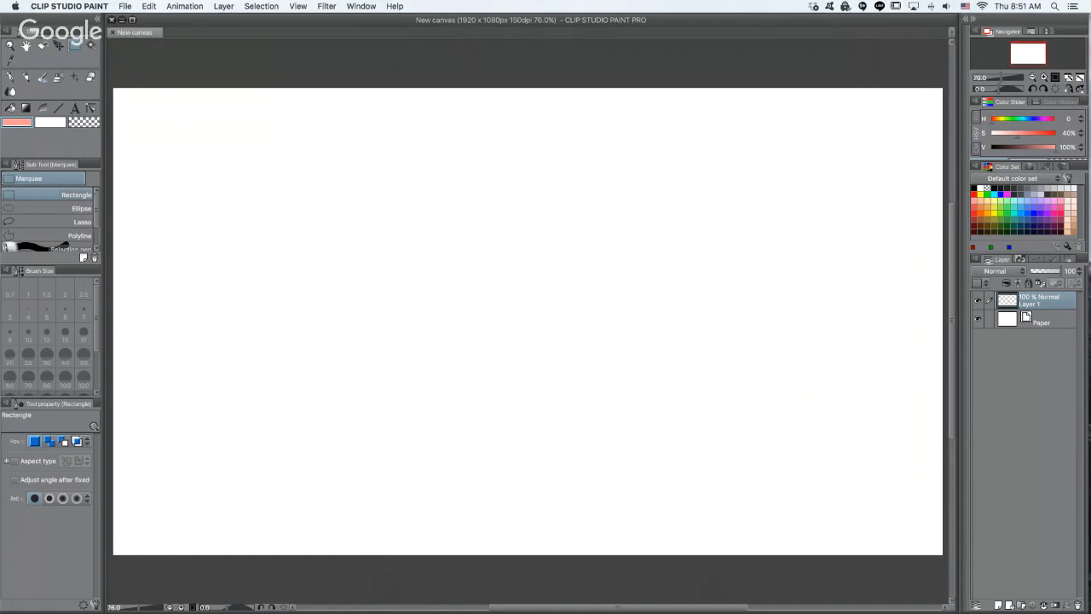
pyautogui.press('Tab')
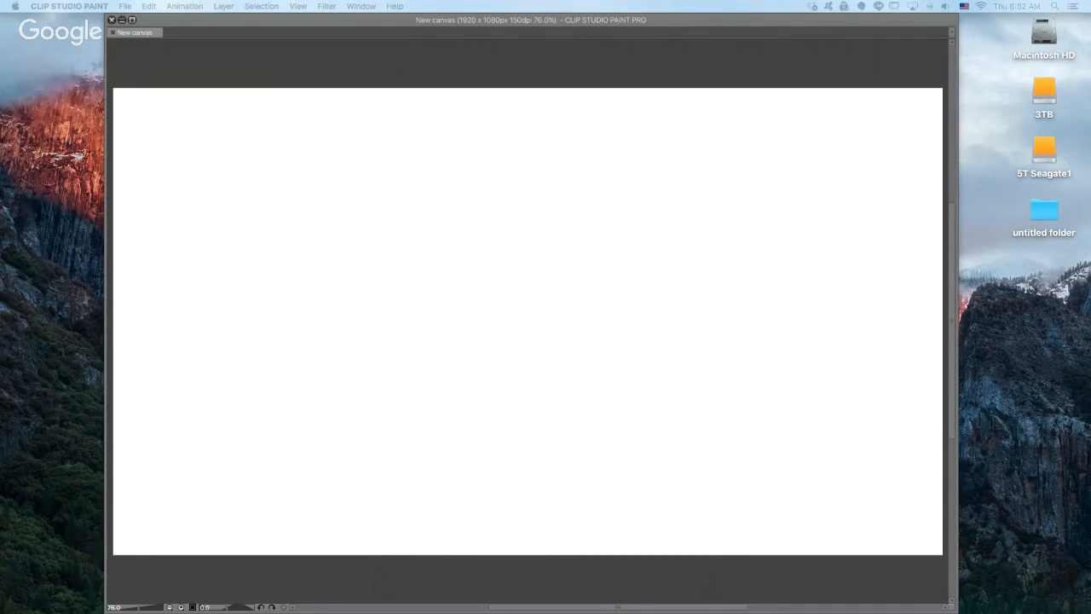
pyautogui.press('Tab')
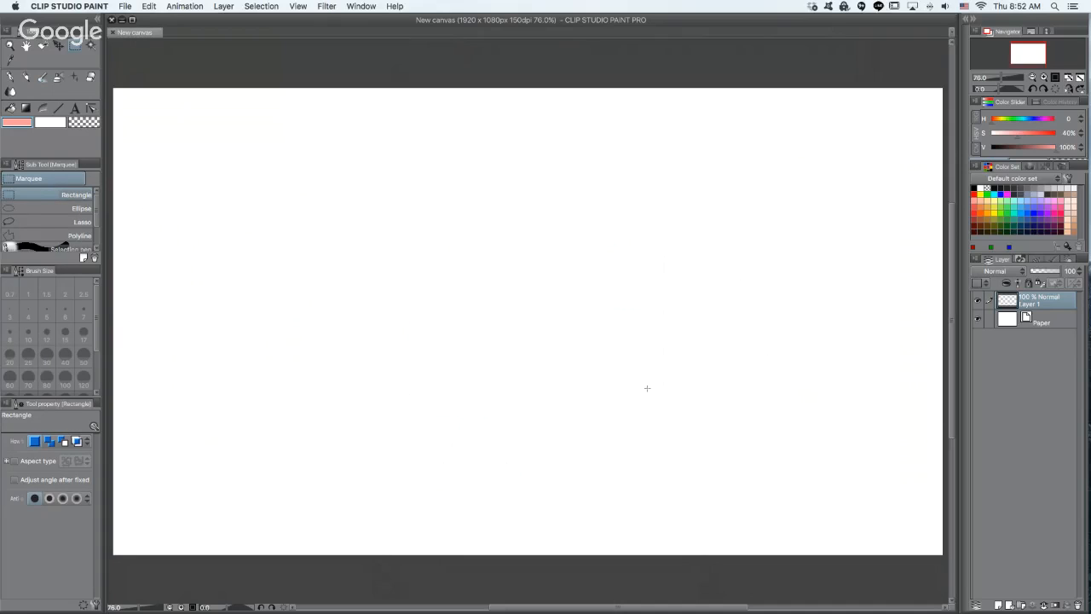
# - Switch to the Colored pencil and try a short stroke on the canvas, undoing it
pyautogui.press('p')
pyautogui.moveTo(604, 320); pyautogui.dragTo(639, 416)
pyautogui.press('super+z')
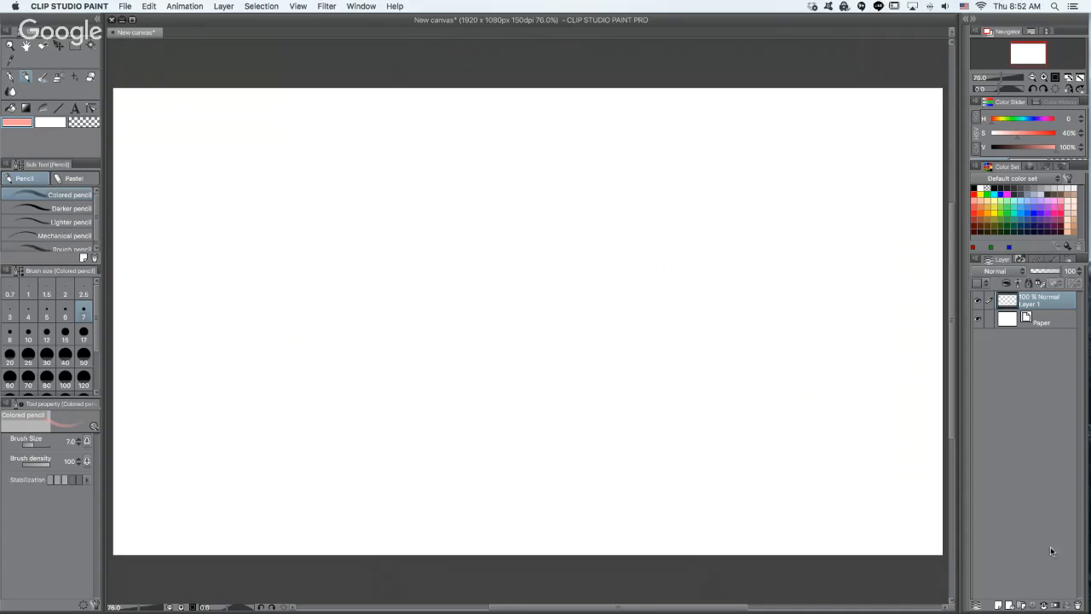
# - Switch to Preview, look at the reference photo 62771.jpg, and move its window off the canvas
pyautogui.moveTo(1083, 312)
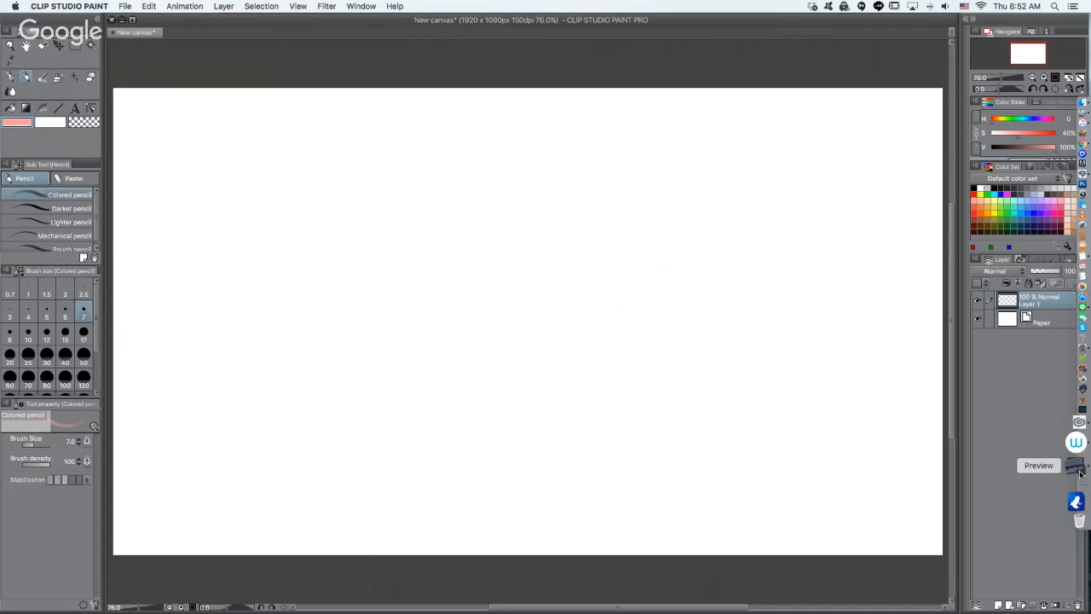
pyautogui.click(1076, 469)
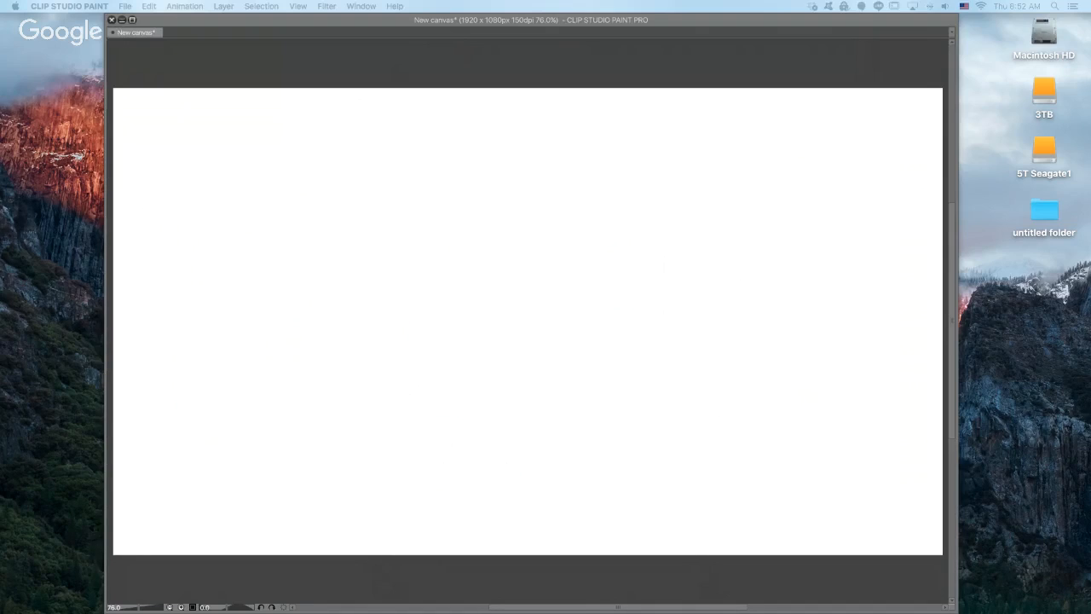
pyautogui.moveTo(767, 0); pyautogui.dragTo(835, 0)
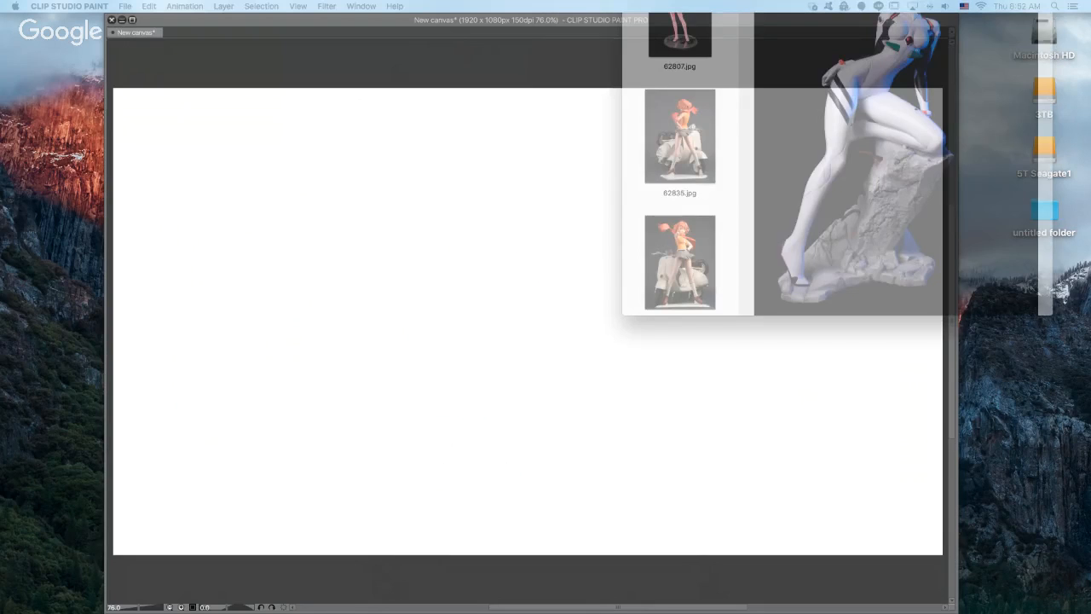
pyautogui.moveTo(733, 0); pyautogui.dragTo(553, 100)
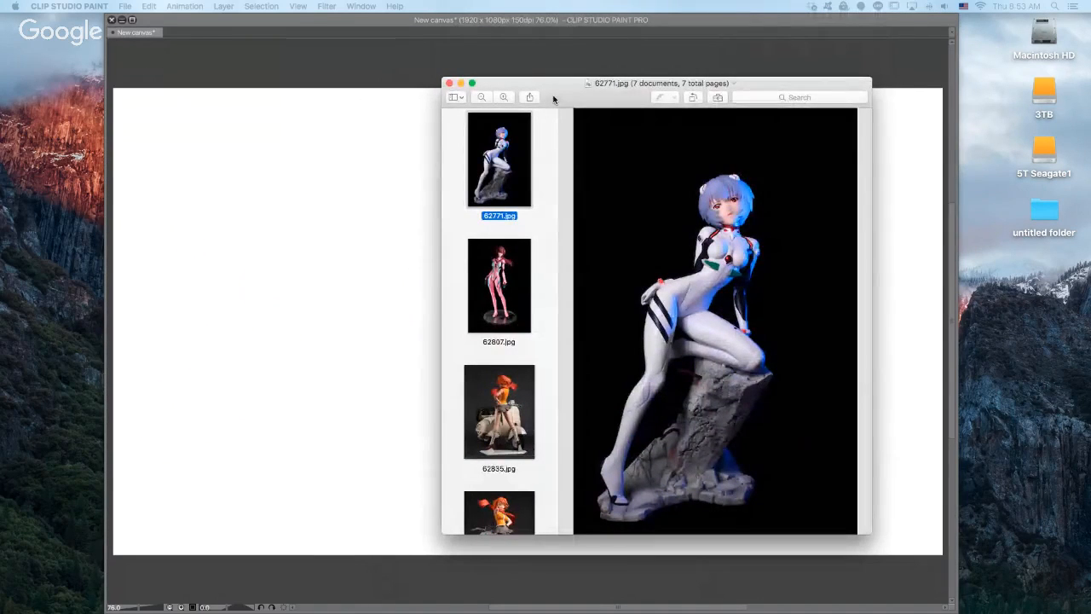
pyautogui.moveTo(553, 100); pyautogui.dragTo(553, 0)
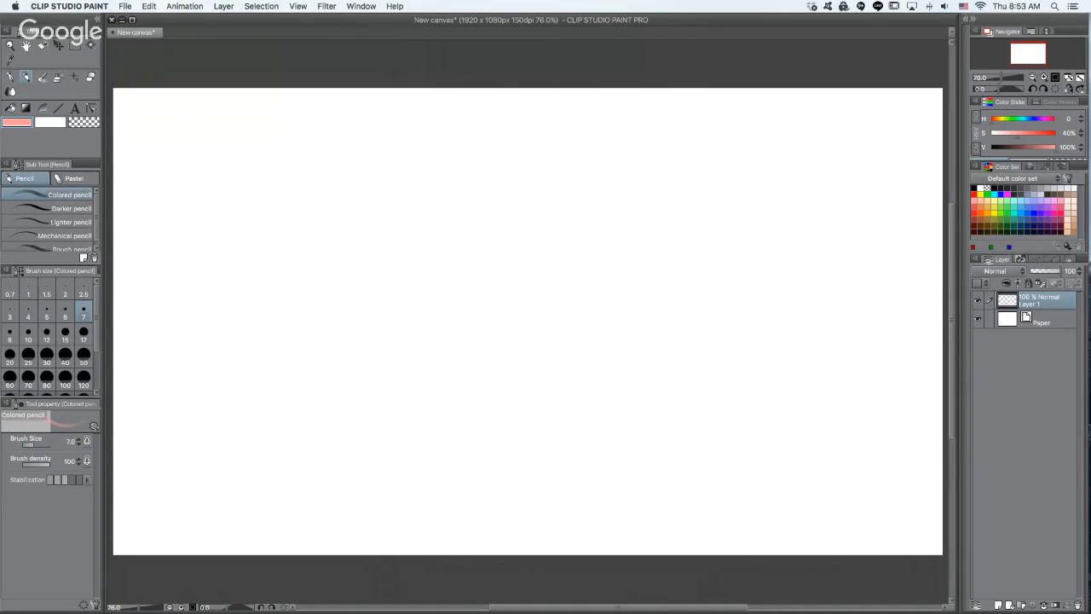
# - Test the Colored pencil with loose scribbles, try brush size 15, and clear the scribbles from the layer
pyautogui.moveTo(569, 213)
pyautogui.mouseDown()
pyautogui.moveTo(478, 375)
pyautogui.moveTo(597, 256)
pyautogui.moveTo(635, 358)
pyautogui.moveTo(560, 256)
pyautogui.moveTo(388, 502)
pyautogui.moveTo(554, 379)
pyautogui.moveTo(558, 509)
pyautogui.moveTo(674, 256)
pyautogui.moveTo(579, 466)
pyautogui.mouseUp()
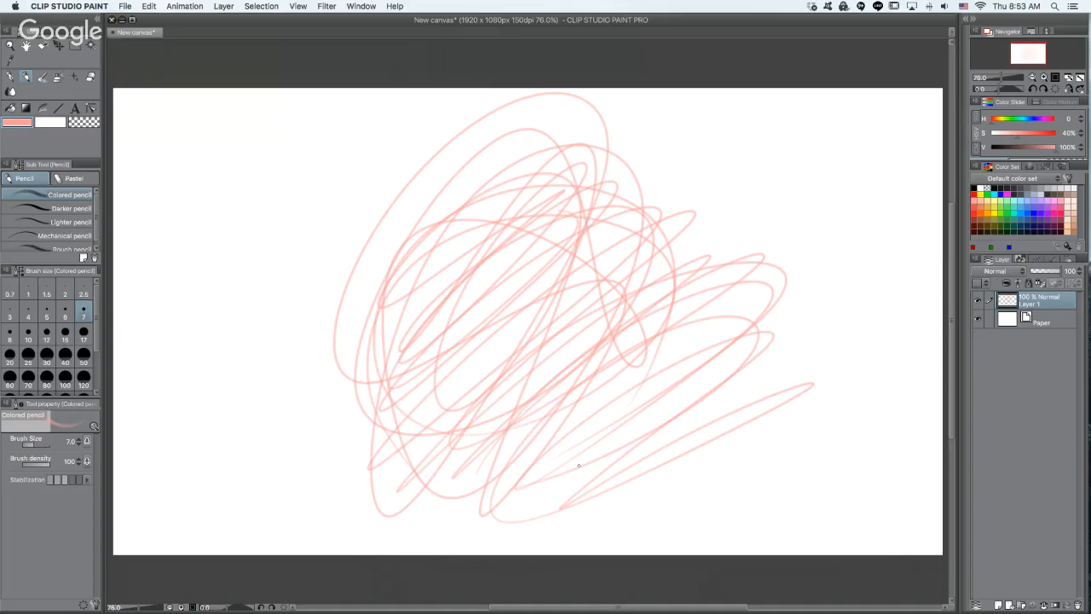
pyautogui.press(']')
pyautogui.press(']')
pyautogui.press(']')
pyautogui.press(']')
pyautogui.moveTo(435, 246)
pyautogui.mouseDown()
pyautogui.moveTo(465, 225)
pyautogui.moveTo(488, 238)
pyautogui.mouseUp()
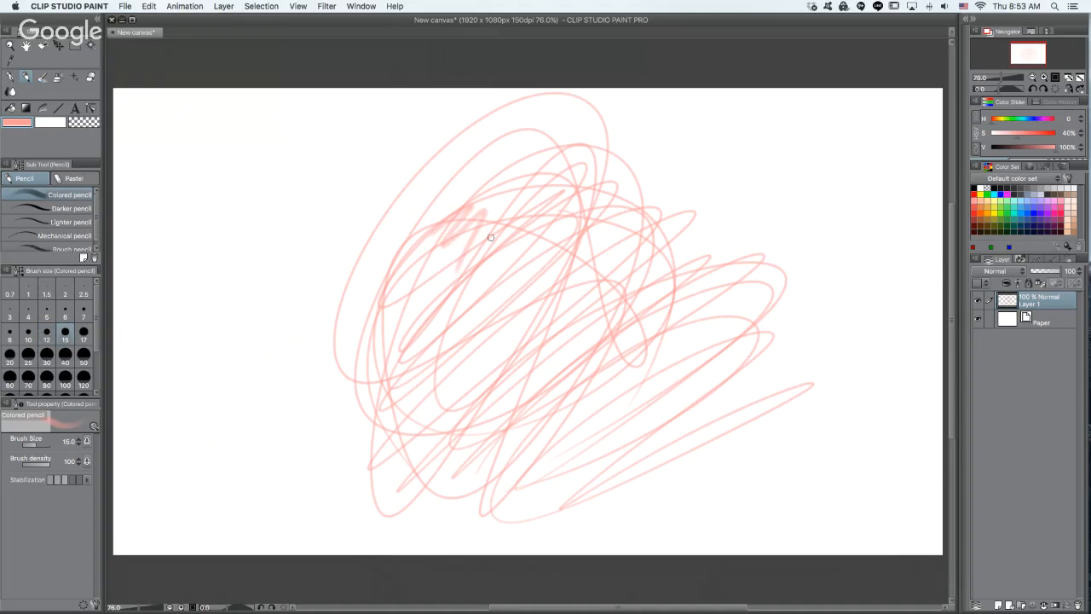
pyautogui.press('super+z')
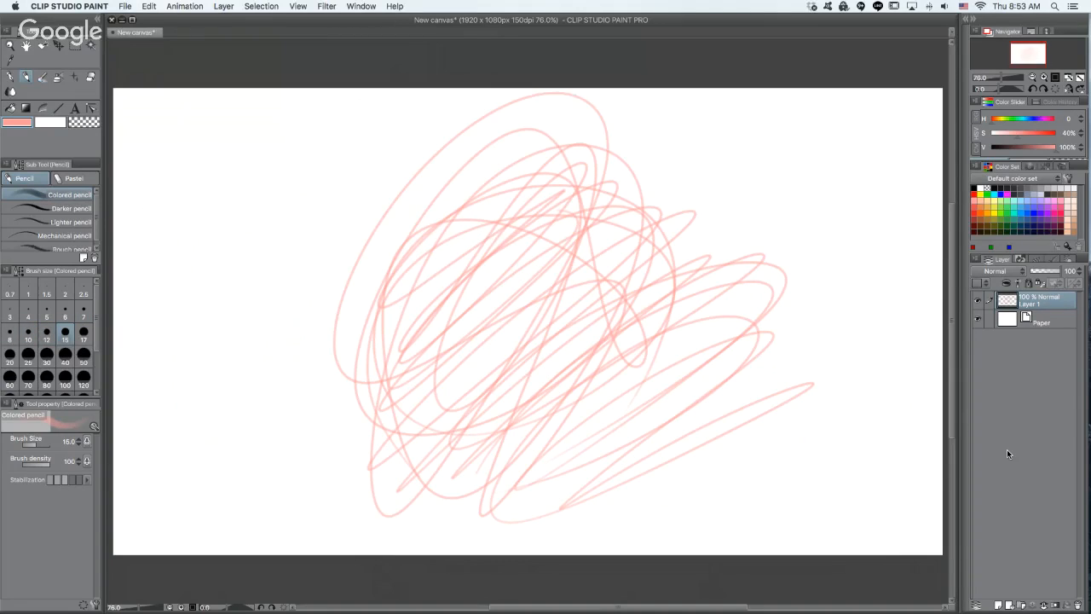
pyautogui.press('Delete')
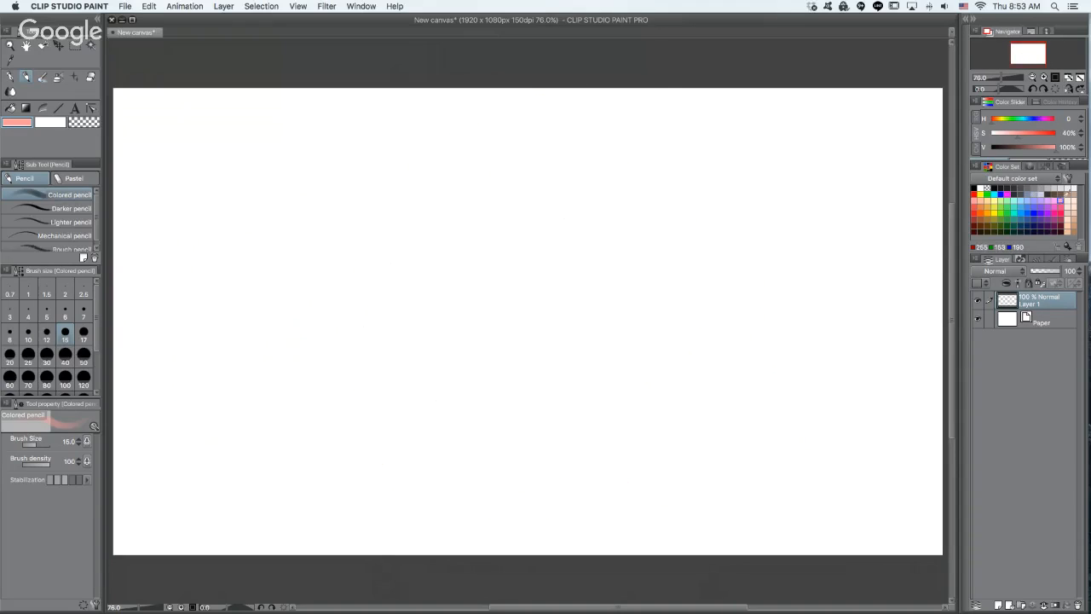
# - Set the drawing colour to brown (H 28, S 36, V 42), undo a test stroke, and set the brush size to 7
pyautogui.click(1062, 194)
pyautogui.moveTo(473, 252); pyautogui.dragTo(503, 371)
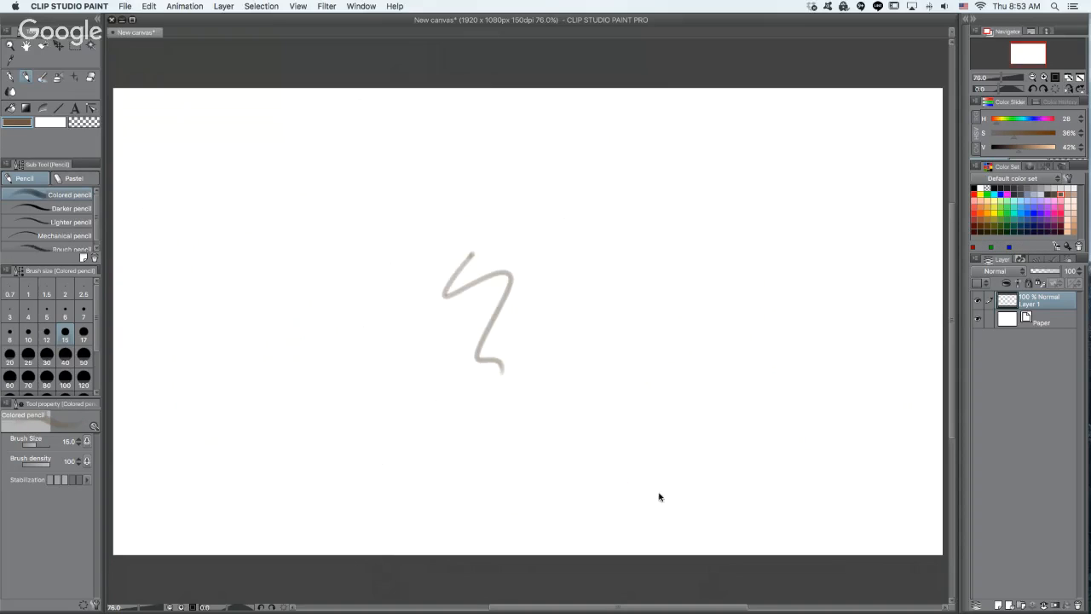
pyautogui.press('super+z')
pyautogui.press('[')
pyautogui.press('[')
pyautogui.press('[')
pyautogui.press('[')
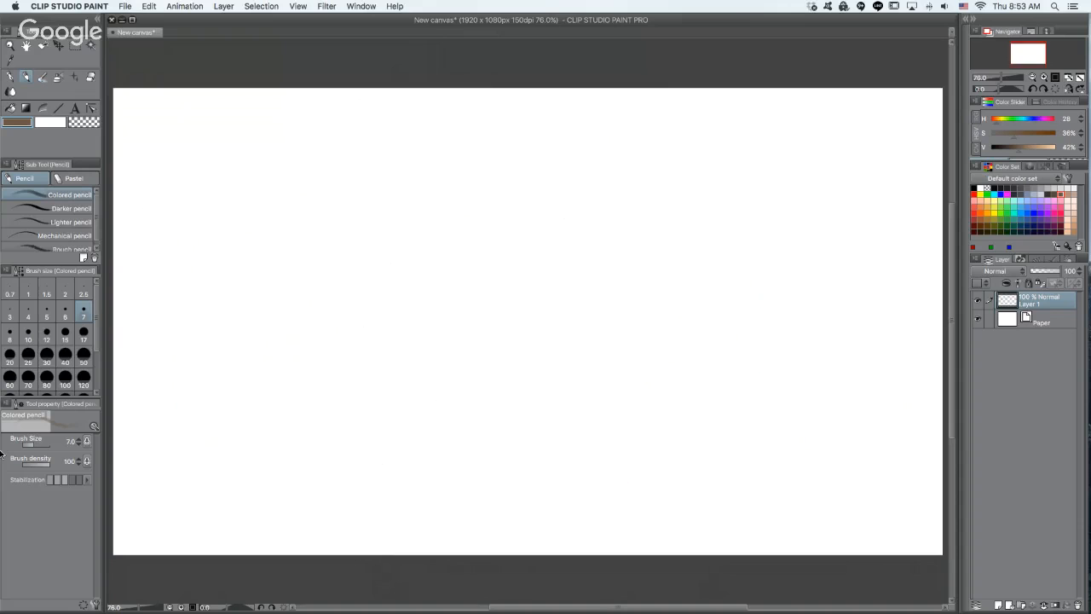
pyautogui.press('Tab')
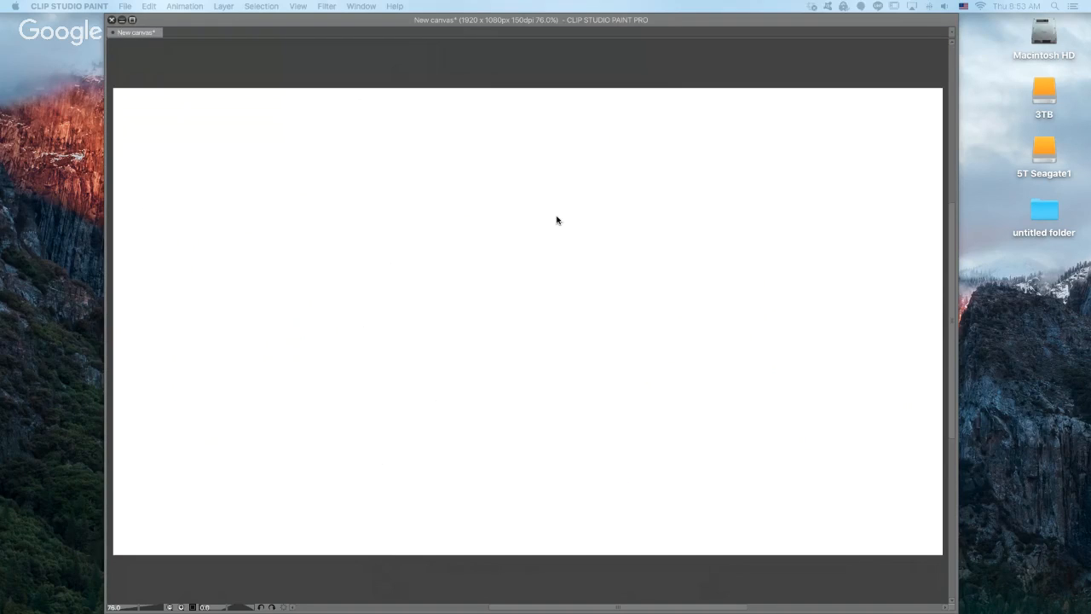
pyautogui.press('Tab')
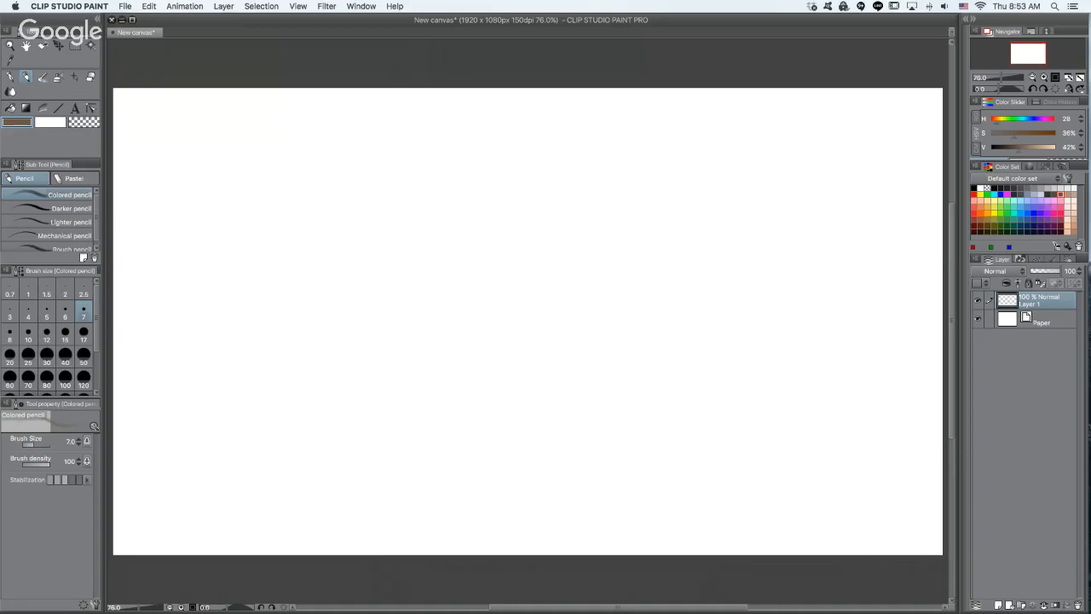
pyautogui.press('Tab')
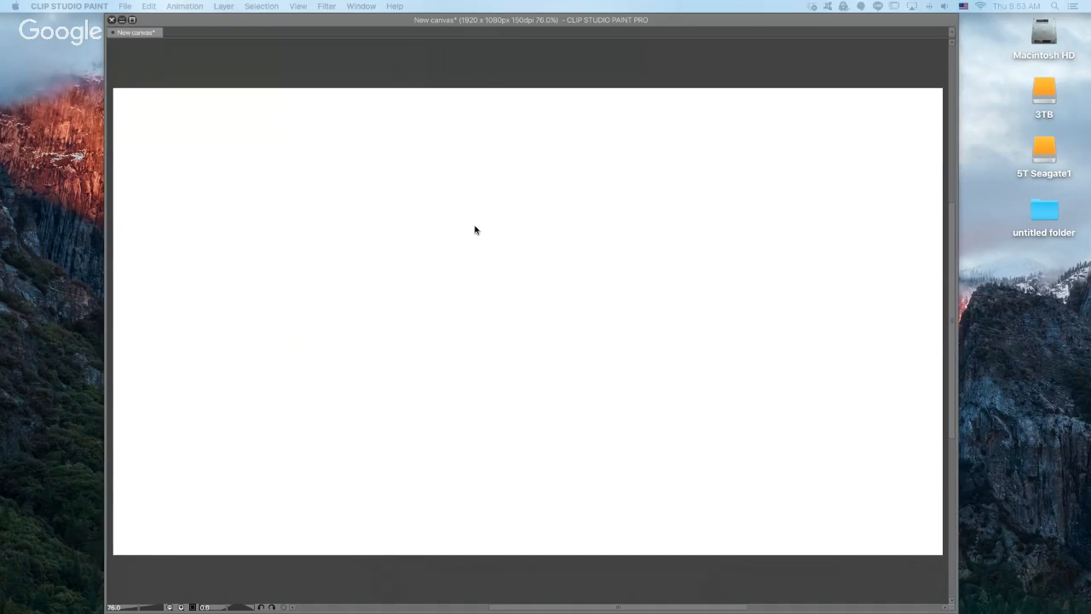
pyautogui.press('Tab')
# - Sketch the figure's back-side contour from head and shoulder through hip to foot, plus the standing leg's inner line and the raised thigh's underside
pyautogui.moveTo(571, 245)
pyautogui.mouseDown()
pyautogui.moveTo(547, 307)
pyautogui.moveTo(543, 267)
pyautogui.mouseUp()
pyautogui.scroll(2, 585, 241)
pyautogui.press('e')
pyautogui.press('p')
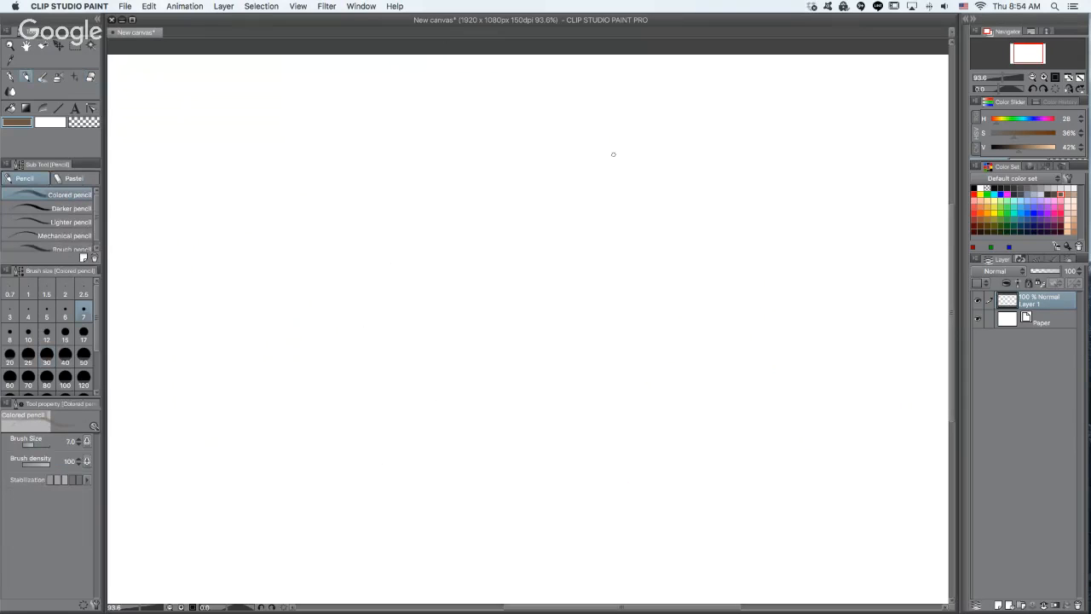
pyautogui.moveTo(613, 143)
pyautogui.mouseDown()
pyautogui.moveTo(622, 194)
pyautogui.moveTo(596, 224)
pyautogui.moveTo(591, 254)
pyautogui.moveTo(526, 301)
pyautogui.moveTo(508, 334)
pyautogui.moveTo(520, 341)
pyautogui.moveTo(513, 435)
pyautogui.moveTo(471, 566)
pyautogui.moveTo(482, 602)
pyautogui.moveTo(518, 593)
pyautogui.moveTo(504, 549)
pyautogui.moveTo(510, 513)
pyautogui.moveTo(593, 351)
pyautogui.mouseUp()
pyautogui.moveTo(552, 382); pyautogui.dragTo(688, 394)
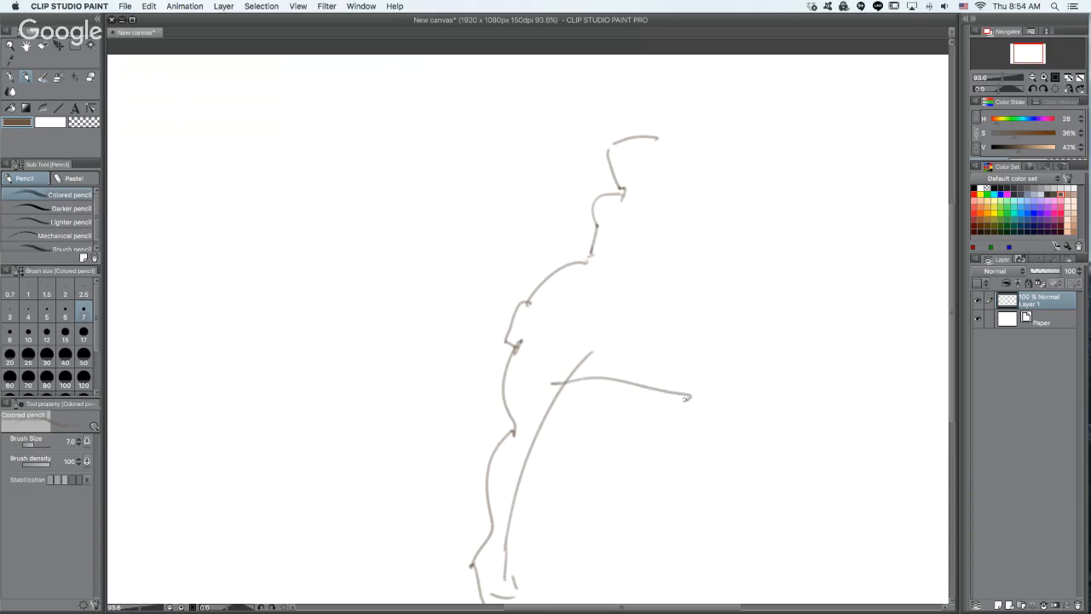
# - Sketch the raised thigh's top and knee, the front of the torso, the other side of the head, and the arm resting on the thigh
pyautogui.moveTo(617, 297)
pyautogui.mouseDown()
pyautogui.moveTo(682, 329)
pyautogui.moveTo(702, 389)
pyautogui.moveTo(680, 401)
pyautogui.mouseUp()
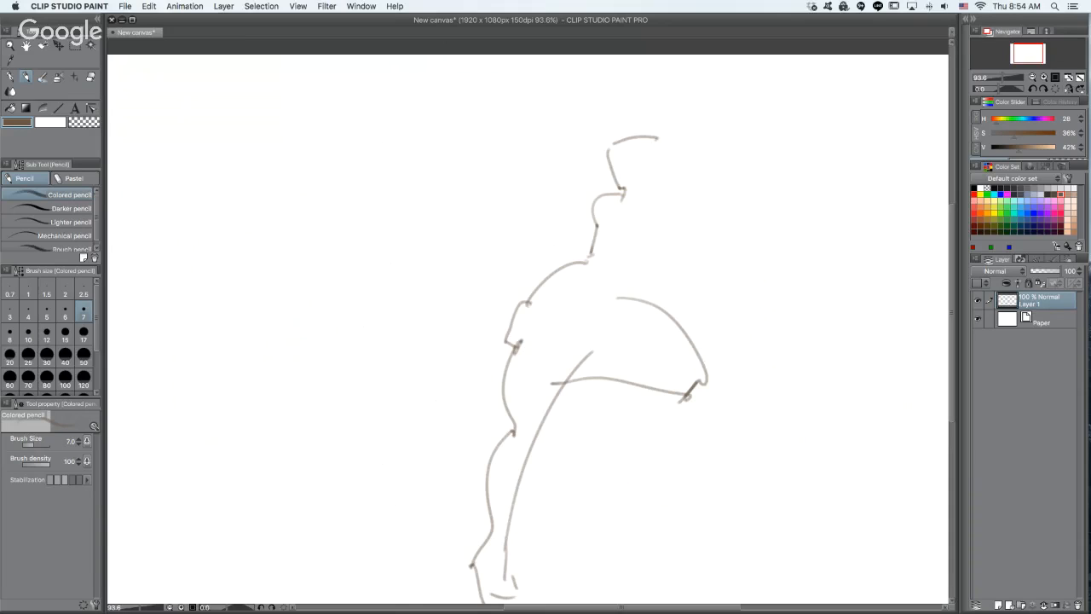
pyautogui.moveTo(626, 299); pyautogui.dragTo(643, 273)
pyautogui.moveTo(633, 274)
pyautogui.mouseDown()
pyautogui.moveTo(687, 201)
pyautogui.moveTo(676, 223)
pyautogui.mouseUp()
pyautogui.moveTo(655, 133)
pyautogui.mouseDown()
pyautogui.moveTo(676, 161)
pyautogui.moveTo(661, 187)
pyautogui.moveTo(623, 191)
pyautogui.moveTo(684, 220)
pyautogui.moveTo(681, 328)
pyautogui.mouseUp()
pyautogui.moveTo(649, 253); pyautogui.dragTo(680, 327)
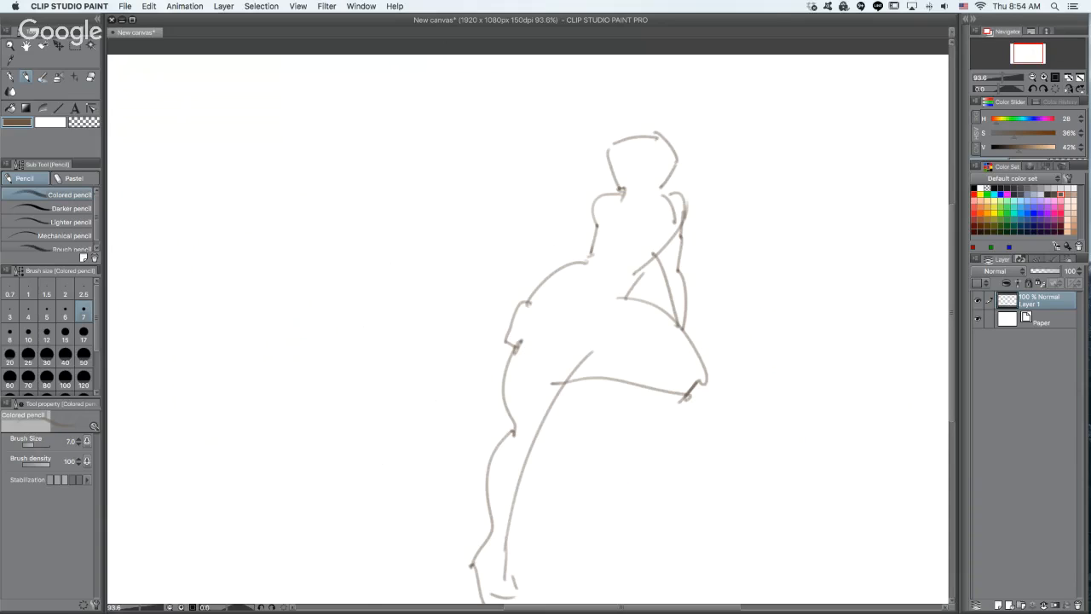
# - Add a second curve along the first figure's hip and a long sweeping centre line from neck to pelvis
pyautogui.moveTo(535, 298); pyautogui.dragTo(605, 271)
pyautogui.moveTo(643, 176)
pyautogui.mouseDown()
pyautogui.moveTo(629, 253)
pyautogui.moveTo(552, 360)
pyautogui.mouseUp()
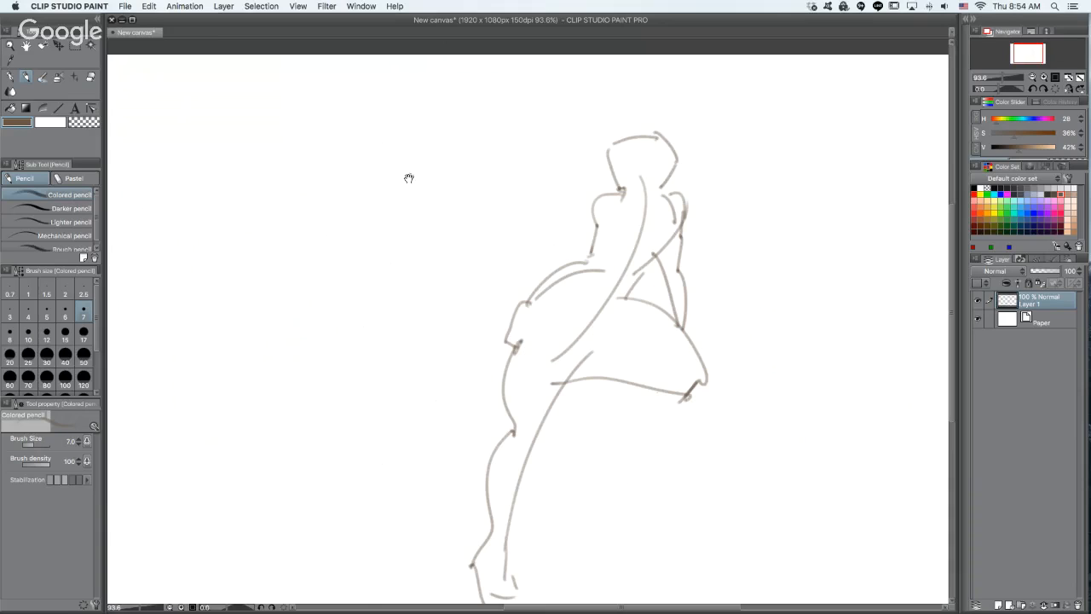
# - Sketch a second lunging figure beside the first: shoulder line, bent arm, hip, raised thigh, and the full back leg with foot
pyautogui.moveTo(274, 201)
pyautogui.mouseDown()
pyautogui.moveTo(344, 200)
pyautogui.moveTo(304, 288)
pyautogui.moveTo(326, 313)
pyautogui.moveTo(353, 303)
pyautogui.moveTo(428, 367)
pyautogui.moveTo(307, 344)
pyautogui.moveTo(407, 369)
pyautogui.mouseUp()
pyautogui.moveTo(305, 339)
pyautogui.mouseDown()
pyautogui.moveTo(283, 419)
pyautogui.moveTo(255, 440)
pyautogui.moveTo(264, 456)
pyautogui.moveTo(191, 549)
pyautogui.moveTo(201, 517)
pyautogui.moveTo(167, 541)
pyautogui.moveTo(170, 561)
pyautogui.moveTo(208, 590)
pyautogui.mouseUp()
pyautogui.moveTo(215, 503)
pyautogui.mouseDown()
pyautogui.moveTo(199, 503)
pyautogui.moveTo(200, 478)
pyautogui.moveTo(254, 406)
pyautogui.moveTo(257, 323)
pyautogui.moveTo(275, 267)
pyautogui.mouseUp()
pyautogui.moveTo(245, 304)
pyautogui.mouseDown()
pyautogui.moveTo(334, 200)
pyautogui.moveTo(351, 277)
pyautogui.moveTo(334, 270)
pyautogui.moveTo(360, 260)
pyautogui.mouseUp()
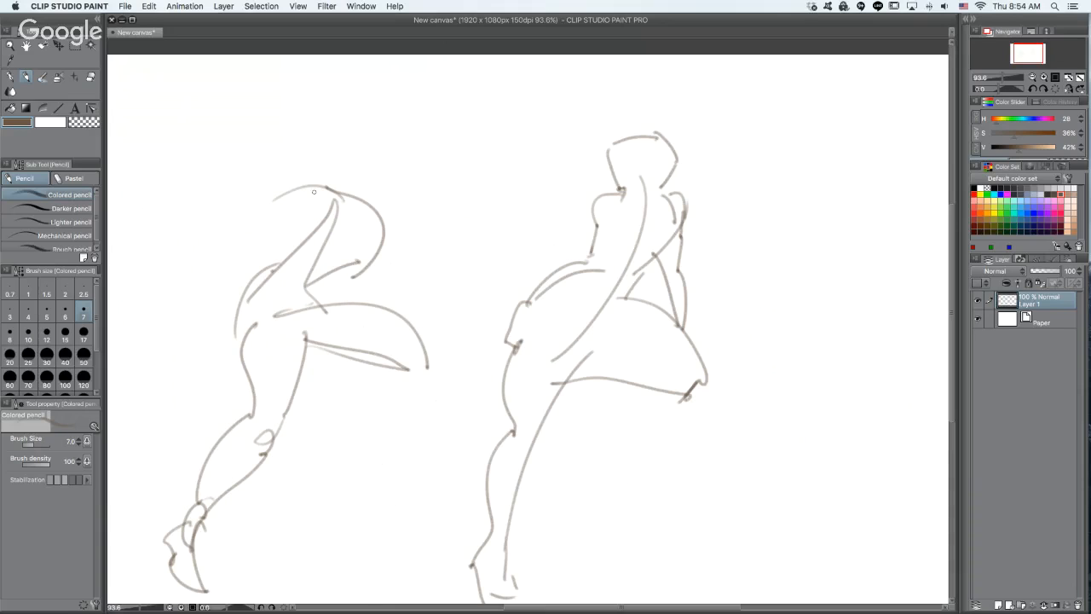
# - Sketch the second figure's near shoulder, head and neck, and the forearm resting on the thigh, undoing one stray stroke
pyautogui.moveTo(314, 187); pyautogui.dragTo(296, 226)
pyautogui.moveTo(314, 141)
pyautogui.mouseDown()
pyautogui.moveTo(335, 196)
pyautogui.moveTo(336, 184)
pyautogui.moveTo(355, 195)
pyautogui.moveTo(375, 175)
pyautogui.moveTo(378, 147)
pyautogui.moveTo(325, 142)
pyautogui.moveTo(352, 123)
pyautogui.moveTo(378, 151)
pyautogui.mouseUp()
pyautogui.press('super+z')
pyautogui.moveTo(364, 238); pyautogui.dragTo(363, 309)
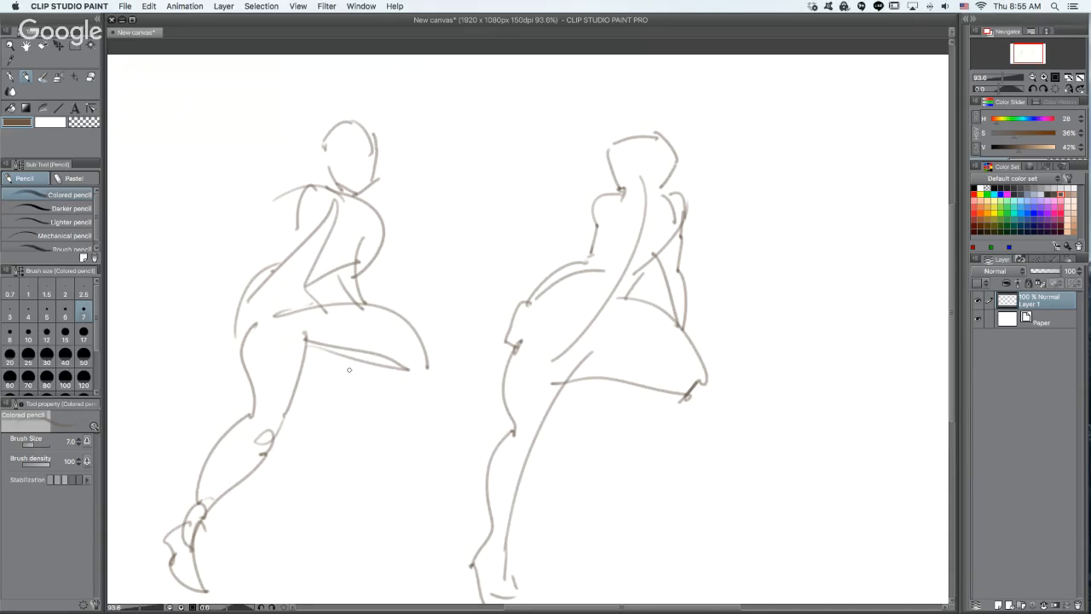
# - Sketch the underside of the second figure's raised thigh, the lower leg and foot, and short lines behind the calf
pyautogui.moveTo(307, 349)
pyautogui.mouseDown()
pyautogui.moveTo(372, 385)
pyautogui.moveTo(411, 372)
pyautogui.mouseUp()
pyautogui.moveTo(303, 381)
pyautogui.mouseDown()
pyautogui.moveTo(410, 357)
pyautogui.moveTo(423, 383)
pyautogui.moveTo(424, 373)
pyautogui.moveTo(385, 442)
pyautogui.moveTo(394, 539)
pyautogui.mouseUp()
pyautogui.moveTo(255, 463)
pyautogui.mouseDown()
pyautogui.moveTo(220, 529)
pyautogui.moveTo(291, 505)
pyautogui.moveTo(312, 513)
pyautogui.mouseUp()
pyautogui.moveTo(223, 537); pyautogui.dragTo(191, 566)
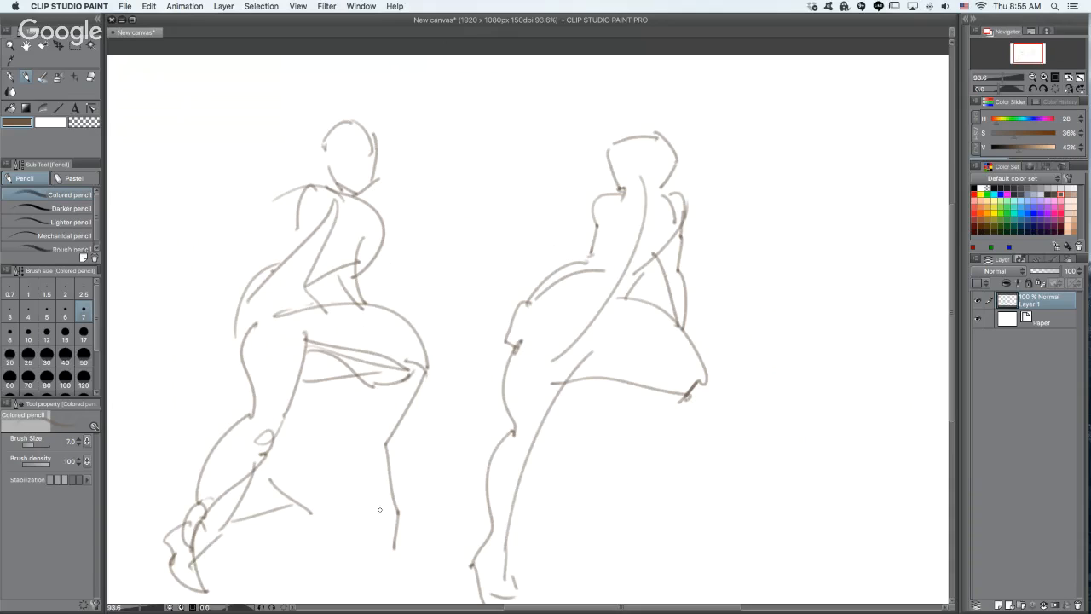
pyautogui.moveTo(382, 512); pyautogui.dragTo(407, 540)
pyautogui.press('Tab')
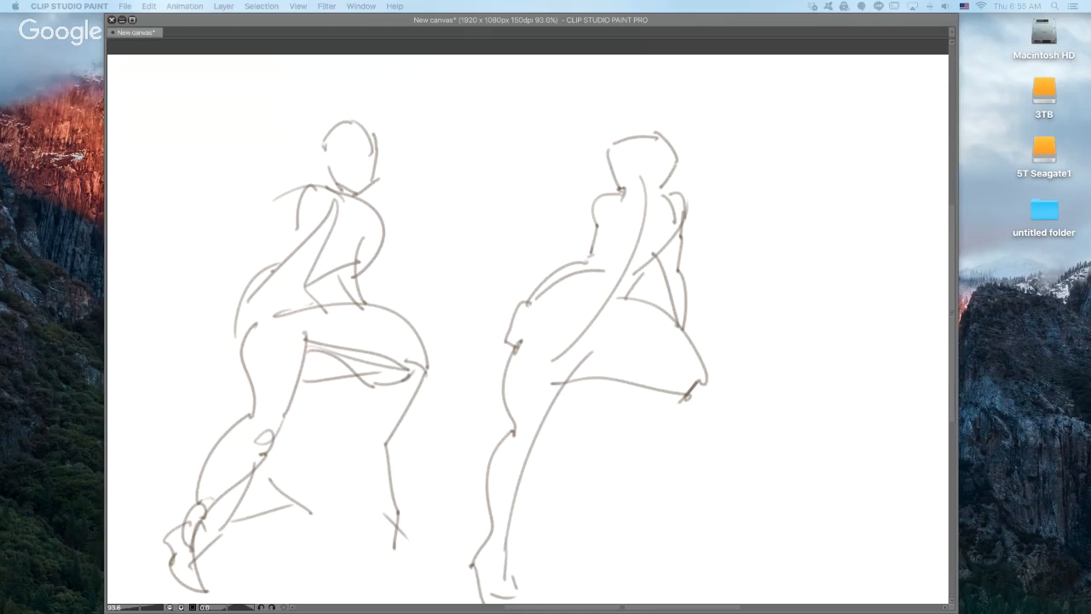
pyautogui.press('Tab')
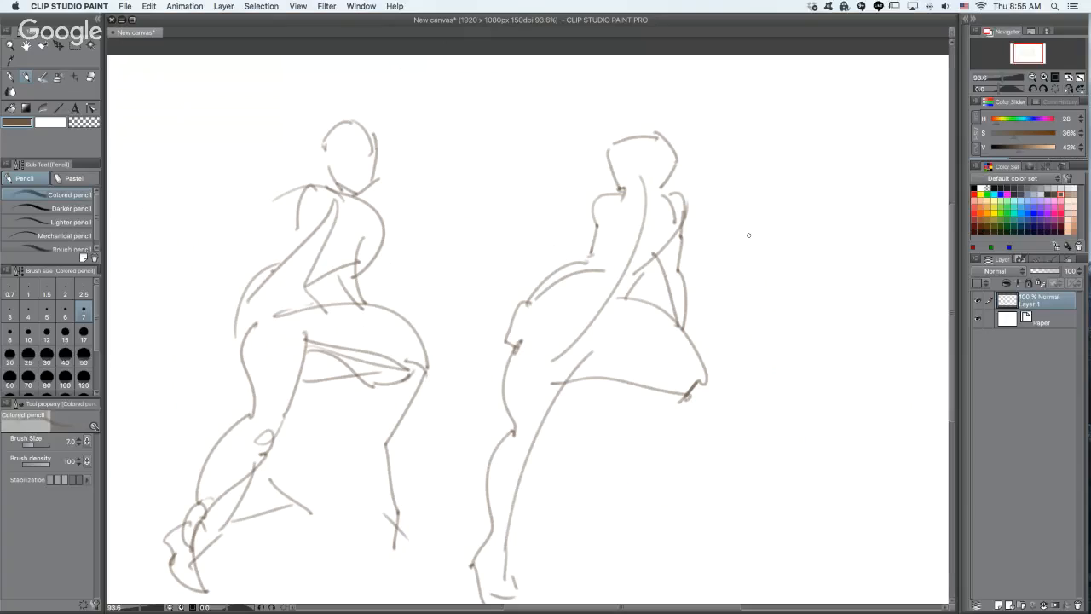
# - Undo the stray marks, then scale both figures proportionally to 37% and place them in the upper-left area of the canvas
pyautogui.keyDown('super'); pyautogui.click(752, 256); pyautogui.keyUp('super')
pyautogui.moveTo(504, 373); pyautogui.dragTo(713, 356)
pyautogui.moveTo(611, 456); pyautogui.dragTo(759, 406)
pyautogui.keyDown('alt'); pyautogui.click(734, 406); pyautogui.keyUp('alt')
pyautogui.keyDown('alt'); pyautogui.click(732, 407); pyautogui.keyUp('alt')
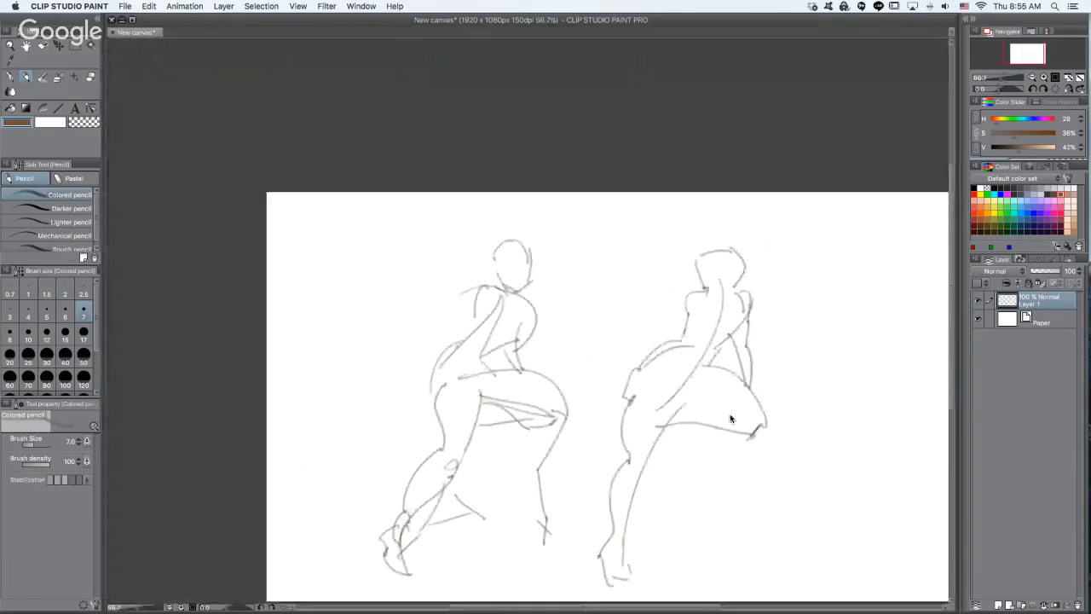
pyautogui.press('super+z')
pyautogui.press('super+t')
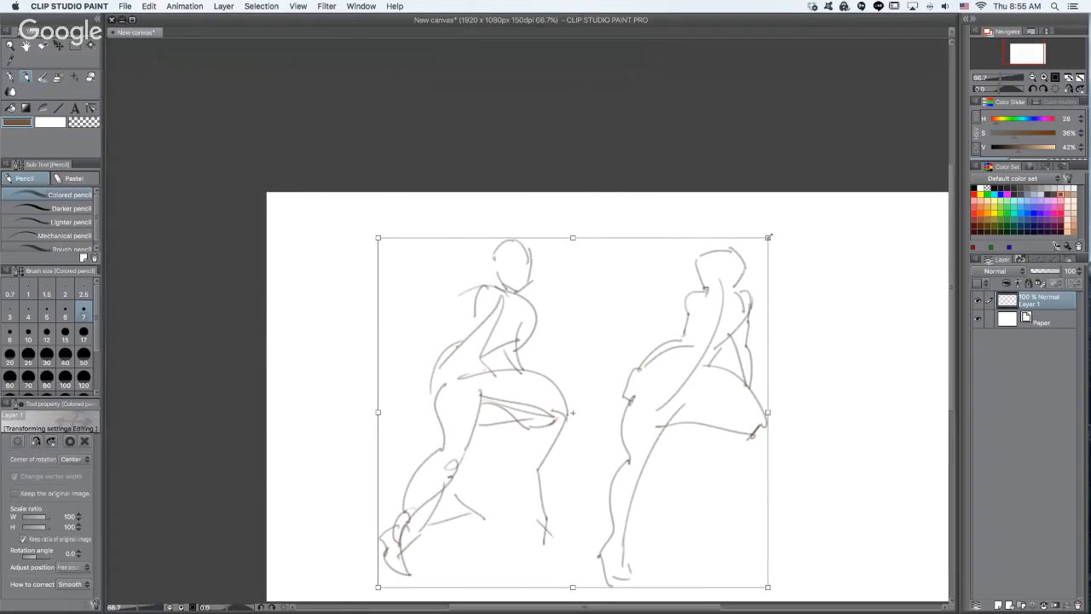
pyautogui.moveTo(770, 232); pyautogui.dragTo(645, 347)
pyautogui.moveTo(605, 420); pyautogui.dragTo(457, 295)
pyautogui.keyDown('super'); pyautogui.click(521, 304); pyautogui.keyUp('super')
pyautogui.keyDown('super'); pyautogui.click(517, 304); pyautogui.keyUp('super')
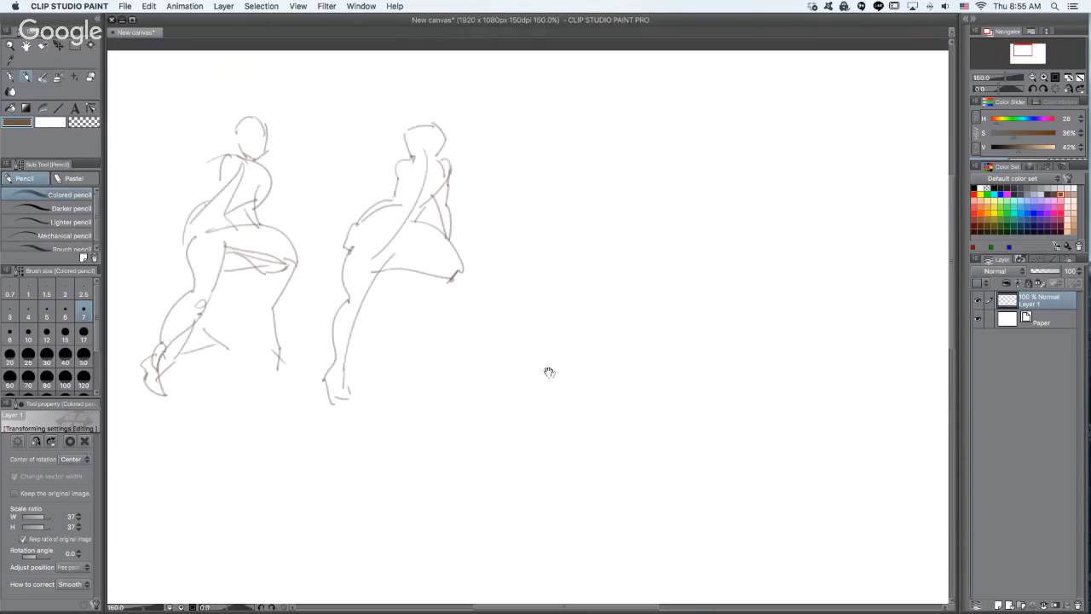
pyautogui.press('Return')
# - Switch to the Lighter pencil at brush size 3 and zoom to 400% on the empty area beside the figures
pyautogui.press('.')
pyautogui.press('.')
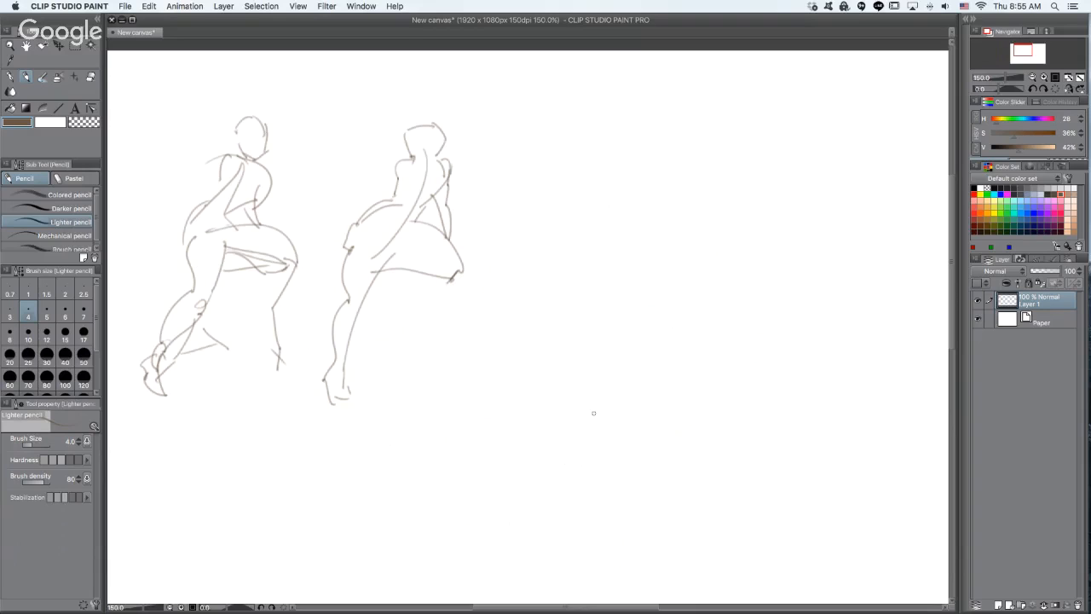
pyautogui.moveTo(556, 150); pyautogui.dragTo(567, 179)
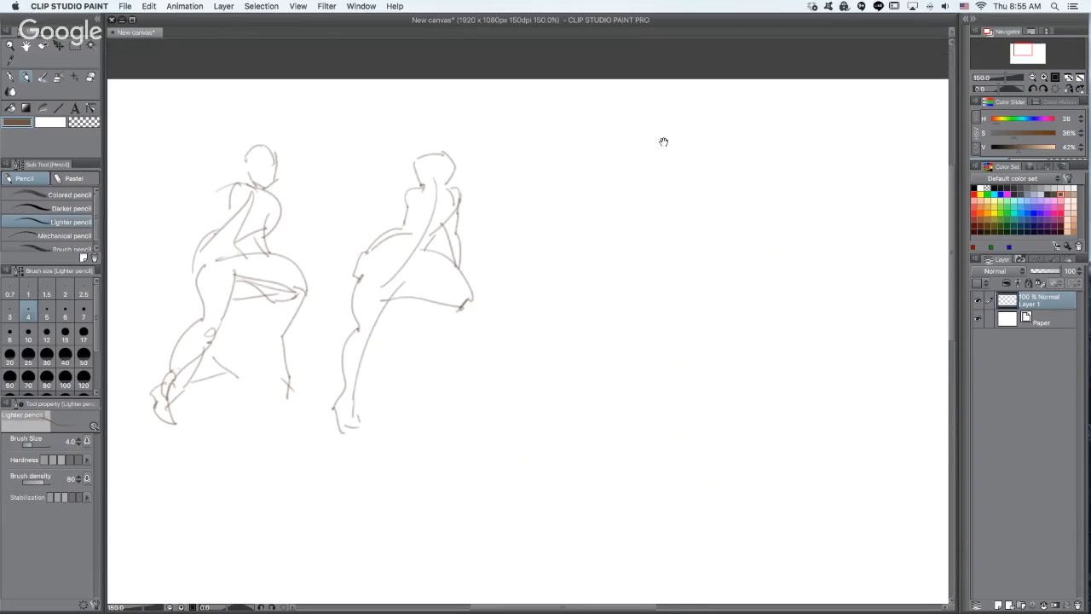
pyautogui.click(582, 196)
pyautogui.click(595, 207)
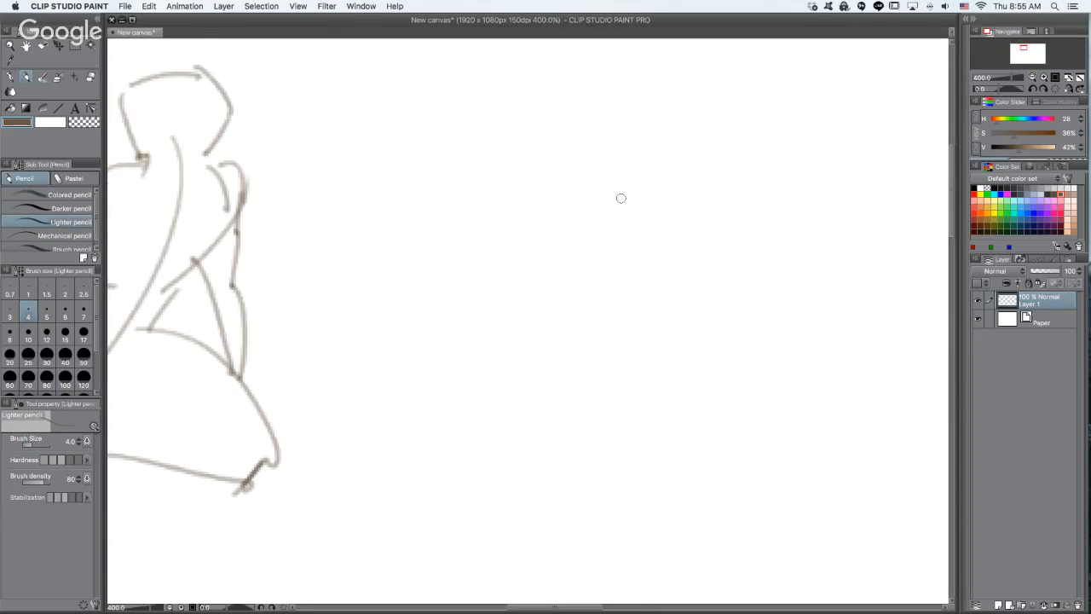
pyautogui.click(597, 203)
pyautogui.press('[')
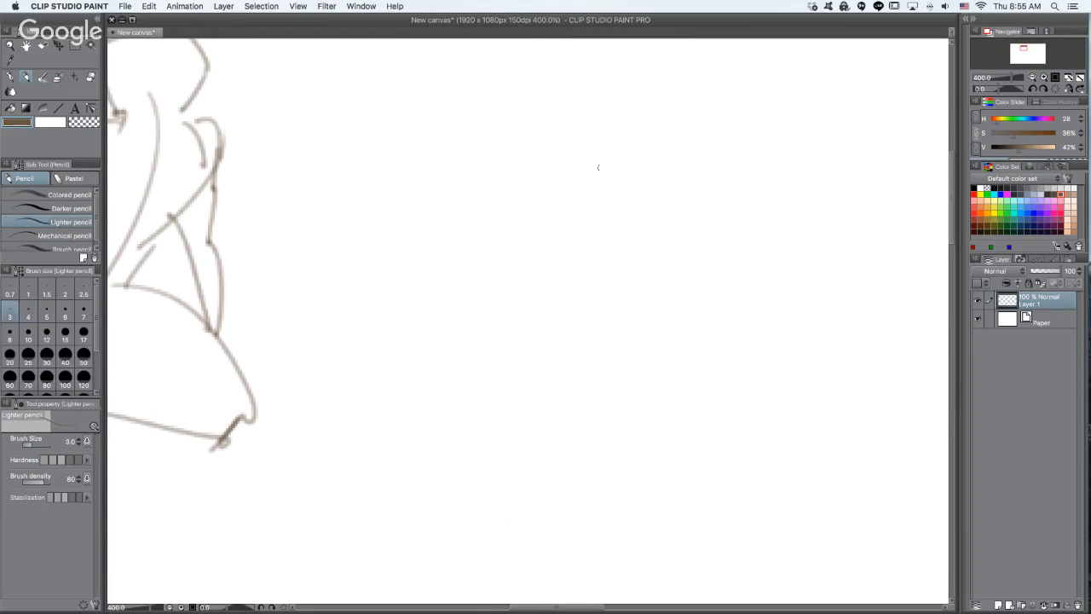
# - Sketch a small standing figure's shoulder line, torso sides, and both legs with feet
pyautogui.moveTo(532, 207); pyautogui.dragTo(603, 185)
pyautogui.moveTo(529, 201); pyautogui.dragTo(530, 284)
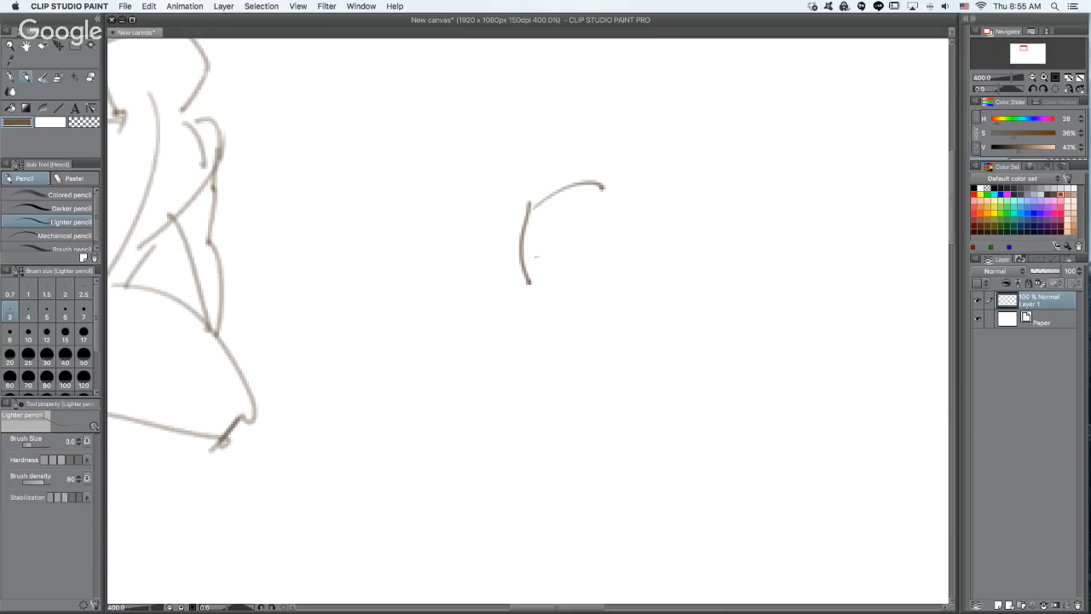
pyautogui.moveTo(608, 180)
pyautogui.mouseDown()
pyautogui.moveTo(583, 275)
pyautogui.moveTo(641, 507)
pyautogui.mouseUp()
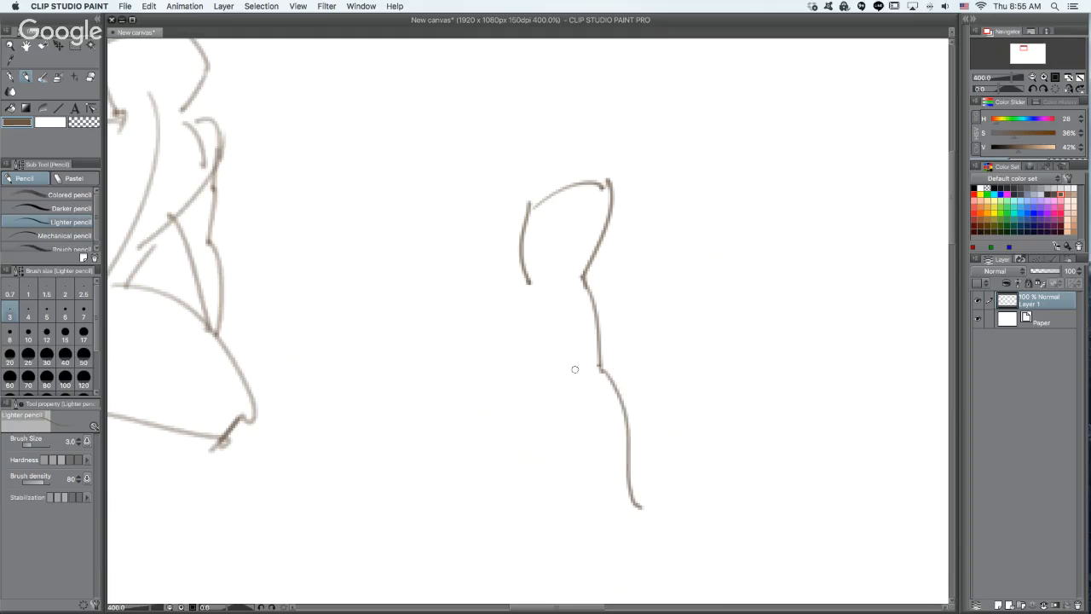
pyautogui.moveTo(526, 287)
pyautogui.mouseDown()
pyautogui.moveTo(517, 305)
pyautogui.moveTo(555, 509)
pyautogui.mouseUp()
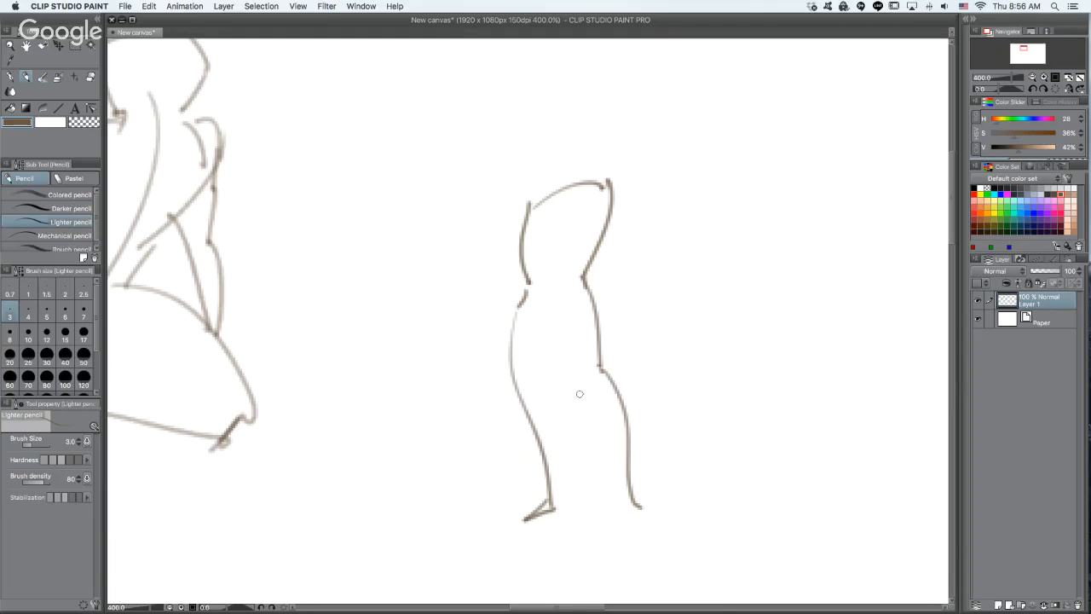
pyautogui.moveTo(545, 313); pyautogui.dragTo(554, 501)
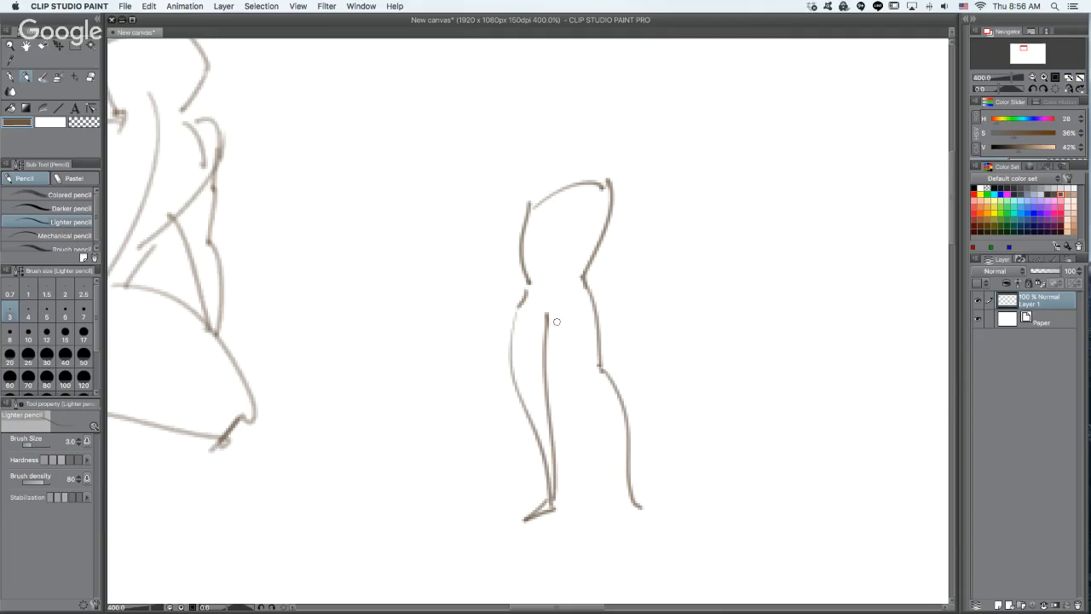
pyautogui.moveTo(552, 315)
pyautogui.mouseDown()
pyautogui.moveTo(618, 463)
pyautogui.moveTo(622, 523)
pyautogui.moveTo(646, 525)
pyautogui.moveTo(639, 510)
pyautogui.mouseUp()
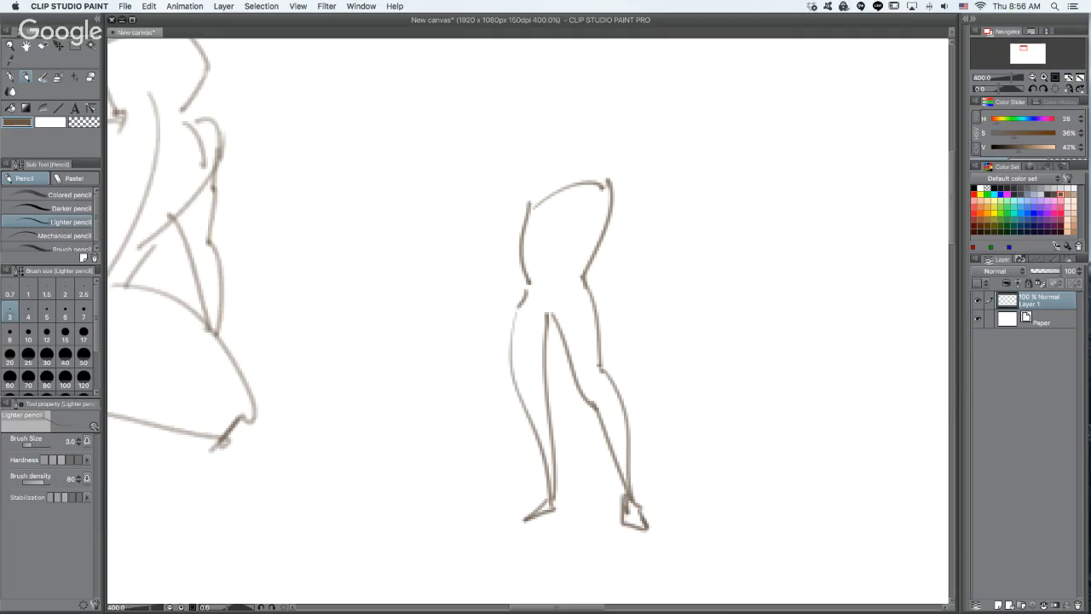
# - Sketch both arms with hands and the neck and head of the small standing figure
pyautogui.moveTo(529, 199)
pyautogui.mouseDown()
pyautogui.moveTo(537, 243)
pyautogui.moveTo(518, 300)
pyautogui.moveTo(500, 304)
pyautogui.moveTo(489, 350)
pyautogui.moveTo(504, 341)
pyautogui.mouseUp()
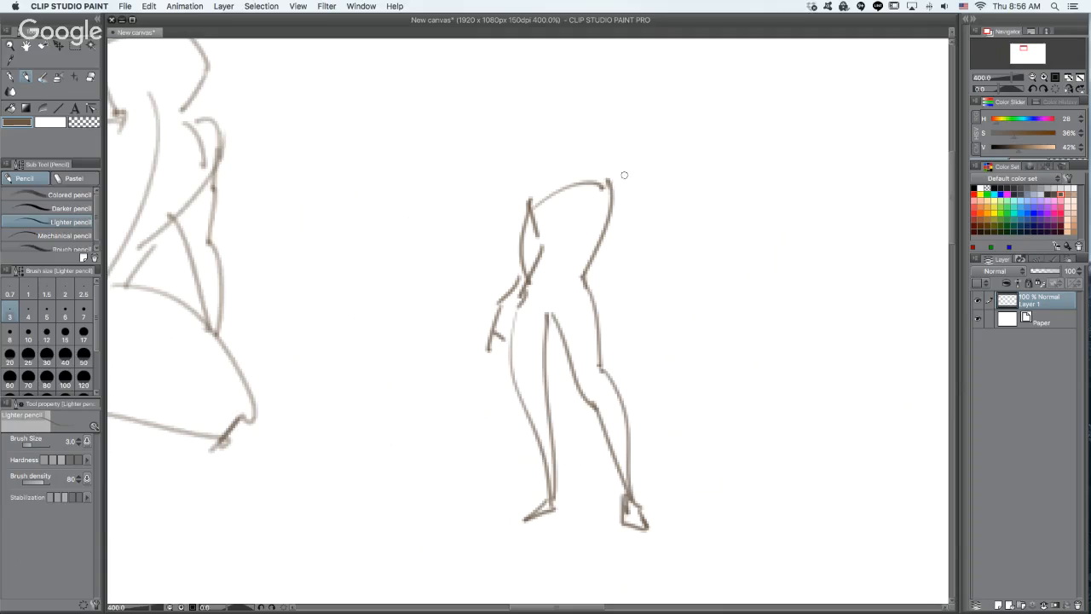
pyautogui.moveTo(605, 184); pyautogui.dragTo(627, 326)
pyautogui.moveTo(600, 262)
pyautogui.mouseDown()
pyautogui.moveTo(622, 320)
pyautogui.moveTo(615, 348)
pyautogui.mouseUp()
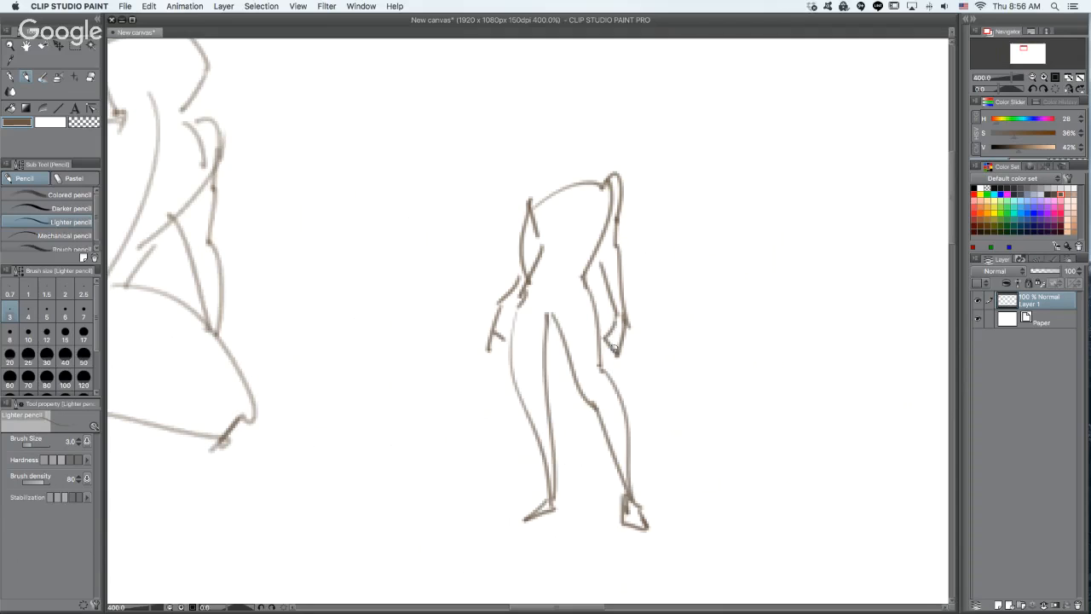
pyautogui.moveTo(548, 194); pyautogui.dragTo(563, 182)
pyautogui.moveTo(566, 122)
pyautogui.mouseDown()
pyautogui.moveTo(561, 181)
pyautogui.moveTo(595, 162)
pyautogui.mouseUp()
pyautogui.moveTo(568, 120)
pyautogui.mouseDown()
pyautogui.moveTo(600, 128)
pyautogui.moveTo(590, 160)
pyautogui.mouseUp()
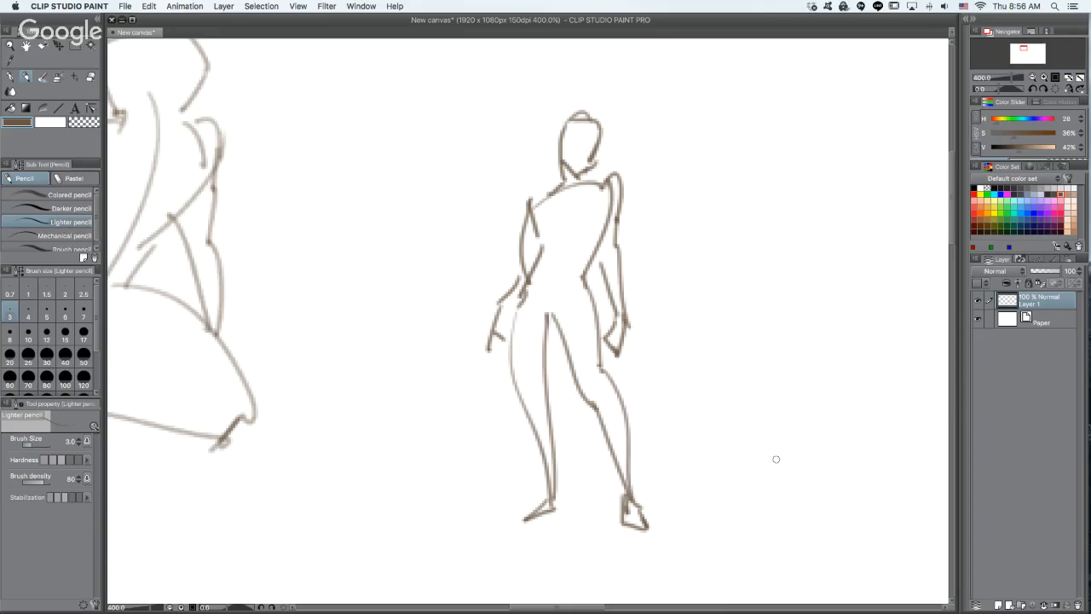
# - Sketch another standing figure beside it, starting with one torso side, the hips, and both legs with feet spread apart
pyautogui.moveTo(747, 294); pyautogui.dragTo(633, 253)
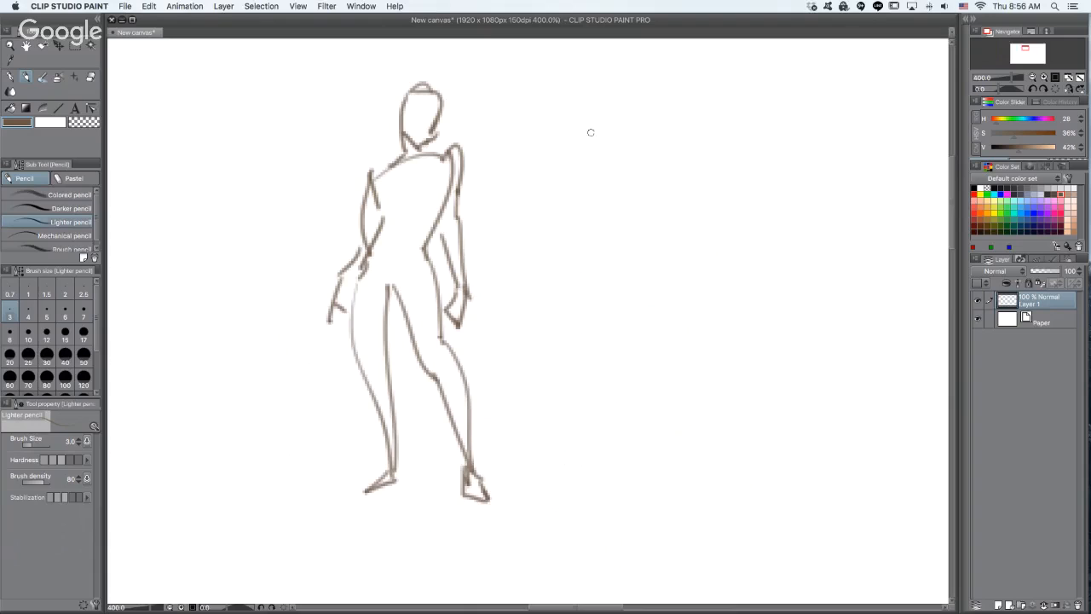
pyautogui.moveTo(601, 127)
pyautogui.mouseDown()
pyautogui.moveTo(589, 127)
pyautogui.moveTo(576, 151)
pyautogui.moveTo(580, 230)
pyautogui.moveTo(546, 282)
pyautogui.moveTo(581, 455)
pyautogui.mouseUp()
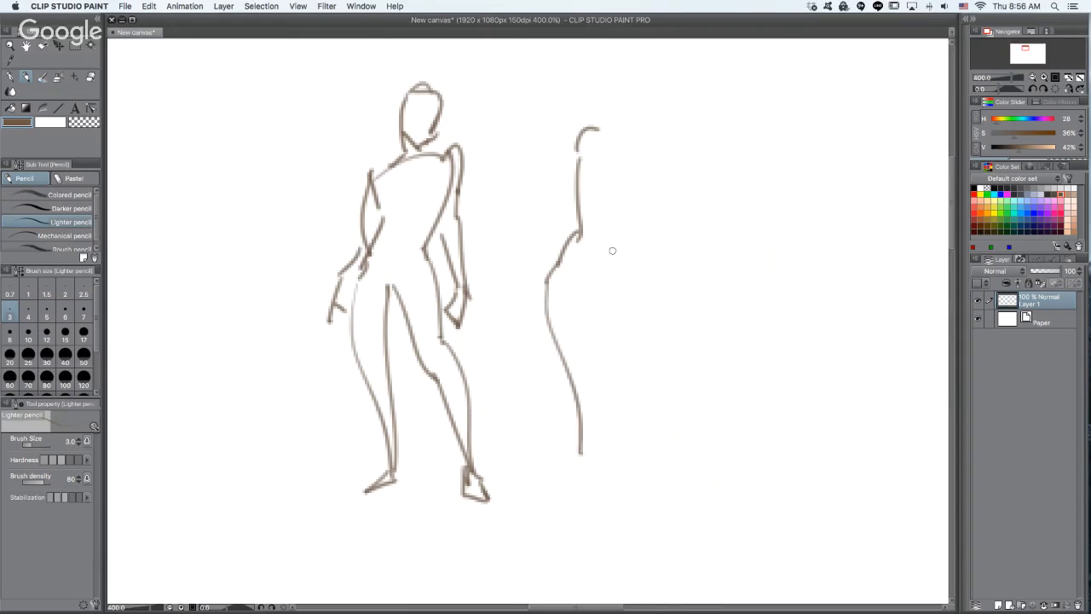
pyautogui.moveTo(610, 249)
pyautogui.mouseDown()
pyautogui.moveTo(626, 270)
pyautogui.moveTo(675, 477)
pyautogui.mouseUp()
pyautogui.moveTo(586, 457)
pyautogui.mouseDown()
pyautogui.moveTo(570, 475)
pyautogui.moveTo(594, 462)
pyautogui.mouseUp()
pyautogui.moveTo(575, 289)
pyautogui.mouseDown()
pyautogui.moveTo(584, 398)
pyautogui.moveTo(585, 278)
pyautogui.moveTo(665, 479)
pyautogui.mouseUp()
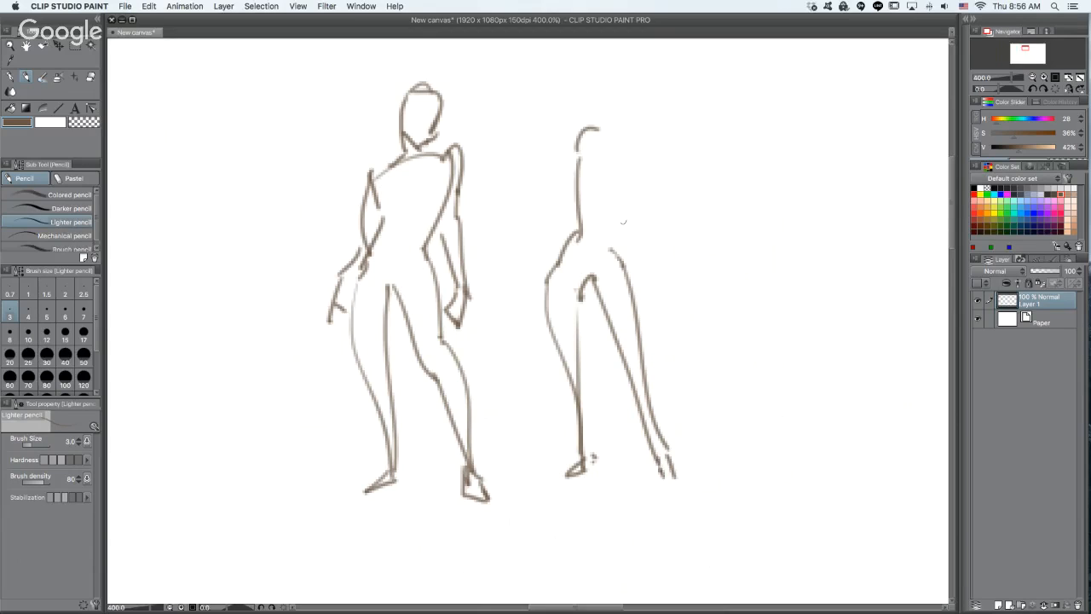
# - Complete the second standing figure with the other torso side, shoulders, both arms, the head, and a calf curve
pyautogui.moveTo(610, 247)
pyautogui.mouseDown()
pyautogui.moveTo(628, 155)
pyautogui.moveTo(613, 132)
pyautogui.moveTo(631, 157)
pyautogui.moveTo(654, 300)
pyautogui.mouseUp()
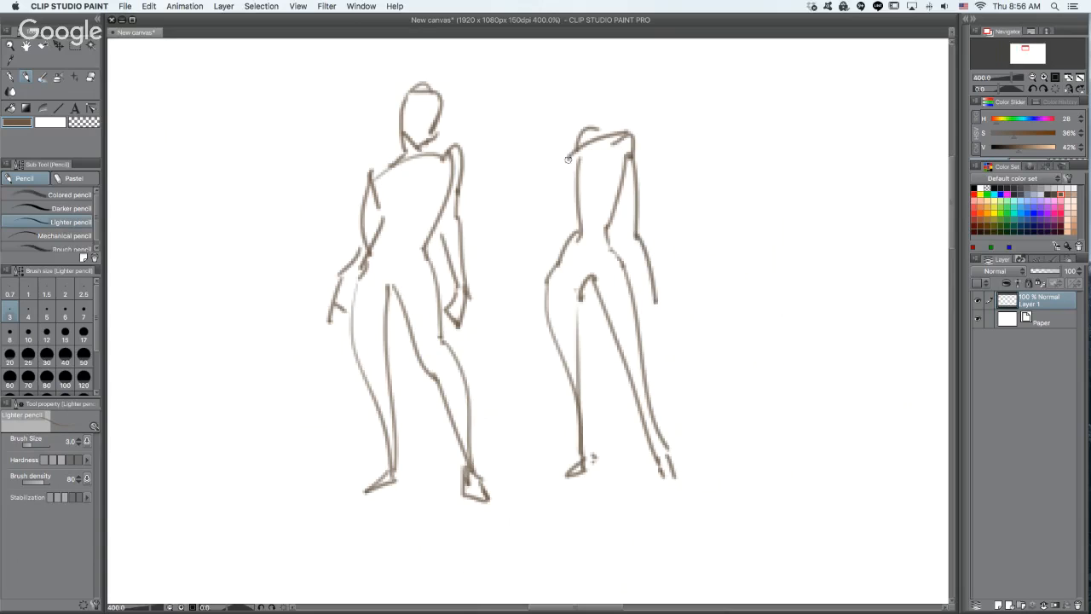
pyautogui.moveTo(568, 158)
pyautogui.mouseDown()
pyautogui.moveTo(559, 229)
pyautogui.moveTo(527, 278)
pyautogui.moveTo(534, 291)
pyautogui.mouseUp()
pyautogui.moveTo(583, 102)
pyautogui.mouseDown()
pyautogui.moveTo(602, 78)
pyautogui.moveTo(583, 83)
pyautogui.moveTo(617, 79)
pyautogui.moveTo(609, 120)
pyautogui.mouseUp()
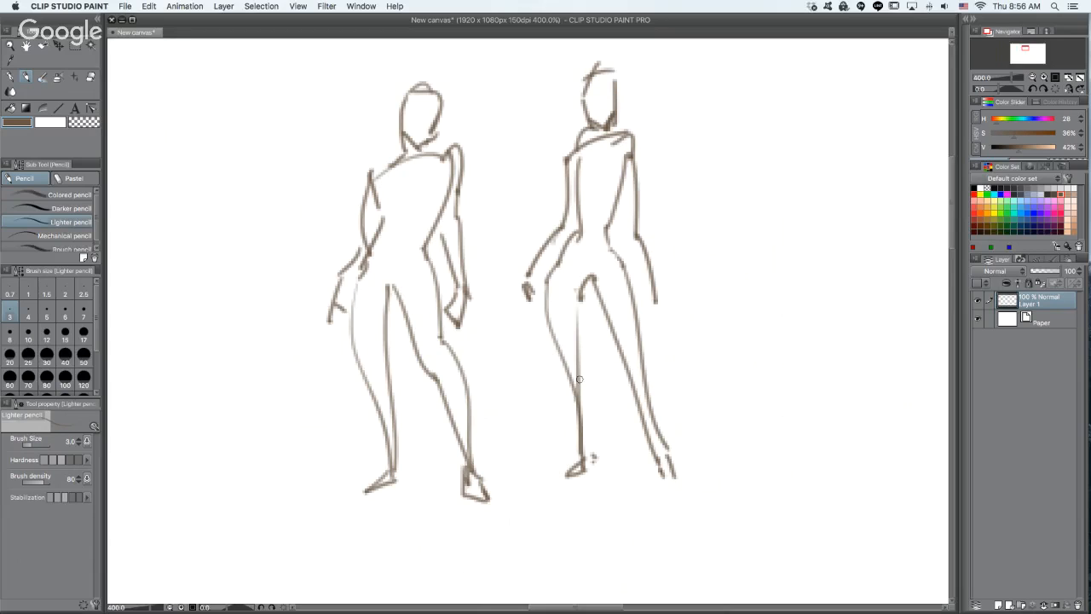
pyautogui.moveTo(581, 377); pyautogui.dragTo(577, 478)
# - Sketch a third standing figure's shoulder and torso side, hips, and both legs in the empty space beside the others
pyautogui.moveTo(755, 343)
pyautogui.mouseDown()
pyautogui.moveTo(674, 353)
pyautogui.moveTo(571, 312)
pyautogui.mouseUp()
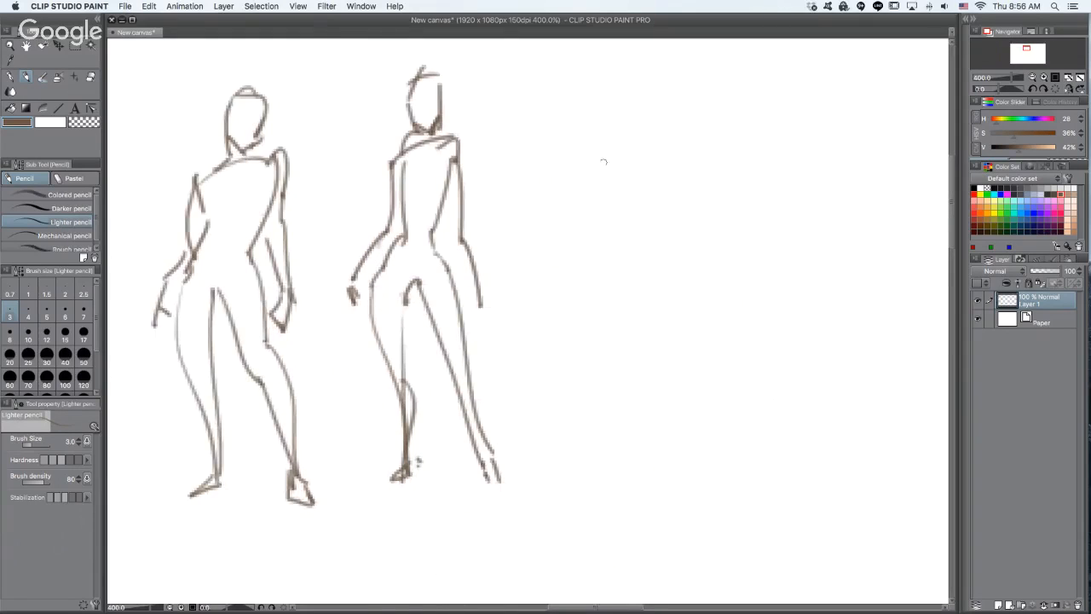
pyautogui.moveTo(571, 150)
pyautogui.mouseDown()
pyautogui.moveTo(610, 128)
pyautogui.moveTo(594, 253)
pyautogui.moveTo(643, 463)
pyautogui.mouseUp()
pyautogui.moveTo(579, 285)
pyautogui.mouseDown()
pyautogui.moveTo(627, 452)
pyautogui.moveTo(566, 305)
pyautogui.moveTo(566, 278)
pyautogui.mouseUp()
pyautogui.moveTo(569, 258)
pyautogui.mouseDown()
pyautogui.moveTo(542, 275)
pyautogui.moveTo(567, 480)
pyautogui.mouseUp()
pyautogui.moveTo(567, 480)
pyautogui.mouseDown()
pyautogui.moveTo(569, 290)
pyautogui.moveTo(546, 466)
pyautogui.mouseUp()
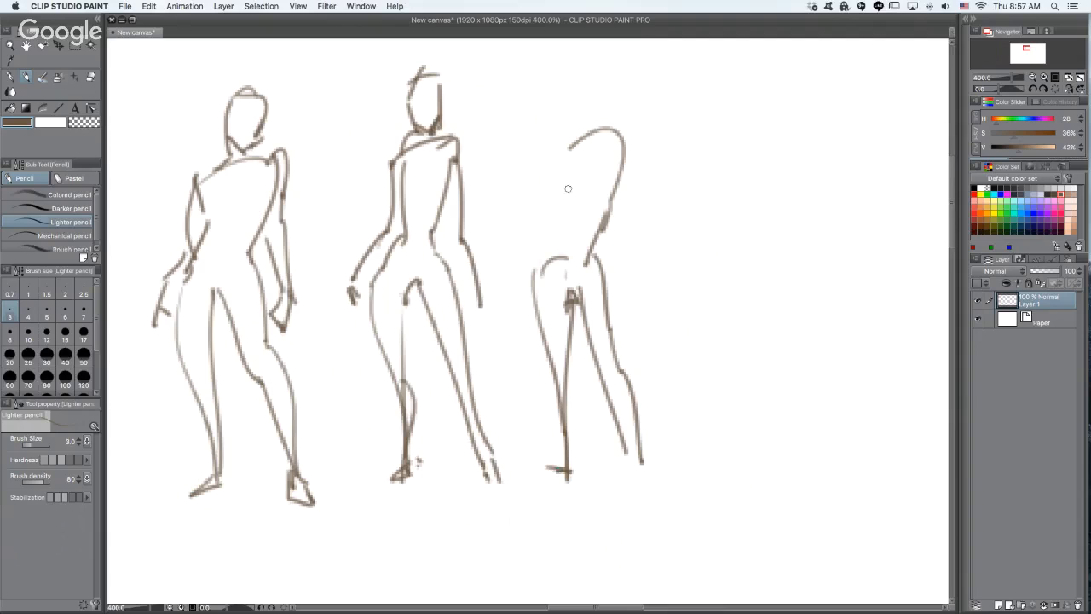
# - Sketch the third standing figure's two arms, head and neck, and a curve across the pelvis
pyautogui.moveTo(559, 224)
pyautogui.mouseDown()
pyautogui.moveTo(562, 164)
pyautogui.moveTo(558, 224)
pyautogui.moveTo(514, 299)
pyautogui.mouseUp()
pyautogui.moveTo(618, 145)
pyautogui.mouseDown()
pyautogui.moveTo(621, 230)
pyautogui.moveTo(628, 290)
pyautogui.mouseUp()
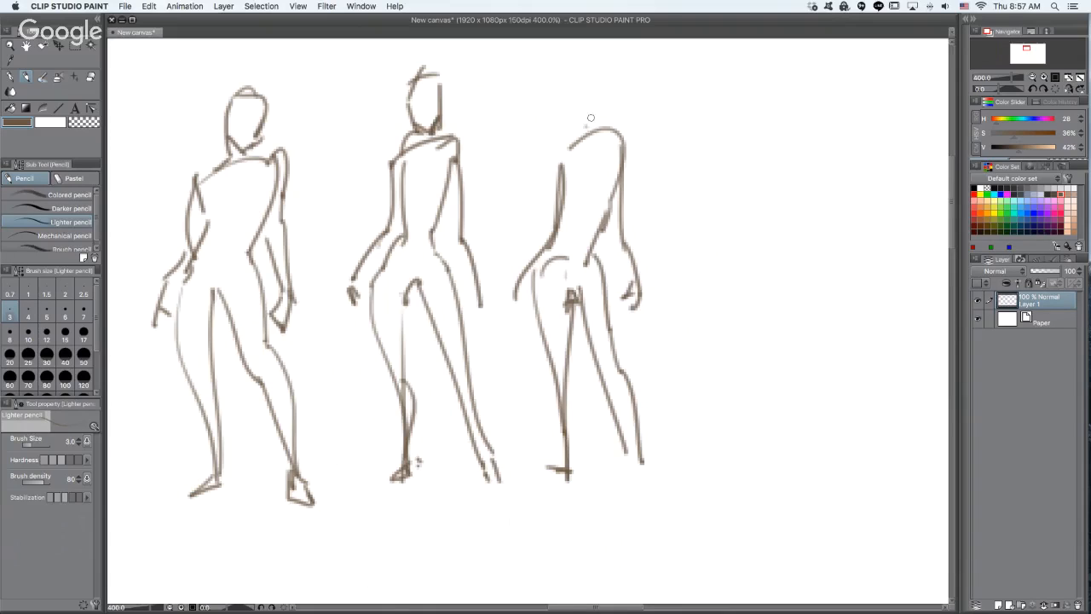
pyautogui.moveTo(585, 83)
pyautogui.mouseDown()
pyautogui.moveTo(565, 103)
pyautogui.moveTo(571, 138)
pyautogui.mouseUp()
pyautogui.moveTo(563, 92)
pyautogui.mouseDown()
pyautogui.moveTo(588, 75)
pyautogui.moveTo(587, 128)
pyautogui.moveTo(570, 126)
pyautogui.moveTo(571, 147)
pyautogui.mouseUp()
pyautogui.moveTo(550, 236); pyautogui.dragTo(569, 298)
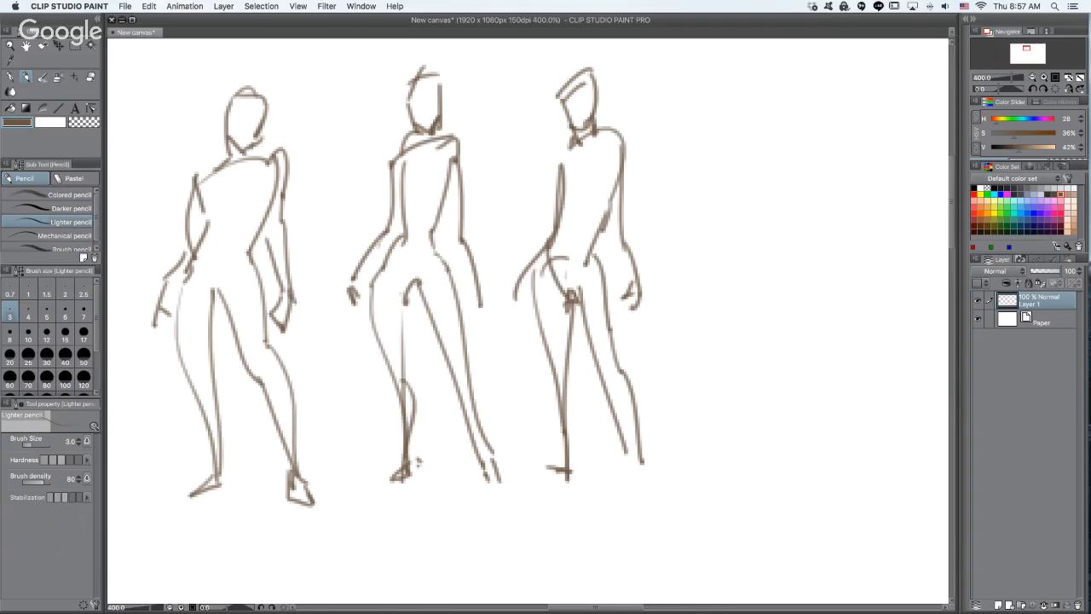
# - Add chest lines and bust contours across the torsos of all three standing figures
pyautogui.moveTo(558, 194)
pyautogui.mouseDown()
pyautogui.moveTo(612, 179)
pyautogui.moveTo(556, 198)
pyautogui.mouseUp()
pyautogui.moveTo(589, 160); pyautogui.dragTo(583, 192)
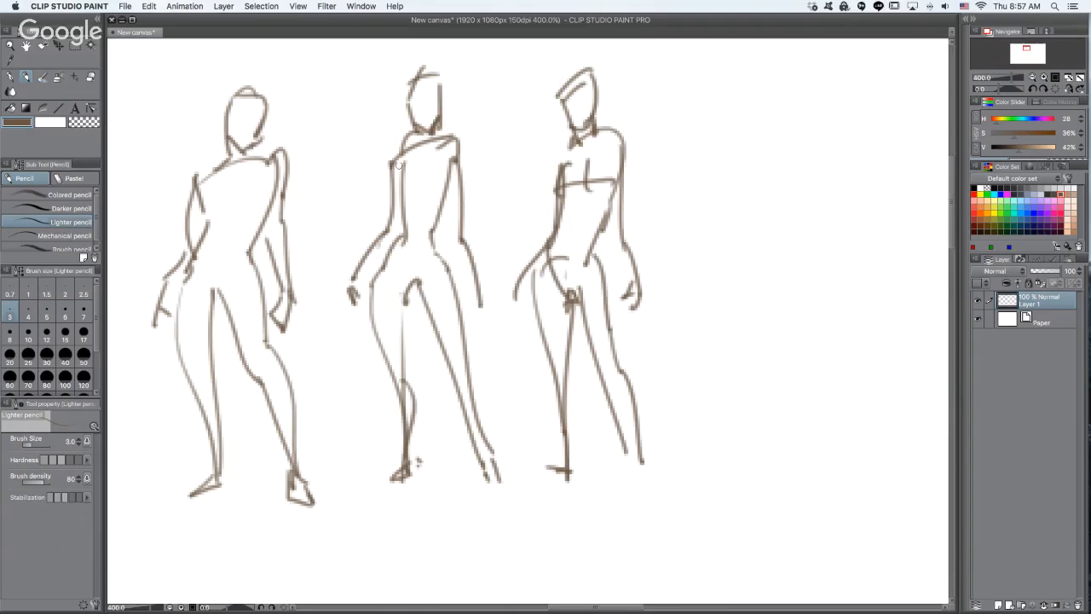
pyautogui.moveTo(405, 161); pyautogui.dragTo(405, 193)
pyautogui.moveTo(440, 153)
pyautogui.mouseDown()
pyautogui.moveTo(452, 176)
pyautogui.moveTo(435, 189)
pyautogui.moveTo(447, 186)
pyautogui.mouseUp()
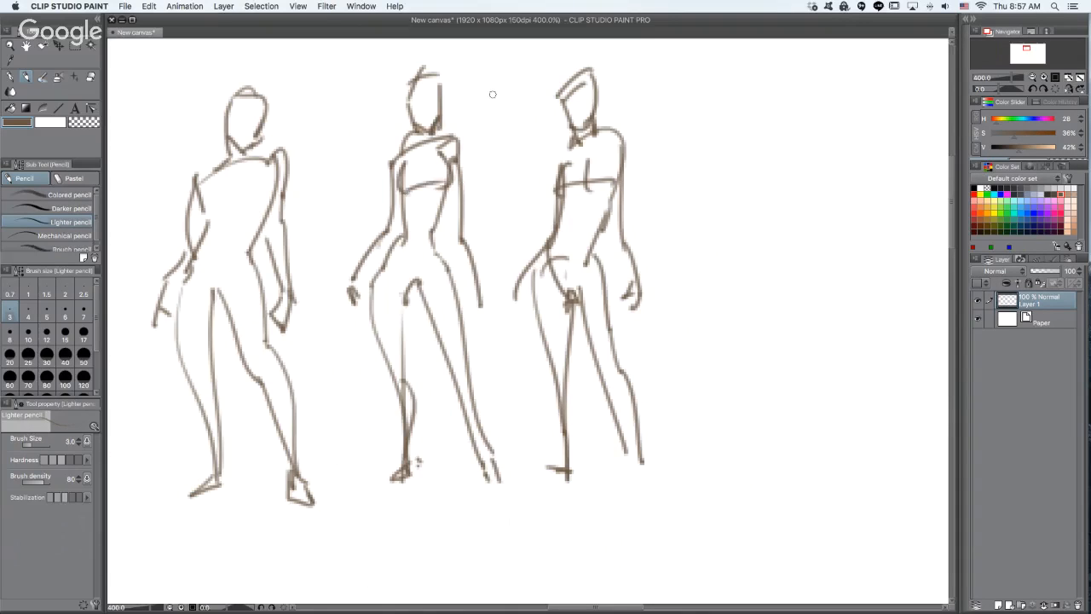
pyautogui.moveTo(221, 165)
pyautogui.mouseDown()
pyautogui.moveTo(201, 217)
pyautogui.moveTo(223, 186)
pyautogui.moveTo(218, 208)
pyautogui.moveTo(258, 222)
pyautogui.moveTo(225, 206)
pyautogui.moveTo(272, 201)
pyautogui.mouseUp()
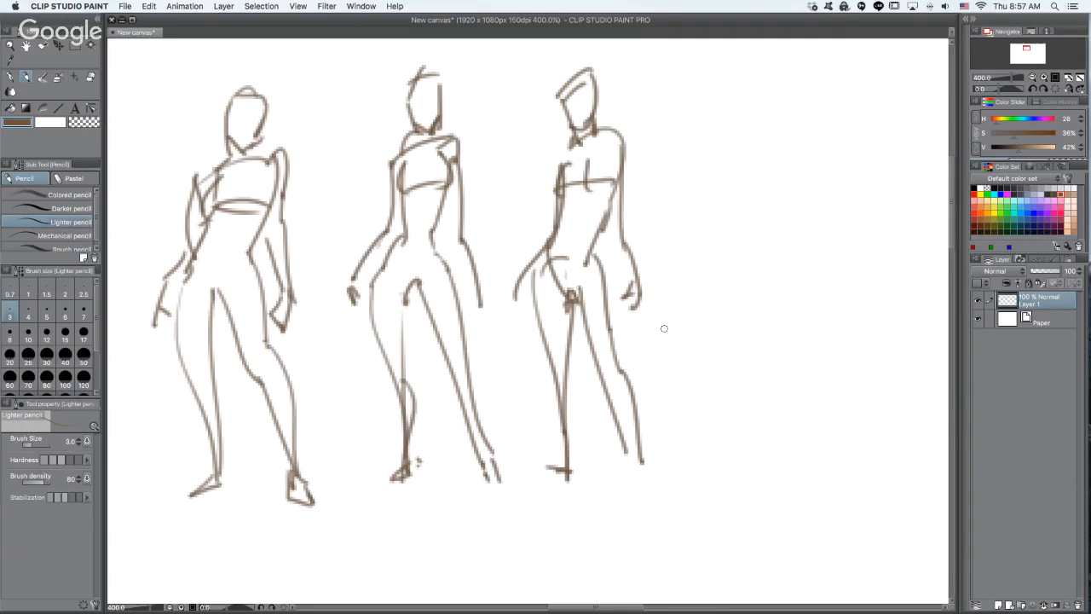
pyautogui.moveTo(735, 290); pyautogui.dragTo(625, 287)
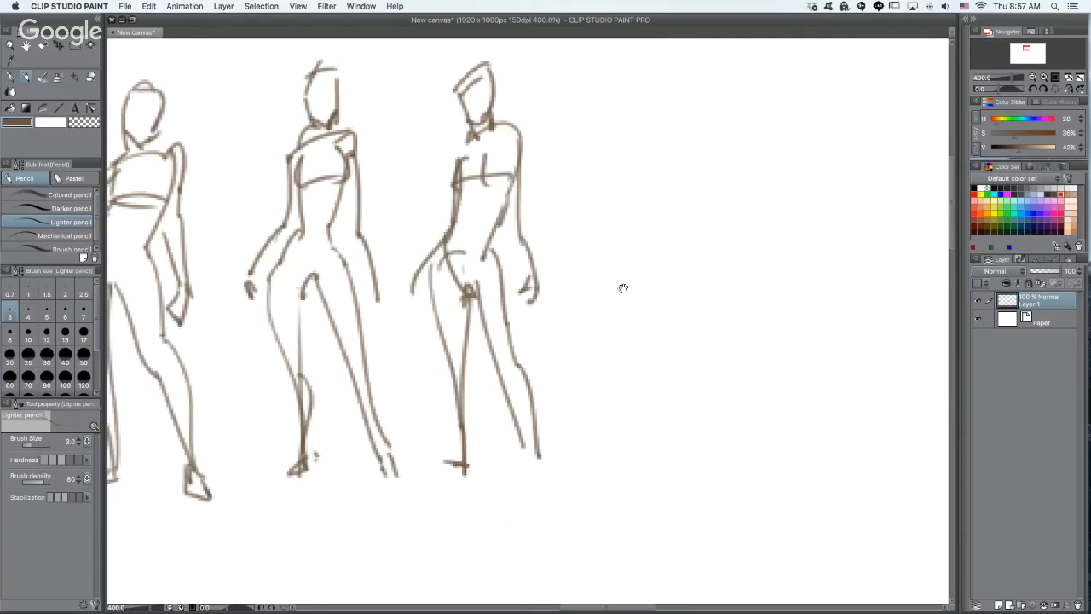
pyautogui.moveTo(823, 212); pyautogui.dragTo(786, 241)
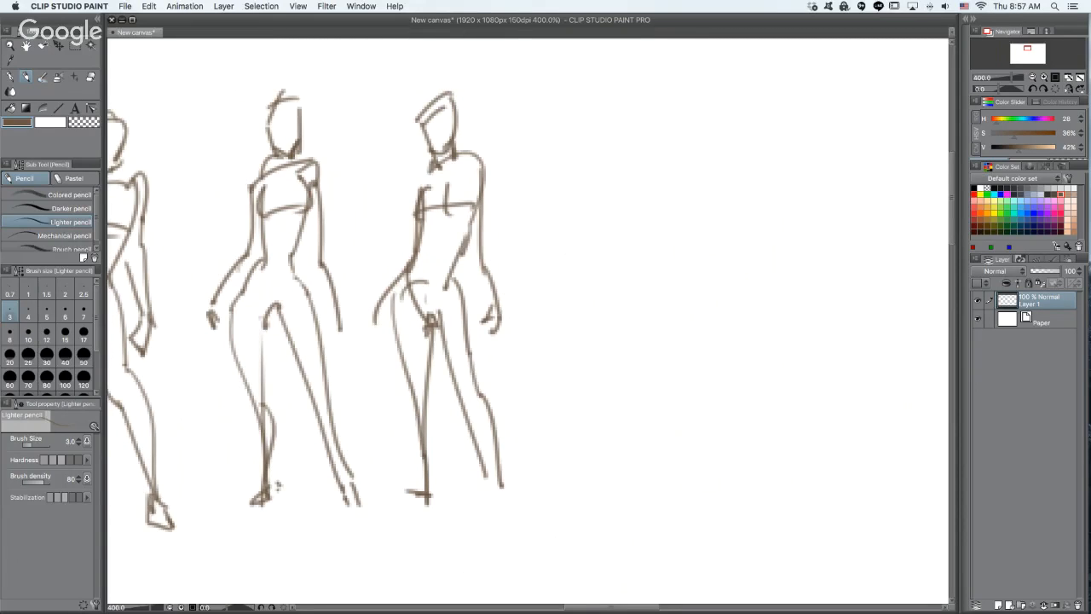
# - Sketch a fourth figure's slanted shoulder line, torso, hips, and two widely spread legs with feet in the space beside the third figure
pyautogui.press('super+Tab')
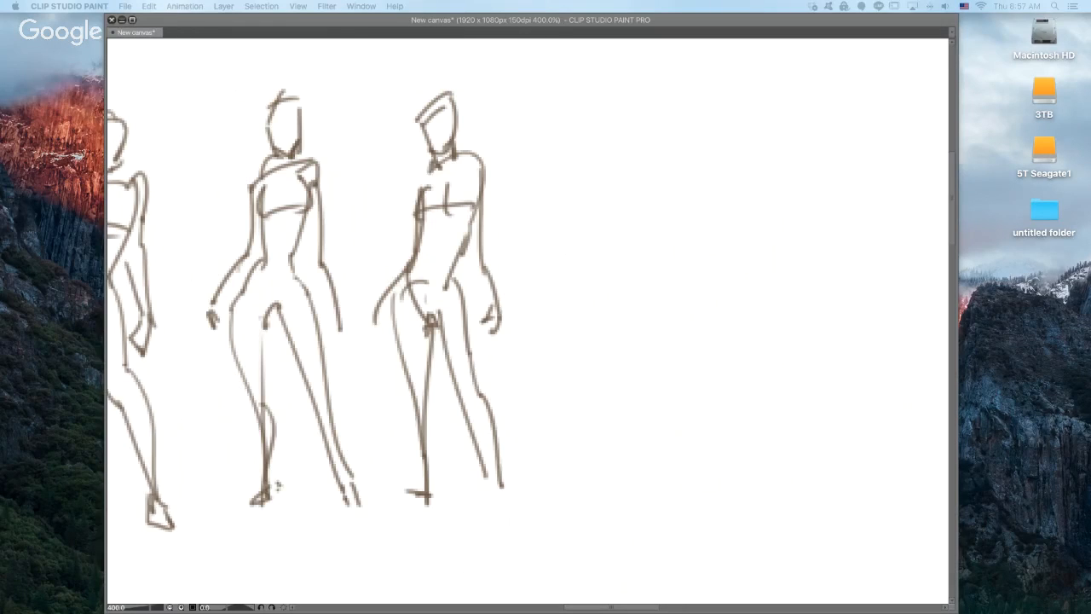
pyautogui.click(675, 198)
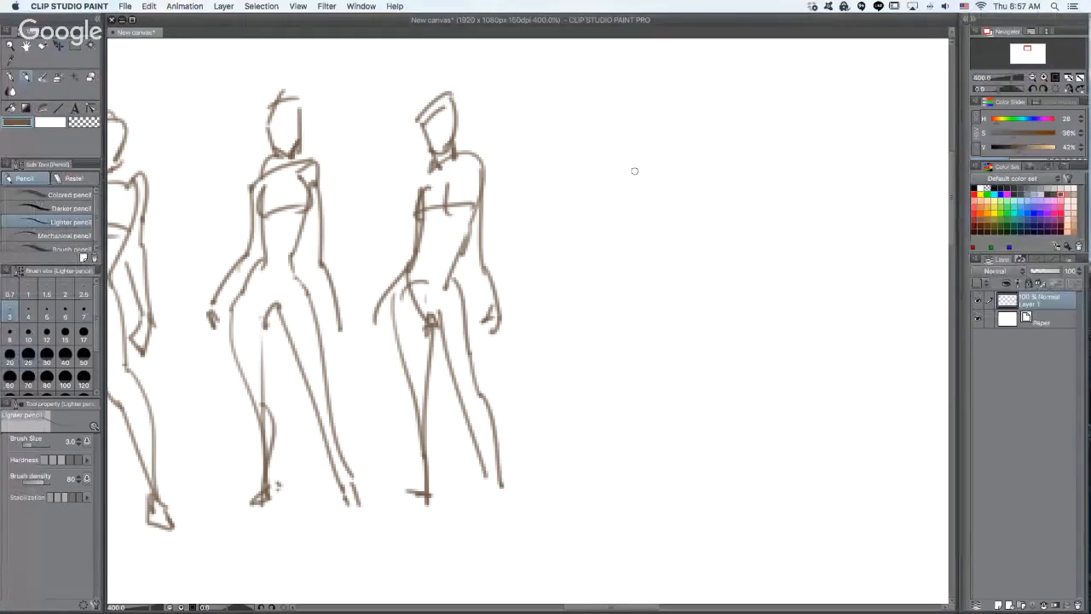
pyautogui.moveTo(635, 170)
pyautogui.mouseDown()
pyautogui.moveTo(706, 152)
pyautogui.moveTo(669, 231)
pyautogui.moveTo(693, 296)
pyautogui.mouseUp()
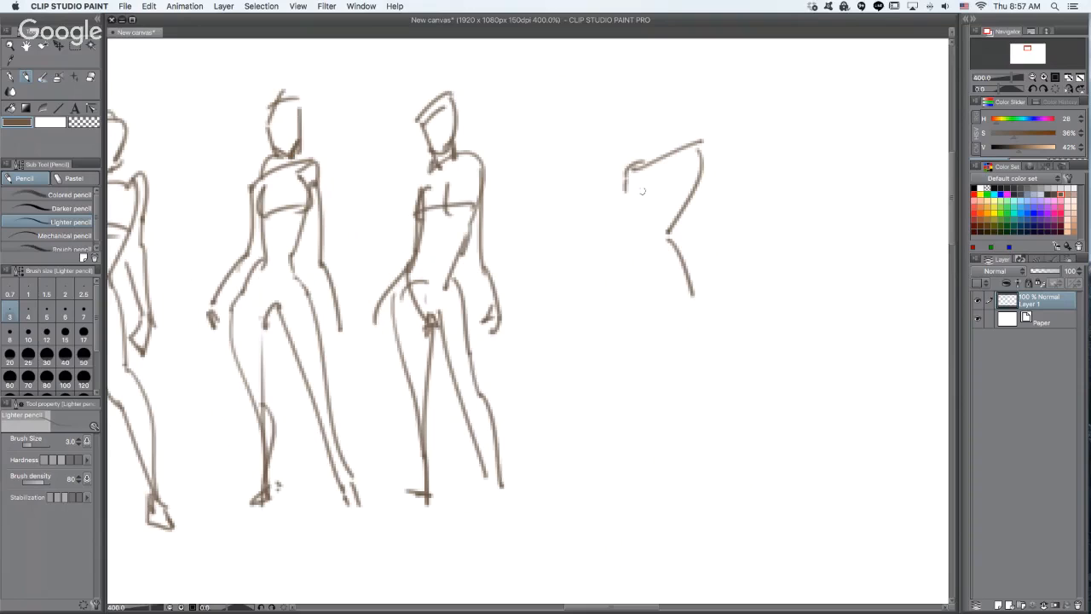
pyautogui.moveTo(631, 170)
pyautogui.mouseDown()
pyautogui.moveTo(640, 306)
pyautogui.moveTo(682, 306)
pyautogui.moveTo(638, 308)
pyautogui.moveTo(690, 303)
pyautogui.moveTo(653, 321)
pyautogui.moveTo(650, 301)
pyautogui.moveTo(619, 304)
pyautogui.moveTo(620, 394)
pyautogui.mouseUp()
pyautogui.moveTo(663, 311); pyautogui.dragTo(587, 507)
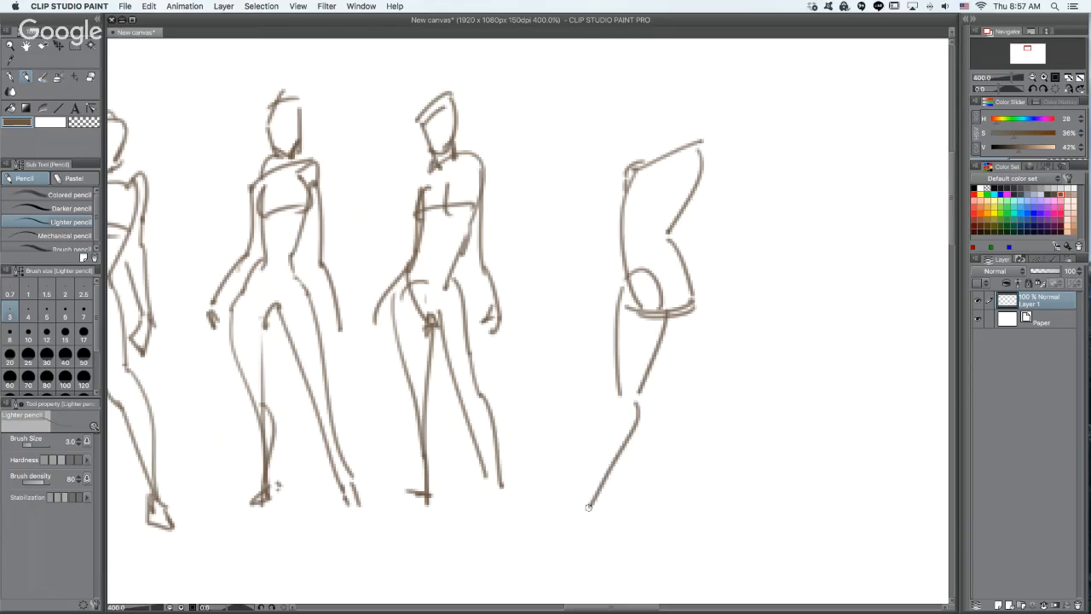
pyautogui.moveTo(610, 399)
pyautogui.mouseDown()
pyautogui.moveTo(587, 503)
pyautogui.moveTo(596, 497)
pyautogui.moveTo(571, 534)
pyautogui.moveTo(613, 506)
pyautogui.mouseUp()
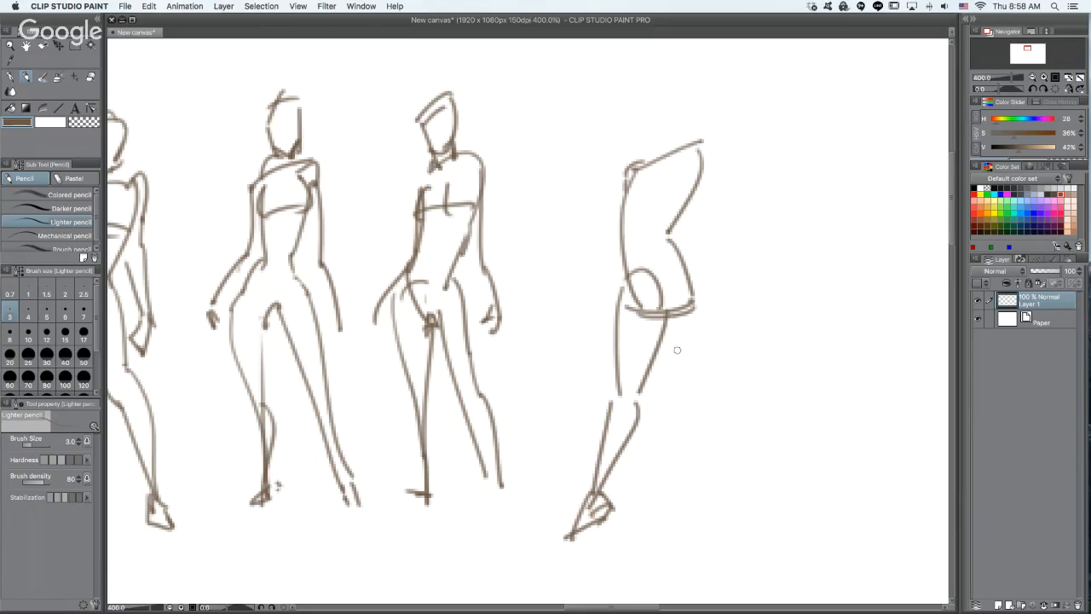
pyautogui.moveTo(667, 322); pyautogui.dragTo(707, 415)
pyautogui.moveTo(696, 297); pyautogui.dragTo(757, 507)
pyautogui.moveTo(701, 419)
pyautogui.mouseDown()
pyautogui.moveTo(746, 512)
pyautogui.moveTo(759, 504)
pyautogui.moveTo(765, 550)
pyautogui.mouseUp()
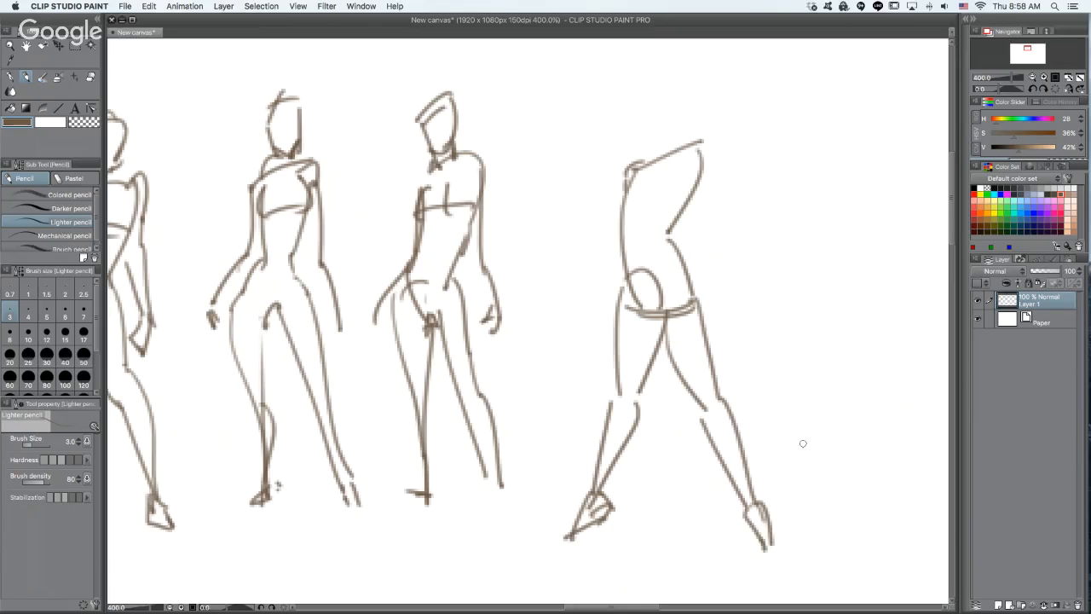
# - Draw the fourth figure's inner back line and a bent arm with its hand resting on the hip
pyautogui.moveTo(675, 157)
pyautogui.mouseDown()
pyautogui.moveTo(657, 246)
pyautogui.moveTo(674, 261)
pyautogui.mouseUp()
pyautogui.moveTo(627, 176)
pyautogui.mouseDown()
pyautogui.moveTo(640, 162)
pyautogui.moveTo(620, 171)
pyautogui.moveTo(613, 203)
pyautogui.moveTo(605, 192)
pyautogui.moveTo(571, 225)
pyautogui.moveTo(622, 293)
pyautogui.mouseUp()
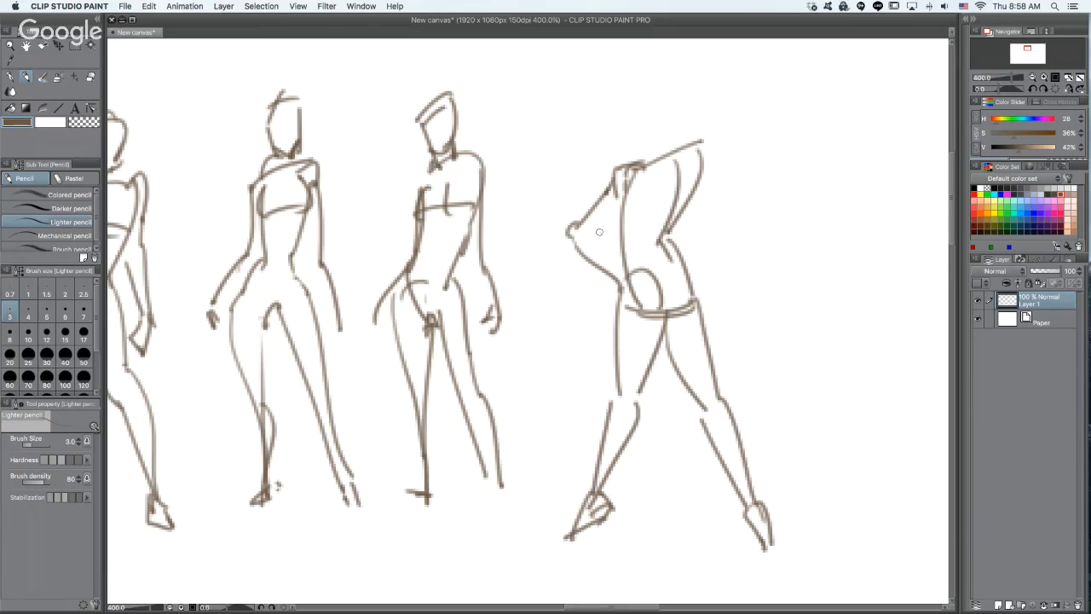
pyautogui.moveTo(599, 232); pyautogui.dragTo(632, 277)
pyautogui.moveTo(610, 229); pyautogui.dragTo(641, 185)
pyautogui.moveTo(624, 111)
pyautogui.mouseDown()
pyautogui.moveTo(646, 79)
pyautogui.moveTo(673, 93)
pyautogui.moveTo(674, 141)
pyautogui.moveTo(615, 117)
pyautogui.moveTo(635, 143)
pyautogui.mouseUp()
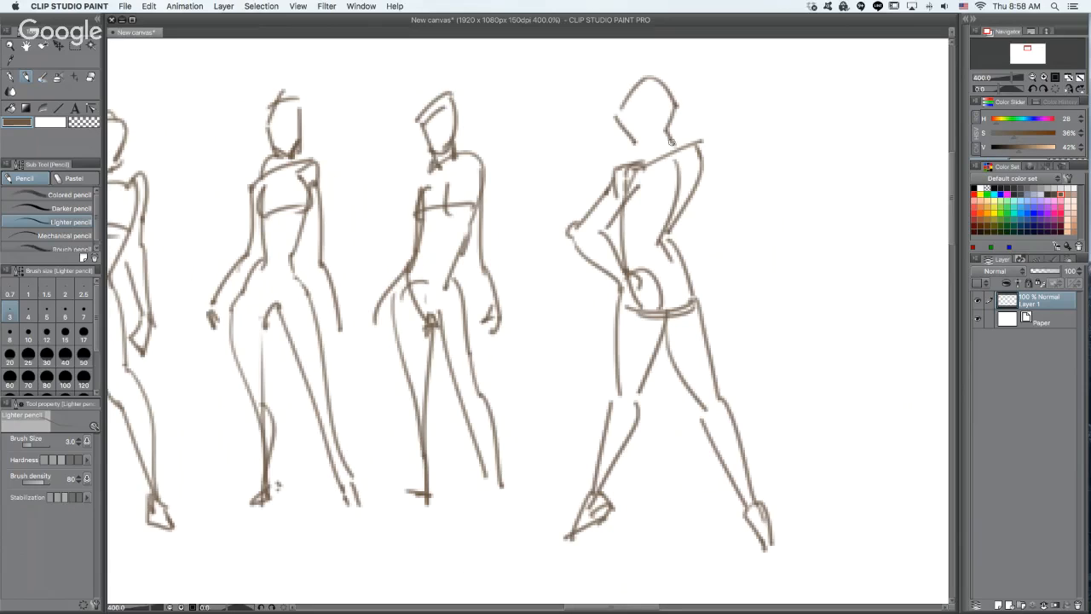
pyautogui.press('super+z')
pyautogui.press('super+z')
pyautogui.press('super+z')
pyautogui.press('super+z')
# - Draw the fourth figure's head and neck, and add a contour for the far arm beside the back
pyautogui.moveTo(621, 111)
pyautogui.mouseDown()
pyautogui.moveTo(646, 96)
pyautogui.moveTo(667, 112)
pyautogui.moveTo(663, 158)
pyautogui.mouseUp()
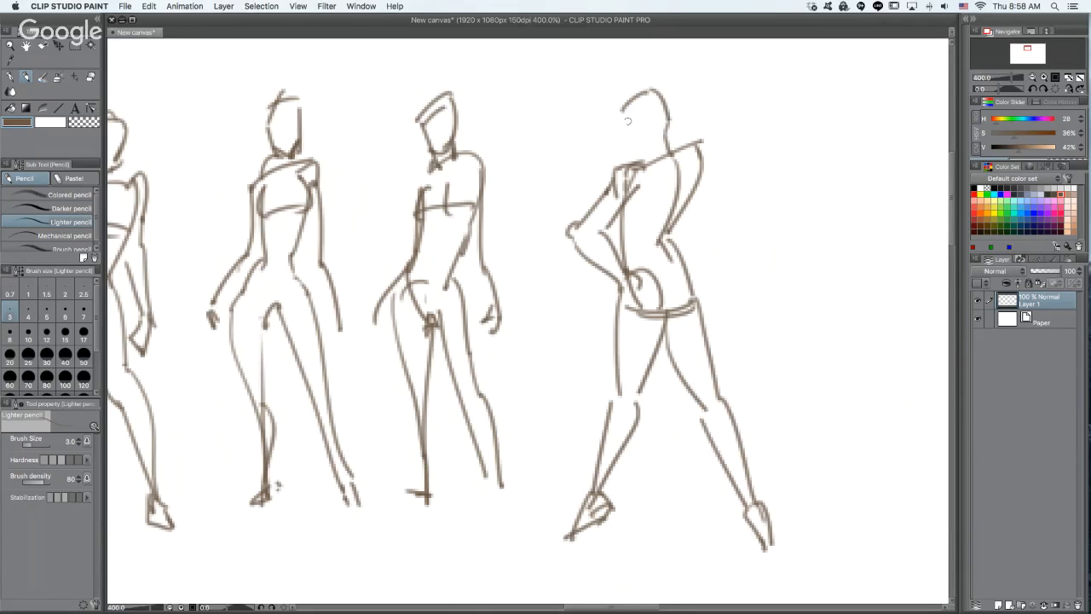
pyautogui.moveTo(618, 114)
pyautogui.mouseDown()
pyautogui.moveTo(636, 159)
pyautogui.moveTo(690, 177)
pyautogui.moveTo(683, 150)
pyautogui.moveTo(687, 211)
pyautogui.moveTo(689, 195)
pyautogui.moveTo(670, 220)
pyautogui.mouseUp()
pyautogui.moveTo(669, 169); pyautogui.dragTo(665, 189)
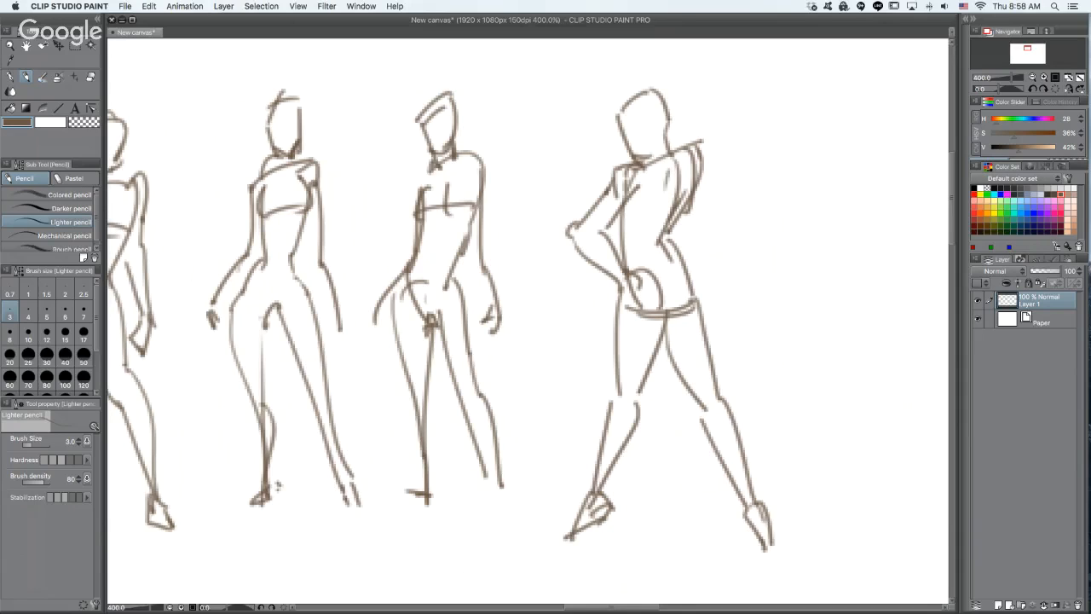
# - Sketch a short flared skirt around the fourth figure's hips, with a waistband, a curved hem, and pleats sticking out behind
pyautogui.moveTo(674, 308)
pyautogui.mouseDown()
pyautogui.moveTo(659, 314)
pyautogui.moveTo(689, 282)
pyautogui.moveTo(704, 299)
pyautogui.moveTo(699, 313)
pyautogui.mouseUp()
pyautogui.moveTo(631, 273); pyautogui.dragTo(687, 251)
pyautogui.moveTo(650, 280)
pyautogui.mouseDown()
pyautogui.moveTo(690, 266)
pyautogui.moveTo(737, 292)
pyautogui.mouseUp()
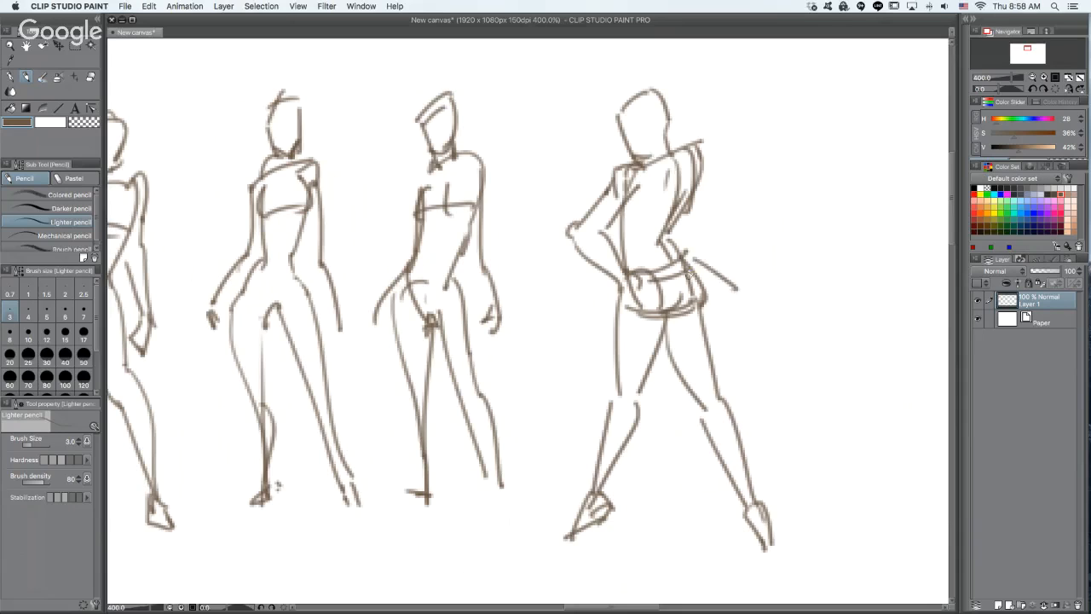
pyautogui.press('super+z')
pyautogui.moveTo(617, 282)
pyautogui.mouseDown()
pyautogui.moveTo(602, 304)
pyautogui.moveTo(718, 303)
pyautogui.mouseUp()
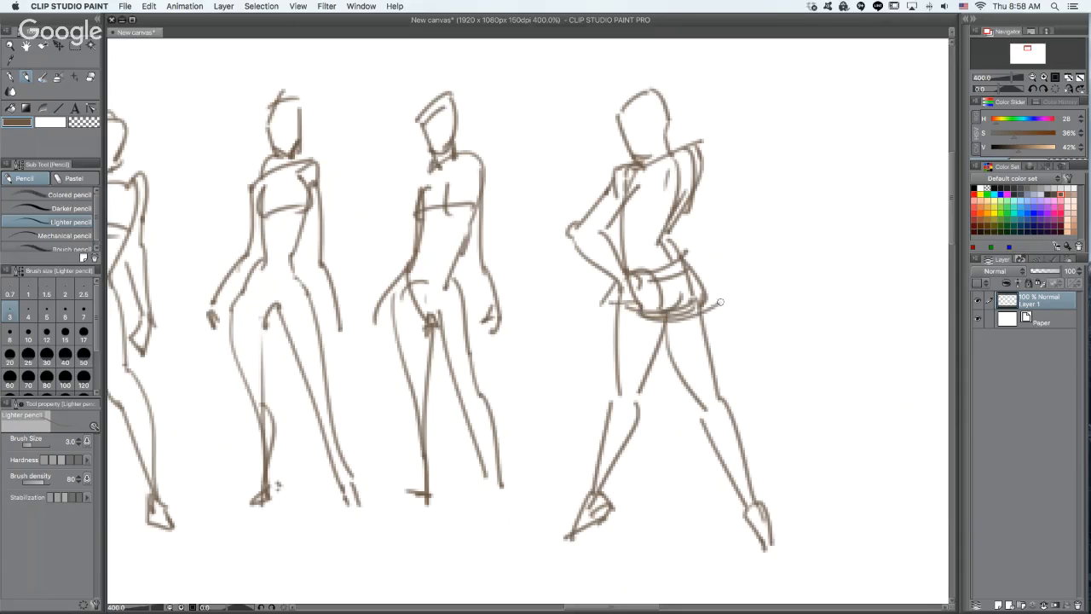
pyautogui.moveTo(660, 282)
pyautogui.mouseDown()
pyautogui.moveTo(684, 298)
pyautogui.moveTo(724, 298)
pyautogui.mouseUp()
pyautogui.moveTo(687, 261)
pyautogui.mouseDown()
pyautogui.moveTo(737, 285)
pyautogui.moveTo(728, 271)
pyautogui.mouseUp()
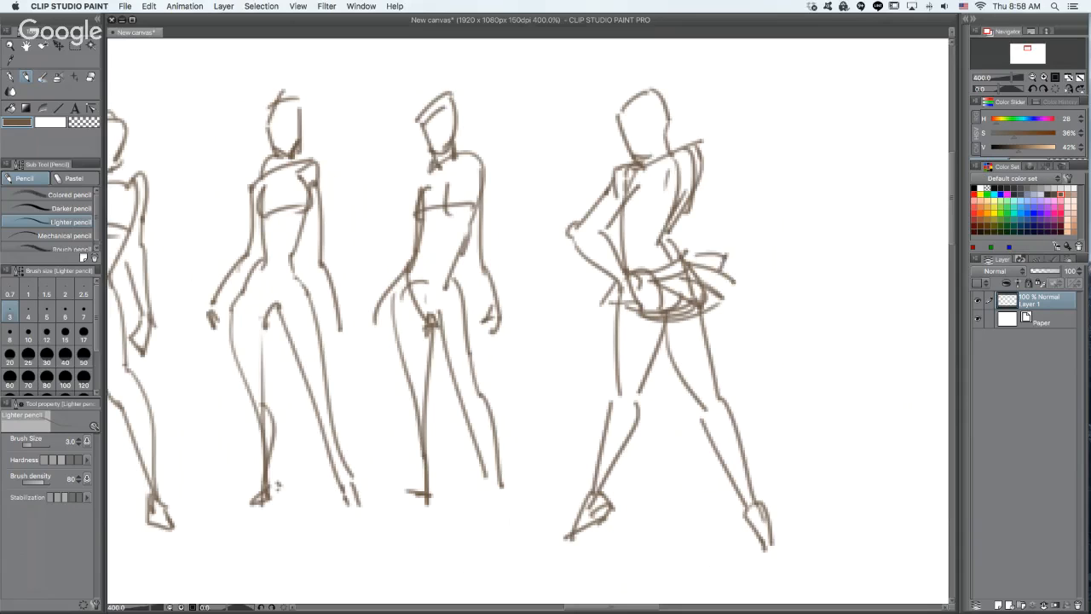
# - Add a shoulder curve, a strand streaming out behind the neck, and an angular flap beside the near shoulder of the fourth figure
pyautogui.moveTo(629, 163); pyautogui.dragTo(633, 205)
pyautogui.moveTo(669, 149)
pyautogui.mouseDown()
pyautogui.moveTo(743, 121)
pyautogui.moveTo(743, 147)
pyautogui.moveTo(777, 133)
pyautogui.mouseUp()
pyautogui.moveTo(622, 156)
pyautogui.mouseDown()
pyautogui.moveTo(570, 175)
pyautogui.moveTo(576, 213)
pyautogui.moveTo(602, 196)
pyautogui.moveTo(583, 207)
pyautogui.mouseUp()
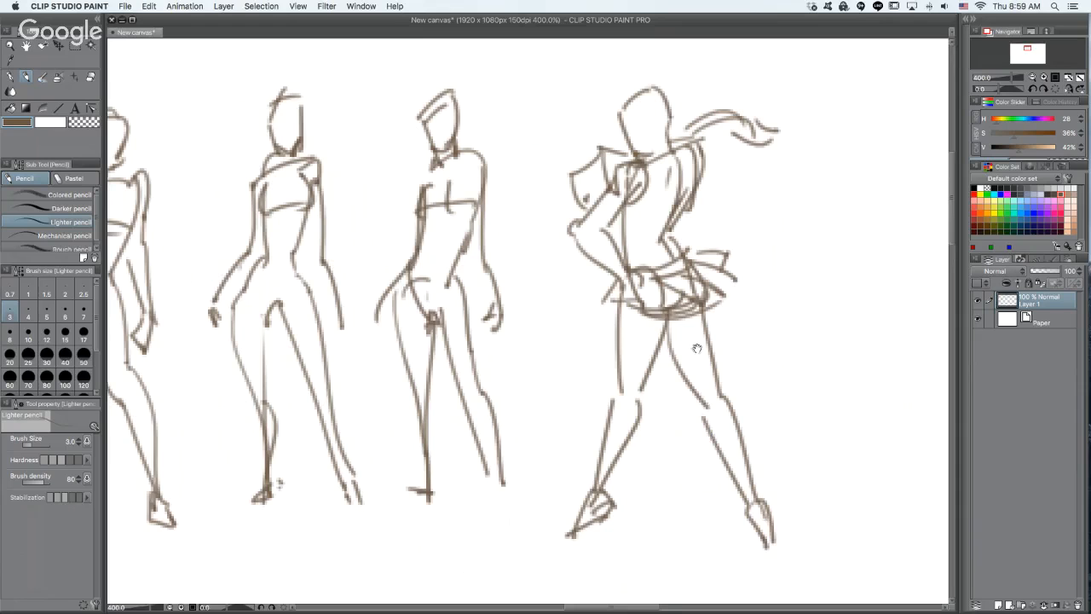
# - Start a fifth figure in the empty space below the first standing figure with its shoulder line, one torso side, hip, and outer leg
pyautogui.moveTo(686, 352)
pyautogui.mouseDown()
pyautogui.moveTo(722, 288)
pyautogui.moveTo(736, 221)
pyautogui.mouseUp()
pyautogui.scroll(-2, 736, 222)
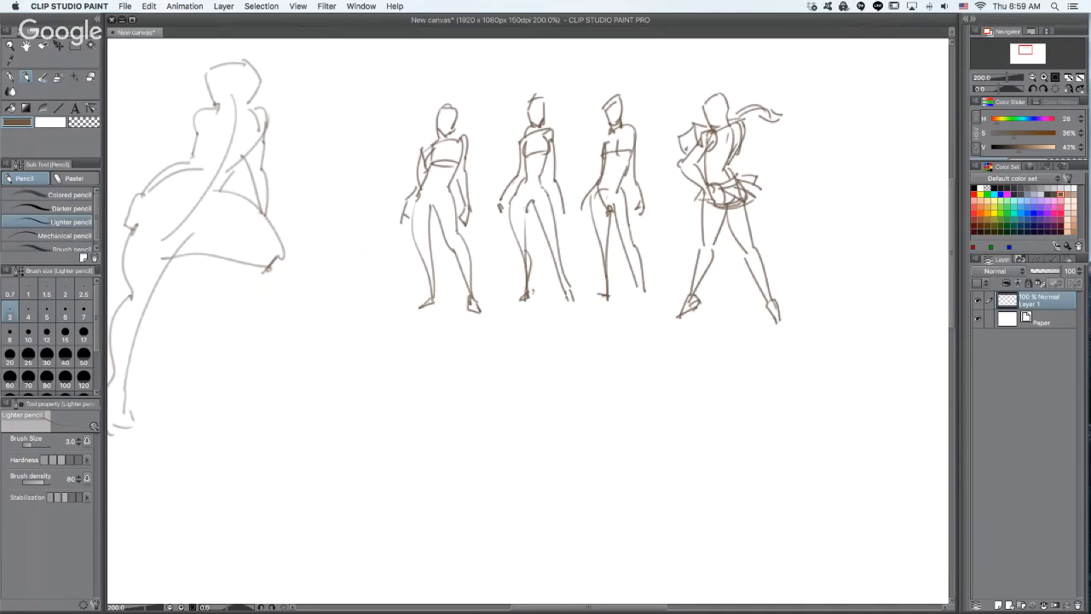
pyautogui.press('Tab')
pyautogui.press('Tab')
pyautogui.scroll(2, 653, 312)
pyautogui.moveTo(639, 336); pyautogui.dragTo(715, 345)
pyautogui.moveTo(580, 396)
pyautogui.mouseDown()
pyautogui.moveTo(657, 338)
pyautogui.moveTo(676, 343)
pyautogui.mouseUp()
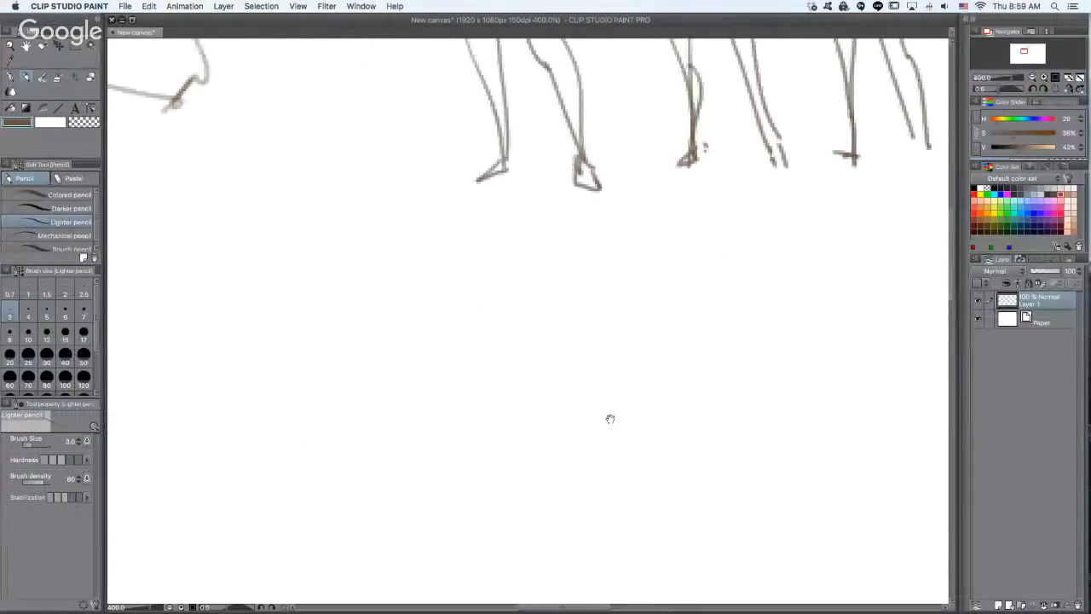
pyautogui.moveTo(501, 291); pyautogui.dragTo(555, 268)
pyautogui.press('super+z')
pyautogui.moveTo(491, 316)
pyautogui.mouseDown()
pyautogui.moveTo(578, 321)
pyautogui.moveTo(568, 274)
pyautogui.mouseUp()
pyautogui.moveTo(497, 234)
pyautogui.mouseDown()
pyautogui.moveTo(521, 334)
pyautogui.moveTo(512, 331)
pyautogui.moveTo(486, 404)
pyautogui.moveTo(438, 585)
pyautogui.mouseUp()
pyautogui.moveTo(509, 539); pyautogui.dragTo(512, 478)
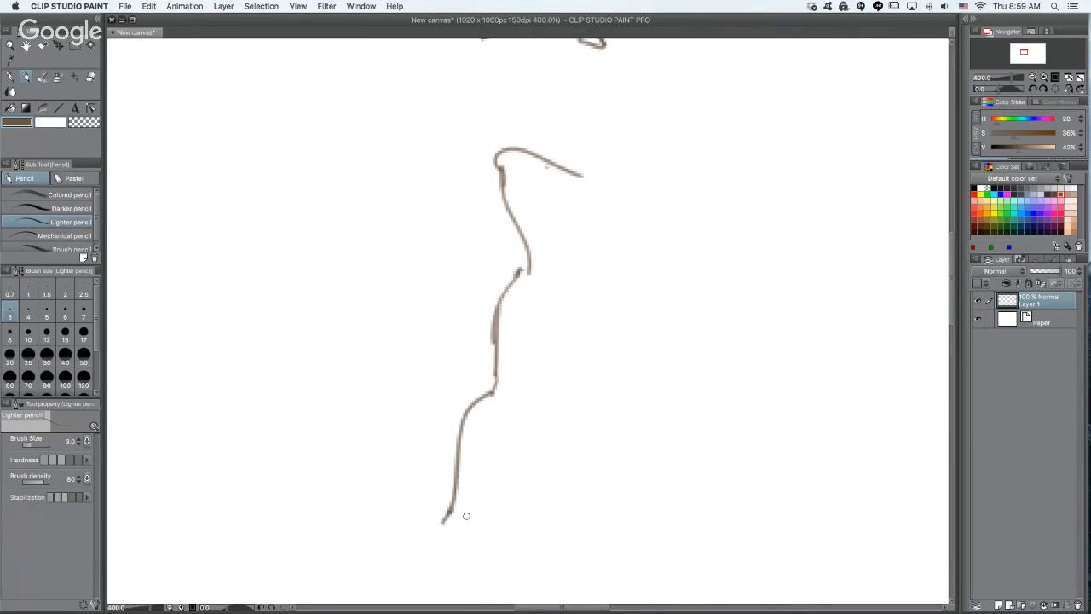
# - Complete the fifth figure's lower body with the inner leg line, the other torso side, the second leg, and both feet
pyautogui.moveTo(466, 515); pyautogui.dragTo(543, 326)
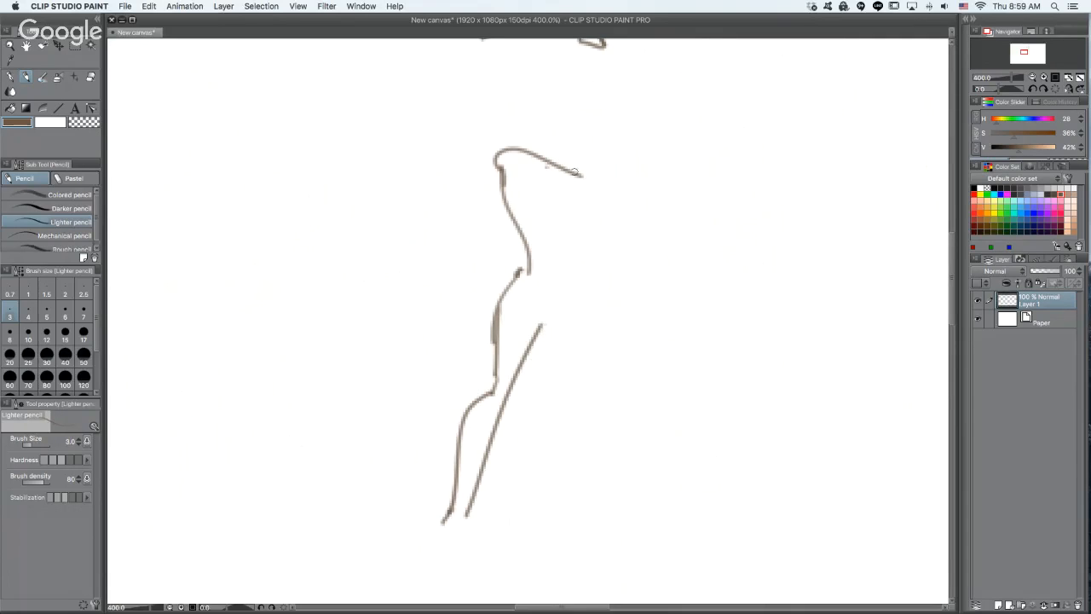
pyautogui.moveTo(577, 173)
pyautogui.mouseDown()
pyautogui.moveTo(577, 300)
pyautogui.moveTo(626, 522)
pyautogui.mouseUp()
pyautogui.moveTo(544, 327); pyautogui.dragTo(614, 517)
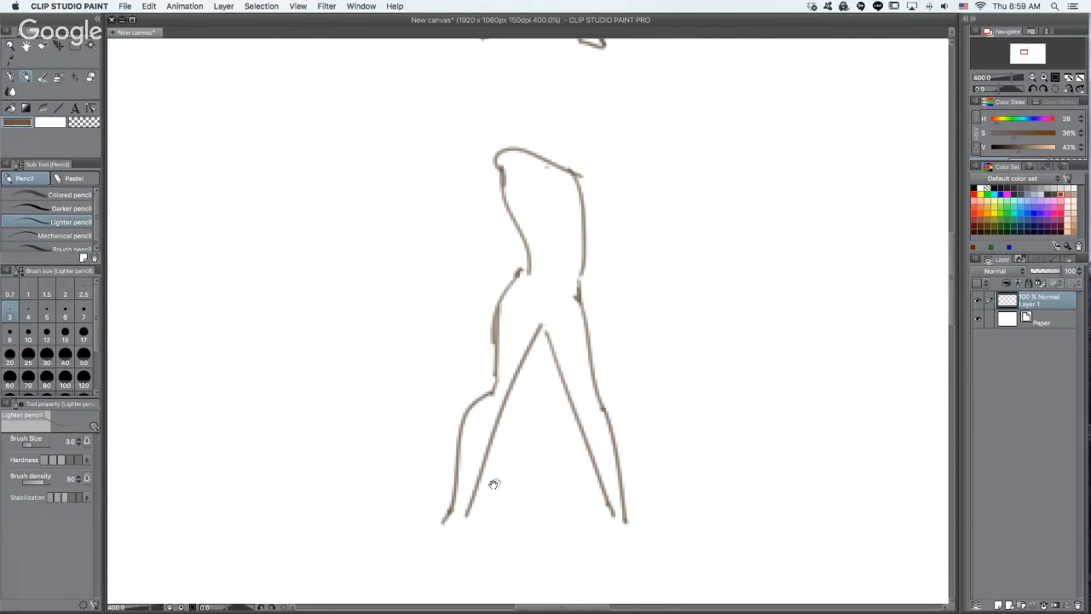
pyautogui.moveTo(495, 484); pyautogui.dragTo(537, 407)
pyautogui.moveTo(493, 434)
pyautogui.mouseDown()
pyautogui.moveTo(470, 488)
pyautogui.moveTo(495, 478)
pyautogui.mouseUp()
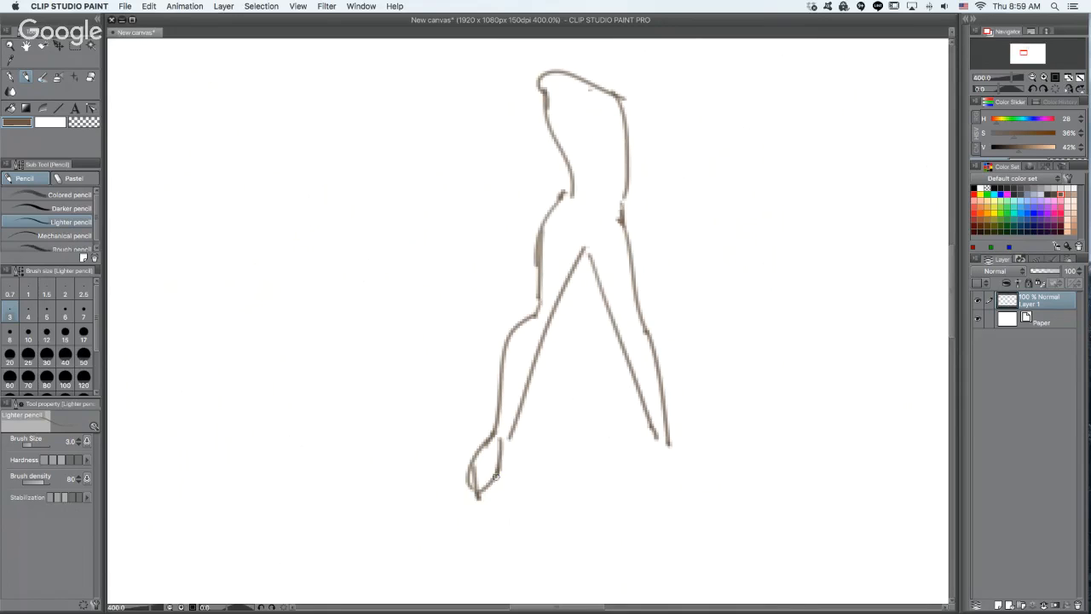
pyautogui.moveTo(650, 436)
pyautogui.mouseDown()
pyautogui.moveTo(639, 452)
pyautogui.moveTo(708, 486)
pyautogui.mouseUp()
pyautogui.moveTo(665, 443); pyautogui.dragTo(712, 487)
# - Draw the fifth figure's raised arm folded behind the head and the other arm bent with its hand at the hip
pyautogui.moveTo(699, 337); pyautogui.dragTo(664, 468)
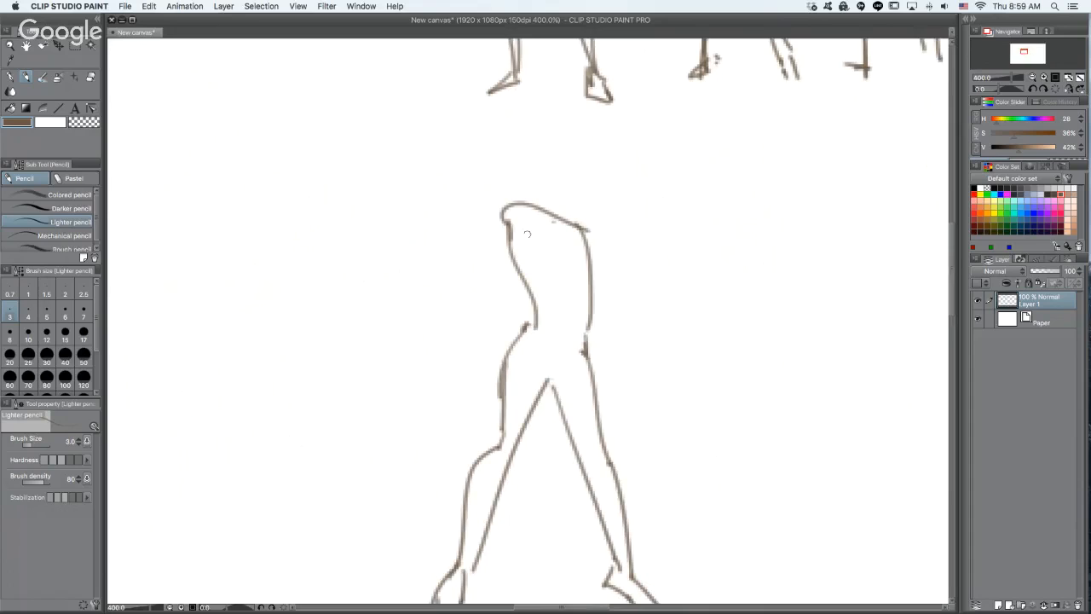
pyautogui.moveTo(500, 208)
pyautogui.mouseDown()
pyautogui.moveTo(501, 236)
pyautogui.moveTo(523, 254)
pyautogui.mouseUp()
pyautogui.moveTo(517, 193)
pyautogui.mouseDown()
pyautogui.moveTo(520, 232)
pyautogui.moveTo(534, 177)
pyautogui.moveTo(530, 195)
pyautogui.mouseUp()
pyautogui.moveTo(511, 202)
pyautogui.mouseDown()
pyautogui.moveTo(486, 199)
pyautogui.moveTo(518, 203)
pyautogui.mouseUp()
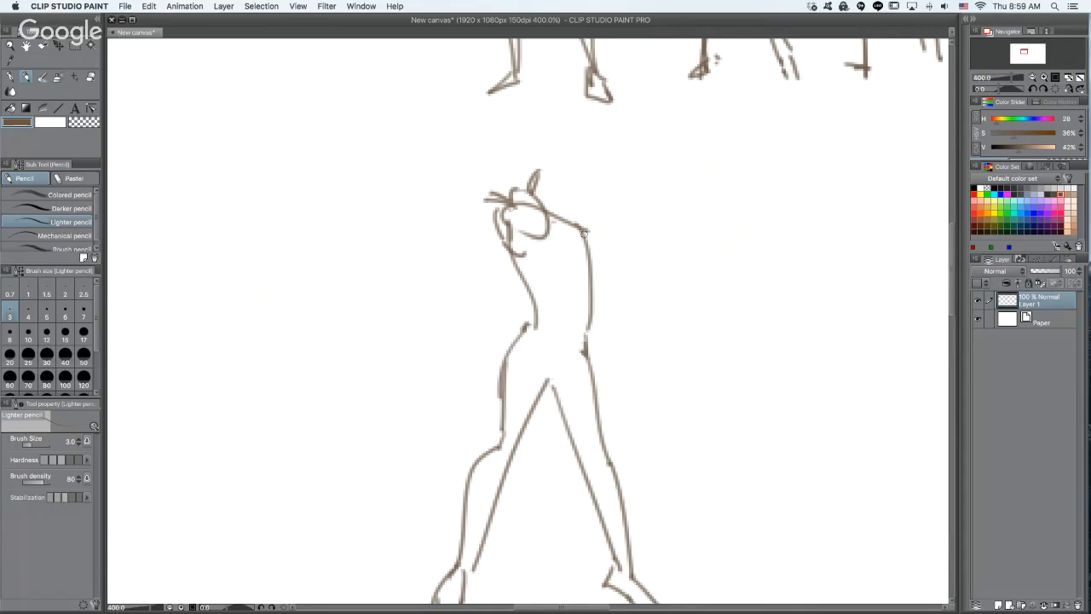
pyautogui.moveTo(585, 228)
pyautogui.mouseDown()
pyautogui.moveTo(629, 299)
pyautogui.moveTo(589, 334)
pyautogui.mouseUp()
pyautogui.moveTo(586, 267)
pyautogui.mouseDown()
pyautogui.moveTo(607, 292)
pyautogui.moveTo(594, 331)
pyautogui.moveTo(576, 338)
pyautogui.moveTo(590, 350)
pyautogui.mouseUp()
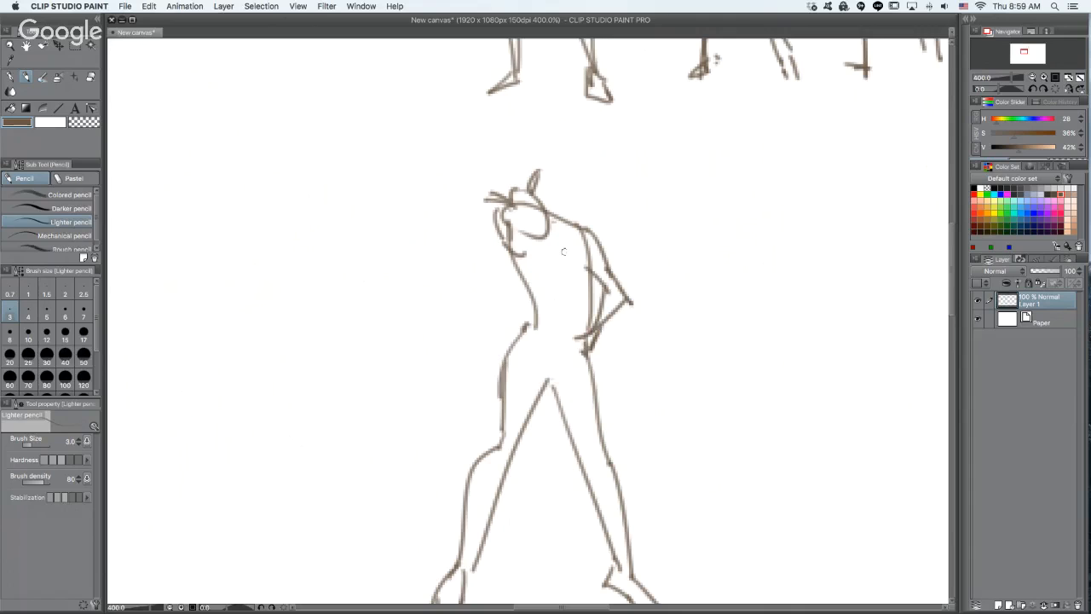
# - Add the fifth figure's chest contours and tilted head, and reinforce both sides of its waist
pyautogui.moveTo(538, 242); pyautogui.dragTo(535, 276)
pyautogui.moveTo(550, 273); pyautogui.dragTo(606, 292)
pyautogui.moveTo(583, 240)
pyautogui.mouseDown()
pyautogui.moveTo(607, 288)
pyautogui.moveTo(585, 292)
pyautogui.moveTo(592, 288)
pyautogui.mouseUp()
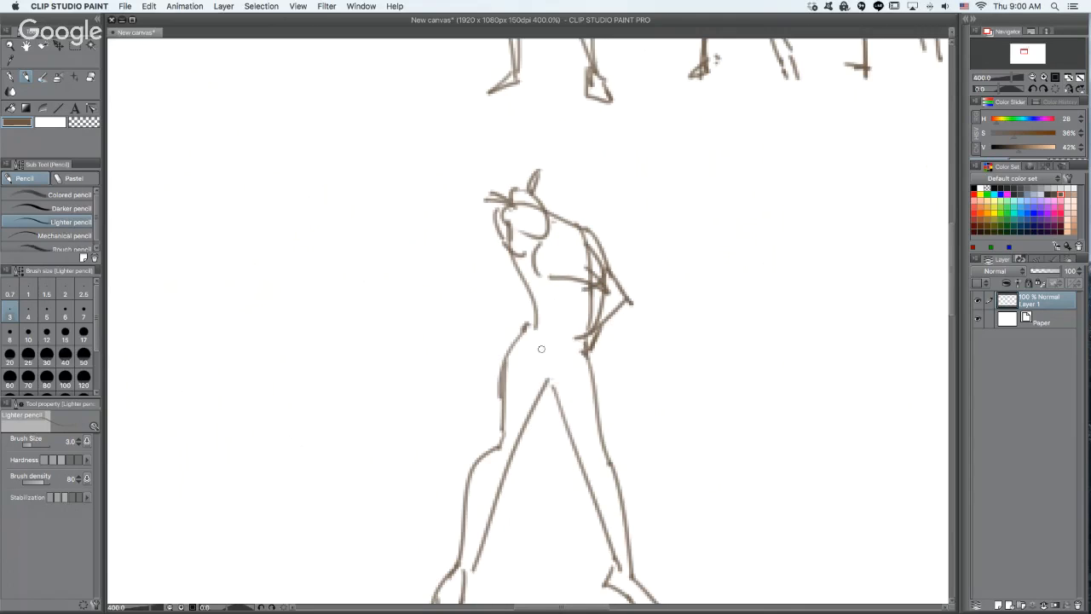
pyautogui.moveTo(540, 317); pyautogui.dragTo(517, 340)
pyautogui.moveTo(571, 214); pyautogui.dragTo(597, 176)
pyautogui.moveTo(551, 138)
pyautogui.mouseDown()
pyautogui.moveTo(597, 164)
pyautogui.moveTo(536, 164)
pyautogui.moveTo(550, 201)
pyautogui.mouseUp()
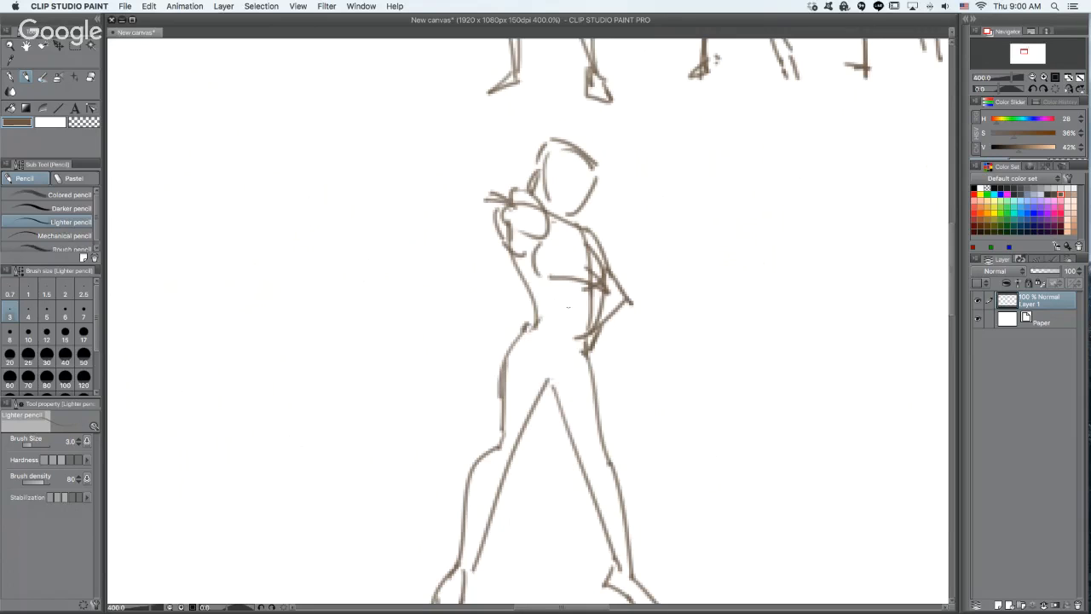
pyautogui.moveTo(585, 275); pyautogui.dragTo(571, 343)
pyautogui.moveTo(519, 253); pyautogui.dragTo(536, 323)
# - Add a pelvis curve and a short flared skirt with a wavy hem around the fifth figure's hips
pyautogui.moveTo(547, 391)
pyautogui.mouseDown()
pyautogui.moveTo(588, 356)
pyautogui.moveTo(632, 355)
pyautogui.moveTo(634, 285)
pyautogui.mouseUp()
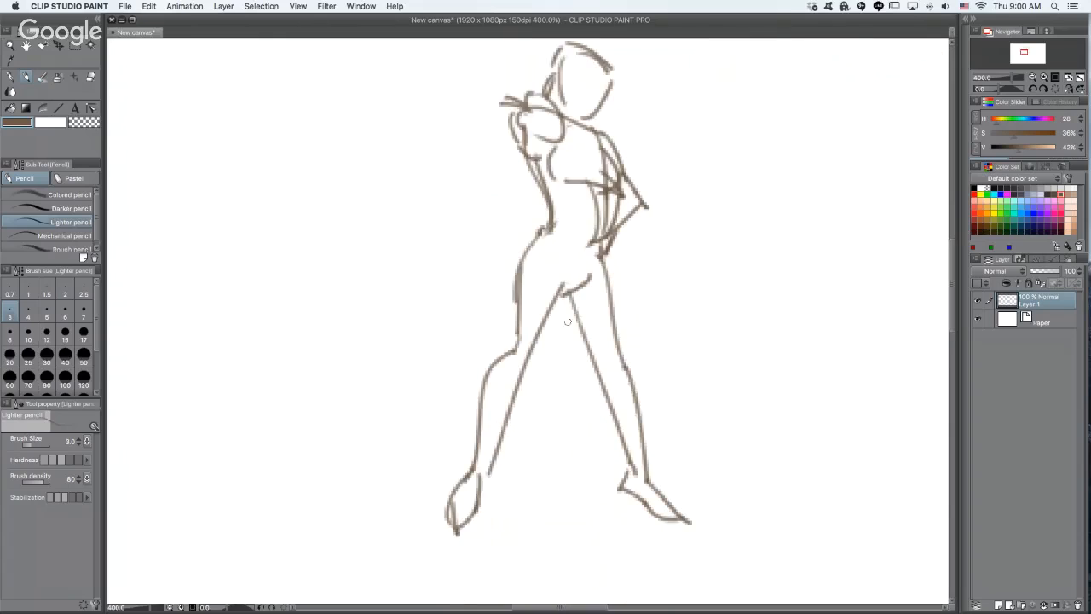
pyautogui.moveTo(536, 235)
pyautogui.mouseDown()
pyautogui.moveTo(496, 265)
pyautogui.moveTo(545, 262)
pyautogui.moveTo(556, 281)
pyautogui.moveTo(651, 276)
pyautogui.mouseUp()
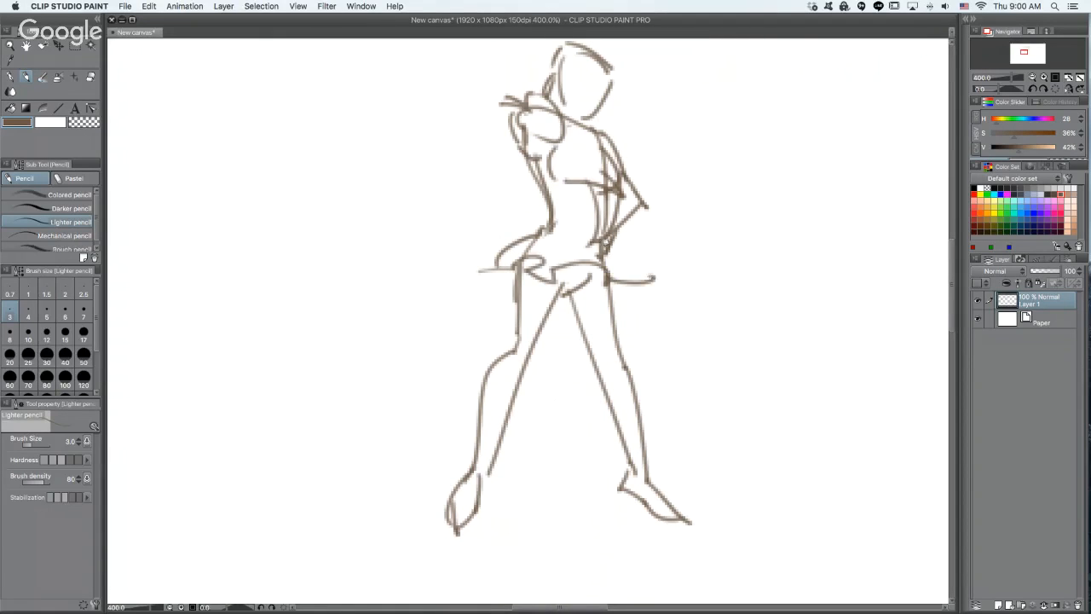
pyautogui.moveTo(604, 244); pyautogui.dragTo(629, 278)
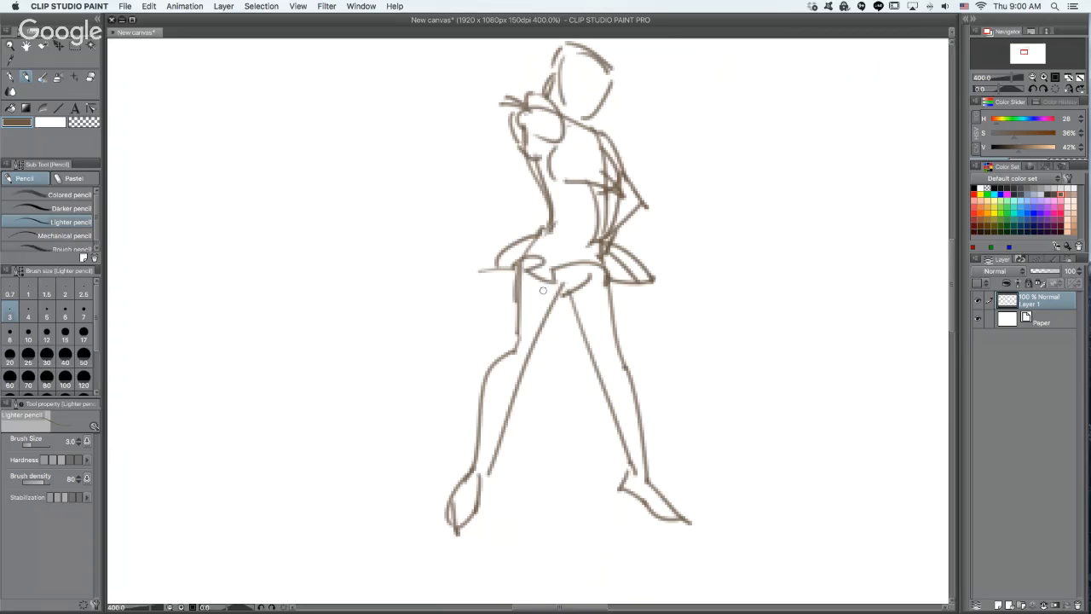
pyautogui.moveTo(576, 222); pyautogui.dragTo(609, 244)
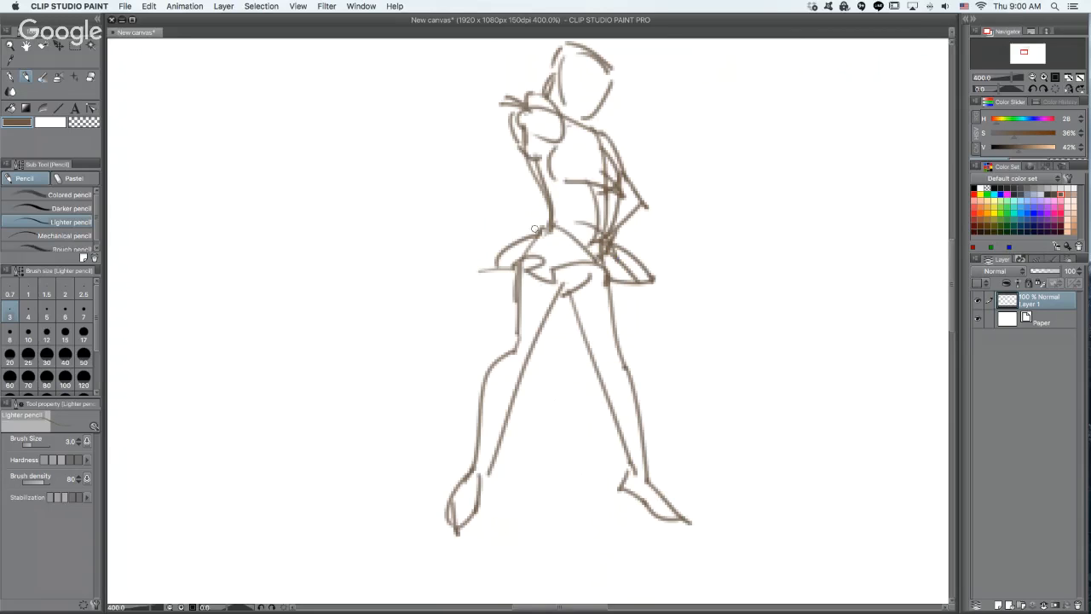
pyautogui.moveTo(535, 228); pyautogui.dragTo(504, 245)
# - Detail the fifth figure with short hair, a rounded face outline, thigh and calf contours, and darker torso sides
pyautogui.moveTo(575, 59)
pyautogui.mouseDown()
pyautogui.moveTo(602, 74)
pyautogui.moveTo(611, 65)
pyautogui.moveTo(602, 100)
pyautogui.mouseUp()
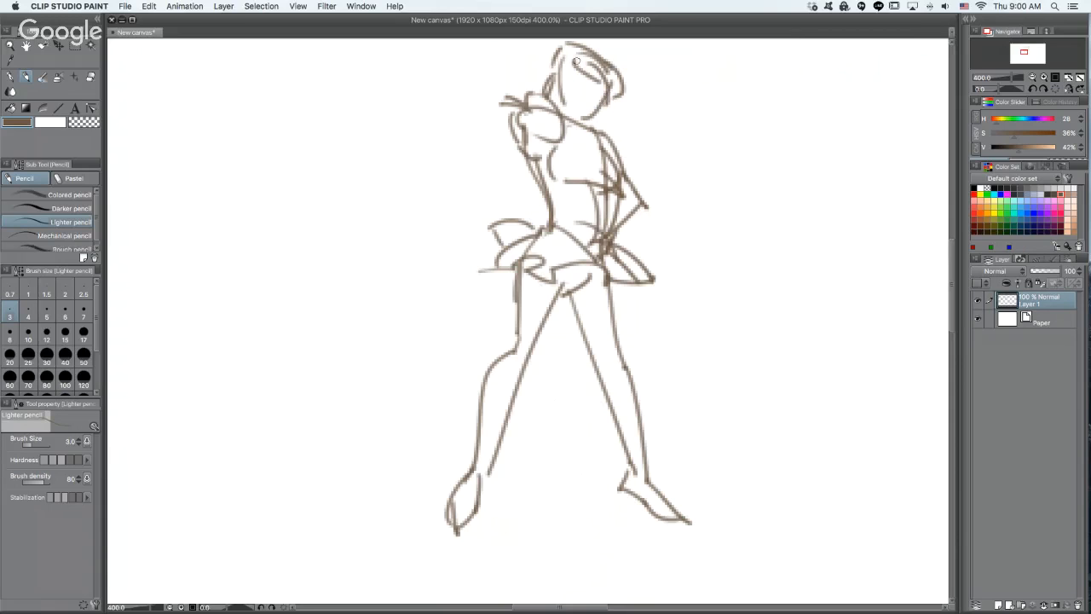
pyautogui.moveTo(577, 62); pyautogui.dragTo(552, 58)
pyautogui.moveTo(572, 300)
pyautogui.mouseDown()
pyautogui.moveTo(635, 453)
pyautogui.moveTo(611, 363)
pyautogui.mouseUp()
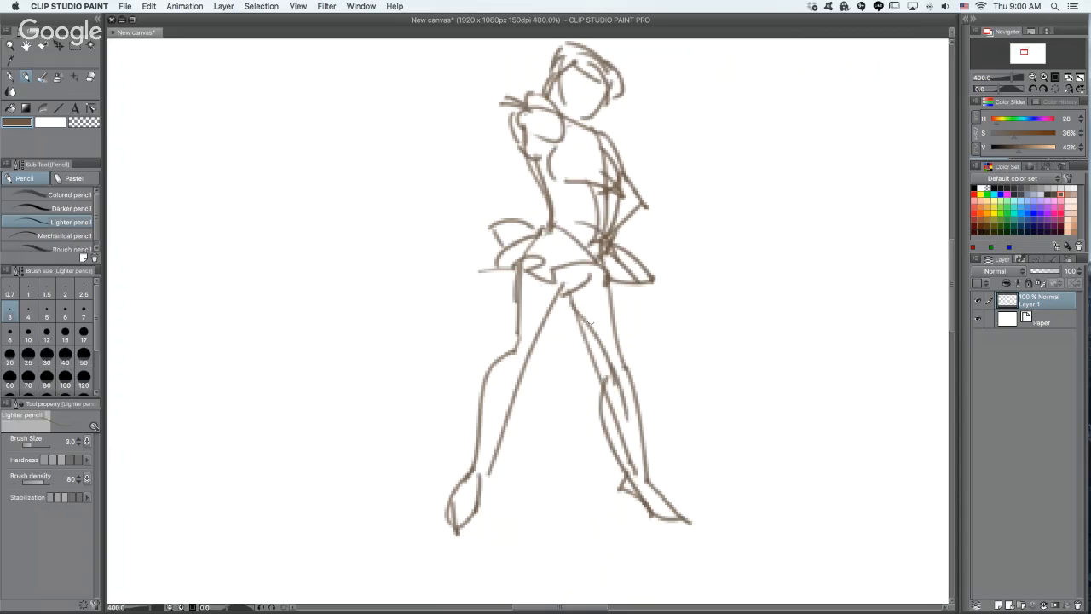
pyautogui.moveTo(532, 161); pyautogui.dragTo(553, 225)
pyautogui.moveTo(604, 189); pyautogui.dragTo(604, 245)
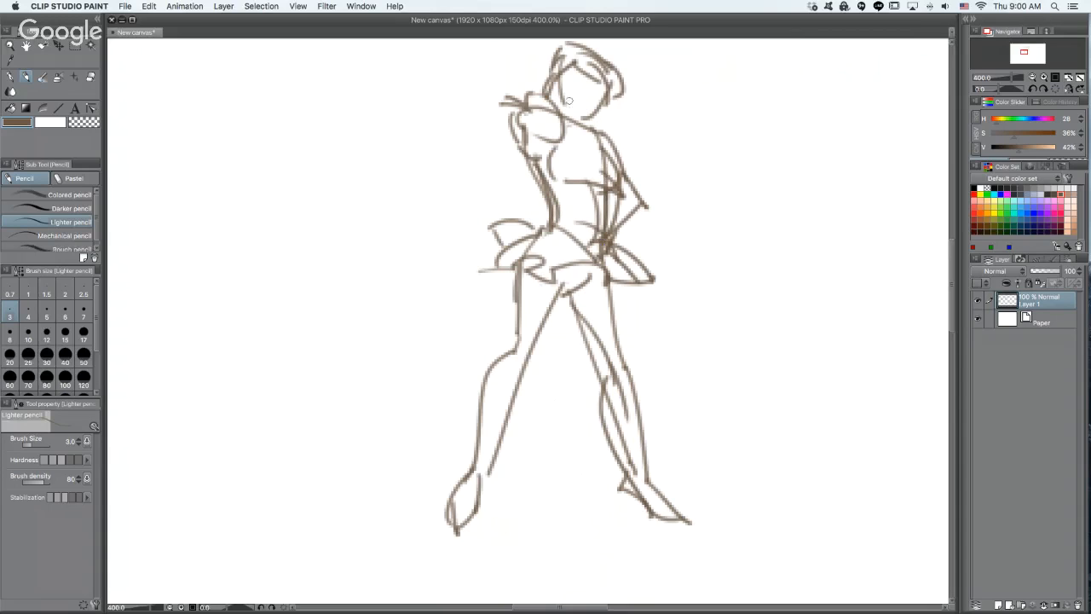
pyautogui.moveTo(562, 100)
pyautogui.mouseDown()
pyautogui.moveTo(581, 57)
pyautogui.moveTo(595, 97)
pyautogui.mouseUp()
pyautogui.moveTo(580, 56); pyautogui.dragTo(583, 113)
pyautogui.scroll(-5, 667, 299)
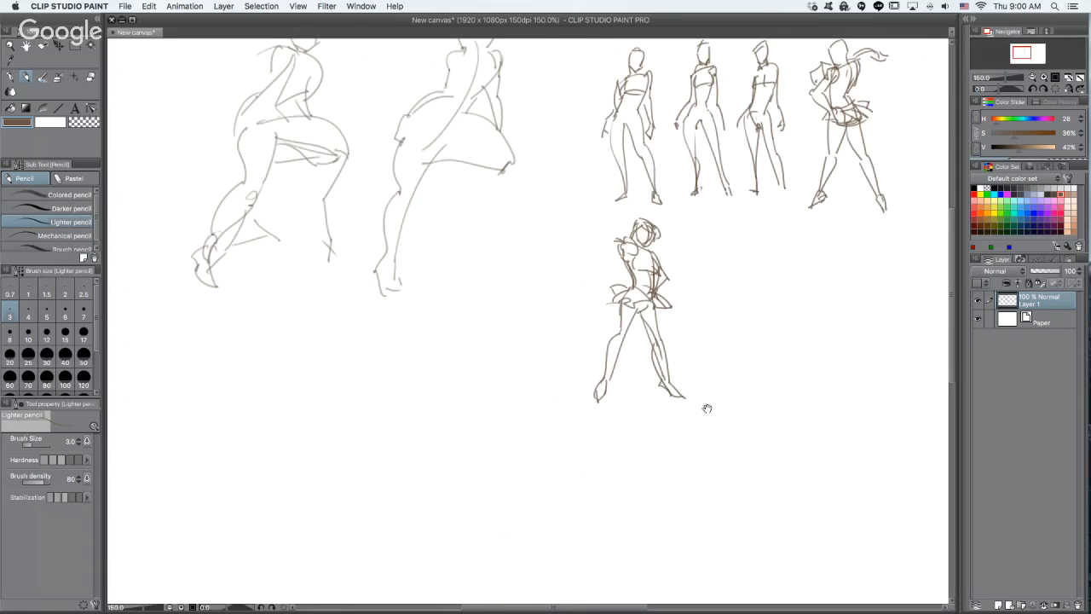
pyautogui.moveTo(707, 409); pyautogui.dragTo(494, 414)
pyautogui.scroll(3, 597, 309)
pyautogui.moveTo(597, 310); pyautogui.dragTo(589, 275)
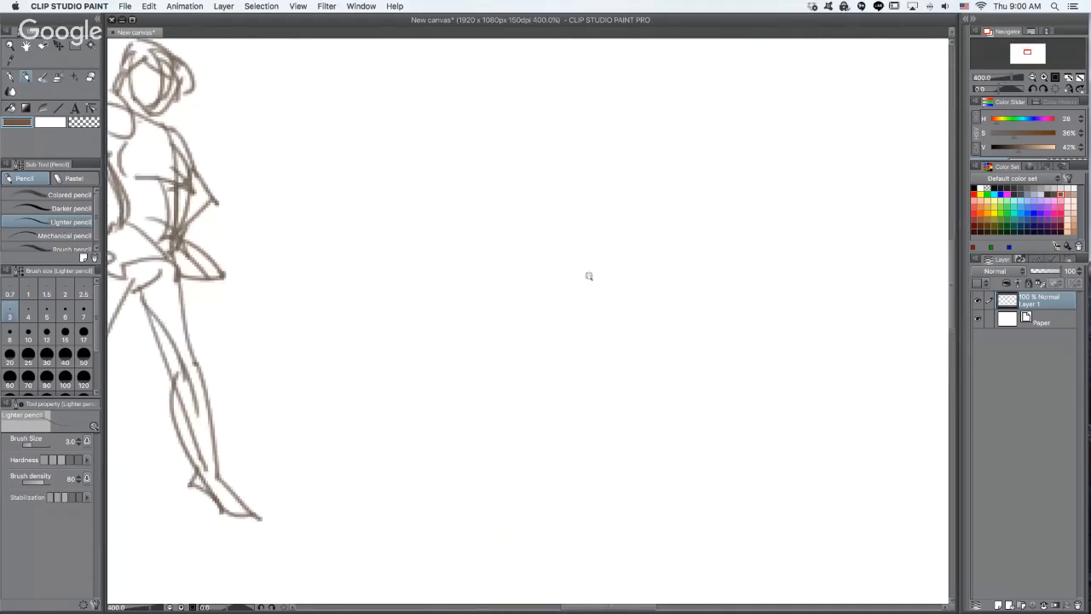
pyautogui.scroll(-2, 589, 275)
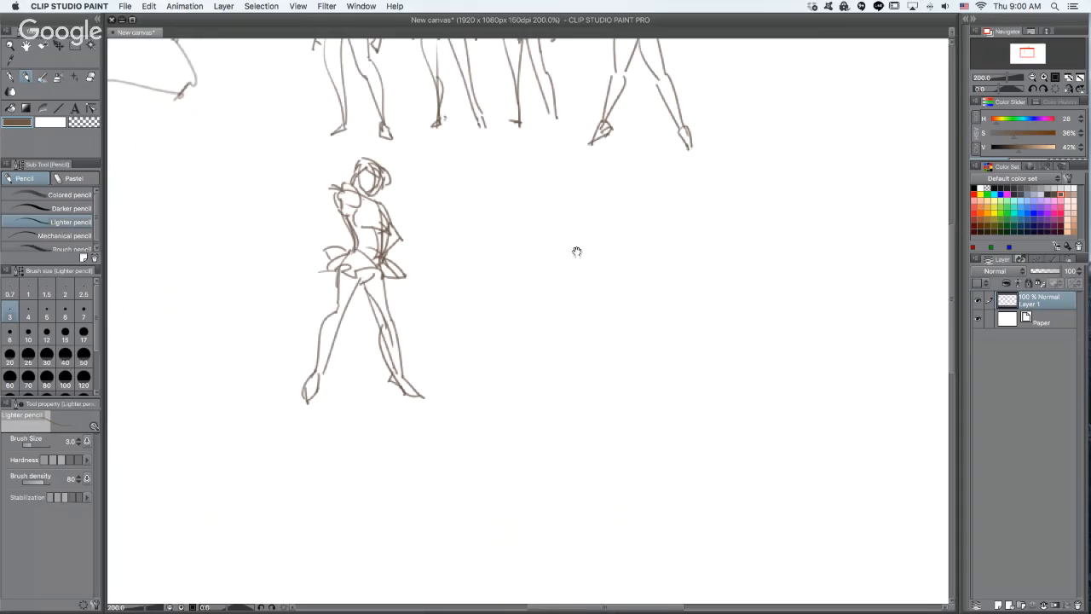
# - Start a sixth figure in the empty space beside the fifth with a slanted shoulder curve, tapering torso sides and a hip line
pyautogui.moveTo(571, 320); pyautogui.dragTo(568, 312)
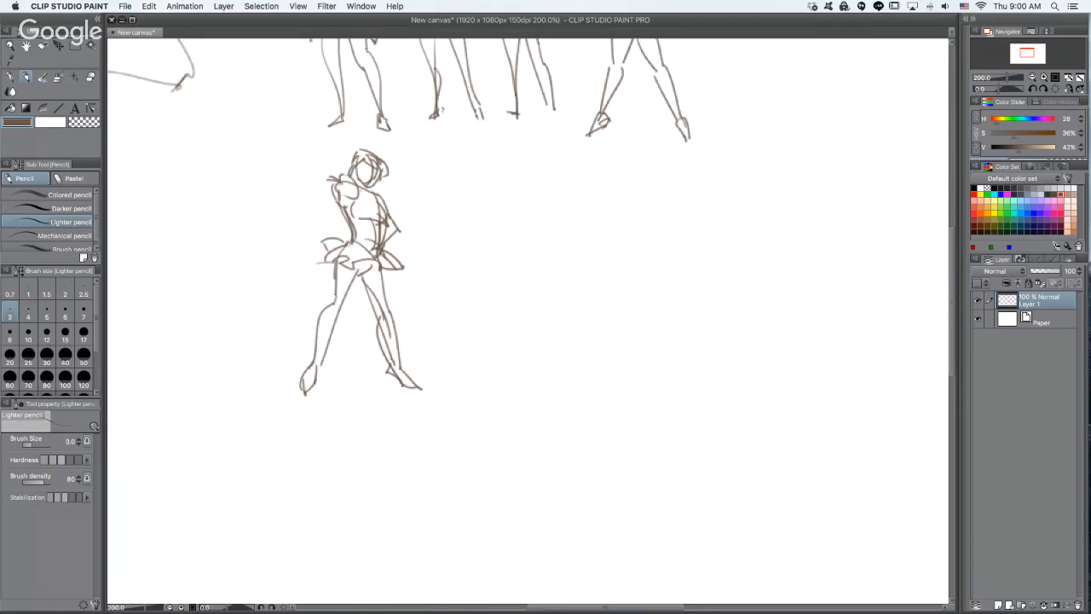
pyautogui.moveTo(565, 246); pyautogui.dragTo(610, 214)
pyautogui.keyDown('ctrl'); pyautogui.click(619, 234); pyautogui.keyUp('ctrl')
pyautogui.keyDown('ctrl'); pyautogui.keyDown('alt'); pyautogui.click(582, 287); pyautogui.keyUp('alt'); pyautogui.keyUp('ctrl')
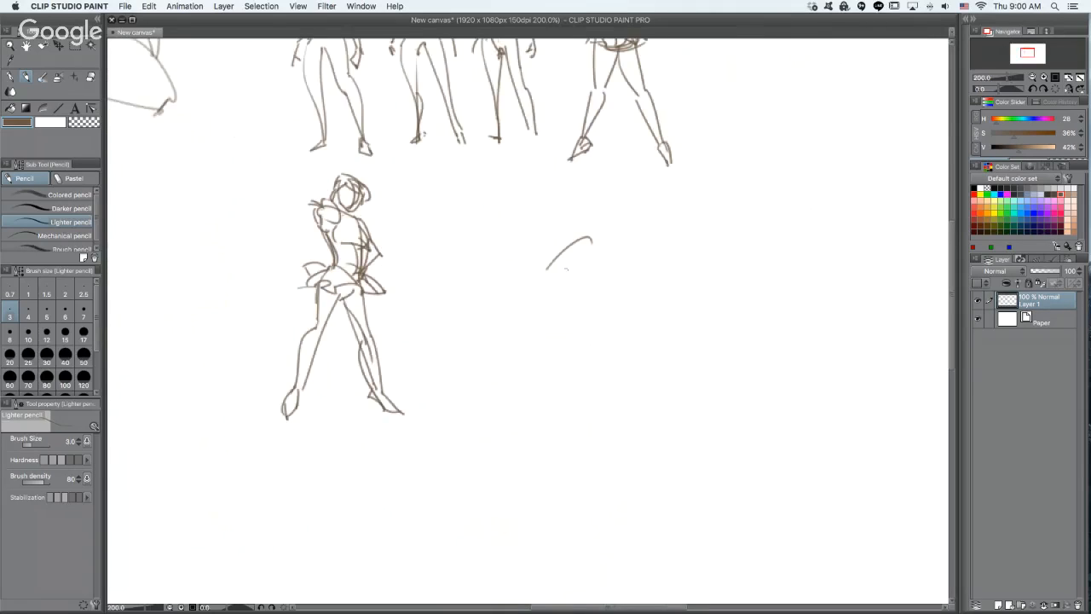
pyautogui.keyDown('ctrl'); pyautogui.click(571, 273); pyautogui.keyUp('ctrl')
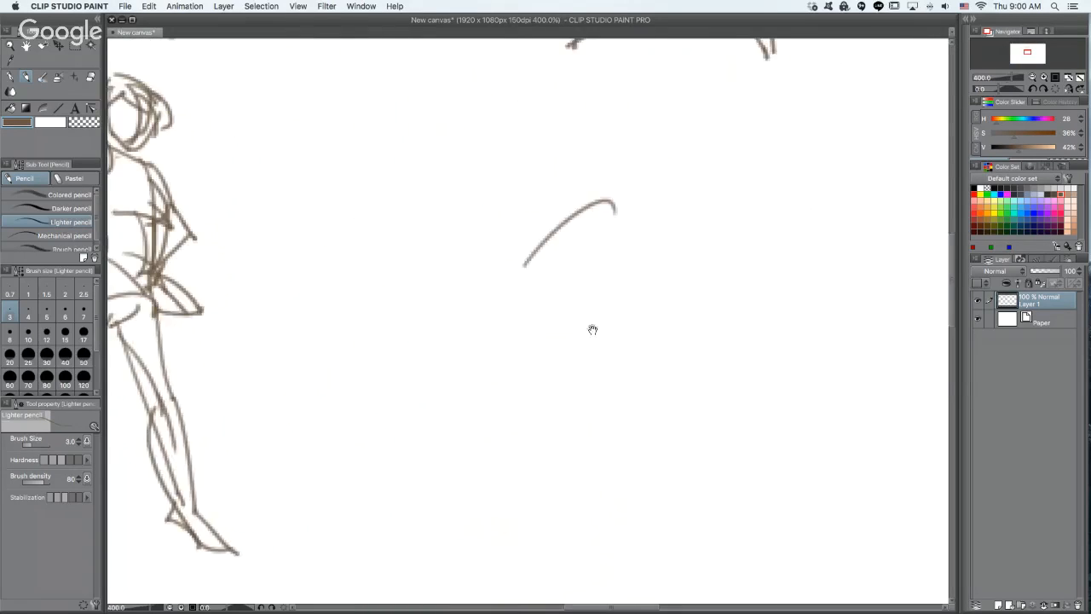
pyautogui.moveTo(522, 230); pyautogui.dragTo(578, 307)
pyautogui.moveTo(590, 179)
pyautogui.mouseDown()
pyautogui.moveTo(624, 291)
pyautogui.moveTo(662, 339)
pyautogui.mouseUp()
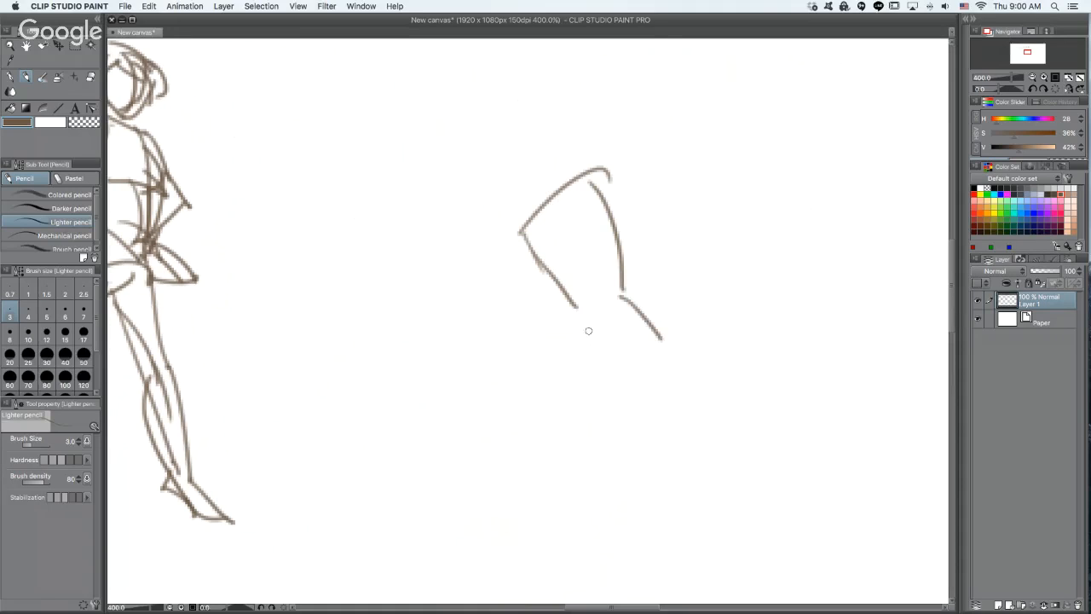
# - Draw the sixth figure's arms, one reaching down with an open hand and the other bent back with its hand at the waist
pyautogui.moveTo(608, 180); pyautogui.dragTo(621, 226)
pyautogui.moveTo(610, 182); pyautogui.dragTo(718, 212)
pyautogui.moveTo(518, 236)
pyautogui.mouseDown()
pyautogui.moveTo(521, 266)
pyautogui.moveTo(463, 316)
pyautogui.moveTo(422, 329)
pyautogui.moveTo(439, 320)
pyautogui.mouseUp()
pyautogui.moveTo(720, 213)
pyautogui.mouseDown()
pyautogui.moveTo(689, 252)
pyautogui.moveTo(637, 272)
pyautogui.moveTo(616, 251)
pyautogui.moveTo(584, 290)
pyautogui.moveTo(639, 269)
pyautogui.mouseUp()
# - Add the sixth figure's hip and crotch curve and two widely spread thighs in a low lunge
pyautogui.moveTo(570, 314); pyautogui.dragTo(577, 332)
pyautogui.moveTo(579, 321)
pyautogui.mouseDown()
pyautogui.moveTo(536, 357)
pyautogui.moveTo(658, 357)
pyautogui.mouseUp()
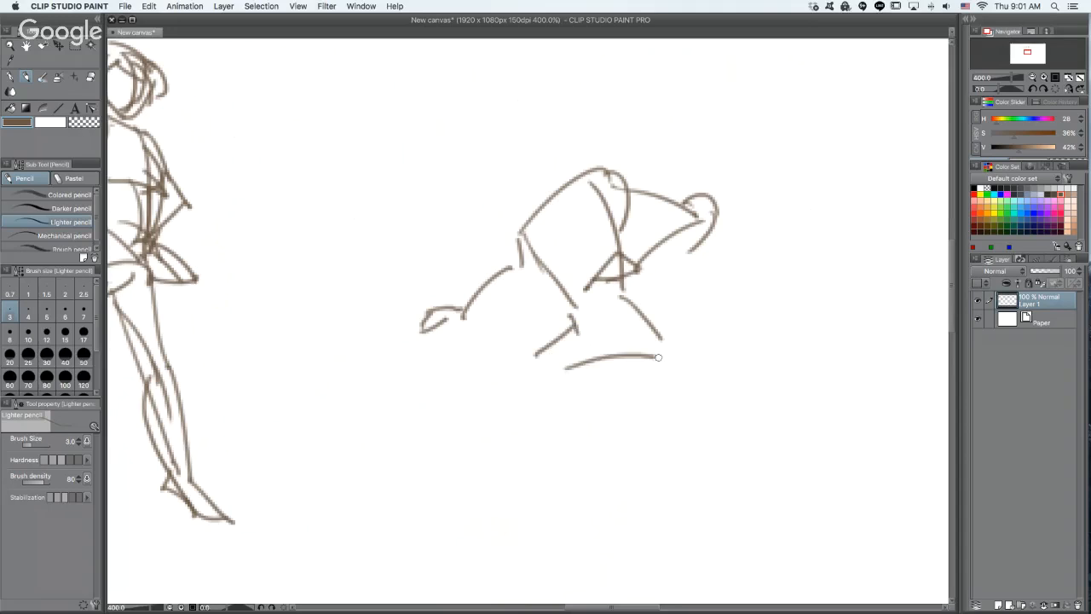
pyautogui.moveTo(559, 336)
pyautogui.mouseDown()
pyautogui.moveTo(486, 416)
pyautogui.moveTo(585, 370)
pyautogui.moveTo(677, 399)
pyautogui.mouseUp()
pyautogui.moveTo(648, 323); pyautogui.dragTo(686, 378)
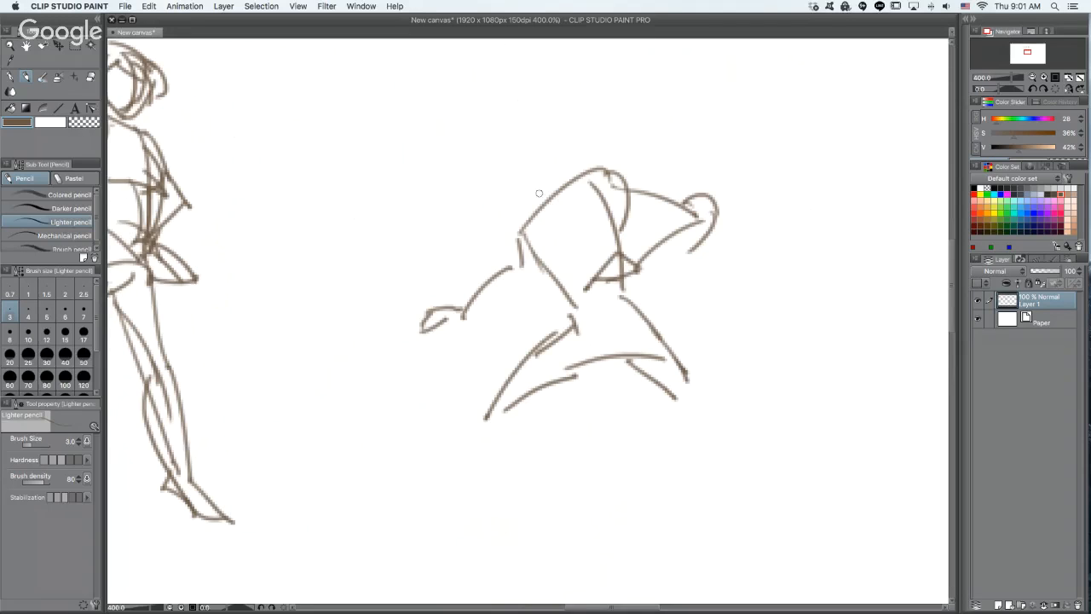
pyautogui.moveTo(524, 165)
pyautogui.mouseDown()
pyautogui.moveTo(530, 213)
pyautogui.moveTo(564, 222)
pyautogui.mouseUp()
pyautogui.press('super+z')
pyautogui.press('super+z')
pyautogui.moveTo(529, 190)
pyautogui.mouseDown()
pyautogui.moveTo(581, 223)
pyautogui.moveTo(584, 189)
pyautogui.mouseUp()
pyautogui.moveTo(573, 141); pyautogui.dragTo(584, 203)
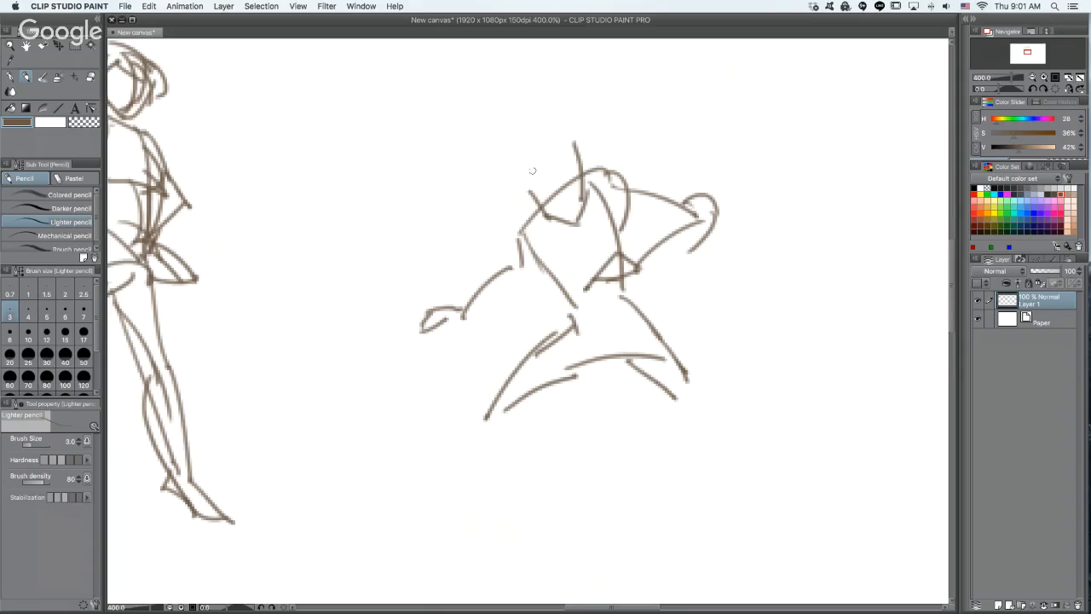
pyautogui.moveTo(527, 168); pyautogui.dragTo(567, 147)
pyautogui.press('super+z')
pyautogui.press('super+z')
pyautogui.press('super+z')
pyautogui.press('super+z')
pyautogui.press('super+z')
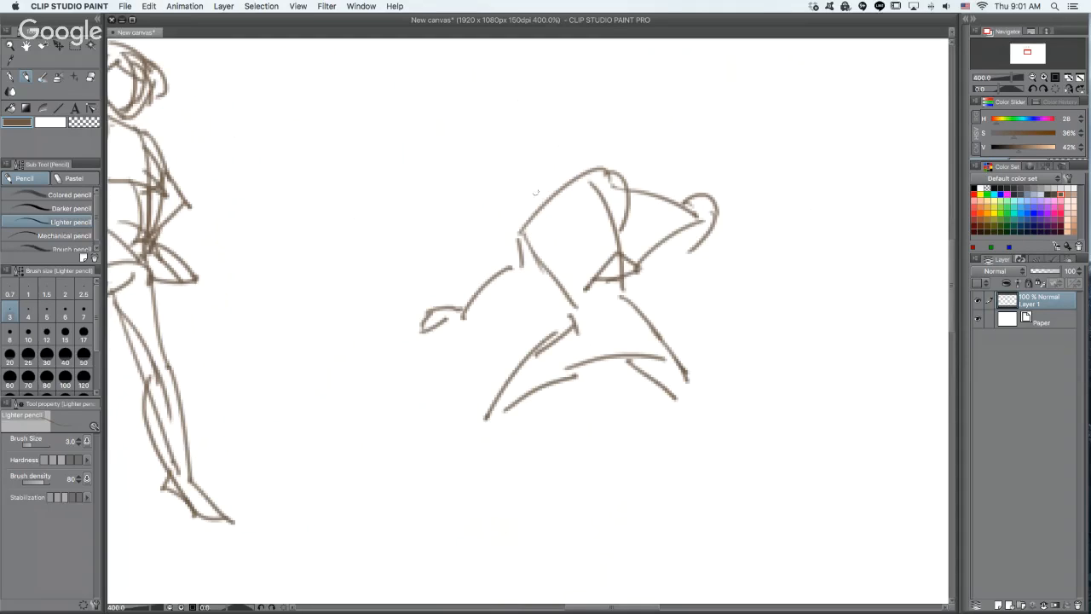
pyautogui.moveTo(534, 190); pyautogui.dragTo(542, 218)
pyautogui.moveTo(539, 206)
pyautogui.mouseDown()
pyautogui.moveTo(568, 220)
pyautogui.moveTo(588, 167)
pyautogui.mouseUp()
pyautogui.press('super+z')
pyautogui.press('super+z')
pyautogui.press('super+z')
pyautogui.moveTo(523, 137)
pyautogui.mouseDown()
pyautogui.moveTo(529, 179)
pyautogui.moveTo(551, 183)
pyautogui.moveTo(572, 158)
pyautogui.mouseUp()
pyautogui.moveTo(543, 112); pyautogui.dragTo(565, 114)
pyautogui.moveTo(577, 124); pyautogui.dragTo(564, 162)
pyautogui.moveTo(544, 113); pyautogui.dragTo(543, 183)
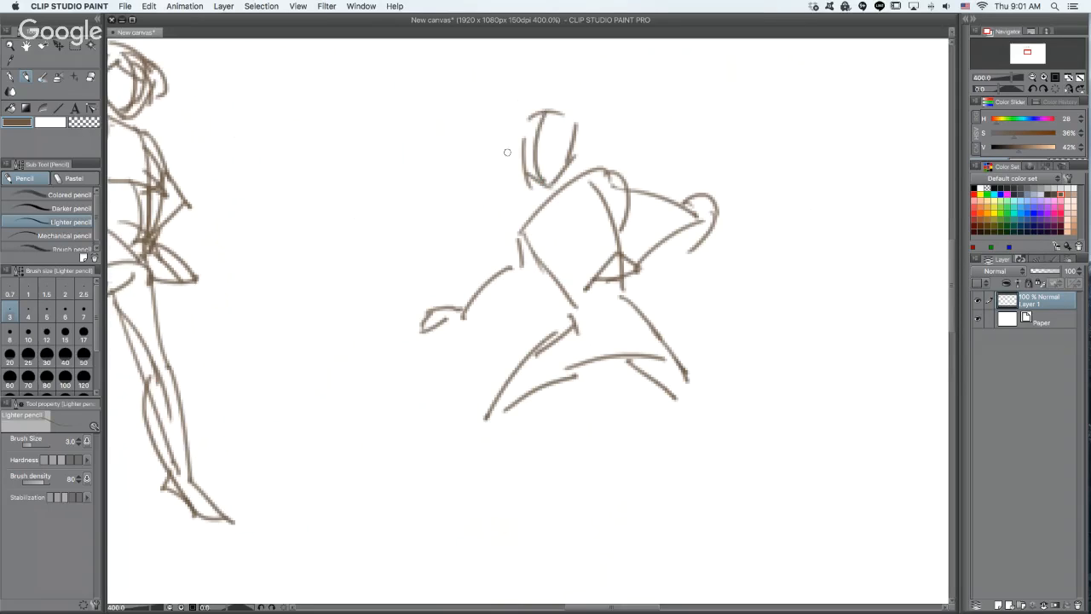
pyautogui.moveTo(517, 149); pyautogui.dragTo(572, 136)
pyautogui.press('super+z')
pyautogui.press('super+z')
pyautogui.press('super+z')
pyautogui.press('super+z')
pyautogui.press('super+z')
pyautogui.press('super+z')
pyautogui.press('super+z')
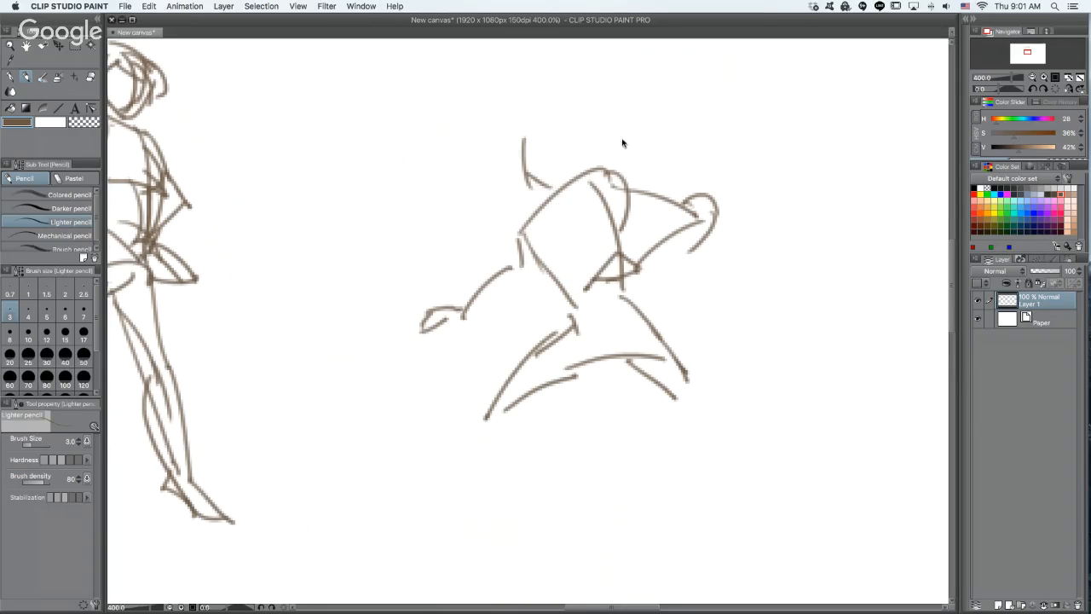
# - Reinforce the sixth figure's slanted shoulder line
pyautogui.moveTo(520, 231)
pyautogui.mouseDown()
pyautogui.moveTo(603, 169)
pyautogui.moveTo(616, 179)
pyautogui.mouseUp()
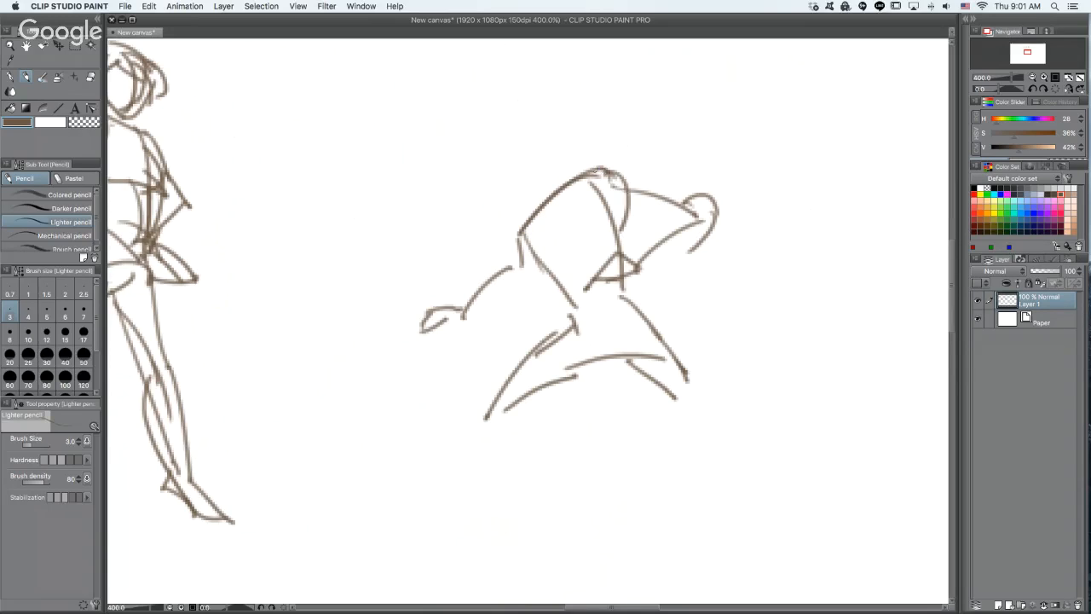
pyautogui.moveTo(540, 203); pyautogui.dragTo(552, 230)
pyautogui.moveTo(525, 181)
pyautogui.mouseDown()
pyautogui.moveTo(528, 244)
pyautogui.moveTo(589, 203)
pyautogui.mouseUp()
pyautogui.moveTo(566, 162)
pyautogui.mouseDown()
pyautogui.moveTo(578, 215)
pyautogui.moveTo(571, 156)
pyautogui.moveTo(524, 189)
pyautogui.mouseUp()
pyautogui.press('super+z')
pyautogui.press('super+z')
pyautogui.press('super+z')
pyautogui.press('super+z')
pyautogui.press('super+z')
# - Draw a narrow, blocky head above the sixth figure's shoulder line with a doubled back edge
pyautogui.press('super+z')
pyautogui.press('super+z')
pyautogui.moveTo(511, 141)
pyautogui.mouseDown()
pyautogui.moveTo(549, 178)
pyautogui.moveTo(566, 152)
pyautogui.moveTo(543, 191)
pyautogui.moveTo(564, 127)
pyautogui.moveTo(554, 176)
pyautogui.mouseUp()
pyautogui.press('super+z')
pyautogui.press('super+z')
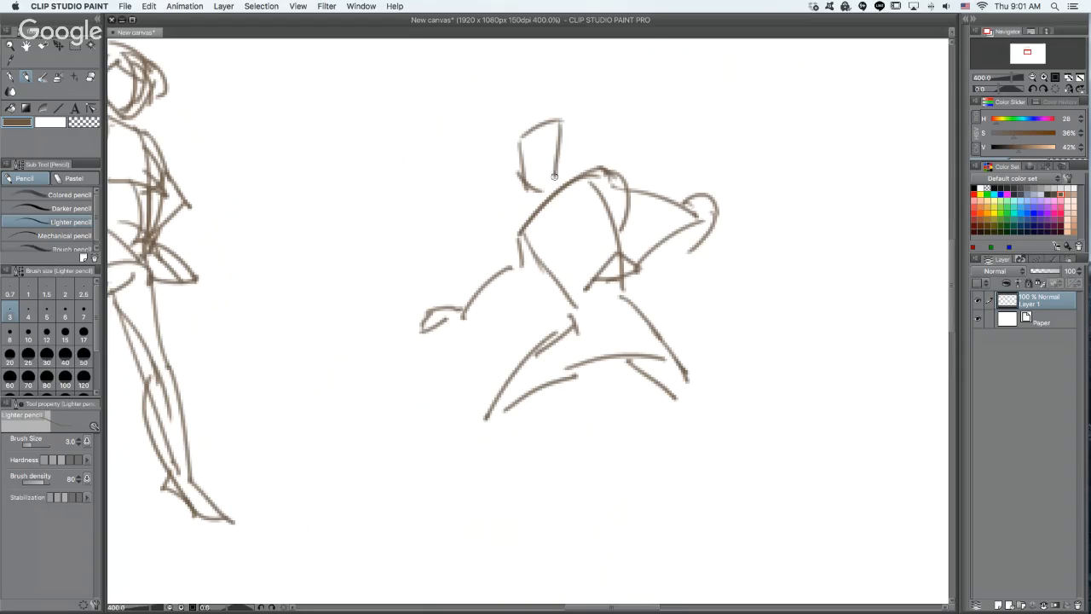
pyautogui.moveTo(539, 120)
pyautogui.mouseDown()
pyautogui.moveTo(568, 128)
pyautogui.moveTo(559, 173)
pyautogui.mouseUp()
# - Thicken the sixth figure's arms and back shoulder with second contours, and add center lines down its chest and abdomen
pyautogui.moveTo(523, 272); pyautogui.dragTo(463, 315)
pyautogui.moveTo(620, 208); pyautogui.dragTo(696, 221)
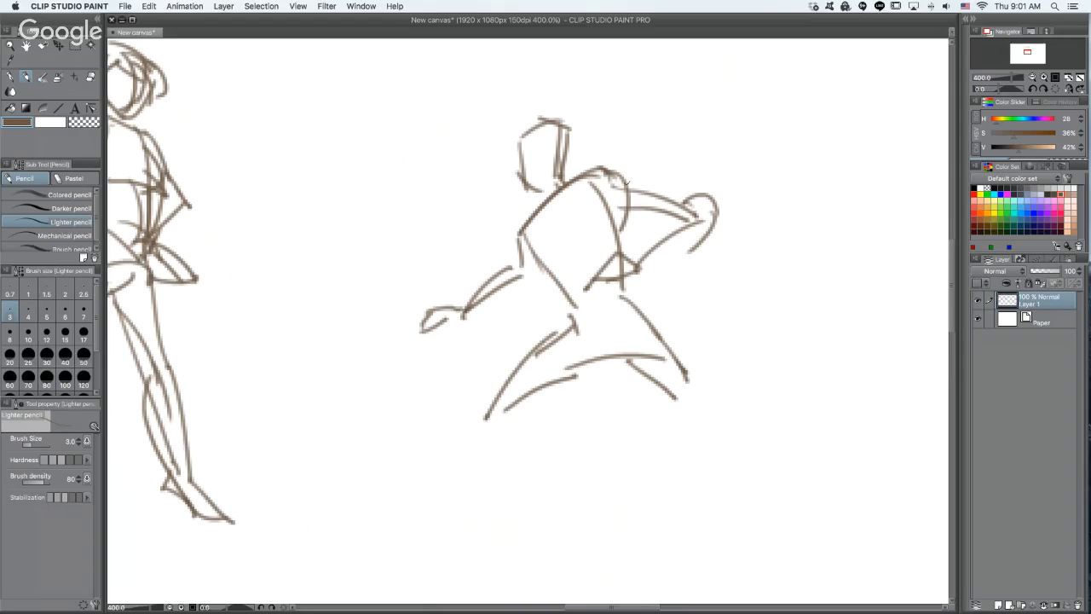
pyautogui.moveTo(609, 167); pyautogui.dragTo(649, 194)
pyautogui.moveTo(556, 202); pyautogui.dragTo(582, 261)
pyautogui.moveTo(585, 283); pyautogui.dragTo(597, 334)
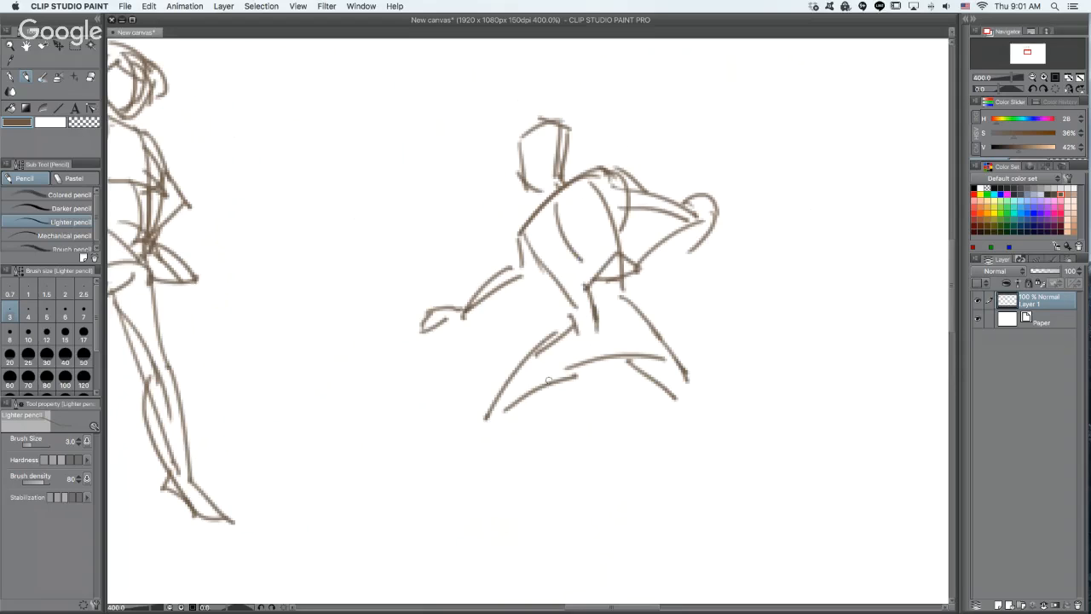
pyautogui.moveTo(512, 401)
pyautogui.mouseDown()
pyautogui.moveTo(526, 423)
pyautogui.moveTo(489, 467)
pyautogui.mouseUp()
pyautogui.press('super+z')
pyautogui.press('super+z')
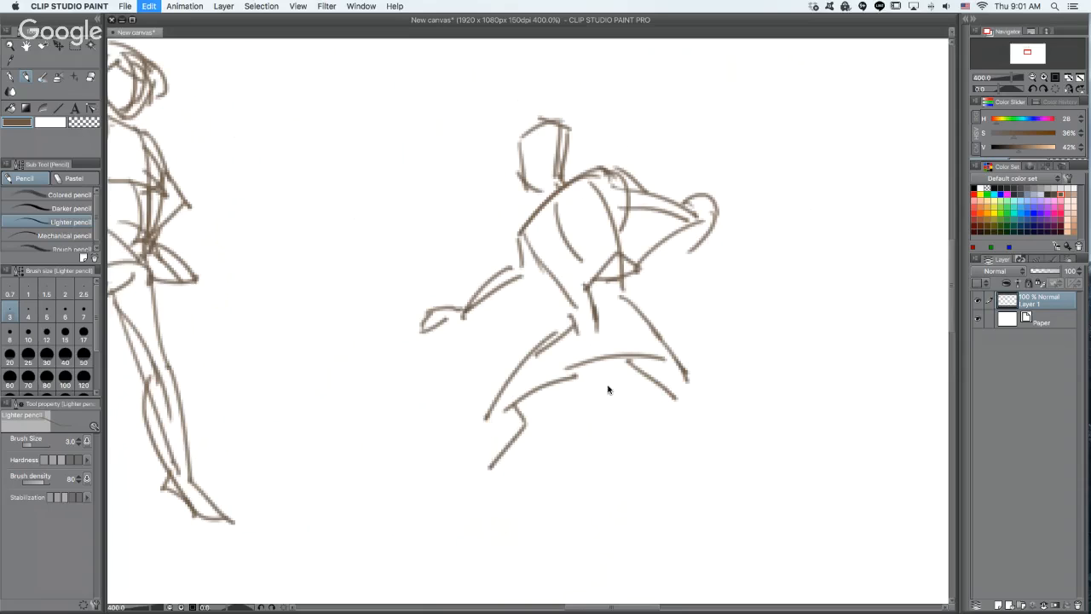
# - Draw the sixth figure's lower legs, the front one bent at the knee and the rear one stretched out to a point
pyautogui.moveTo(494, 397)
pyautogui.mouseDown()
pyautogui.moveTo(522, 430)
pyautogui.moveTo(467, 484)
pyautogui.mouseUp()
pyautogui.moveTo(483, 413); pyautogui.dragTo(469, 473)
pyautogui.moveTo(689, 372); pyautogui.dragTo(757, 439)
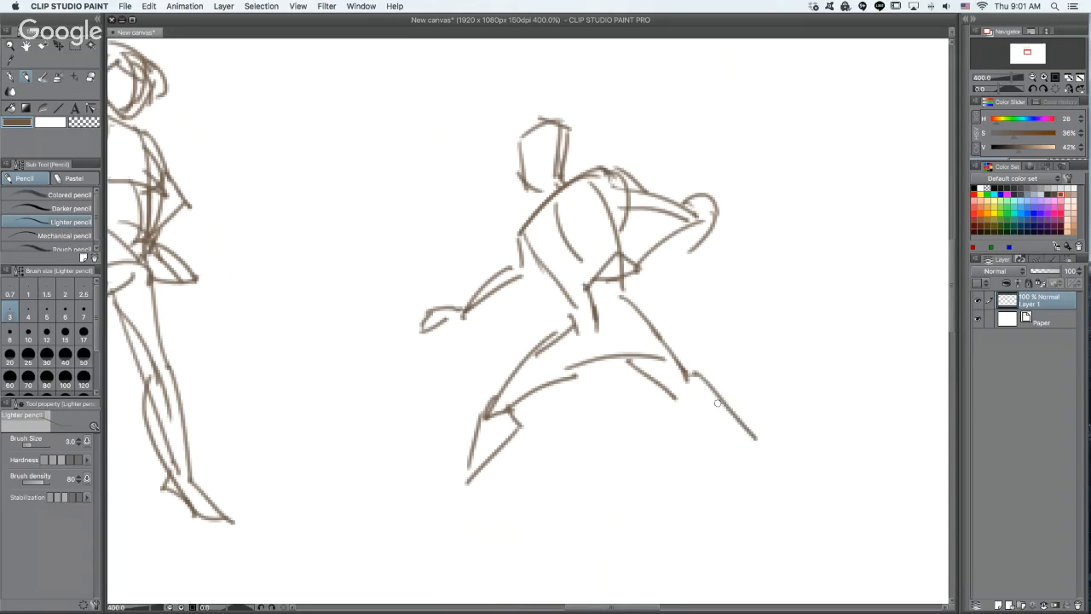
pyautogui.moveTo(670, 390); pyautogui.dragTo(745, 452)
pyautogui.moveTo(520, 228); pyautogui.dragTo(518, 277)
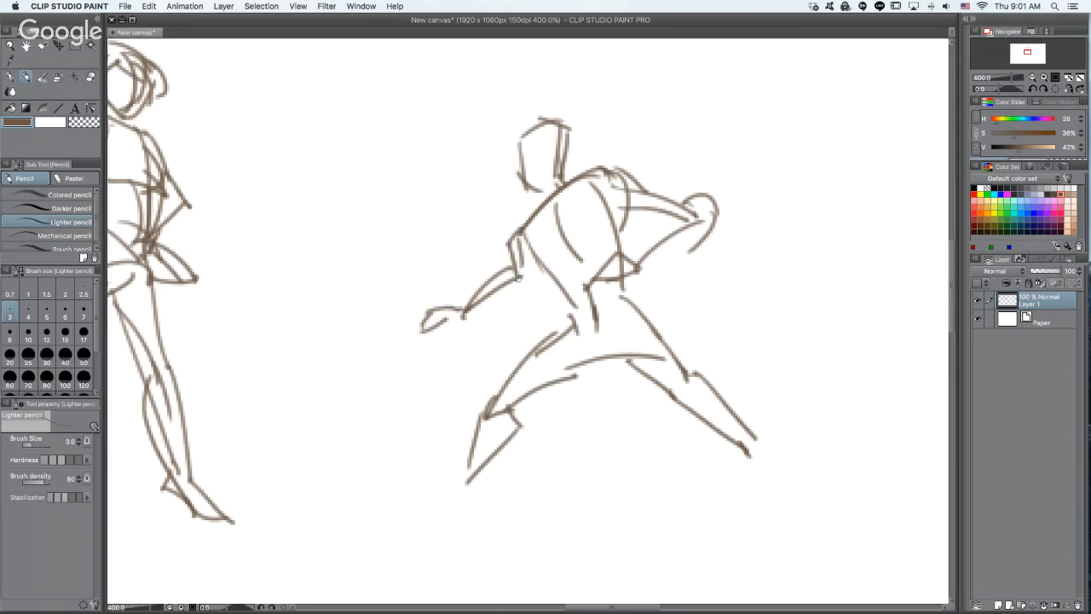
pyautogui.press('super+z')
pyautogui.press(']')
pyautogui.press(']')
pyautogui.press(']')
pyautogui.press(']')
pyautogui.press(']')
pyautogui.press(']')
pyautogui.moveTo(523, 130)
pyautogui.mouseDown()
pyautogui.moveTo(527, 167)
pyautogui.moveTo(549, 187)
pyautogui.moveTo(544, 128)
pyautogui.moveTo(558, 166)
pyautogui.moveTo(569, 154)
pyautogui.mouseUp()
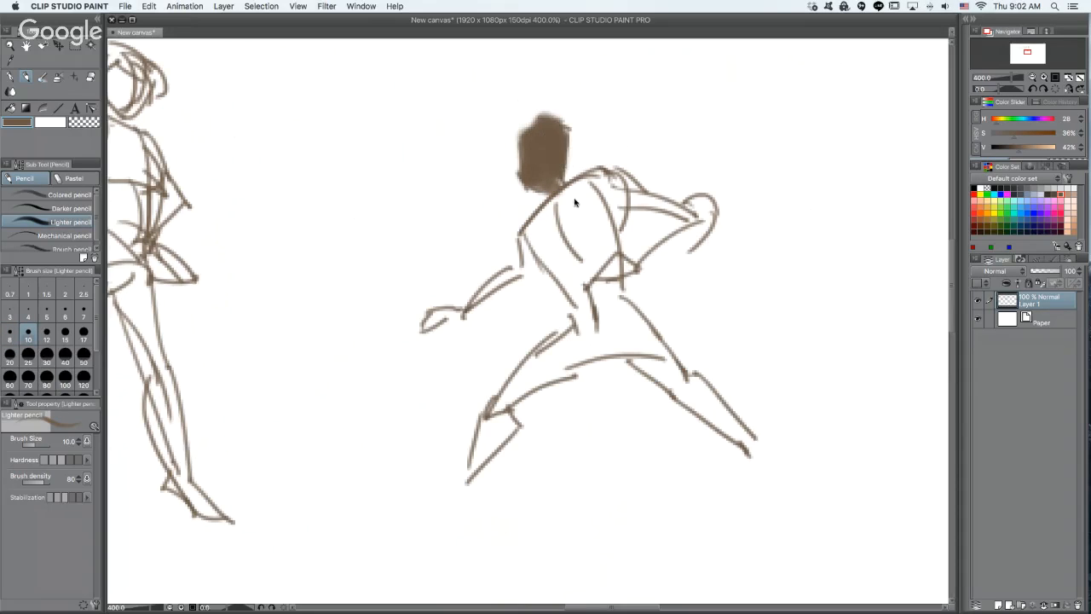
pyautogui.press('super+z')
pyautogui.press('super+z')
pyautogui.press('super+z')
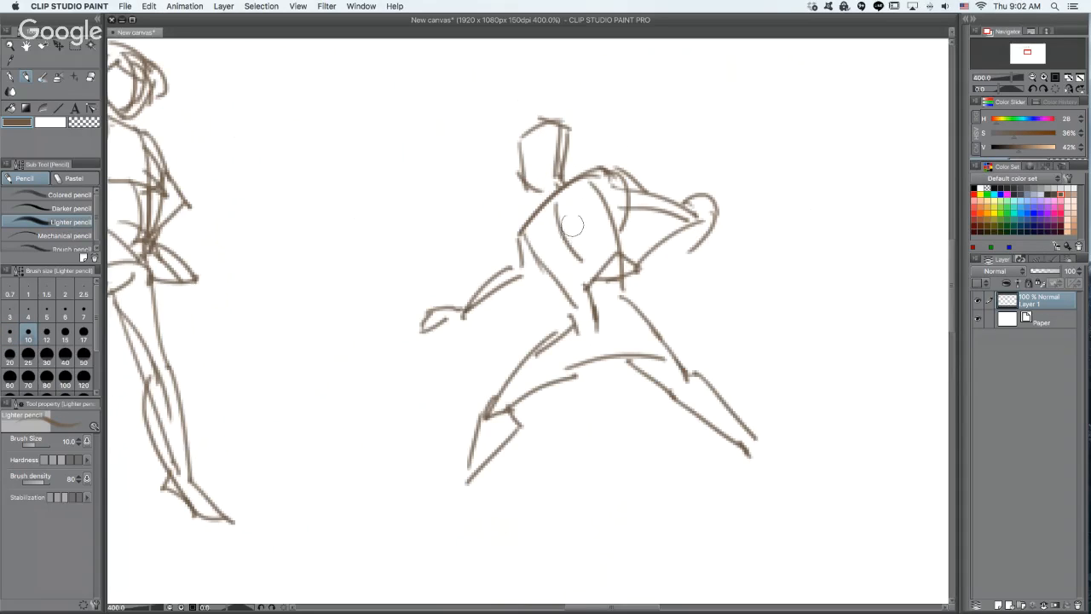
# - Shade the sixth figure's head with the Colored pencil, and reduce the brush size to 4
pyautogui.press('[')
pyautogui.press(',')
pyautogui.press(',')
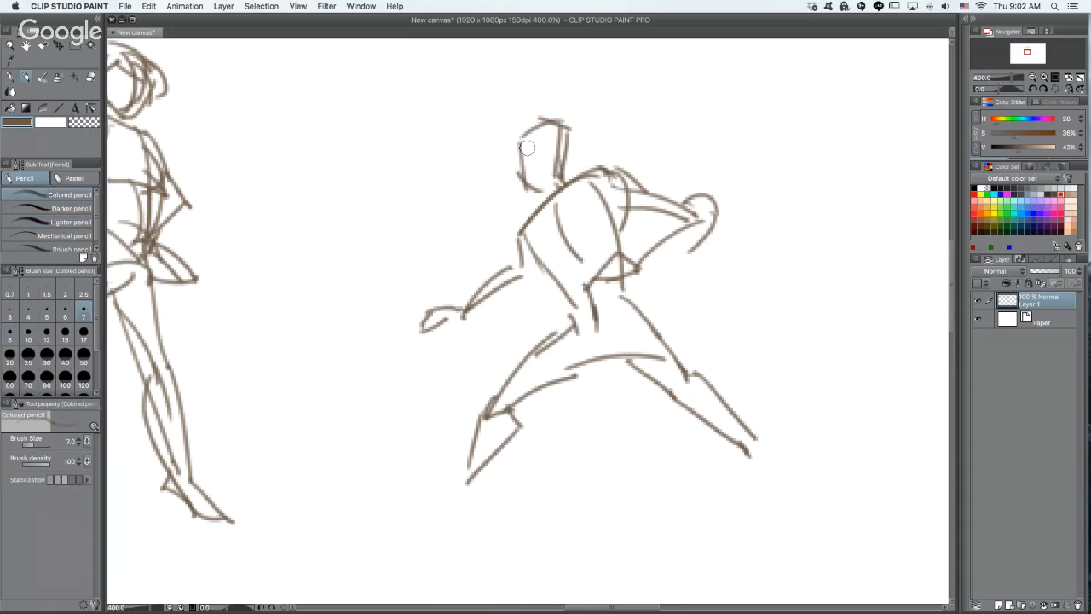
pyautogui.moveTo(527, 147)
pyautogui.mouseDown()
pyautogui.moveTo(546, 128)
pyautogui.moveTo(543, 182)
pyautogui.moveTo(554, 170)
pyautogui.moveTo(498, 243)
pyautogui.moveTo(527, 275)
pyautogui.mouseUp()
pyautogui.press('[')
pyautogui.press('[')
pyautogui.press('[')
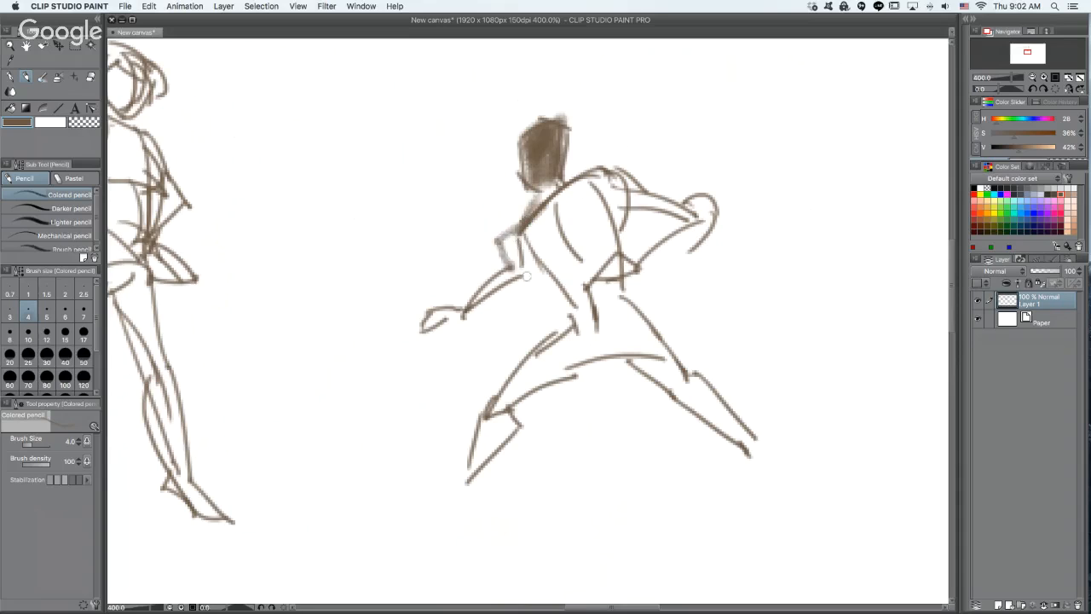
pyautogui.press('super+z')
# - Rough in bulky armor contours around the sixth figure's shoulders, arms and collar with the Colored pencil
pyautogui.moveTo(525, 224)
pyautogui.mouseDown()
pyautogui.moveTo(512, 288)
pyautogui.moveTo(537, 282)
pyautogui.moveTo(460, 294)
pyautogui.moveTo(486, 260)
pyautogui.moveTo(503, 268)
pyautogui.mouseUp()
pyautogui.moveTo(680, 223)
pyautogui.mouseDown()
pyautogui.moveTo(655, 223)
pyautogui.moveTo(644, 249)
pyautogui.moveTo(674, 223)
pyautogui.mouseUp()
pyautogui.moveTo(647, 273)
pyautogui.mouseDown()
pyautogui.moveTo(692, 246)
pyautogui.moveTo(705, 220)
pyautogui.moveTo(604, 156)
pyautogui.moveTo(637, 156)
pyautogui.moveTo(607, 163)
pyautogui.moveTo(627, 159)
pyautogui.moveTo(646, 190)
pyautogui.mouseUp()
pyautogui.moveTo(524, 217)
pyautogui.mouseDown()
pyautogui.moveTo(496, 225)
pyautogui.moveTo(499, 264)
pyautogui.moveTo(542, 198)
pyautogui.mouseUp()
pyautogui.moveTo(585, 150)
pyautogui.mouseDown()
pyautogui.moveTo(569, 176)
pyautogui.moveTo(583, 182)
pyautogui.mouseUp()
pyautogui.moveTo(617, 240); pyautogui.dragTo(622, 279)
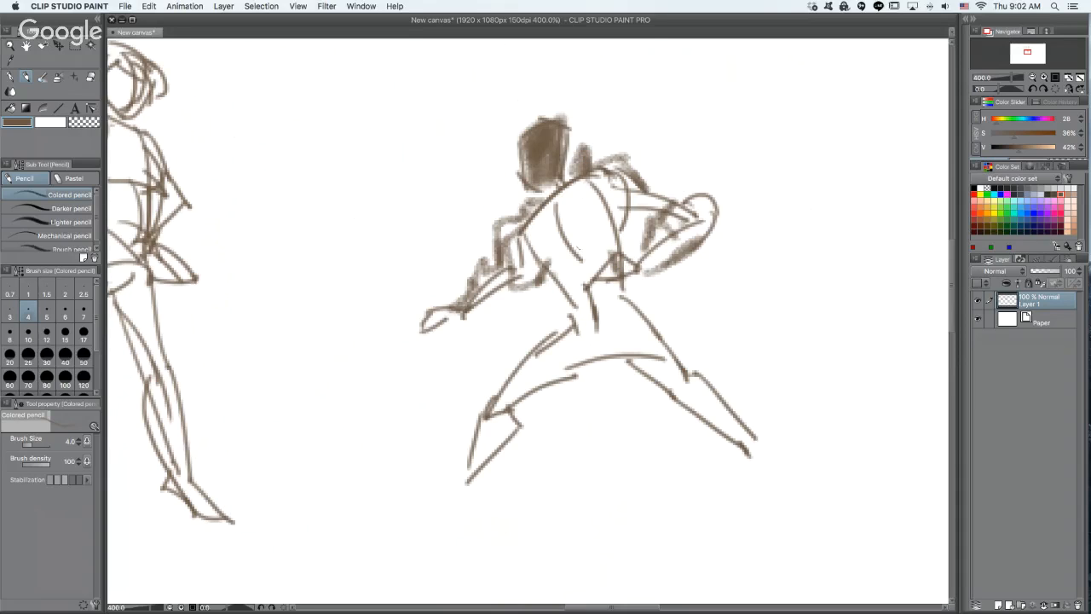
# - Switch to the Darker pencil with a brush size of 7
pyautogui.moveTo(579, 248); pyautogui.dragTo(614, 308)
pyautogui.press('super+z')
pyautogui.press('.')
pyautogui.click(631, 304)
pyautogui.press('super+z')
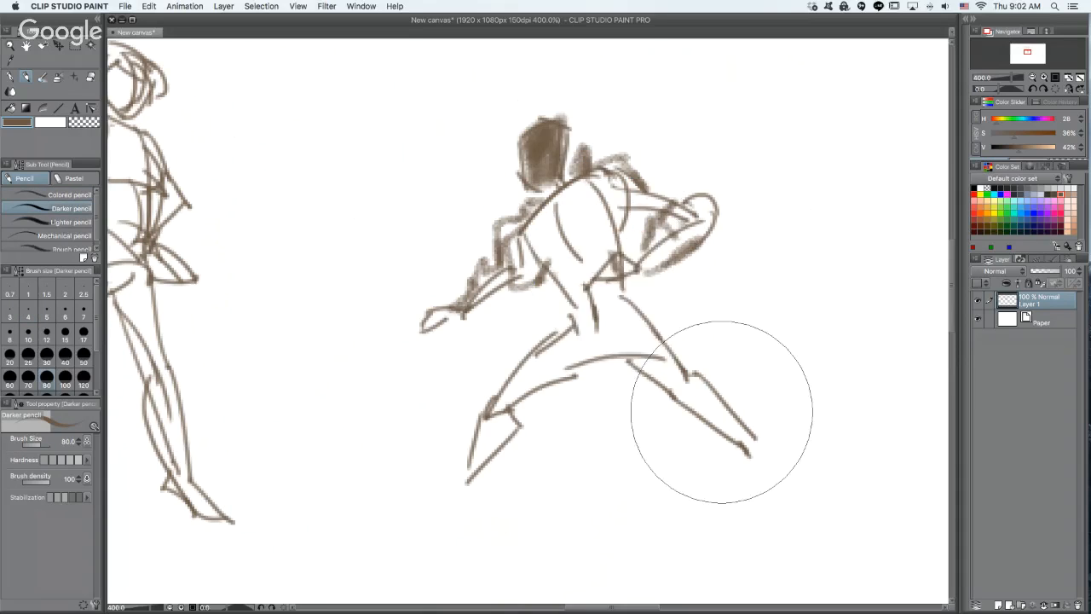
pyautogui.press('[')
pyautogui.press('[')
pyautogui.press('[')
pyautogui.press('[')
pyautogui.press('[')
pyautogui.press('[')
pyautogui.press('[')
pyautogui.press('[')
pyautogui.press('[')
pyautogui.press('[')
pyautogui.press('[')
pyautogui.press('[')
pyautogui.press('[')
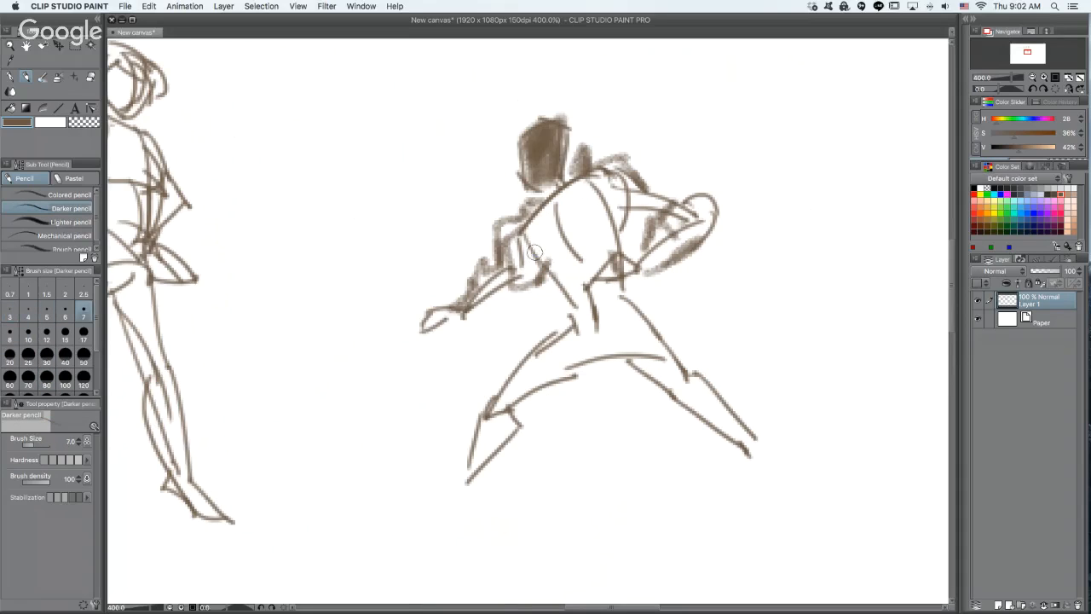
pyautogui.moveTo(529, 237)
pyautogui.mouseDown()
pyautogui.moveTo(539, 281)
pyautogui.moveTo(568, 290)
pyautogui.mouseUp()
pyautogui.press('super+z')
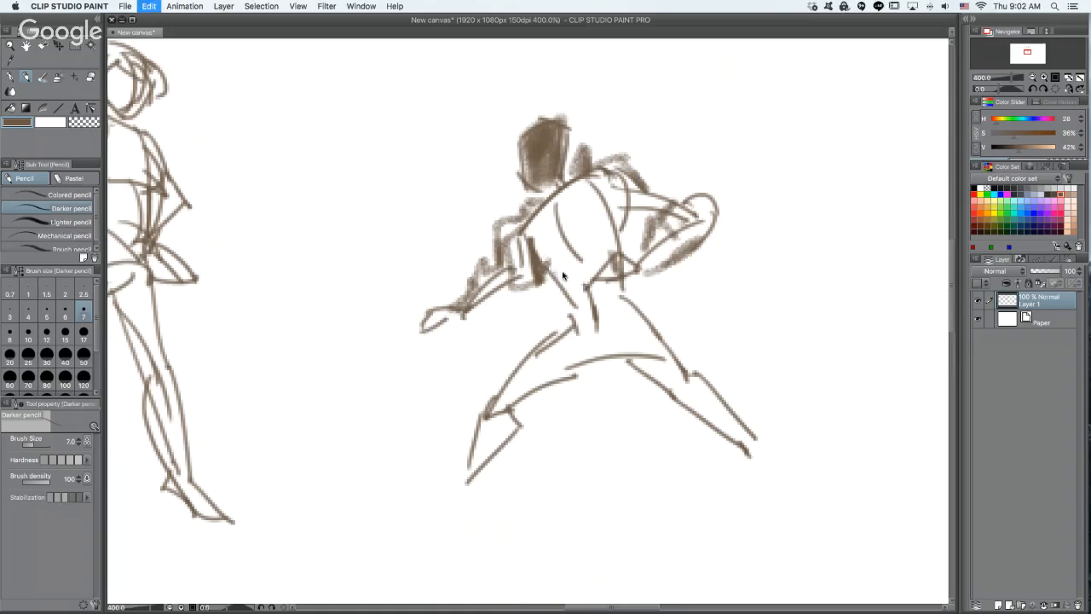
pyautogui.press('super+z')
# - Outline the sixth figure's lower chest plate, thighs, front knee guard and rear leg with thick dark strokes
pyautogui.moveTo(521, 238)
pyautogui.mouseDown()
pyautogui.moveTo(550, 284)
pyautogui.moveTo(598, 247)
pyautogui.moveTo(609, 259)
pyautogui.mouseUp()
pyautogui.moveTo(623, 225); pyautogui.dragTo(624, 253)
pyautogui.moveTo(572, 323)
pyautogui.mouseDown()
pyautogui.moveTo(534, 348)
pyautogui.moveTo(490, 412)
pyautogui.moveTo(528, 421)
pyautogui.moveTo(598, 358)
pyautogui.moveTo(584, 356)
pyautogui.mouseUp()
pyautogui.moveTo(475, 401); pyautogui.dragTo(488, 407)
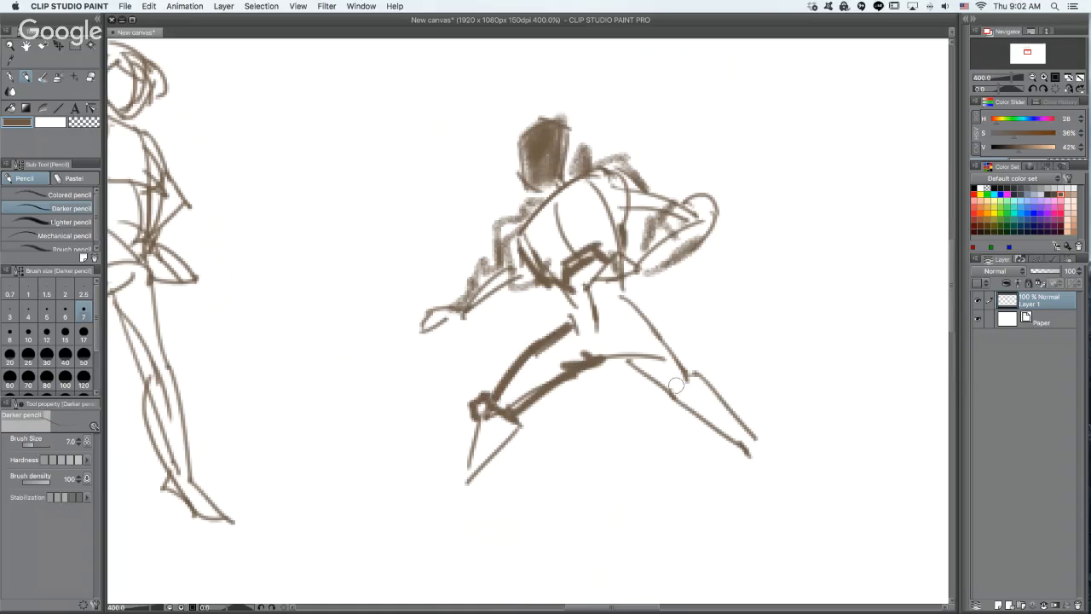
pyautogui.moveTo(617, 358); pyautogui.dragTo(667, 397)
pyautogui.moveTo(614, 290)
pyautogui.mouseDown()
pyautogui.moveTo(689, 377)
pyautogui.moveTo(709, 371)
pyautogui.moveTo(744, 430)
pyautogui.moveTo(707, 421)
pyautogui.moveTo(748, 456)
pyautogui.mouseUp()
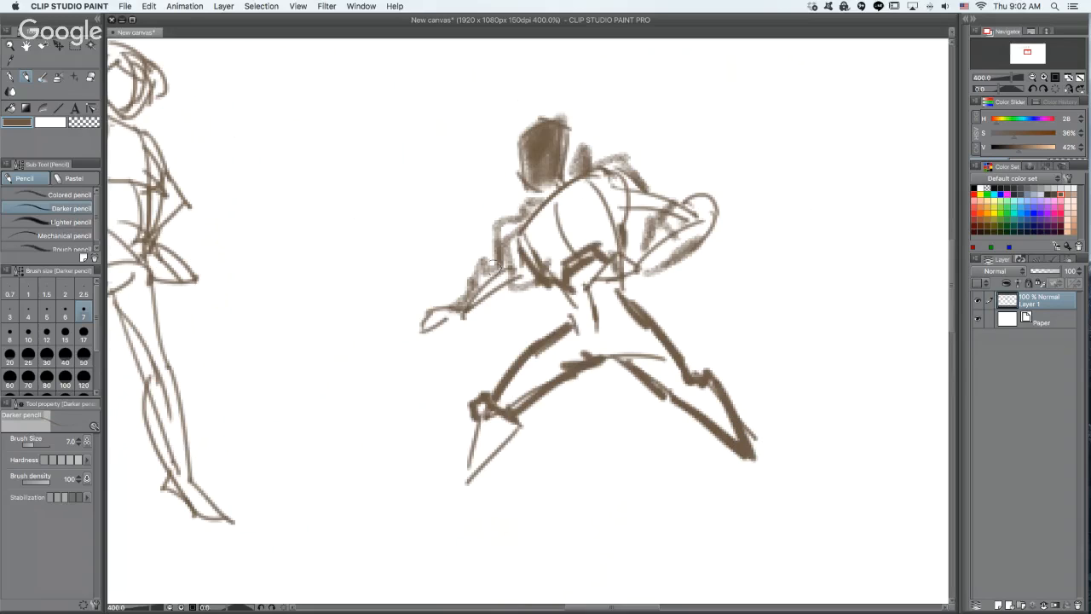
# - Outline the sixth figure's armored arms, clawed front hand, collar and hip edge with thick dark strokes
pyautogui.moveTo(477, 265)
pyautogui.mouseDown()
pyautogui.moveTo(454, 312)
pyautogui.moveTo(433, 304)
pyautogui.moveTo(409, 339)
pyautogui.moveTo(458, 307)
pyautogui.moveTo(422, 310)
pyautogui.moveTo(443, 321)
pyautogui.mouseUp()
pyautogui.moveTo(485, 265)
pyautogui.mouseDown()
pyautogui.moveTo(507, 261)
pyautogui.moveTo(511, 237)
pyautogui.moveTo(491, 226)
pyautogui.moveTo(524, 215)
pyautogui.mouseUp()
pyautogui.moveTo(588, 146); pyautogui.dragTo(582, 177)
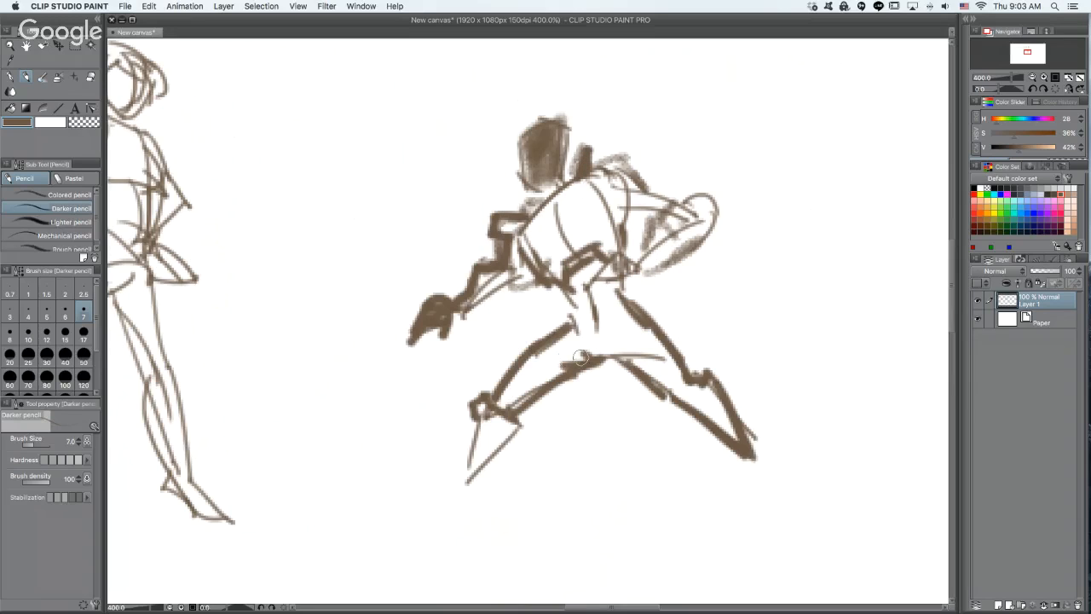
pyautogui.moveTo(576, 313); pyautogui.dragTo(584, 370)
pyautogui.moveTo(623, 211); pyautogui.dragTo(667, 210)
pyautogui.moveTo(638, 174)
pyautogui.mouseDown()
pyautogui.moveTo(694, 194)
pyautogui.moveTo(714, 189)
pyautogui.moveTo(716, 227)
pyautogui.moveTo(669, 230)
pyautogui.moveTo(656, 238)
pyautogui.moveTo(711, 225)
pyautogui.moveTo(646, 266)
pyautogui.mouseUp()
pyautogui.moveTo(566, 191); pyautogui.dragTo(520, 232)
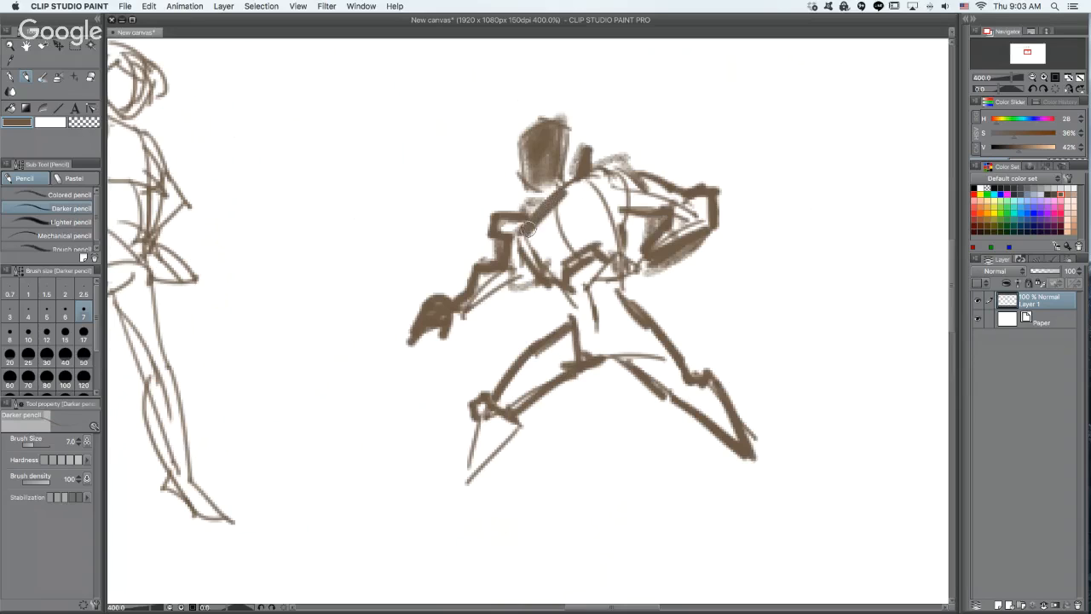
# - Fill the sixth figure's arms, torso and legs with dense brown strokes to form an armored silhouette
pyautogui.moveTo(461, 305)
pyautogui.mouseDown()
pyautogui.moveTo(517, 273)
pyautogui.moveTo(477, 301)
pyautogui.moveTo(517, 286)
pyautogui.moveTo(480, 275)
pyautogui.moveTo(496, 277)
pyautogui.moveTo(515, 229)
pyautogui.moveTo(497, 224)
pyautogui.moveTo(560, 219)
pyautogui.moveTo(523, 228)
pyautogui.moveTo(539, 260)
pyautogui.moveTo(527, 282)
pyautogui.moveTo(556, 234)
pyautogui.mouseUp()
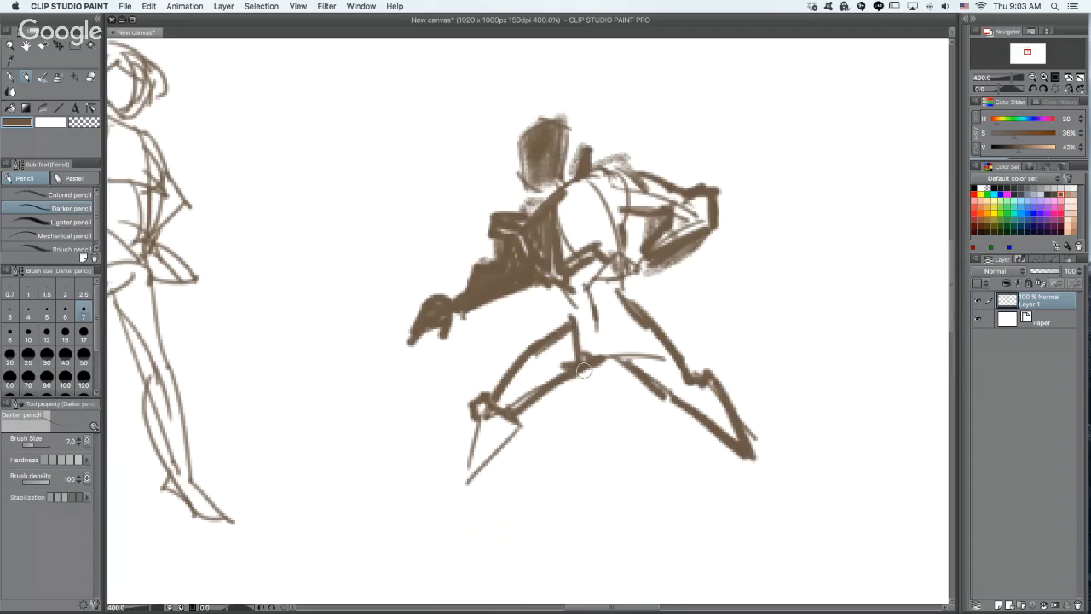
pyautogui.moveTo(560, 286); pyautogui.dragTo(576, 327)
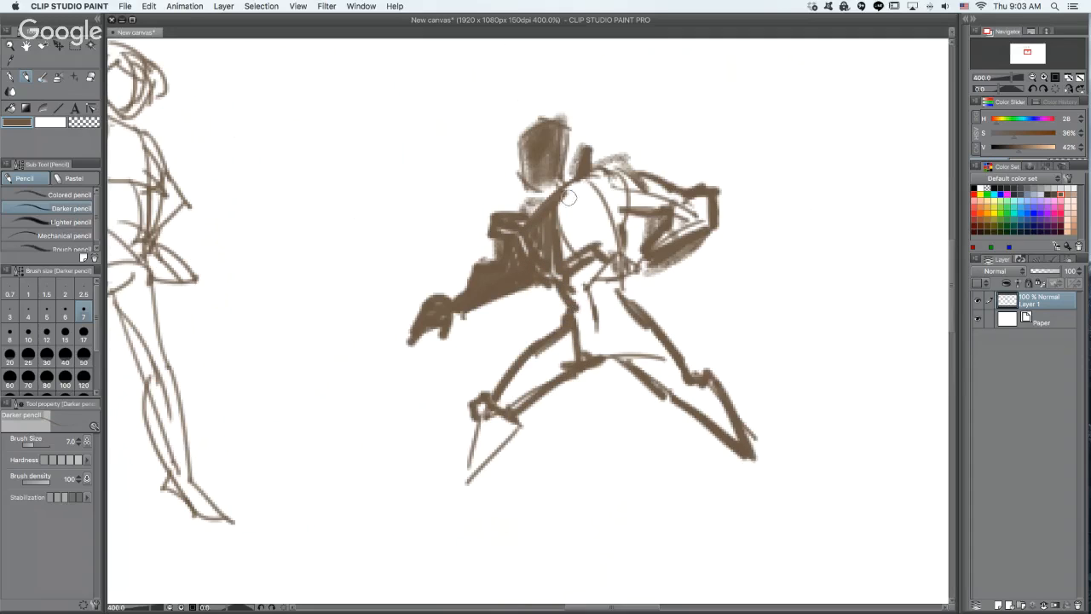
pyautogui.moveTo(574, 191)
pyautogui.mouseDown()
pyautogui.moveTo(611, 217)
pyautogui.moveTo(625, 201)
pyautogui.moveTo(641, 205)
pyautogui.moveTo(582, 191)
pyautogui.moveTo(605, 213)
pyautogui.moveTo(584, 191)
pyautogui.moveTo(600, 153)
pyautogui.moveTo(586, 147)
pyautogui.moveTo(601, 154)
pyautogui.moveTo(595, 160)
pyautogui.moveTo(631, 160)
pyautogui.moveTo(642, 188)
pyautogui.moveTo(636, 175)
pyautogui.moveTo(671, 185)
pyautogui.moveTo(592, 172)
pyautogui.moveTo(593, 191)
pyautogui.moveTo(608, 185)
pyautogui.moveTo(617, 203)
pyautogui.moveTo(656, 184)
pyautogui.moveTo(645, 182)
pyautogui.moveTo(664, 185)
pyautogui.moveTo(650, 178)
pyautogui.moveTo(644, 205)
pyautogui.moveTo(674, 196)
pyautogui.moveTo(694, 226)
pyautogui.moveTo(690, 200)
pyautogui.moveTo(690, 223)
pyautogui.moveTo(714, 207)
pyautogui.moveTo(669, 229)
pyautogui.mouseUp()
pyautogui.moveTo(563, 209)
pyautogui.mouseDown()
pyautogui.moveTo(573, 252)
pyautogui.moveTo(605, 229)
pyautogui.moveTo(601, 300)
pyautogui.moveTo(584, 289)
pyautogui.moveTo(597, 297)
pyautogui.moveTo(584, 306)
pyautogui.moveTo(605, 283)
pyautogui.moveTo(614, 291)
pyautogui.moveTo(605, 355)
pyautogui.moveTo(629, 361)
pyautogui.moveTo(646, 348)
pyautogui.moveTo(696, 415)
pyautogui.moveTo(737, 401)
pyautogui.moveTo(706, 403)
pyautogui.moveTo(700, 386)
pyautogui.moveTo(736, 433)
pyautogui.mouseUp()
pyautogui.moveTo(584, 356)
pyautogui.mouseDown()
pyautogui.moveTo(554, 341)
pyautogui.moveTo(561, 374)
pyautogui.moveTo(548, 360)
pyautogui.moveTo(529, 390)
pyautogui.moveTo(511, 381)
pyautogui.moveTo(515, 392)
pyautogui.moveTo(495, 377)
pyautogui.moveTo(480, 395)
pyautogui.moveTo(494, 385)
pyautogui.moveTo(467, 460)
pyautogui.moveTo(500, 417)
pyautogui.moveTo(478, 460)
pyautogui.moveTo(511, 428)
pyautogui.moveTo(506, 389)
pyautogui.mouseUp()
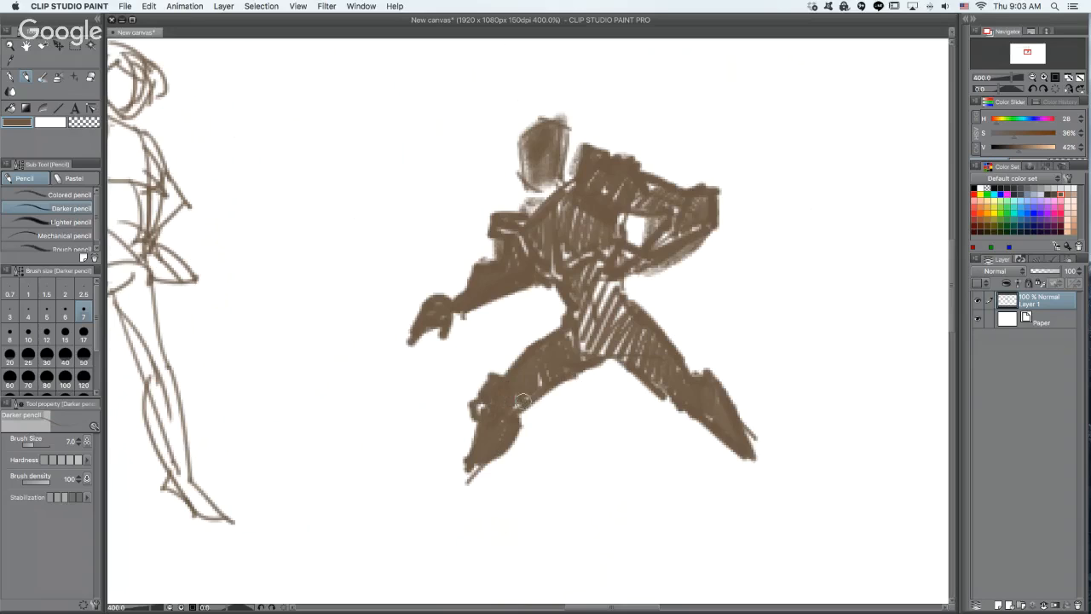
# - Extend the sixth figure's feet into solid tips, and darken its head into a helmet with a pointed crest and visor
pyautogui.moveTo(745, 449)
pyautogui.mouseDown()
pyautogui.moveTo(754, 452)
pyautogui.moveTo(750, 439)
pyautogui.moveTo(726, 422)
pyautogui.mouseUp()
pyautogui.moveTo(520, 143)
pyautogui.mouseDown()
pyautogui.moveTo(523, 178)
pyautogui.moveTo(539, 191)
pyautogui.moveTo(546, 171)
pyautogui.moveTo(530, 133)
pyautogui.moveTo(546, 115)
pyautogui.moveTo(522, 137)
pyautogui.moveTo(558, 118)
pyautogui.moveTo(565, 186)
pyautogui.moveTo(554, 199)
pyautogui.moveTo(573, 193)
pyautogui.moveTo(545, 201)
pyautogui.moveTo(556, 188)
pyautogui.mouseUp()
pyautogui.press('super+z')
pyautogui.press('super+z')
pyautogui.moveTo(528, 138)
pyautogui.mouseDown()
pyautogui.moveTo(540, 184)
pyautogui.moveTo(537, 130)
pyautogui.mouseUp()
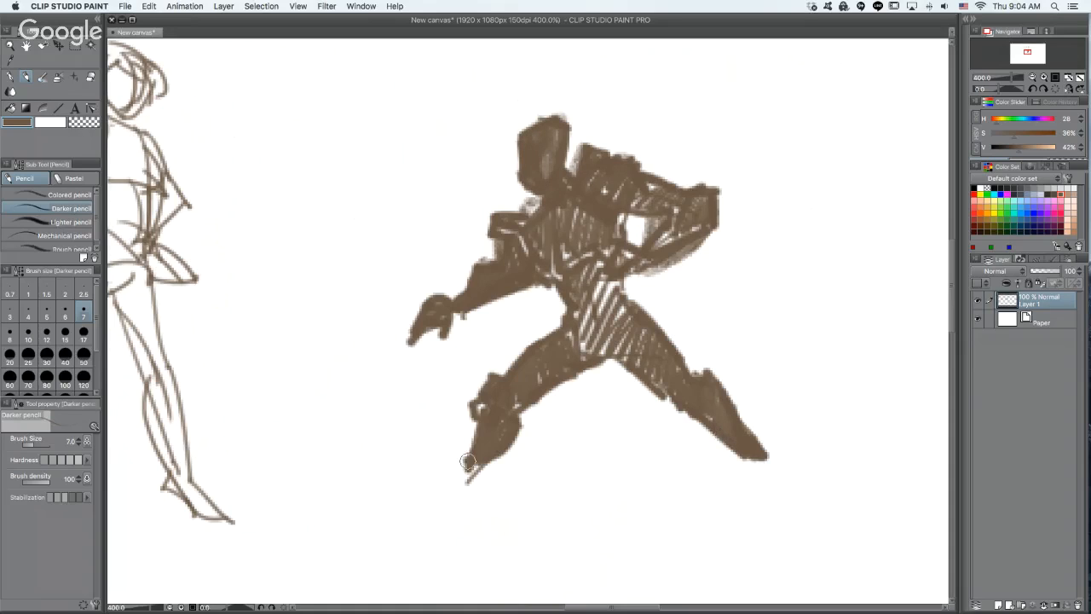
pyautogui.moveTo(468, 461)
pyautogui.mouseDown()
pyautogui.moveTo(440, 499)
pyautogui.moveTo(481, 457)
pyautogui.mouseUp()
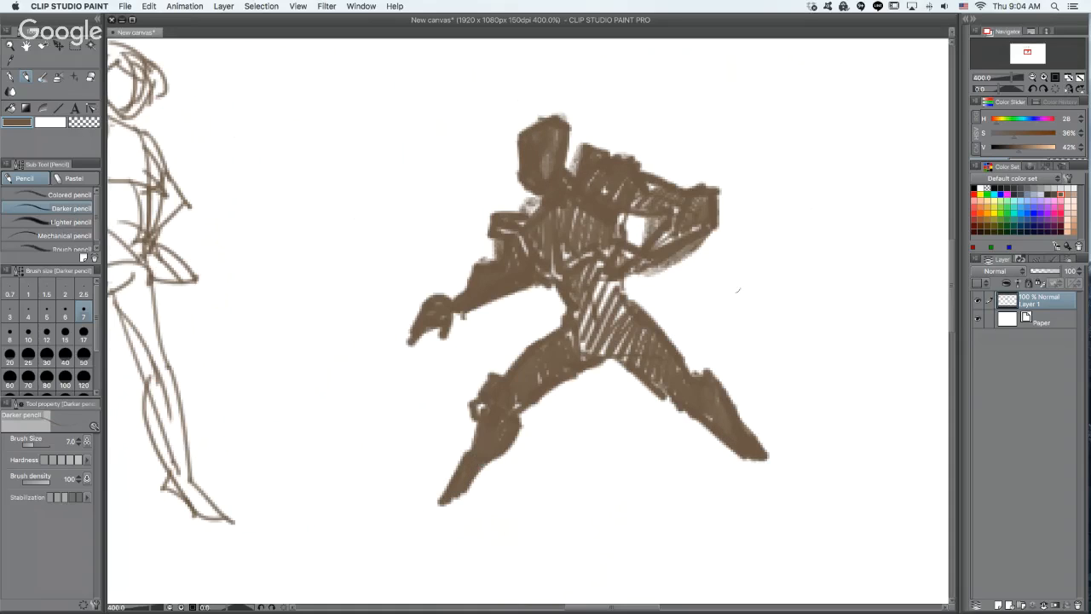
pyautogui.moveTo(520, 144)
pyautogui.mouseDown()
pyautogui.moveTo(525, 107)
pyautogui.moveTo(527, 121)
pyautogui.moveTo(567, 135)
pyautogui.moveTo(518, 136)
pyautogui.moveTo(506, 157)
pyautogui.moveTo(530, 148)
pyautogui.moveTo(528, 136)
pyautogui.moveTo(530, 178)
pyautogui.mouseUp()
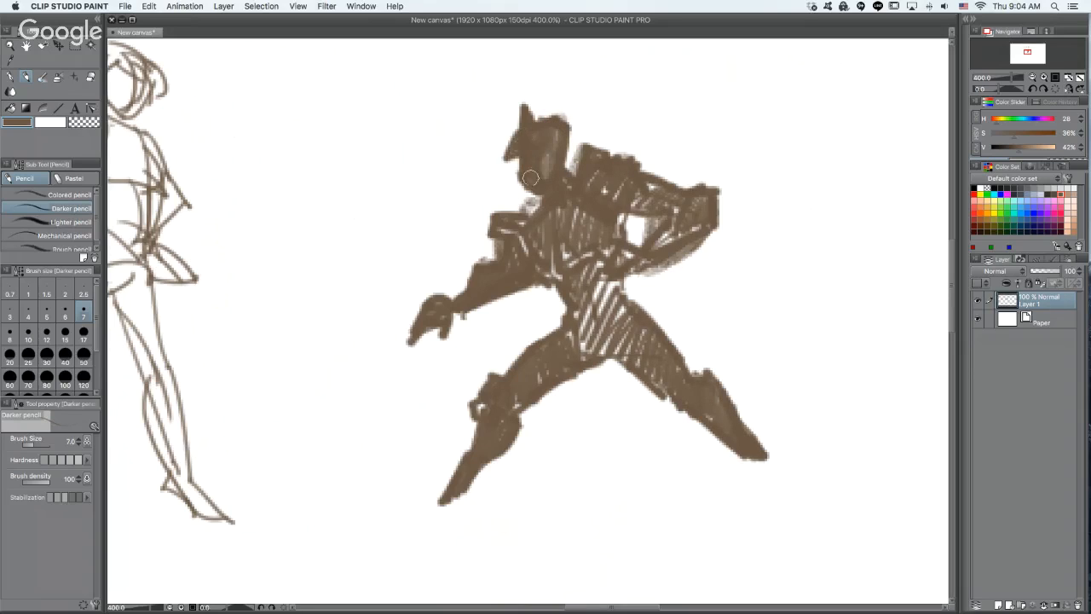
# - Darken the sixth figure's bent rear arm, and draw a pointed armored foot at the end of each leg
pyautogui.moveTo(673, 230); pyautogui.dragTo(656, 253)
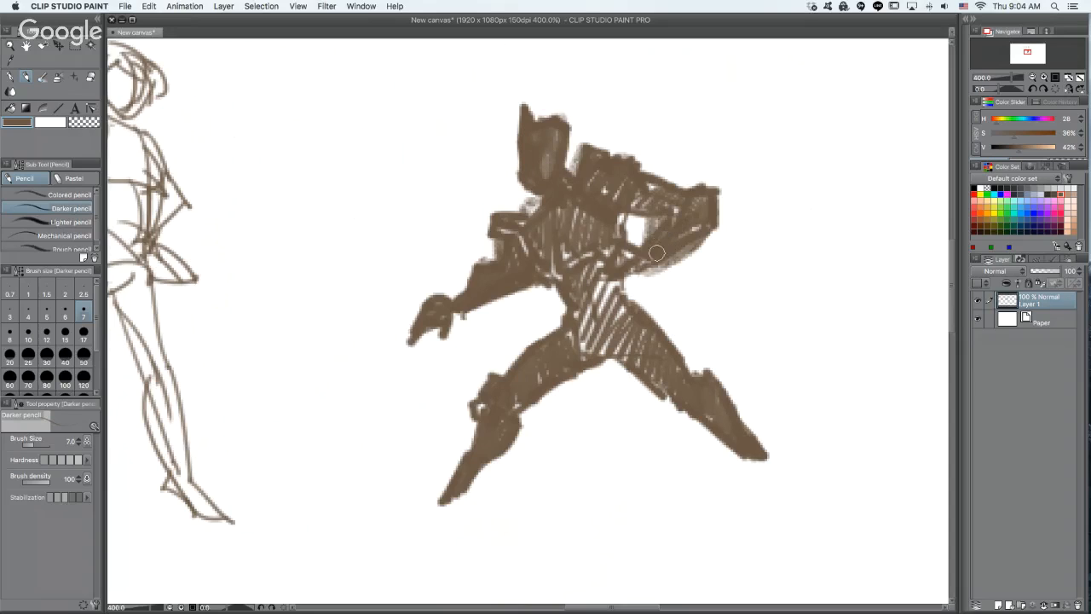
pyautogui.moveTo(517, 441)
pyautogui.mouseDown()
pyautogui.moveTo(460, 509)
pyautogui.moveTo(473, 520)
pyautogui.moveTo(449, 522)
pyautogui.moveTo(450, 508)
pyautogui.moveTo(441, 521)
pyautogui.moveTo(452, 530)
pyautogui.moveTo(455, 520)
pyautogui.moveTo(436, 528)
pyautogui.moveTo(425, 516)
pyautogui.moveTo(405, 538)
pyautogui.moveTo(437, 531)
pyautogui.mouseUp()
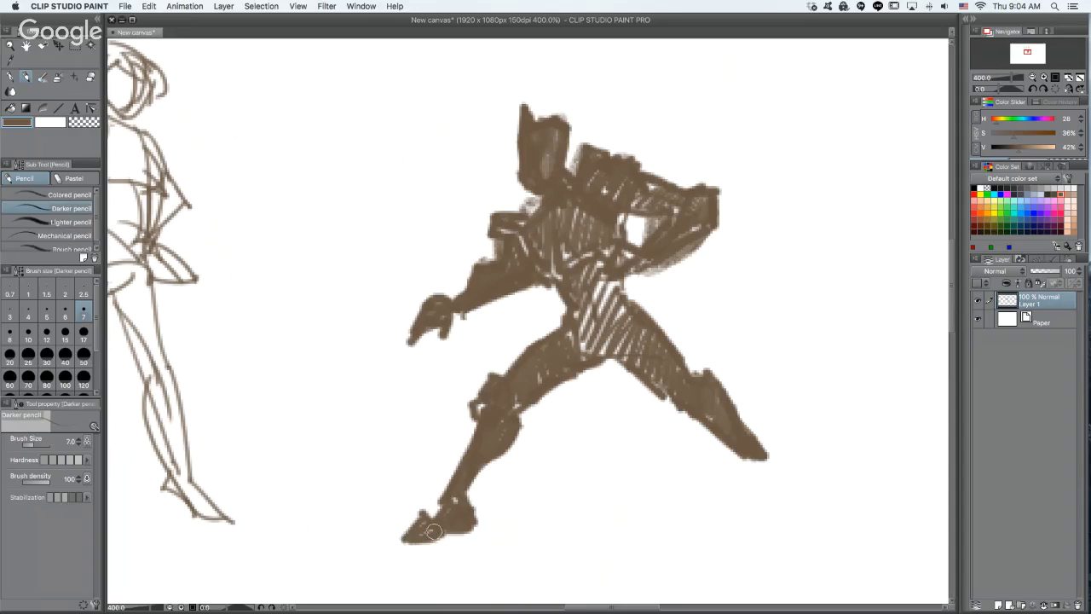
pyautogui.moveTo(758, 456)
pyautogui.mouseDown()
pyautogui.moveTo(793, 487)
pyautogui.moveTo(723, 387)
pyautogui.mouseUp()
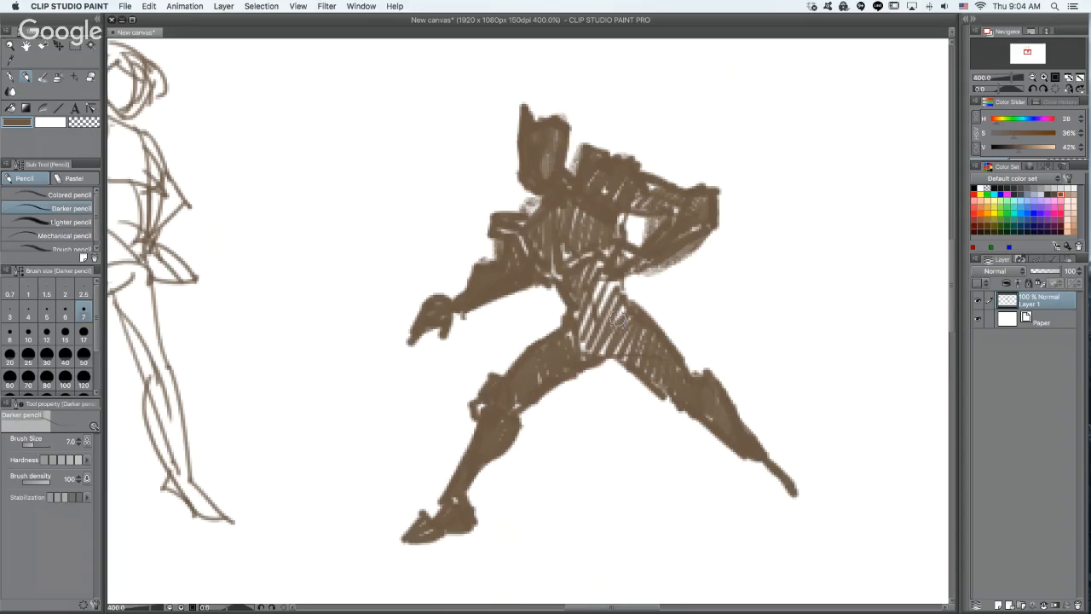
pyautogui.moveTo(748, 456)
pyautogui.mouseDown()
pyautogui.moveTo(778, 488)
pyautogui.moveTo(769, 477)
pyautogui.moveTo(773, 503)
pyautogui.moveTo(785, 491)
pyautogui.moveTo(809, 530)
pyautogui.mouseUp()
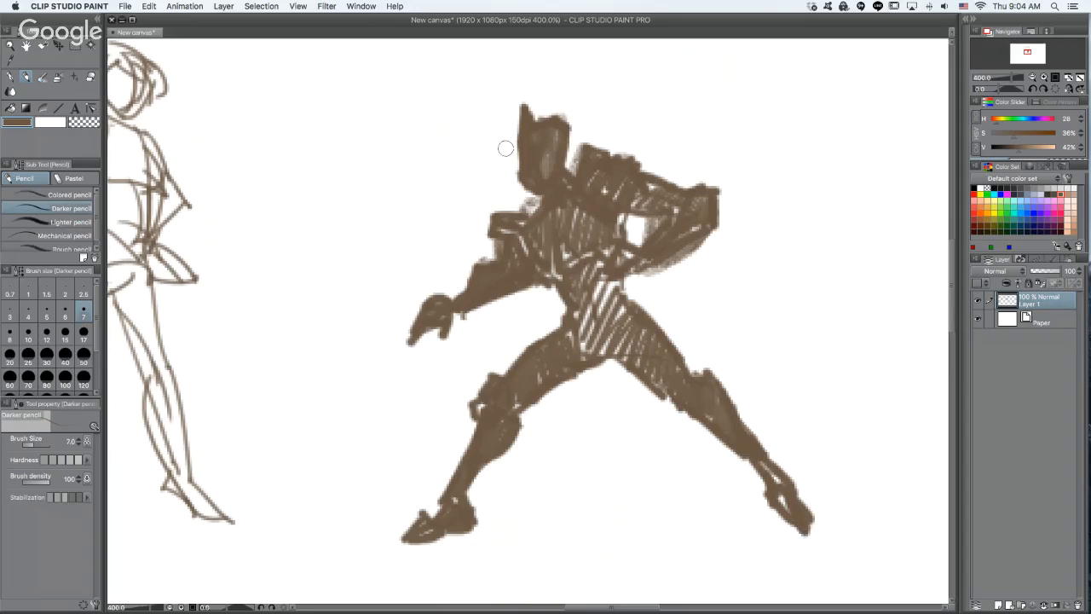
# - Build up the sixth figure's helmet face and front shoulder, and add curved cloth strips trailing from both sides of the waist
pyautogui.moveTo(521, 119); pyautogui.dragTo(513, 157)
pyautogui.moveTo(544, 197)
pyautogui.mouseDown()
pyautogui.moveTo(514, 212)
pyautogui.moveTo(533, 196)
pyautogui.mouseUp()
pyautogui.moveTo(529, 265)
pyautogui.mouseDown()
pyautogui.moveTo(477, 350)
pyautogui.moveTo(459, 422)
pyautogui.moveTo(482, 388)
pyautogui.mouseUp()
pyautogui.moveTo(646, 266)
pyautogui.mouseDown()
pyautogui.moveTo(781, 372)
pyautogui.moveTo(747, 358)
pyautogui.mouseUp()
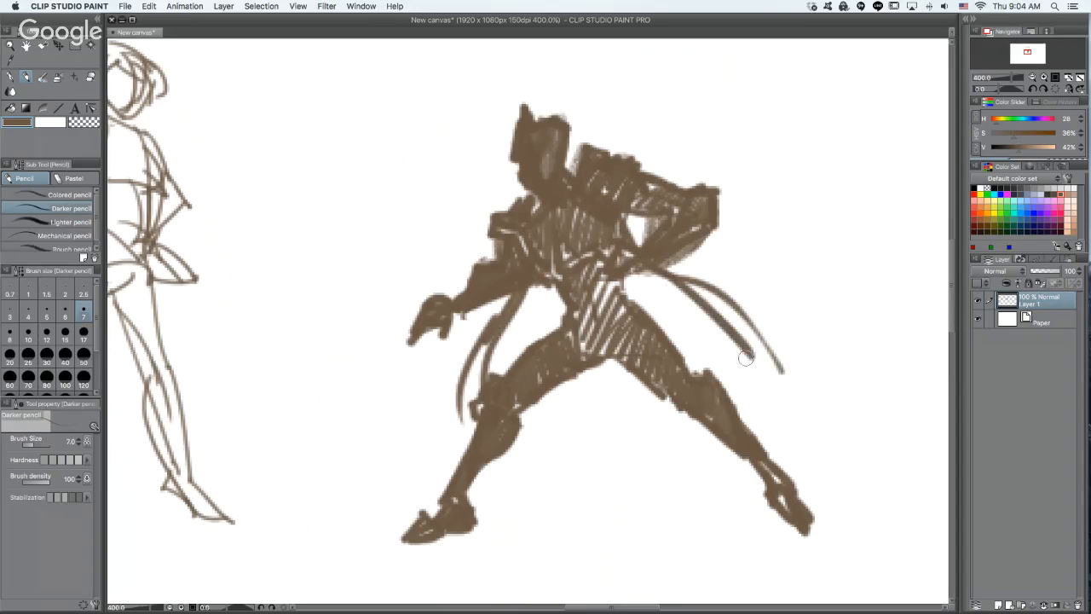
pyautogui.moveTo(670, 287); pyautogui.dragTo(721, 321)
pyautogui.moveTo(431, 298)
pyautogui.mouseDown()
pyautogui.moveTo(456, 295)
pyautogui.moveTo(443, 272)
pyautogui.mouseUp()
pyautogui.press('super+z')
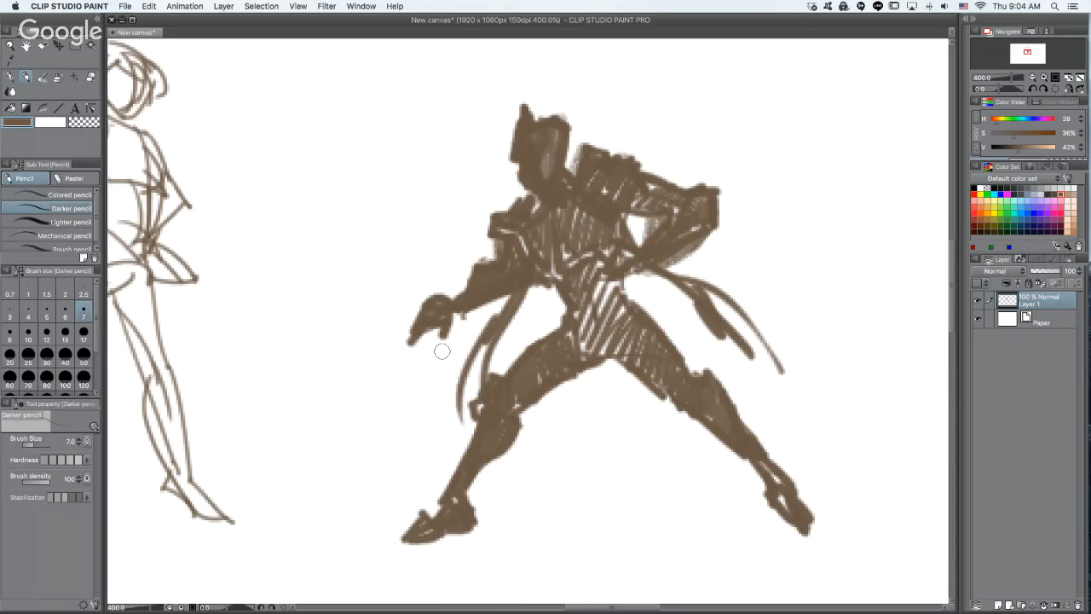
# - Outline an angular shield around the sixth figure's front hand with long straight strokes
pyautogui.moveTo(415, 320)
pyautogui.mouseDown()
pyautogui.moveTo(417, 337)
pyautogui.moveTo(424, 325)
pyautogui.mouseUp()
pyautogui.moveTo(336, 237); pyautogui.dragTo(456, 379)
pyautogui.moveTo(346, 228); pyautogui.dragTo(380, 125)
pyautogui.moveTo(401, 118); pyautogui.dragTo(522, 351)
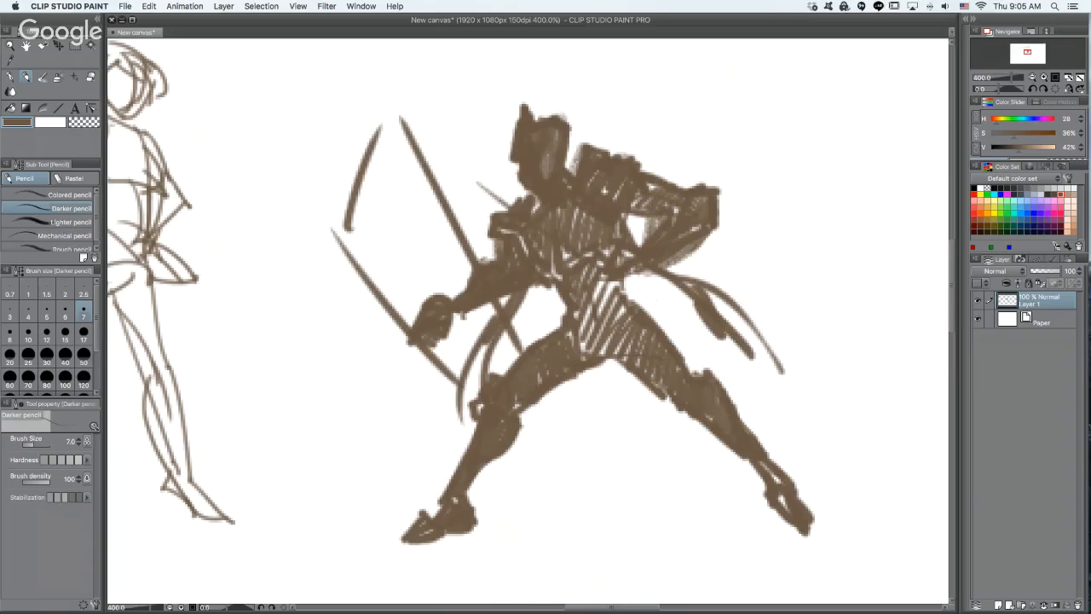
# - Draw a long, thick sword blade diagonally across the sixth figure's chest, from beyond the front shoulder to the rear hip
pyautogui.moveTo(595, 244); pyautogui.dragTo(462, 171)
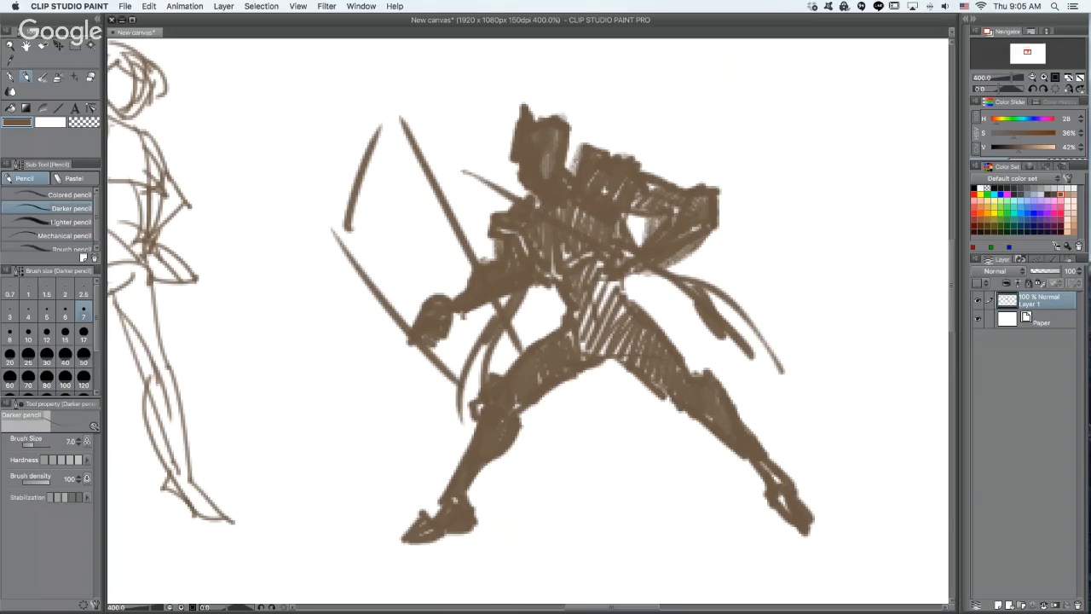
pyautogui.moveTo(645, 269); pyautogui.dragTo(677, 290)
pyautogui.moveTo(451, 164); pyautogui.dragTo(521, 199)
pyautogui.moveTo(423, 153)
pyautogui.mouseDown()
pyautogui.moveTo(568, 249)
pyautogui.moveTo(439, 158)
pyautogui.moveTo(617, 260)
pyautogui.mouseUp()
pyautogui.moveTo(542, 224); pyautogui.dragTo(704, 302)
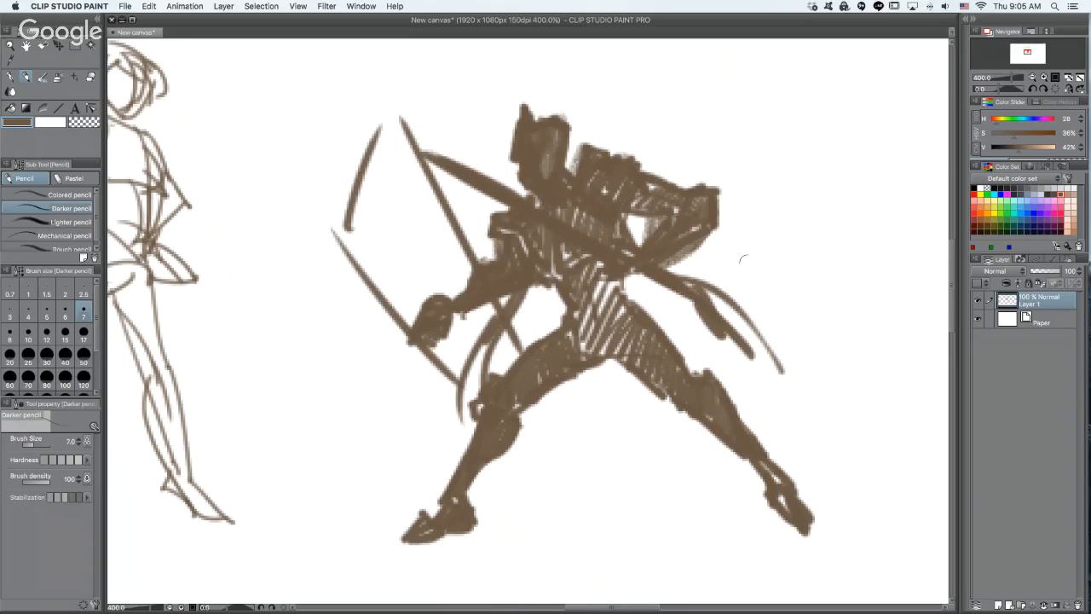
# - Bulk out the sixth figure's calves and rear thigh, and fill the gaps in the knee and rear ankle
pyautogui.moveTo(685, 414)
pyautogui.mouseDown()
pyautogui.moveTo(658, 408)
pyautogui.moveTo(697, 433)
pyautogui.moveTo(682, 411)
pyautogui.moveTo(754, 468)
pyautogui.mouseUp()
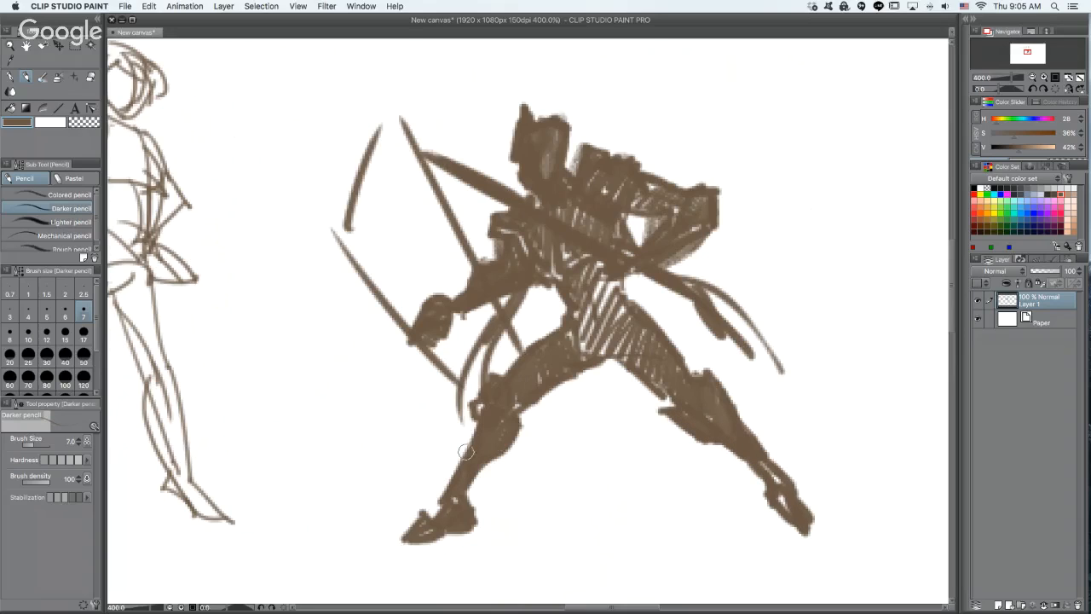
pyautogui.moveTo(465, 451); pyautogui.dragTo(489, 380)
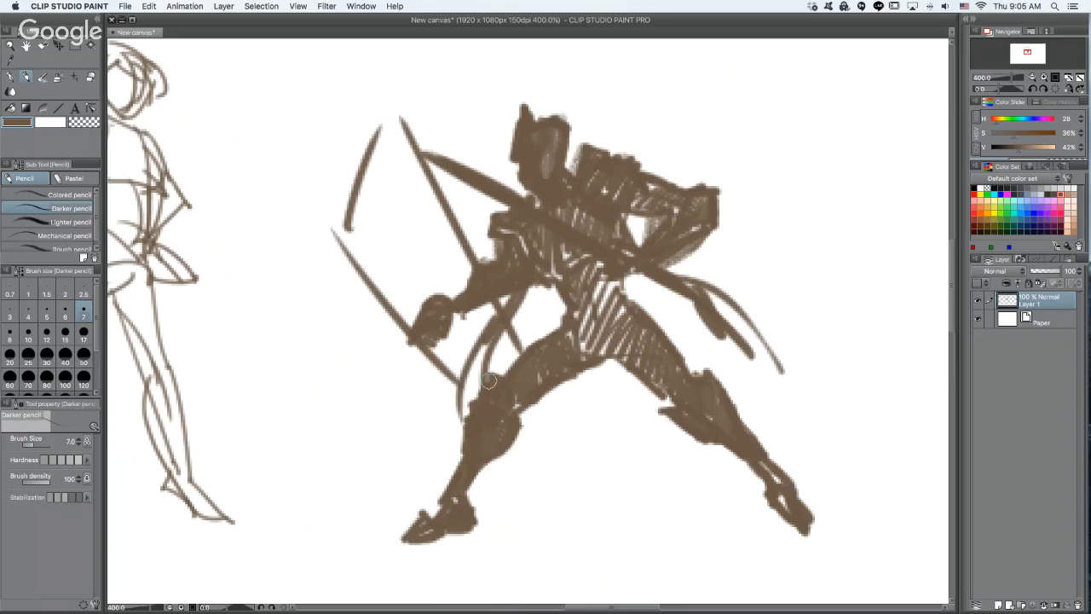
pyautogui.moveTo(777, 498); pyautogui.dragTo(804, 524)
pyautogui.moveTo(641, 382); pyautogui.dragTo(677, 392)
pyautogui.moveTo(622, 319)
pyautogui.mouseDown()
pyautogui.moveTo(619, 349)
pyautogui.moveTo(581, 354)
pyautogui.mouseUp()
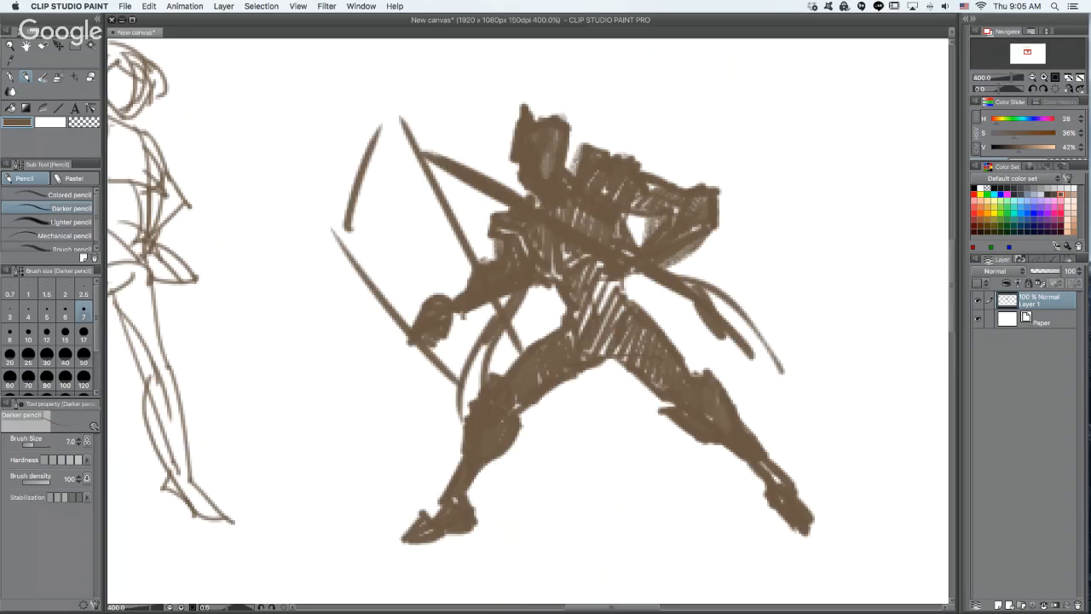
pyautogui.moveTo(643, 309); pyautogui.dragTo(710, 391)
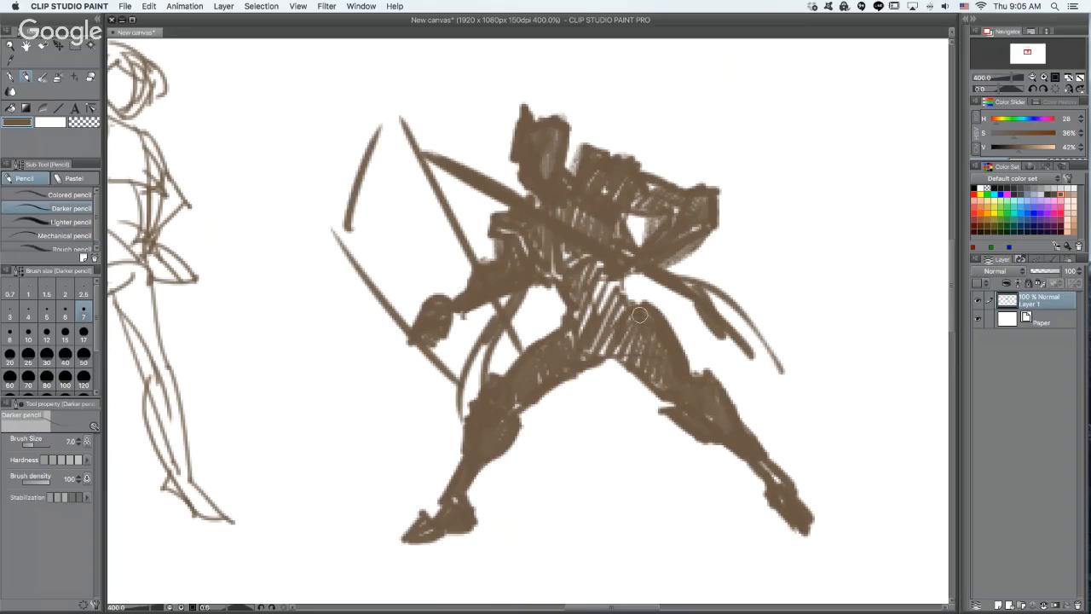
# - Fill the sixth figure's hips and waist with dense brown strokes, and broaden the rear foot into a solid boot
pyautogui.moveTo(640, 315)
pyautogui.mouseDown()
pyautogui.moveTo(646, 349)
pyautogui.moveTo(605, 294)
pyautogui.moveTo(577, 351)
pyautogui.moveTo(601, 365)
pyautogui.moveTo(621, 359)
pyautogui.moveTo(613, 341)
pyautogui.mouseUp()
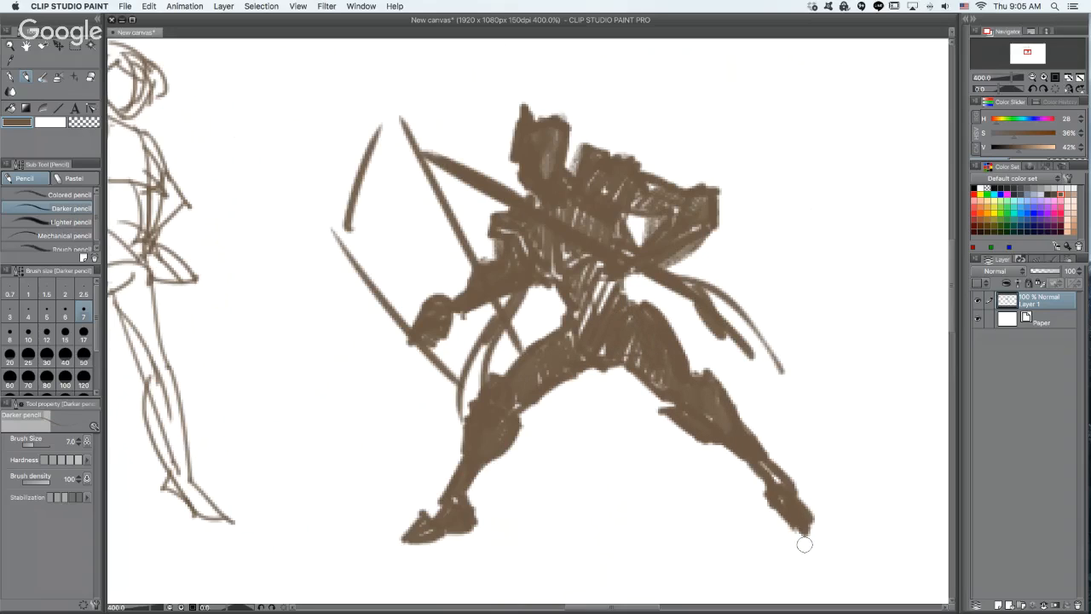
pyautogui.moveTo(586, 294); pyautogui.dragTo(590, 322)
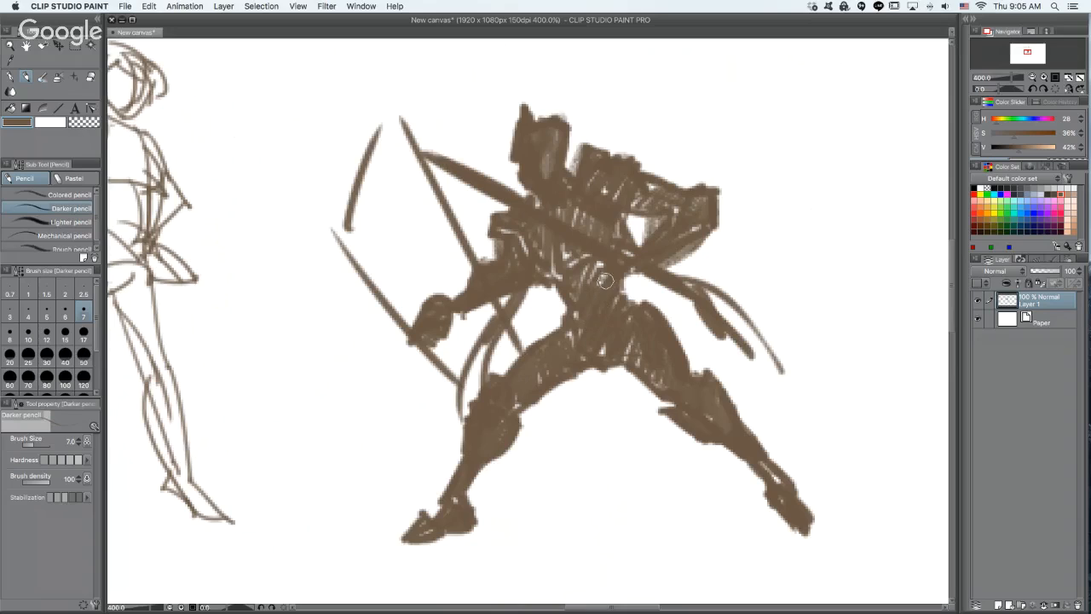
pyautogui.moveTo(784, 520)
pyautogui.mouseDown()
pyautogui.moveTo(825, 552)
pyautogui.moveTo(795, 542)
pyautogui.moveTo(827, 540)
pyautogui.moveTo(810, 522)
pyautogui.moveTo(829, 525)
pyautogui.moveTo(833, 512)
pyautogui.mouseUp()
pyautogui.press('super+z')
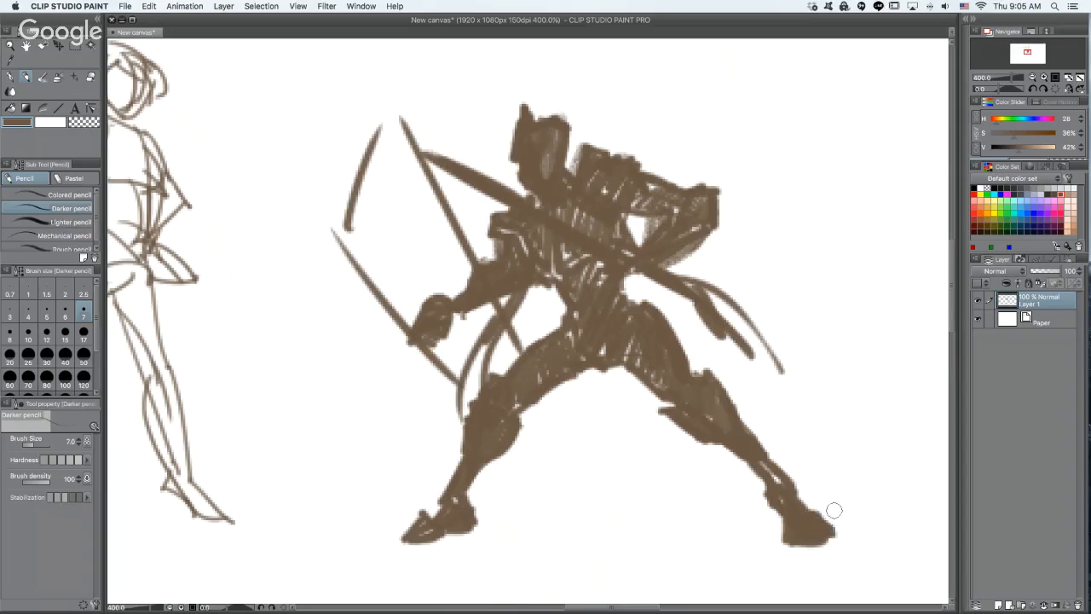
# - Close the shield's upper edge with a thick stroke, and erase the line ends overshooting its upper corners
pyautogui.moveTo(337, 229)
pyautogui.mouseDown()
pyautogui.moveTo(375, 149)
pyautogui.moveTo(373, 161)
pyautogui.moveTo(428, 167)
pyautogui.mouseUp()
pyautogui.press('super+z')
pyautogui.moveTo(363, 167)
pyautogui.mouseDown()
pyautogui.moveTo(428, 174)
pyautogui.moveTo(419, 154)
pyautogui.mouseUp()
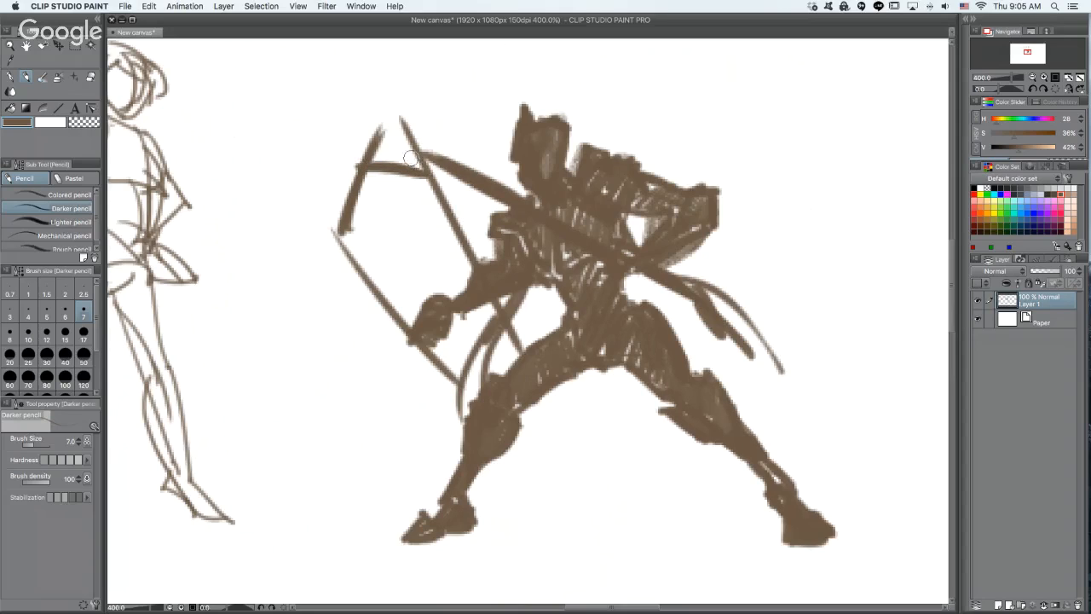
pyautogui.press('e')
pyautogui.moveTo(365, 127); pyautogui.dragTo(408, 128)
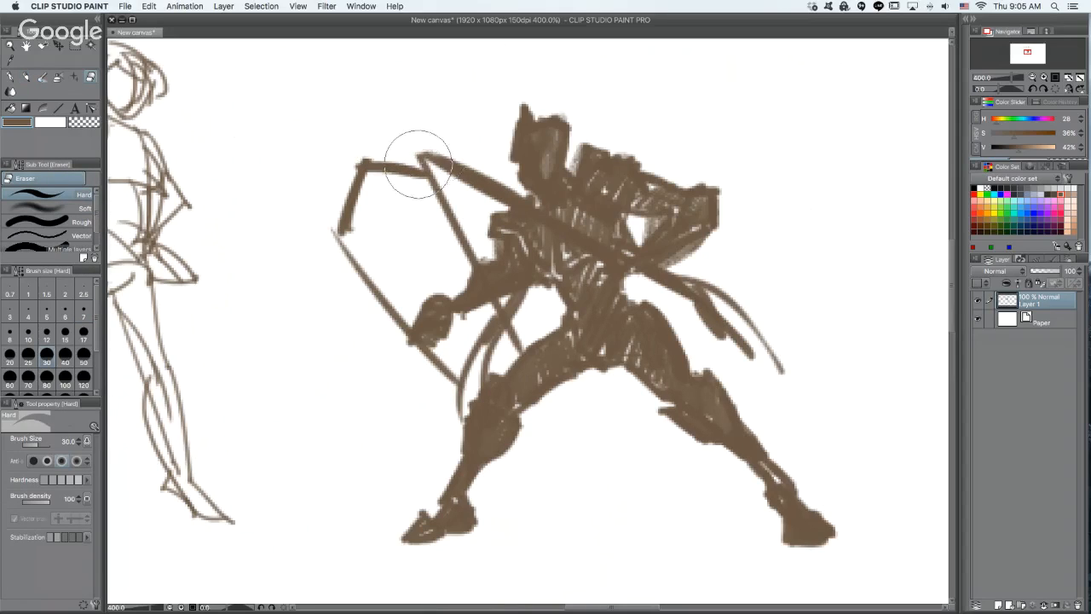
# - Reduce the hard eraser to size 12, and trim the shield's corner and the sword blade's end
pyautogui.press('[')
pyautogui.press('[')
pyautogui.press('[')
pyautogui.press('[')
pyautogui.press('[')
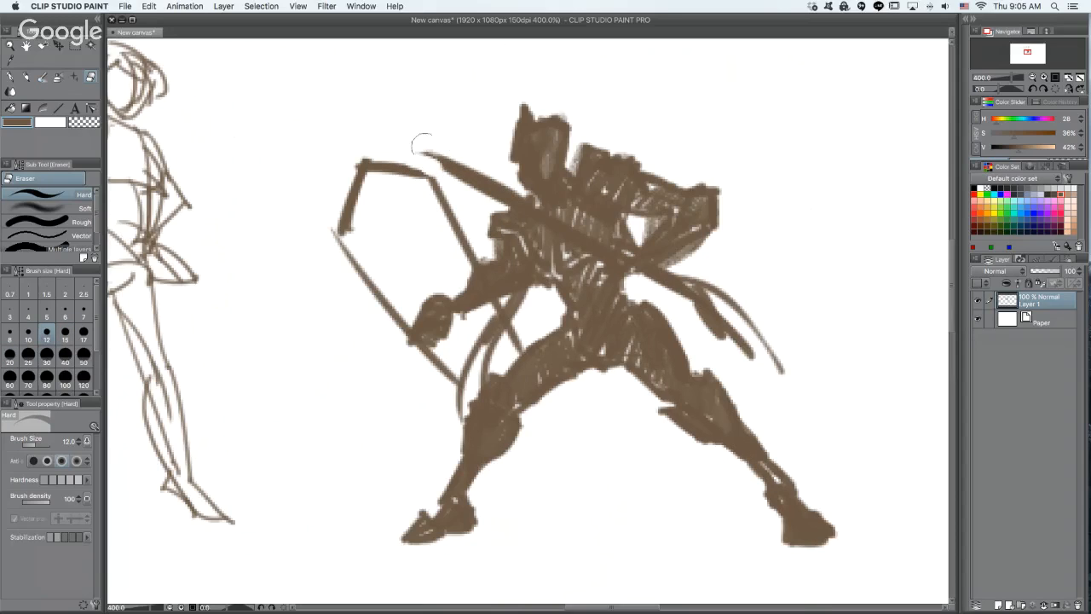
pyautogui.moveTo(422, 154); pyautogui.dragTo(452, 164)
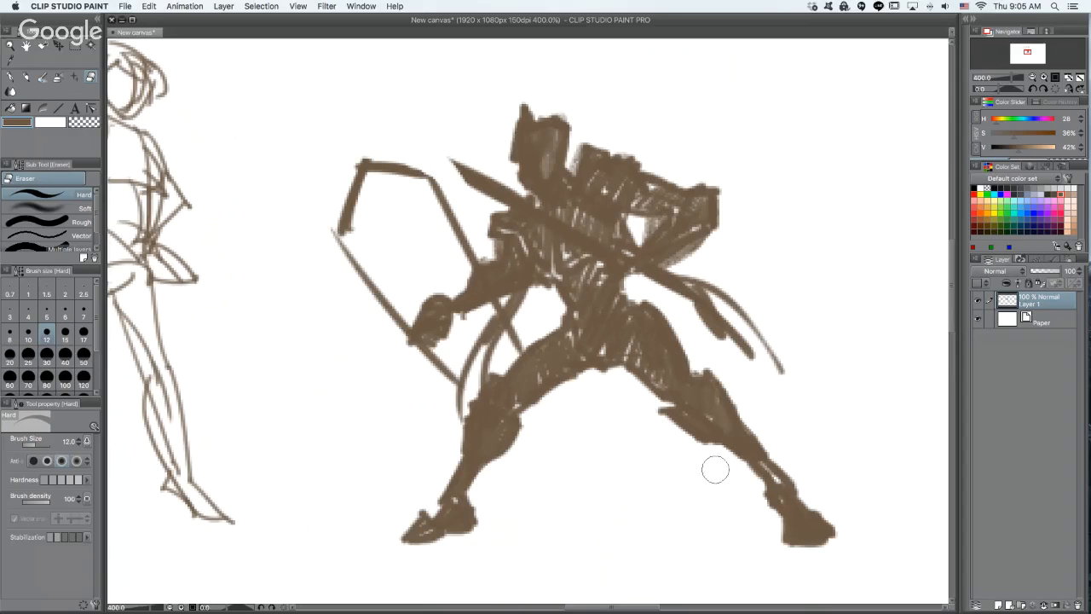
# - Widen the sword's tip with the darker pencil, and carve a light line along the blade's upper side using transparent color
pyautogui.press('p')
pyautogui.moveTo(456, 162); pyautogui.dragTo(533, 197)
pyautogui.moveTo(490, 164); pyautogui.dragTo(535, 197)
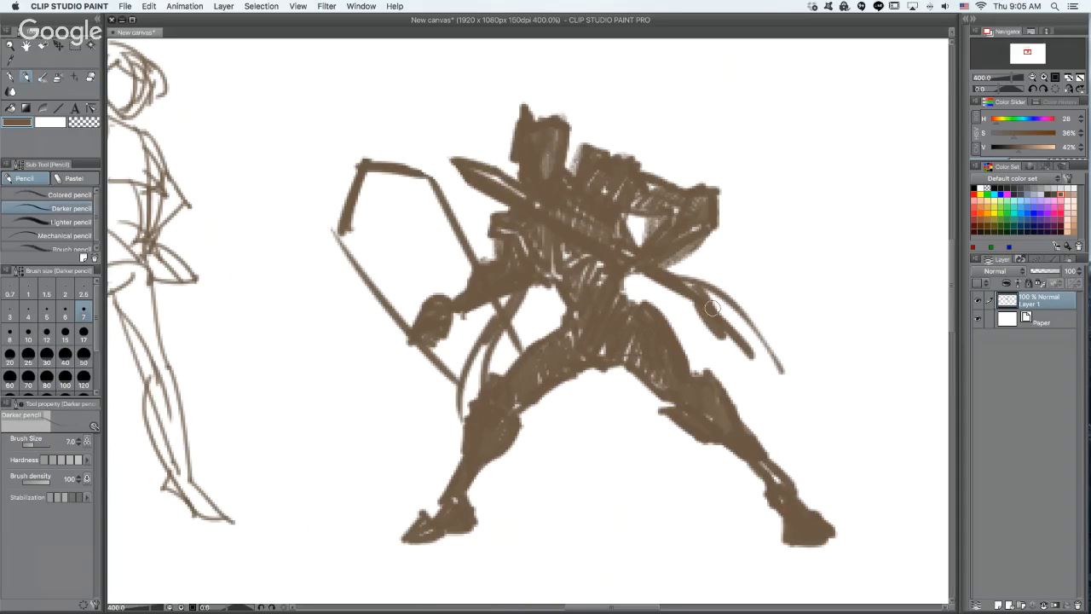
pyautogui.press('c')
pyautogui.moveTo(481, 168); pyautogui.dragTo(629, 247)
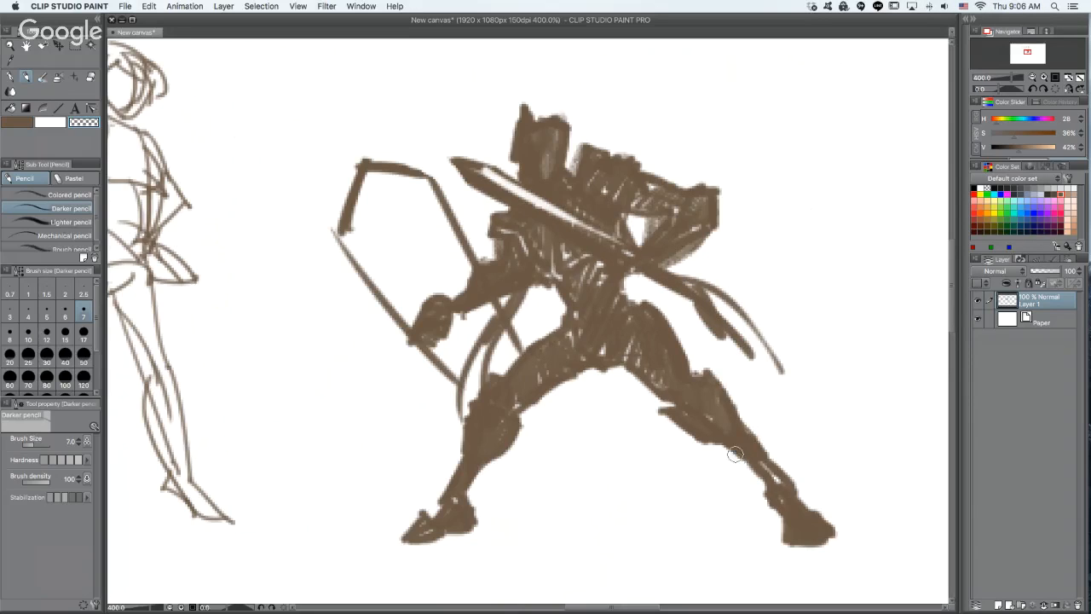
# - Reshape the sixth figure's helmet, cutting away its crest with transparent color, and rework the front hand into a fist
pyautogui.press('c')
pyautogui.moveTo(565, 124)
pyautogui.mouseDown()
pyautogui.moveTo(542, 114)
pyautogui.moveTo(565, 109)
pyautogui.moveTo(549, 118)
pyautogui.moveTo(569, 178)
pyautogui.mouseUp()
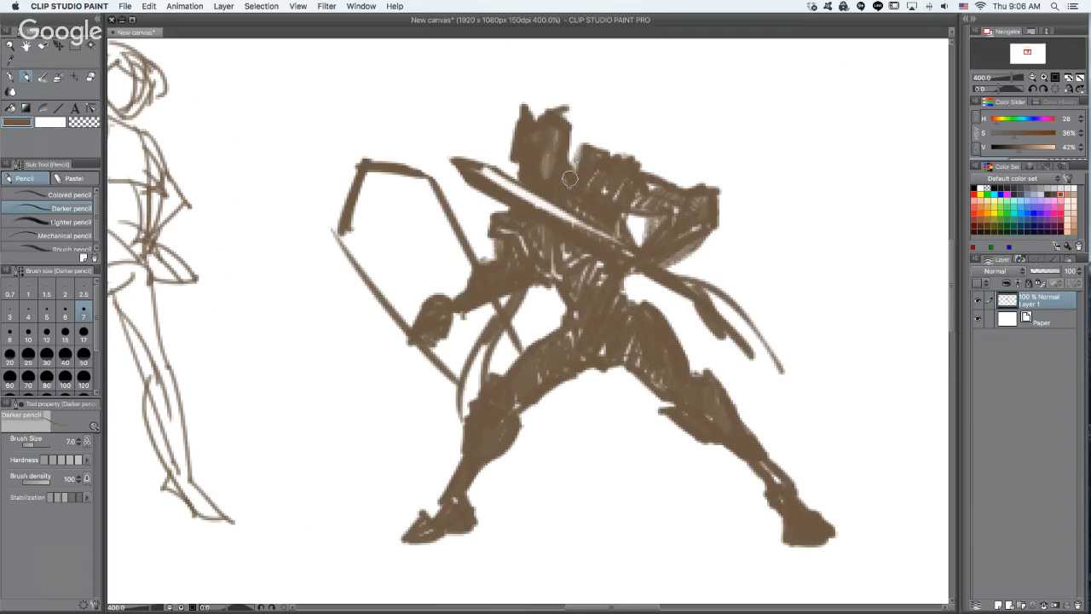
pyautogui.press('c')
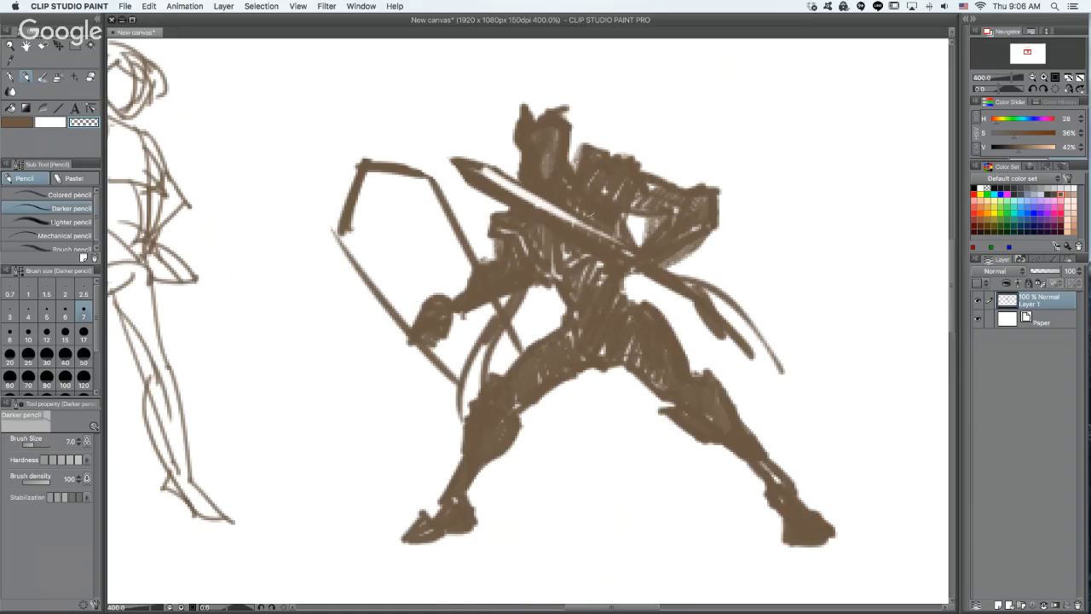
pyautogui.moveTo(534, 139)
pyautogui.mouseDown()
pyautogui.moveTo(507, 131)
pyautogui.moveTo(556, 117)
pyautogui.moveTo(564, 104)
pyautogui.mouseUp()
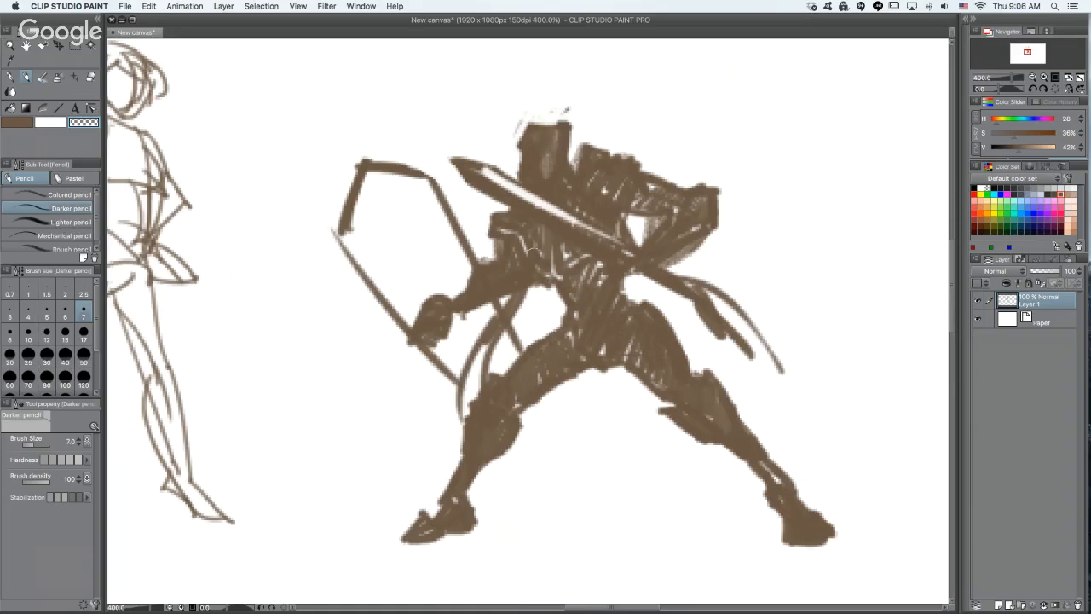
pyautogui.moveTo(415, 328)
pyautogui.mouseDown()
pyautogui.moveTo(445, 340)
pyautogui.moveTo(418, 322)
pyautogui.moveTo(429, 290)
pyautogui.moveTo(411, 304)
pyautogui.moveTo(417, 323)
pyautogui.moveTo(449, 315)
pyautogui.mouseUp()
pyautogui.press('c')
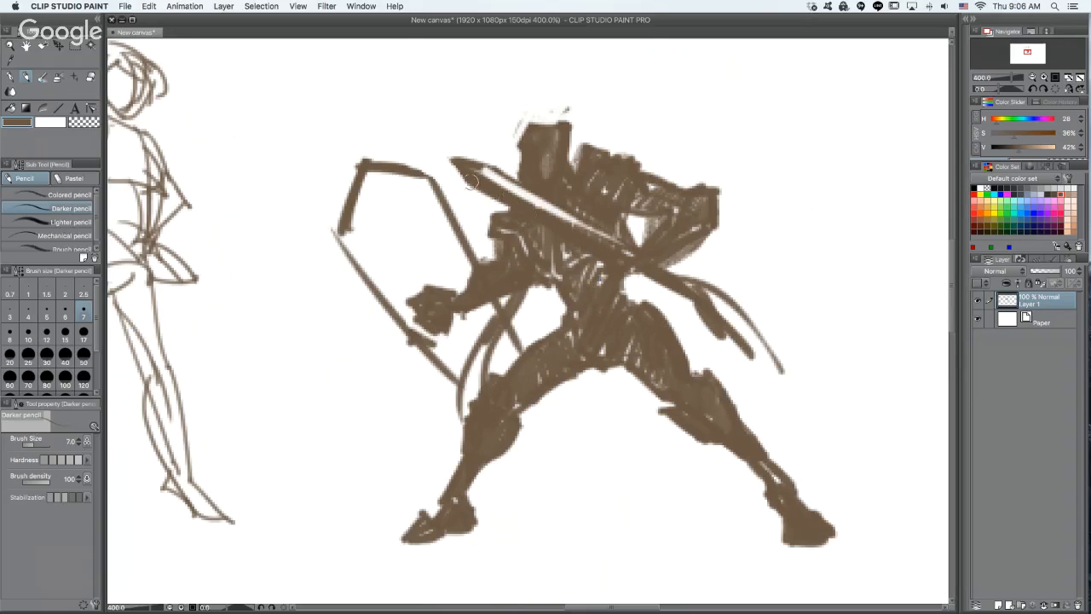
# - Reinforce the sword blade's lower edge in brown, and carve a light line beneath it using transparent color
pyautogui.moveTo(472, 181); pyautogui.dragTo(544, 229)
pyautogui.press('c')
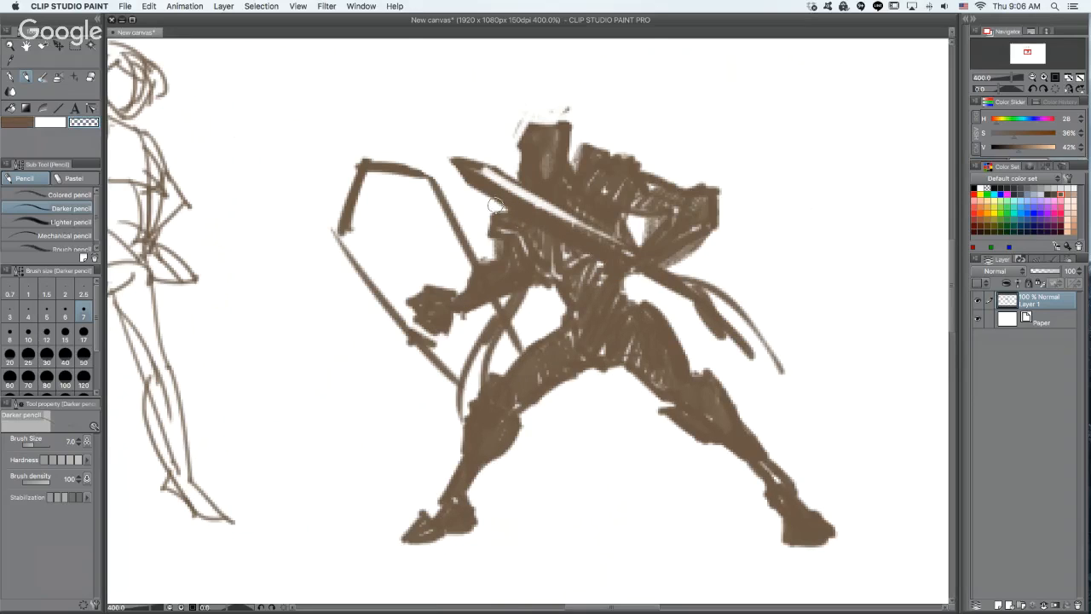
pyautogui.moveTo(490, 205); pyautogui.dragTo(625, 281)
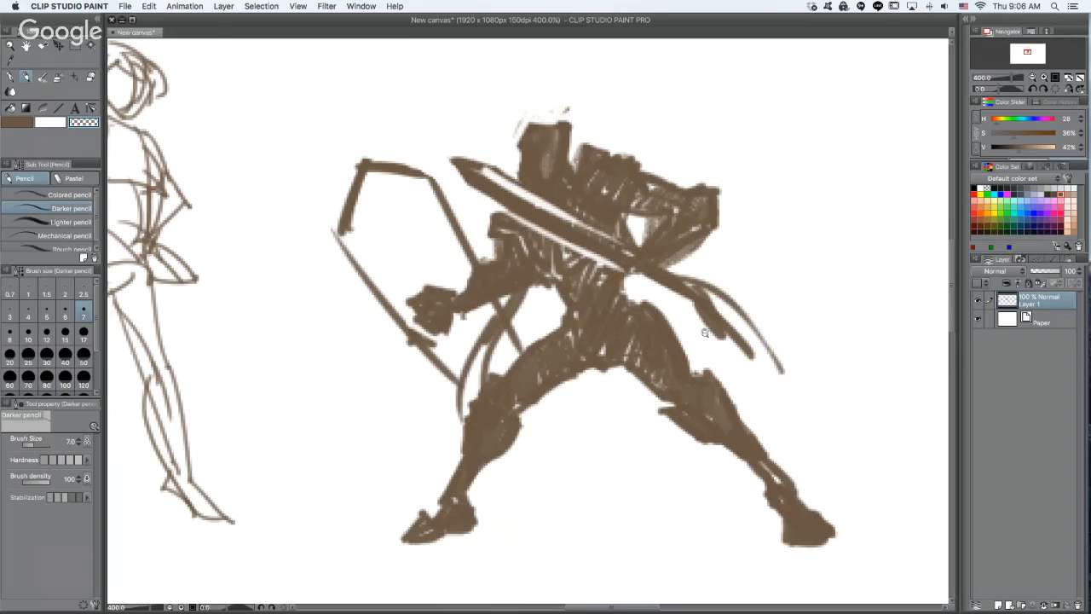
# - Move the layer with all the sketches toward the canvas's upper-left corner to free space for more figures
pyautogui.scroll(-2, 701, 275)
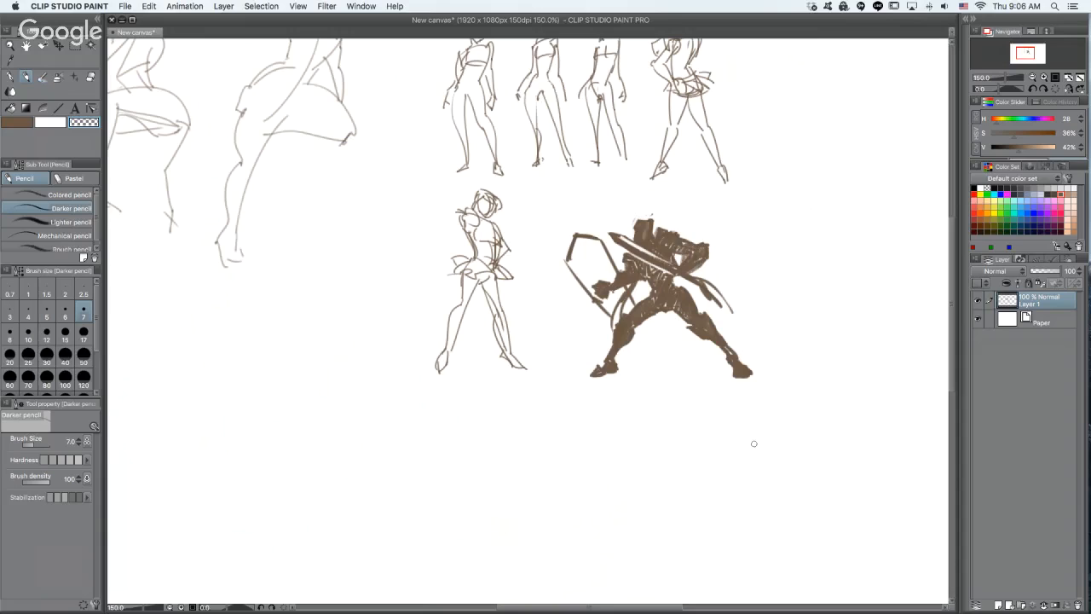
pyautogui.keyDown('alt'); pyautogui.click(784, 290); pyautogui.keyUp('alt')
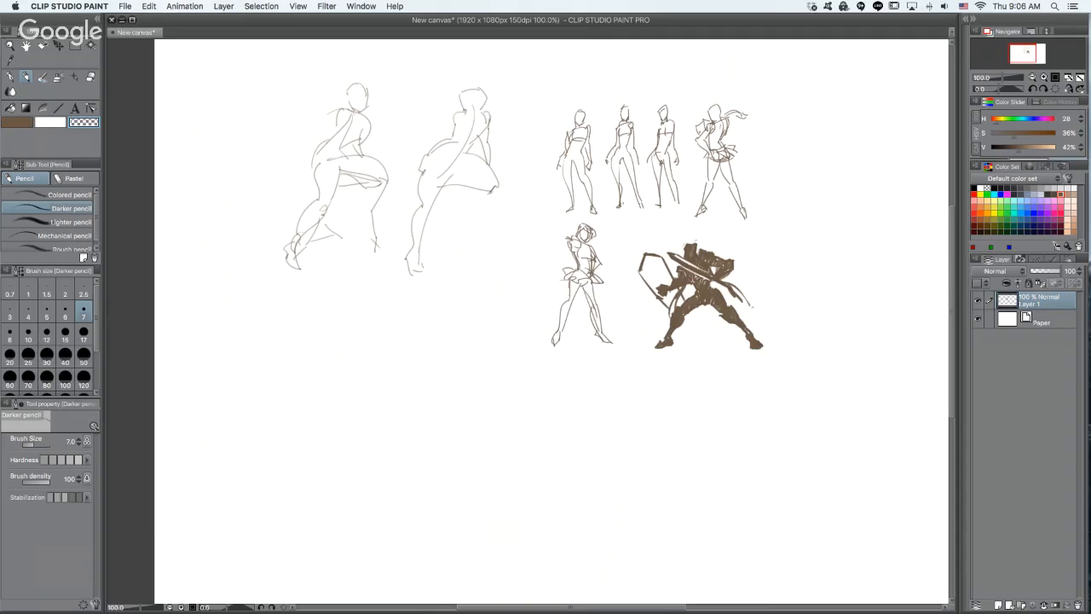
pyautogui.click(753, 286)
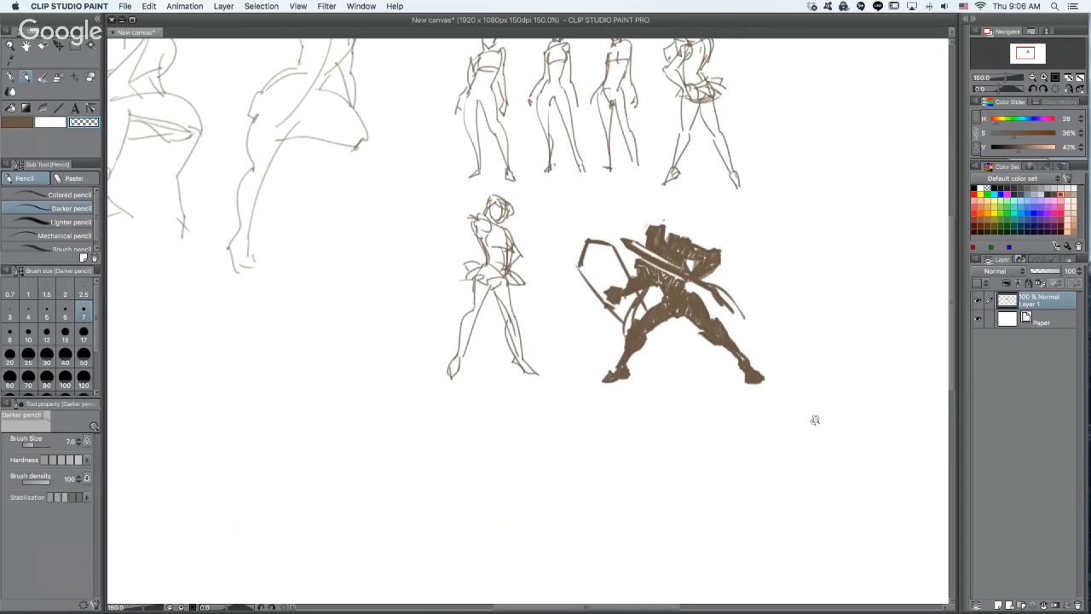
pyautogui.moveTo(815, 421); pyautogui.dragTo(887, 486)
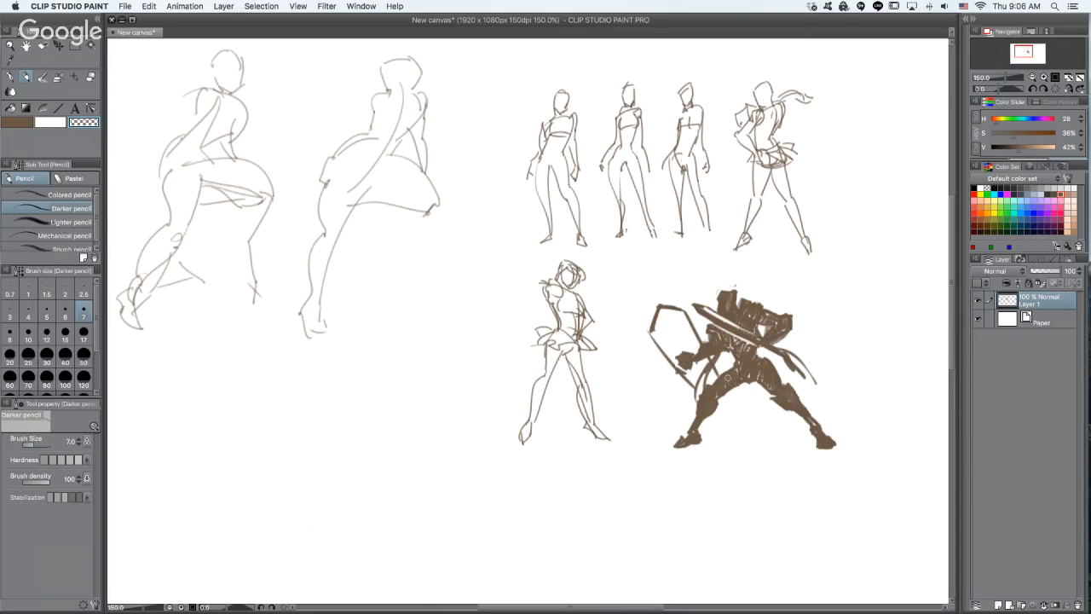
pyautogui.moveTo(740, 415); pyautogui.dragTo(843, 270)
pyautogui.keyDown('alt'); pyautogui.click(744, 380); pyautogui.keyUp('alt')
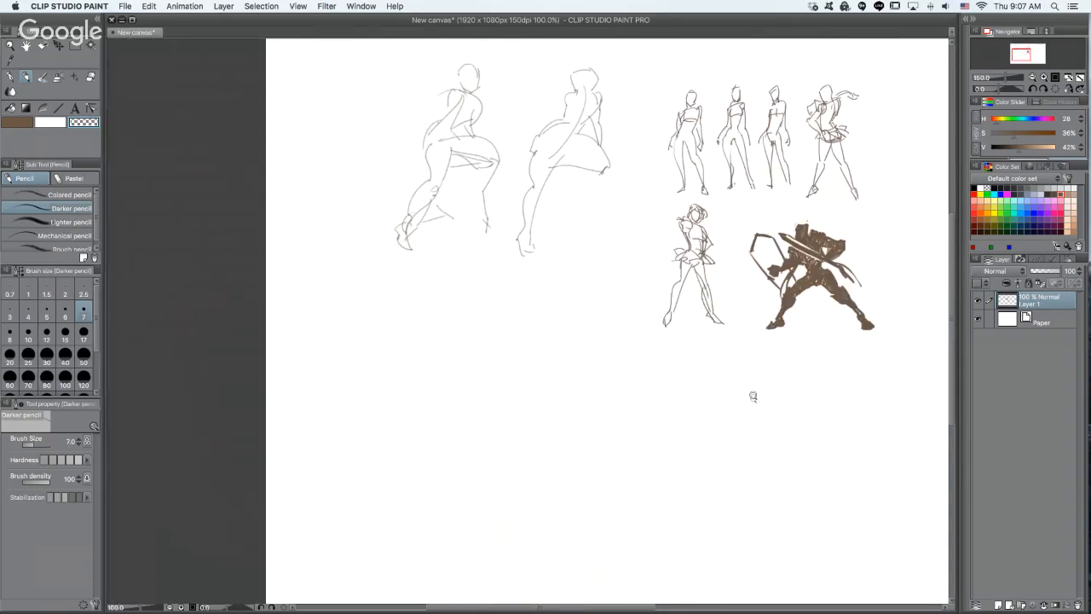
pyautogui.moveTo(753, 503); pyautogui.dragTo(615, 545)
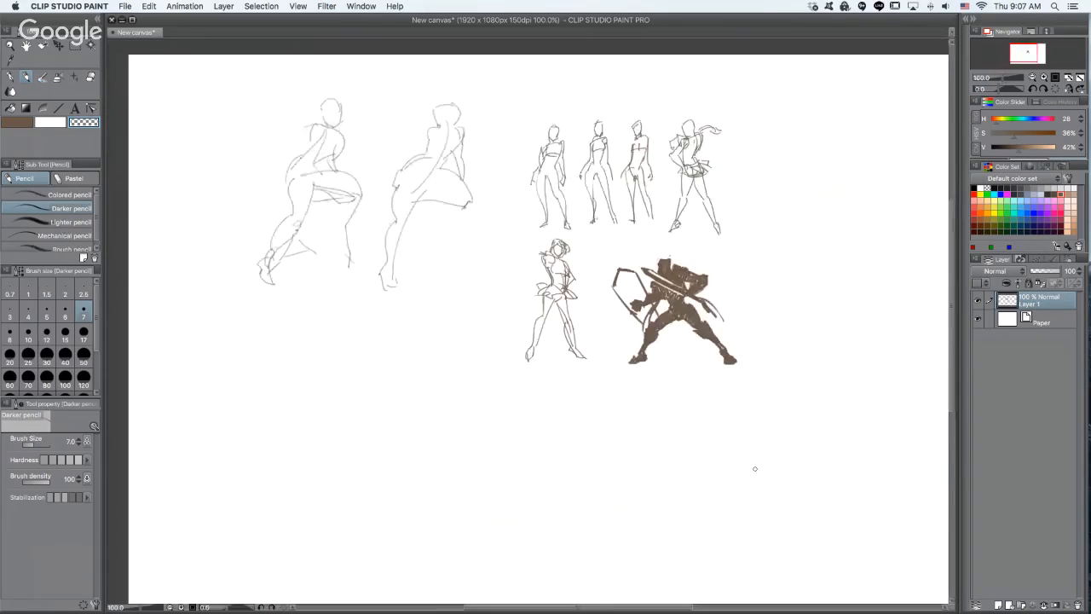
pyautogui.press('k')
pyautogui.moveTo(658, 316); pyautogui.dragTo(562, 267)
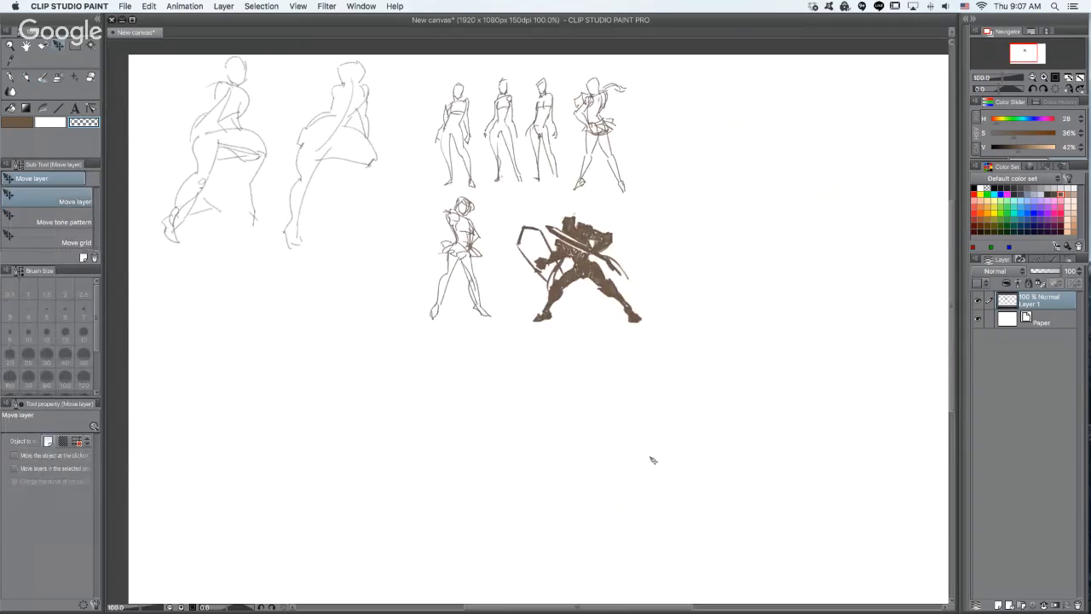
# - Take up the size 4 Colored pencil and bring the blank area below the two large figures into view
pyautogui.press('p')
pyautogui.keyDown('super'); pyautogui.click(633, 356); pyautogui.keyUp('super')
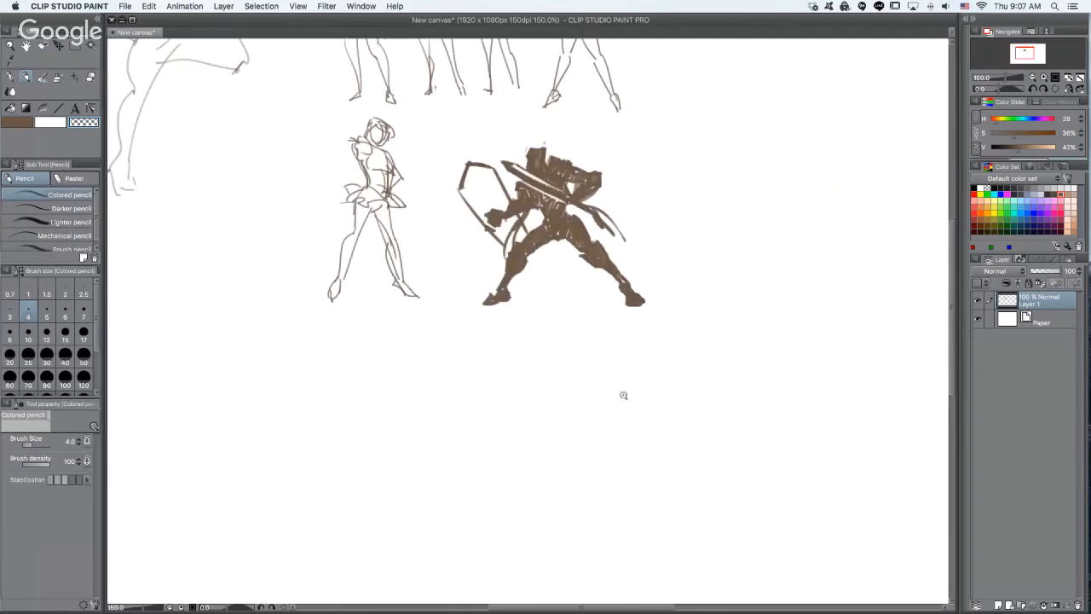
pyautogui.keyDown('super'); pyautogui.click(623, 395); pyautogui.keyUp('super')
pyautogui.moveTo(565, 432); pyautogui.dragTo(913, 429)
pyautogui.moveTo(485, 364); pyautogui.dragTo(720, 341)
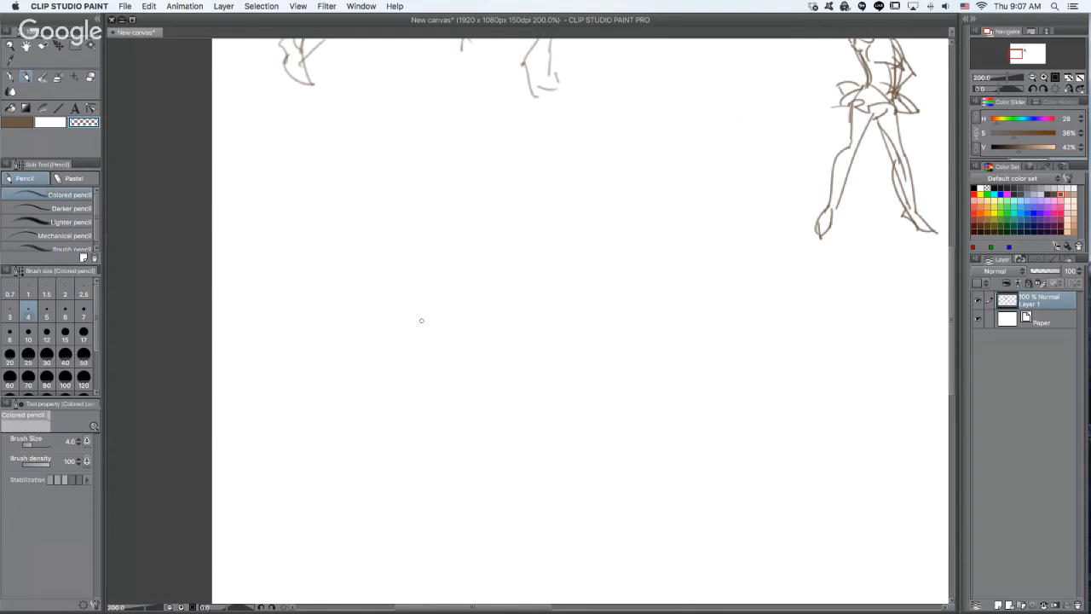
pyautogui.press('.')
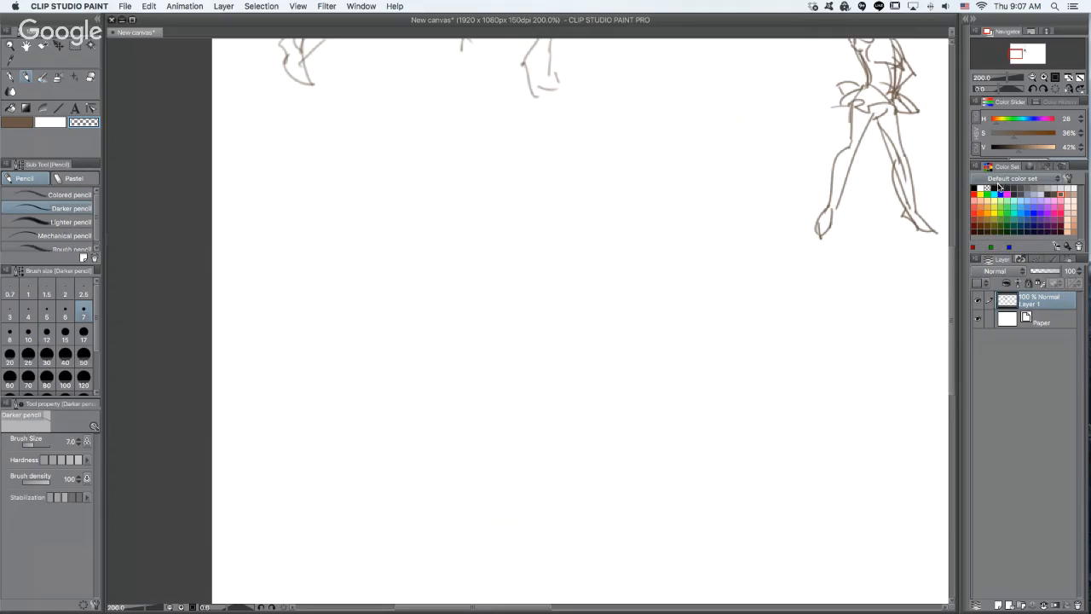
pyautogui.press('.')
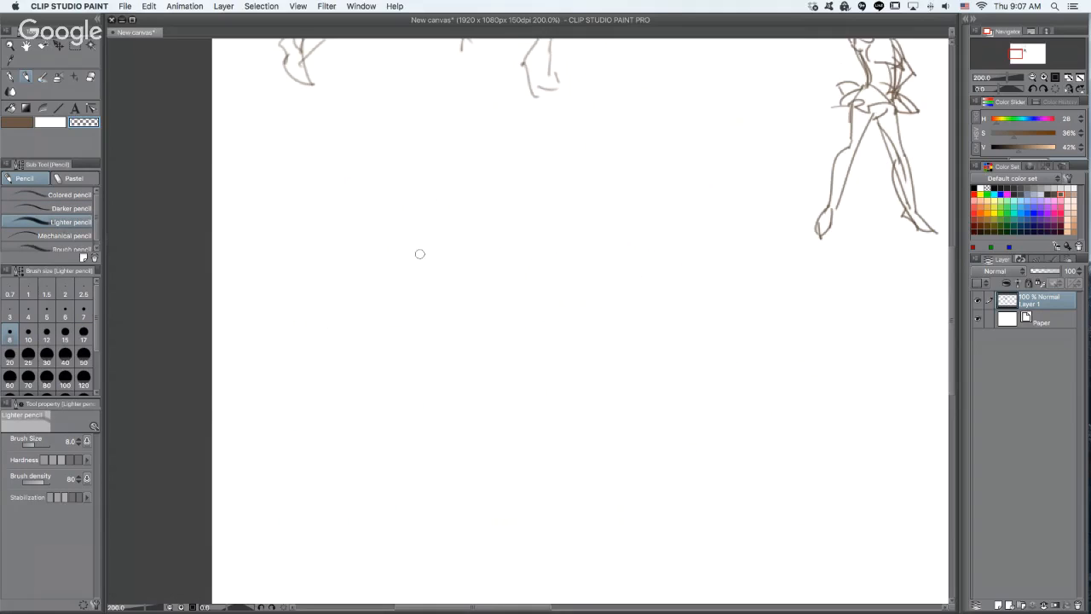
pyautogui.press(',')
pyautogui.press('.')
pyautogui.press(',')
pyautogui.press(',')
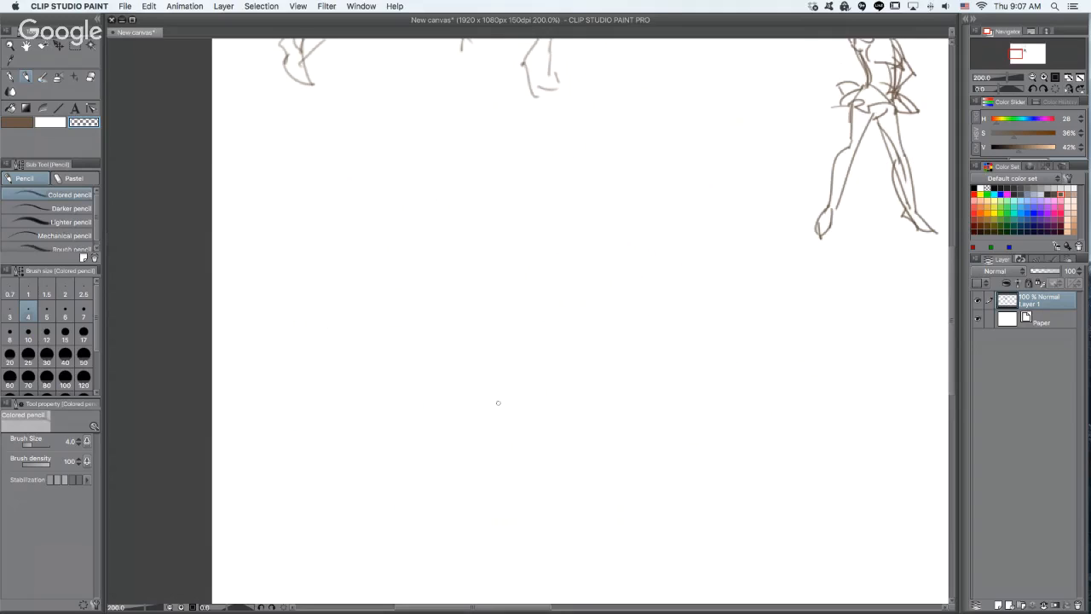
# - Switch the drawing color from transparent to brown for the Colored pencil, and undo a trial stroke
pyautogui.click(20, 124)
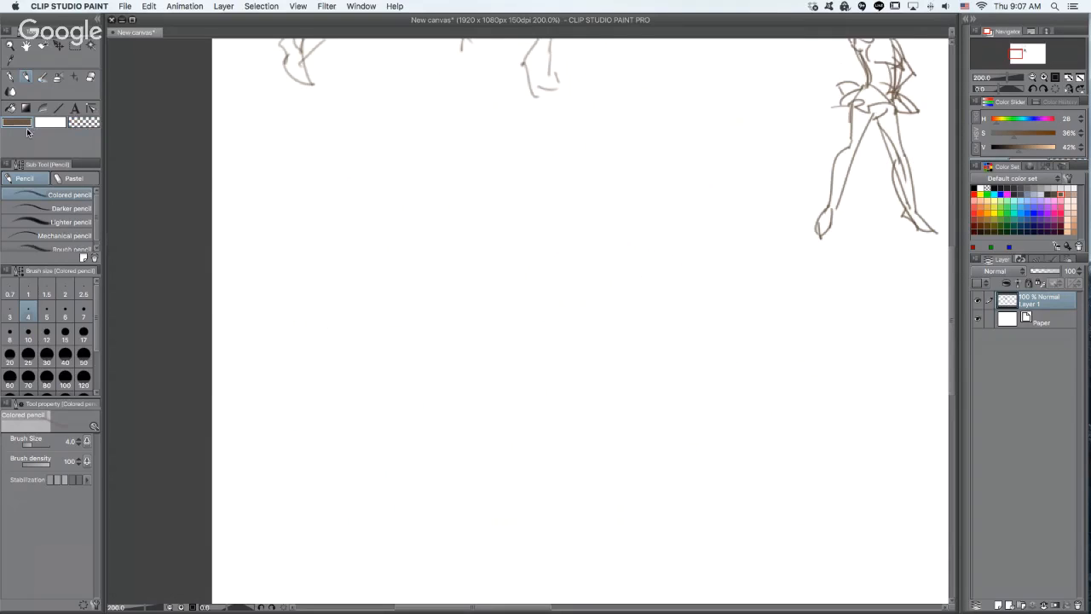
pyautogui.press('i')
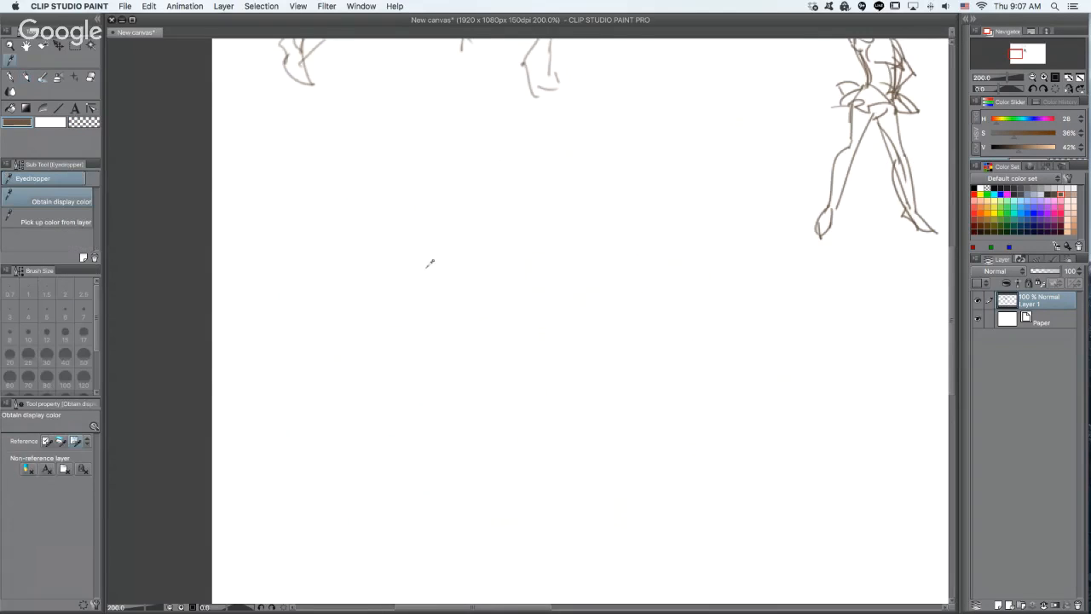
pyautogui.press('p')
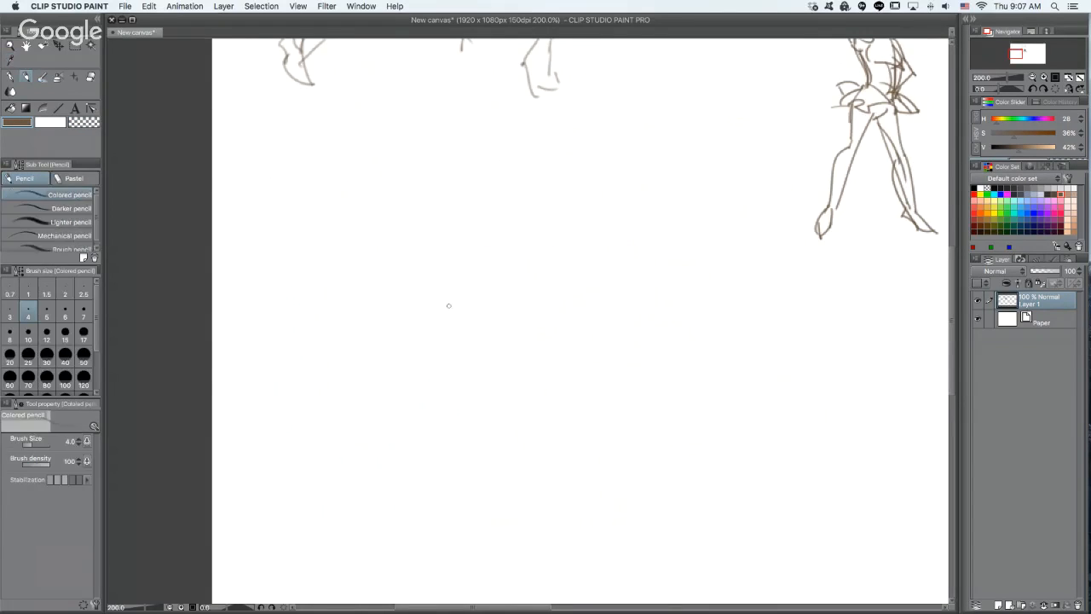
pyautogui.moveTo(435, 257)
pyautogui.mouseDown()
pyautogui.moveTo(441, 302)
pyautogui.moveTo(480, 390)
pyautogui.mouseUp()
pyautogui.press('super+z')
# - Hide the palettes and maximize the canvas window for drawing, undoing another trial stroke
pyautogui.keyDown('super'); pyautogui.click(470, 286); pyautogui.keyUp('super')
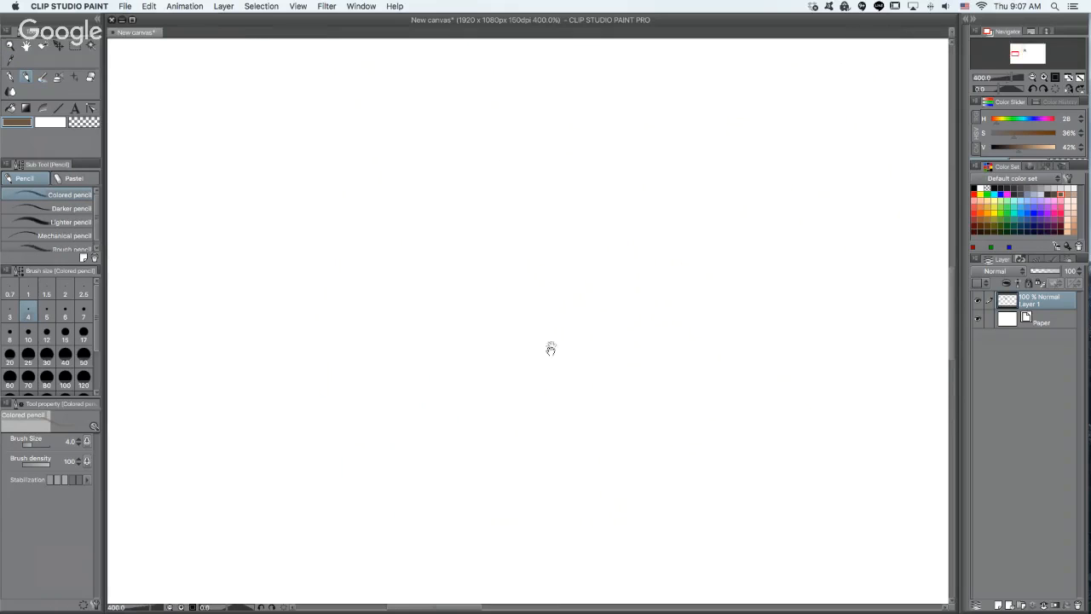
pyautogui.moveTo(551, 349); pyautogui.dragTo(661, 294)
pyautogui.press('Tab')
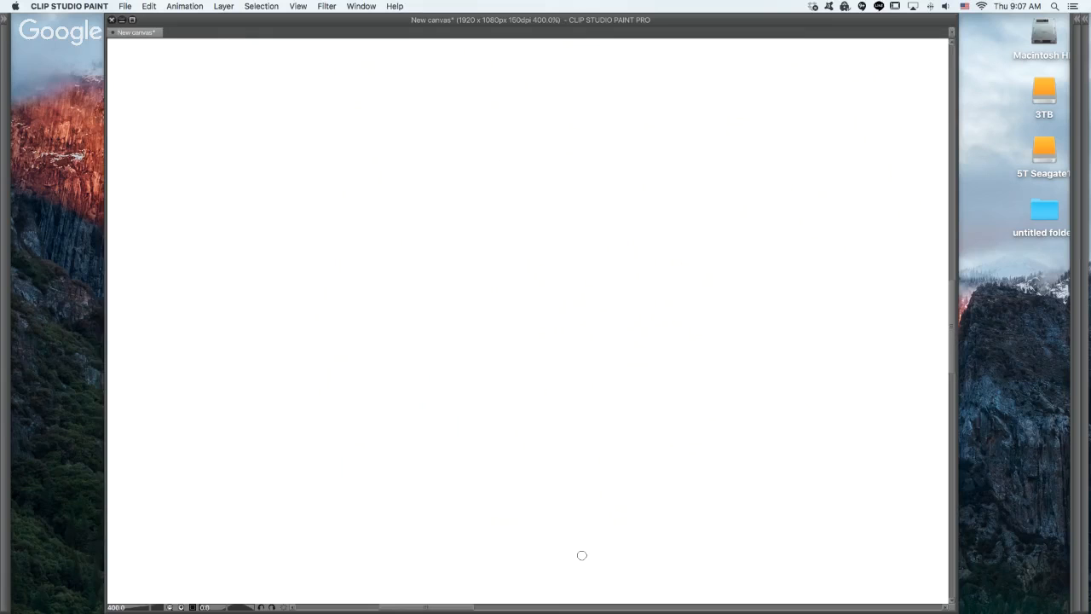
pyautogui.click(132, 18)
pyautogui.keyDown('super'); pyautogui.click(376, 203); pyautogui.keyUp('super')
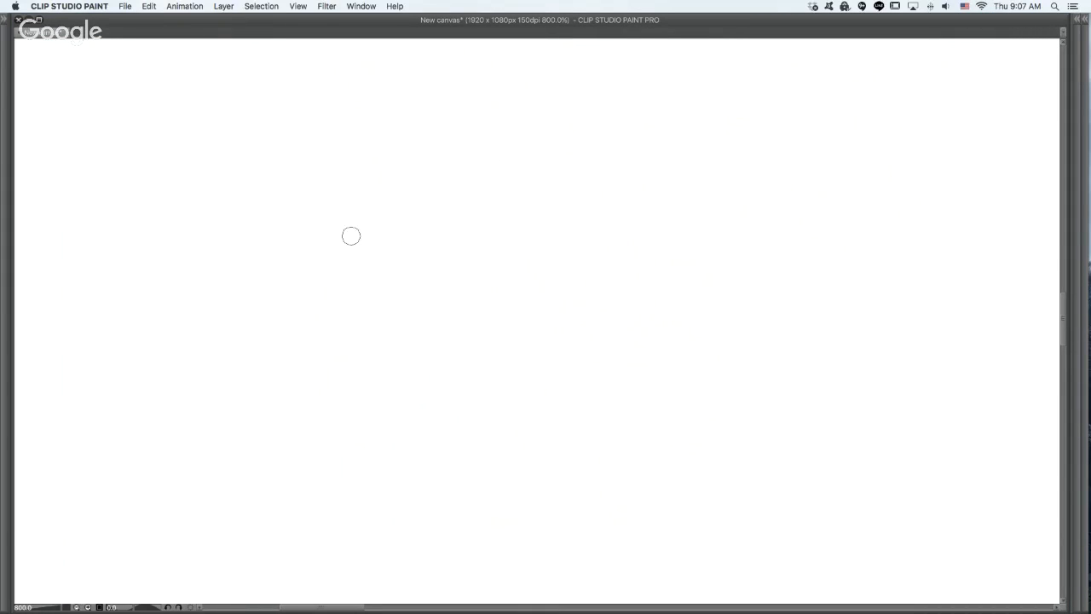
pyautogui.moveTo(346, 236); pyautogui.dragTo(357, 329)
pyautogui.press('super+z')
pyautogui.keyDown('alt'); pyautogui.click(490, 379); pyautogui.keyUp('alt')
pyautogui.keyDown('alt'); pyautogui.click(491, 382); pyautogui.keyUp('alt')
pyautogui.moveTo(610, 383)
pyautogui.mouseDown()
pyautogui.moveTo(475, 319)
pyautogui.moveTo(367, 297)
pyautogui.mouseUp()
# - Draw an upright rectangle in brown pencil in the blank area below the two large figures
pyautogui.moveTo(405, 253); pyautogui.dragTo(411, 398)
pyautogui.moveTo(411, 263)
pyautogui.mouseDown()
pyautogui.moveTo(507, 272)
pyautogui.moveTo(497, 414)
pyautogui.mouseUp()
pyautogui.moveTo(411, 400); pyautogui.dragTo(498, 413)
pyautogui.press('super+z')
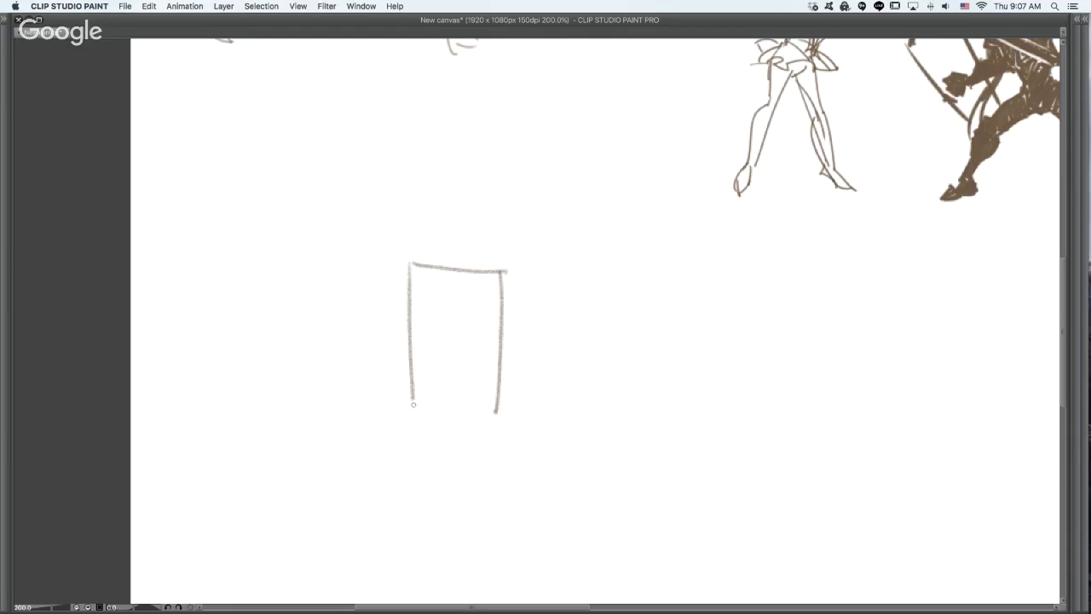
pyautogui.moveTo(412, 400)
pyautogui.mouseDown()
pyautogui.moveTo(498, 413)
pyautogui.moveTo(438, 400)
pyautogui.moveTo(484, 404)
pyautogui.mouseUp()
pyautogui.press('super+z')
# - Reinforce the rectangle's sides with darker strokes and extend its bottom edge to close the corner
pyautogui.moveTo(639, 391); pyautogui.dragTo(610, 305)
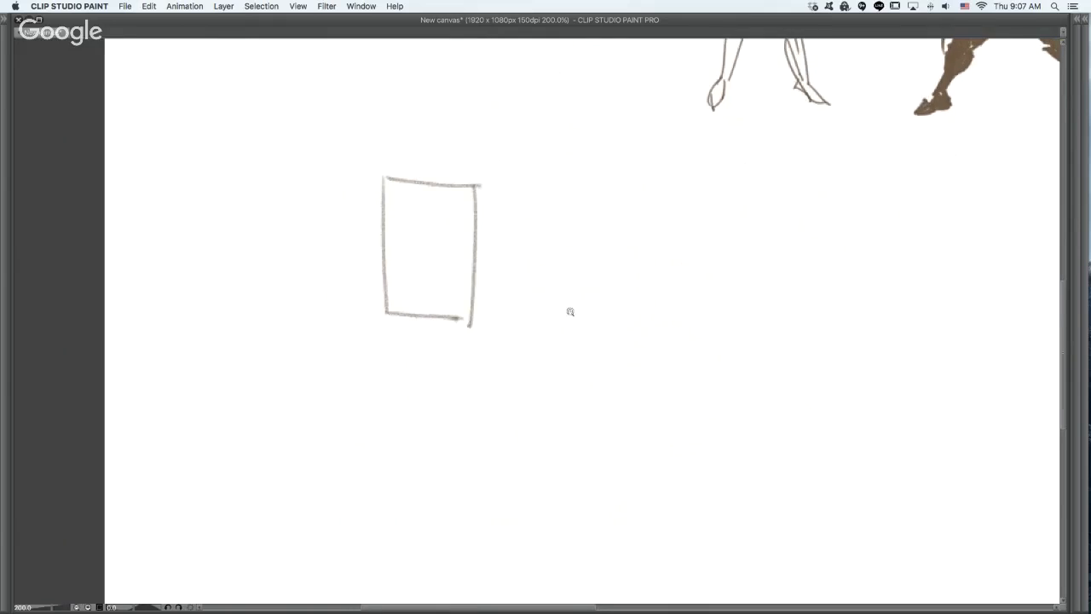
pyautogui.keyDown('super'); pyautogui.click(572, 313); pyautogui.keyUp('super')
pyautogui.moveTo(577, 373)
pyautogui.mouseDown()
pyautogui.moveTo(548, 425)
pyautogui.moveTo(585, 421)
pyautogui.mouseUp()
pyautogui.moveTo(189, 91)
pyautogui.mouseDown()
pyautogui.moveTo(198, 364)
pyautogui.moveTo(199, 324)
pyautogui.moveTo(387, 104)
pyautogui.moveTo(382, 299)
pyautogui.mouseUp()
pyautogui.moveTo(378, 88); pyautogui.dragTo(382, 358)
pyautogui.moveTo(380, 283); pyautogui.dragTo(380, 377)
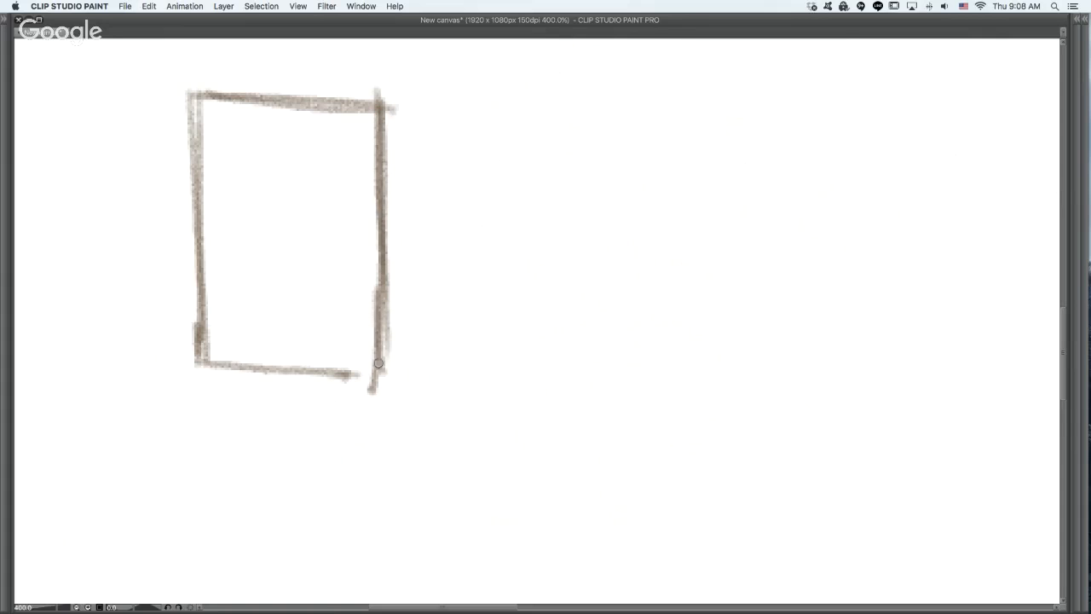
pyautogui.moveTo(204, 363); pyautogui.dragTo(394, 362)
# - Draw a foreshortened rectangle beside the upright one, with a slanted near side and a short vertical far side
pyautogui.moveTo(628, 311); pyautogui.dragTo(471, 288)
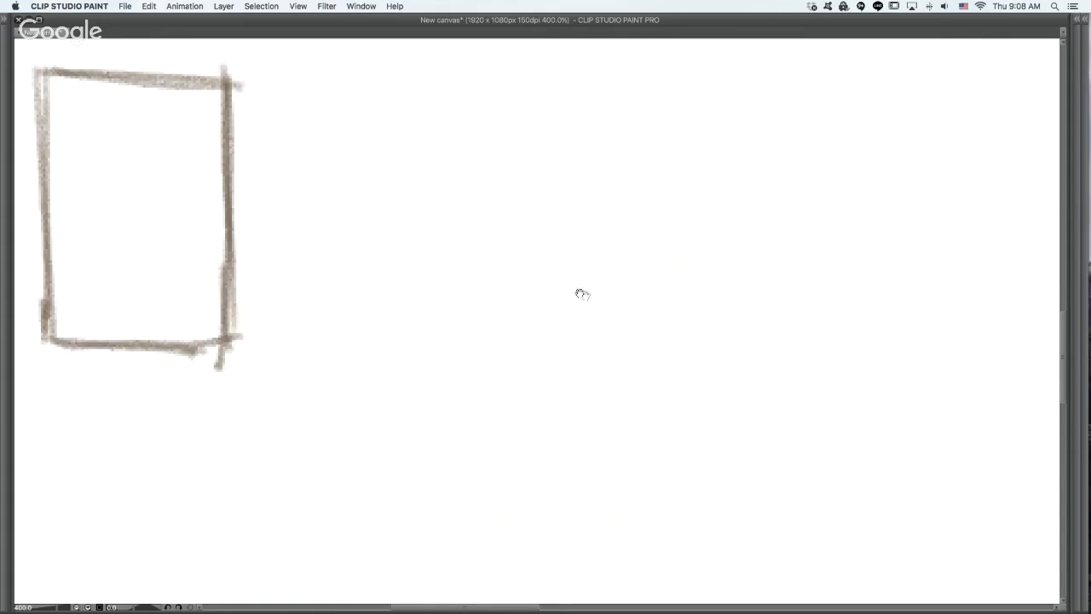
pyautogui.moveTo(683, 359); pyautogui.dragTo(721, 362)
pyautogui.moveTo(635, 331); pyautogui.dragTo(727, 300)
pyautogui.moveTo(551, 238)
pyautogui.mouseDown()
pyautogui.moveTo(416, 324)
pyautogui.moveTo(664, 310)
pyautogui.moveTo(659, 235)
pyautogui.moveTo(664, 321)
pyautogui.mouseUp()
pyautogui.press('super+z')
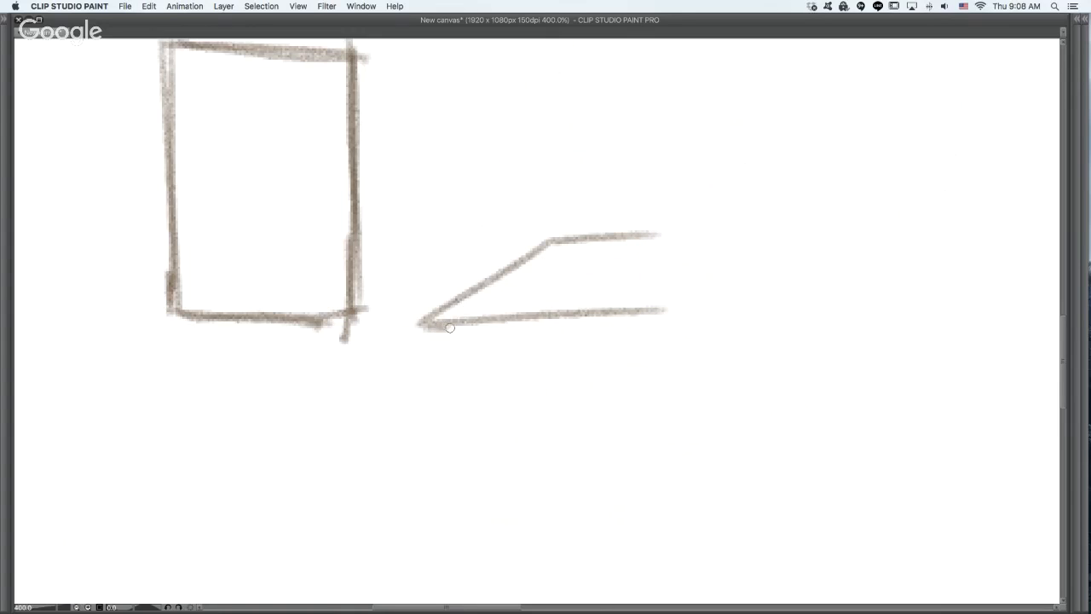
pyautogui.moveTo(662, 237); pyautogui.dragTo(660, 320)
# - Draw a very flat trapezoid beside the second shape, as a strongly foreshortened rectangle
pyautogui.moveTo(674, 390); pyautogui.dragTo(529, 402)
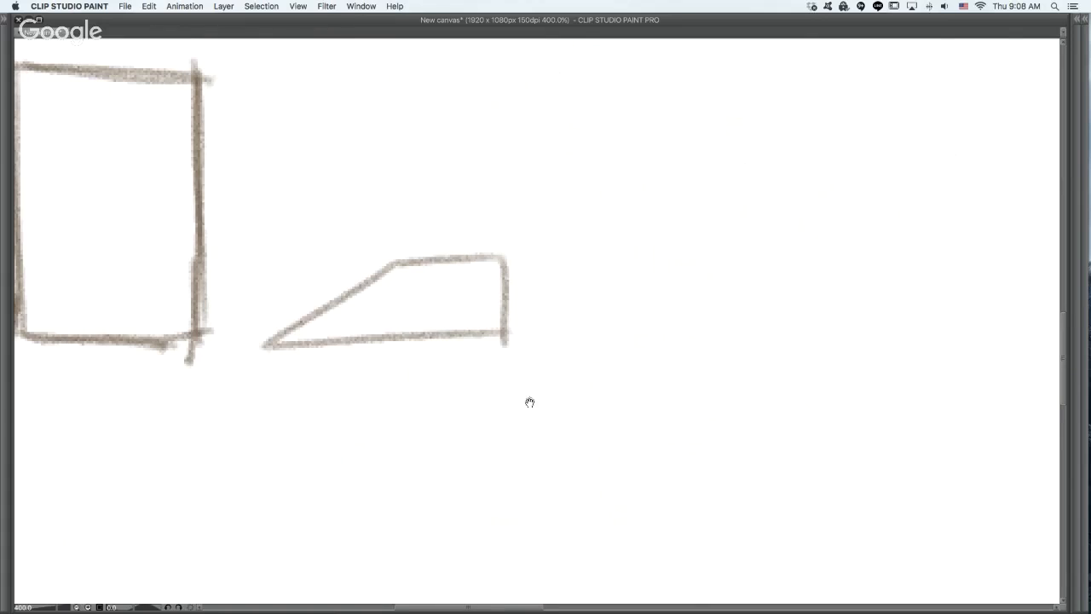
pyautogui.moveTo(611, 282)
pyautogui.mouseDown()
pyautogui.moveTo(708, 273)
pyautogui.moveTo(590, 309)
pyautogui.moveTo(783, 285)
pyautogui.mouseUp()
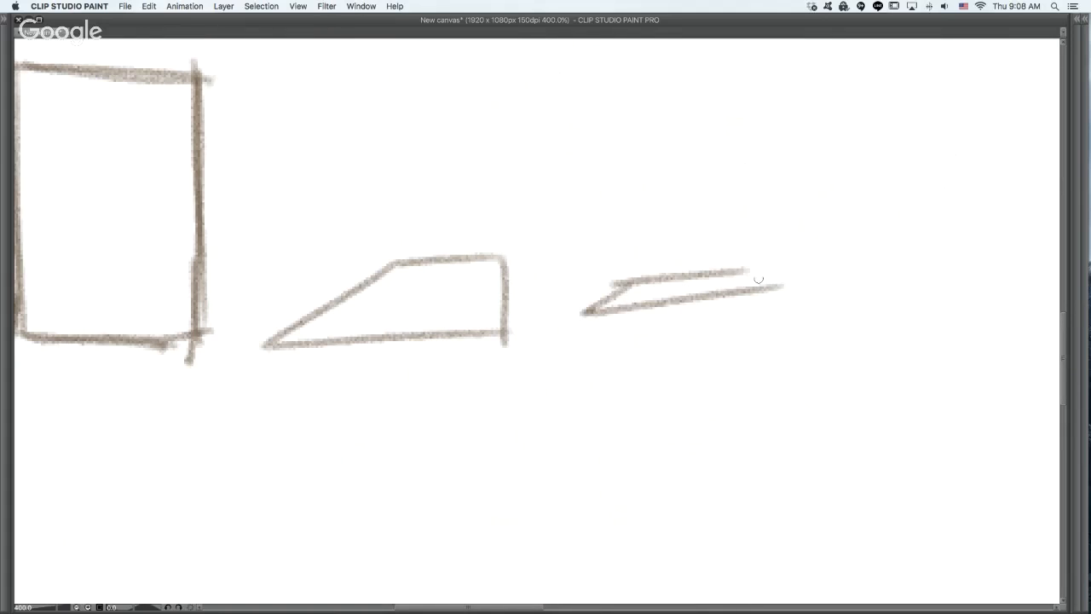
pyautogui.press('super+z')
pyautogui.moveTo(615, 283)
pyautogui.mouseDown()
pyautogui.moveTo(735, 292)
pyautogui.moveTo(740, 272)
pyautogui.moveTo(794, 290)
pyautogui.moveTo(711, 304)
pyautogui.mouseUp()
pyautogui.moveTo(783, 324); pyautogui.dragTo(670, 328)
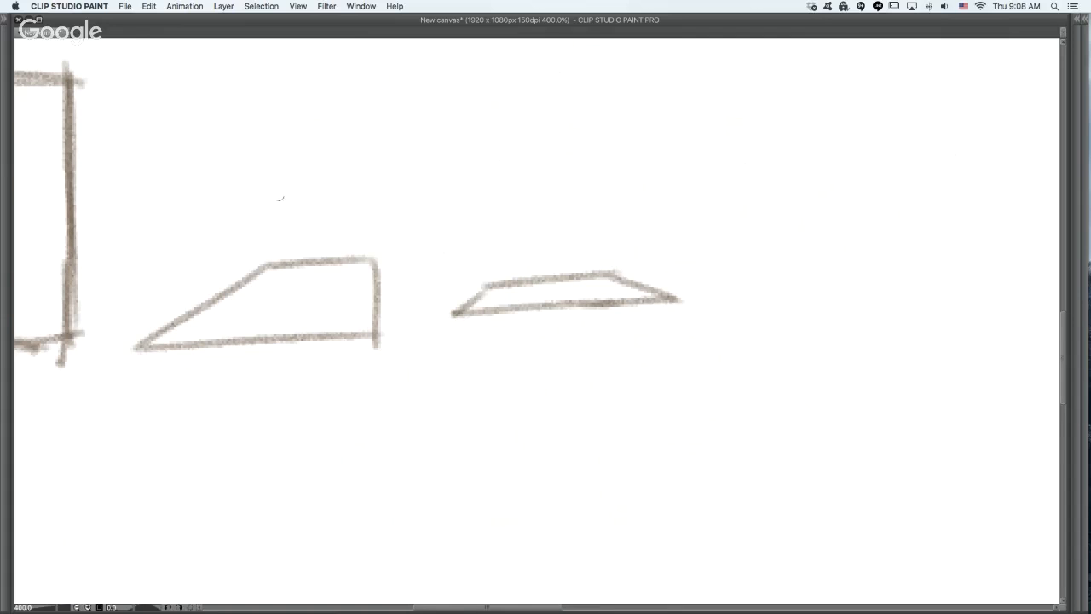
# - Draw a tall upright plane beside the flat trapezoid, with its top and bottom edges diverging toward the longer far side
pyautogui.moveTo(733, 419); pyautogui.dragTo(617, 453)
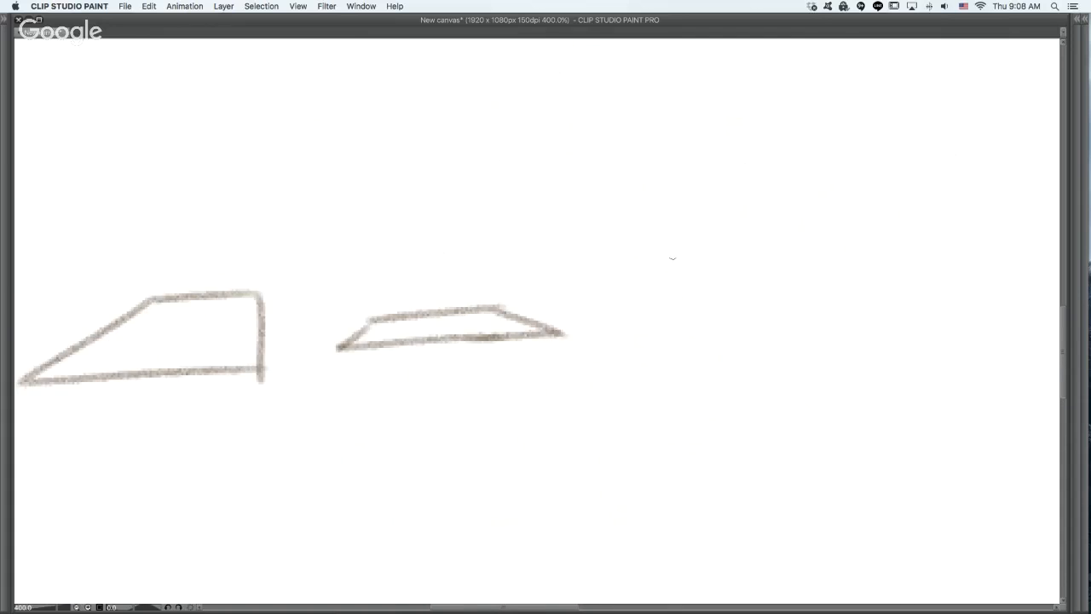
pyautogui.moveTo(676, 150)
pyautogui.mouseDown()
pyautogui.moveTo(679, 328)
pyautogui.moveTo(771, 80)
pyautogui.mouseUp()
pyautogui.moveTo(793, 71); pyautogui.dragTo(786, 350)
pyautogui.moveTo(678, 307)
pyautogui.mouseDown()
pyautogui.moveTo(793, 386)
pyautogui.moveTo(781, 314)
pyautogui.mouseUp()
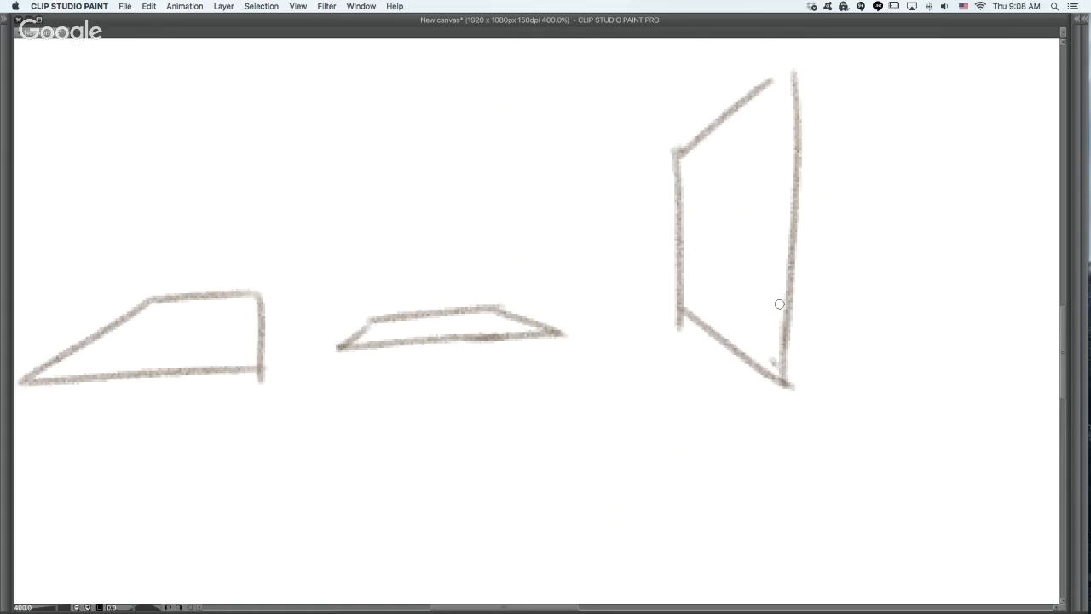
pyautogui.moveTo(784, 378); pyautogui.dragTo(781, 349)
# - Start a second row with a trapezoid below the first shapes, its base wider than its top edge
pyautogui.scroll(-4, 782, 349)
pyautogui.hscroll(-8, 724, 280)
pyautogui.scroll(-2, 636, 380)
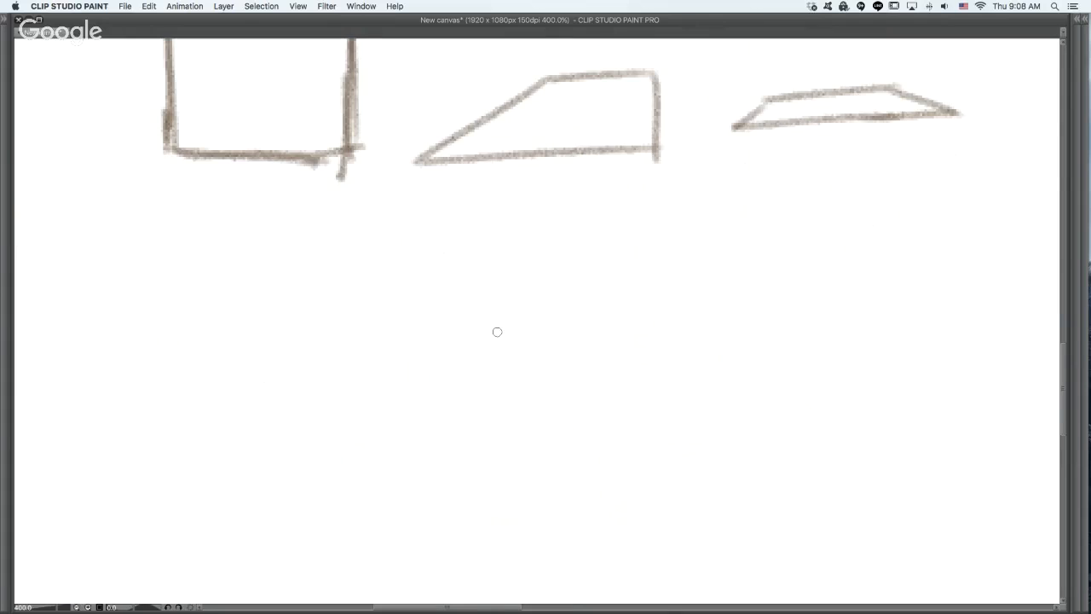
pyautogui.moveTo(414, 295); pyautogui.dragTo(580, 296)
pyautogui.moveTo(412, 298)
pyautogui.mouseDown()
pyautogui.moveTo(350, 439)
pyautogui.moveTo(514, 458)
pyautogui.mouseUp()
pyautogui.hotkey('ctrl', 'z')
pyautogui.moveTo(377, 433); pyautogui.dragTo(612, 431)
pyautogui.moveTo(569, 304)
pyautogui.mouseDown()
pyautogui.moveTo(609, 433)
pyautogui.moveTo(607, 424)
pyautogui.mouseUp()
pyautogui.moveTo(413, 318); pyautogui.dragTo(365, 433)
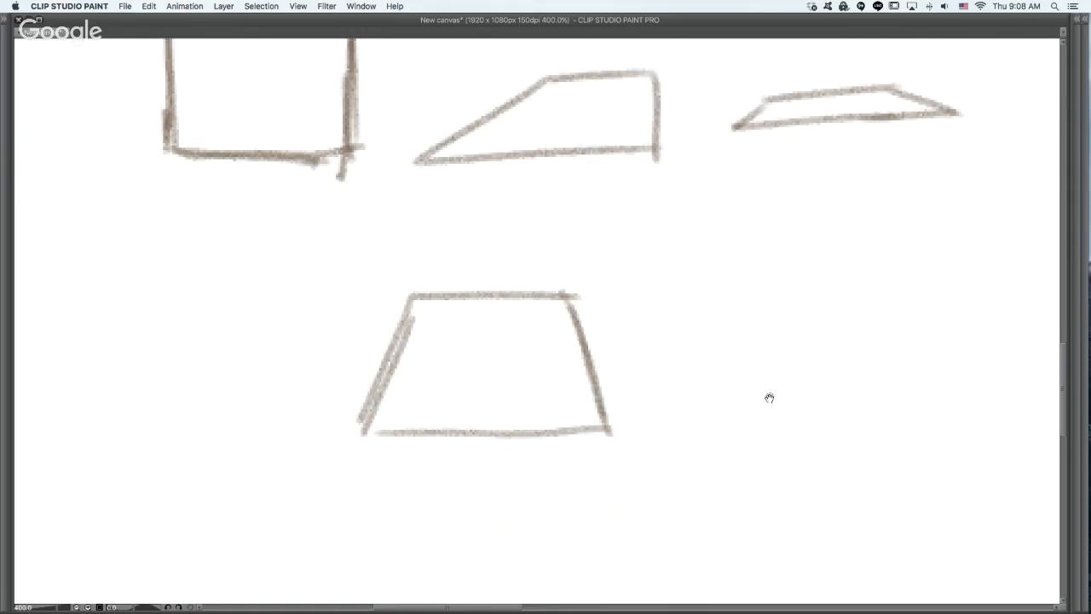
# - Draw a slanted parallelogram beside the lower trapezoid, as a rectangle lying in perspective
pyautogui.moveTo(859, 394)
pyautogui.mouseDown()
pyautogui.moveTo(646, 409)
pyautogui.moveTo(616, 465)
pyautogui.mouseUp()
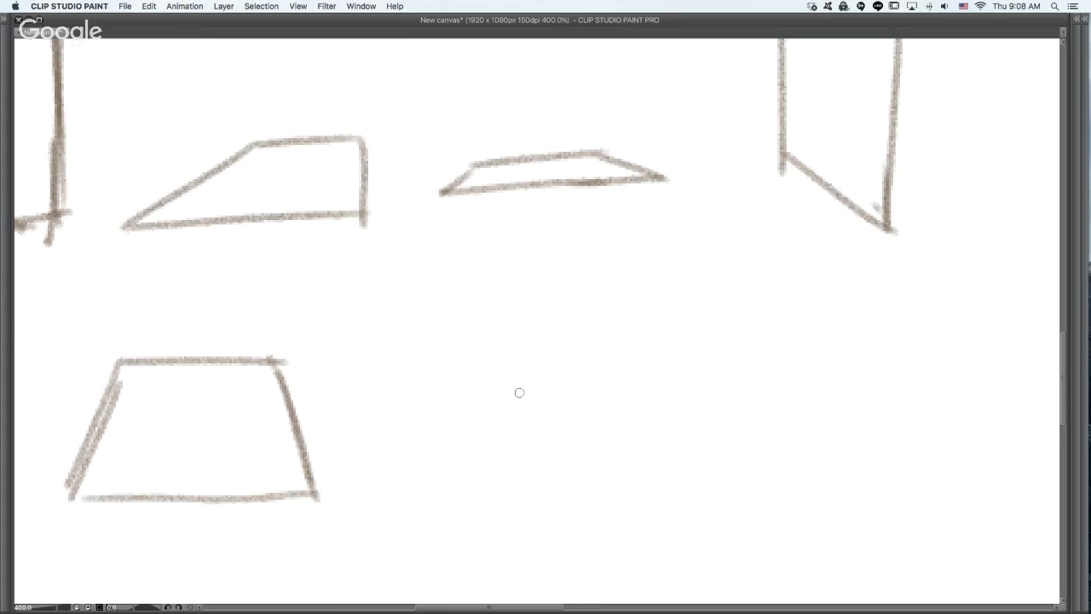
pyautogui.moveTo(479, 376); pyautogui.dragTo(639, 368)
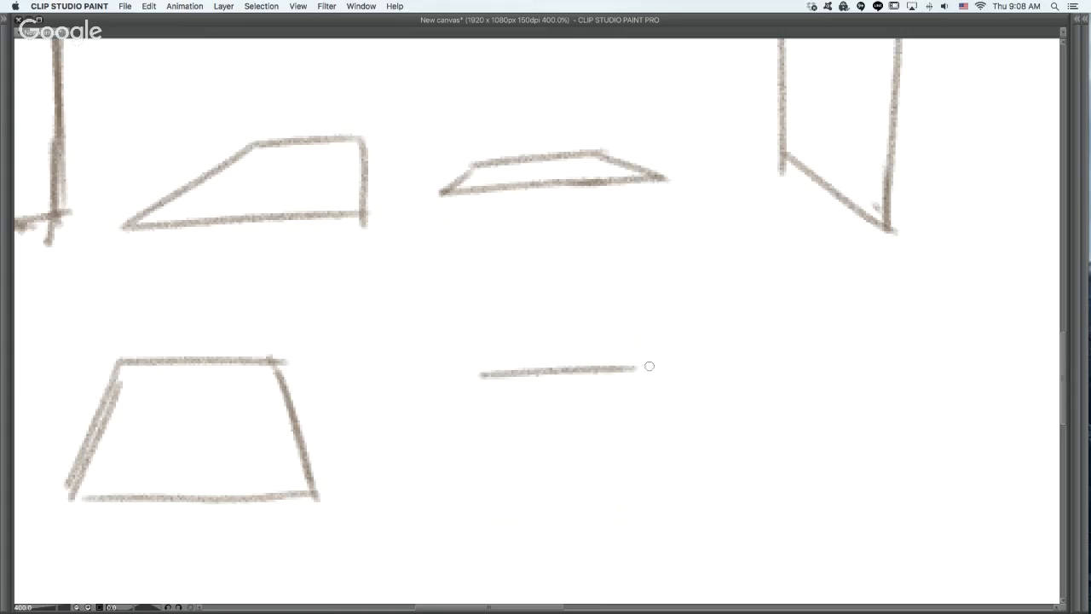
pyautogui.moveTo(480, 376); pyautogui.dragTo(382, 447)
pyautogui.moveTo(384, 446); pyautogui.dragTo(580, 424)
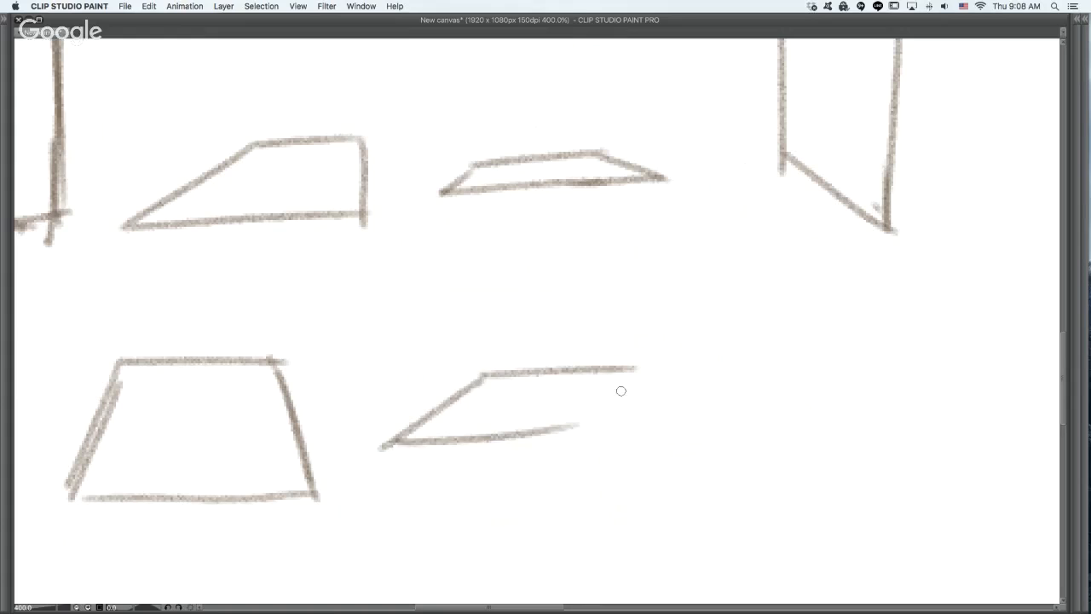
pyautogui.press('super+z')
pyautogui.moveTo(384, 446); pyautogui.dragTo(560, 444)
pyautogui.moveTo(624, 370); pyautogui.dragTo(555, 447)
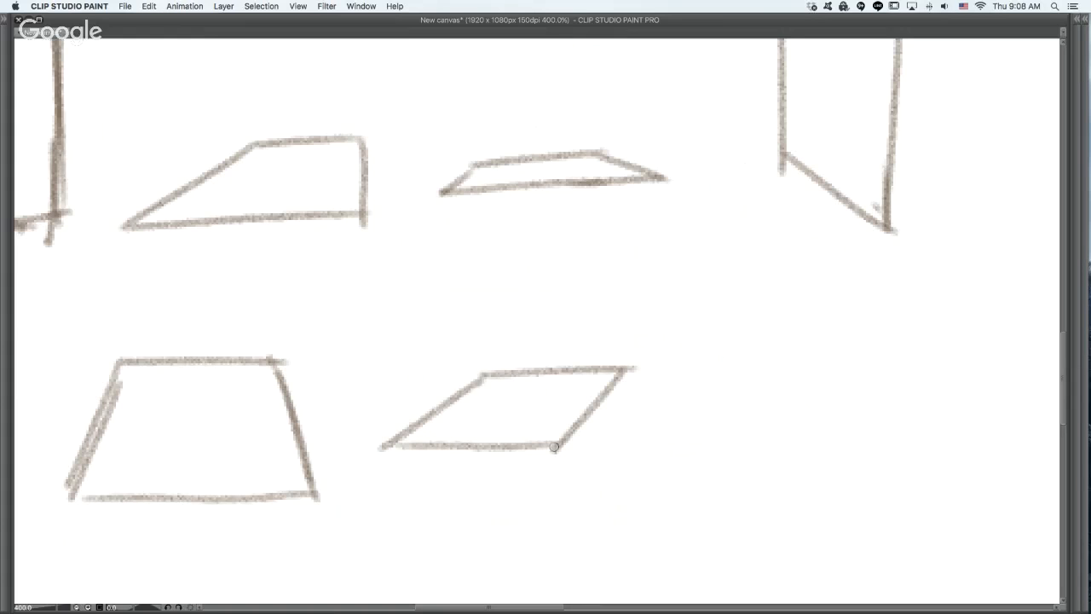
# - Draw a third tilted plane in the lower row with a short, nearly vertical far side, correcting its bottom edge
pyautogui.moveTo(719, 353); pyautogui.dragTo(865, 338)
pyautogui.moveTo(721, 353)
pyautogui.mouseDown()
pyautogui.moveTo(648, 414)
pyautogui.moveTo(831, 394)
pyautogui.mouseUp()
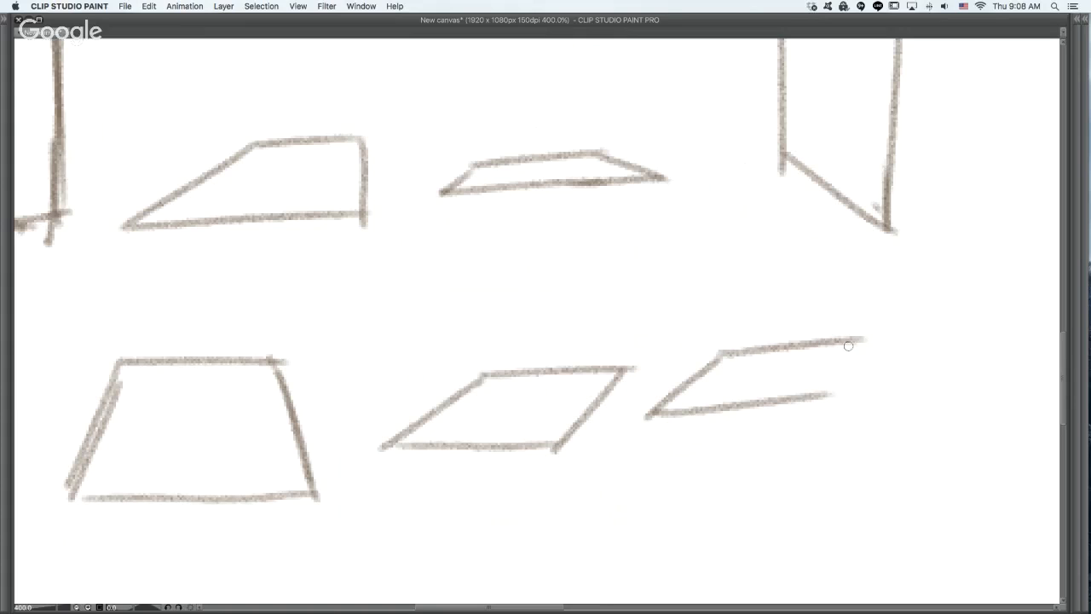
pyautogui.moveTo(856, 342); pyautogui.dragTo(826, 404)
pyautogui.press('super+z')
pyautogui.moveTo(856, 341); pyautogui.dragTo(852, 399)
pyautogui.moveTo(657, 413); pyautogui.dragTo(866, 397)
pyautogui.press('super+z')
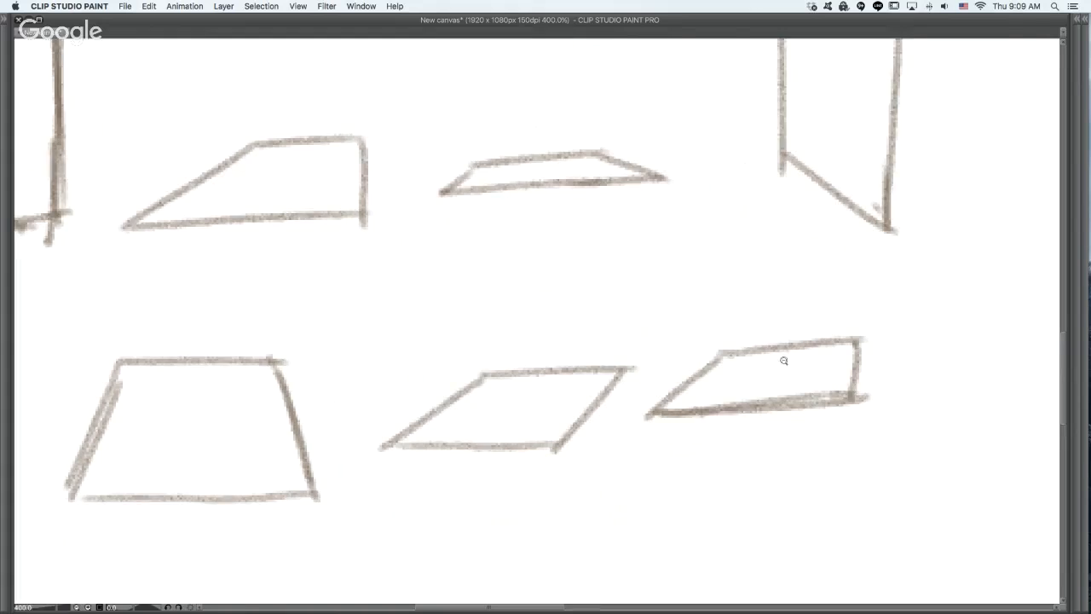
# - Circle the group of foreshortened rectangles with a large ellipse, and undo it
pyautogui.keyDown('alt'); pyautogui.click(783, 361); pyautogui.keyUp('alt')
pyautogui.moveTo(567, 129)
pyautogui.mouseDown()
pyautogui.moveTo(810, 389)
pyautogui.moveTo(589, 123)
pyautogui.mouseUp()
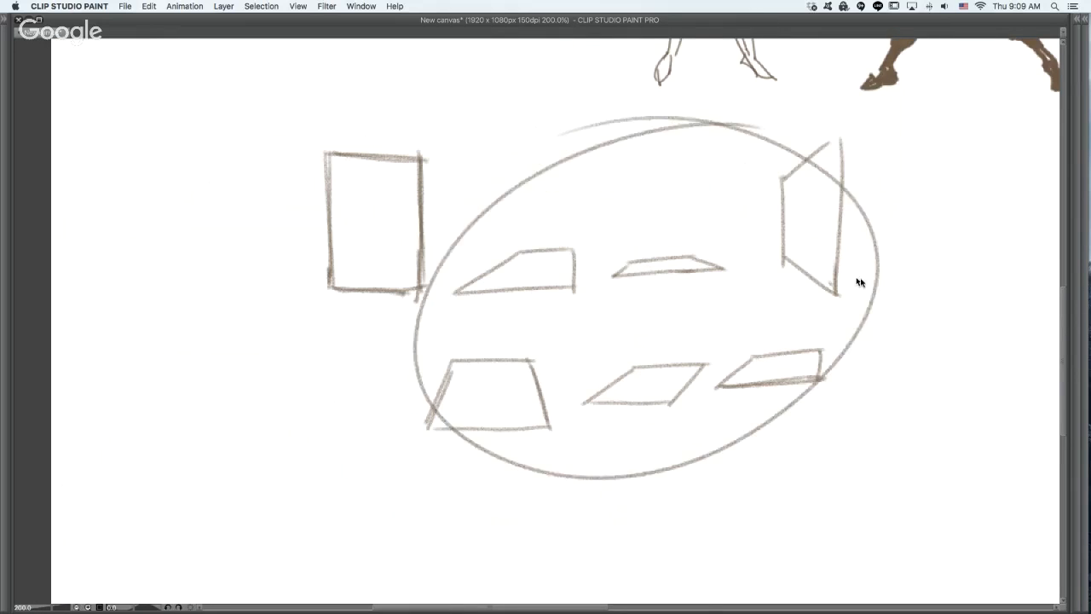
pyautogui.press('super+z')
# - Add crossing center lines to the tall upright plane and to the last two planes in the lower row
pyautogui.moveTo(782, 221); pyautogui.dragTo(843, 226)
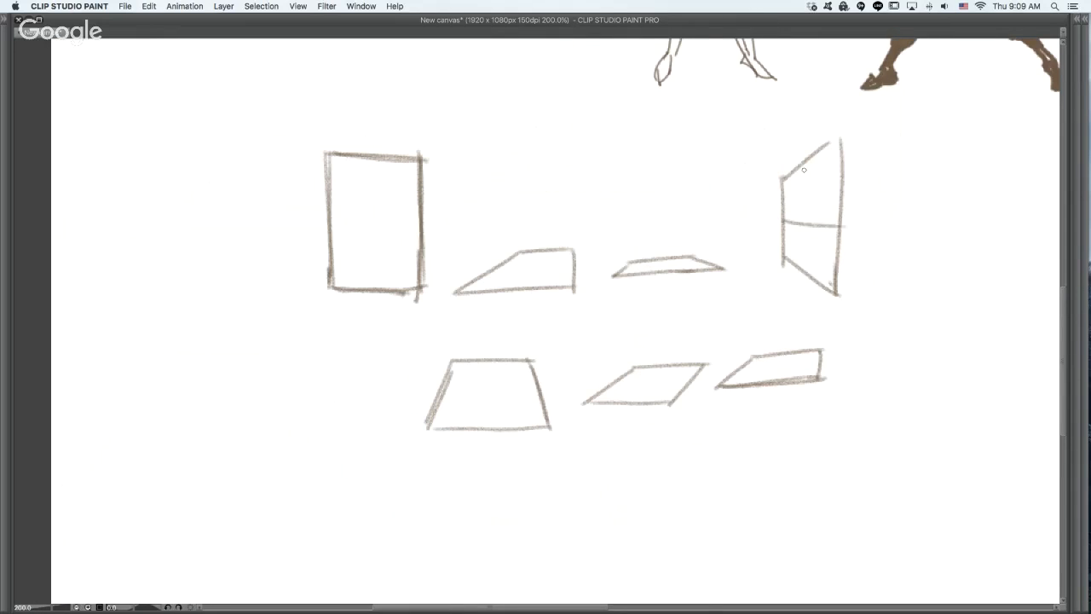
pyautogui.moveTo(812, 150); pyautogui.dragTo(795, 285)
pyautogui.moveTo(782, 349)
pyautogui.mouseDown()
pyautogui.moveTo(768, 384)
pyautogui.moveTo(810, 365)
pyautogui.mouseUp()
pyautogui.press('super+z')
pyautogui.moveTo(657, 368)
pyautogui.mouseDown()
pyautogui.moveTo(623, 405)
pyautogui.moveTo(655, 383)
pyautogui.mouseUp()
# - Mark the middle of the lower trapezoid with short crossing center lines
pyautogui.moveTo(487, 373); pyautogui.dragTo(489, 424)
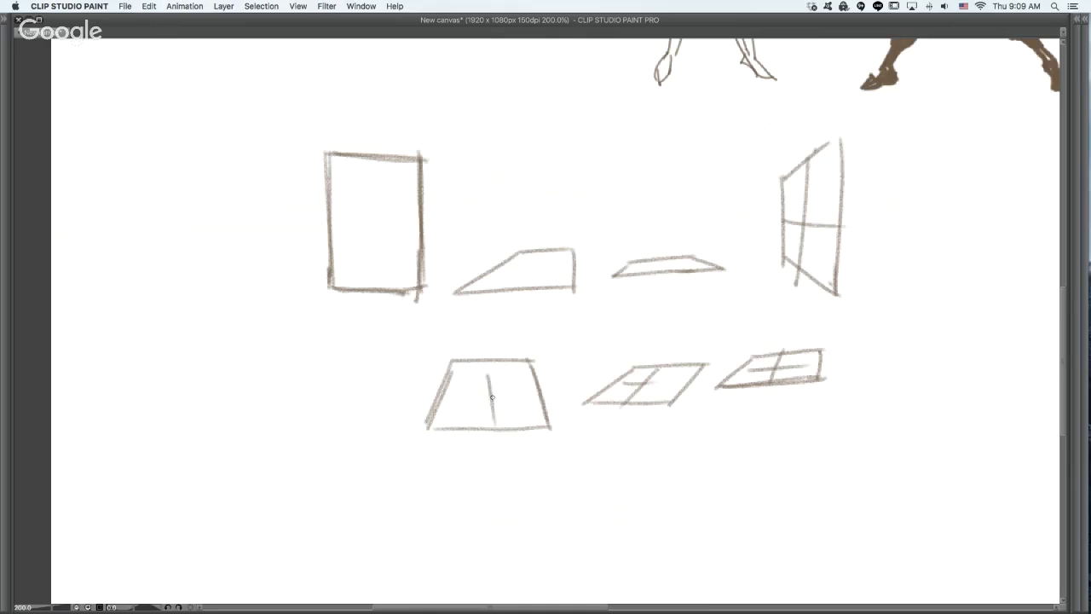
pyautogui.press('super+z')
pyautogui.moveTo(487, 372)
pyautogui.mouseDown()
pyautogui.moveTo(489, 421)
pyautogui.moveTo(504, 391)
pyautogui.mouseUp()
pyautogui.press('super+z')
# - Draw both corner-to-corner diagonals across the lower trapezoid to locate its perspective center, redrawing strokes that fall short
pyautogui.keyDown('super'); pyautogui.click(556, 347); pyautogui.keyUp('super')
pyautogui.moveTo(511, 426); pyautogui.dragTo(562, 345)
pyautogui.moveTo(343, 440); pyautogui.dragTo(542, 315)
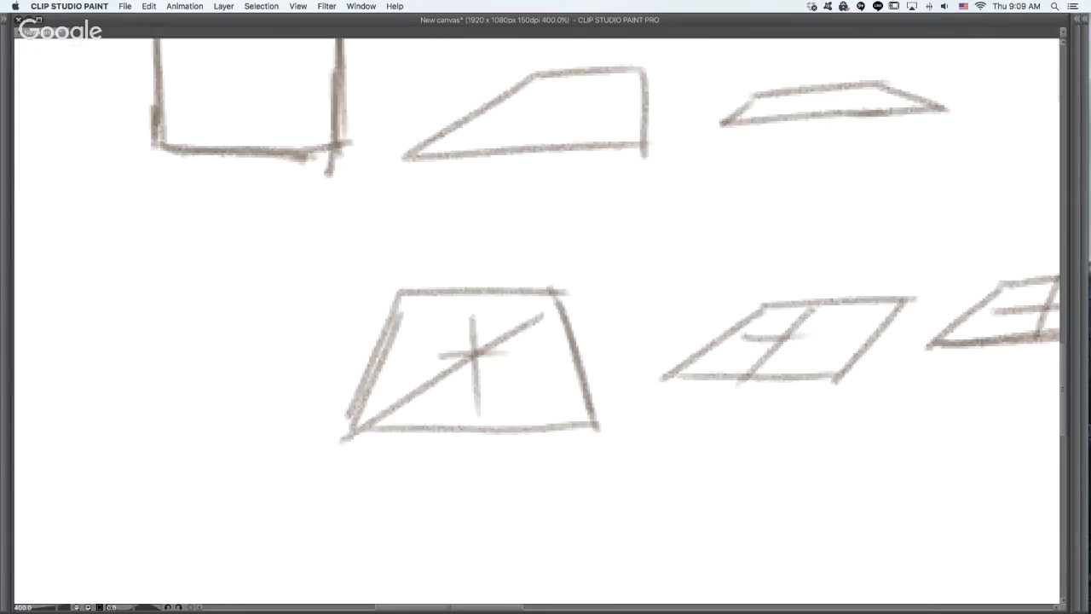
pyautogui.press('super+z')
pyautogui.moveTo(349, 434); pyautogui.dragTo(579, 285)
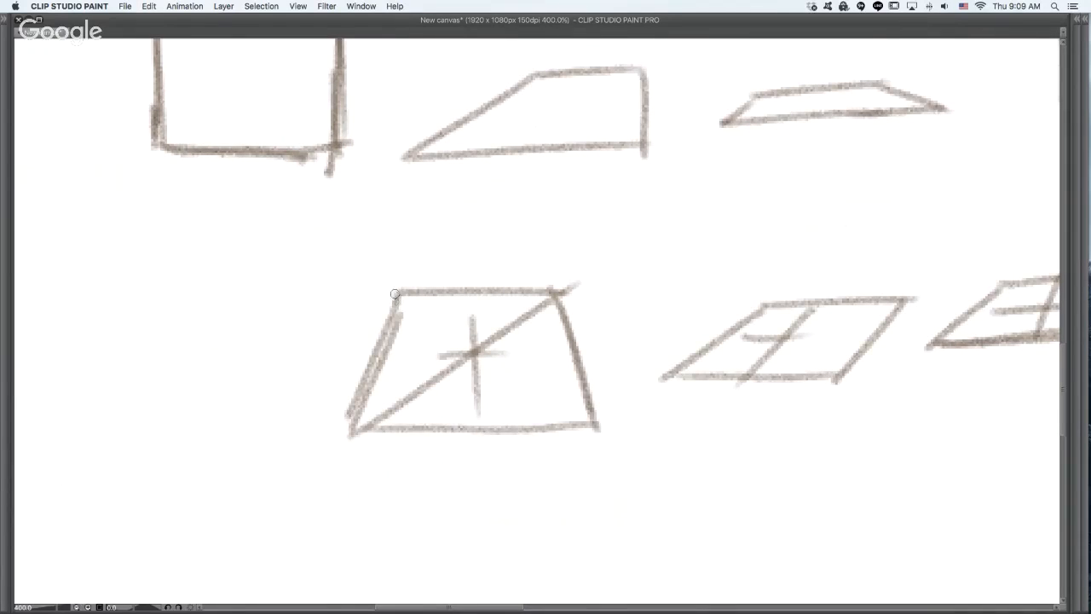
pyautogui.moveTo(395, 294); pyautogui.dragTo(567, 418)
pyautogui.press('super+z')
pyautogui.moveTo(393, 294); pyautogui.dragTo(623, 433)
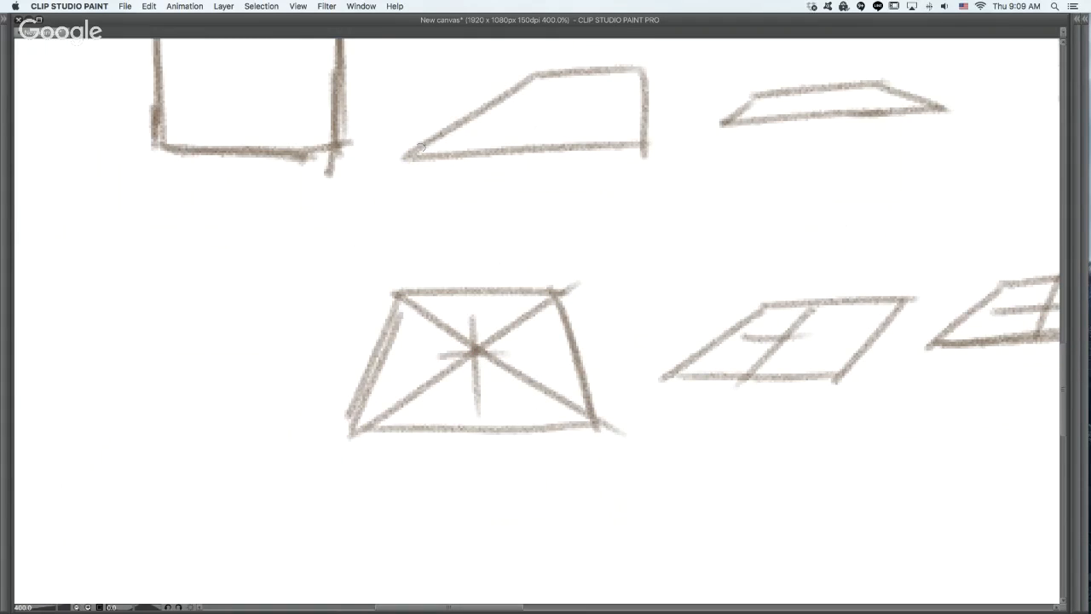
# - Draw both diagonals across the upper slanted trapezoid, redrawing the second one, and mark their crossing with a dot and a short horizontal line
pyautogui.moveTo(411, 154); pyautogui.dragTo(605, 74)
pyautogui.moveTo(534, 74); pyautogui.dragTo(646, 154)
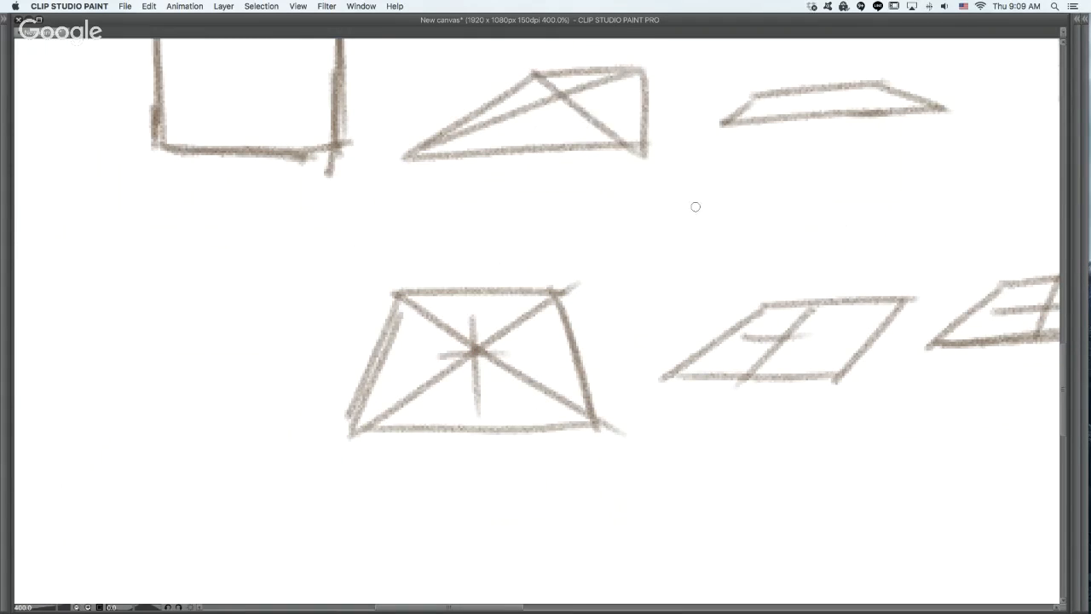
pyautogui.press('super+z')
pyautogui.moveTo(532, 73); pyautogui.dragTo(641, 137)
pyautogui.press('super+z')
pyautogui.moveTo(533, 73); pyautogui.dragTo(645, 152)
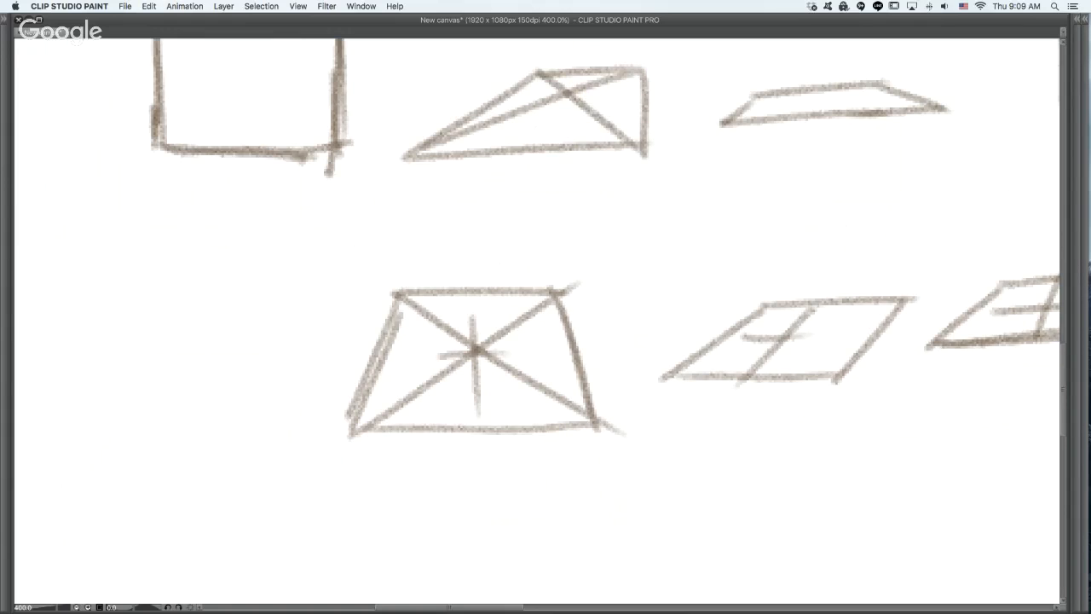
pyautogui.press('super+z')
pyautogui.moveTo(537, 73); pyautogui.dragTo(638, 134)
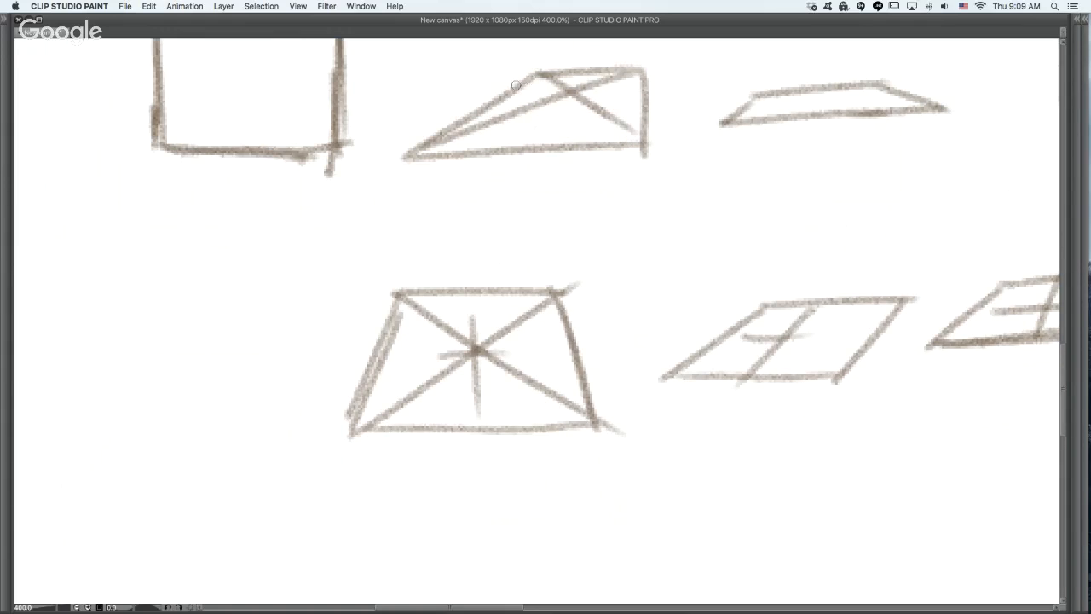
pyautogui.press('super+z')
pyautogui.moveTo(514, 84); pyautogui.dragTo(612, 89)
# - Add crossing lengthwise and widthwise center lines to the thin, flattened plane in the upper row
pyautogui.moveTo(753, 101); pyautogui.dragTo(919, 94)
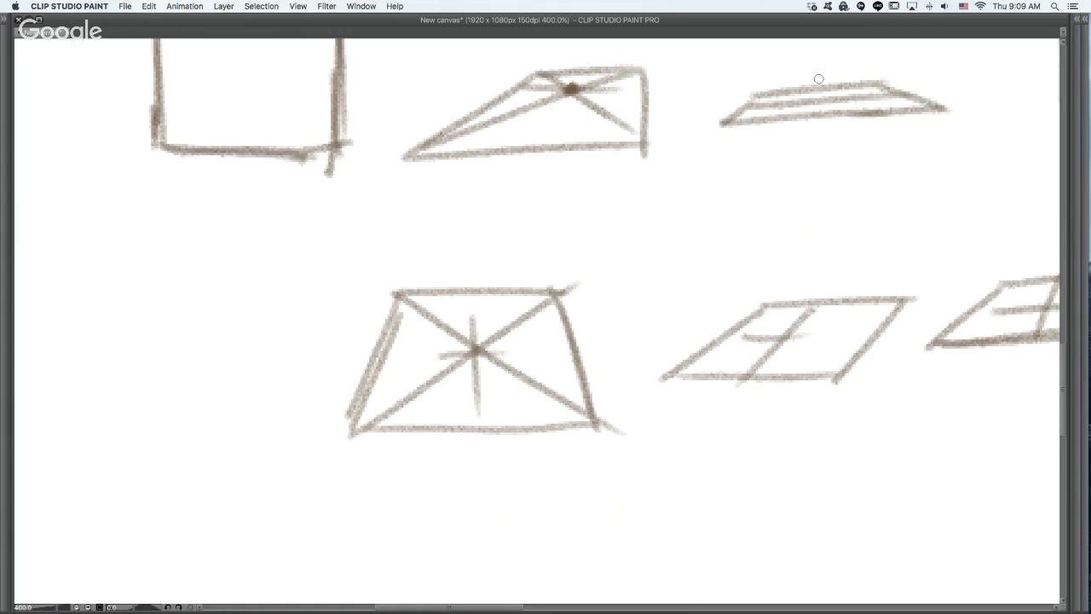
pyautogui.moveTo(818, 79); pyautogui.dragTo(831, 113)
pyautogui.press('super+z')
# - Draw a curved plane with sagging upper and lower edges in the blank area below the trapezoid, and add a vertical center line
pyautogui.moveTo(794, 355); pyautogui.dragTo(691, 328)
pyautogui.press('super+minus')
pyautogui.moveTo(936, 298); pyautogui.dragTo(649, 304)
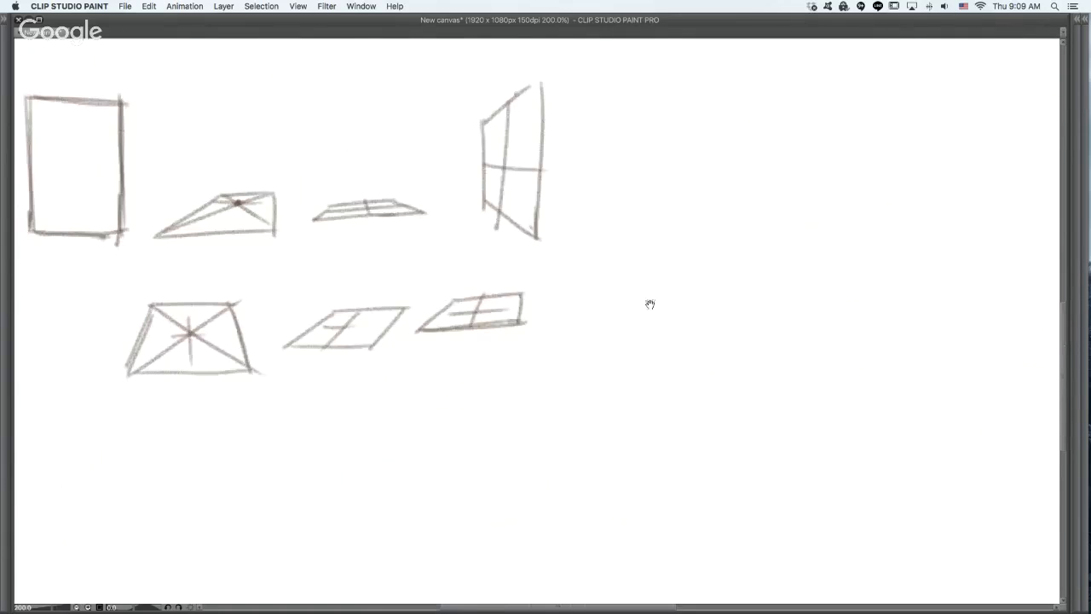
pyautogui.moveTo(224, 482)
pyautogui.mouseDown()
pyautogui.moveTo(609, 253)
pyautogui.moveTo(738, 275)
pyautogui.mouseUp()
pyautogui.moveTo(481, 345); pyautogui.dragTo(578, 284)
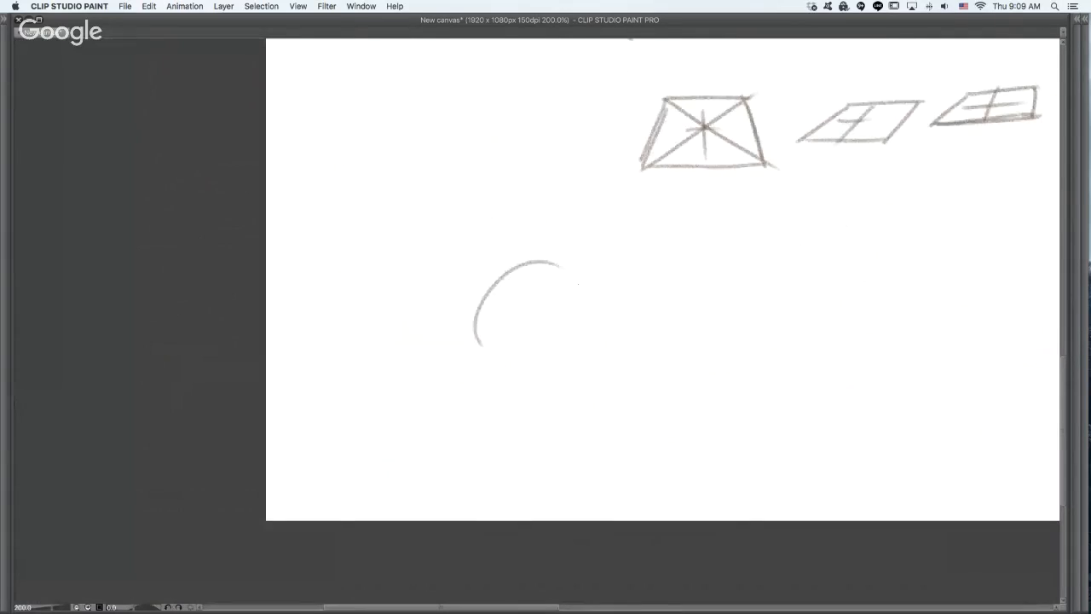
pyautogui.press('super+z')
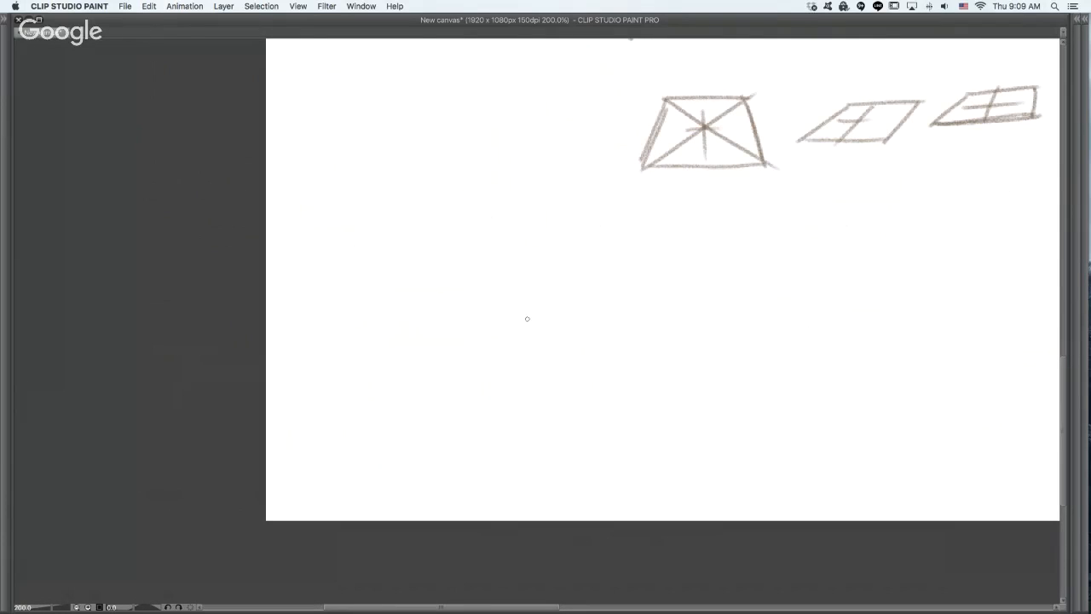
pyautogui.moveTo(463, 298); pyautogui.dragTo(563, 337)
pyautogui.press('super+z')
pyautogui.moveTo(463, 296); pyautogui.dragTo(577, 327)
pyautogui.moveTo(459, 169)
pyautogui.mouseDown()
pyautogui.moveTo(594, 249)
pyautogui.moveTo(572, 338)
pyautogui.mouseUp()
pyautogui.moveTo(452, 170); pyautogui.dragTo(462, 305)
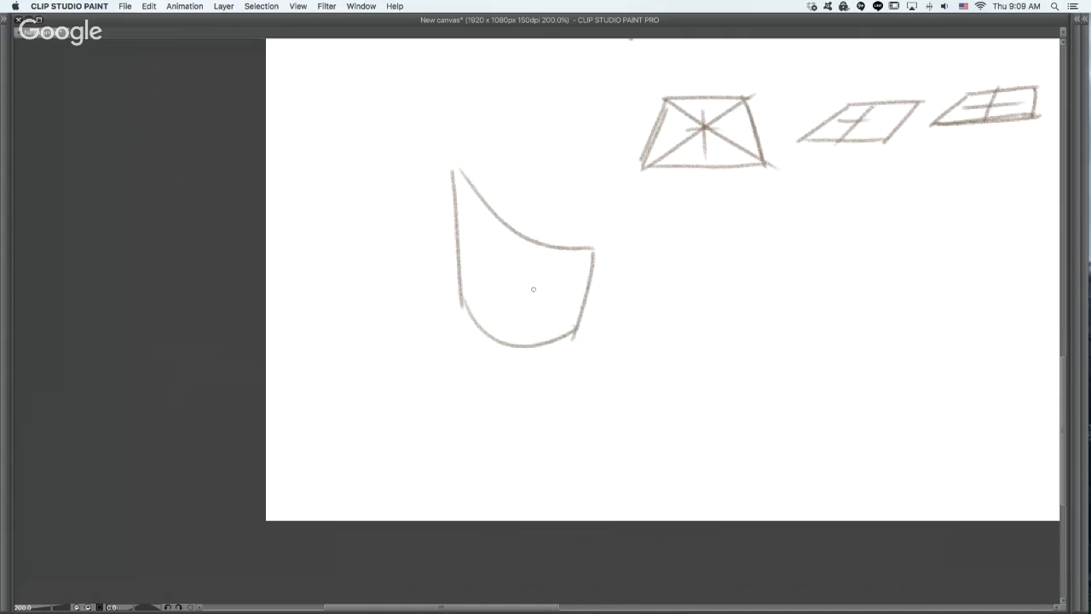
pyautogui.moveTo(456, 171)
pyautogui.mouseDown()
pyautogui.moveTo(458, 197)
pyautogui.moveTo(500, 228)
pyautogui.moveTo(498, 339)
pyautogui.mouseUp()
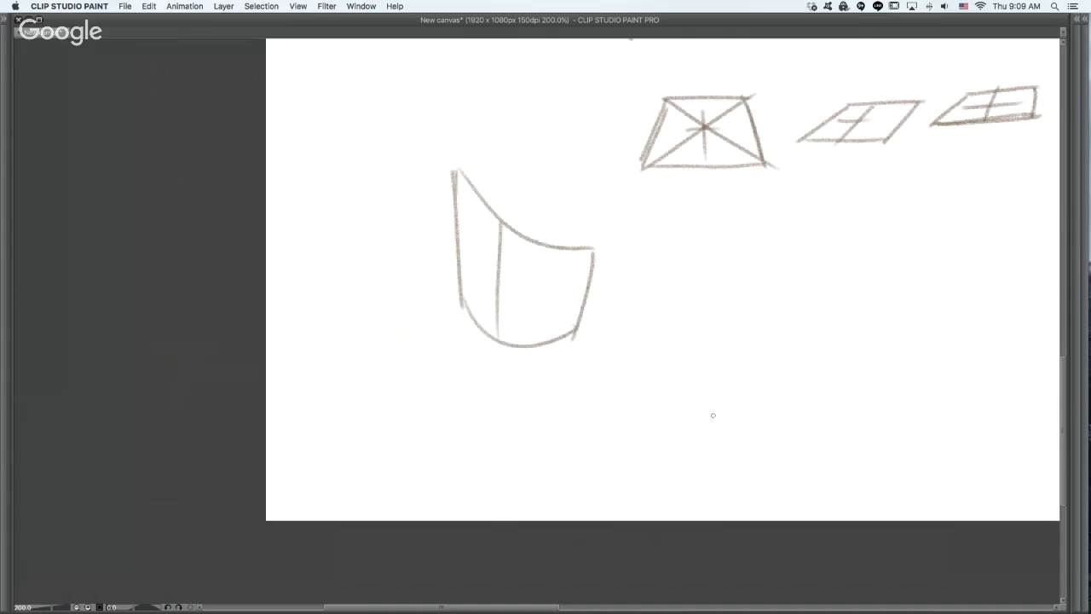
# - Draw a tall curved plane whose far edge curls back to show its inner face, and add a vertical center line
pyautogui.moveTo(727, 369); pyautogui.dragTo(796, 287)
pyautogui.press('super+z')
pyautogui.moveTo(710, 334); pyautogui.dragTo(796, 236)
pyautogui.press('super+z')
pyautogui.moveTo(700, 330)
pyautogui.mouseDown()
pyautogui.moveTo(772, 308)
pyautogui.moveTo(772, 421)
pyautogui.mouseUp()
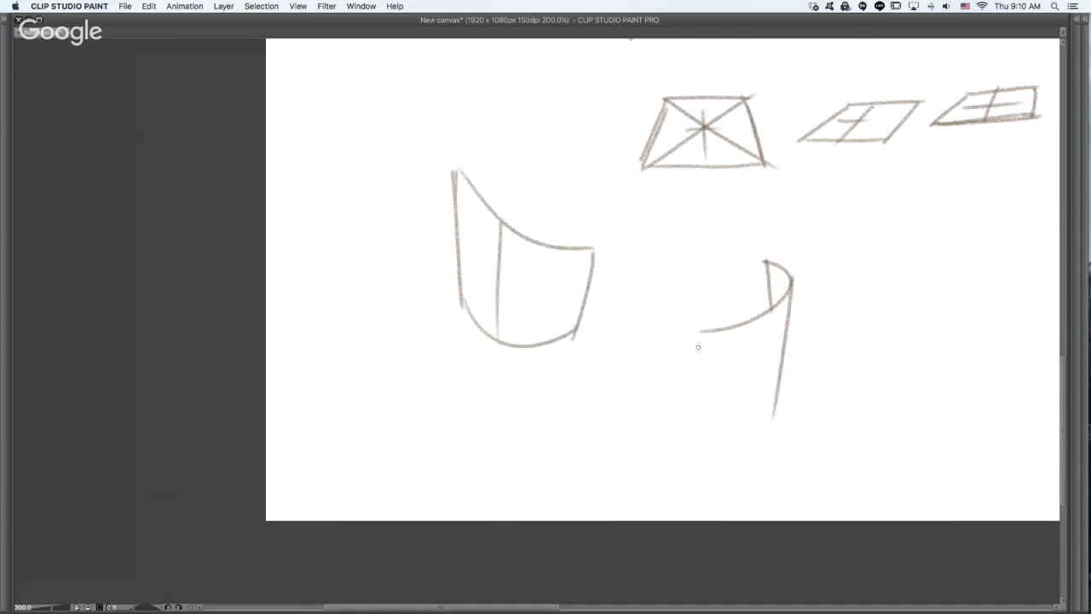
pyautogui.moveTo(701, 333)
pyautogui.mouseDown()
pyautogui.moveTo(733, 462)
pyautogui.moveTo(724, 455)
pyautogui.moveTo(774, 421)
pyautogui.mouseUp()
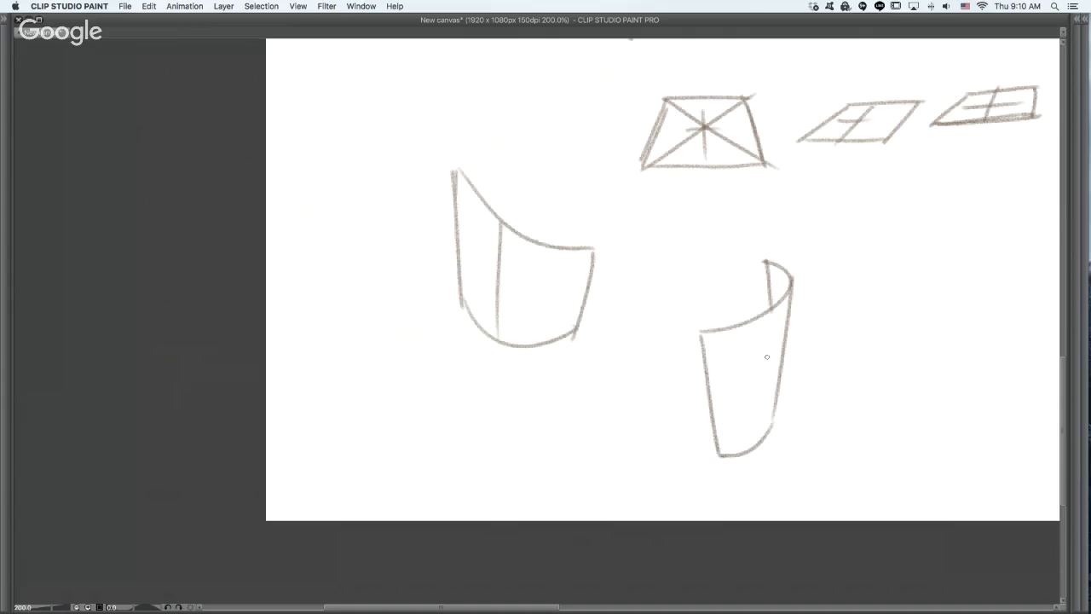
pyautogui.moveTo(765, 322); pyautogui.dragTo(754, 448)
# - Draw a third curved plane beside the curled one, with arched upper and lower edges and sides that narrow upward
pyautogui.hscroll(5, 810, 366)
pyautogui.scroll(-2, 811, 366)
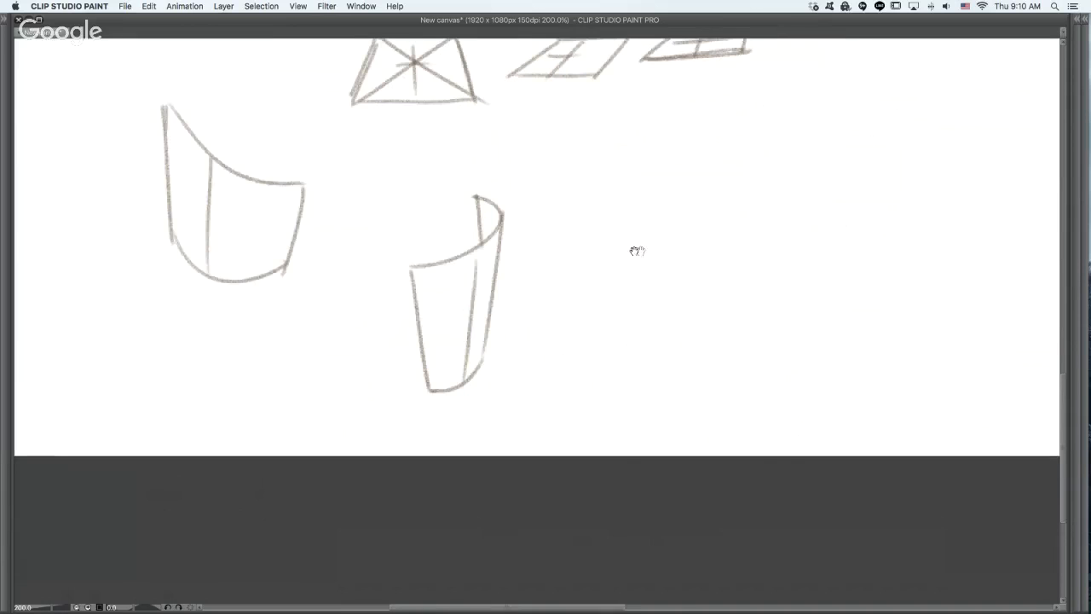
pyautogui.moveTo(694, 141); pyautogui.dragTo(605, 217)
pyautogui.press('super+z')
pyautogui.moveTo(655, 149)
pyautogui.mouseDown()
pyautogui.moveTo(628, 251)
pyautogui.moveTo(740, 254)
pyautogui.moveTo(692, 129)
pyautogui.moveTo(730, 139)
pyautogui.moveTo(741, 254)
pyautogui.mouseUp()
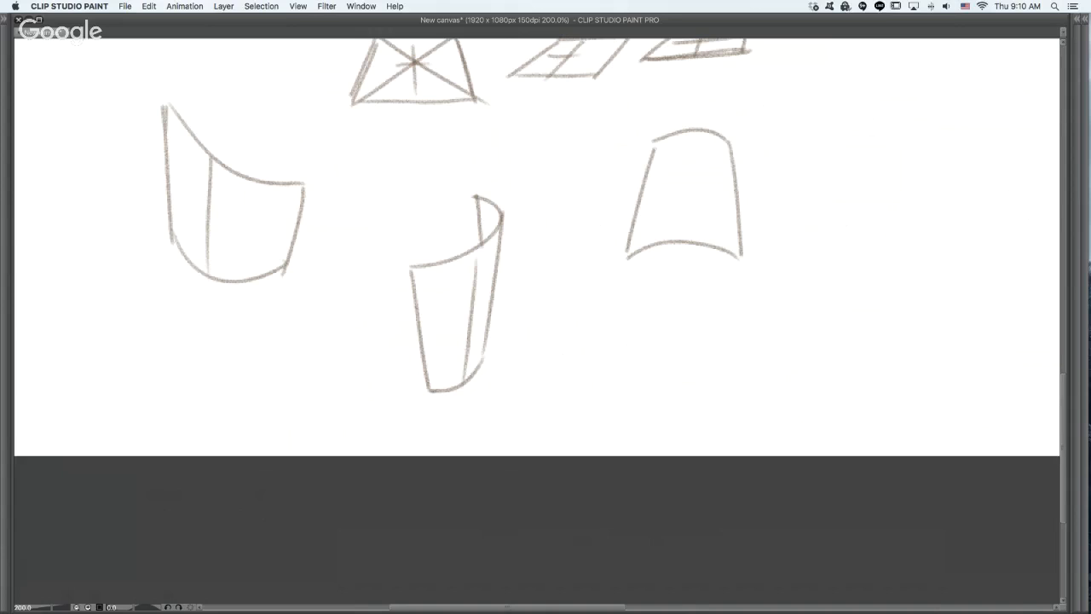
# - Add a vertical center line and a curved cross line to the arched plane
pyautogui.moveTo(696, 130); pyautogui.dragTo(694, 238)
pyautogui.press('super+z')
pyautogui.moveTo(694, 132); pyautogui.dragTo(690, 231)
pyautogui.moveTo(664, 174); pyautogui.dragTo(722, 169)
# - Try a curved cross line on the curled plane, undo it, and shade the plane's small inner face with hatching
pyautogui.moveTo(442, 320); pyautogui.dragTo(496, 281)
pyautogui.press('super+z')
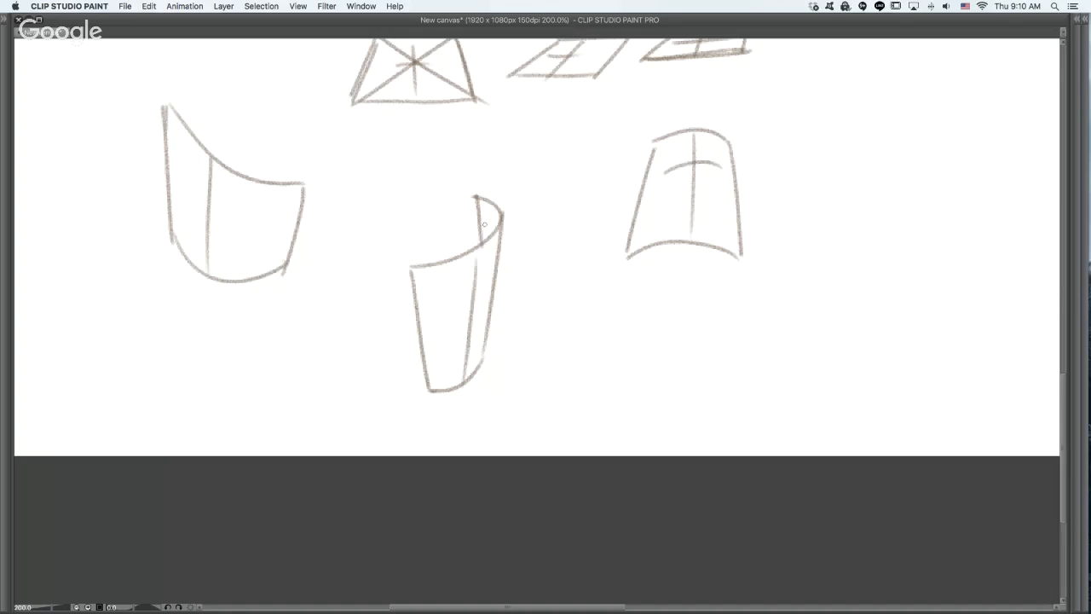
pyautogui.moveTo(480, 203); pyautogui.dragTo(492, 230)
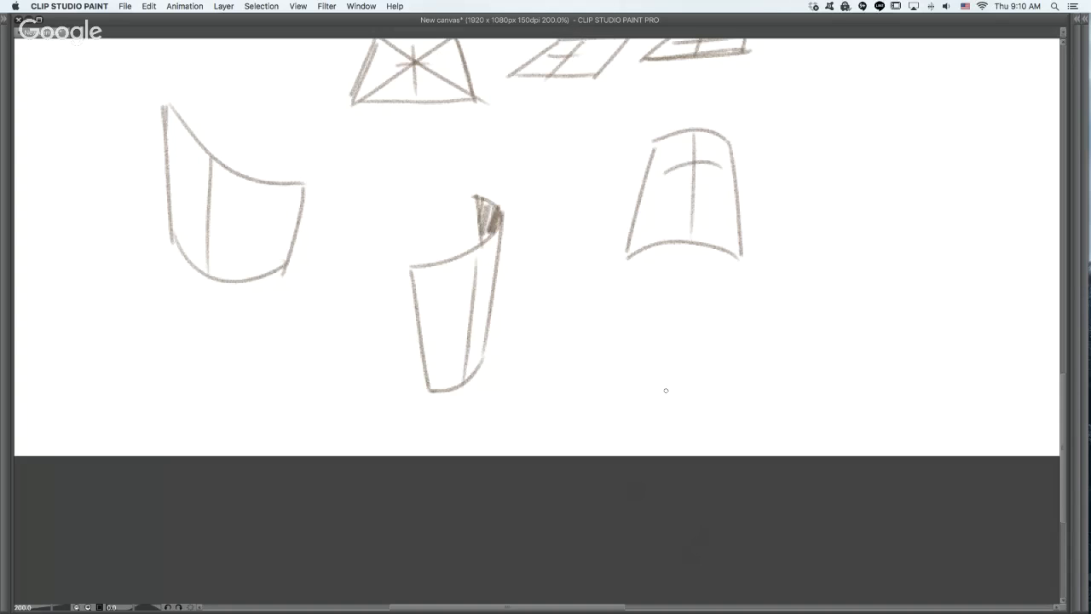
# - Add a curved cross line to the first curved plane at the far left of the row
pyautogui.moveTo(179, 196); pyautogui.dragTo(254, 225)
pyautogui.moveTo(738, 389)
pyautogui.mouseDown()
pyautogui.moveTo(640, 410)
pyautogui.moveTo(631, 383)
pyautogui.moveTo(517, 338)
pyautogui.mouseUp()
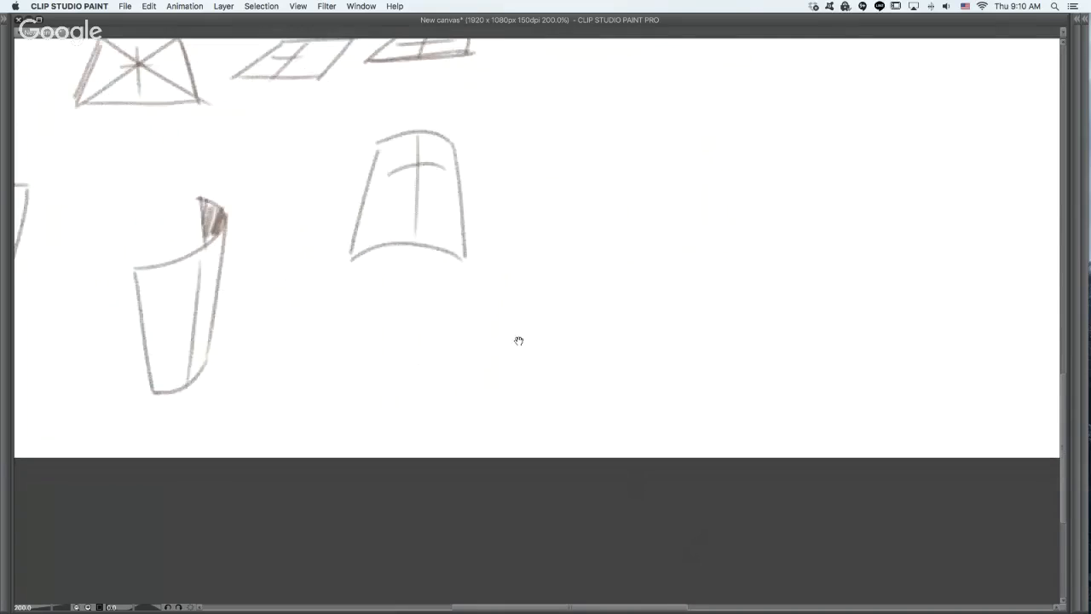
pyautogui.moveTo(498, 293)
pyautogui.mouseDown()
pyautogui.moveTo(576, 338)
pyautogui.moveTo(646, 329)
pyautogui.mouseUp()
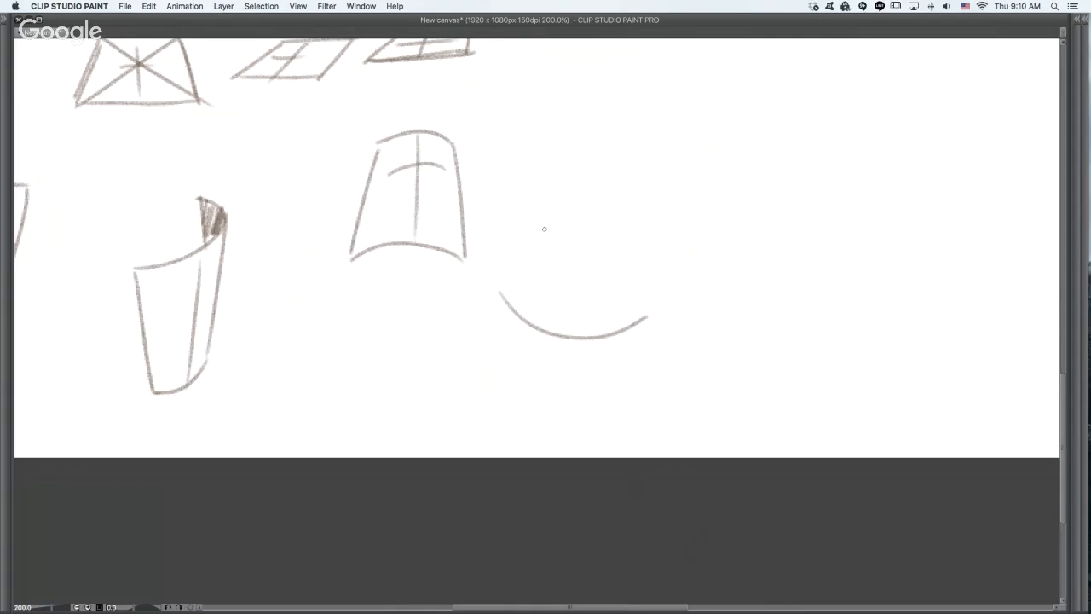
pyautogui.moveTo(541, 225); pyautogui.dragTo(656, 268)
pyautogui.press('super+z')
pyautogui.press('super+z')
pyautogui.moveTo(547, 184)
pyautogui.mouseDown()
pyautogui.moveTo(557, 206)
pyautogui.moveTo(621, 251)
pyautogui.mouseUp()
pyautogui.press('super+z')
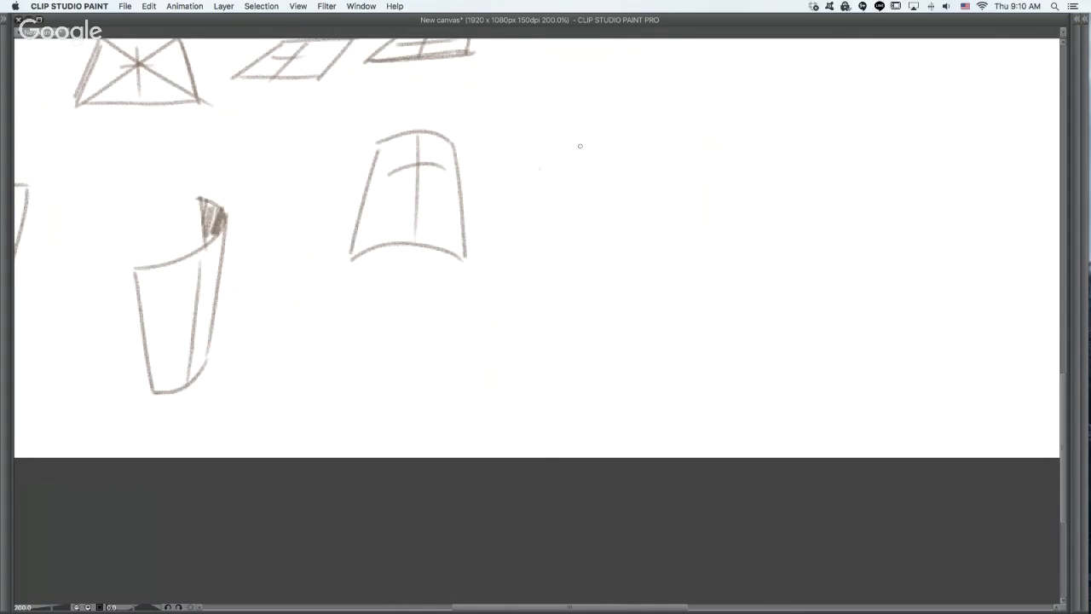
pyautogui.moveTo(579, 148); pyautogui.dragTo(685, 249)
pyautogui.press('super+z')
pyautogui.moveTo(573, 149); pyautogui.dragTo(682, 241)
pyautogui.press('super+z')
# - Draw a tall curved plane beside the arched one, with its far edge curling over to a hatched inner face
pyautogui.moveTo(571, 186)
pyautogui.mouseDown()
pyautogui.moveTo(685, 249)
pyautogui.moveTo(546, 232)
pyautogui.moveTo(720, 278)
pyautogui.mouseUp()
pyautogui.press('super+z')
pyautogui.moveTo(576, 177); pyautogui.dragTo(562, 248)
pyautogui.moveTo(538, 189)
pyautogui.mouseDown()
pyautogui.moveTo(533, 384)
pyautogui.moveTo(615, 425)
pyautogui.mouseUp()
pyautogui.moveTo(658, 286); pyautogui.dragTo(618, 426)
pyautogui.moveTo(542, 212)
pyautogui.mouseDown()
pyautogui.moveTo(541, 181)
pyautogui.moveTo(570, 183)
pyautogui.mouseUp()
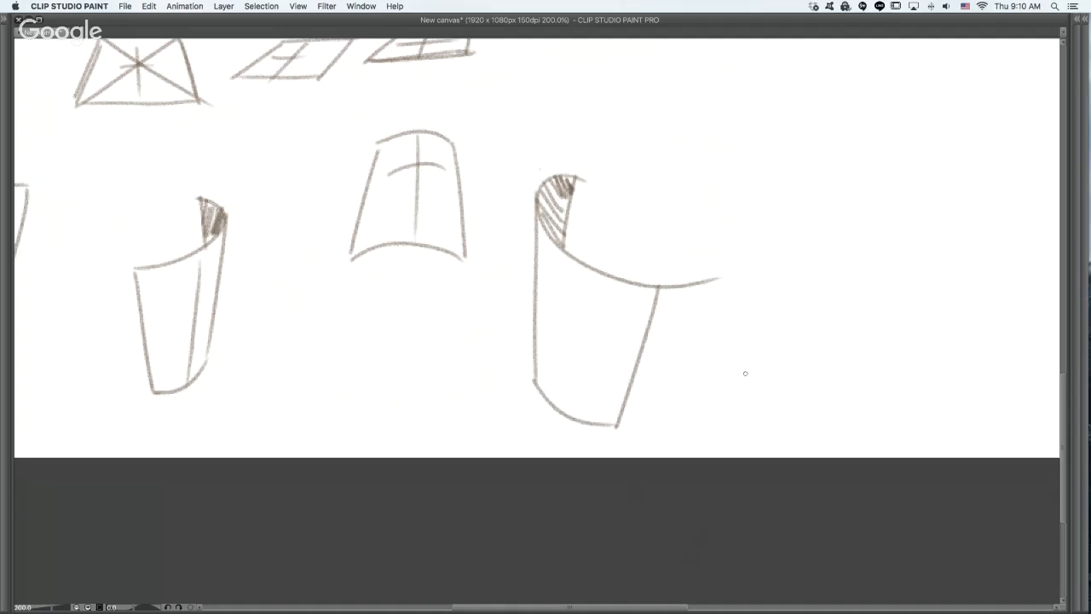
# - Erase the part of the upper edge that overshoots the side of the tall curled plane
pyautogui.press('e')
pyautogui.moveTo(706, 287)
pyautogui.mouseDown()
pyautogui.moveTo(696, 292)
pyautogui.moveTo(708, 278)
pyautogui.moveTo(670, 275)
pyautogui.mouseUp()
pyautogui.click(767, 335)
pyautogui.moveTo(764, 361)
pyautogui.mouseDown()
pyautogui.moveTo(711, 416)
pyautogui.moveTo(578, 446)
pyautogui.mouseUp()
pyautogui.moveTo(647, 341); pyautogui.dragTo(673, 277)
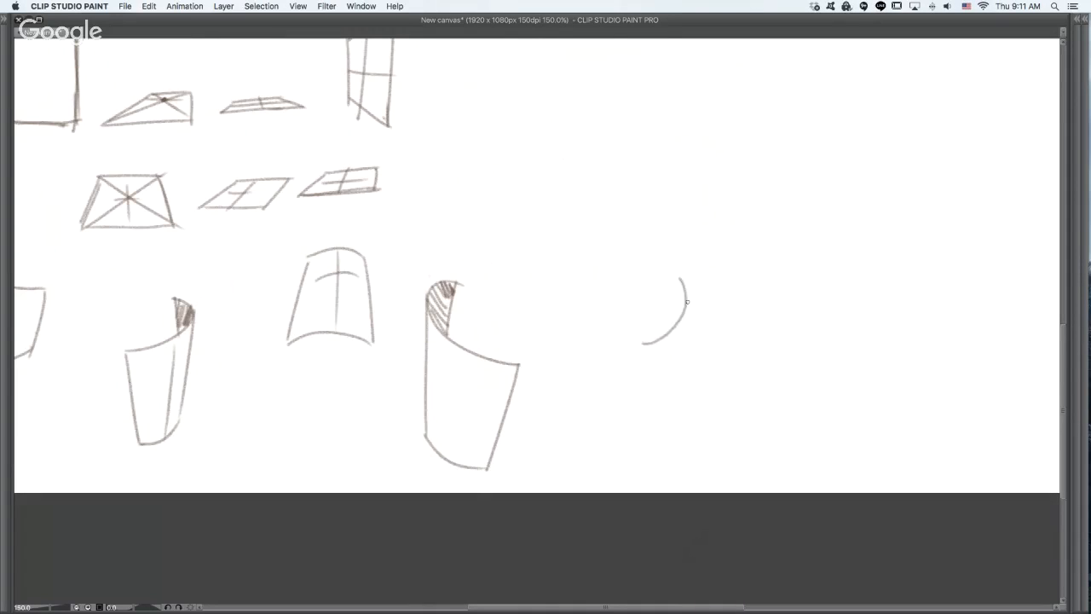
pyautogui.hotkey('ctrl', 'z')
pyautogui.moveTo(653, 333); pyautogui.dragTo(640, 264)
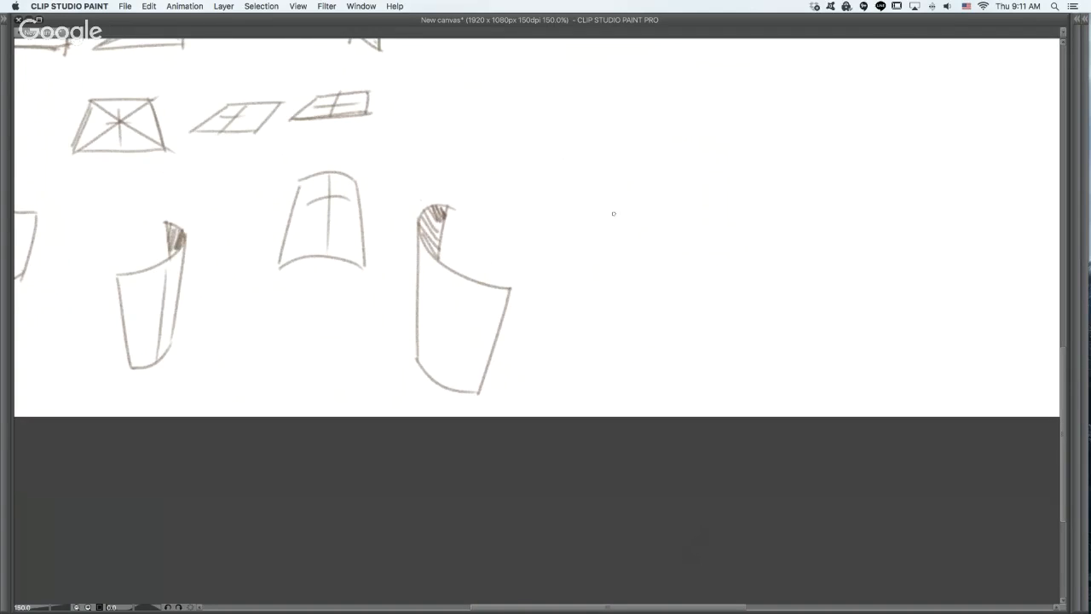
pyautogui.moveTo(568, 349)
pyautogui.mouseDown()
pyautogui.moveTo(767, 441)
pyautogui.moveTo(632, 396)
pyautogui.moveTo(503, 427)
pyautogui.mouseUp()
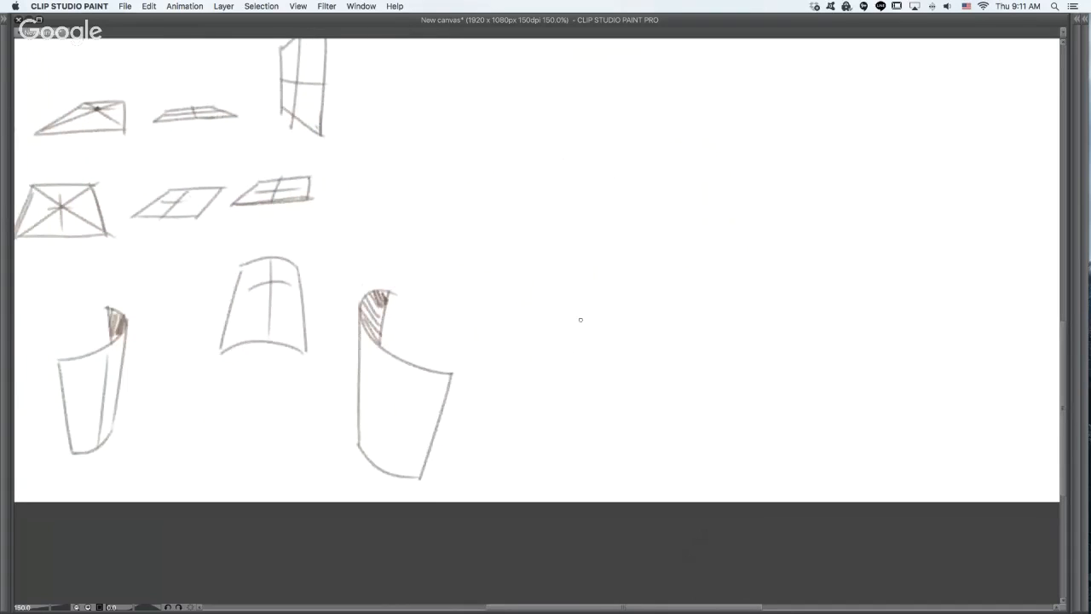
pyautogui.moveTo(567, 305); pyautogui.dragTo(680, 336)
pyautogui.press('super+z')
# - Draw a shallow crescent-shaped plane beside the tall curled one, with two sagging arcs joined by a short slanted side
pyautogui.moveTo(555, 300); pyautogui.dragTo(652, 339)
pyautogui.moveTo(551, 297)
pyautogui.mouseDown()
pyautogui.moveTo(583, 370)
pyautogui.moveTo(571, 351)
pyautogui.moveTo(583, 366)
pyautogui.moveTo(655, 370)
pyautogui.mouseUp()
pyautogui.press('super+z')
pyautogui.moveTo(570, 350)
pyautogui.mouseDown()
pyautogui.moveTo(638, 376)
pyautogui.moveTo(680, 328)
pyautogui.mouseUp()
pyautogui.press('super+z')
pyautogui.moveTo(639, 372); pyautogui.dragTo(680, 311)
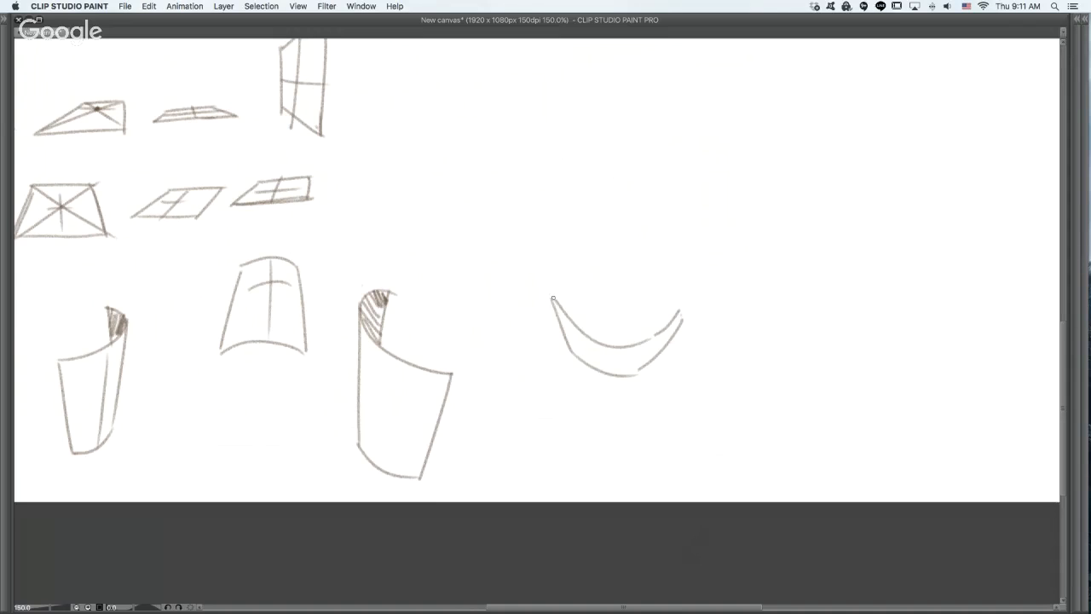
pyautogui.moveTo(553, 299); pyautogui.dragTo(568, 349)
# - Draw the sagging main arc of a wide boat-shaped plane below and beside the crescent, undoing the unwanted end strokes
pyautogui.hscroll(3, 770, 395)
pyautogui.scroll(-2, 770, 395)
pyautogui.moveTo(594, 330); pyautogui.dragTo(712, 350)
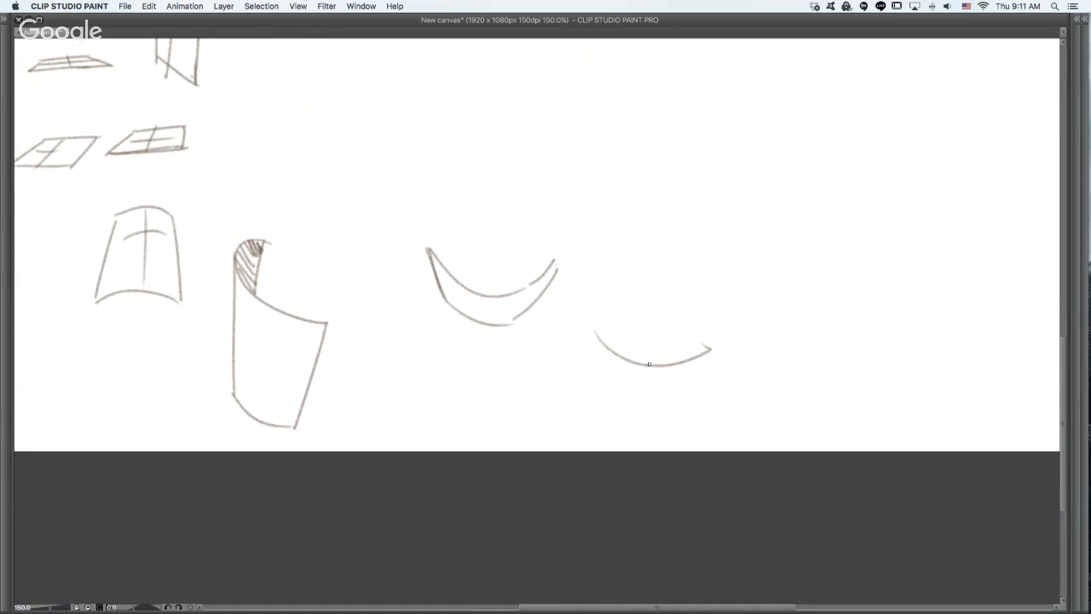
pyautogui.moveTo(594, 330); pyautogui.dragTo(618, 363)
pyautogui.press('super+z')
pyautogui.moveTo(711, 349); pyautogui.dragTo(730, 329)
pyautogui.press('super+z')
pyautogui.press('super+z')
pyautogui.moveTo(590, 319)
pyautogui.mouseDown()
pyautogui.moveTo(606, 355)
pyautogui.moveTo(604, 342)
pyautogui.mouseUp()
# - Add upturned pointed ends and a lower edge to the boat-shaped plane
pyautogui.press('super+z')
pyautogui.moveTo(584, 300)
pyautogui.mouseDown()
pyautogui.moveTo(618, 329)
pyautogui.moveTo(637, 366)
pyautogui.mouseUp()
pyautogui.moveTo(711, 347); pyautogui.dragTo(718, 370)
pyautogui.moveTo(641, 373); pyautogui.dragTo(729, 364)
pyautogui.press('super+z')
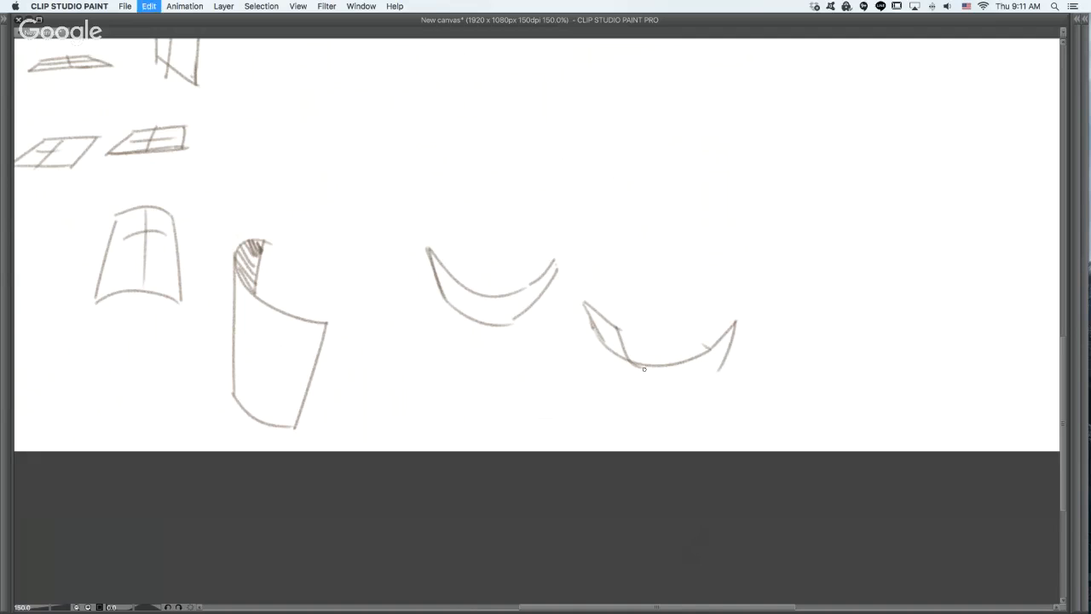
pyautogui.moveTo(637, 373); pyautogui.dragTo(735, 365)
pyautogui.press('super+z')
pyautogui.moveTo(638, 369)
pyautogui.mouseDown()
pyautogui.moveTo(716, 374)
pyautogui.moveTo(732, 363)
pyautogui.mouseUp()
# - Reinforce the lower curve of the boat-shaped plane and hatch the face at its near pointed end
pyautogui.moveTo(605, 344); pyautogui.dragTo(660, 371)
pyautogui.moveTo(590, 307); pyautogui.dragTo(616, 356)
pyautogui.moveTo(612, 325); pyautogui.dragTo(638, 366)
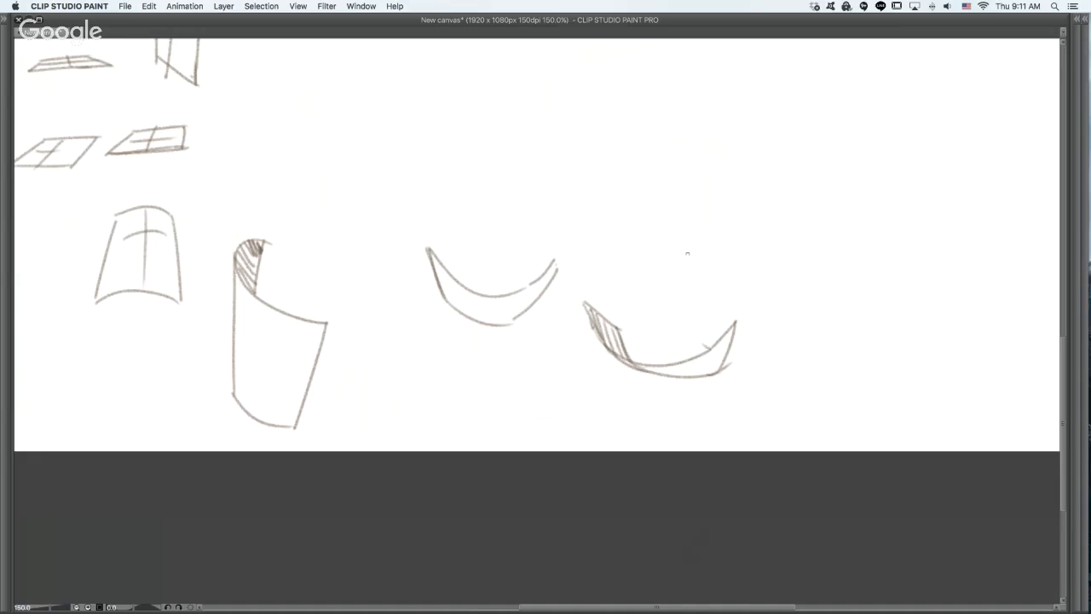
# - Draw a tilted arched plane above the crescents, with slanted sides and a small shaded underside at one lower corner
pyautogui.moveTo(639, 333)
pyautogui.mouseDown()
pyautogui.moveTo(857, 340)
pyautogui.moveTo(844, 346)
pyautogui.mouseUp()
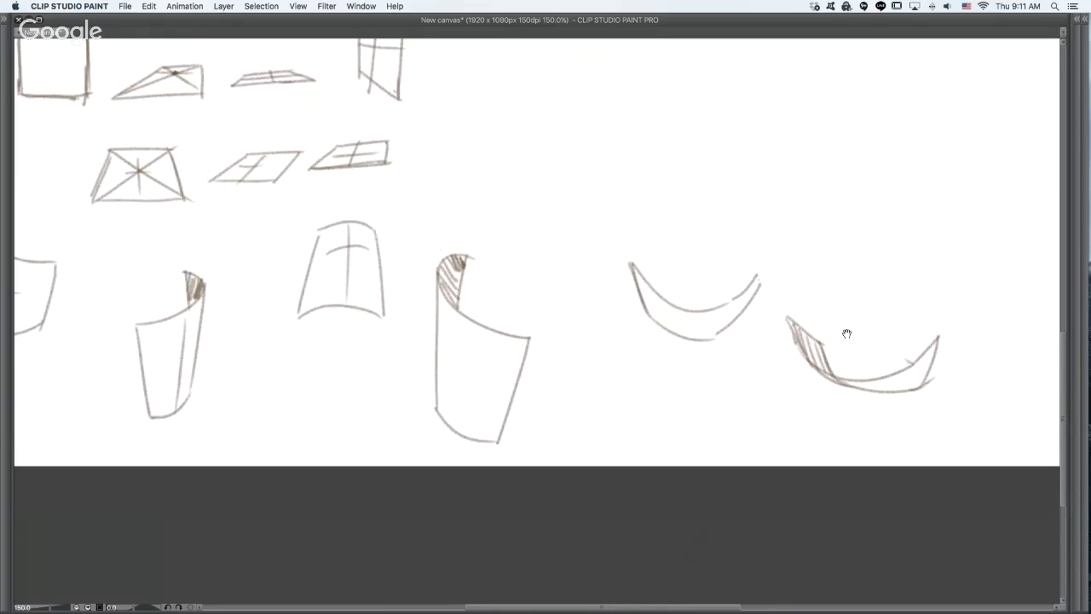
pyautogui.moveTo(629, 170)
pyautogui.mouseDown()
pyautogui.moveTo(725, 176)
pyautogui.moveTo(726, 204)
pyautogui.mouseUp()
pyautogui.press('super+z')
pyautogui.press('super+z')
pyautogui.moveTo(751, 138); pyautogui.dragTo(800, 160)
pyautogui.moveTo(740, 136)
pyautogui.mouseDown()
pyautogui.moveTo(692, 225)
pyautogui.moveTo(747, 216)
pyautogui.moveTo(791, 266)
pyautogui.moveTo(717, 199)
pyautogui.mouseUp()
pyautogui.press('super+z')
pyautogui.moveTo(801, 158); pyautogui.dragTo(807, 252)
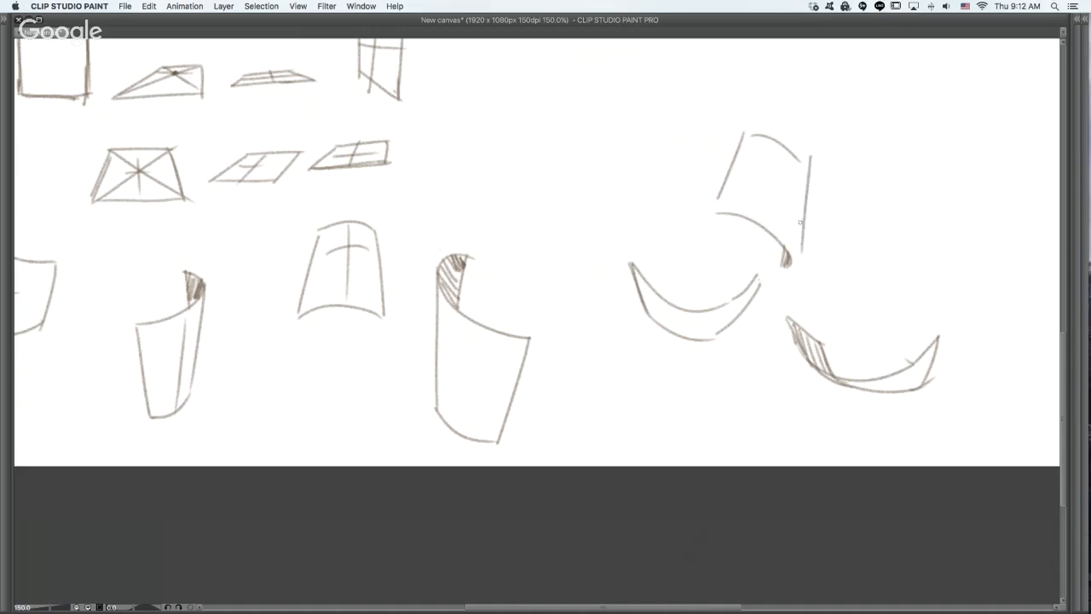
pyautogui.press('super+z')
pyautogui.moveTo(800, 160); pyautogui.dragTo(791, 277)
pyautogui.moveTo(490, 147); pyautogui.dragTo(564, 191)
pyautogui.press('super+z')
pyautogui.moveTo(486, 142); pyautogui.dragTo(560, 188)
pyautogui.moveTo(489, 142)
pyautogui.mouseDown()
pyautogui.moveTo(509, 185)
pyautogui.moveTo(577, 212)
pyautogui.mouseUp()
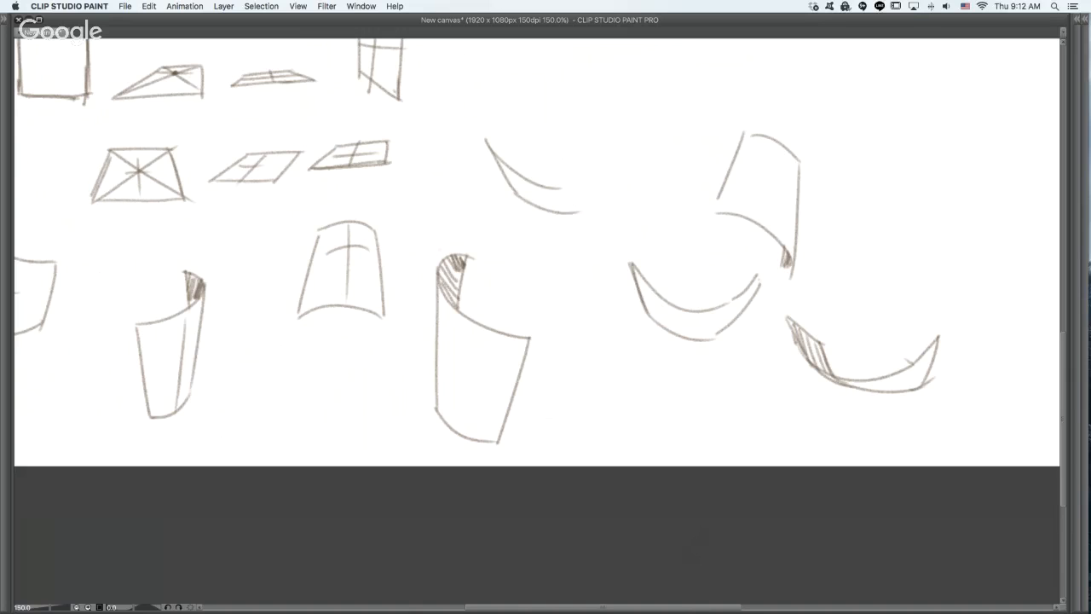
pyautogui.press('super+z')
pyautogui.press('super+z')
# - Draw a concave plane above the tall curled one, with two sagging arcs, a long slanted side and a short vertical side
pyautogui.moveTo(482, 137)
pyautogui.mouseDown()
pyautogui.moveTo(520, 215)
pyautogui.moveTo(594, 232)
pyautogui.mouseUp()
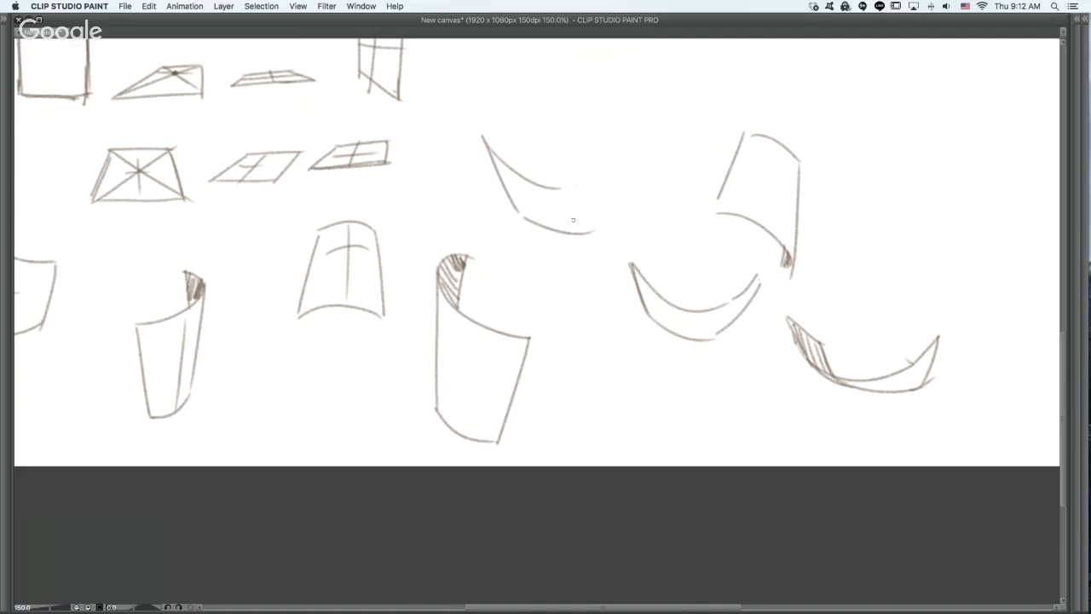
pyautogui.press('super+z')
pyautogui.moveTo(517, 208)
pyautogui.mouseDown()
pyautogui.moveTo(579, 241)
pyautogui.moveTo(561, 234)
pyautogui.moveTo(588, 228)
pyautogui.moveTo(606, 185)
pyautogui.mouseUp()
pyautogui.press('super+z')
pyautogui.press('super+z')
pyautogui.moveTo(576, 229)
pyautogui.mouseDown()
pyautogui.moveTo(616, 171)
pyautogui.moveTo(567, 233)
pyautogui.mouseUp()
# - Draw a narrow, slightly leaning curved plane above the concave one, with a small hatched curl at its top
pyautogui.press('super+z')
pyautogui.press('super+z')
pyautogui.moveTo(587, 67); pyautogui.dragTo(632, 164)
pyautogui.press('super+z')
pyautogui.press('super+z')
pyautogui.moveTo(587, 72)
pyautogui.mouseDown()
pyautogui.moveTo(601, 146)
pyautogui.moveTo(639, 164)
pyautogui.mouseUp()
pyautogui.moveTo(586, 67)
pyautogui.mouseDown()
pyautogui.moveTo(613, 79)
pyautogui.moveTo(602, 44)
pyautogui.moveTo(597, 70)
pyautogui.moveTo(590, 61)
pyautogui.mouseUp()
pyautogui.moveTo(596, 42)
pyautogui.mouseDown()
pyautogui.moveTo(594, 62)
pyautogui.moveTo(616, 80)
pyautogui.moveTo(617, 68)
pyautogui.mouseUp()
pyautogui.moveTo(612, 71)
pyautogui.mouseDown()
pyautogui.moveTo(629, 186)
pyautogui.moveTo(629, 172)
pyautogui.mouseUp()
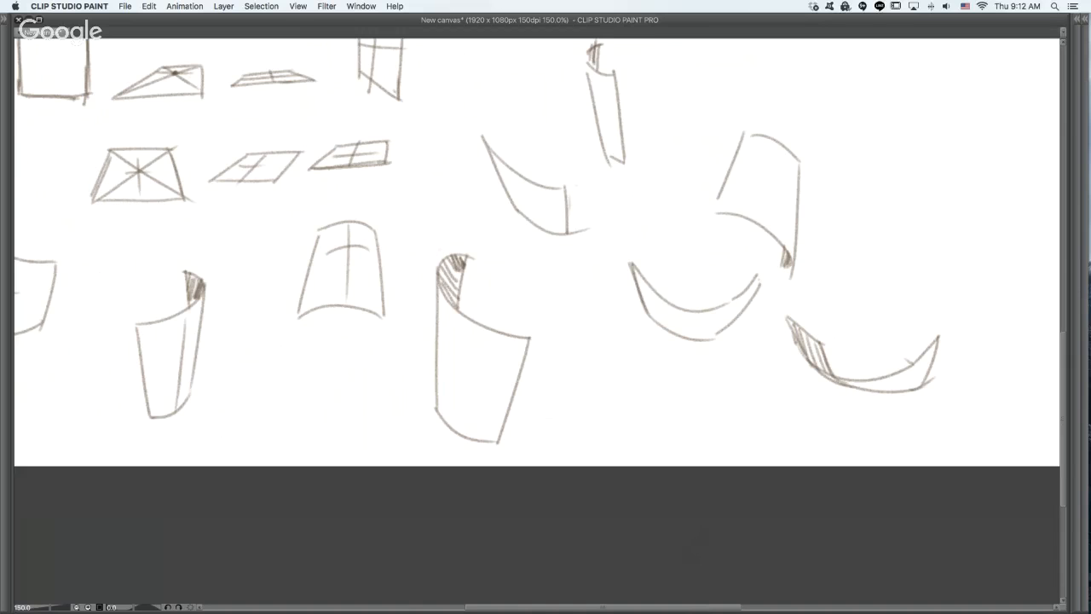
# - Draw an arched plane beside the brown silhouette figure, with curved upper and lower edges and a hatched lower corner
pyautogui.moveTo(784, 275)
pyautogui.mouseDown()
pyautogui.moveTo(669, 295)
pyautogui.moveTo(782, 313)
pyautogui.mouseUp()
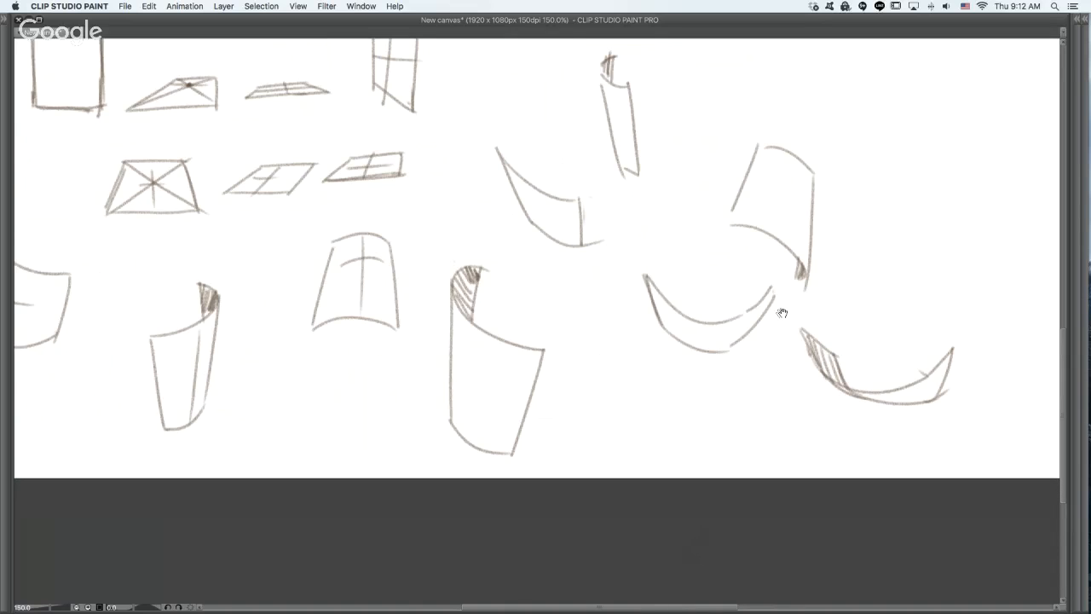
pyautogui.scroll(-2, 692, 384)
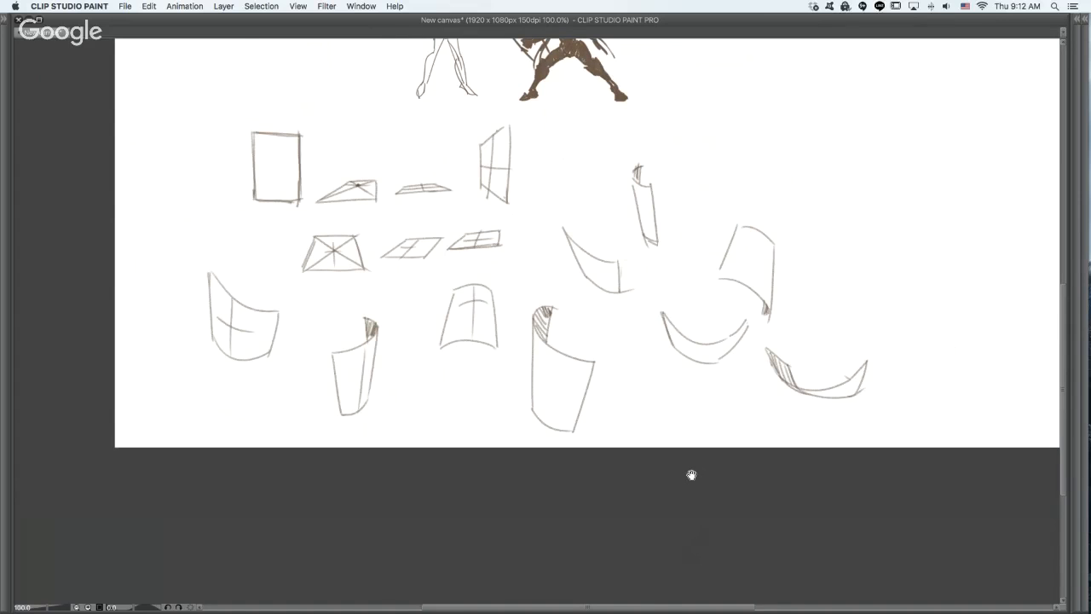
pyautogui.moveTo(745, 386); pyautogui.dragTo(711, 563)
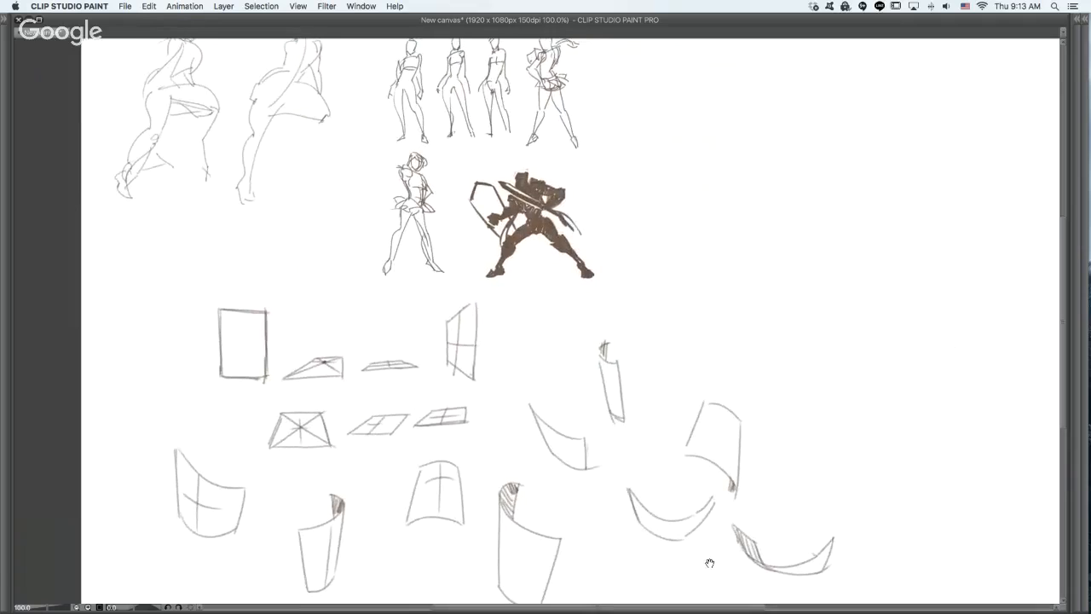
pyautogui.moveTo(710, 489); pyautogui.dragTo(578, 539)
pyautogui.moveTo(674, 334)
pyautogui.mouseDown()
pyautogui.moveTo(752, 183)
pyautogui.moveTo(629, 384)
pyautogui.moveTo(643, 343)
pyautogui.mouseUp()
pyautogui.moveTo(578, 239); pyautogui.dragTo(648, 251)
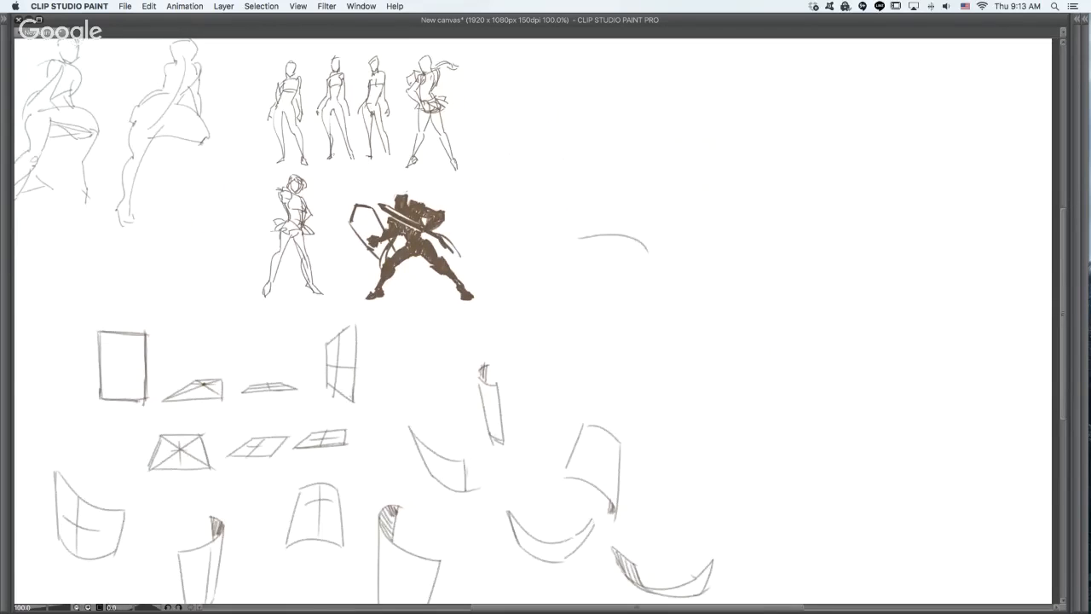
pyautogui.moveTo(577, 238)
pyautogui.mouseDown()
pyautogui.moveTo(573, 271)
pyautogui.moveTo(629, 339)
pyautogui.mouseUp()
pyautogui.moveTo(647, 256)
pyautogui.mouseDown()
pyautogui.moveTo(631, 343)
pyautogui.moveTo(618, 347)
pyautogui.moveTo(635, 348)
pyautogui.moveTo(626, 345)
pyautogui.mouseUp()
pyautogui.moveTo(621, 337); pyautogui.dragTo(630, 347)
# - Outline a long tilted arched plane in the empty area beyond the silhouette, with a curved back and a straight front edge
pyautogui.hscroll(5, 811, 202)
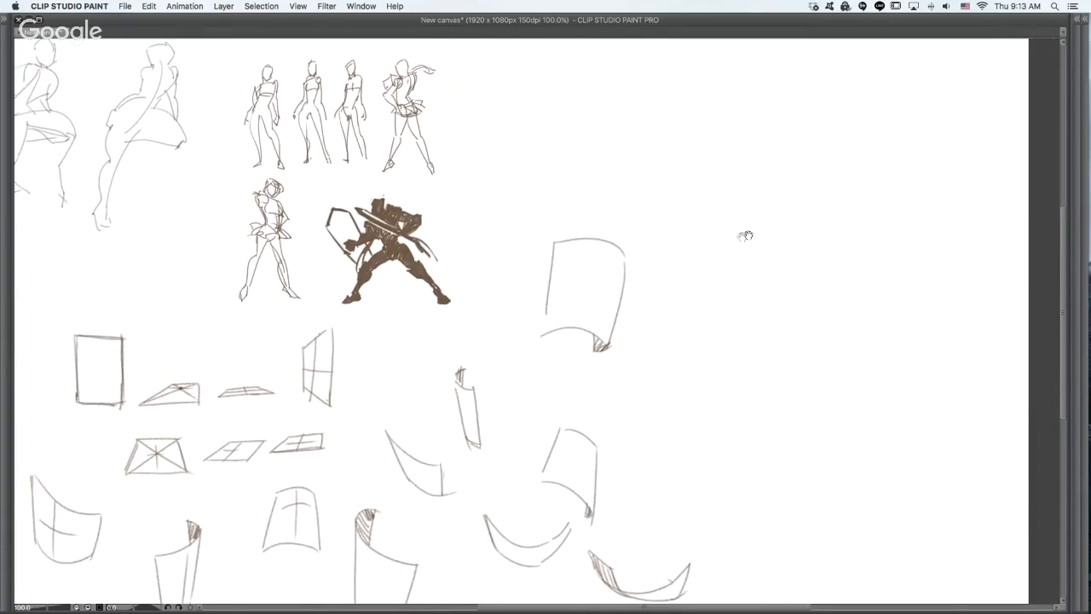
pyautogui.moveTo(595, 208)
pyautogui.mouseDown()
pyautogui.moveTo(629, 189)
pyautogui.moveTo(682, 257)
pyautogui.mouseUp()
pyautogui.moveTo(643, 185); pyautogui.dragTo(723, 251)
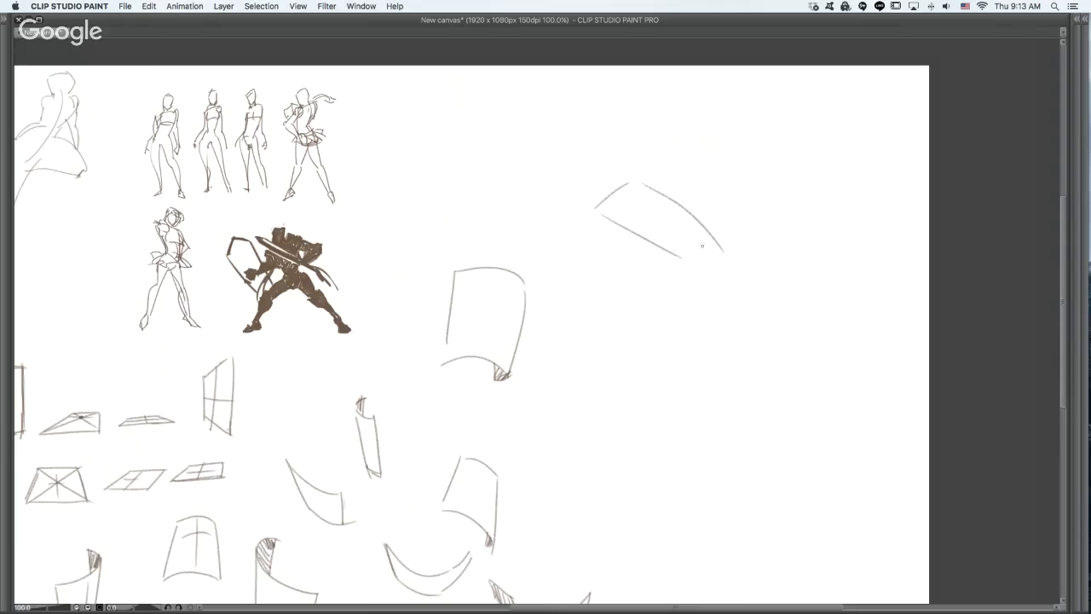
pyautogui.moveTo(621, 226); pyautogui.dragTo(609, 252)
pyautogui.moveTo(620, 247)
pyautogui.mouseDown()
pyautogui.moveTo(674, 281)
pyautogui.moveTo(711, 246)
pyautogui.moveTo(709, 286)
pyautogui.mouseUp()
pyautogui.press('super+z')
pyautogui.press('super+z')
# - Outline the underside of the long tilted plane and fill it with parallel hatching
pyautogui.moveTo(623, 228); pyautogui.dragTo(627, 254)
pyautogui.moveTo(638, 232)
pyautogui.mouseDown()
pyautogui.moveTo(632, 262)
pyautogui.moveTo(644, 260)
pyautogui.mouseUp()
pyautogui.moveTo(651, 271)
pyautogui.mouseDown()
pyautogui.moveTo(656, 250)
pyautogui.moveTo(665, 280)
pyautogui.mouseUp()
pyautogui.moveTo(667, 256); pyautogui.dragTo(673, 283)
pyautogui.moveTo(677, 261); pyautogui.dragTo(692, 284)
pyautogui.moveTo(695, 272); pyautogui.dragTo(707, 286)
pyautogui.moveTo(714, 278); pyautogui.dragTo(710, 253)
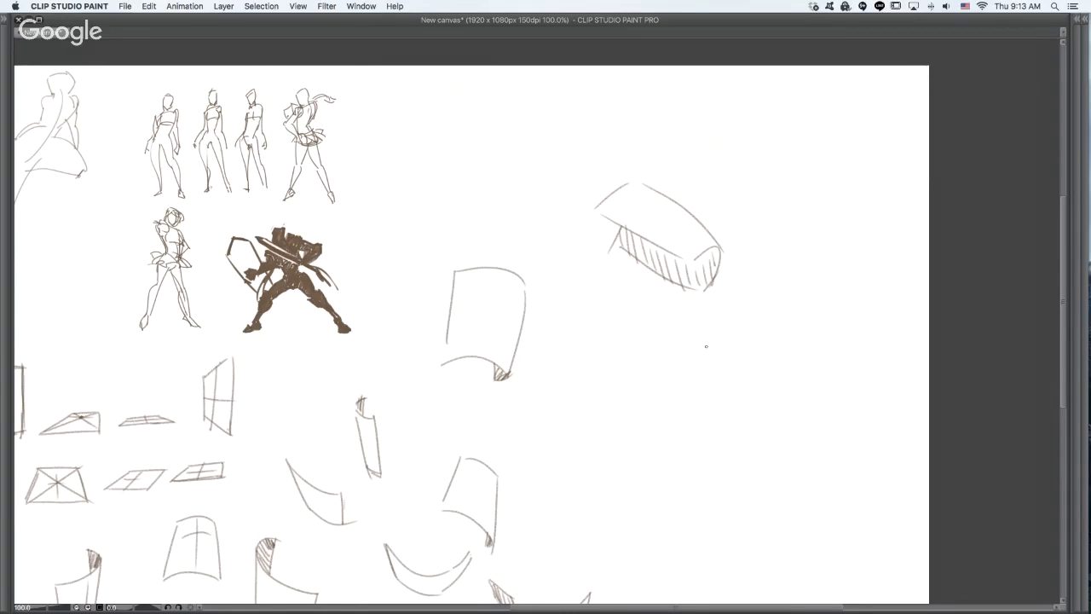
# - Draw a diagonal arched plane below the long tilted one, with a hatched inner face at its lower end
pyautogui.moveTo(706, 339)
pyautogui.mouseDown()
pyautogui.moveTo(682, 355)
pyautogui.moveTo(642, 398)
pyautogui.mouseUp()
pyautogui.press('super+z')
pyautogui.moveTo(641, 405)
pyautogui.mouseDown()
pyautogui.moveTo(644, 424)
pyautogui.moveTo(666, 426)
pyautogui.moveTo(682, 391)
pyautogui.moveTo(696, 396)
pyautogui.moveTo(632, 430)
pyautogui.moveTo(647, 448)
pyautogui.moveTo(673, 395)
pyautogui.moveTo(770, 342)
pyautogui.mouseUp()
pyautogui.press('super+z')
pyautogui.press('super+z')
pyautogui.moveTo(641, 409)
pyautogui.mouseDown()
pyautogui.moveTo(635, 443)
pyautogui.moveTo(665, 404)
pyautogui.moveTo(683, 329)
pyautogui.mouseUp()
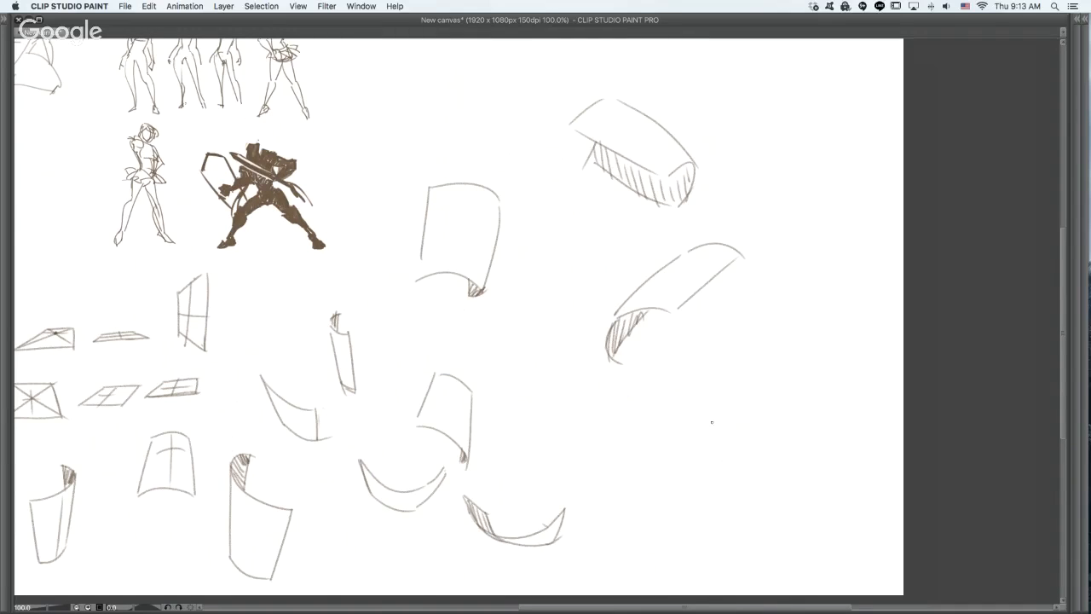
# - Draw another leaning arched plane below the diagonal one, with a small hatched fold at its lower corner
pyautogui.moveTo(746, 377); pyautogui.dragTo(774, 459)
pyautogui.moveTo(704, 366)
pyautogui.mouseDown()
pyautogui.moveTo(753, 373)
pyautogui.moveTo(750, 468)
pyautogui.mouseUp()
pyautogui.press('super+z')
pyautogui.moveTo(668, 382); pyautogui.dragTo(714, 505)
pyautogui.press('super+z')
pyautogui.moveTo(679, 404)
pyautogui.mouseDown()
pyautogui.moveTo(727, 494)
pyautogui.moveTo(781, 469)
pyautogui.mouseUp()
pyautogui.press('super+z')
pyautogui.moveTo(718, 491)
pyautogui.mouseDown()
pyautogui.moveTo(772, 466)
pyautogui.moveTo(772, 480)
pyautogui.mouseUp()
pyautogui.moveTo(673, 386); pyautogui.dragTo(718, 361)
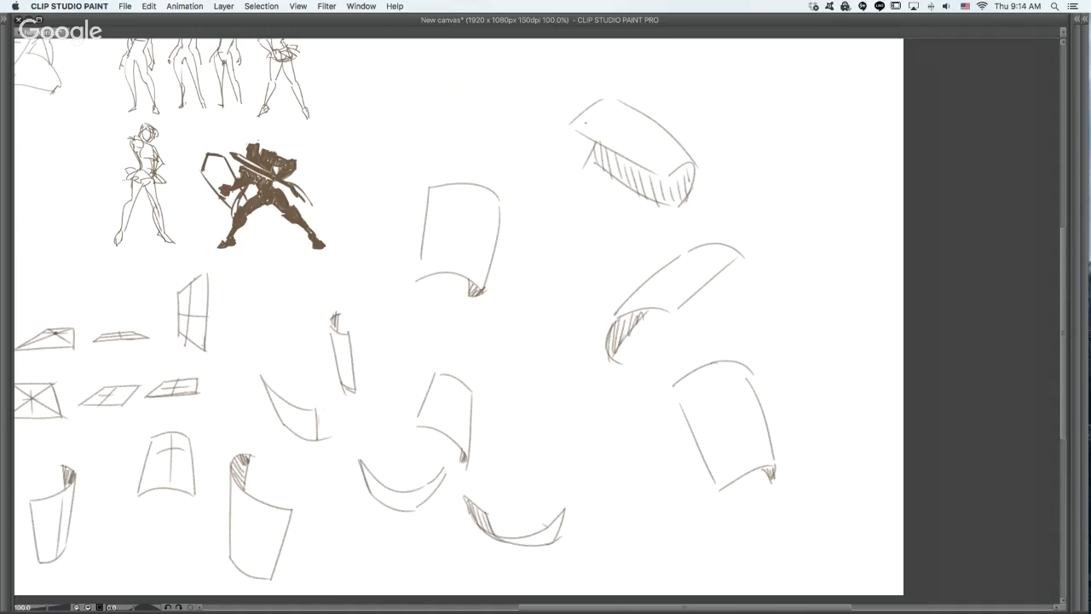
pyautogui.moveTo(582, 114); pyautogui.dragTo(597, 144)
pyautogui.moveTo(589, 107); pyautogui.dragTo(622, 153)
pyautogui.moveTo(607, 100)
pyautogui.mouseDown()
pyautogui.moveTo(647, 168)
pyautogui.moveTo(696, 177)
pyautogui.moveTo(691, 189)
pyautogui.mouseUp()
pyautogui.press('super+z')
pyautogui.press('super+z')
pyautogui.press('super+z')
pyautogui.moveTo(597, 140)
pyautogui.mouseDown()
pyautogui.moveTo(593, 152)
pyautogui.moveTo(683, 202)
pyautogui.mouseUp()
# - Darken the long straight side of the lowest arched plane and undo the extra strokes over its other edges
pyautogui.press('super+z')
pyautogui.moveTo(617, 316); pyautogui.dragTo(611, 324)
pyautogui.moveTo(675, 392)
pyautogui.mouseDown()
pyautogui.moveTo(719, 484)
pyautogui.moveTo(808, 457)
pyautogui.mouseUp()
pyautogui.moveTo(744, 368)
pyautogui.mouseDown()
pyautogui.moveTo(784, 467)
pyautogui.moveTo(778, 475)
pyautogui.mouseUp()
pyautogui.press('super+z')
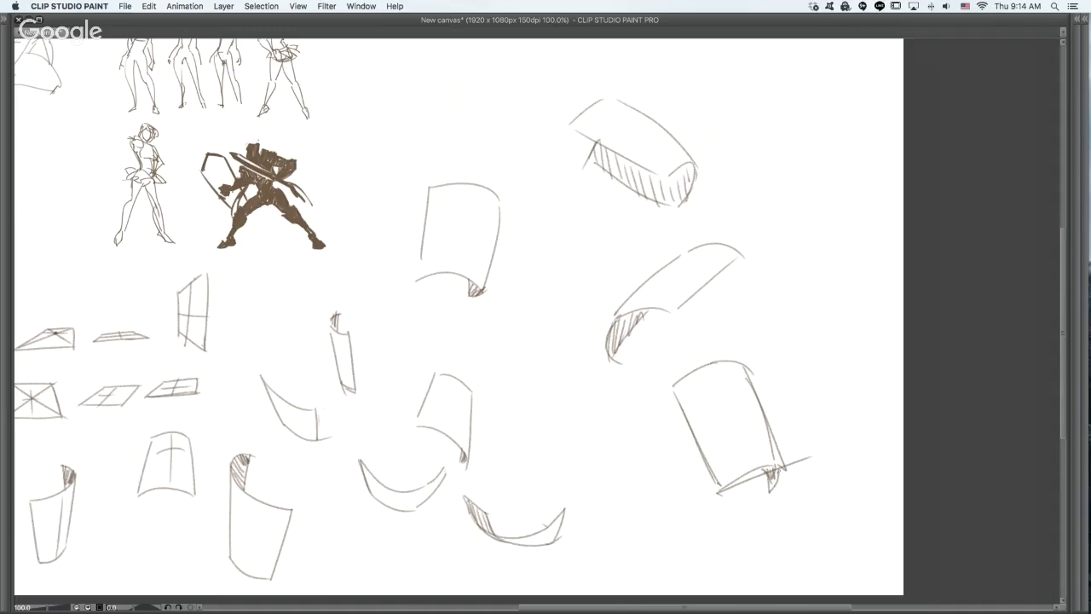
pyautogui.press('super+z')
pyautogui.press('super+z')
pyautogui.press('super+z')
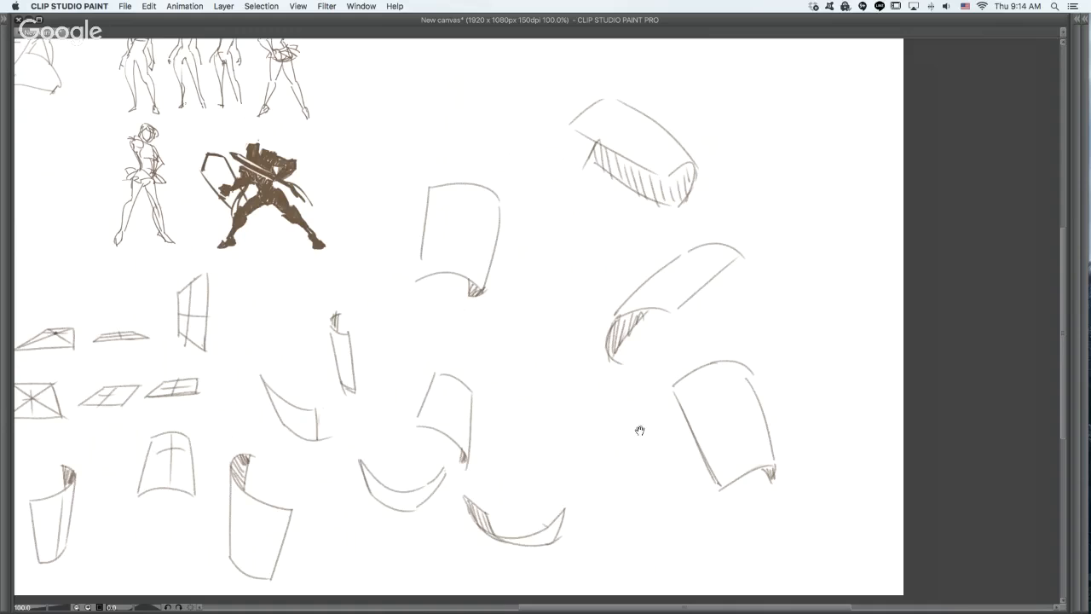
pyautogui.moveTo(638, 432)
pyautogui.mouseDown()
pyautogui.moveTo(721, 297)
pyautogui.moveTo(763, 508)
pyautogui.mouseUp()
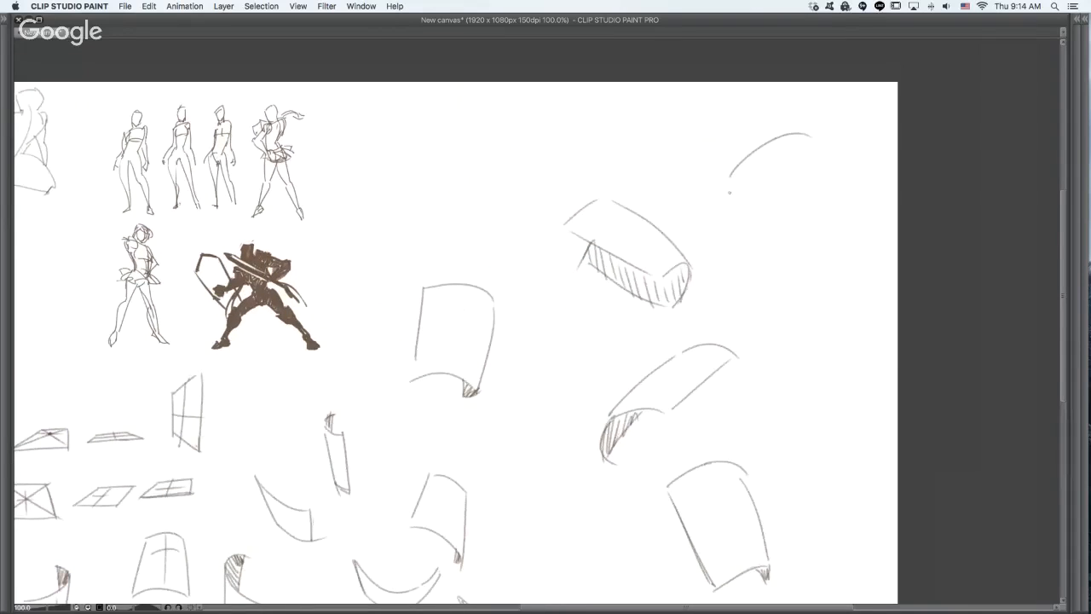
pyautogui.moveTo(729, 195)
pyautogui.mouseDown()
pyautogui.moveTo(788, 266)
pyautogui.moveTo(841, 218)
pyautogui.mouseUp()
pyautogui.moveTo(812, 137); pyautogui.dragTo(843, 220)
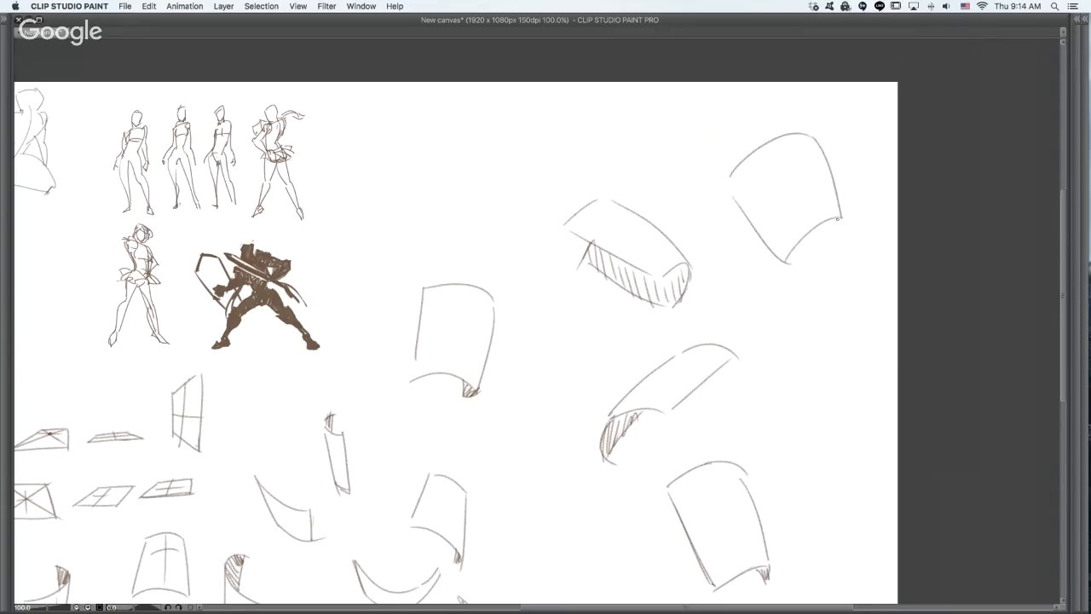
pyautogui.press('super+z')
pyautogui.press('super+z')
pyautogui.press('super+z')
pyautogui.press('super+z')
pyautogui.moveTo(713, 155); pyautogui.dragTo(805, 171)
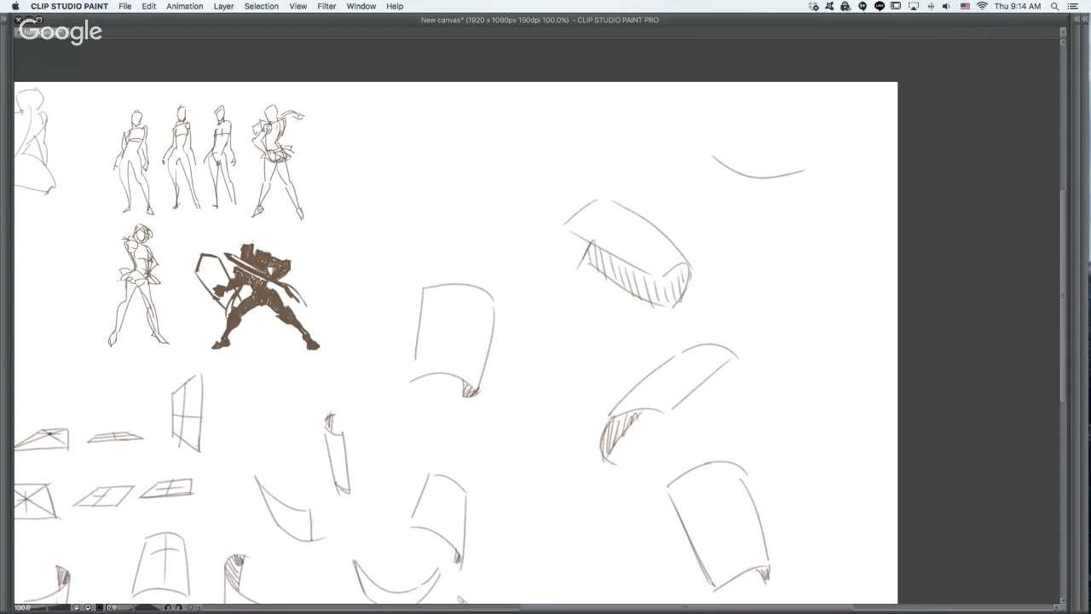
pyautogui.moveTo(714, 155)
pyautogui.mouseDown()
pyautogui.moveTo(752, 245)
pyautogui.moveTo(822, 247)
pyautogui.mouseUp()
pyautogui.press('super+z')
pyautogui.press('super+z')
pyautogui.press('super+z')
pyautogui.moveTo(713, 160)
pyautogui.mouseDown()
pyautogui.moveTo(770, 191)
pyautogui.moveTo(789, 183)
pyautogui.moveTo(795, 254)
pyautogui.mouseUp()
pyautogui.press('super+z')
pyautogui.press('super+z')
# - Draw a curved plane sagging in the middle in the canvas's upper right corner, with two curved edges joined by straight sides
pyautogui.moveTo(711, 150); pyautogui.dragTo(811, 179)
pyautogui.moveTo(718, 145)
pyautogui.mouseDown()
pyautogui.moveTo(759, 234)
pyautogui.moveTo(818, 262)
pyautogui.mouseUp()
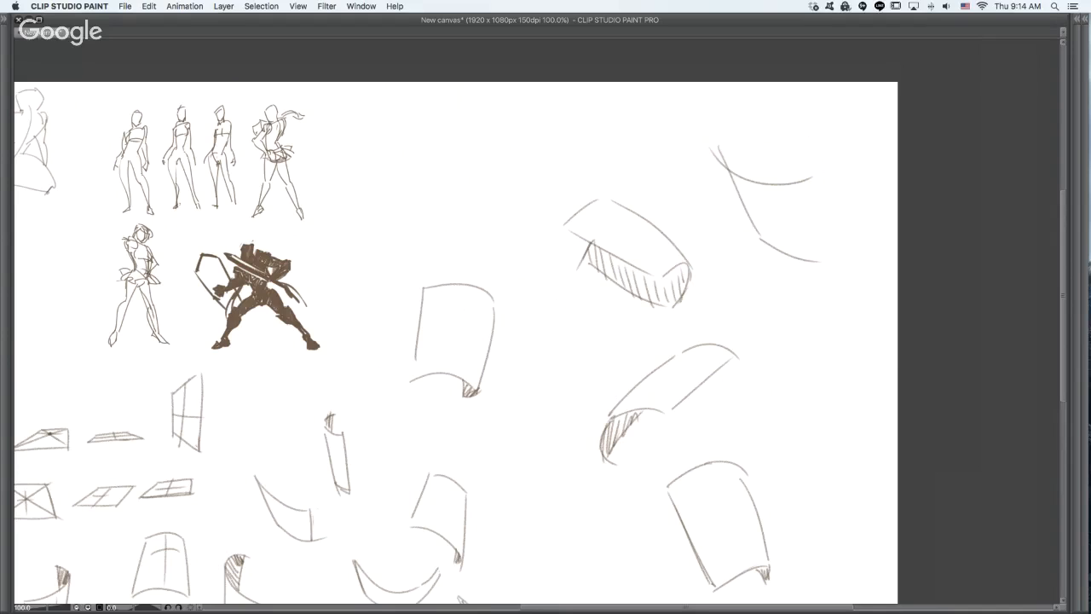
pyautogui.moveTo(822, 179); pyautogui.dragTo(822, 252)
pyautogui.moveTo(716, 142); pyautogui.dragTo(745, 178)
pyautogui.moveTo(718, 141); pyautogui.dragTo(731, 138)
pyautogui.press('super+z')
pyautogui.moveTo(822, 177)
pyautogui.mouseDown()
pyautogui.moveTo(826, 262)
pyautogui.moveTo(824, 252)
pyautogui.mouseUp()
# - Draw a tilted four-sided plane near the canvas's right edge, below the sagging curved plane, undoing the misplaced strokes
pyautogui.scroll(-1, 775, 438)
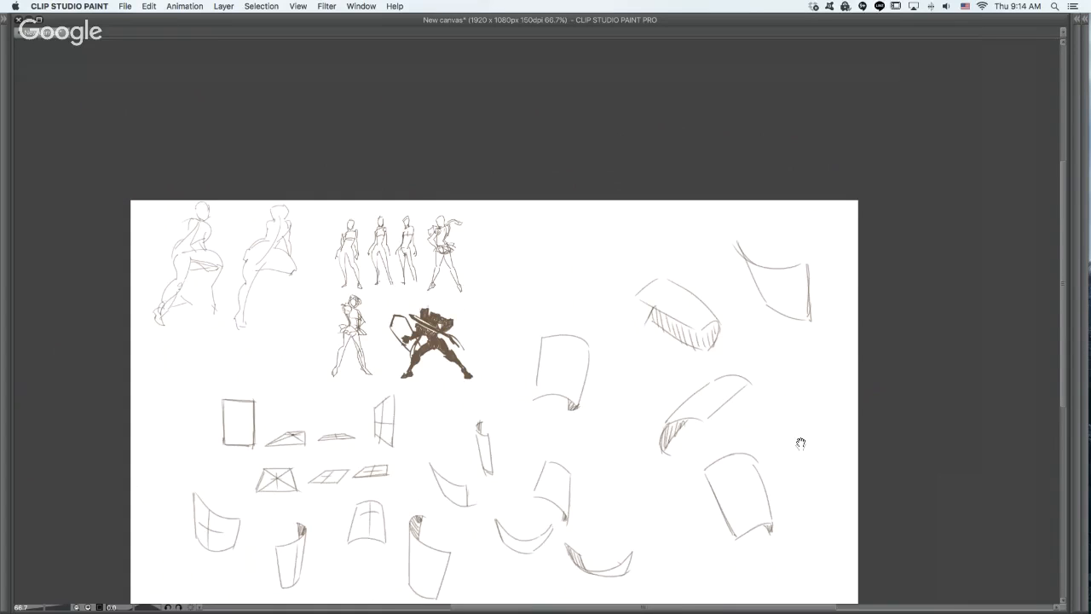
pyautogui.moveTo(793, 386)
pyautogui.mouseDown()
pyautogui.moveTo(832, 365)
pyautogui.moveTo(831, 431)
pyautogui.mouseUp()
pyautogui.moveTo(830, 373); pyautogui.dragTo(824, 442)
pyautogui.moveTo(785, 394); pyautogui.dragTo(791, 440)
pyautogui.press('super+z')
pyautogui.moveTo(788, 394); pyautogui.dragTo(795, 455)
pyautogui.press('super+z')
pyautogui.press('super+z')
pyautogui.moveTo(794, 388)
pyautogui.mouseDown()
pyautogui.moveTo(796, 445)
pyautogui.moveTo(836, 421)
pyautogui.mouseUp()
pyautogui.moveTo(836, 366); pyautogui.dragTo(826, 435)
# - Draw a short slanted nose line down from the crossing guides on the leftmost curved plane, undoing the other attempts
pyautogui.scroll(1, 845, 399)
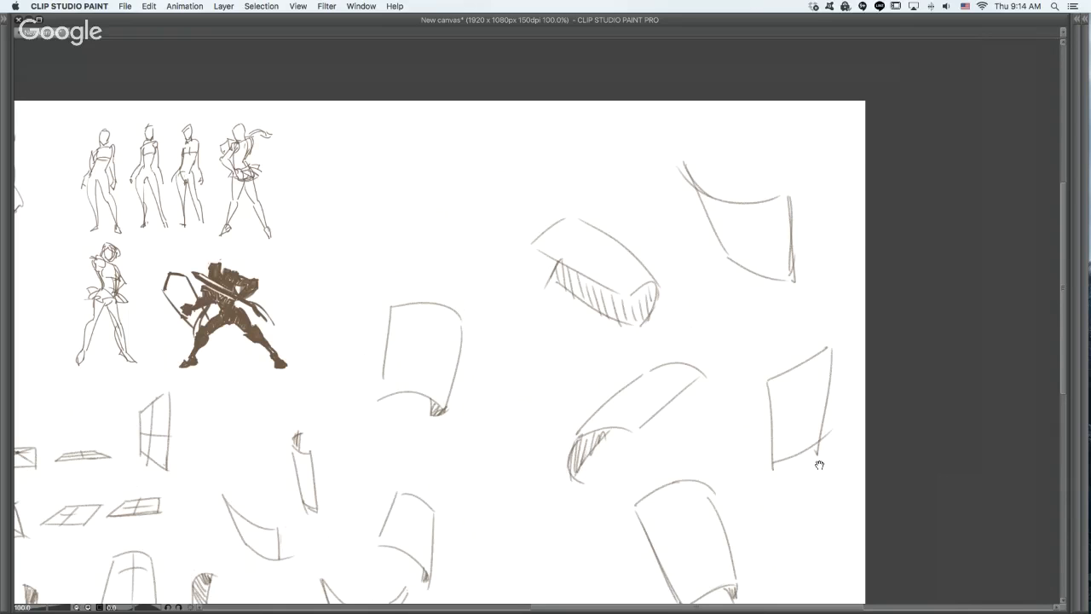
pyautogui.moveTo(491, 582); pyautogui.dragTo(832, 351)
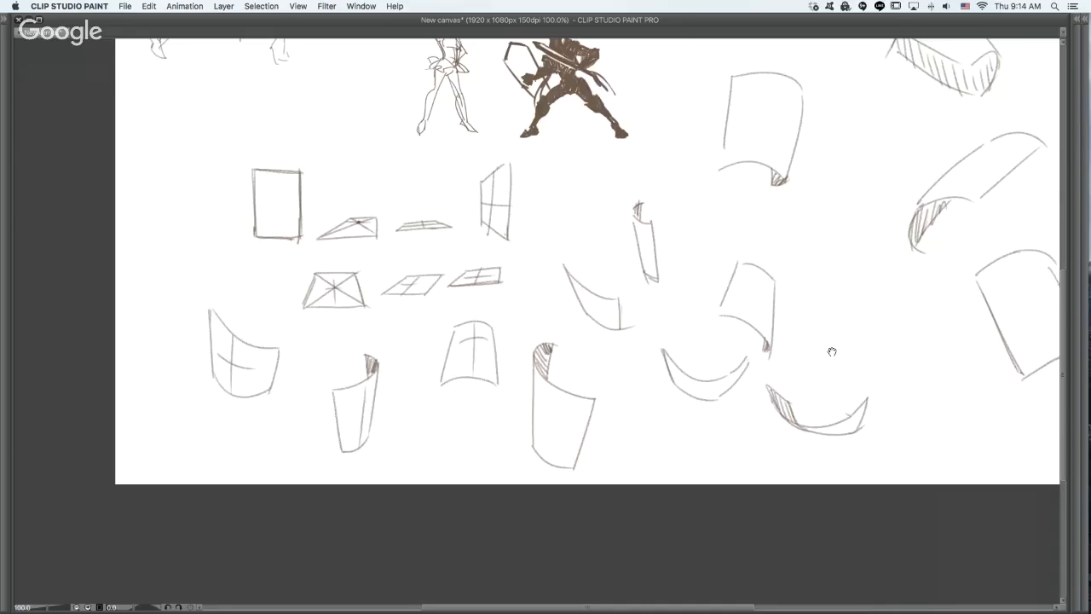
pyautogui.keyDown('super'); pyautogui.click(462, 387); pyautogui.keyUp('super')
pyautogui.keyDown('super'); pyautogui.click(462, 387); pyautogui.keyUp('super')
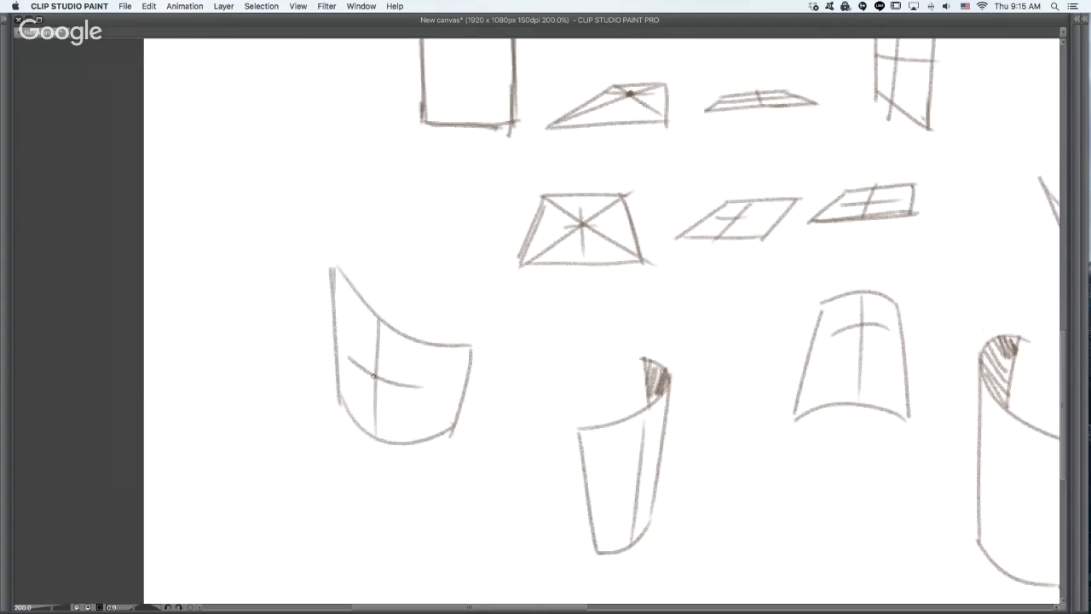
pyautogui.moveTo(373, 375); pyautogui.dragTo(371, 415)
pyautogui.hotkey('ctrl', 'z')
pyautogui.hotkey('ctrl', 'z')
pyautogui.moveTo(374, 378); pyautogui.dragTo(387, 419)
pyautogui.moveTo(372, 380); pyautogui.dragTo(368, 410)
pyautogui.hotkey('ctrl', 'z')
pyautogui.hotkey('ctrl', 'z')
pyautogui.hotkey('ctrl', 'z')
# - Draw a pyramid-shaped nose with a hatched underside above the leftmost curved plane
pyautogui.moveTo(435, 159)
pyautogui.mouseDown()
pyautogui.moveTo(400, 221)
pyautogui.moveTo(440, 236)
pyautogui.mouseUp()
pyautogui.moveTo(434, 159); pyautogui.dragTo(477, 218)
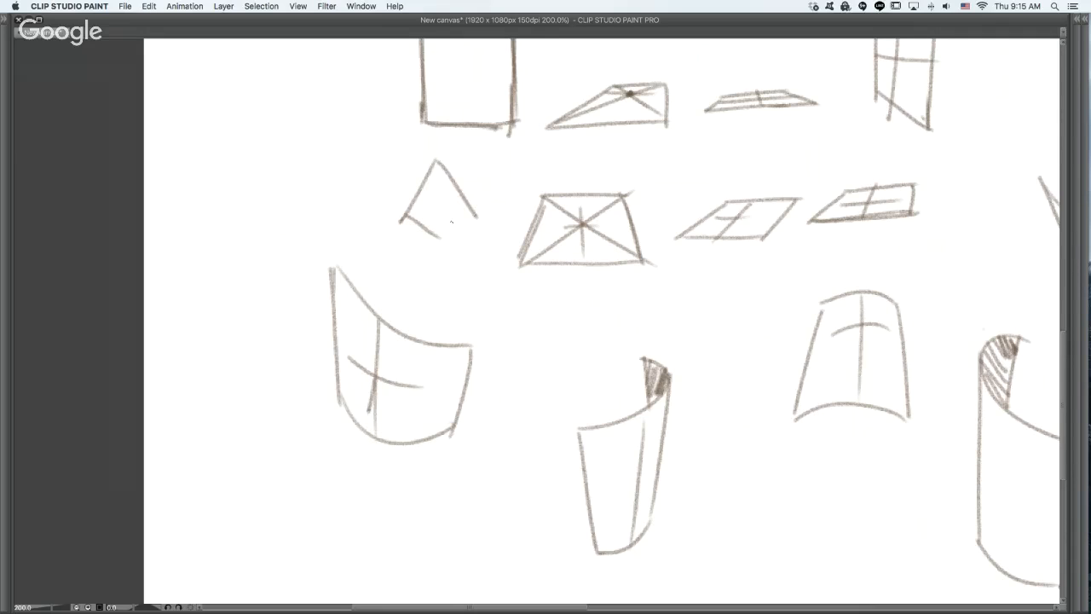
pyautogui.moveTo(410, 214); pyautogui.dragTo(474, 212)
pyautogui.moveTo(435, 160)
pyautogui.mouseDown()
pyautogui.moveTo(441, 237)
pyautogui.moveTo(428, 227)
pyautogui.moveTo(441, 232)
pyautogui.moveTo(460, 211)
pyautogui.mouseUp()
# - Draw three smaller nose wedges turned to different side angles beside the pyramid nose, hatching the underside of one
pyautogui.moveTo(296, 98)
pyautogui.mouseDown()
pyautogui.moveTo(256, 165)
pyautogui.moveTo(274, 142)
pyautogui.moveTo(298, 161)
pyautogui.mouseUp()
pyautogui.press('super+z')
pyautogui.moveTo(298, 91); pyautogui.dragTo(298, 157)
pyautogui.press('super+z')
pyautogui.moveTo(361, 107)
pyautogui.mouseDown()
pyautogui.moveTo(334, 180)
pyautogui.moveTo(368, 169)
pyautogui.mouseUp()
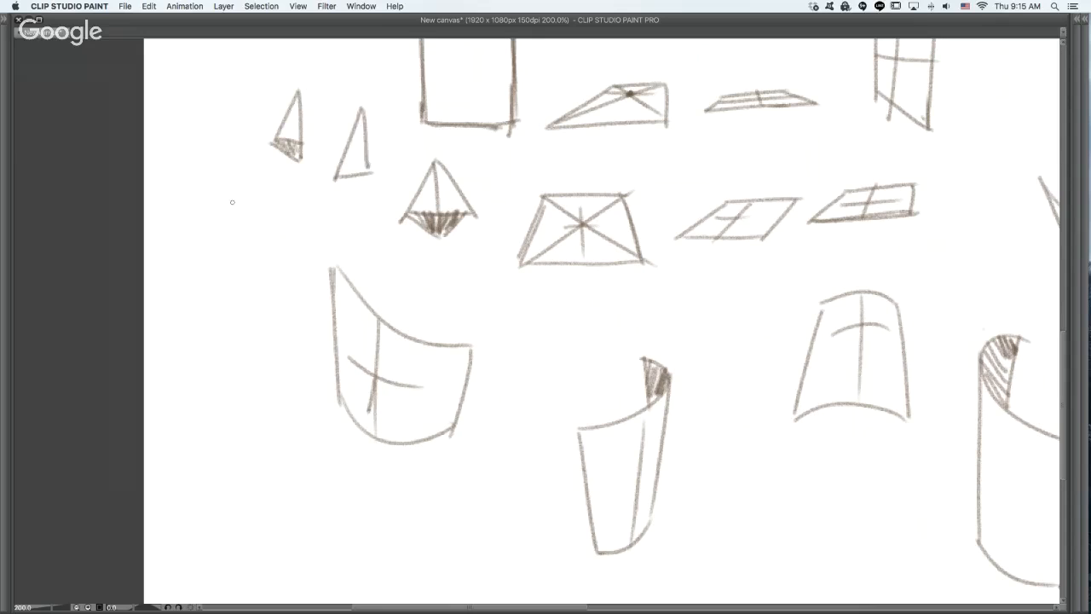
pyautogui.moveTo(232, 202)
pyautogui.mouseDown()
pyautogui.moveTo(219, 269)
pyautogui.moveTo(247, 252)
pyautogui.mouseUp()
pyautogui.moveTo(234, 203); pyautogui.dragTo(245, 254)
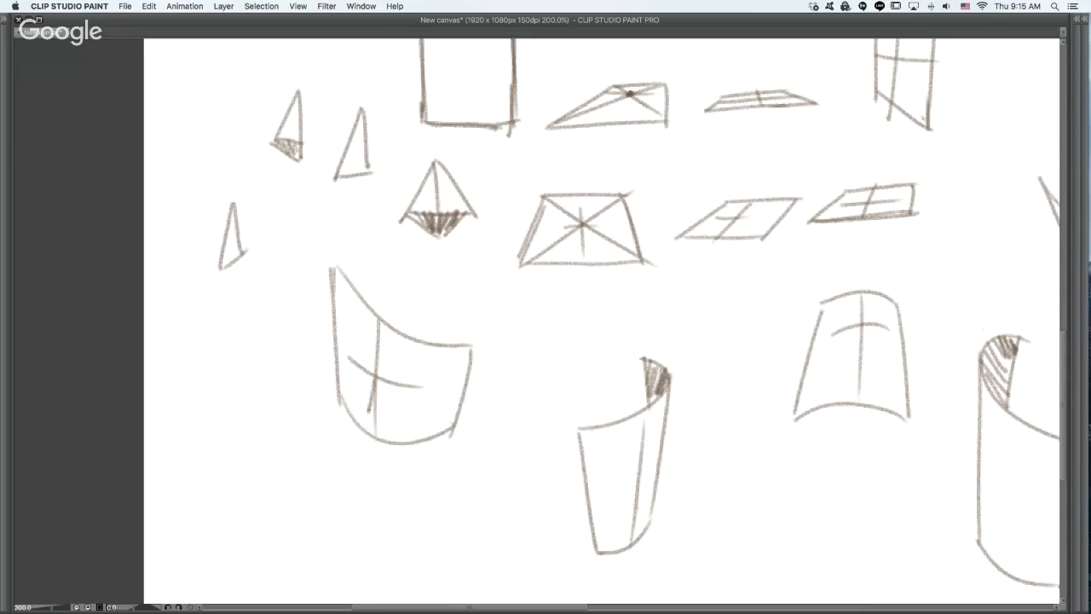
pyautogui.moveTo(319, 233)
pyautogui.mouseDown()
pyautogui.moveTo(298, 214)
pyautogui.moveTo(329, 188)
pyautogui.mouseUp()
pyautogui.hotkey('ctrl', 'z')
pyautogui.moveTo(273, 141)
pyautogui.mouseDown()
pyautogui.moveTo(294, 159)
pyautogui.moveTo(295, 145)
pyautogui.mouseUp()
pyautogui.press('super+z')
# - Draw a small shaded pyramid nose below the crossing guides on the leftmost curved plane
pyautogui.press('super+z')
pyautogui.press('super+z')
pyautogui.press('super+z')
pyautogui.moveTo(375, 380); pyautogui.dragTo(383, 421)
pyautogui.press('super+z')
pyautogui.moveTo(375, 377)
pyautogui.mouseDown()
pyautogui.moveTo(355, 406)
pyautogui.moveTo(371, 419)
pyautogui.mouseUp()
pyautogui.moveTo(374, 379)
pyautogui.mouseDown()
pyautogui.moveTo(385, 412)
pyautogui.moveTo(365, 413)
pyautogui.moveTo(371, 384)
pyautogui.moveTo(378, 412)
pyautogui.mouseUp()
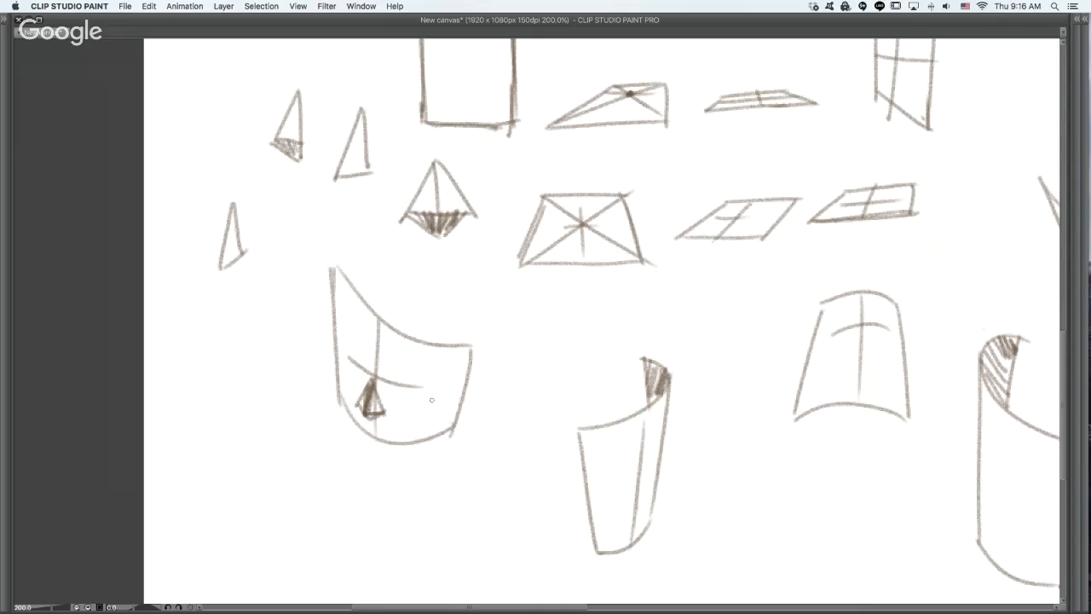
# - Add two oval eyes along the brow guide and a short mouth stroke under the nose on the leftmost curved plane
pyautogui.moveTo(400, 388); pyautogui.dragTo(356, 371)
pyautogui.moveTo(375, 427); pyautogui.dragTo(380, 429)
pyautogui.press('super+z')
pyautogui.press('super+z')
pyautogui.moveTo(372, 425); pyautogui.dragTo(393, 423)
# - Draw center guides, two oval eyes and a small pyramid nose on the flat front-facing rectangle
pyautogui.moveTo(500, 212)
pyautogui.mouseDown()
pyautogui.moveTo(479, 418)
pyautogui.moveTo(473, 345)
pyautogui.mouseUp()
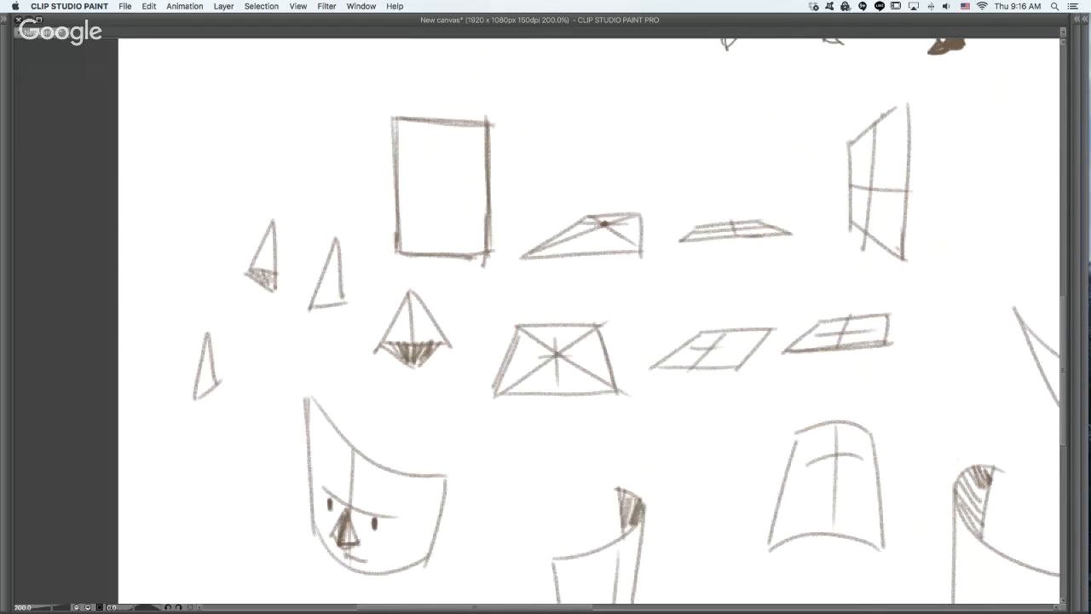
pyautogui.moveTo(442, 119); pyautogui.dragTo(441, 249)
pyautogui.press('super+z')
pyautogui.moveTo(400, 181)
pyautogui.mouseDown()
pyautogui.moveTo(486, 183)
pyautogui.moveTo(490, 196)
pyautogui.mouseUp()
pyautogui.press('super+z')
pyautogui.moveTo(399, 184)
pyautogui.mouseDown()
pyautogui.moveTo(484, 187)
pyautogui.moveTo(416, 189)
pyautogui.moveTo(462, 187)
pyautogui.moveTo(429, 217)
pyautogui.moveTo(451, 211)
pyautogui.moveTo(441, 224)
pyautogui.mouseUp()
pyautogui.press('super+z')
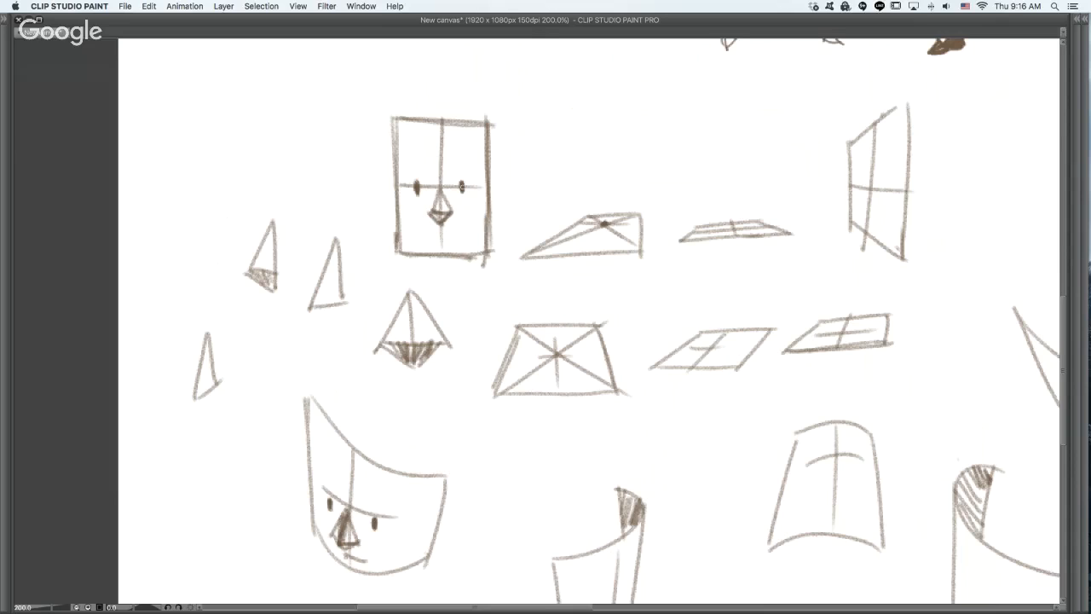
# - Erase the vertical guide from the half-rolled plane beside the first curved face and place an oval eye on it
pyautogui.scroll(-2, 548, 352)
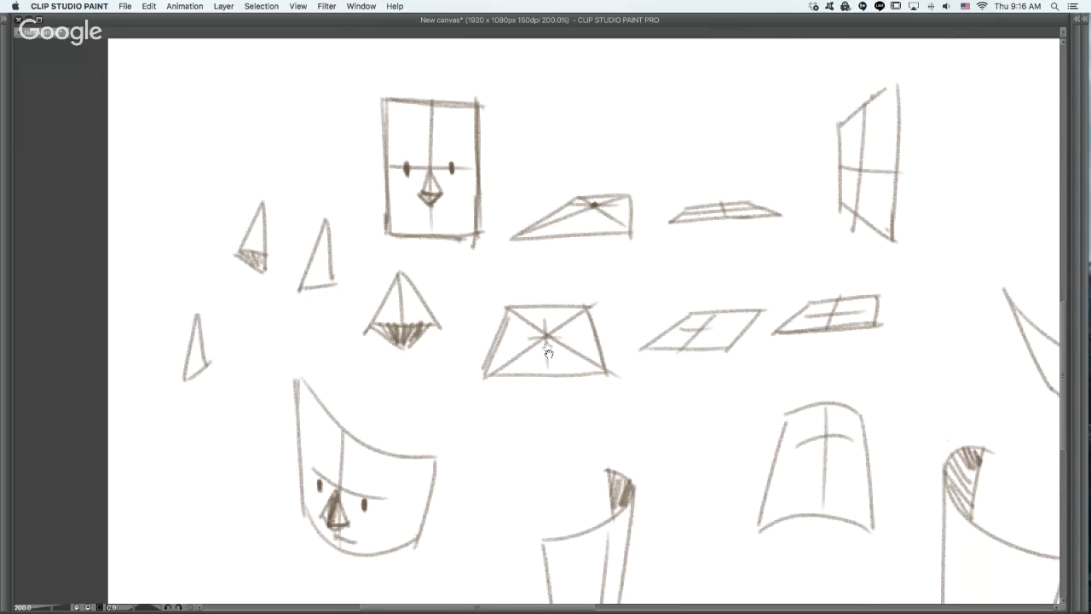
pyautogui.scroll(-5, 548, 351)
pyautogui.hscroll(2, 549, 352)
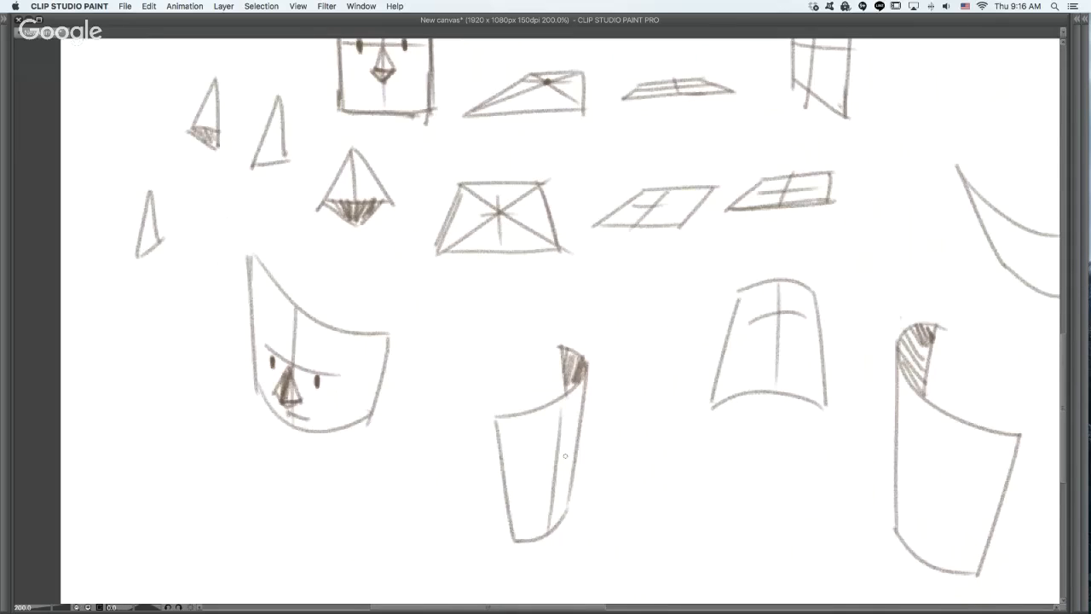
pyautogui.press('e')
pyautogui.moveTo(560, 416); pyautogui.dragTo(549, 527)
pyautogui.press('p')
pyautogui.moveTo(517, 488)
pyautogui.mouseDown()
pyautogui.moveTo(571, 458)
pyautogui.moveTo(548, 481)
pyautogui.mouseUp()
pyautogui.press('super+z')
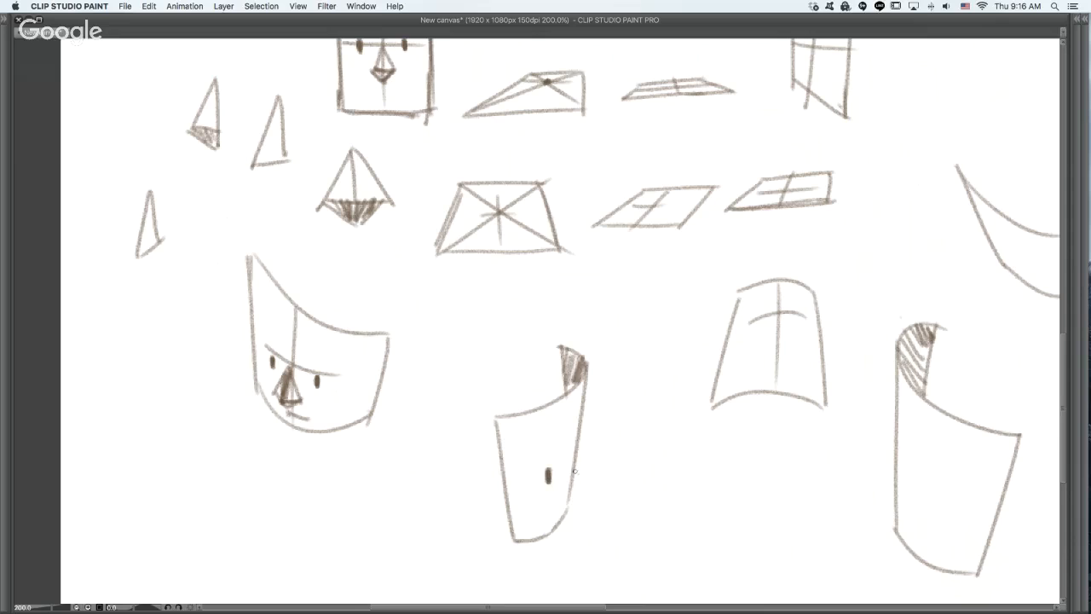
pyautogui.press('super+z')
# - Add a wedge nose projecting past the far edge and a short mouth to the half-rolled plane, undoing the stray strokes
pyautogui.moveTo(565, 428); pyautogui.dragTo(562, 501)
pyautogui.press('super+z')
pyautogui.moveTo(565, 454); pyautogui.dragTo(577, 488)
pyautogui.press('super+z')
pyautogui.moveTo(563, 447)
pyautogui.mouseDown()
pyautogui.moveTo(577, 478)
pyautogui.moveTo(557, 501)
pyautogui.mouseUp()
pyautogui.press('super+z')
pyautogui.press('super+z')
pyautogui.press('super+z')
pyautogui.moveTo(564, 358); pyautogui.dragTo(566, 383)
pyautogui.moveTo(571, 434)
pyautogui.mouseDown()
pyautogui.moveTo(590, 477)
pyautogui.moveTo(569, 488)
pyautogui.mouseUp()
pyautogui.moveTo(573, 441)
pyautogui.mouseDown()
pyautogui.moveTo(562, 487)
pyautogui.moveTo(546, 463)
pyautogui.mouseUp()
pyautogui.moveTo(558, 511); pyautogui.dragTo(569, 499)
pyautogui.press('super+z')
pyautogui.press('super+z')
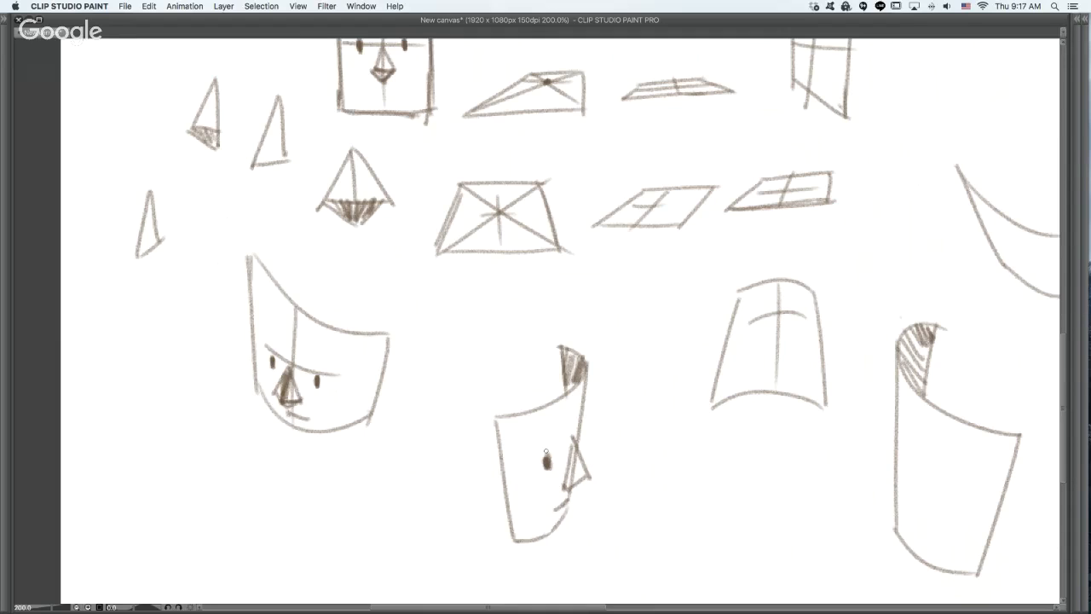
# - Save the canvas to the Desktop as Faces in CLIP STUDIO FORMAT
pyautogui.moveTo(751, 320); pyautogui.dragTo(650, 314)
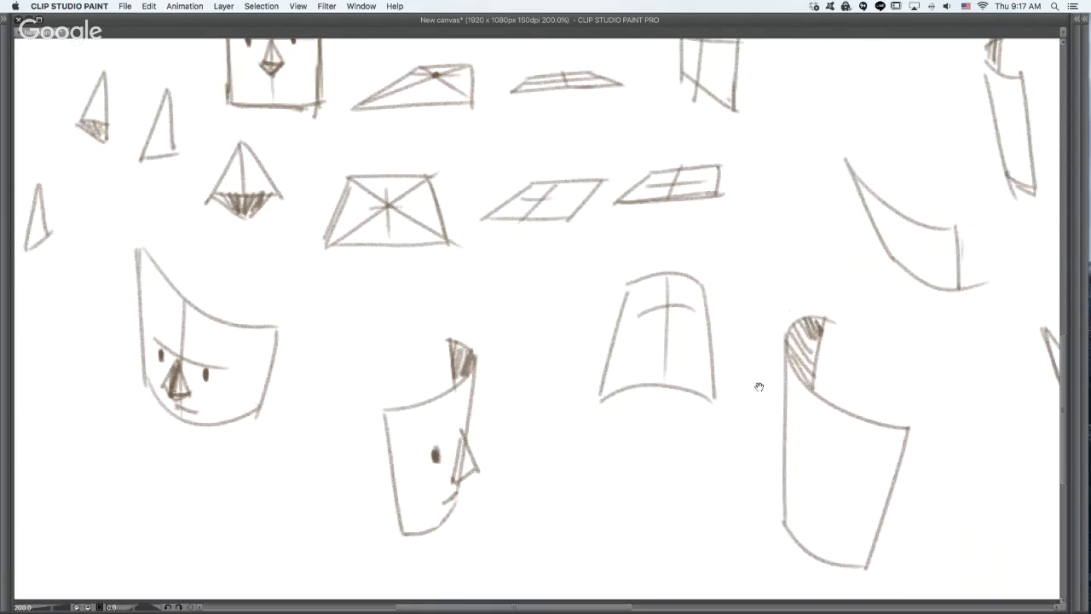
pyautogui.press('super+s')
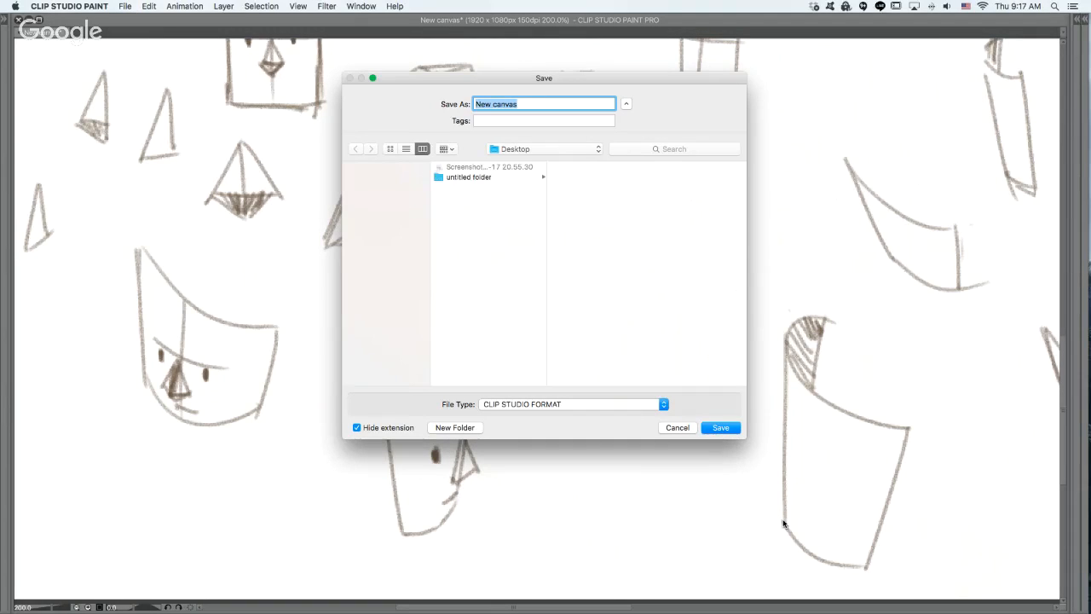
pyautogui.write('Faces')
pyautogui.click(721, 428)
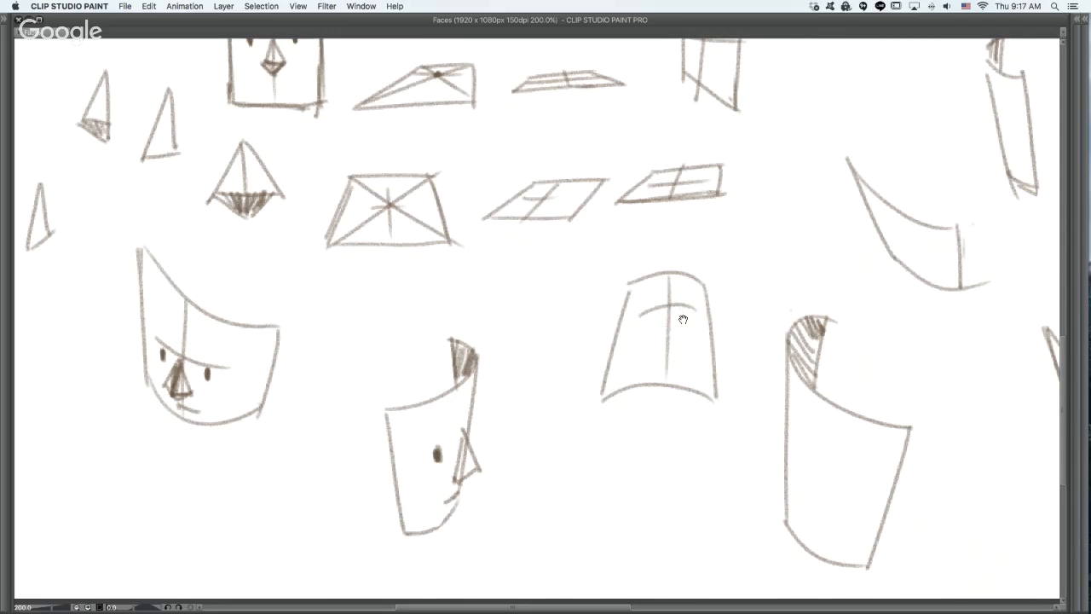
# - Draw two eyes, a pyramid nose with a shaded underside and a short mouth on the arched plane with crossing guides
pyautogui.moveTo(682, 333)
pyautogui.mouseDown()
pyautogui.moveTo(745, 337)
pyautogui.moveTo(739, 350)
pyautogui.mouseUp()
pyautogui.press('super+z')
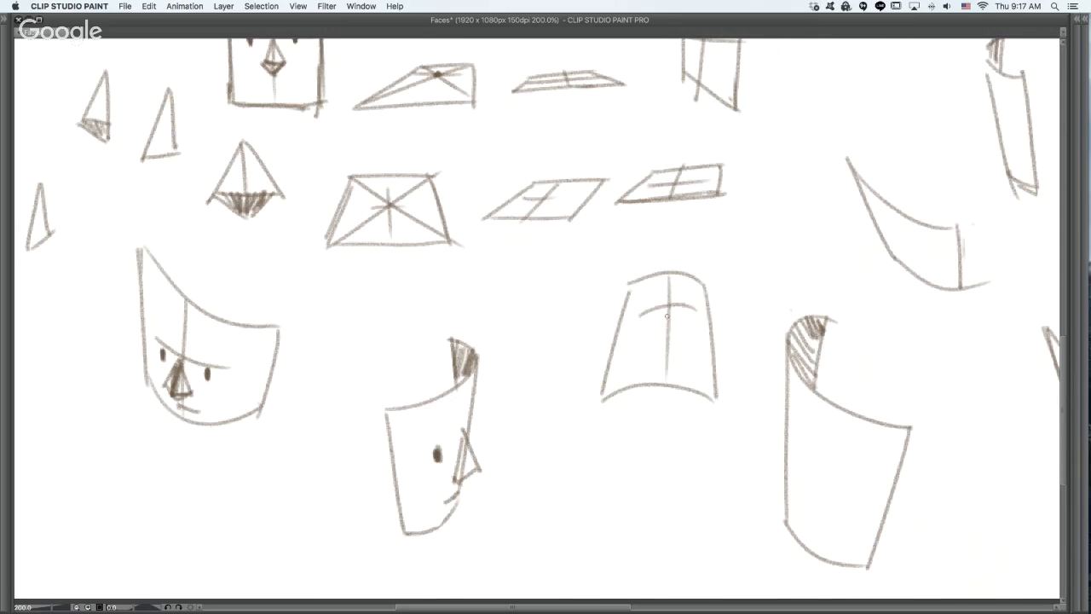
pyautogui.moveTo(652, 314); pyautogui.dragTo(689, 316)
pyautogui.moveTo(669, 307)
pyautogui.mouseDown()
pyautogui.moveTo(657, 331)
pyautogui.moveTo(674, 337)
pyautogui.moveTo(667, 343)
pyautogui.moveTo(659, 335)
pyautogui.moveTo(681, 359)
pyautogui.mouseUp()
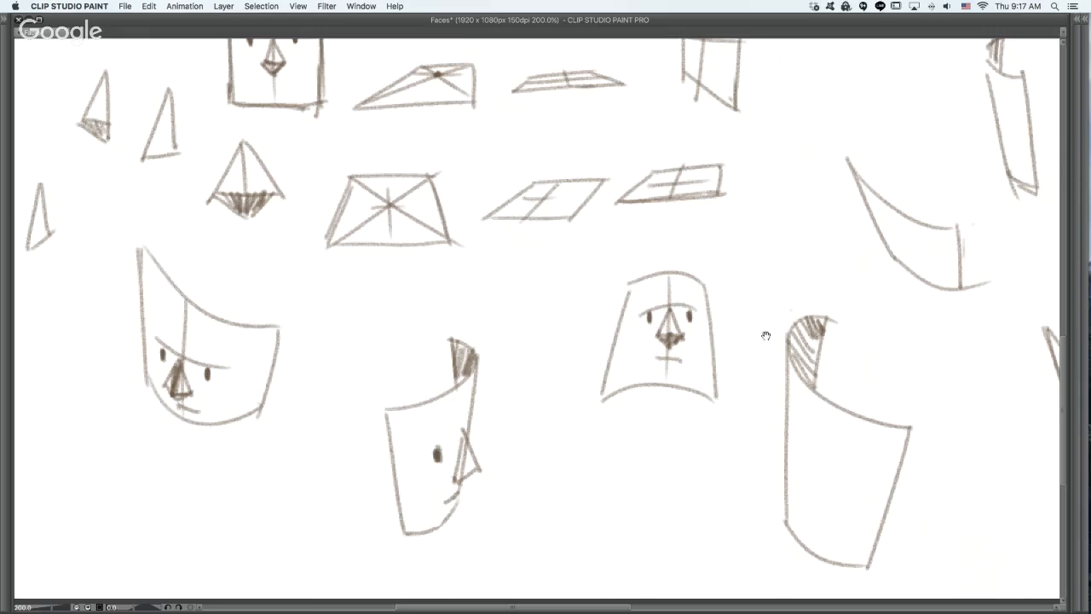
# - Draw a curved brow guide, an oval eye and a wedge nose crossing the edge of the tall rolled plane
pyautogui.moveTo(787, 231)
pyautogui.mouseDown()
pyautogui.moveTo(700, 138)
pyautogui.moveTo(648, 261)
pyautogui.moveTo(840, 300)
pyautogui.moveTo(685, 499)
pyautogui.mouseUp()
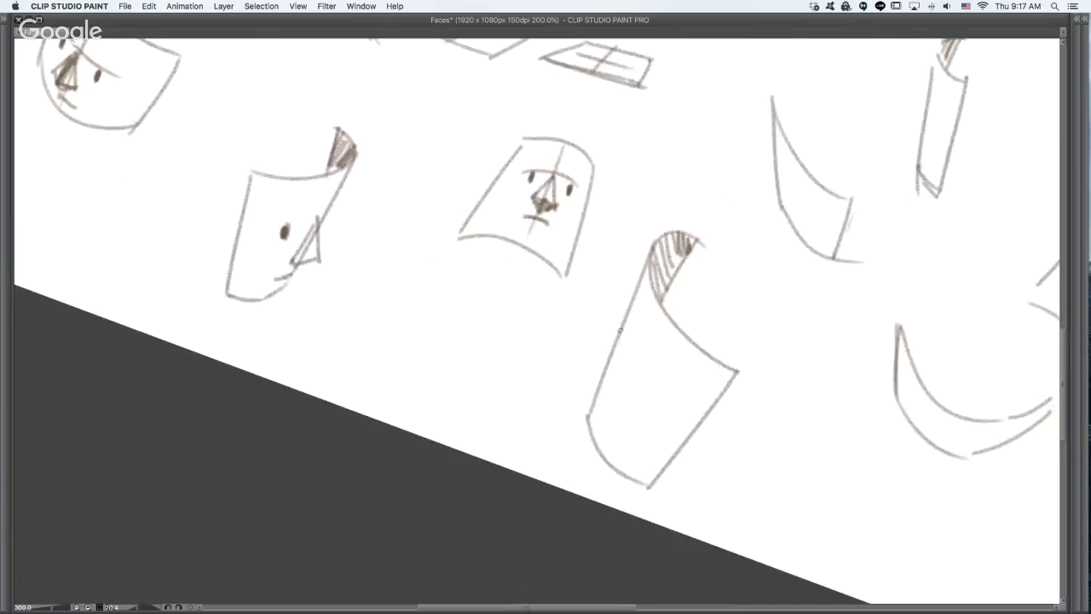
pyautogui.moveTo(621, 328)
pyautogui.mouseDown()
pyautogui.moveTo(671, 406)
pyautogui.moveTo(641, 385)
pyautogui.moveTo(643, 394)
pyautogui.mouseUp()
pyautogui.moveTo(625, 346)
pyautogui.mouseDown()
pyautogui.moveTo(583, 378)
pyautogui.moveTo(599, 401)
pyautogui.mouseUp()
pyautogui.moveTo(625, 352); pyautogui.dragTo(616, 390)
pyautogui.press('super+z')
pyautogui.press('super+z')
pyautogui.press('super+z')
pyautogui.press('super+z')
pyautogui.moveTo(626, 352)
pyautogui.mouseDown()
pyautogui.moveTo(599, 376)
pyautogui.moveTo(607, 397)
pyautogui.moveTo(630, 366)
pyautogui.moveTo(612, 403)
pyautogui.mouseUp()
pyautogui.press('super+z')
pyautogui.press('super+z')
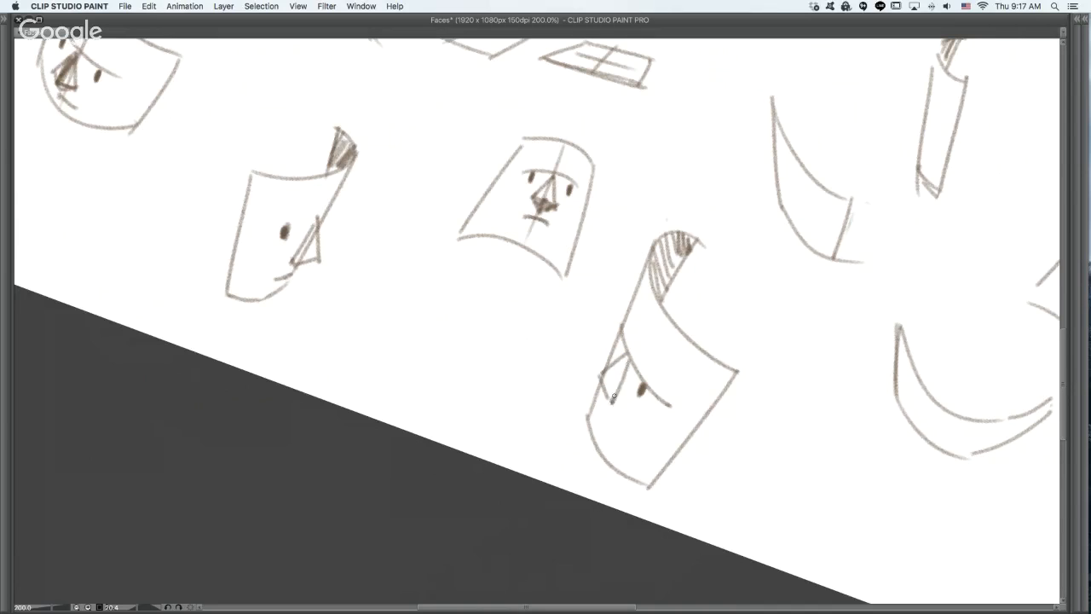
# - Redraw the nose side on the tall rolled plane, shade its underside and add a slanted mouth stroke
pyautogui.press('super+z')
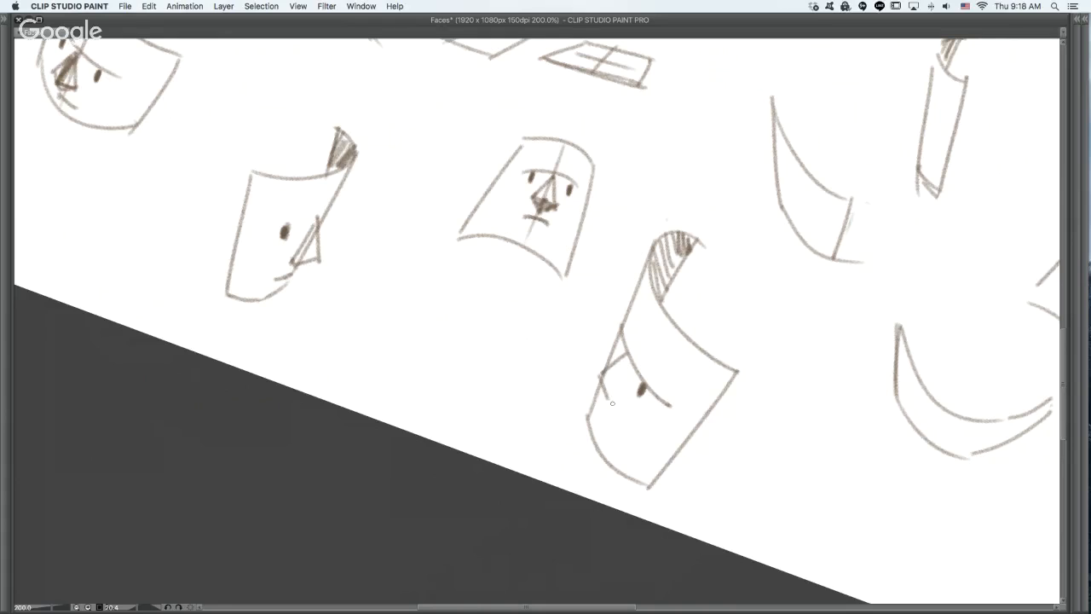
pyautogui.moveTo(607, 401); pyautogui.dragTo(619, 398)
pyautogui.moveTo(628, 360); pyautogui.dragTo(613, 399)
pyautogui.moveTo(595, 409); pyautogui.dragTo(615, 429)
# - Draw eyes and a shaded pyramid nose on the small curved plane, and a shaded profile face on the narrow upright plane
pyautogui.moveTo(811, 299); pyautogui.dragTo(671, 386)
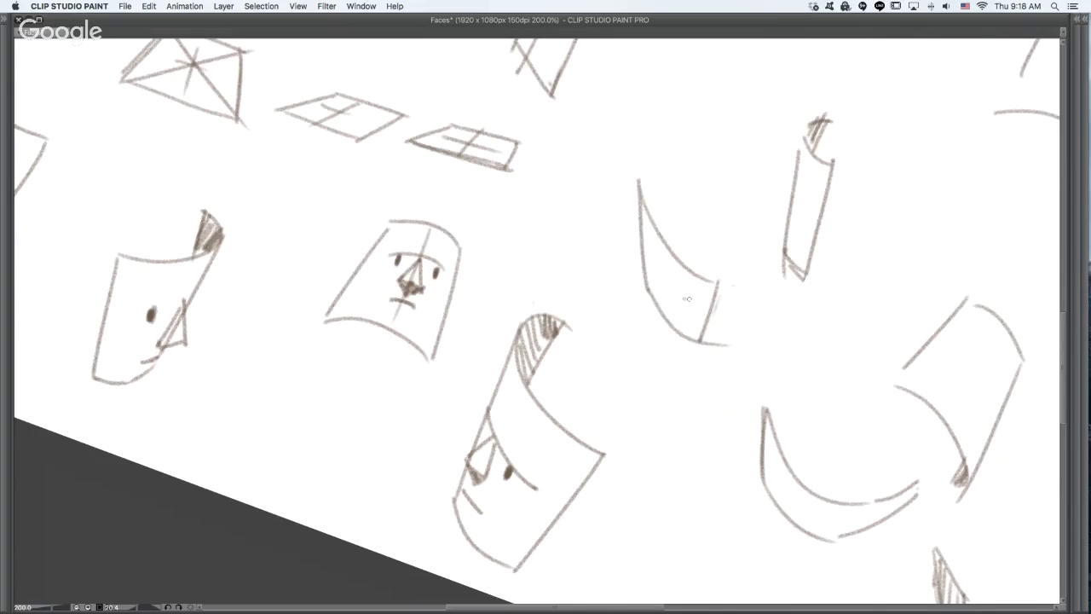
pyautogui.moveTo(670, 248)
pyautogui.mouseDown()
pyautogui.moveTo(660, 307)
pyautogui.moveTo(686, 310)
pyautogui.mouseUp()
pyautogui.hotkey('ctrl', 'z')
pyautogui.moveTo(652, 266); pyautogui.dragTo(653, 281)
pyautogui.moveTo(666, 298)
pyautogui.mouseDown()
pyautogui.moveTo(652, 302)
pyautogui.moveTo(663, 321)
pyautogui.moveTo(676, 318)
pyautogui.moveTo(658, 322)
pyautogui.moveTo(679, 320)
pyautogui.moveTo(674, 309)
pyautogui.moveTo(672, 322)
pyautogui.mouseUp()
pyautogui.press('super+z')
pyautogui.press('super+z')
pyautogui.press('super+z')
pyautogui.moveTo(653, 303)
pyautogui.mouseDown()
pyautogui.moveTo(679, 282)
pyautogui.moveTo(661, 321)
pyautogui.mouseUp()
pyautogui.moveTo(672, 305); pyautogui.dragTo(710, 319)
pyautogui.moveTo(806, 198)
pyautogui.mouseDown()
pyautogui.moveTo(777, 211)
pyautogui.moveTo(790, 232)
pyautogui.moveTo(792, 222)
pyautogui.moveTo(783, 217)
pyautogui.moveTo(796, 245)
pyautogui.mouseUp()
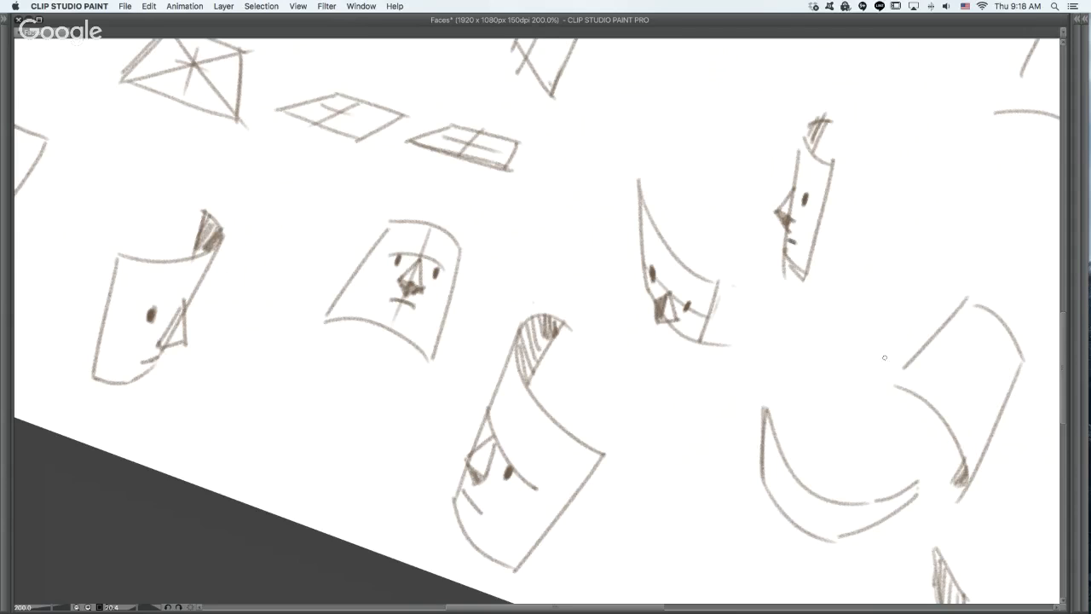
# - Draw a brow guide, two eyes and a pyramid nose projecting below the lower edge of the wide crescent-shaped plane
pyautogui.moveTo(856, 386); pyautogui.dragTo(719, 239)
pyautogui.moveTo(640, 346); pyautogui.dragTo(642, 355)
pyautogui.moveTo(717, 375); pyautogui.dragTo(718, 384)
pyautogui.press('super+z')
pyautogui.press('super+z')
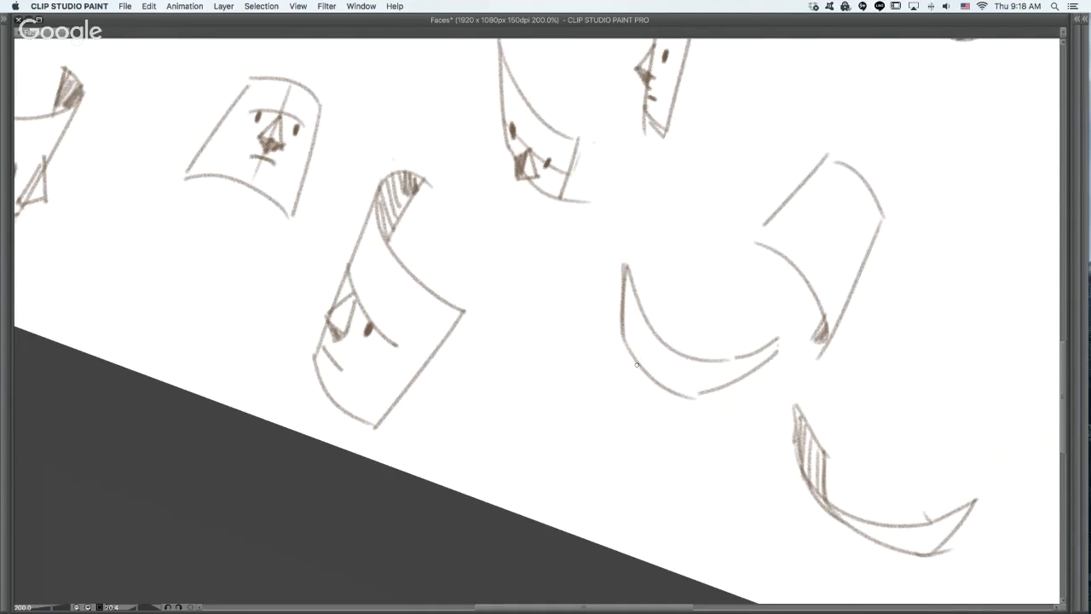
pyautogui.moveTo(623, 305)
pyautogui.mouseDown()
pyautogui.moveTo(643, 349)
pyautogui.moveTo(708, 385)
pyautogui.mouseUp()
pyautogui.press('super+z')
pyautogui.moveTo(661, 381)
pyautogui.mouseDown()
pyautogui.moveTo(668, 422)
pyautogui.moveTo(694, 405)
pyautogui.moveTo(679, 390)
pyautogui.moveTo(668, 423)
pyautogui.mouseUp()
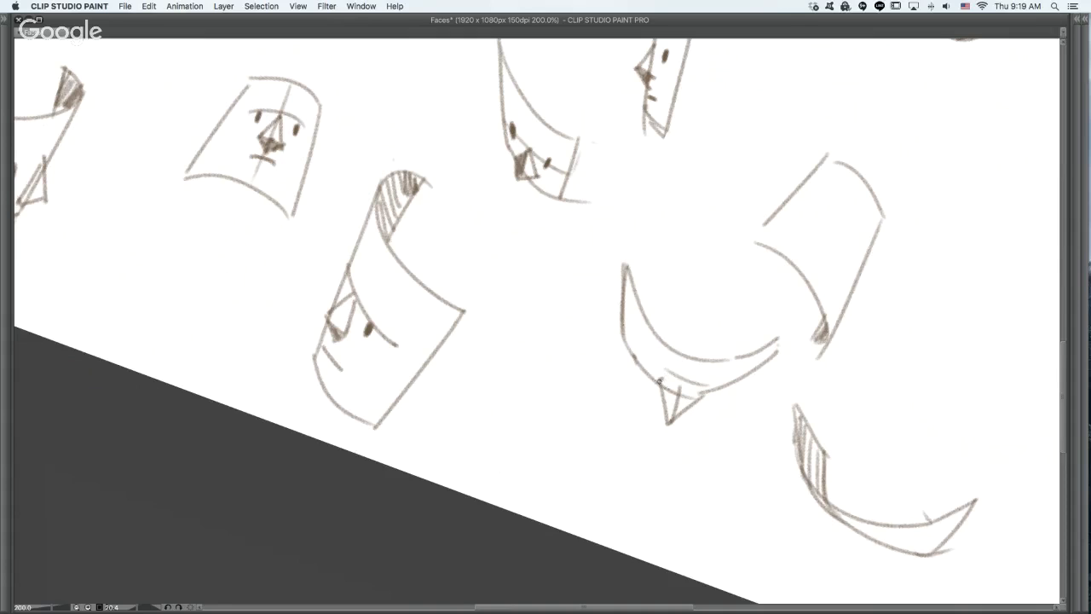
pyautogui.moveTo(660, 380)
pyautogui.mouseDown()
pyautogui.moveTo(703, 399)
pyautogui.moveTo(690, 393)
pyautogui.mouseUp()
pyautogui.press('super+z')
pyautogui.press('super+z')
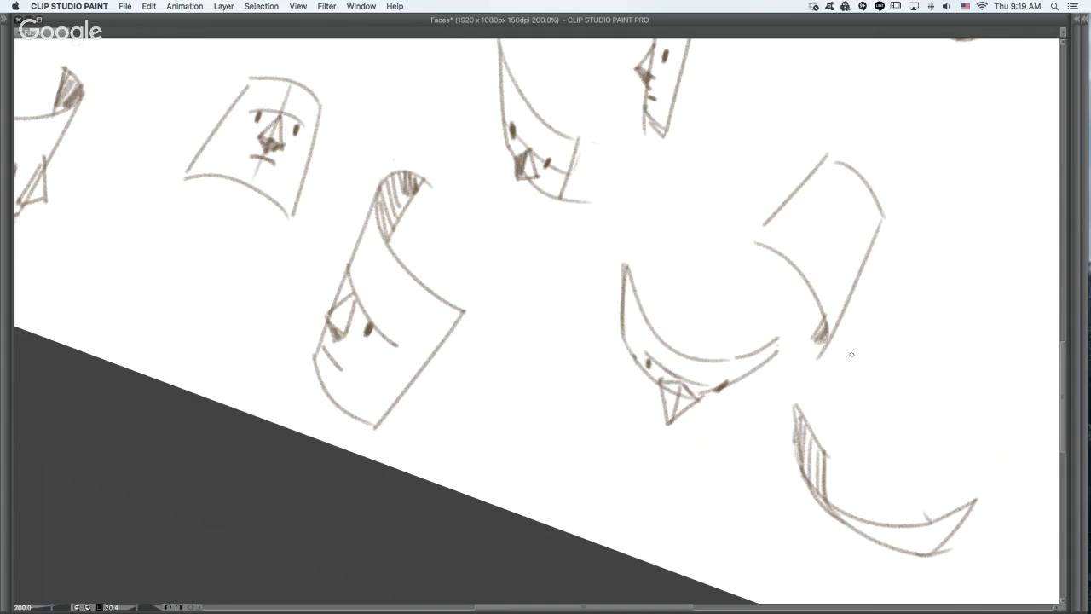
# - Add a short brow stroke beside the eye of the half-rolled profile face
pyautogui.moveTo(851, 359); pyautogui.dragTo(778, 301)
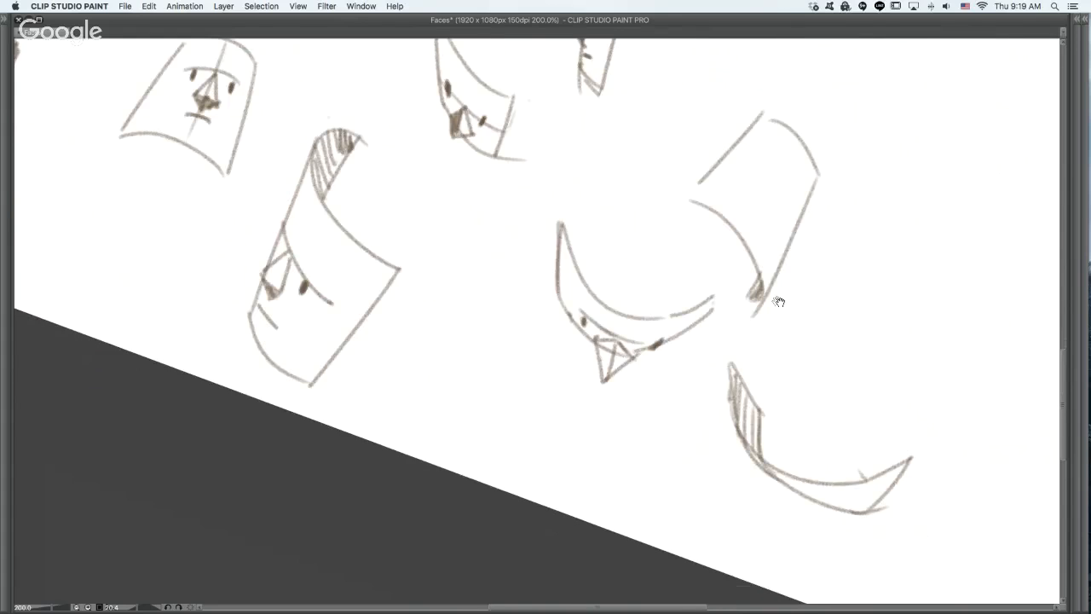
pyautogui.moveTo(980, 327)
pyautogui.mouseDown()
pyautogui.moveTo(837, 300)
pyautogui.moveTo(775, 271)
pyautogui.mouseUp()
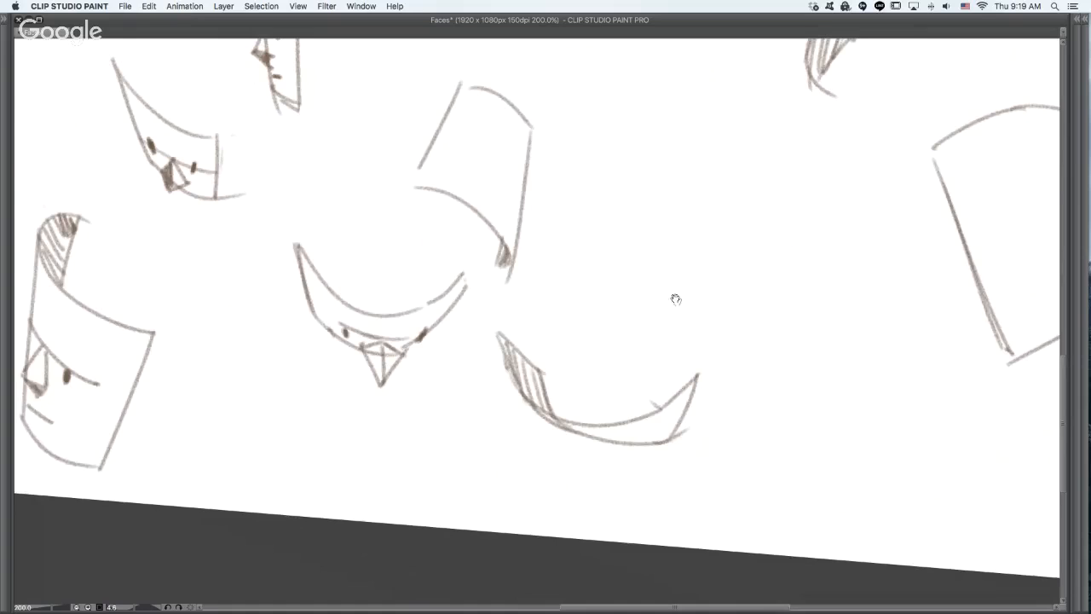
pyautogui.moveTo(674, 349); pyautogui.dragTo(620, 427)
pyautogui.press('super+minus')
pyautogui.moveTo(502, 367); pyautogui.dragTo(718, 408)
pyautogui.moveTo(580, 463)
pyautogui.mouseDown()
pyautogui.moveTo(748, 460)
pyautogui.moveTo(833, 411)
pyautogui.moveTo(674, 438)
pyautogui.moveTo(804, 435)
pyautogui.mouseUp()
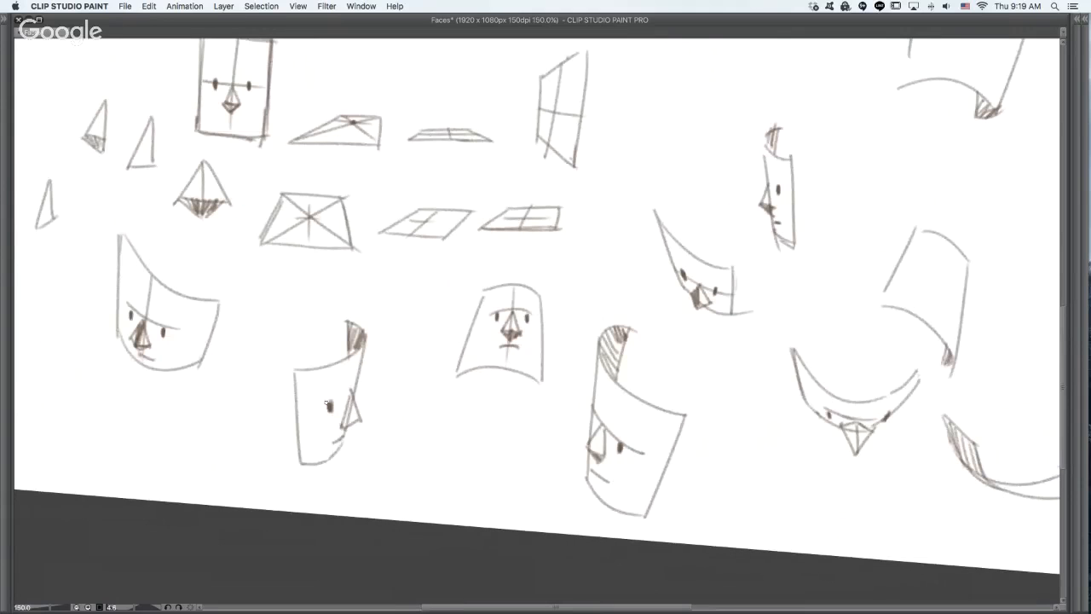
# - Draw brow strokes, two eyes, a pyramid nose and a mouth on the leaning arched plane above the crescents, undoing stray strokes
pyautogui.moveTo(902, 304); pyautogui.dragTo(706, 381)
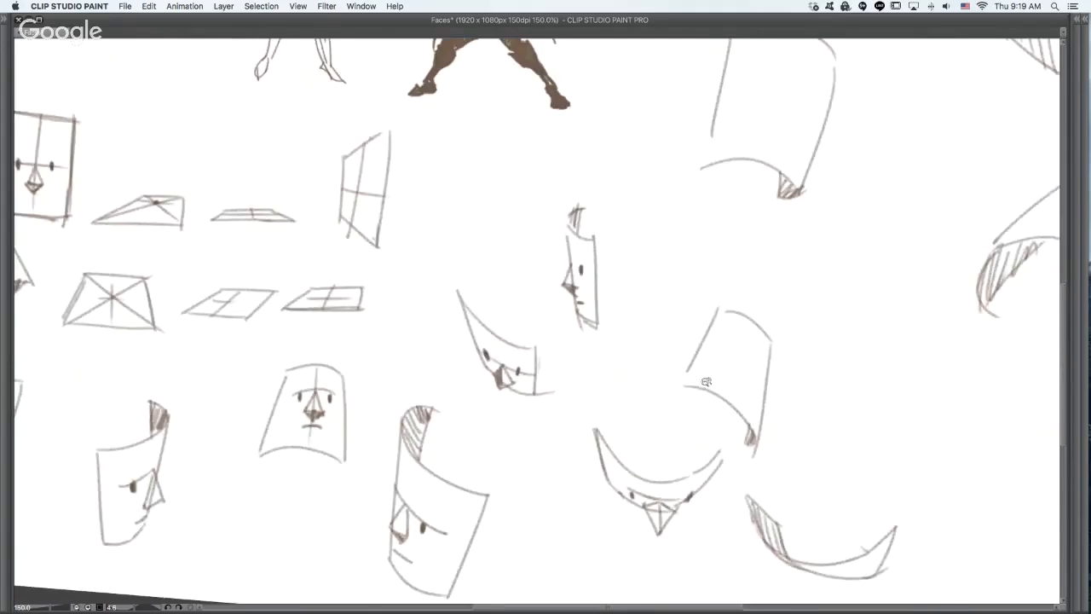
pyautogui.keyDown('super'); pyautogui.click(750, 370); pyautogui.keyUp('super')
pyautogui.moveTo(776, 388); pyautogui.dragTo(742, 406)
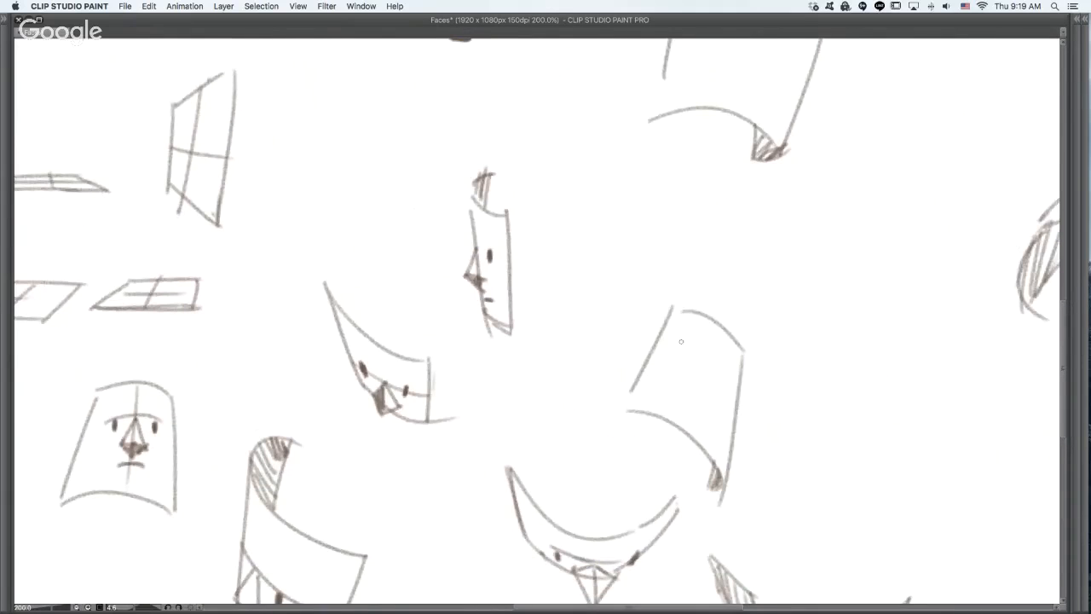
pyautogui.moveTo(687, 343)
pyautogui.mouseDown()
pyautogui.moveTo(710, 359)
pyautogui.moveTo(707, 376)
pyautogui.moveTo(690, 363)
pyautogui.moveTo(733, 390)
pyautogui.moveTo(740, 375)
pyautogui.moveTo(713, 371)
pyautogui.mouseUp()
pyautogui.press('super+z')
pyautogui.press('super+z')
pyautogui.press('super+z')
pyautogui.press('super+z')
pyautogui.press('super+z')
pyautogui.moveTo(727, 401)
pyautogui.mouseDown()
pyautogui.moveTo(709, 410)
pyautogui.moveTo(726, 417)
pyautogui.moveTo(722, 379)
pyautogui.moveTo(726, 409)
pyautogui.moveTo(711, 397)
pyautogui.mouseUp()
pyautogui.press('super+z')
pyautogui.press('super+z')
pyautogui.press('super+z')
pyautogui.moveTo(722, 379)
pyautogui.mouseDown()
pyautogui.moveTo(709, 401)
pyautogui.moveTo(716, 418)
pyautogui.moveTo(710, 407)
pyautogui.moveTo(711, 421)
pyautogui.moveTo(695, 416)
pyautogui.moveTo(719, 437)
pyautogui.mouseUp()
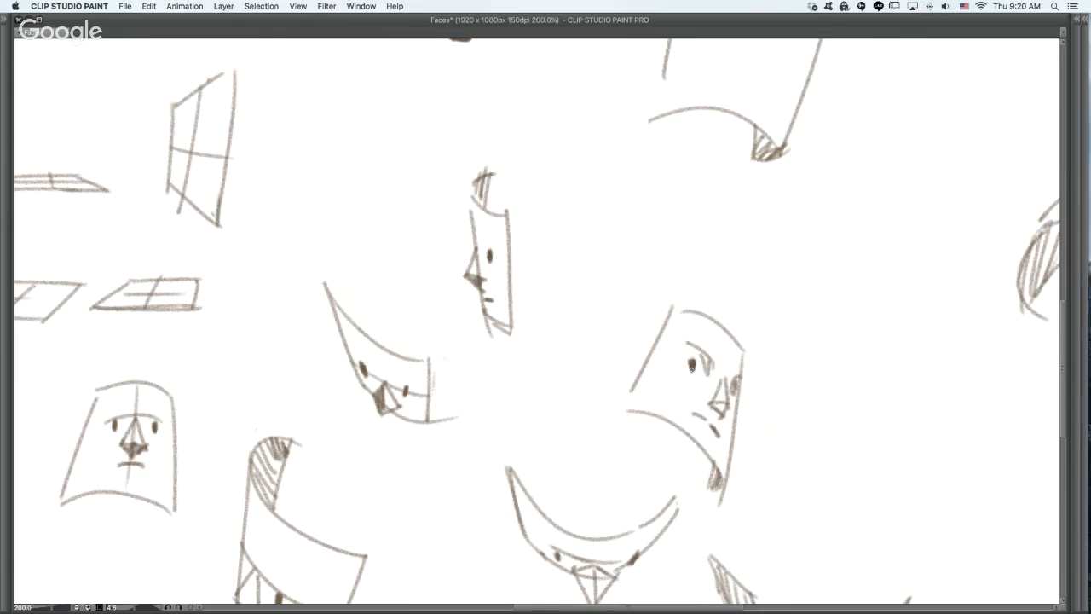
pyautogui.moveTo(779, 470); pyautogui.dragTo(714, 223)
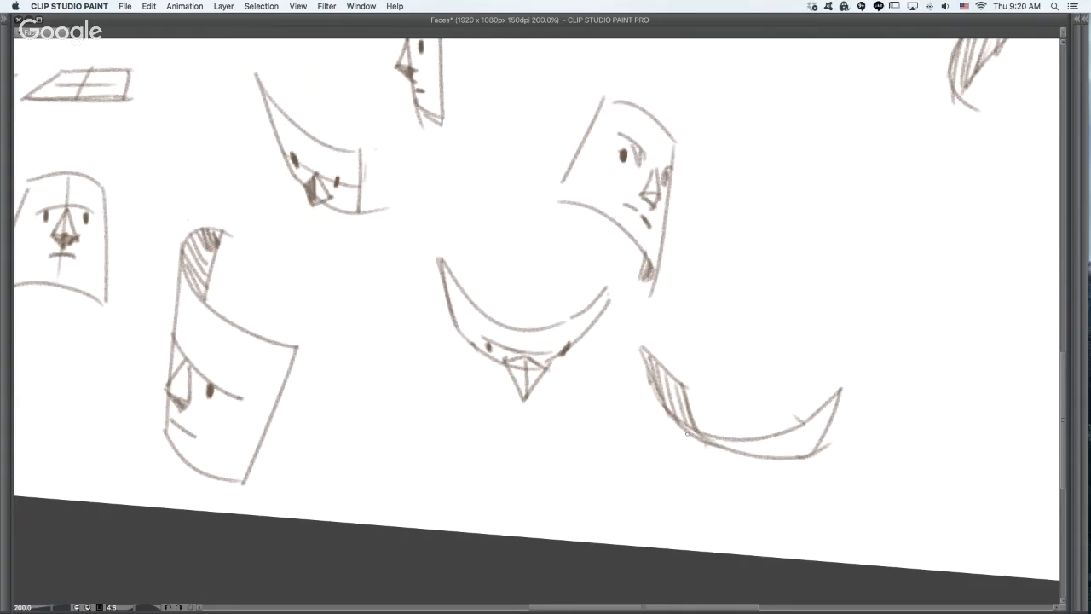
# - Draw a small wedge nose projecting below the hatched crescent-shaped plane
pyautogui.moveTo(687, 433)
pyautogui.mouseDown()
pyautogui.moveTo(691, 472)
pyautogui.moveTo(736, 456)
pyautogui.mouseUp()
# - Draw a curved brow guide and a slanted centre line on the large arched plane beside the dark warrior figure, undoing stray strokes
pyautogui.moveTo(843, 300); pyautogui.dragTo(839, 610)
pyautogui.moveTo(551, 202); pyautogui.dragTo(524, 345)
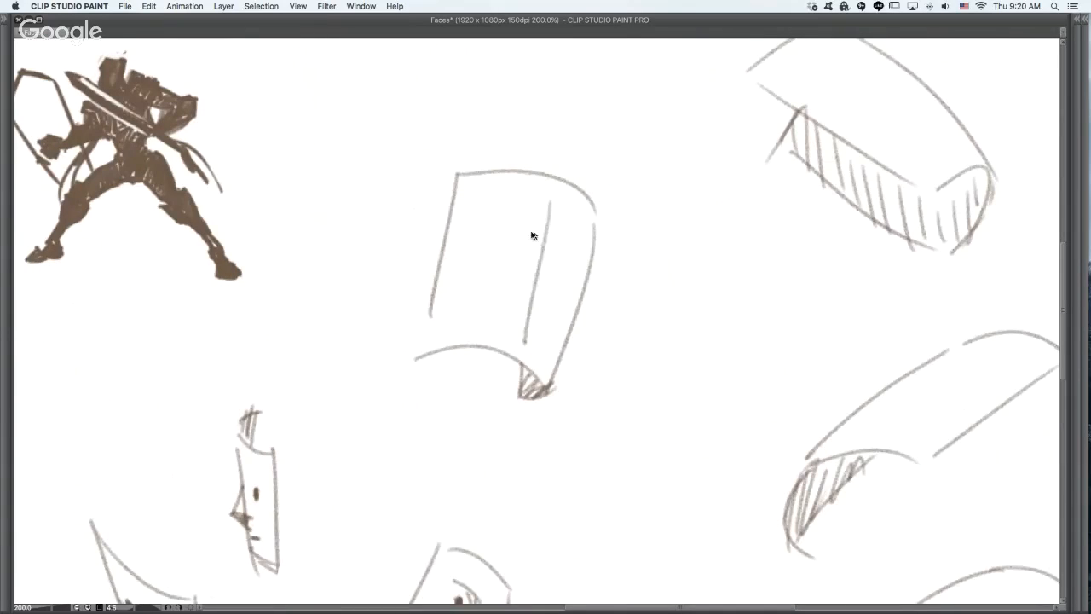
pyautogui.press('super+z')
pyautogui.moveTo(474, 231)
pyautogui.mouseDown()
pyautogui.moveTo(532, 242)
pyautogui.moveTo(602, 286)
pyautogui.mouseUp()
pyautogui.press('super+z')
pyautogui.moveTo(477, 230); pyautogui.dragTo(595, 280)
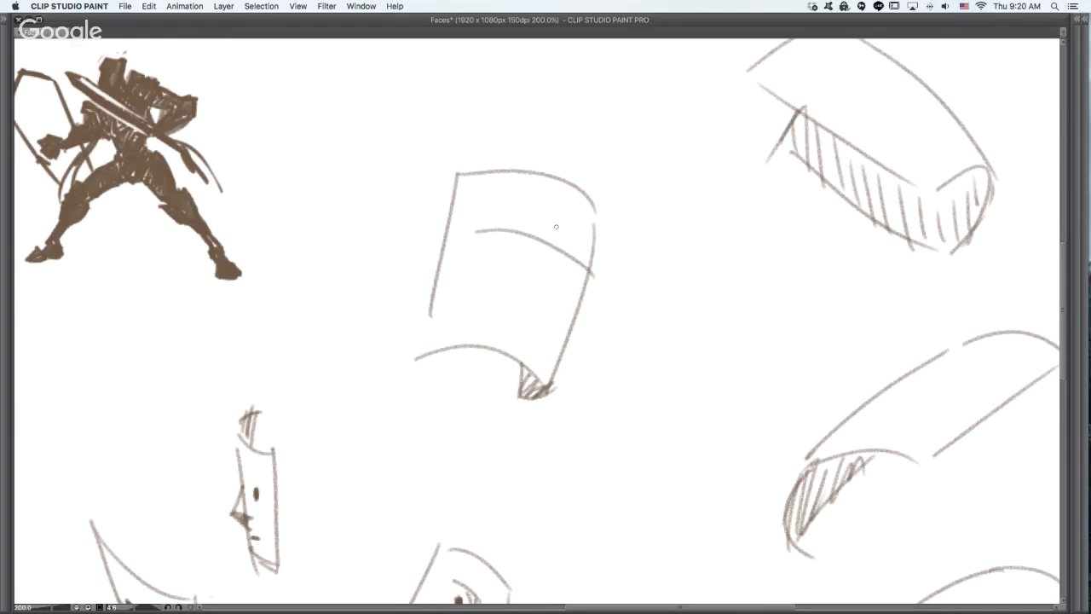
pyautogui.press('super+z')
pyautogui.moveTo(464, 231); pyautogui.dragTo(573, 271)
pyautogui.moveTo(559, 196); pyautogui.dragTo(525, 345)
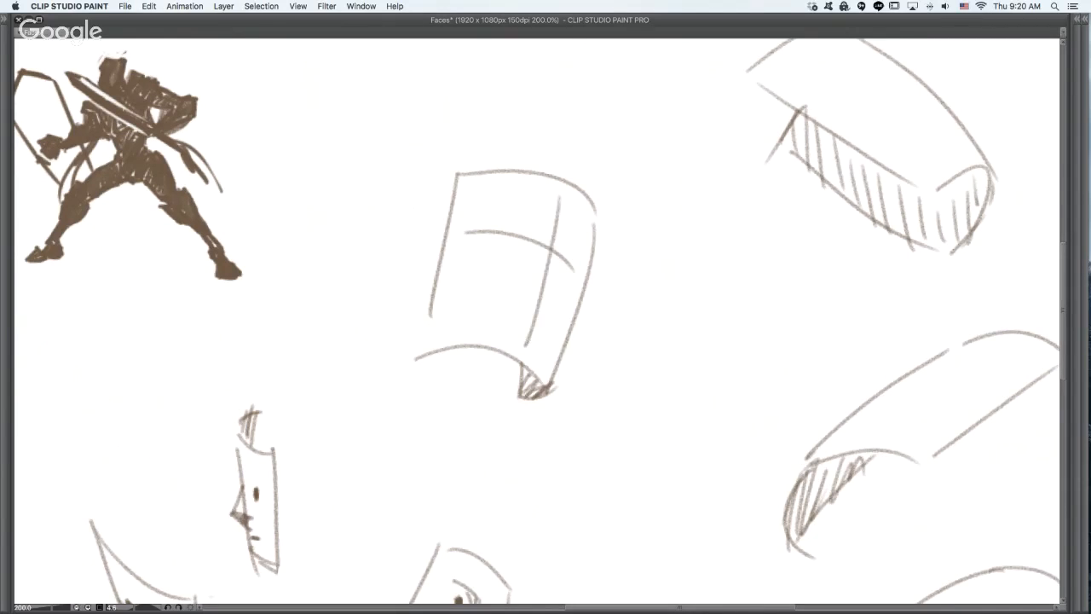
# - Draw hatched brows, two eyes with dark pupils, a shaded pyramid nose and a frowning mouth along the arched plane's guides
pyautogui.moveTo(508, 213)
pyautogui.mouseDown()
pyautogui.moveTo(532, 223)
pyautogui.moveTo(525, 235)
pyautogui.moveTo(588, 237)
pyautogui.moveTo(576, 246)
pyautogui.mouseUp()
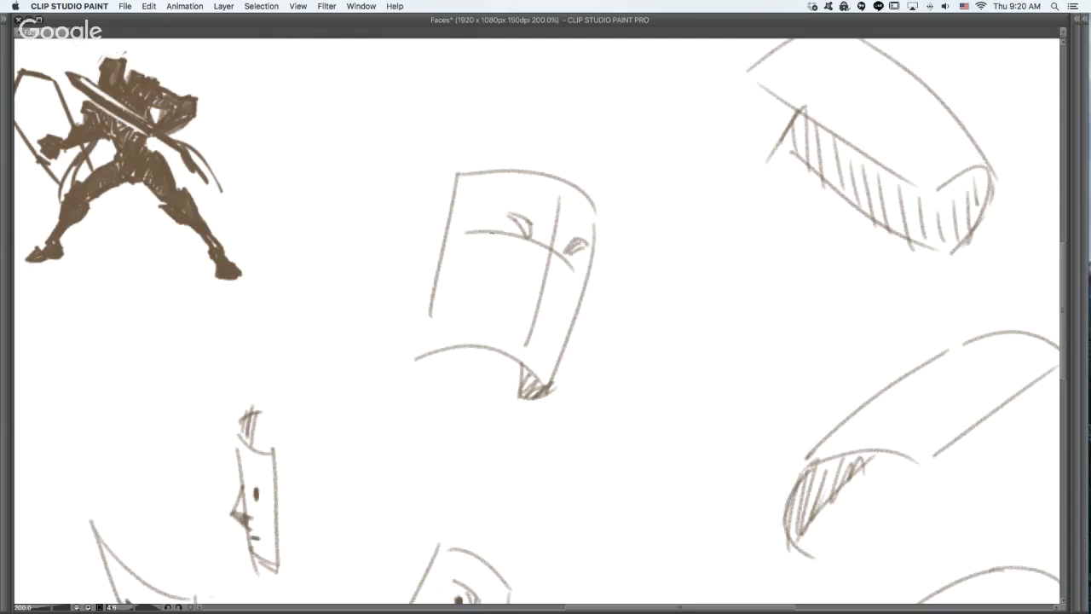
pyautogui.press('super+z')
pyautogui.moveTo(501, 232)
pyautogui.mouseDown()
pyautogui.moveTo(517, 240)
pyautogui.moveTo(503, 252)
pyautogui.moveTo(514, 225)
pyautogui.mouseUp()
pyautogui.moveTo(574, 259)
pyautogui.mouseDown()
pyautogui.moveTo(570, 272)
pyautogui.moveTo(545, 248)
pyautogui.moveTo(556, 239)
pyautogui.moveTo(554, 312)
pyautogui.moveTo(540, 310)
pyautogui.moveTo(558, 307)
pyautogui.moveTo(539, 307)
pyautogui.moveTo(553, 310)
pyautogui.mouseUp()
pyautogui.press('super+z')
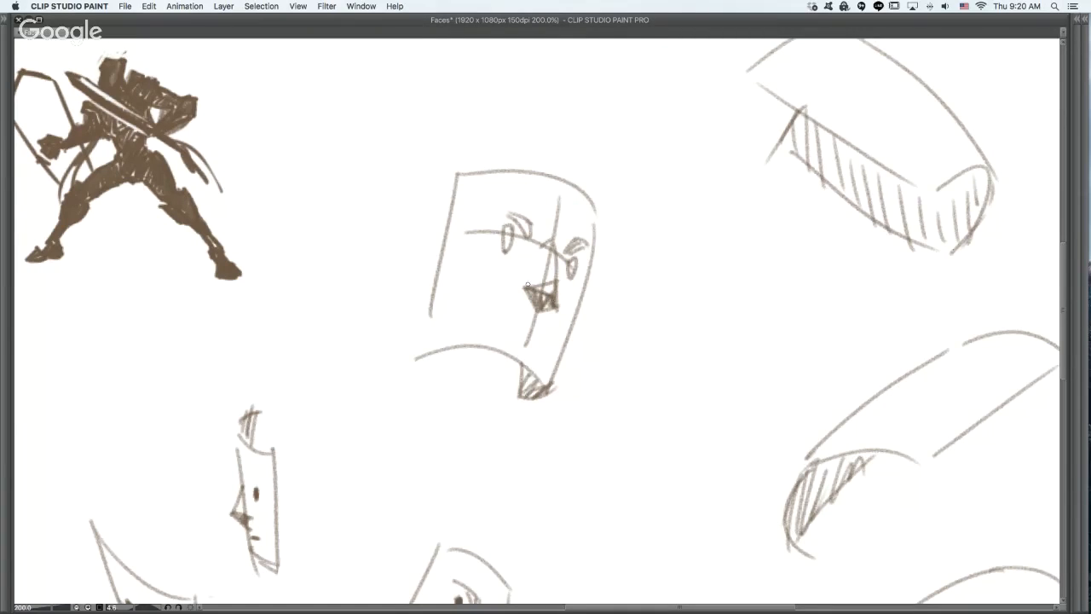
pyautogui.moveTo(546, 240)
pyautogui.mouseDown()
pyautogui.moveTo(527, 286)
pyautogui.moveTo(529, 274)
pyautogui.mouseUp()
pyautogui.moveTo(497, 311); pyautogui.dragTo(544, 333)
pyautogui.moveTo(510, 227); pyautogui.dragTo(507, 247)
pyautogui.moveTo(570, 273); pyautogui.dragTo(570, 270)
# - Try a brow, eye, long projecting nose, mouth and oval head outline on the tilted plane with the hatched underside
pyautogui.moveTo(845, 312); pyautogui.dragTo(819, 261)
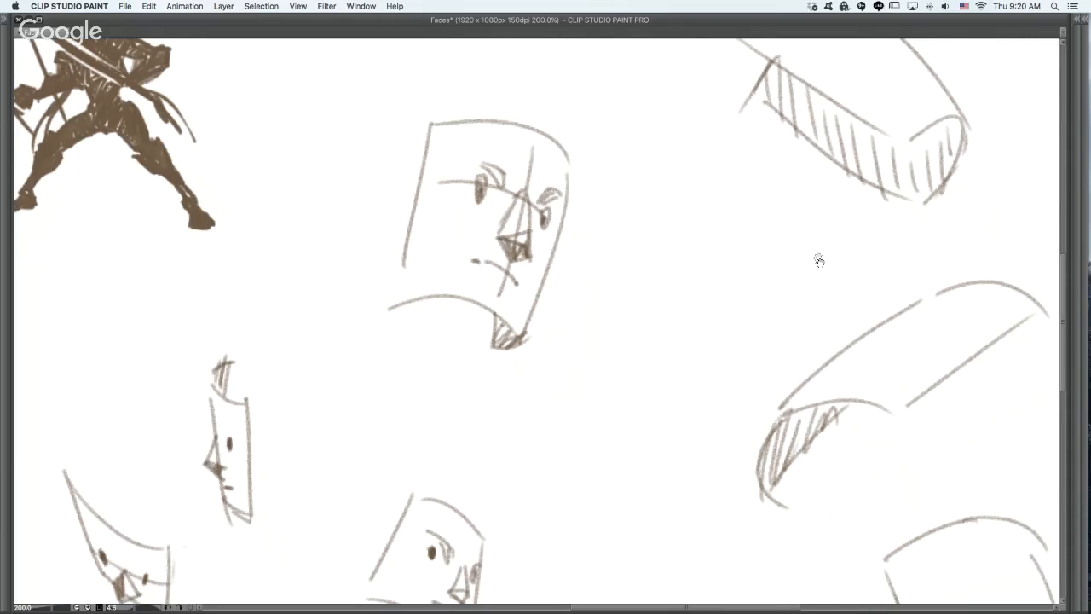
pyautogui.moveTo(999, 78)
pyautogui.mouseDown()
pyautogui.moveTo(797, 147)
pyautogui.moveTo(792, 320)
pyautogui.moveTo(592, 349)
pyautogui.mouseUp()
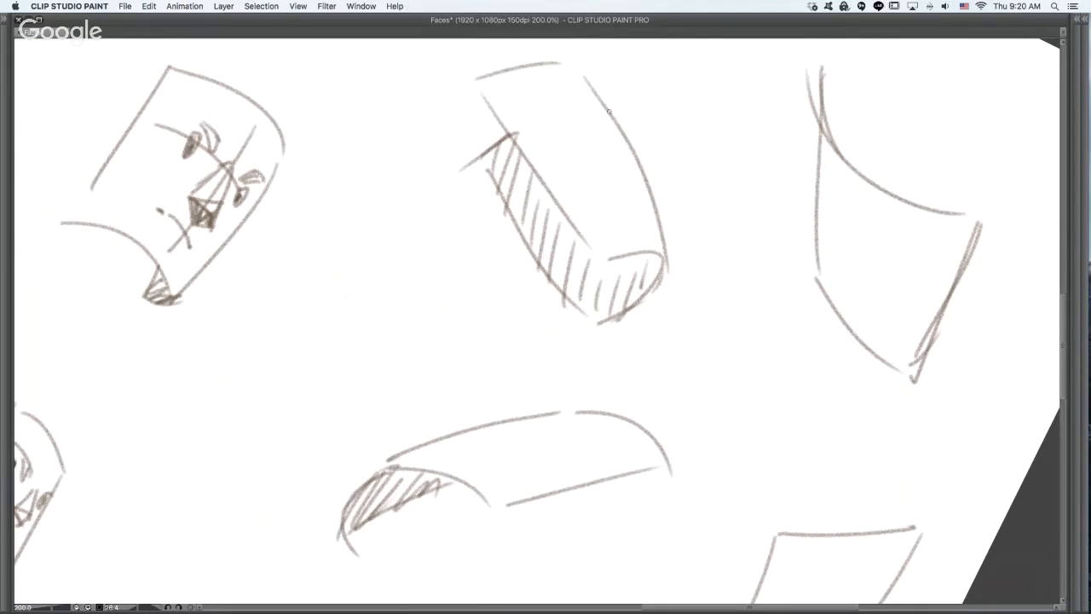
pyautogui.moveTo(621, 127)
pyautogui.mouseDown()
pyautogui.moveTo(670, 169)
pyautogui.moveTo(657, 194)
pyautogui.mouseUp()
pyautogui.moveTo(573, 97); pyautogui.dragTo(615, 119)
pyautogui.press('super+z')
pyautogui.moveTo(570, 90)
pyautogui.mouseDown()
pyautogui.moveTo(611, 111)
pyautogui.moveTo(610, 130)
pyautogui.mouseUp()
pyautogui.press('super+z')
pyautogui.press('super+z')
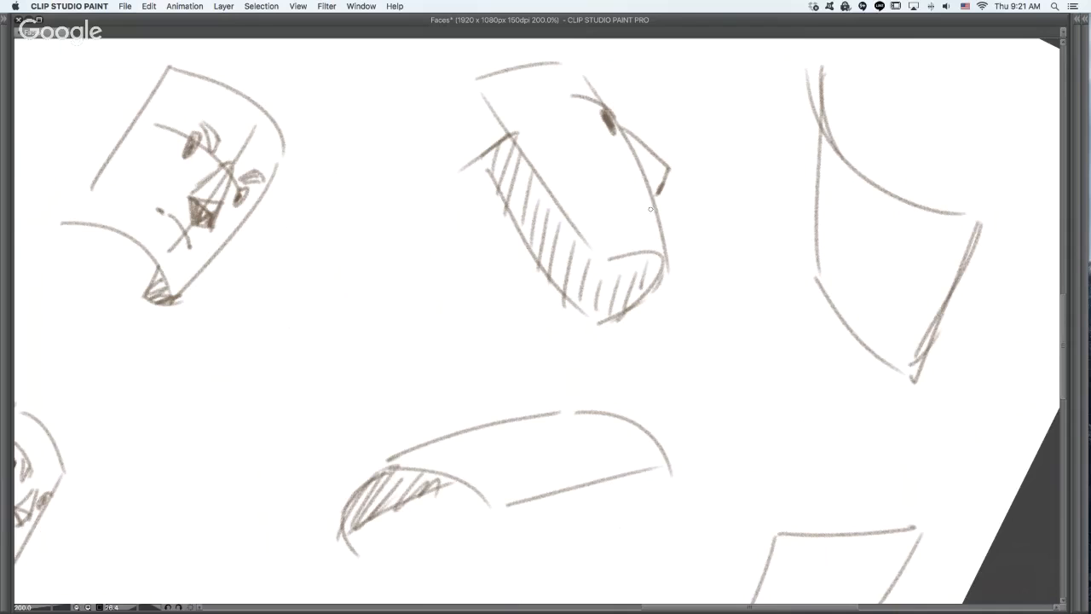
pyautogui.moveTo(649, 209); pyautogui.dragTo(647, 208)
pyautogui.moveTo(650, 188)
pyautogui.mouseDown()
pyautogui.moveTo(671, 164)
pyautogui.moveTo(663, 175)
pyautogui.mouseUp()
pyautogui.moveTo(581, 114)
pyautogui.mouseDown()
pyautogui.moveTo(615, 269)
pyautogui.moveTo(554, 75)
pyautogui.mouseUp()
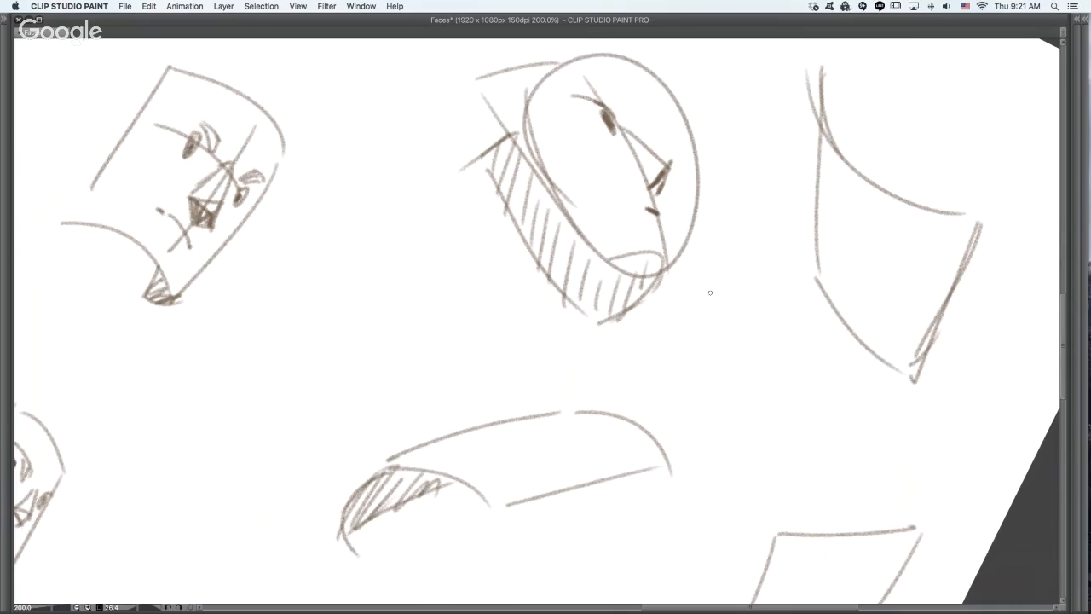
# - Undo the oval outline and the facial features on the tilted hatched plane
pyautogui.press('super+z')
pyautogui.press('super+z')
pyautogui.press('super+z')
pyautogui.press('super+z')
pyautogui.press('super+z')
pyautogui.press('super+z')
pyautogui.press('super+z')
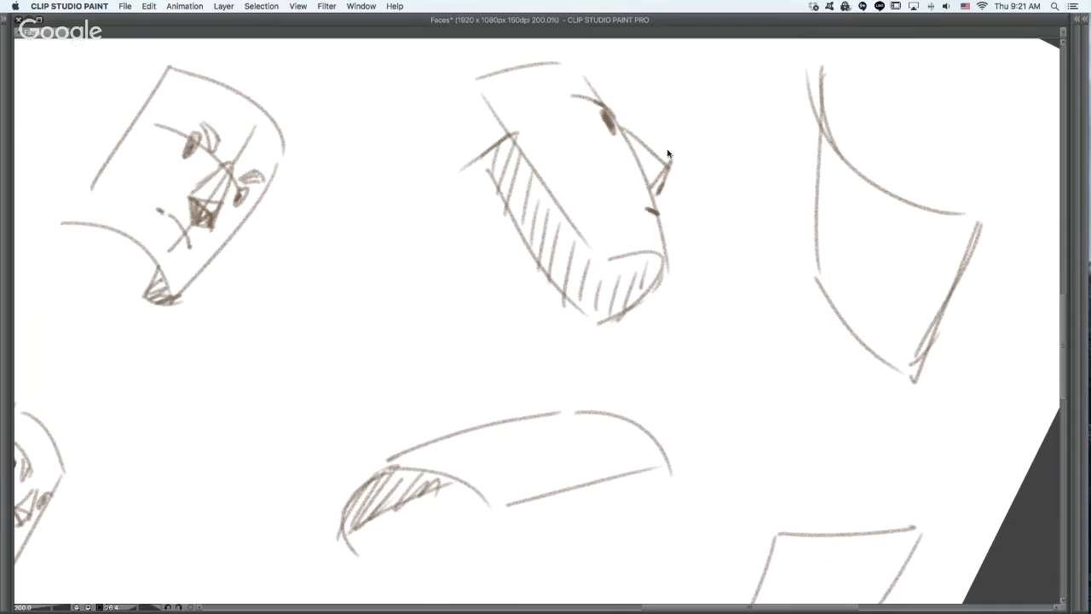
# - Draw a smaller wedge nose on the outer edge of the tilted hatched plane
pyautogui.press('super+z')
pyautogui.press('super+z')
pyautogui.moveTo(620, 128)
pyautogui.mouseDown()
pyautogui.moveTo(654, 159)
pyautogui.moveTo(644, 175)
pyautogui.moveTo(658, 213)
pyautogui.mouseUp()
pyautogui.press('super+z')
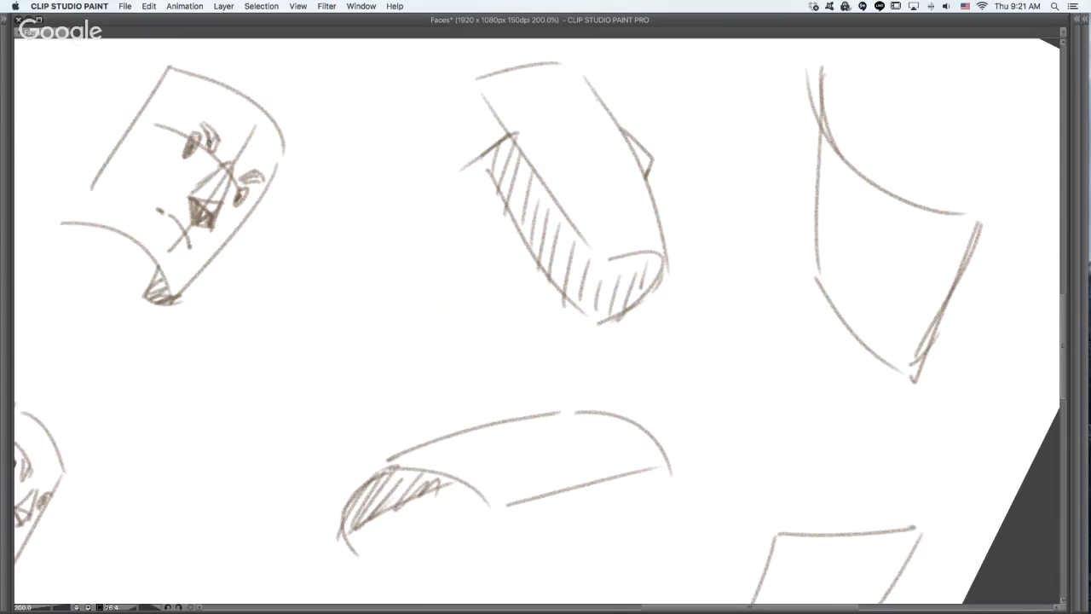
# - Darken the near brow of the neighbouring arched face and add a short curved stroke above it, undoing stray marks
pyautogui.moveTo(208, 143)
pyautogui.mouseDown()
pyautogui.moveTo(203, 125)
pyautogui.moveTo(212, 138)
pyautogui.mouseUp()
pyautogui.moveTo(172, 109); pyautogui.dragTo(197, 115)
pyautogui.press('super+z')
pyautogui.moveTo(216, 129); pyautogui.dragTo(213, 122)
pyautogui.press('super+z')
pyautogui.press('super+z')
# - Draw a brow, a dark eye, a curved eye-level guide and a short mouth on the tilted hatched plane
pyautogui.press('super+z')
pyautogui.press('super+z')
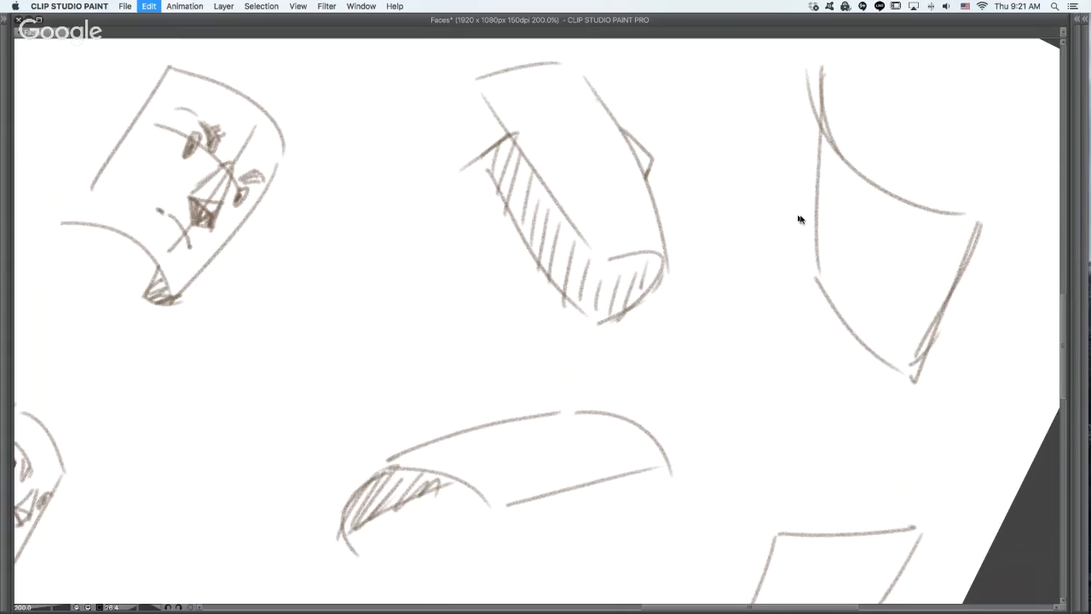
pyautogui.moveTo(599, 106)
pyautogui.mouseDown()
pyautogui.moveTo(590, 107)
pyautogui.moveTo(622, 141)
pyautogui.moveTo(606, 110)
pyautogui.mouseUp()
pyautogui.press('super+z')
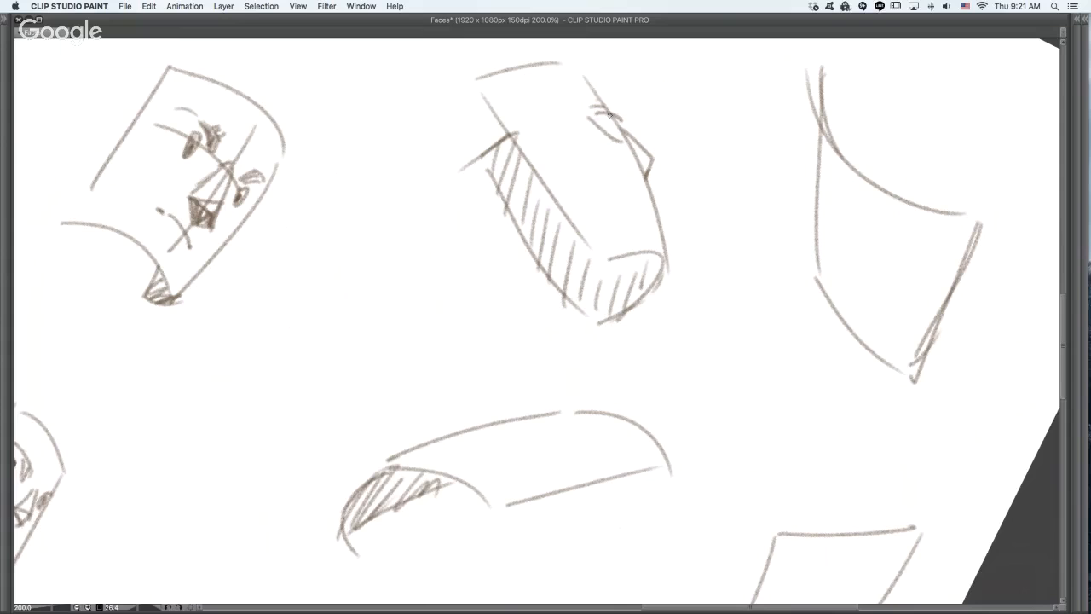
pyautogui.press('super+z')
pyautogui.moveTo(596, 115); pyautogui.dragTo(616, 127)
pyautogui.press('super+z')
pyautogui.moveTo(524, 155)
pyautogui.mouseDown()
pyautogui.moveTo(616, 131)
pyautogui.moveTo(629, 151)
pyautogui.moveTo(600, 121)
pyautogui.moveTo(628, 127)
pyautogui.moveTo(620, 136)
pyautogui.moveTo(616, 114)
pyautogui.mouseUp()
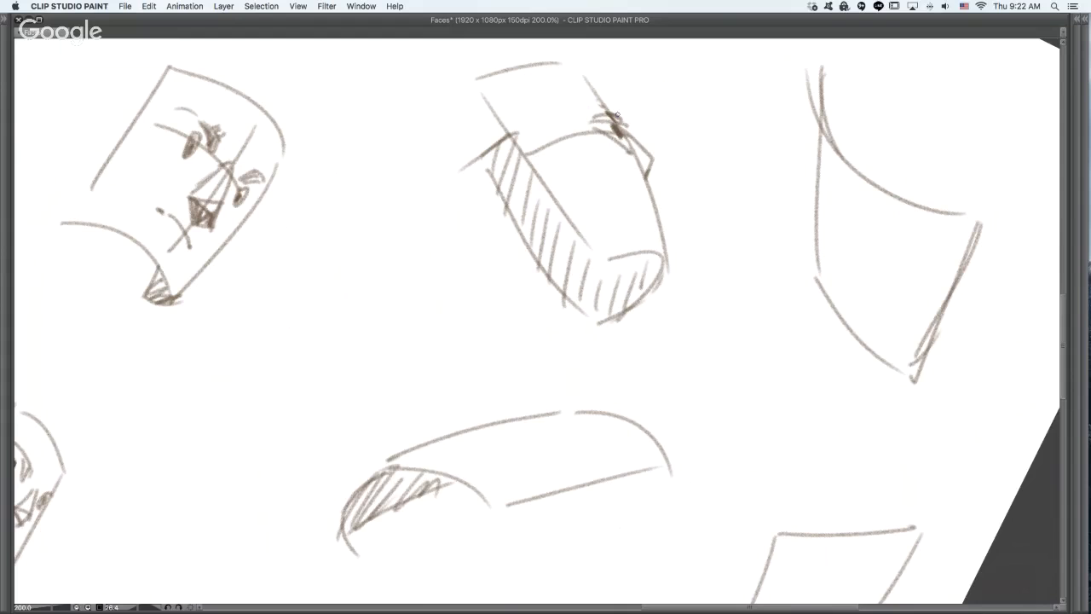
pyautogui.moveTo(641, 196); pyautogui.dragTo(654, 196)
# - Draw a shaded nose, a short mouth stroke and a dark eye along the upper edge of the reclining arched plane
pyautogui.moveTo(760, 370)
pyautogui.mouseDown()
pyautogui.moveTo(745, 353)
pyautogui.moveTo(631, 349)
pyautogui.mouseUp()
pyautogui.moveTo(396, 242)
pyautogui.mouseDown()
pyautogui.moveTo(415, 263)
pyautogui.moveTo(395, 247)
pyautogui.moveTo(450, 257)
pyautogui.moveTo(394, 258)
pyautogui.moveTo(395, 268)
pyautogui.moveTo(403, 249)
pyautogui.moveTo(410, 259)
pyautogui.moveTo(395, 281)
pyautogui.mouseUp()
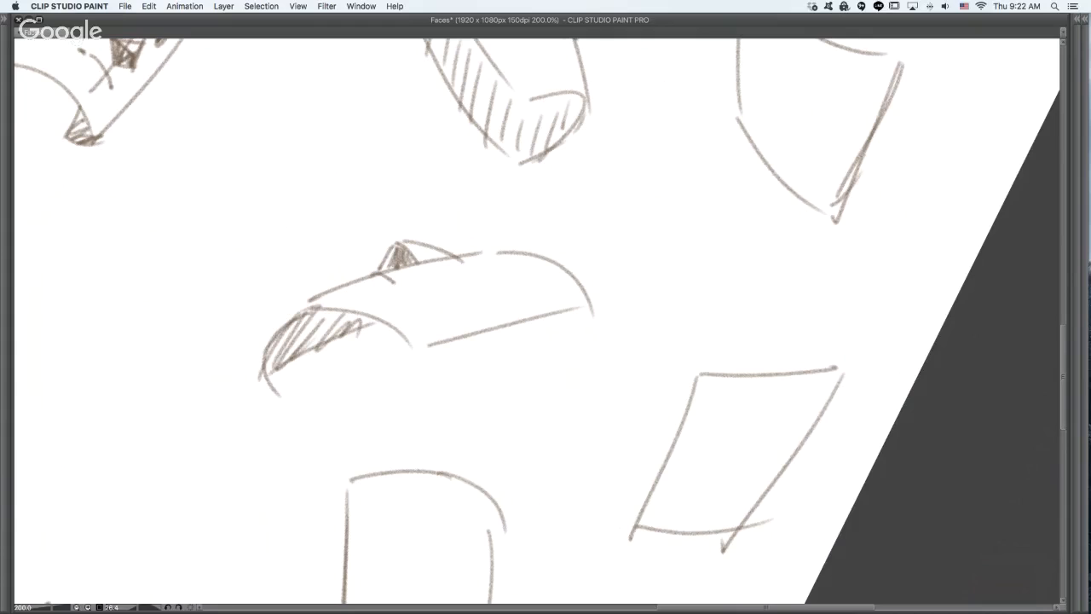
pyautogui.moveTo(491, 255); pyautogui.dragTo(511, 269)
pyautogui.press('super+z')
pyautogui.moveTo(474, 253)
pyautogui.mouseDown()
pyautogui.moveTo(497, 262)
pyautogui.moveTo(503, 253)
pyautogui.mouseUp()
pyautogui.press('super+z')
# - Draw a curved brow guide across the large tilted plane below the reclining one, redrawing it until the curve fits
pyautogui.moveTo(725, 390); pyautogui.dragTo(733, 244)
pyautogui.keyDown('alt'); pyautogui.click(723, 346); pyautogui.keyUp('alt')
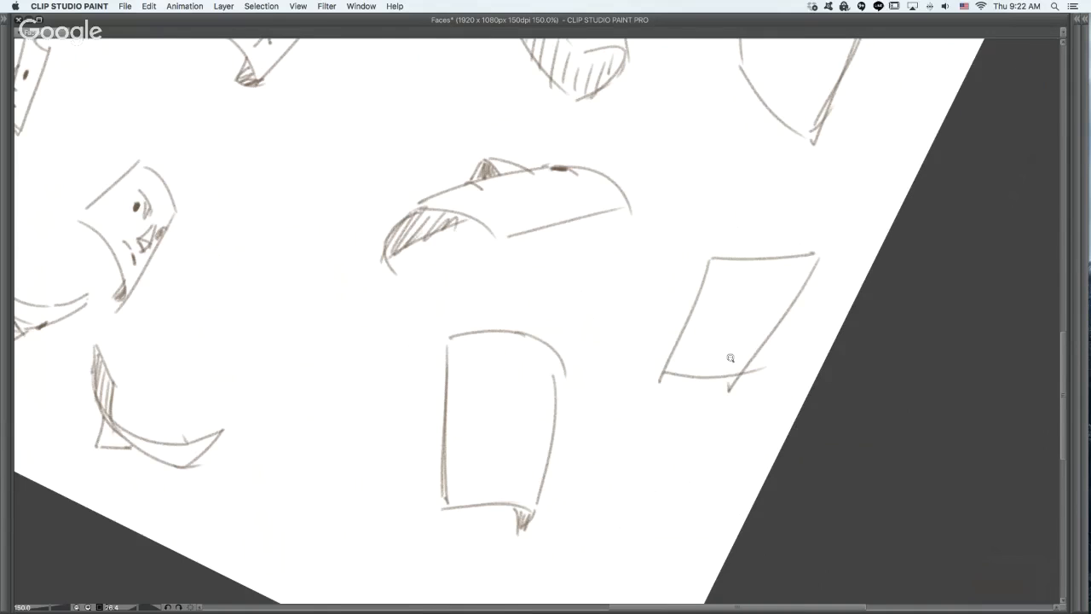
pyautogui.keyDown('alt'); pyautogui.click(731, 358); pyautogui.keyUp('alt')
pyautogui.moveTo(683, 413); pyautogui.dragTo(682, 331)
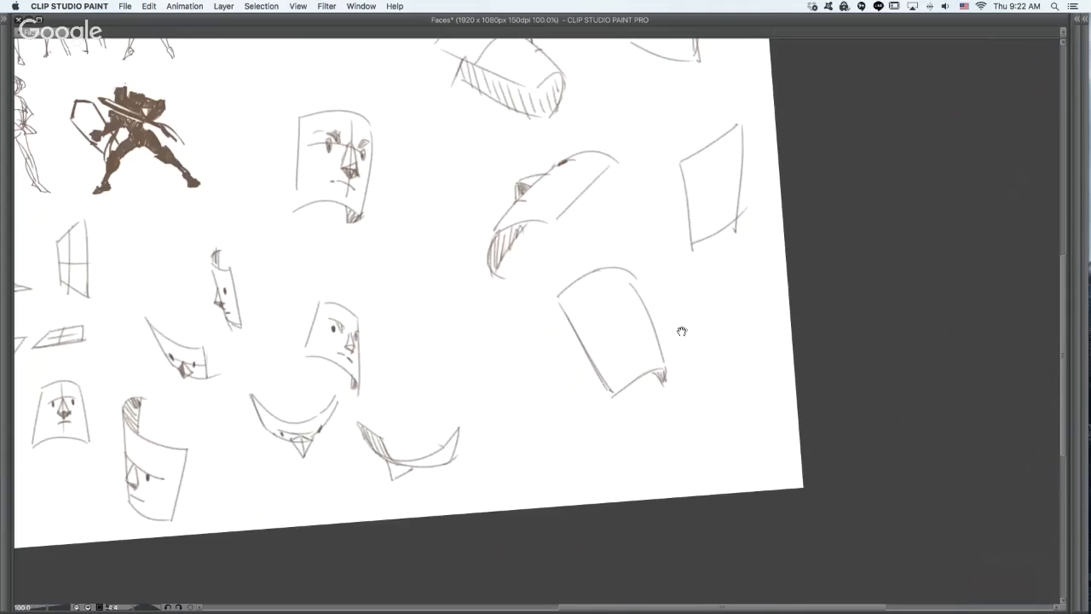
pyautogui.keyDown('super'); pyautogui.click(681, 330); pyautogui.keyUp('super')
pyautogui.moveTo(552, 319)
pyautogui.mouseDown()
pyautogui.moveTo(627, 291)
pyautogui.moveTo(631, 300)
pyautogui.mouseUp()
pyautogui.press('super+z')
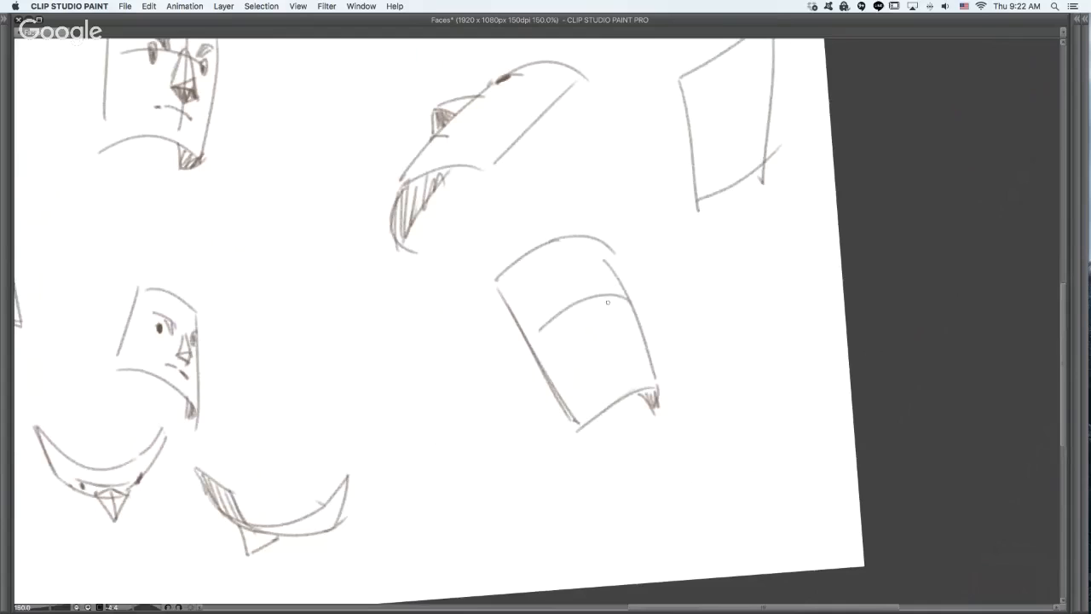
pyautogui.press('super+z')
pyautogui.moveTo(553, 327); pyautogui.dragTo(632, 307)
pyautogui.press('super+z')
pyautogui.moveTo(529, 335); pyautogui.dragTo(644, 300)
pyautogui.press('super+z')
pyautogui.moveTo(536, 331); pyautogui.dragTo(628, 302)
pyautogui.press('super+z')
# - Strengthen the large tilted plane's curved lower edge and close its underside with a straight base line and hatching
pyautogui.moveTo(582, 428); pyautogui.dragTo(658, 394)
pyautogui.press('super+z')
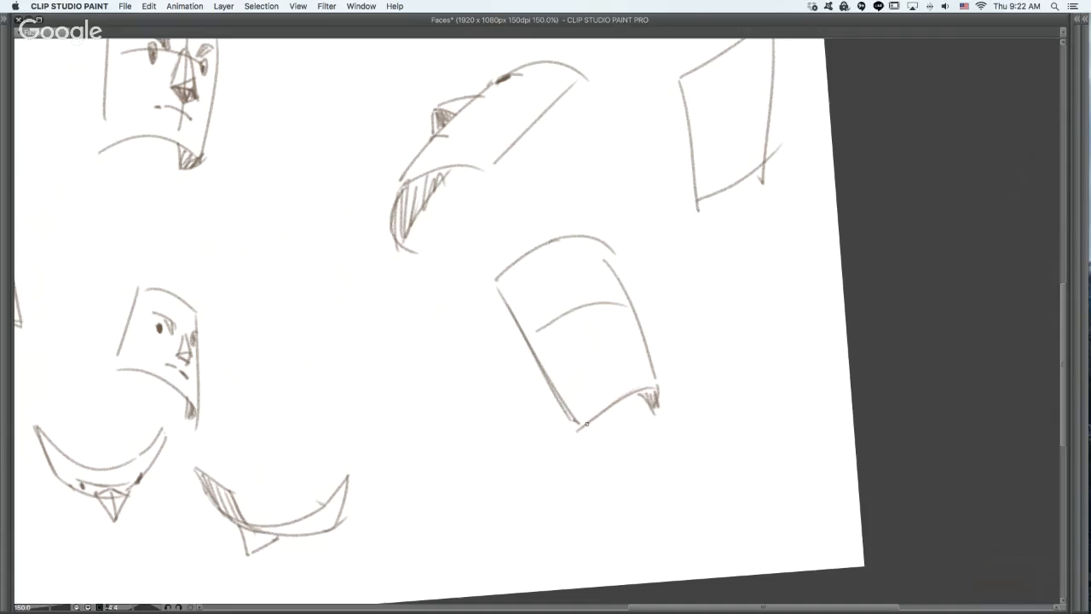
pyautogui.moveTo(586, 425); pyautogui.dragTo(654, 387)
pyautogui.press('super+z')
pyautogui.moveTo(429, 496)
pyautogui.mouseDown()
pyautogui.moveTo(441, 483)
pyautogui.moveTo(540, 503)
pyautogui.mouseUp()
pyautogui.press('super+z')
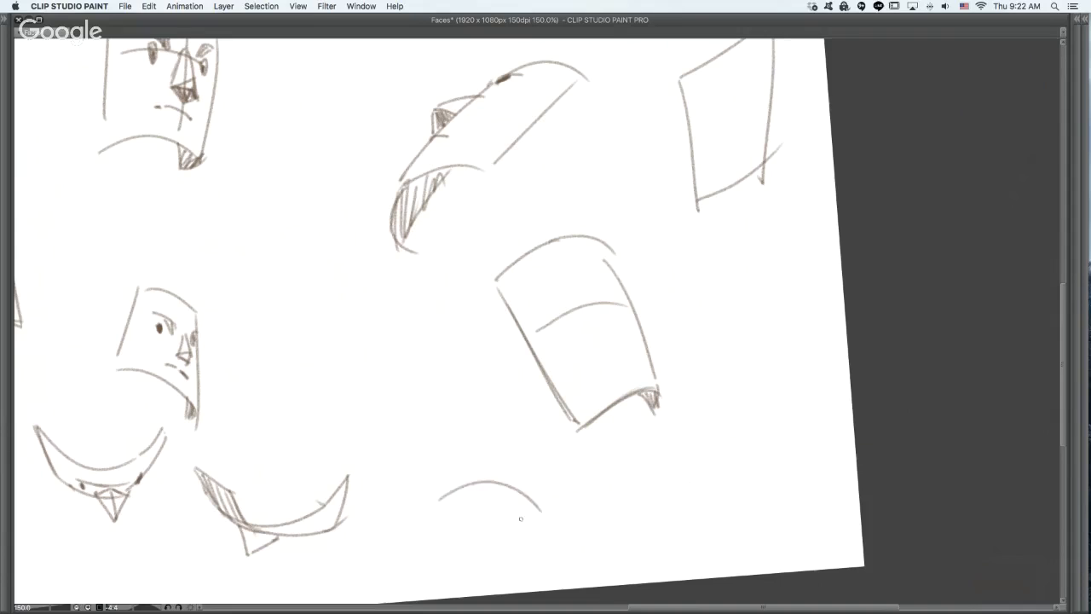
pyautogui.press('super+z')
pyautogui.moveTo(451, 517)
pyautogui.mouseDown()
pyautogui.moveTo(483, 505)
pyautogui.moveTo(539, 527)
pyautogui.mouseUp()
pyautogui.press('super+z')
pyautogui.moveTo(587, 431)
pyautogui.mouseDown()
pyautogui.moveTo(654, 428)
pyautogui.moveTo(624, 407)
pyautogui.moveTo(655, 397)
pyautogui.moveTo(646, 432)
pyautogui.mouseUp()
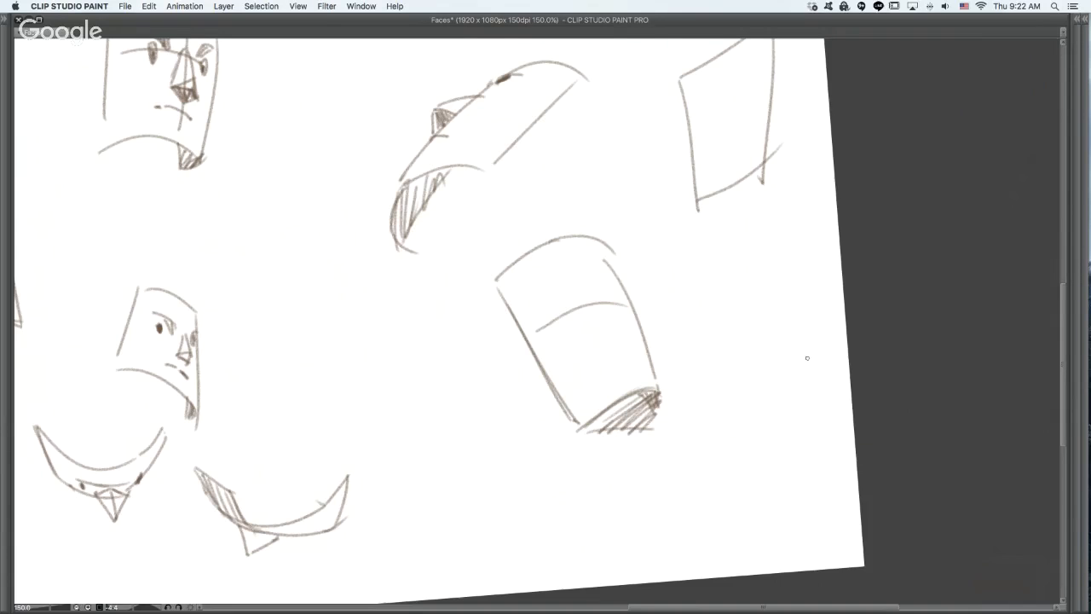
# - Try closing and densely hatching the underside of the reclining plane, and undo the hatching
pyautogui.moveTo(394, 182); pyautogui.dragTo(420, 252)
pyautogui.press('super+z')
pyautogui.moveTo(390, 186)
pyautogui.mouseDown()
pyautogui.moveTo(418, 242)
pyautogui.moveTo(465, 187)
pyautogui.mouseUp()
pyautogui.moveTo(427, 243); pyautogui.dragTo(463, 195)
pyautogui.moveTo(398, 184); pyautogui.dragTo(466, 194)
pyautogui.moveTo(397, 224)
pyautogui.mouseDown()
pyautogui.moveTo(409, 191)
pyautogui.moveTo(446, 184)
pyautogui.mouseUp()
pyautogui.moveTo(426, 235); pyautogui.dragTo(456, 192)
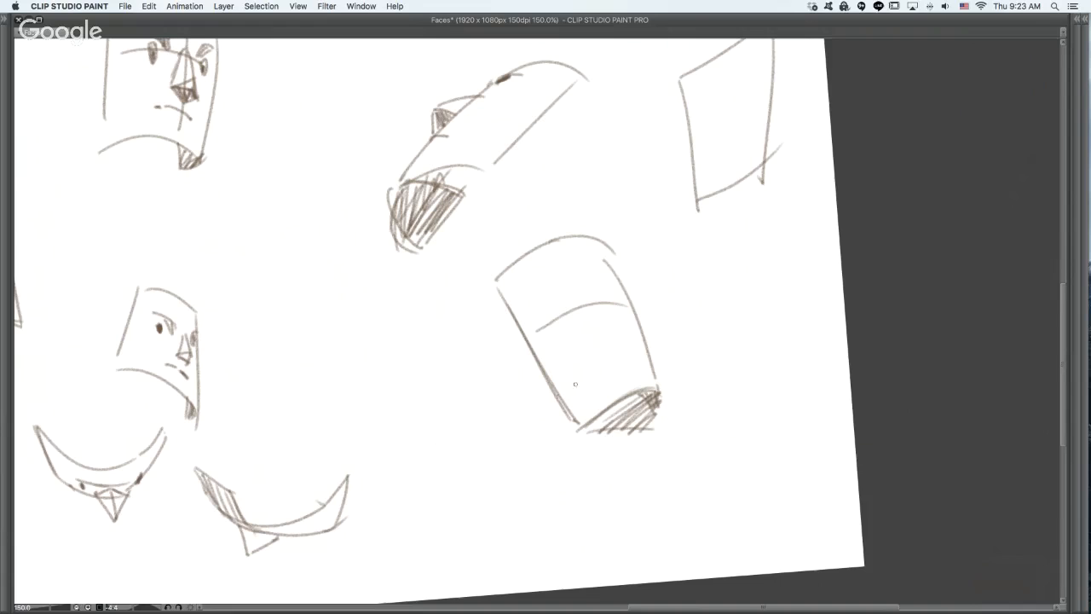
pyautogui.press('super+z')
pyautogui.press('super+z')
pyautogui.press('super+z')
pyautogui.press('super+z')
pyautogui.press('super+z')
pyautogui.press('super+z')
pyautogui.press('super+z')
pyautogui.press('super+z')
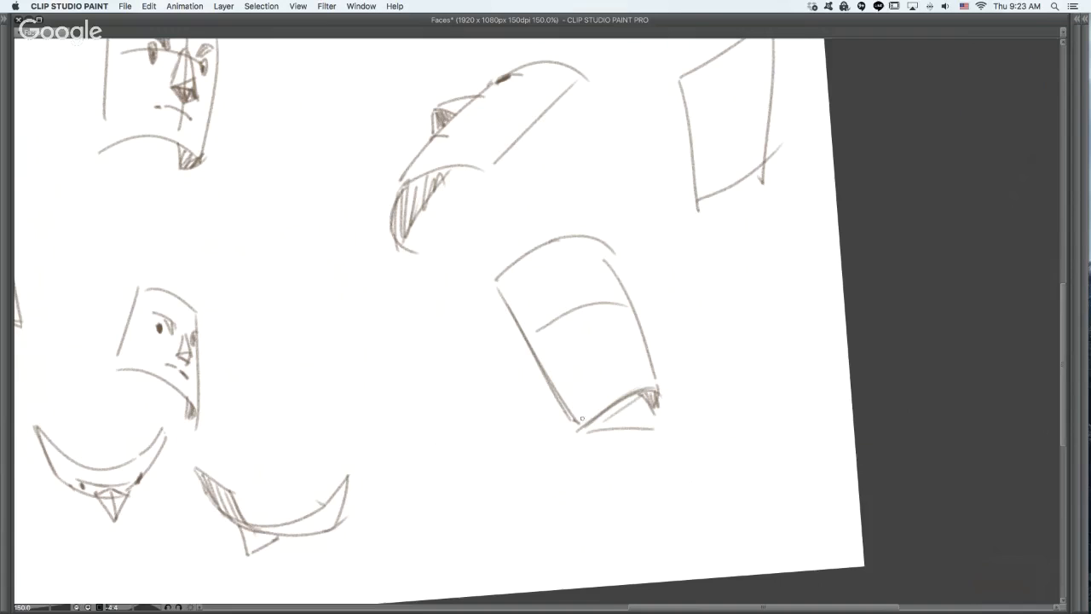
# - Redraw the large tilted plane's lower edge and add two eyes, a shaded pyramid nose, a mouth and hatched brows
pyautogui.moveTo(581, 418); pyautogui.dragTo(629, 394)
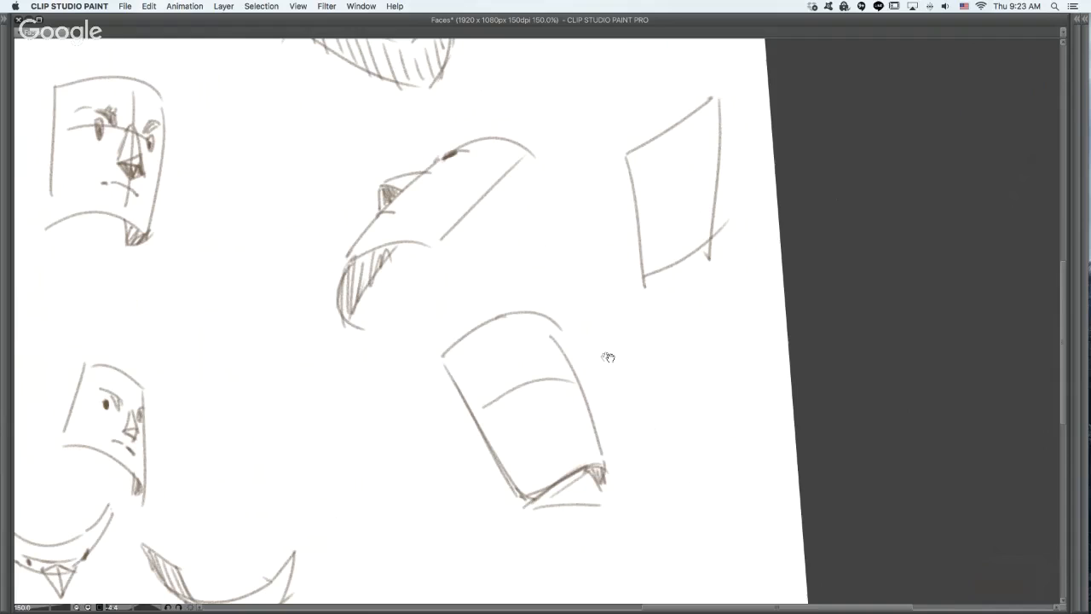
pyautogui.moveTo(521, 390)
pyautogui.mouseDown()
pyautogui.moveTo(577, 392)
pyautogui.moveTo(577, 409)
pyautogui.moveTo(553, 421)
pyautogui.moveTo(583, 421)
pyautogui.moveTo(577, 413)
pyautogui.moveTo(570, 421)
pyautogui.moveTo(578, 413)
pyautogui.moveTo(596, 442)
pyautogui.mouseUp()
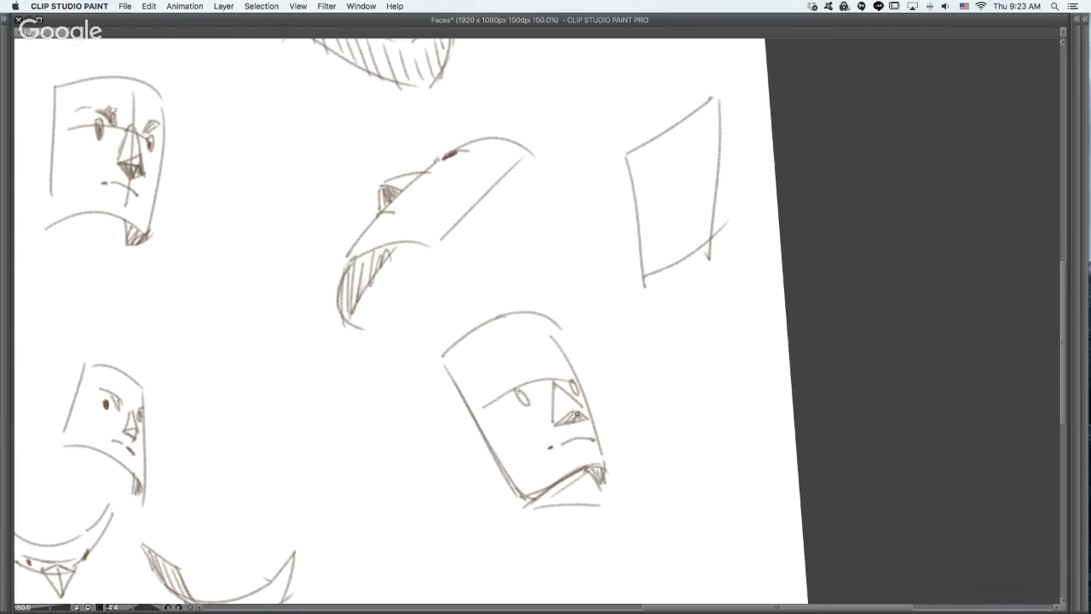
pyautogui.moveTo(520, 394)
pyautogui.mouseDown()
pyautogui.moveTo(576, 393)
pyautogui.moveTo(534, 384)
pyautogui.mouseUp()
pyautogui.press('super+z')
pyautogui.moveTo(570, 373)
pyautogui.mouseDown()
pyautogui.moveTo(517, 376)
pyautogui.moveTo(535, 385)
pyautogui.mouseUp()
# - Draw a curved brow guide and a vertical centre line on the narrow upright plane near the canvas edge, undoing misplaced strokes
pyautogui.moveTo(670, 194)
pyautogui.mouseDown()
pyautogui.moveTo(728, 155)
pyautogui.moveTo(679, 196)
pyautogui.moveTo(723, 171)
pyautogui.mouseUp()
pyautogui.press('super+z')
pyautogui.press('super+z')
pyautogui.moveTo(660, 209)
pyautogui.mouseDown()
pyautogui.moveTo(679, 210)
pyautogui.moveTo(720, 169)
pyautogui.mouseUp()
pyautogui.press('super+z')
pyautogui.press('super+z')
pyautogui.moveTo(664, 203); pyautogui.dragTo(715, 177)
pyautogui.press('super+z')
pyautogui.press('super+z')
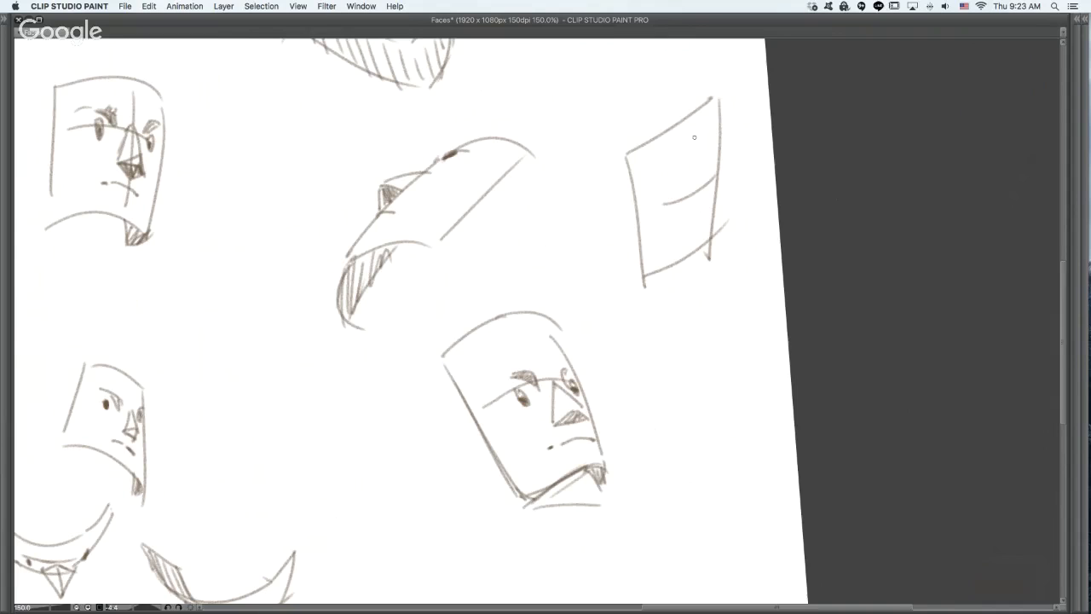
pyautogui.moveTo(696, 123); pyautogui.dragTo(701, 237)
pyautogui.press('super+z')
pyautogui.moveTo(690, 118); pyautogui.dragTo(695, 245)
# - Redraw the narrow plane's top edge as a downward-bulging curve, undoing the rejected strokes
pyautogui.moveTo(630, 152)
pyautogui.mouseDown()
pyautogui.moveTo(713, 138)
pyautogui.moveTo(685, 111)
pyautogui.moveTo(705, 102)
pyautogui.mouseUp()
pyautogui.press('super+z')
pyautogui.press('super+z')
pyautogui.press('super+z')
pyautogui.moveTo(629, 145); pyautogui.dragTo(716, 129)
pyautogui.press('super+z')
pyautogui.moveTo(630, 143); pyautogui.dragTo(716, 128)
# - Add a rear arc at the narrow plane's top, reinforce its sides and draw a curved lower edge
pyautogui.press('super+z')
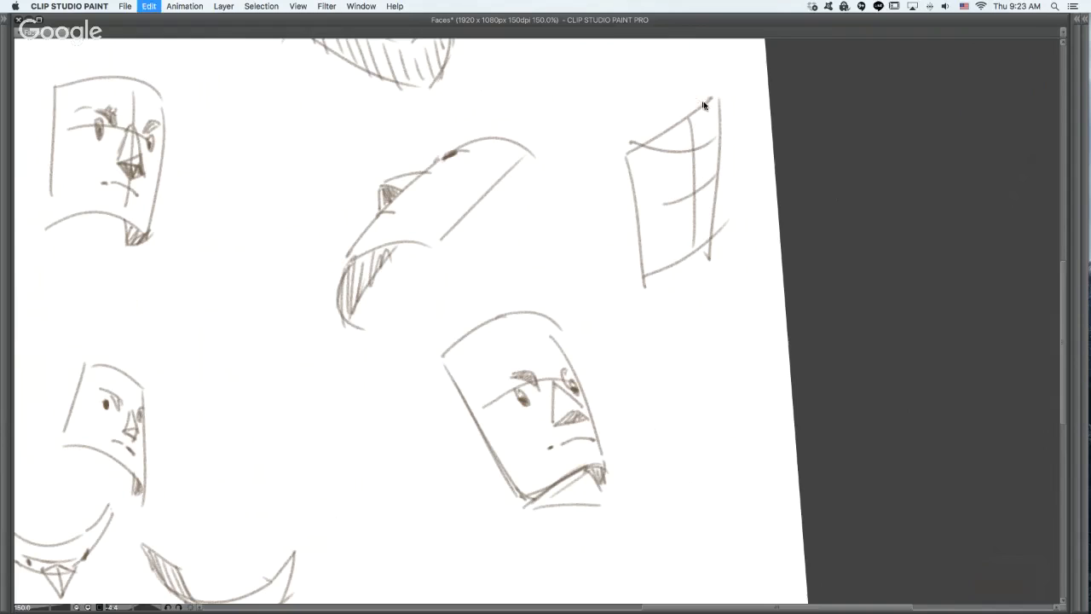
pyautogui.moveTo(678, 97); pyautogui.dragTo(705, 129)
pyautogui.moveTo(628, 143)
pyautogui.mouseDown()
pyautogui.moveTo(647, 288)
pyautogui.moveTo(709, 269)
pyautogui.mouseUp()
pyautogui.moveTo(643, 254)
pyautogui.mouseDown()
pyautogui.moveTo(713, 272)
pyautogui.moveTo(716, 229)
pyautogui.mouseUp()
pyautogui.press('super+z')
pyautogui.press('super+z')
# - Draw two shaded triangular eye shapes along the brow guide of the narrow upright plane
pyautogui.press('super+z')
pyautogui.moveTo(704, 271); pyautogui.dragTo(714, 231)
pyautogui.press('super+z')
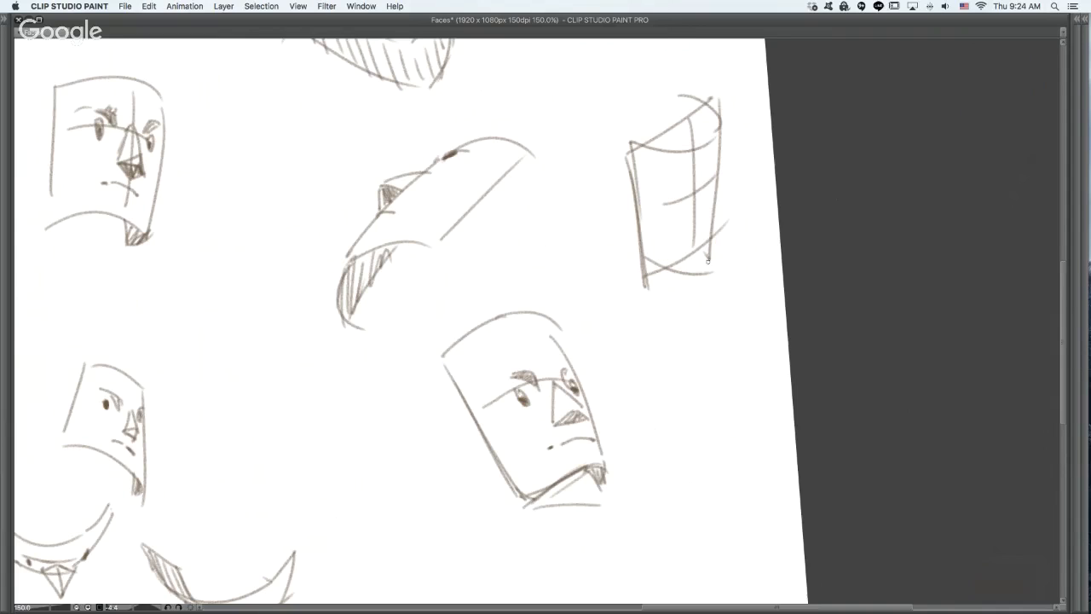
pyautogui.moveTo(706, 271); pyautogui.dragTo(711, 235)
pyautogui.moveTo(650, 190)
pyautogui.mouseDown()
pyautogui.moveTo(689, 198)
pyautogui.moveTo(681, 214)
pyautogui.moveTo(661, 205)
pyautogui.moveTo(715, 202)
pyautogui.moveTo(715, 177)
pyautogui.moveTo(714, 190)
pyautogui.moveTo(682, 200)
pyautogui.moveTo(691, 196)
pyautogui.mouseUp()
pyautogui.press('super+z')
pyautogui.press('super+z')
pyautogui.press('super+z')
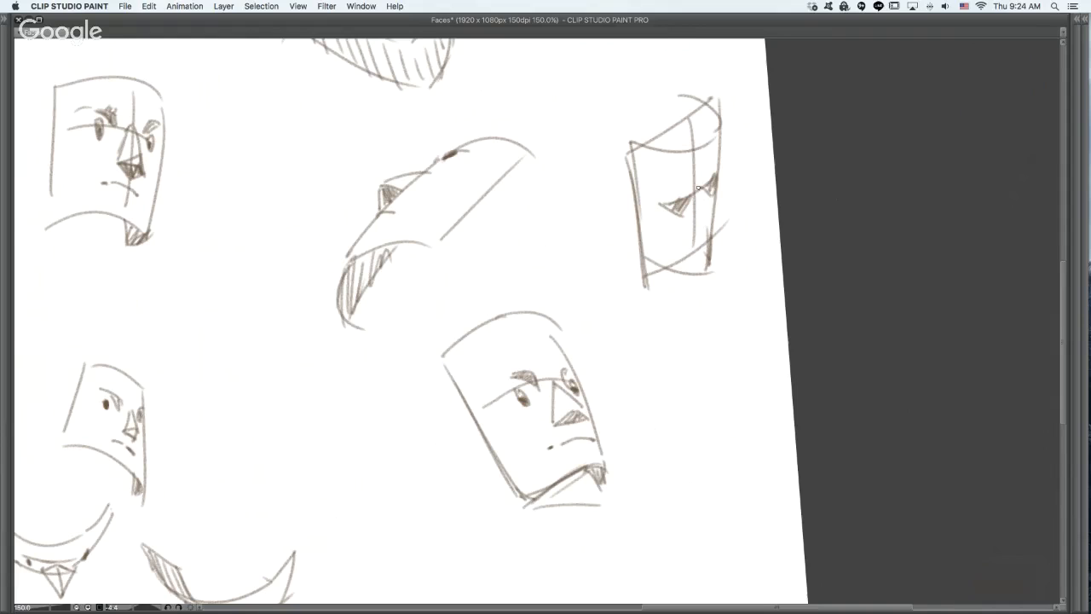
# - Erase the old straight edges, overshooting corners and rear arc around the narrow upright plane
pyautogui.press('e')
pyautogui.moveTo(648, 288)
pyautogui.mouseDown()
pyautogui.moveTo(630, 253)
pyautogui.moveTo(672, 277)
pyautogui.moveTo(645, 270)
pyautogui.mouseUp()
pyautogui.moveTo(702, 231); pyautogui.dragTo(708, 270)
pyautogui.moveTo(718, 229); pyautogui.dragTo(731, 211)
pyautogui.moveTo(655, 130)
pyautogui.mouseDown()
pyautogui.moveTo(680, 93)
pyautogui.moveTo(705, 103)
pyautogui.moveTo(696, 103)
pyautogui.moveTo(693, 138)
pyautogui.moveTo(715, 116)
pyautogui.mouseUp()
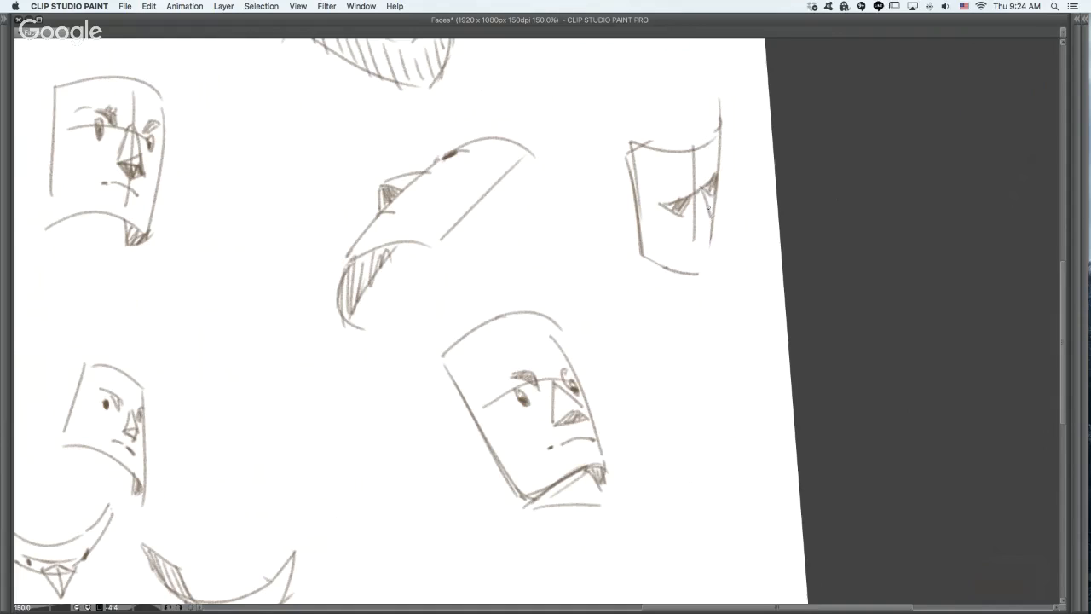
# - Draw a downward-pointing nose and a short mouth on the narrow plane, and reinforce its outer side edge
pyautogui.moveTo(699, 199)
pyautogui.mouseDown()
pyautogui.moveTo(689, 227)
pyautogui.moveTo(711, 228)
pyautogui.mouseUp()
pyautogui.moveTo(700, 190); pyautogui.dragTo(713, 225)
pyautogui.moveTo(685, 243); pyautogui.dragTo(711, 236)
pyautogui.moveTo(630, 142); pyautogui.dragTo(642, 210)
# - Draw a vertical centre line and a curved eye-level guide on the blank curved plane near the canvas's upper corner
pyautogui.scroll(-1, 665, 225)
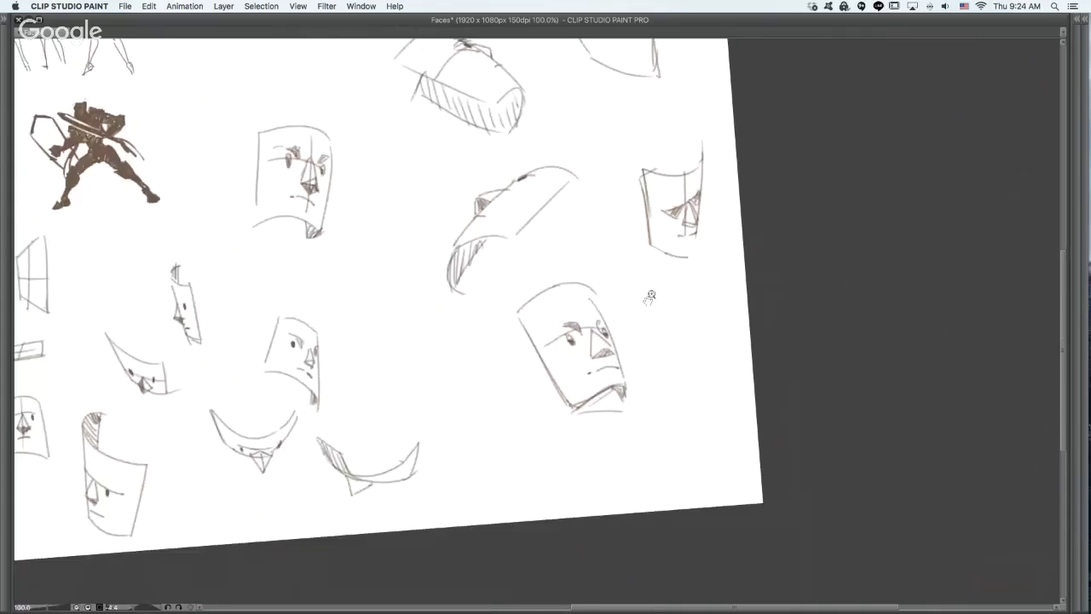
pyautogui.moveTo(651, 297); pyautogui.dragTo(673, 300)
pyautogui.moveTo(615, 92); pyautogui.dragTo(741, 225)
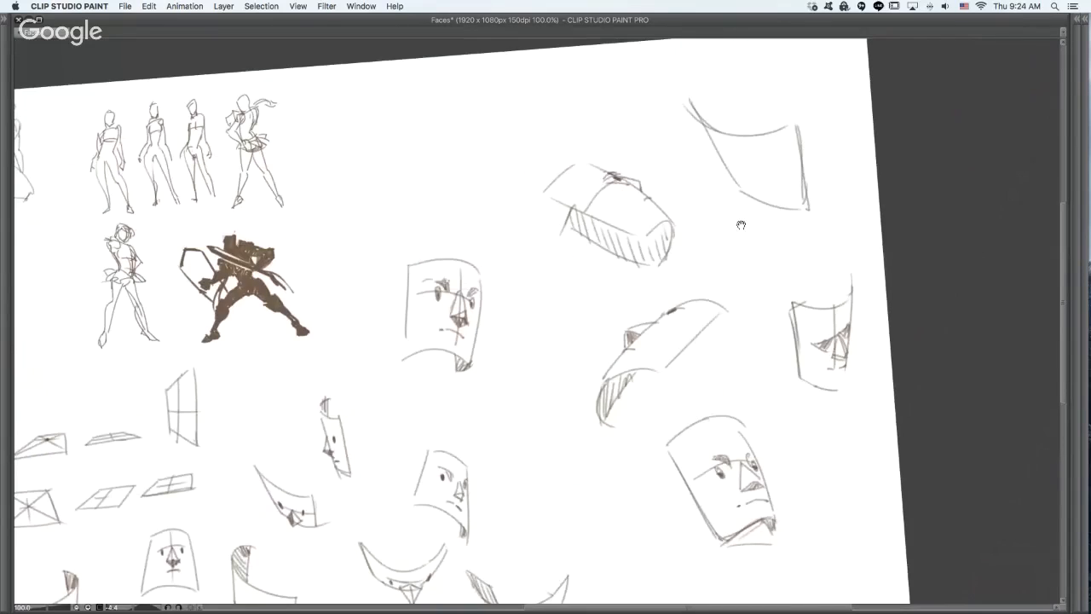
pyautogui.press('super+z')
pyautogui.moveTo(737, 135); pyautogui.dragTo(763, 203)
pyautogui.moveTo(729, 162)
pyautogui.mouseDown()
pyautogui.moveTo(793, 174)
pyautogui.moveTo(781, 171)
pyautogui.mouseUp()
pyautogui.press('super+z')
pyautogui.scroll(-5, 731, 227)
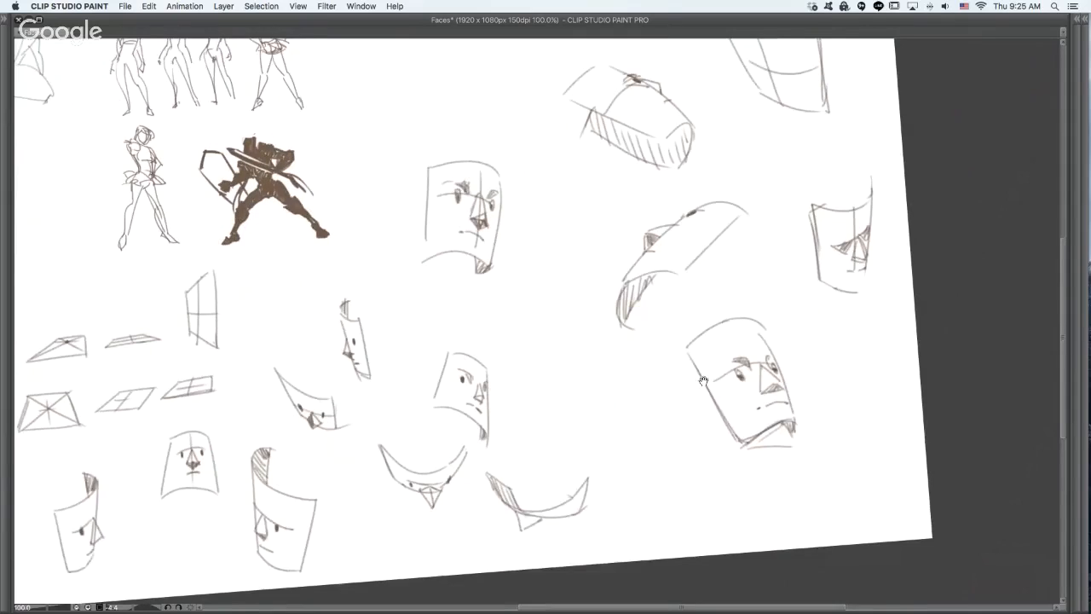
pyautogui.moveTo(703, 381); pyautogui.dragTo(717, 340)
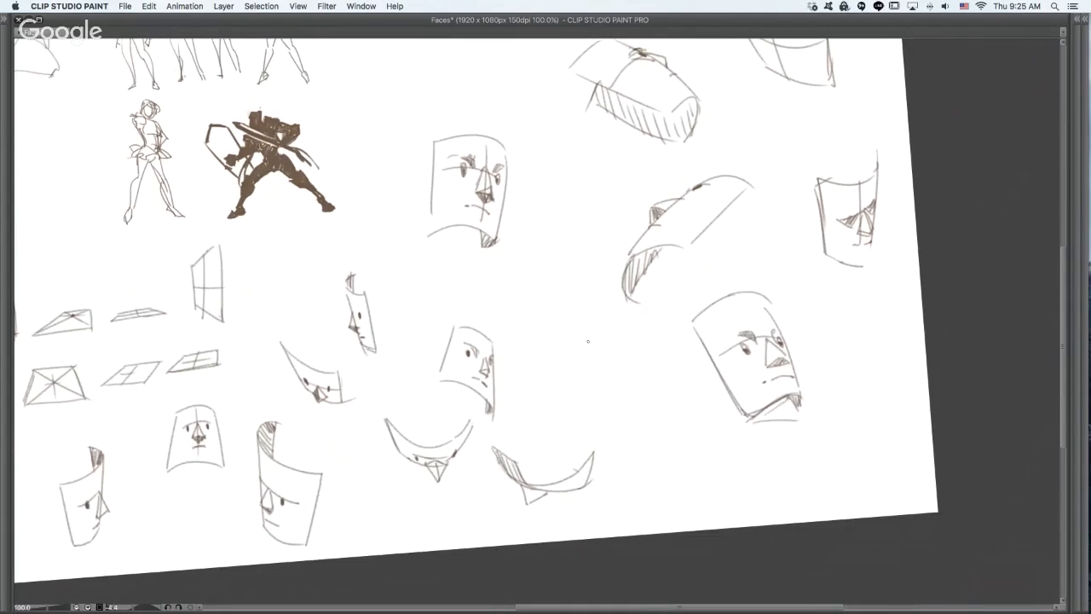
pyautogui.moveTo(585, 349)
pyautogui.mouseDown()
pyautogui.moveTo(652, 335)
pyautogui.moveTo(649, 323)
pyautogui.moveTo(655, 416)
pyautogui.mouseUp()
pyautogui.moveTo(578, 362); pyautogui.dragTo(593, 436)
pyautogui.press('super+z')
pyautogui.press('super+z')
pyautogui.press('super+z')
# - Draw the outline of a new upright curved plane with sagging upper and lower edges beside the large tilted face
pyautogui.moveTo(571, 347); pyautogui.dragTo(648, 323)
pyautogui.moveTo(566, 348); pyautogui.dragTo(594, 444)
pyautogui.moveTo(655, 317); pyautogui.dragTo(655, 419)
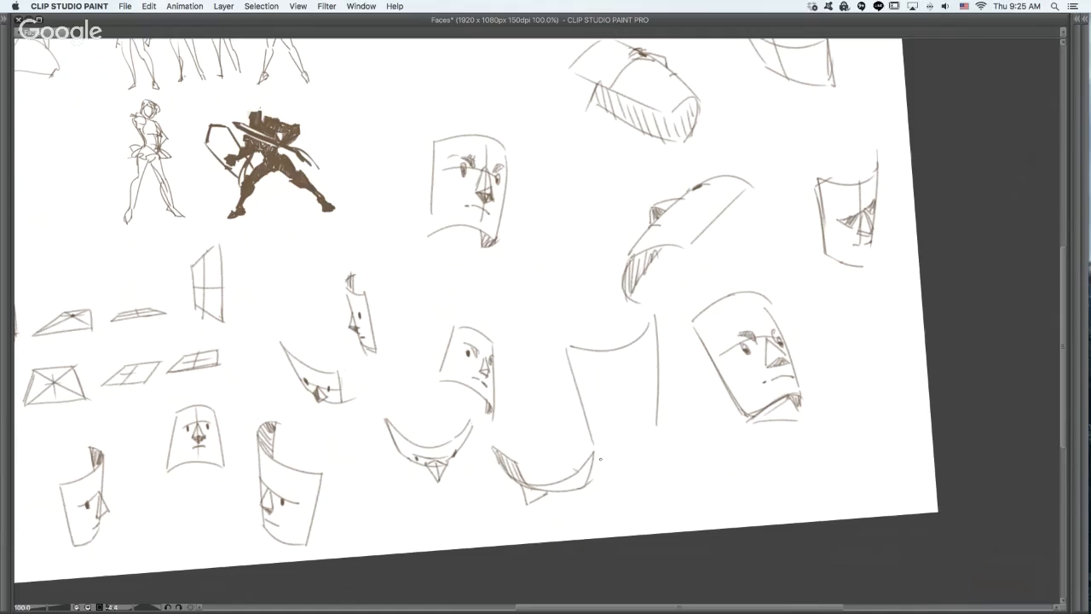
pyautogui.moveTo(600, 459)
pyautogui.mouseDown()
pyautogui.moveTo(648, 446)
pyautogui.moveTo(661, 424)
pyautogui.mouseUp()
# - Add a vertical centre line and a curved eye-level guide to the new plane, undoing the unwanted strokes
pyautogui.moveTo(630, 341); pyautogui.dragTo(635, 457)
pyautogui.moveTo(582, 407)
pyautogui.mouseDown()
pyautogui.moveTo(638, 397)
pyautogui.moveTo(645, 384)
pyautogui.moveTo(655, 393)
pyautogui.moveTo(644, 396)
pyautogui.moveTo(657, 383)
pyautogui.mouseUp()
pyautogui.press('super+z')
pyautogui.press('super+z')
pyautogui.press('super+z')
# - Draw the eyes, angled brows, wedge-shaped nose and short mouth on the new curved plane
pyautogui.moveTo(602, 405)
pyautogui.mouseDown()
pyautogui.moveTo(646, 401)
pyautogui.moveTo(608, 414)
pyautogui.moveTo(623, 401)
pyautogui.moveTo(617, 392)
pyautogui.moveTo(620, 402)
pyautogui.moveTo(639, 394)
pyautogui.moveTo(628, 424)
pyautogui.moveTo(643, 422)
pyautogui.mouseUp()
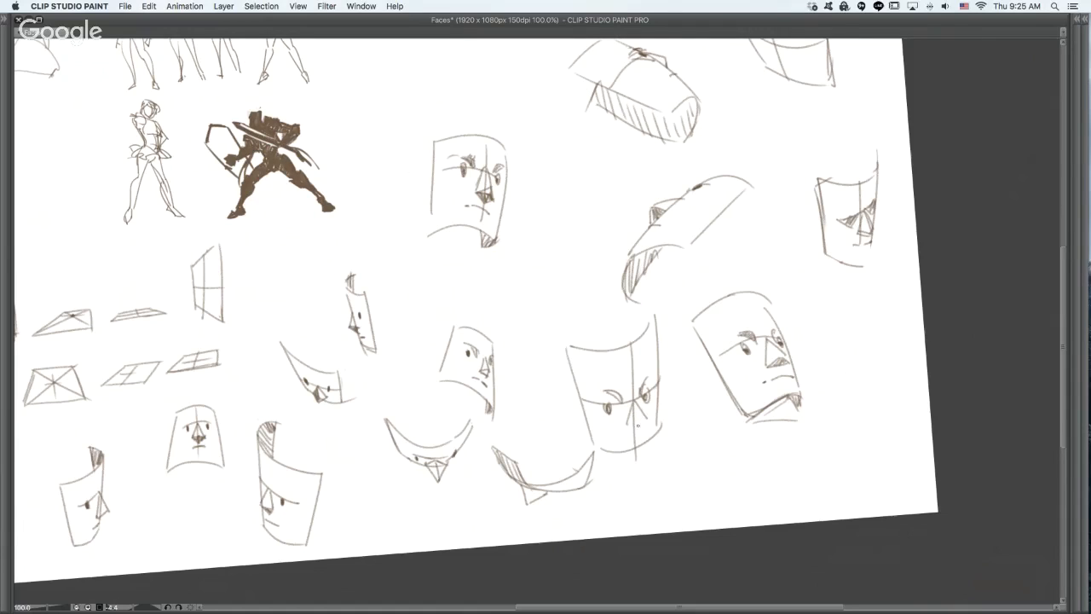
pyautogui.moveTo(640, 426)
pyautogui.mouseDown()
pyautogui.moveTo(648, 417)
pyautogui.moveTo(643, 432)
pyautogui.mouseUp()
pyautogui.moveTo(643, 393); pyautogui.dragTo(648, 402)
# - Draw two small shaded oval eyes along the eye-level guide of the curved plane near the canvas's upper corner
pyautogui.moveTo(784, 373); pyautogui.dragTo(769, 463)
pyautogui.moveTo(825, 400); pyautogui.dragTo(778, 383)
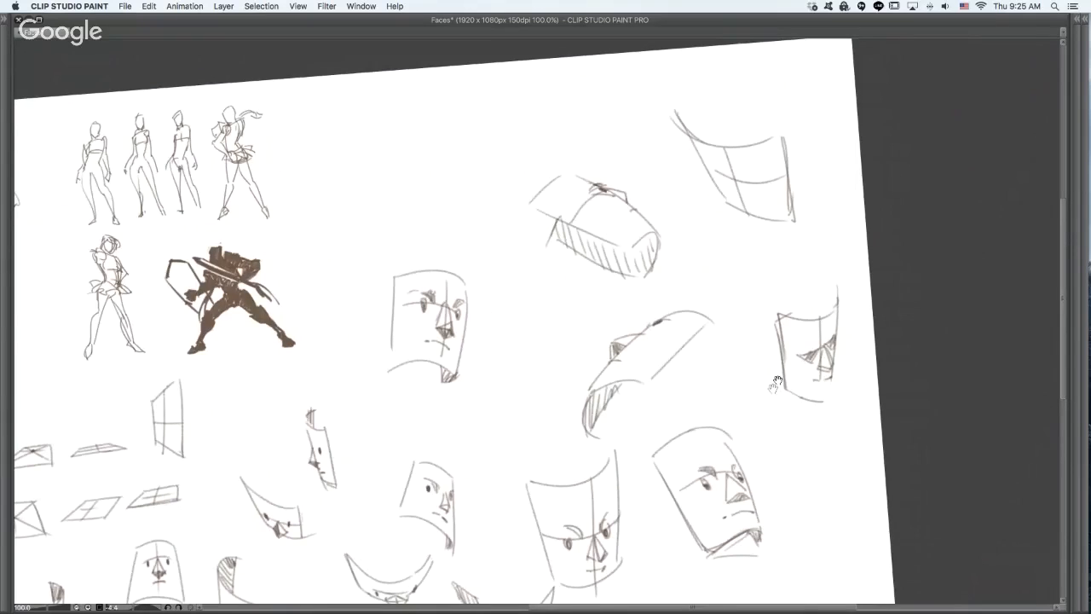
pyautogui.keyDown('super'); pyautogui.click(777, 149); pyautogui.keyUp('super')
pyautogui.moveTo(739, 198)
pyautogui.mouseDown()
pyautogui.moveTo(745, 213)
pyautogui.moveTo(695, 188)
pyautogui.moveTo(711, 215)
pyautogui.mouseUp()
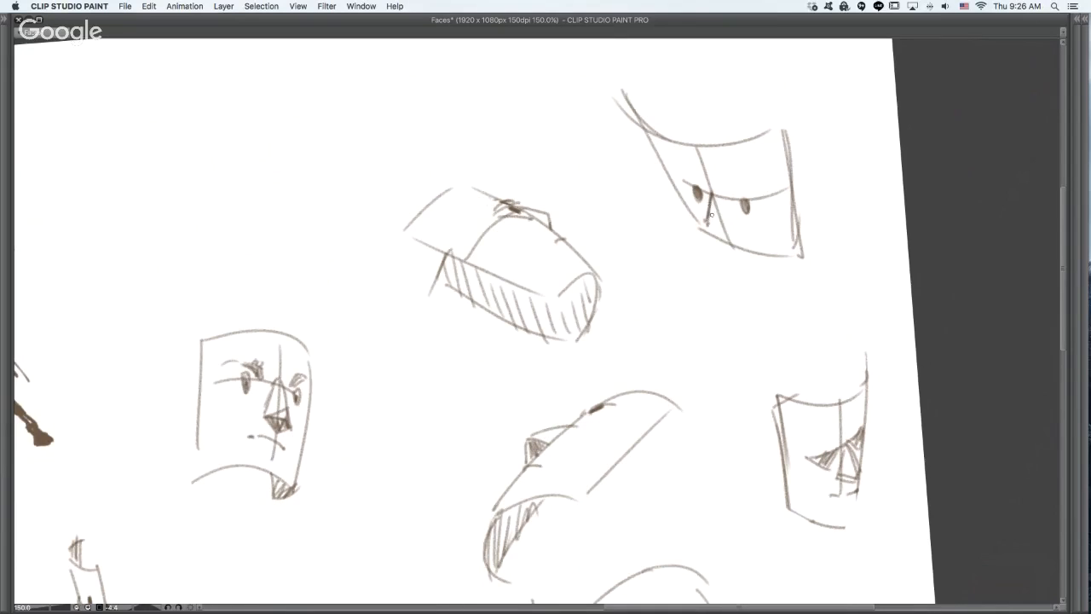
# - Rework the nose between the two eyes into a triangular wedge on the centre line, undoing the rejected strokes
pyautogui.press('super+z')
pyautogui.press('super+z')
pyautogui.press('super+z')
pyautogui.press('super+z')
pyautogui.moveTo(711, 195)
pyautogui.mouseDown()
pyautogui.moveTo(710, 228)
pyautogui.moveTo(702, 219)
pyautogui.moveTo(710, 229)
pyautogui.moveTo(734, 217)
pyautogui.mouseUp()
pyautogui.press('super+z')
pyautogui.press('super+z')
pyautogui.press('super+z')
pyautogui.press('super+z')
pyautogui.press('super+z')
pyautogui.press('super+z')
pyautogui.press('super+z')
pyautogui.moveTo(729, 219); pyautogui.dragTo(741, 236)
pyautogui.press('super+z')
pyautogui.press('super+z')
pyautogui.press('super+z')
pyautogui.moveTo(716, 196); pyautogui.dragTo(734, 218)
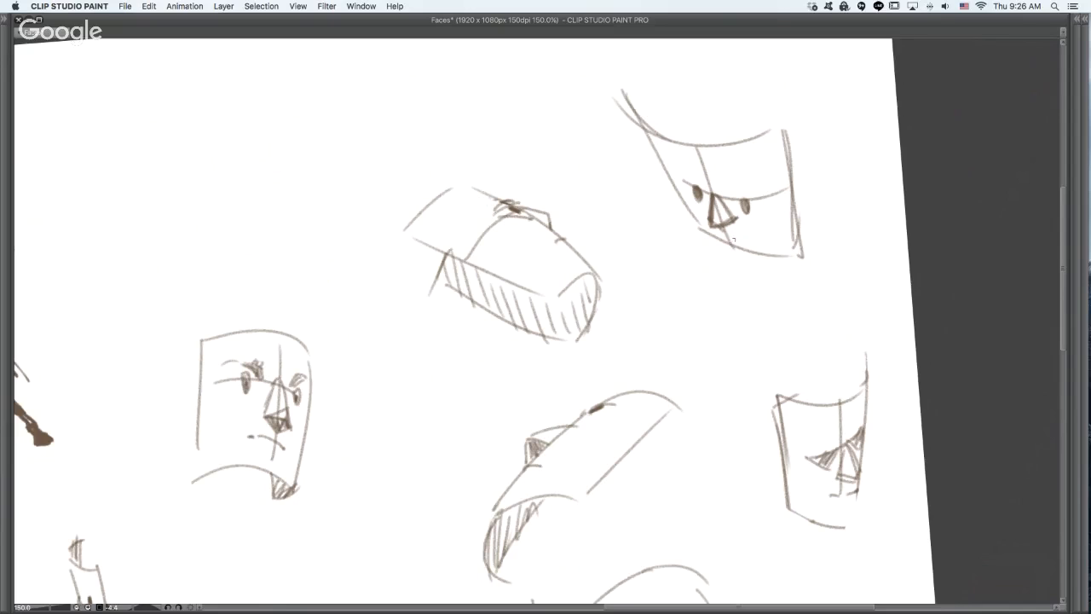
# - Draw a short mouth under the nose and an angled brow over each eye of the upper-corner face, undoing stray strokes
pyautogui.press('super+z')
pyautogui.moveTo(650, 127); pyautogui.dragTo(687, 197)
pyautogui.press('super+z')
pyautogui.press('super+z')
pyautogui.moveTo(722, 192); pyautogui.dragTo(740, 182)
pyautogui.press('super+z')
pyautogui.press('super+z')
pyautogui.press('super+z')
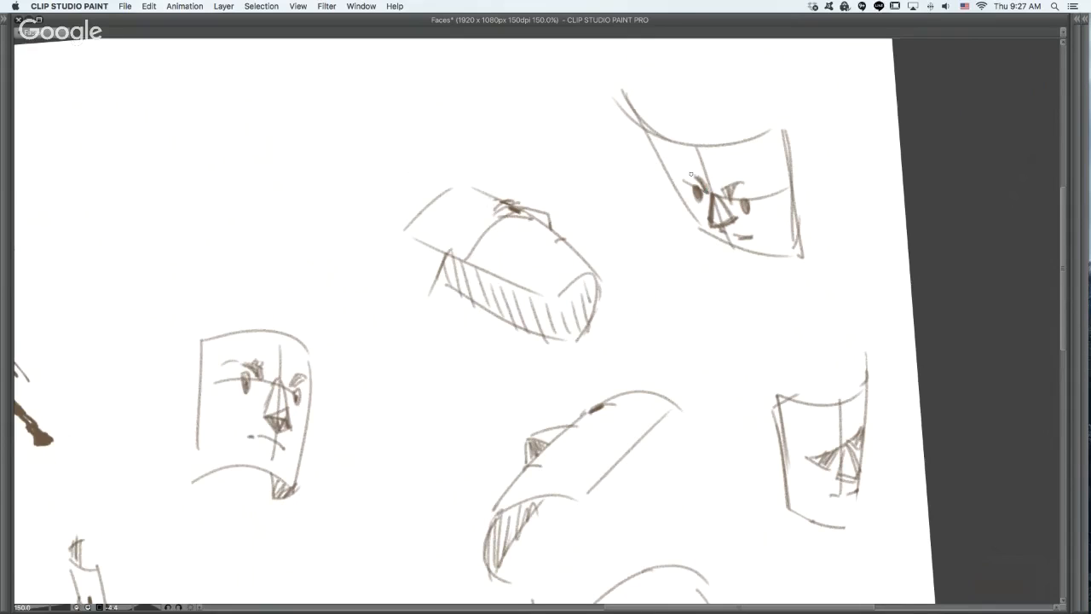
pyautogui.moveTo(683, 171); pyautogui.dragTo(703, 182)
pyautogui.moveTo(825, 445); pyautogui.dragTo(840, 443)
pyautogui.press('super+z')
# - Draw thick dark upper and lower eyelids around both eyes of the large tilted face
pyautogui.moveTo(772, 468)
pyautogui.mouseDown()
pyautogui.moveTo(749, 258)
pyautogui.moveTo(780, 428)
pyautogui.moveTo(658, 348)
pyautogui.moveTo(820, 358)
pyautogui.moveTo(702, 489)
pyautogui.moveTo(694, 265)
pyautogui.moveTo(710, 214)
pyautogui.mouseUp()
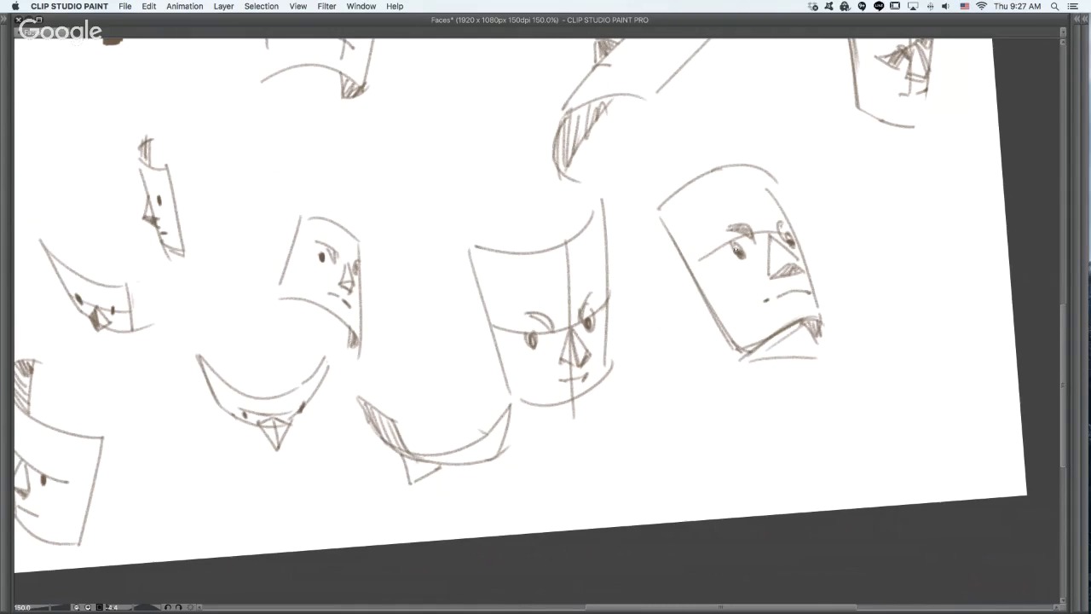
pyautogui.moveTo(726, 244)
pyautogui.mouseDown()
pyautogui.moveTo(733, 259)
pyautogui.moveTo(723, 239)
pyautogui.moveTo(733, 240)
pyautogui.mouseUp()
pyautogui.press('super+z')
pyautogui.keyDown('super'); pyautogui.click(745, 242); pyautogui.keyUp('super')
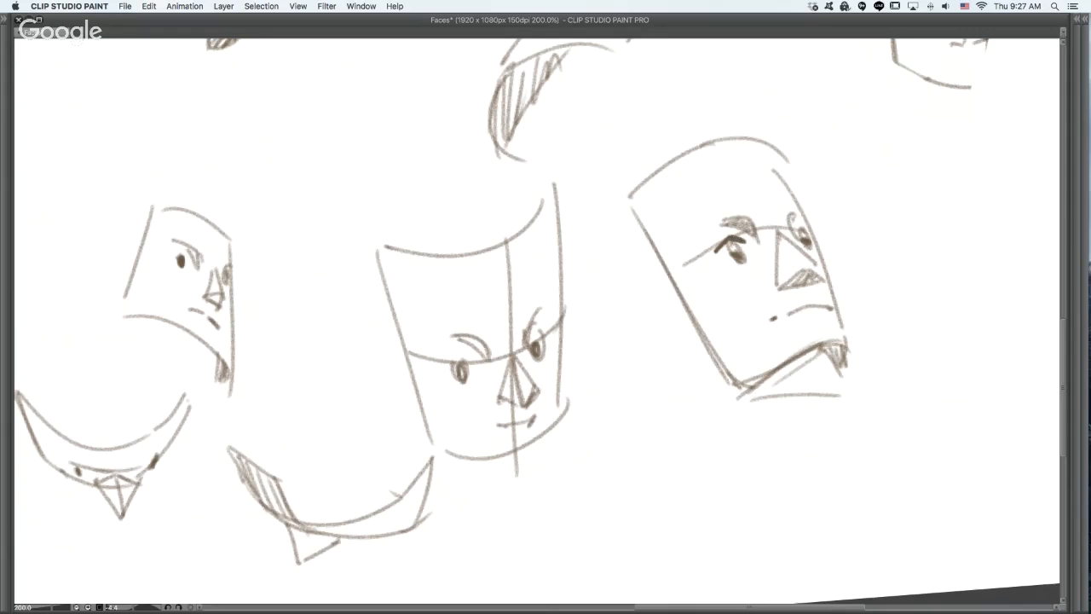
pyautogui.moveTo(800, 231); pyautogui.dragTo(808, 231)
pyautogui.scroll(2, 810, 231)
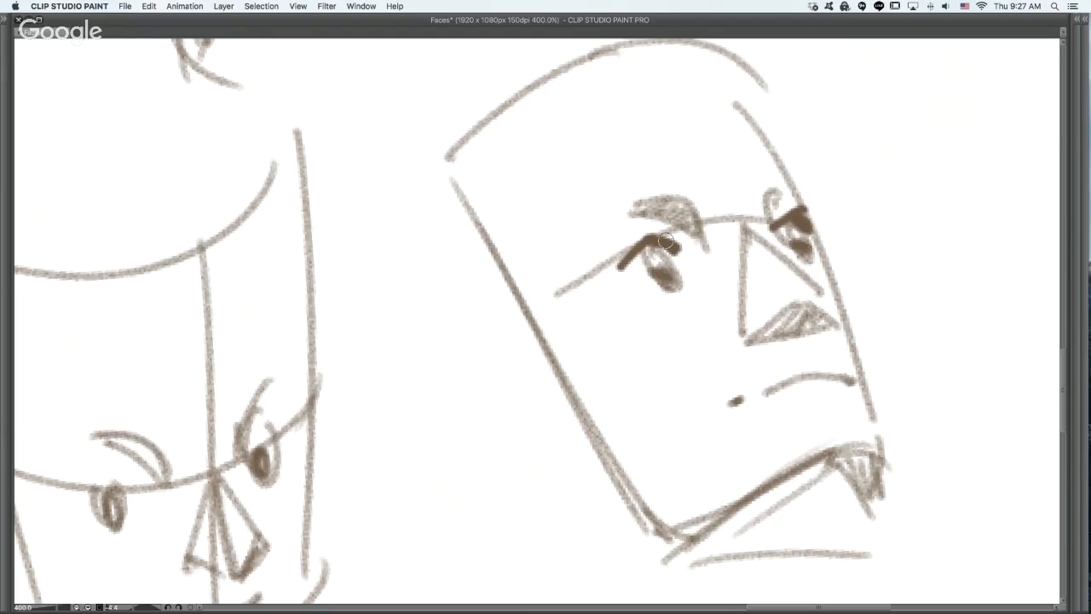
pyautogui.moveTo(640, 245)
pyautogui.mouseDown()
pyautogui.moveTo(654, 229)
pyautogui.moveTo(679, 244)
pyautogui.mouseUp()
pyautogui.moveTo(614, 270)
pyautogui.mouseDown()
pyautogui.moveTo(673, 277)
pyautogui.moveTo(662, 282)
pyautogui.moveTo(688, 266)
pyautogui.mouseUp()
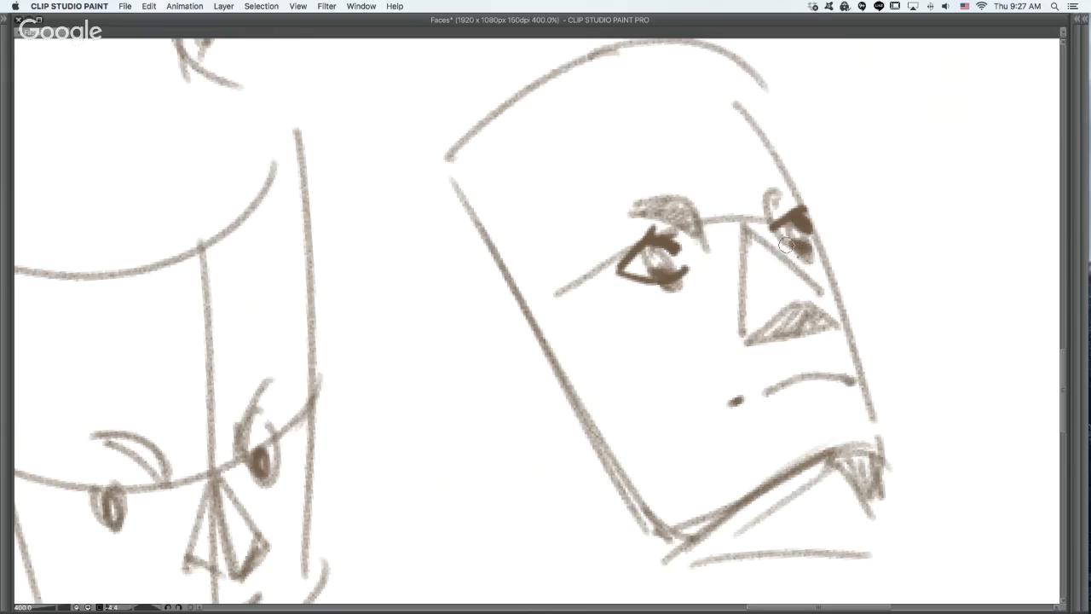
pyautogui.moveTo(779, 234); pyautogui.dragTo(820, 252)
# - Darken the nostrils and base corners of the tilted face's nose, then accent its mouth line, mouth corner and lower lip
pyautogui.moveTo(741, 332)
pyautogui.mouseDown()
pyautogui.moveTo(767, 338)
pyautogui.moveTo(793, 312)
pyautogui.mouseUp()
pyautogui.moveTo(807, 274); pyautogui.dragTo(826, 312)
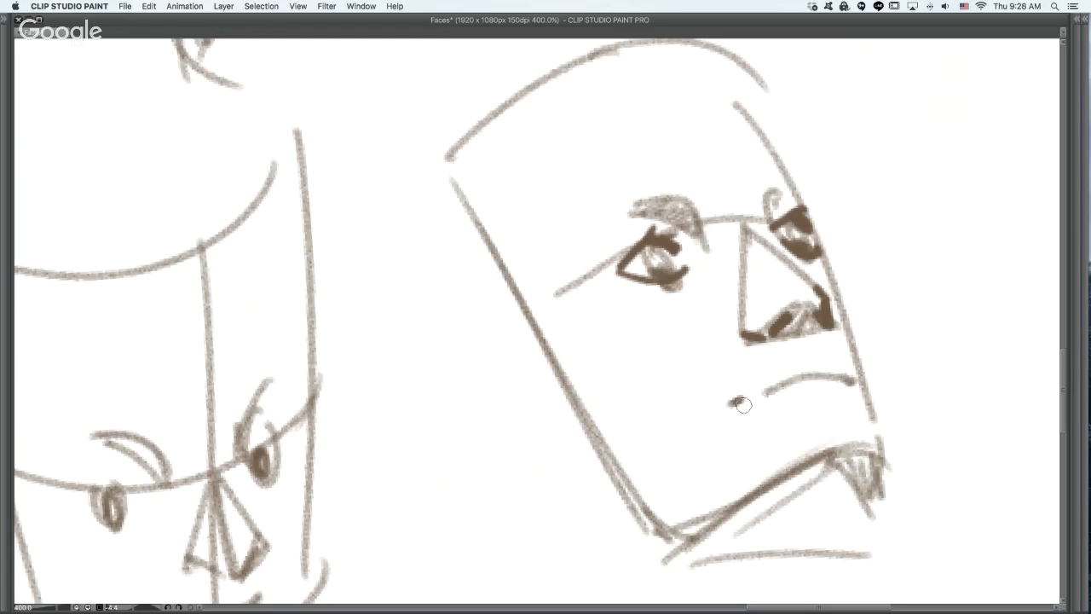
pyautogui.moveTo(733, 401); pyautogui.dragTo(746, 405)
pyautogui.moveTo(798, 377)
pyautogui.mouseDown()
pyautogui.moveTo(843, 379)
pyautogui.moveTo(851, 380)
pyautogui.mouseUp()
pyautogui.moveTo(801, 413); pyautogui.dragTo(822, 407)
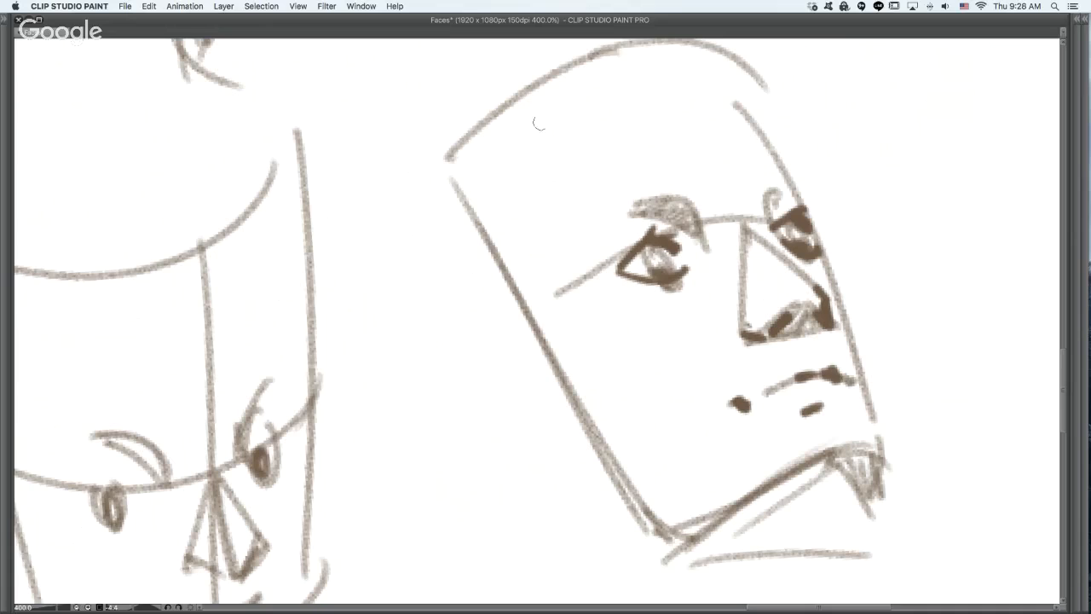
# - Draw an angular line down the side of the tilted face's forehead and in toward the nearer brow
pyautogui.moveTo(521, 160)
pyautogui.mouseDown()
pyautogui.moveTo(555, 228)
pyautogui.moveTo(603, 229)
pyautogui.mouseUp()
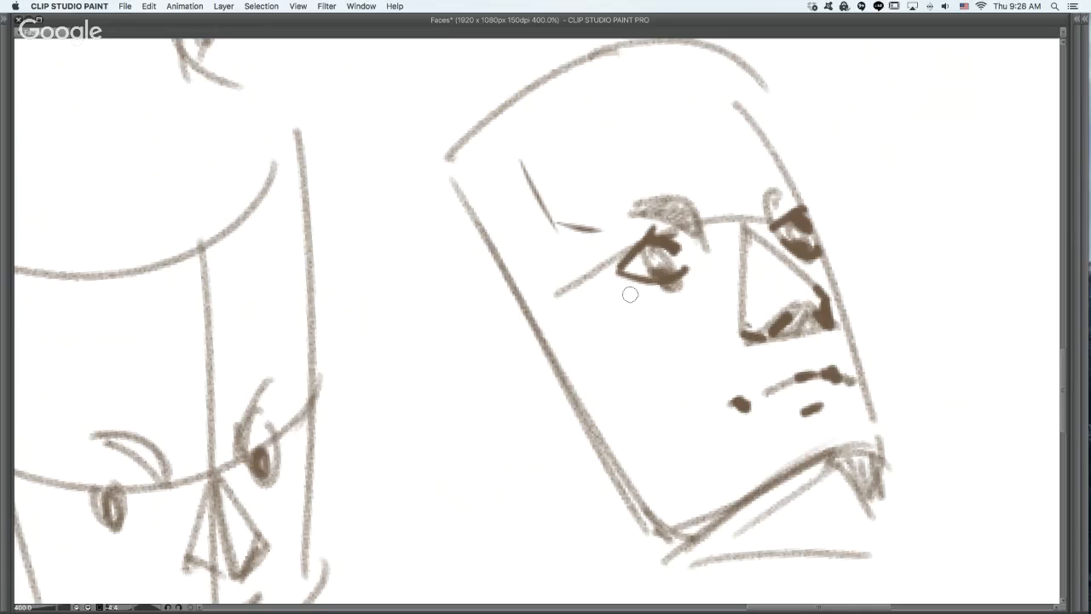
# - Mark the tilted face's cheekbone, cheek and chin planes with short dark strokes, and undo the stroke running down from the mouth to the chin
pyautogui.moveTo(639, 292)
pyautogui.mouseDown()
pyautogui.moveTo(628, 337)
pyautogui.moveTo(669, 352)
pyautogui.mouseUp()
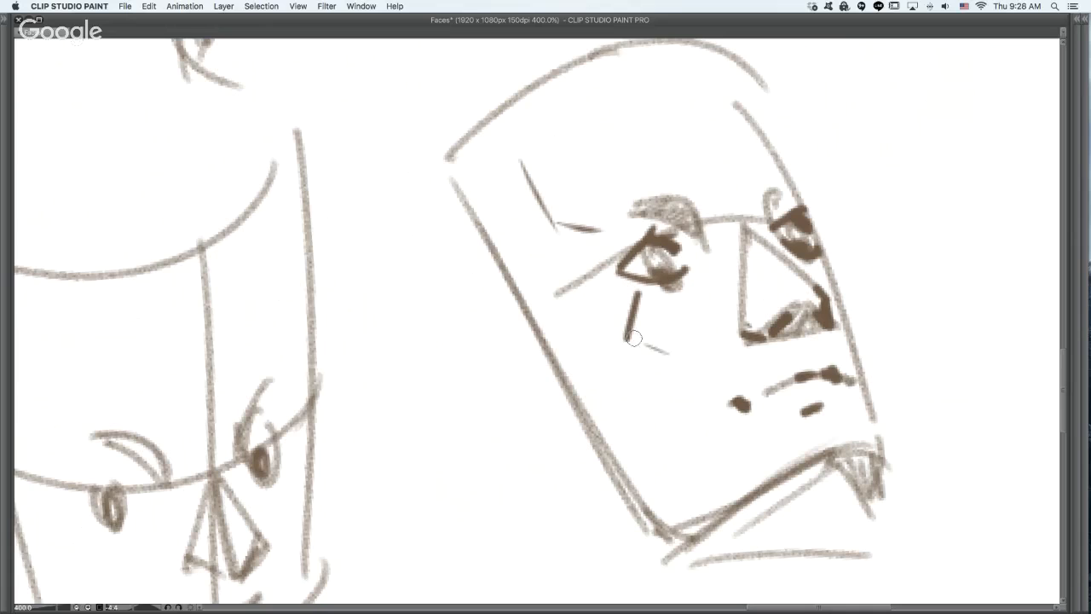
pyautogui.moveTo(693, 401)
pyautogui.mouseDown()
pyautogui.moveTo(735, 493)
pyautogui.moveTo(706, 461)
pyautogui.moveTo(799, 477)
pyautogui.moveTo(761, 470)
pyautogui.mouseUp()
pyautogui.moveTo(839, 412); pyautogui.dragTo(869, 434)
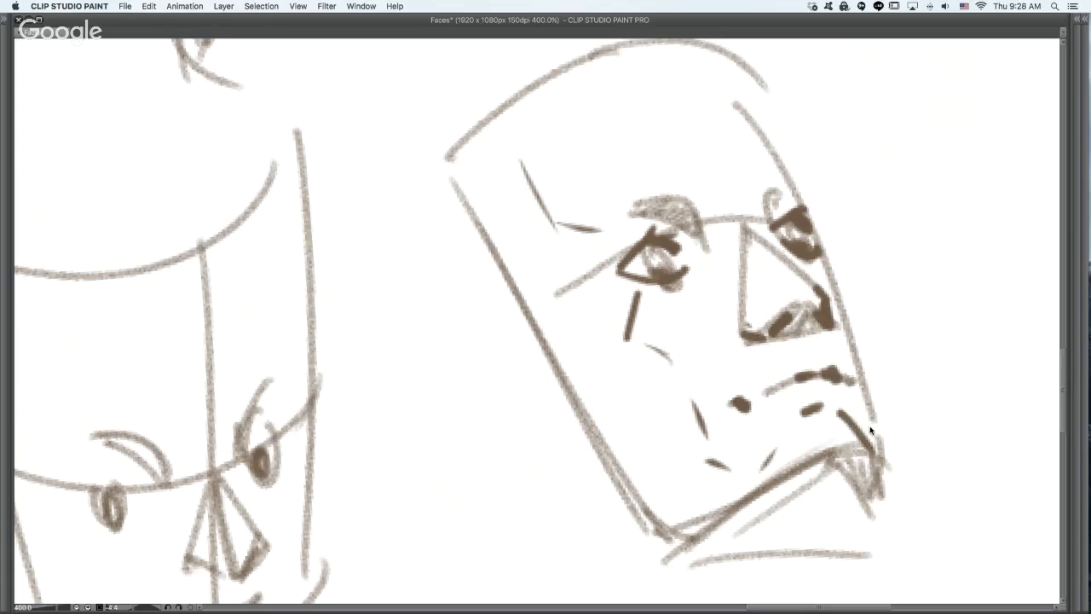
pyautogui.press('super+z')
# - Sketch an angular ear on the side of the tilted head, undo the stray cheek line, and add a dark stroke along the rear jaw
pyautogui.moveTo(507, 313)
pyautogui.mouseDown()
pyautogui.moveTo(543, 325)
pyautogui.moveTo(465, 362)
pyautogui.moveTo(516, 404)
pyautogui.moveTo(592, 409)
pyautogui.moveTo(676, 396)
pyautogui.mouseUp()
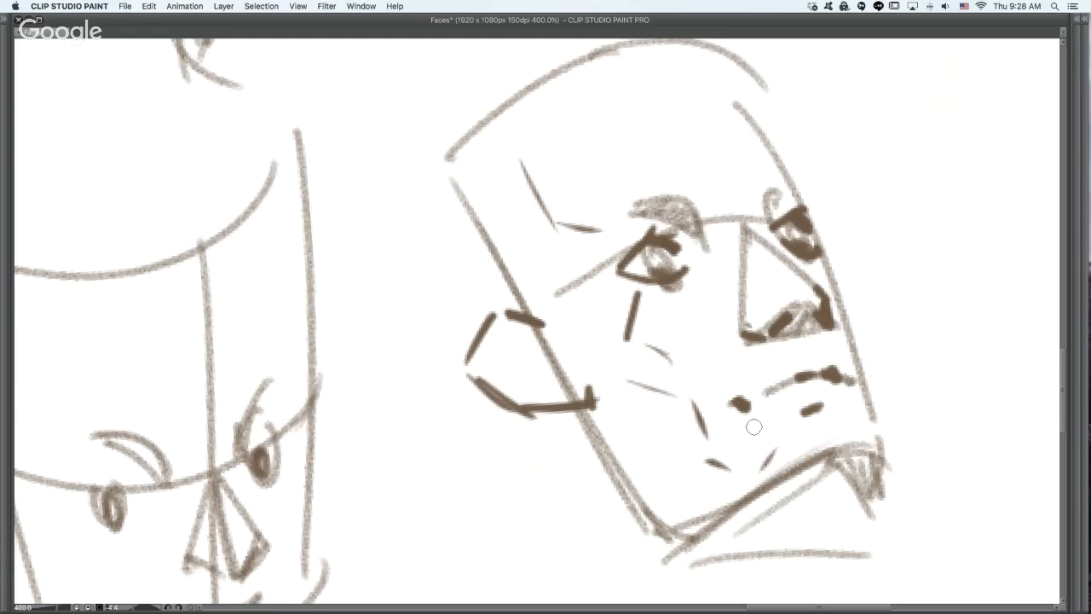
pyautogui.press('super+z')
pyautogui.moveTo(621, 446); pyautogui.dragTo(674, 514)
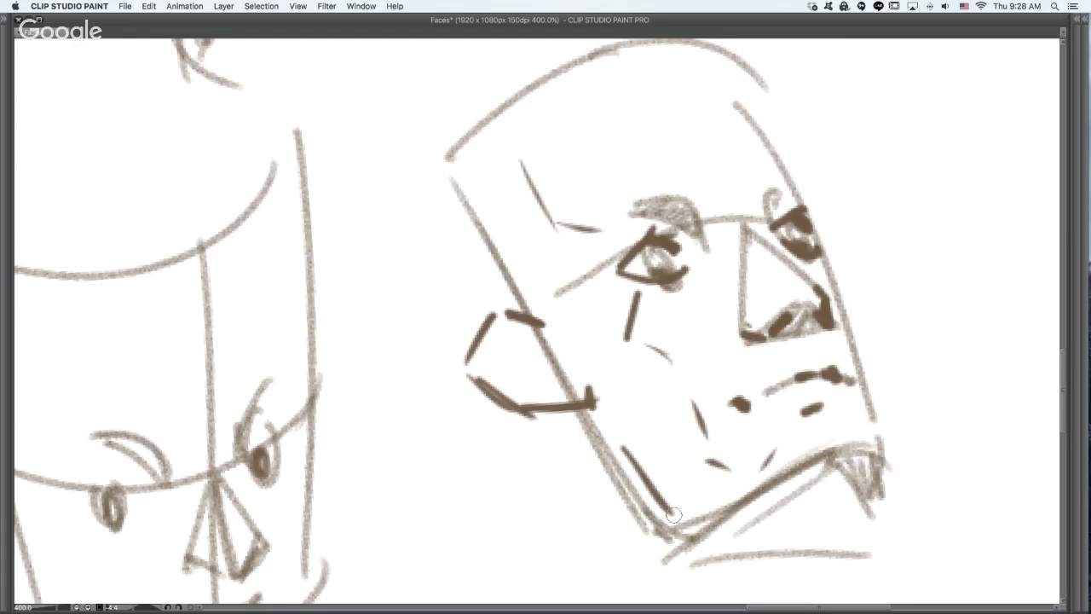
# - Thicken the tilted face's far contour from forehead through brow, cheek and chin to the neck, and darken its upper lip
pyautogui.moveTo(806, 503)
pyautogui.mouseDown()
pyautogui.moveTo(723, 386)
pyautogui.moveTo(674, 375)
pyautogui.mouseUp()
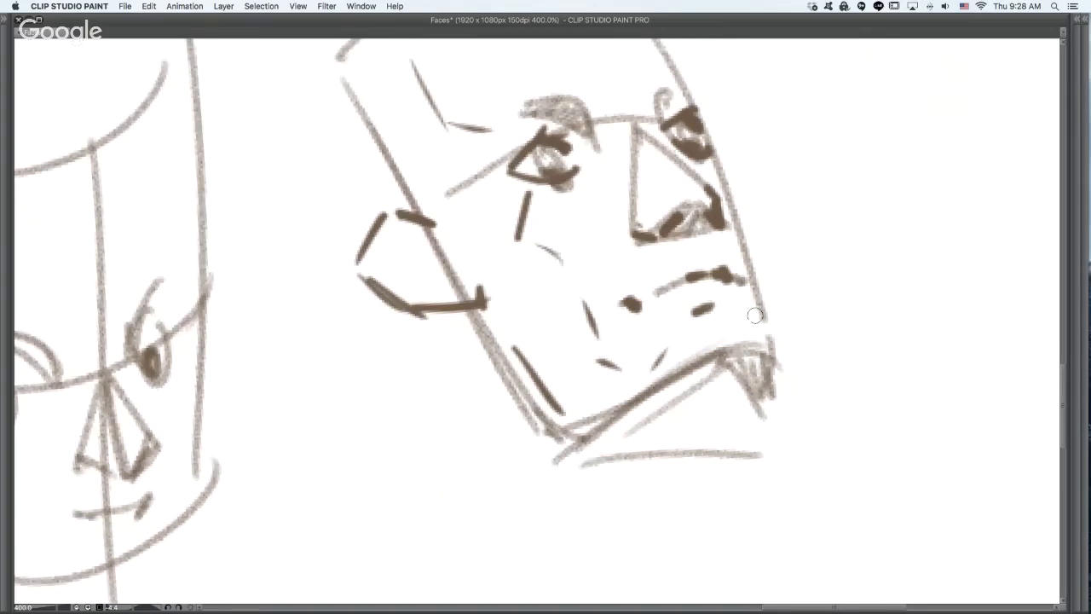
pyautogui.moveTo(741, 310); pyautogui.dragTo(769, 352)
pyautogui.moveTo(712, 220); pyautogui.dragTo(715, 401)
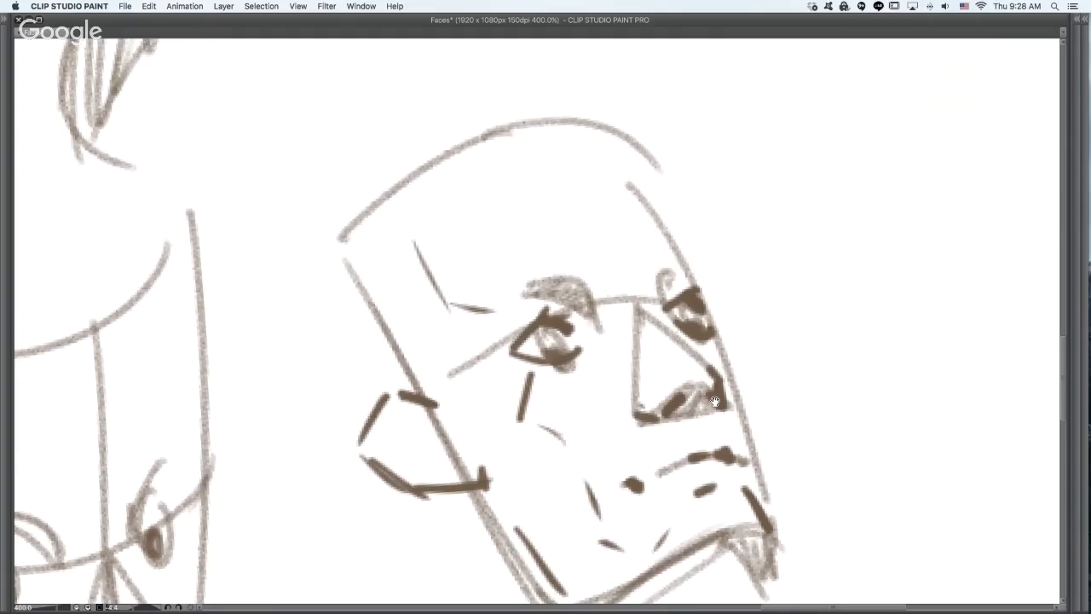
pyautogui.moveTo(669, 269); pyautogui.dragTo(660, 294)
pyautogui.moveTo(614, 162)
pyautogui.mouseDown()
pyautogui.moveTo(685, 259)
pyautogui.moveTo(682, 251)
pyautogui.moveTo(686, 275)
pyautogui.moveTo(682, 249)
pyautogui.moveTo(742, 397)
pyautogui.moveTo(757, 471)
pyautogui.moveTo(732, 362)
pyautogui.mouseUp()
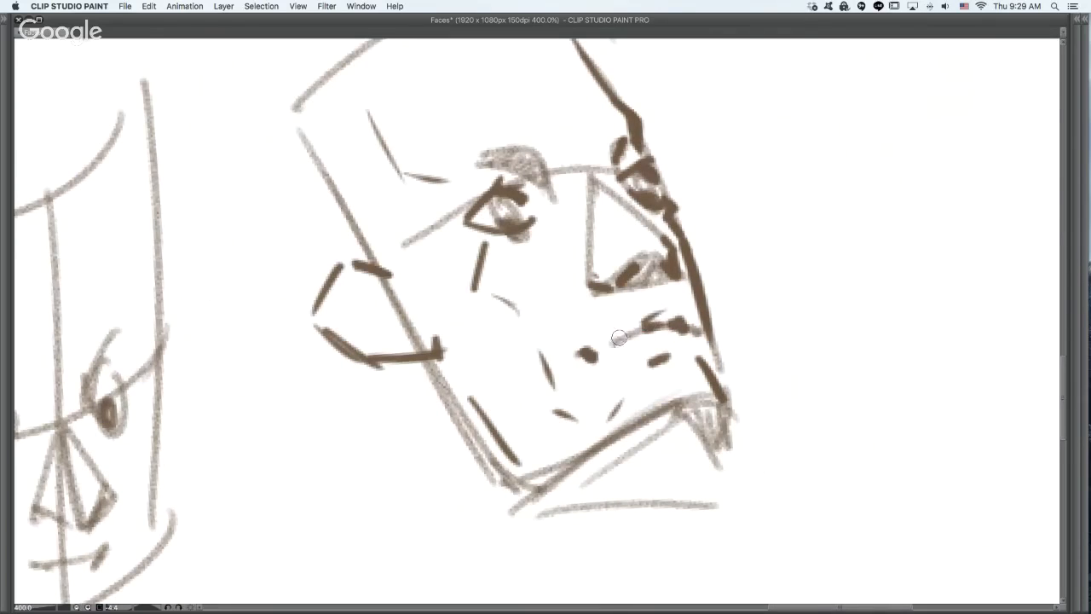
pyautogui.moveTo(654, 324); pyautogui.dragTo(687, 326)
pyautogui.moveTo(723, 401)
pyautogui.mouseDown()
pyautogui.moveTo(714, 460)
pyautogui.moveTo(698, 482)
pyautogui.moveTo(704, 499)
pyautogui.mouseUp()
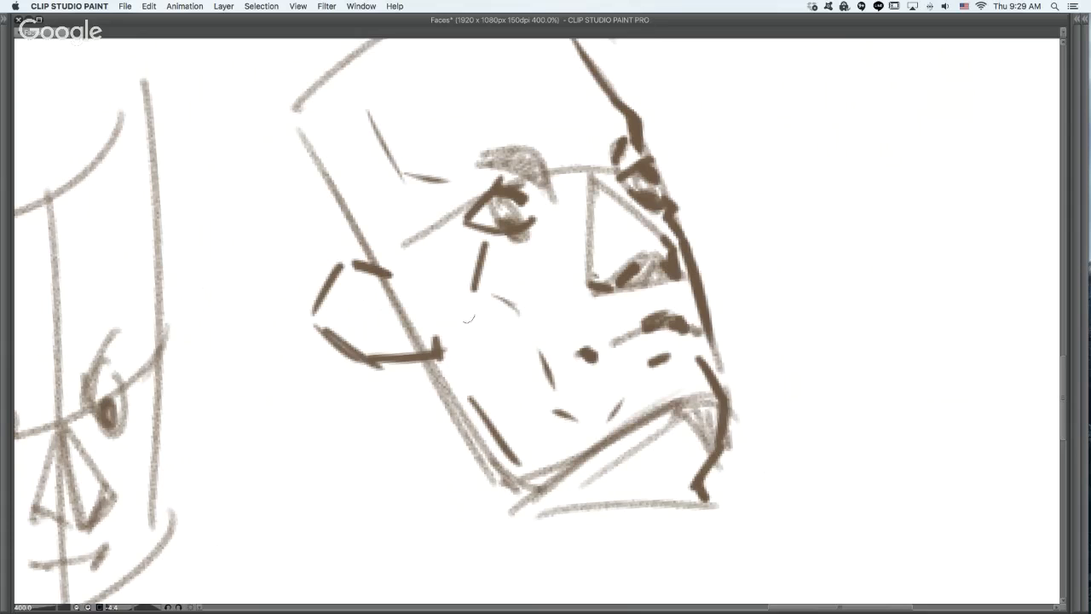
# - Darken the tilted head's near side edge and extend the thick far forehead contour up over the crown
pyautogui.moveTo(300, 132); pyautogui.dragTo(348, 213)
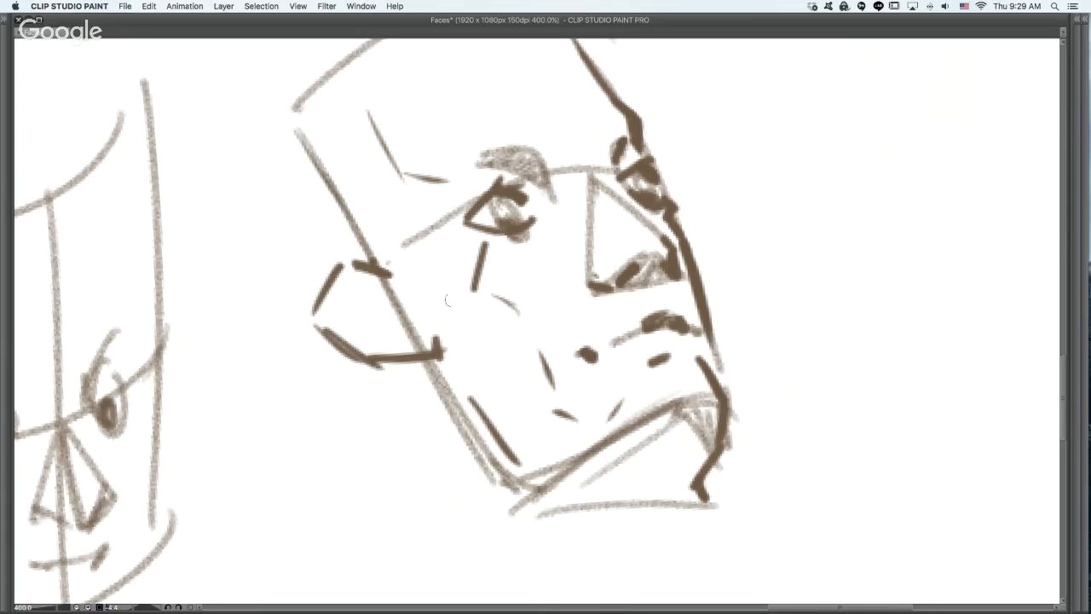
pyautogui.moveTo(592, 389); pyautogui.dragTo(621, 481)
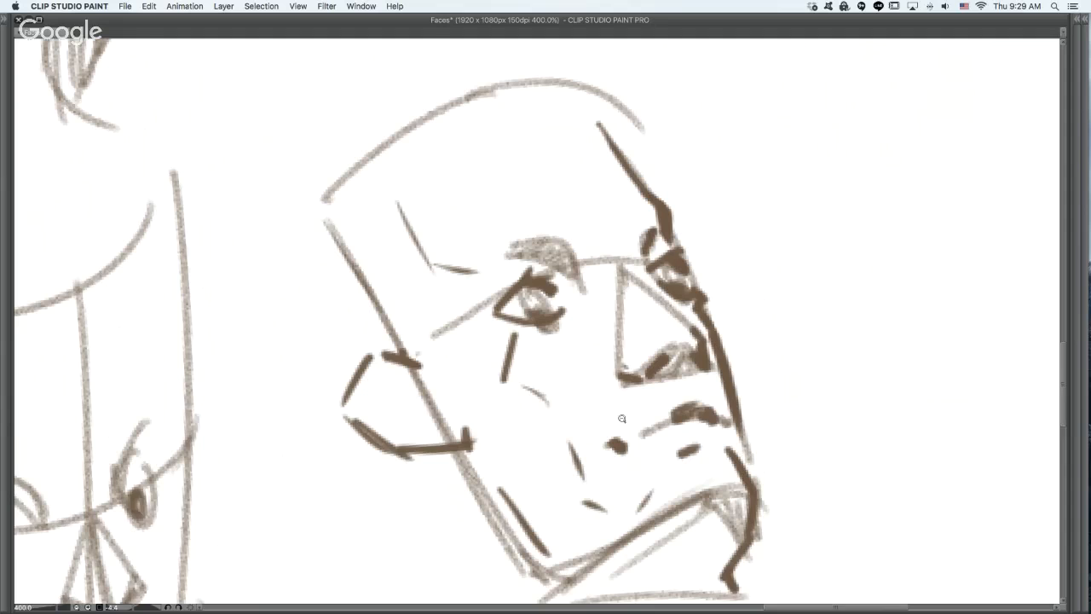
pyautogui.keyDown('alt'); pyautogui.click(617, 413); pyautogui.keyUp('alt')
pyautogui.moveTo(569, 245); pyautogui.dragTo(608, 265)
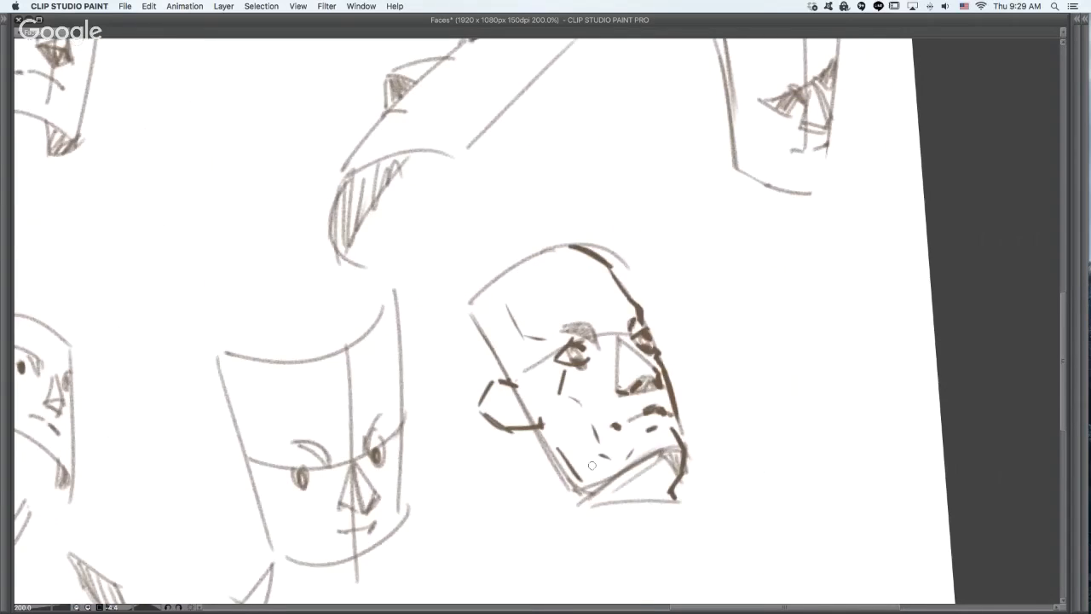
# - Erase the tilted head's ear and the side line beside it, then redraw an angular ear lower down, connected to the jaw
pyautogui.press('e')
pyautogui.moveTo(546, 420); pyautogui.dragTo(540, 430)
pyautogui.moveTo(509, 383)
pyautogui.mouseDown()
pyautogui.moveTo(486, 411)
pyautogui.moveTo(471, 376)
pyautogui.mouseUp()
pyautogui.moveTo(507, 419)
pyautogui.mouseDown()
pyautogui.moveTo(488, 430)
pyautogui.moveTo(495, 466)
pyautogui.moveTo(545, 458)
pyautogui.mouseUp()
pyautogui.press('super+z')
pyautogui.press('super+z')
pyautogui.moveTo(512, 412); pyautogui.dragTo(479, 419)
pyautogui.press('super+z')
pyautogui.moveTo(479, 418)
pyautogui.mouseDown()
pyautogui.moveTo(482, 461)
pyautogui.moveTo(535, 468)
pyautogui.moveTo(545, 450)
pyautogui.moveTo(533, 454)
pyautogui.moveTo(571, 488)
pyautogui.mouseUp()
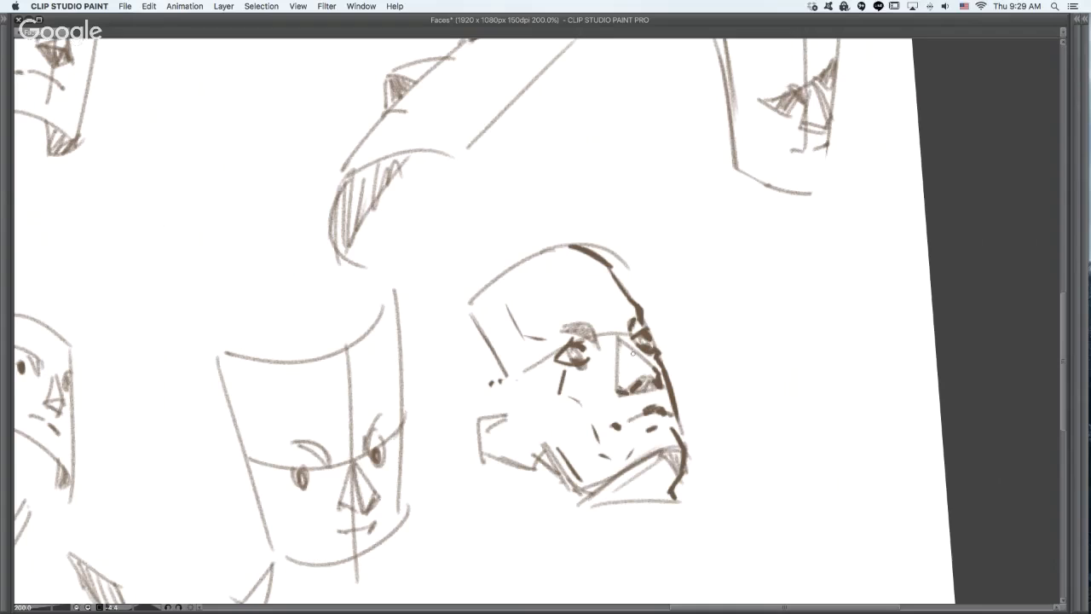
# - Add a plane line inside the tilted face's nose and erase the angular temple line and the cheekbone marks below the eye
pyautogui.moveTo(632, 380); pyautogui.dragTo(652, 384)
pyautogui.press('super+z')
pyautogui.moveTo(515, 316)
pyautogui.mouseDown()
pyautogui.moveTo(558, 386)
pyautogui.moveTo(564, 371)
pyautogui.mouseUp()
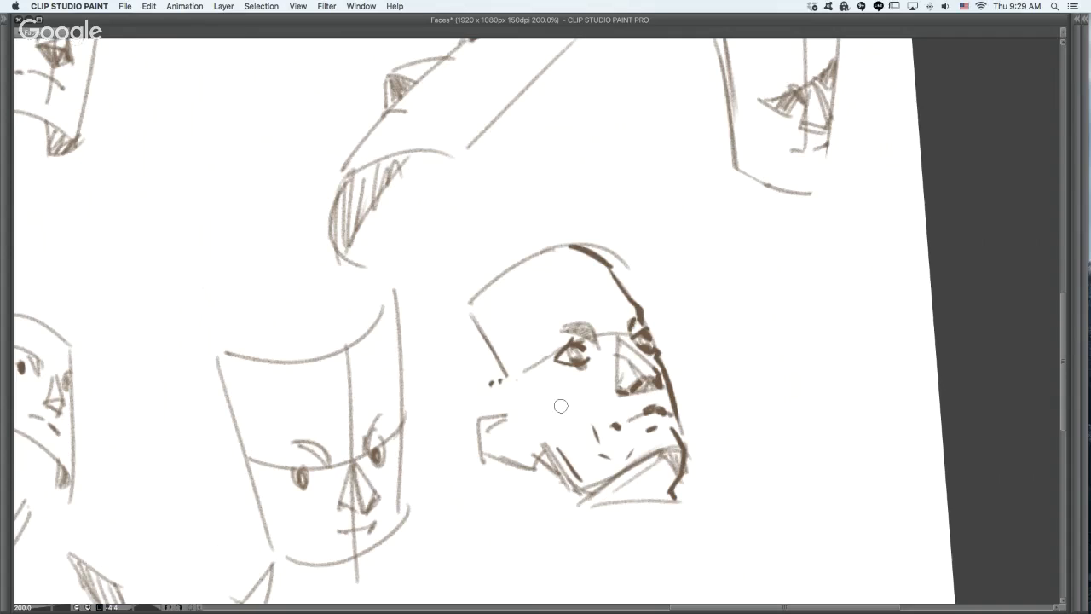
# - Draw a curved temple line on the tilted face and a cheekbone line that bends down toward the mouth
pyautogui.moveTo(536, 395); pyautogui.dragTo(572, 404)
pyautogui.press('super+z')
pyautogui.moveTo(492, 343); pyautogui.dragTo(523, 377)
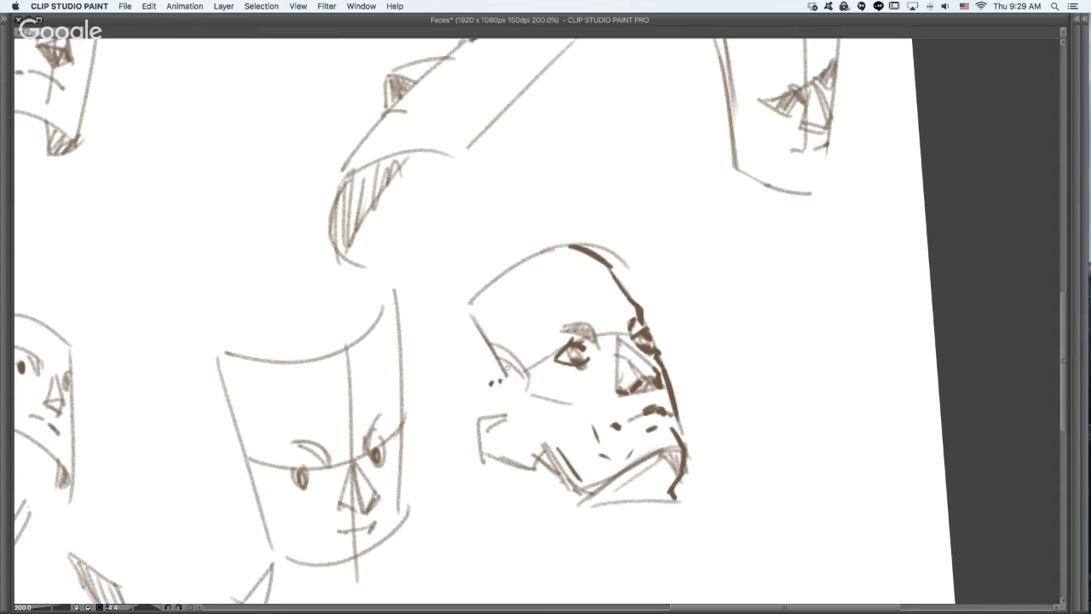
pyautogui.moveTo(472, 301); pyautogui.dragTo(490, 340)
pyautogui.moveTo(532, 398)
pyautogui.mouseDown()
pyautogui.moveTo(527, 378)
pyautogui.moveTo(603, 447)
pyautogui.mouseUp()
# - On the cylindrical face near the canvas's right edge, draw a temple curve, angular jaw planes and an uneven far profile contour
pyautogui.moveTo(753, 342); pyautogui.dragTo(640, 542)
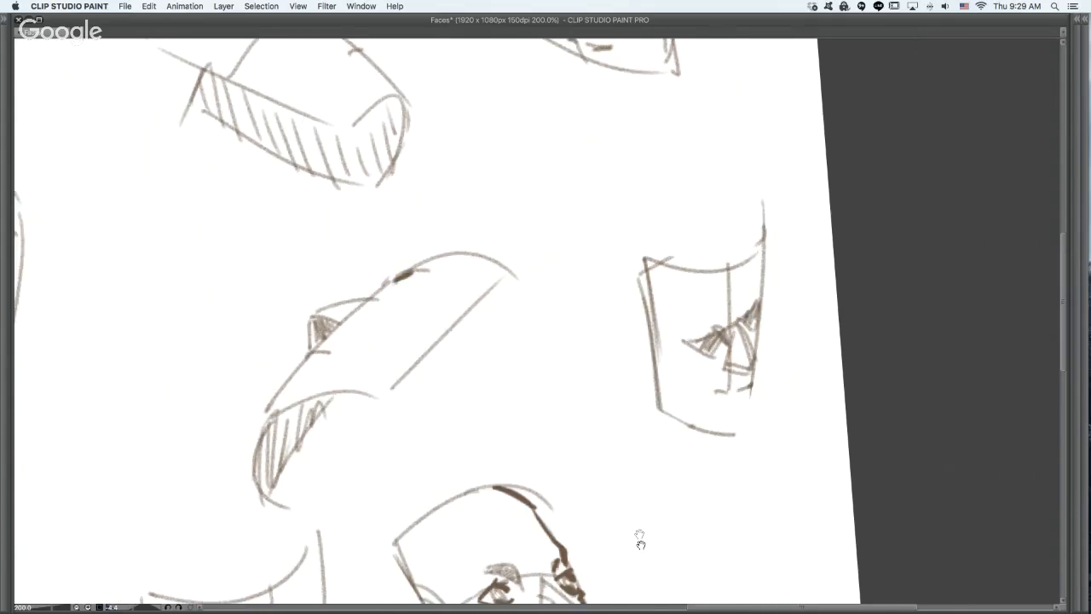
pyautogui.moveTo(656, 348)
pyautogui.mouseDown()
pyautogui.moveTo(687, 385)
pyautogui.moveTo(687, 436)
pyautogui.mouseUp()
pyautogui.moveTo(679, 384)
pyautogui.mouseDown()
pyautogui.moveTo(681, 425)
pyautogui.moveTo(742, 431)
pyautogui.moveTo(748, 411)
pyautogui.moveTo(747, 433)
pyautogui.moveTo(751, 381)
pyautogui.mouseUp()
pyautogui.press('super+z')
pyautogui.moveTo(761, 301); pyautogui.dragTo(759, 246)
pyautogui.moveTo(654, 266)
pyautogui.mouseDown()
pyautogui.moveTo(673, 283)
pyautogui.moveTo(670, 346)
pyautogui.mouseUp()
pyautogui.moveTo(656, 445); pyautogui.dragTo(636, 207)
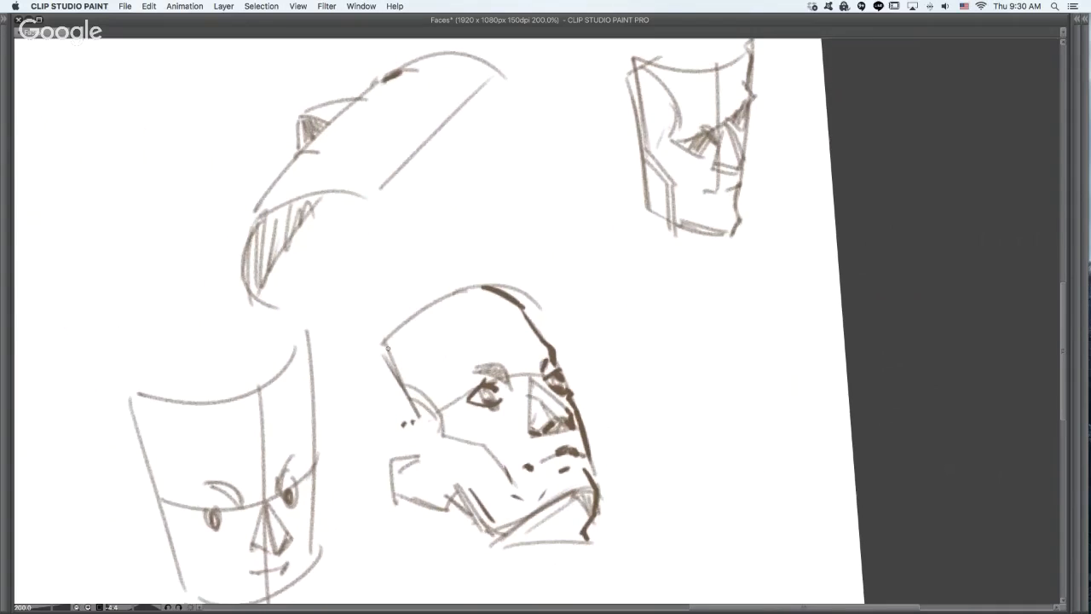
pyautogui.moveTo(386, 344)
pyautogui.mouseDown()
pyautogui.moveTo(400, 389)
pyautogui.moveTo(540, 371)
pyautogui.mouseUp()
pyautogui.press('super+z')
pyautogui.moveTo(444, 397); pyautogui.dragTo(537, 352)
pyautogui.press('super+z')
pyautogui.moveTo(459, 389)
pyautogui.mouseDown()
pyautogui.moveTo(512, 347)
pyautogui.moveTo(681, 291)
pyautogui.mouseUp()
pyautogui.press('super+z')
pyautogui.moveTo(301, 441); pyautogui.dragTo(323, 448)
# - Shade the temple plane of the face near the canvas's right edge with slanted parallel hatching
pyautogui.moveTo(657, 262); pyautogui.dragTo(482, 468)
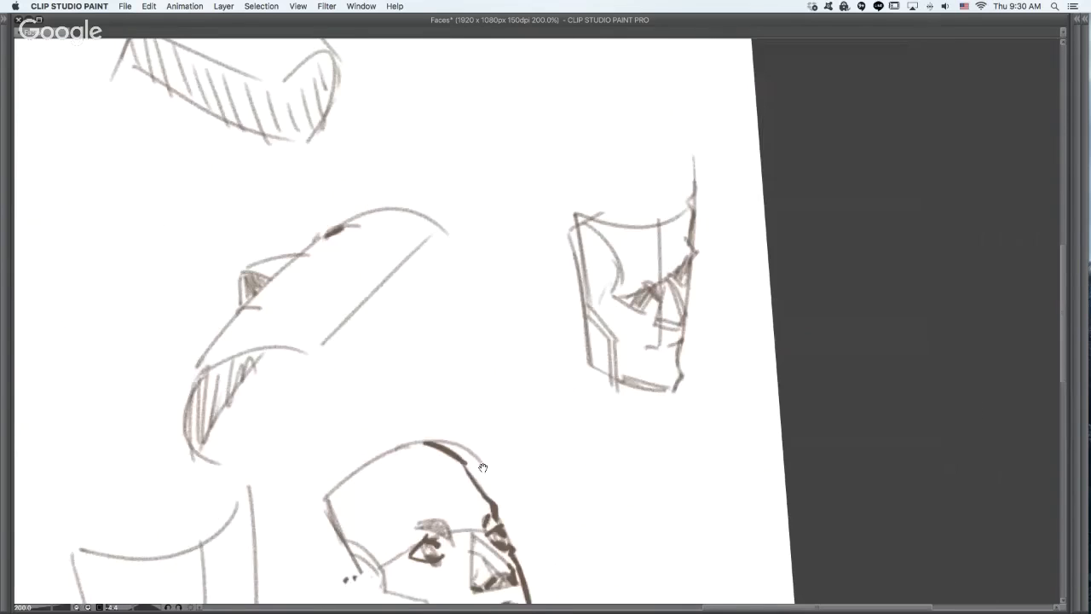
pyautogui.moveTo(628, 306); pyautogui.dragTo(618, 313)
pyautogui.moveTo(574, 235); pyautogui.dragTo(569, 262)
pyautogui.moveTo(584, 237); pyautogui.dragTo(575, 284)
pyautogui.moveTo(594, 250); pyautogui.dragTo(584, 303)
pyautogui.moveTo(605, 265); pyautogui.dragTo(590, 312)
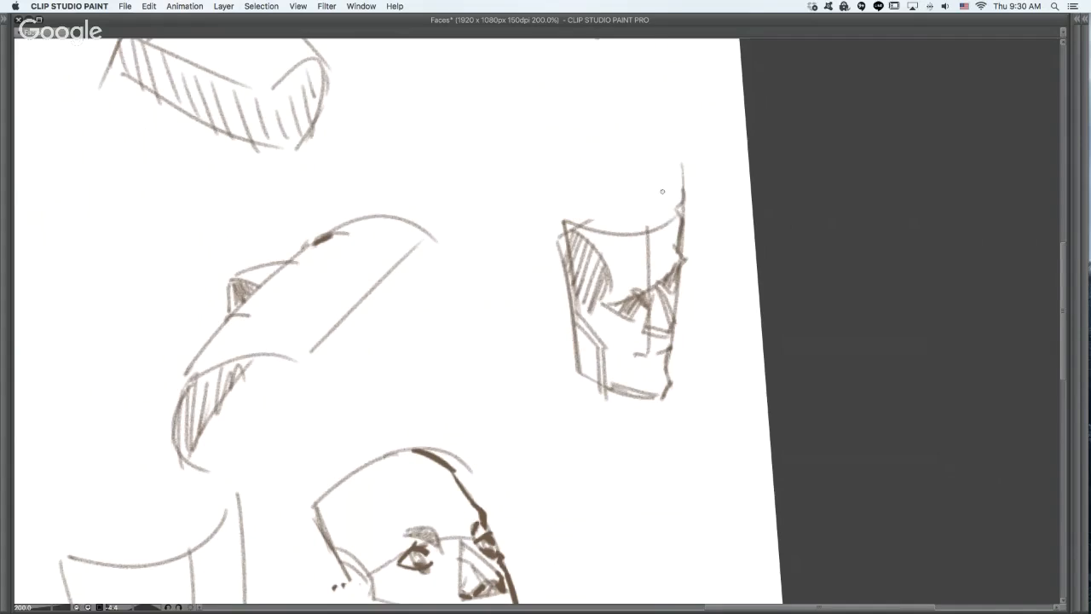
# - Darken the far forehead edge, reinforce the top edge of the face and hatch its side jaw plane
pyautogui.press('super+z')
pyautogui.moveTo(662, 192)
pyautogui.mouseDown()
pyautogui.moveTo(678, 247)
pyautogui.moveTo(680, 236)
pyautogui.mouseUp()
pyautogui.moveTo(564, 224); pyautogui.dragTo(630, 229)
pyautogui.moveTo(600, 306)
pyautogui.mouseDown()
pyautogui.moveTo(590, 325)
pyautogui.moveTo(607, 343)
pyautogui.moveTo(579, 350)
pyautogui.mouseUp()
pyautogui.moveTo(590, 341); pyautogui.dragTo(584, 377)
pyautogui.moveTo(601, 353); pyautogui.dragTo(594, 385)
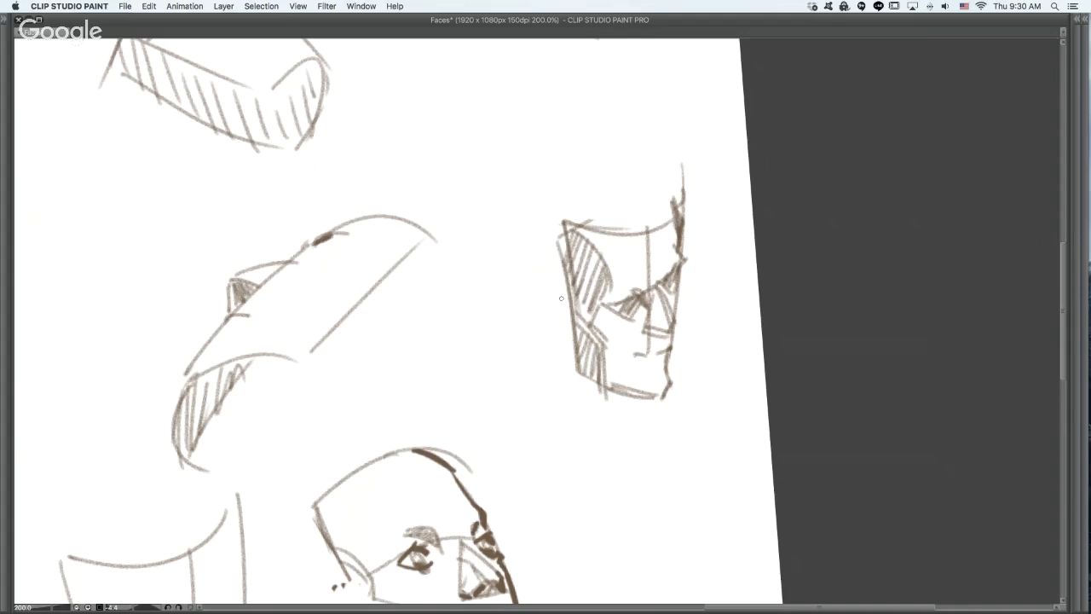
# - Attach an angular ear to the hatched face and outline the crown and back of its skull, redoing the rear crown line
pyautogui.moveTo(546, 293)
pyautogui.mouseDown()
pyautogui.moveTo(569, 307)
pyautogui.moveTo(522, 315)
pyautogui.moveTo(569, 346)
pyautogui.mouseUp()
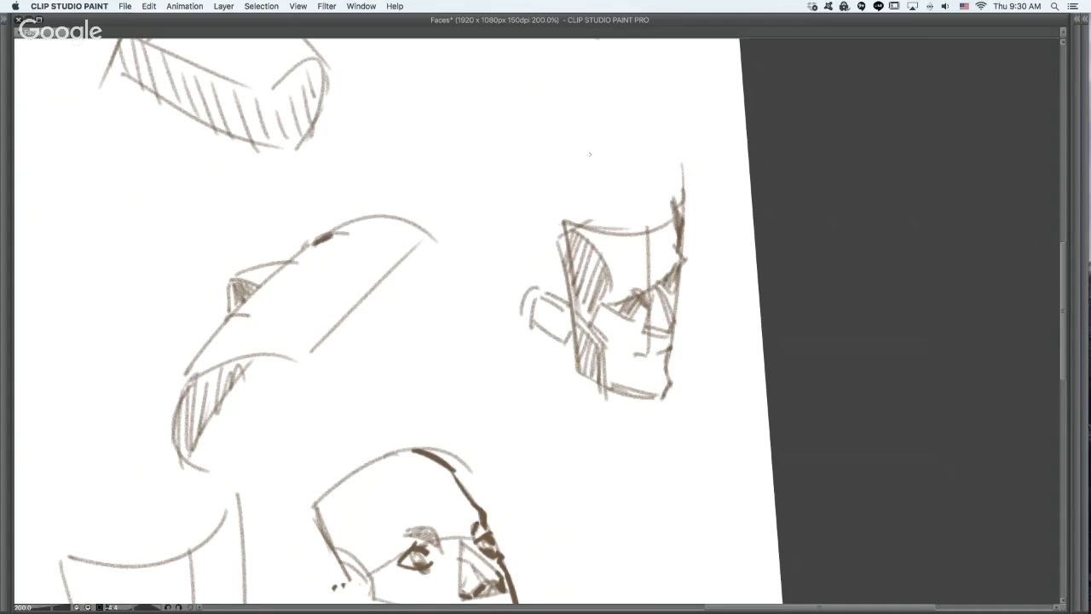
pyautogui.moveTo(601, 152)
pyautogui.mouseDown()
pyautogui.moveTo(645, 170)
pyautogui.moveTo(691, 225)
pyautogui.mouseUp()
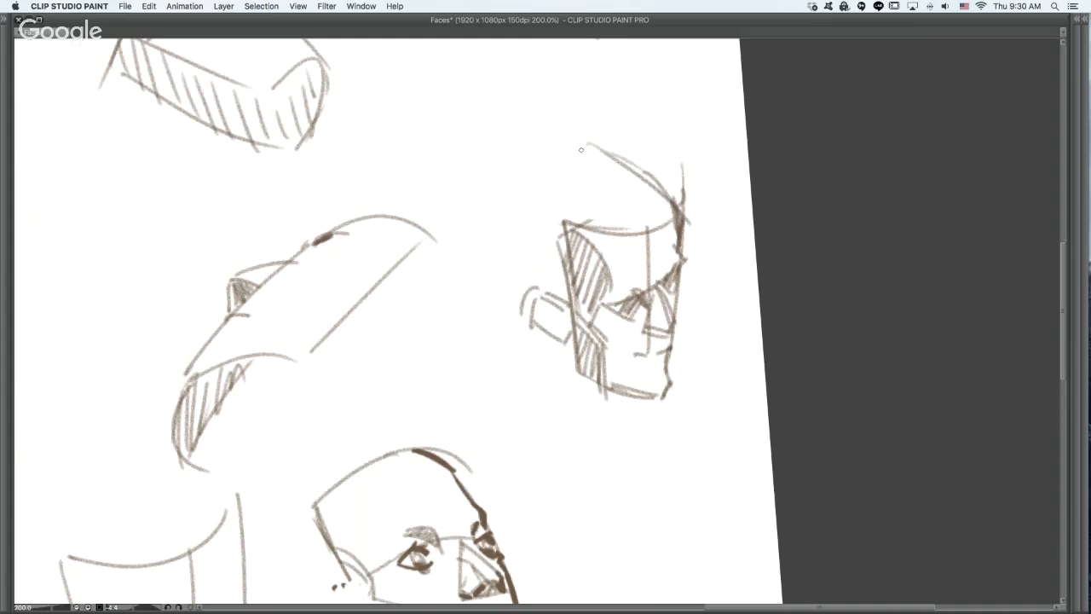
pyautogui.moveTo(583, 146); pyautogui.dragTo(520, 182)
pyautogui.hotkey('ctrl', 'z')
pyautogui.moveTo(583, 139)
pyautogui.mouseDown()
pyautogui.moveTo(508, 189)
pyautogui.moveTo(509, 268)
pyautogui.mouseUp()
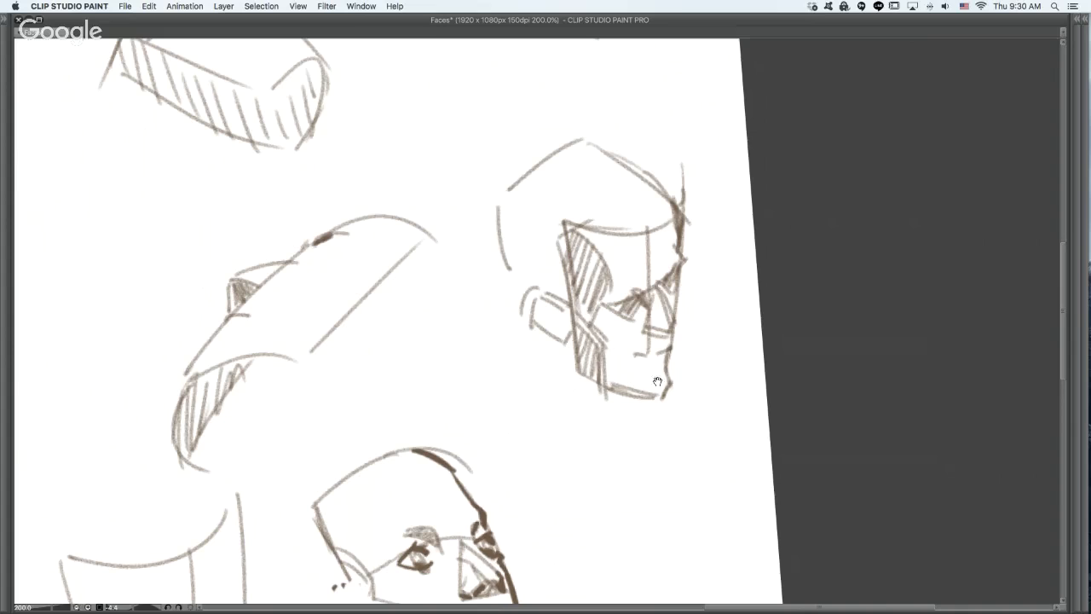
# - Refine the hatched face's profile with a pointed nose tip, lip contours and a mouth corner
pyautogui.moveTo(657, 361)
pyautogui.mouseDown()
pyautogui.moveTo(666, 369)
pyautogui.moveTo(666, 354)
pyautogui.moveTo(630, 359)
pyautogui.moveTo(665, 359)
pyautogui.moveTo(659, 369)
pyautogui.moveTo(671, 331)
pyautogui.moveTo(661, 335)
pyautogui.moveTo(654, 294)
pyautogui.moveTo(683, 334)
pyautogui.moveTo(669, 339)
pyautogui.mouseUp()
pyautogui.press('super+z')
pyautogui.press('super+z')
pyautogui.press('super+z')
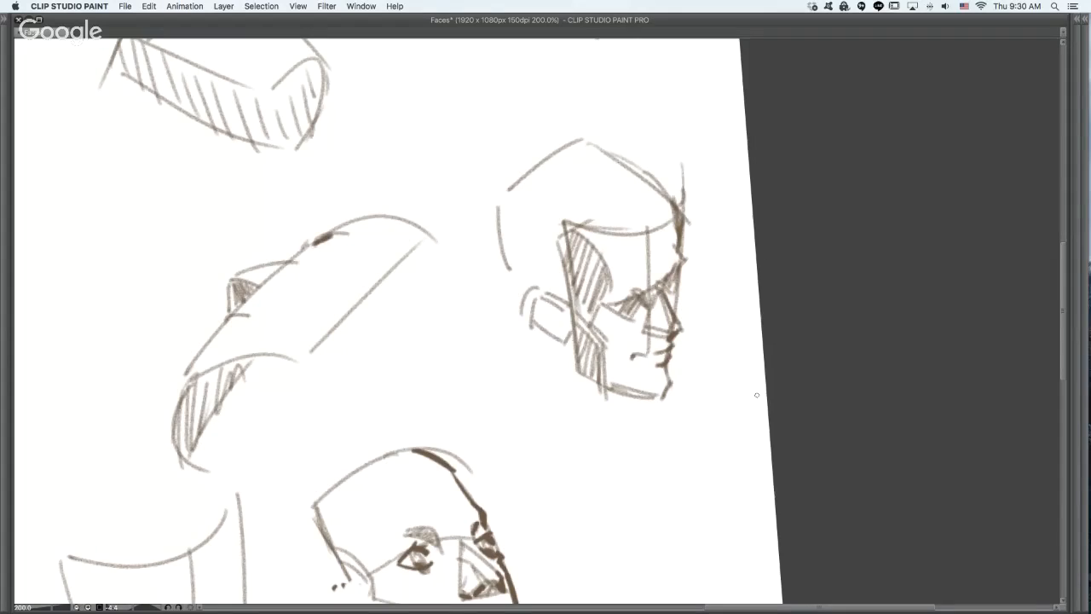
pyautogui.scroll(-3, 757, 395)
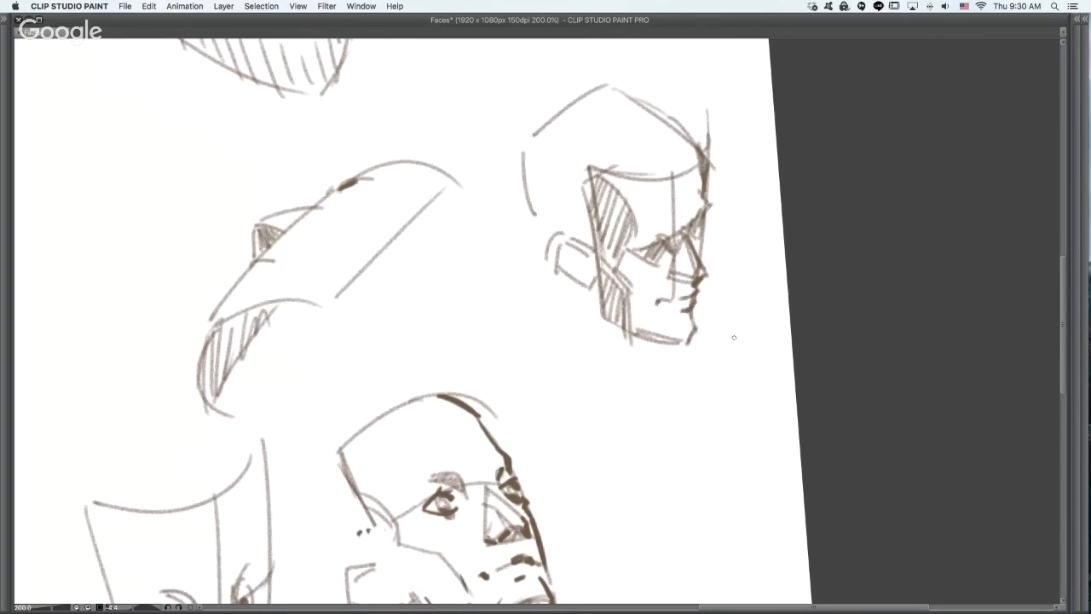
# - Undo the last stroke and shade the side plane of the hatched face's nose with short strokes
pyautogui.press('super+z')
pyautogui.moveTo(686, 240)
pyautogui.mouseDown()
pyautogui.moveTo(707, 276)
pyautogui.moveTo(689, 268)
pyautogui.mouseUp()
pyautogui.moveTo(677, 244)
pyautogui.mouseDown()
pyautogui.moveTo(692, 283)
pyautogui.moveTo(679, 269)
pyautogui.mouseUp()
pyautogui.moveTo(673, 254); pyautogui.dragTo(689, 284)
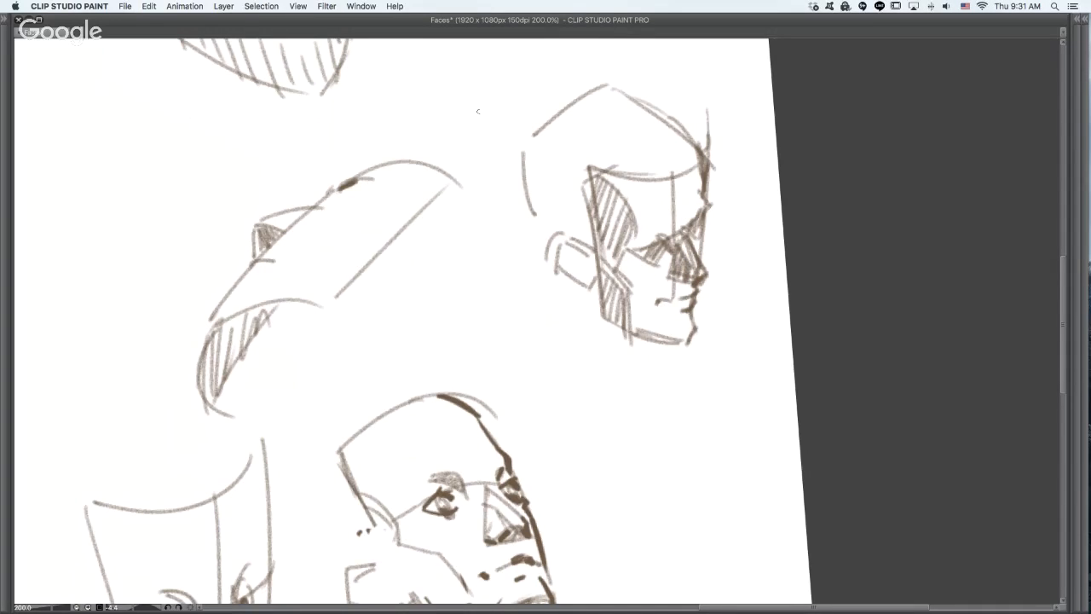
# - Join the crown corner to the forehead, extend the face's centre line to the chin, and add back-of-head and under-jaw curves
pyautogui.moveTo(534, 133); pyautogui.dragTo(611, 190)
pyautogui.moveTo(673, 158); pyautogui.dragTo(678, 334)
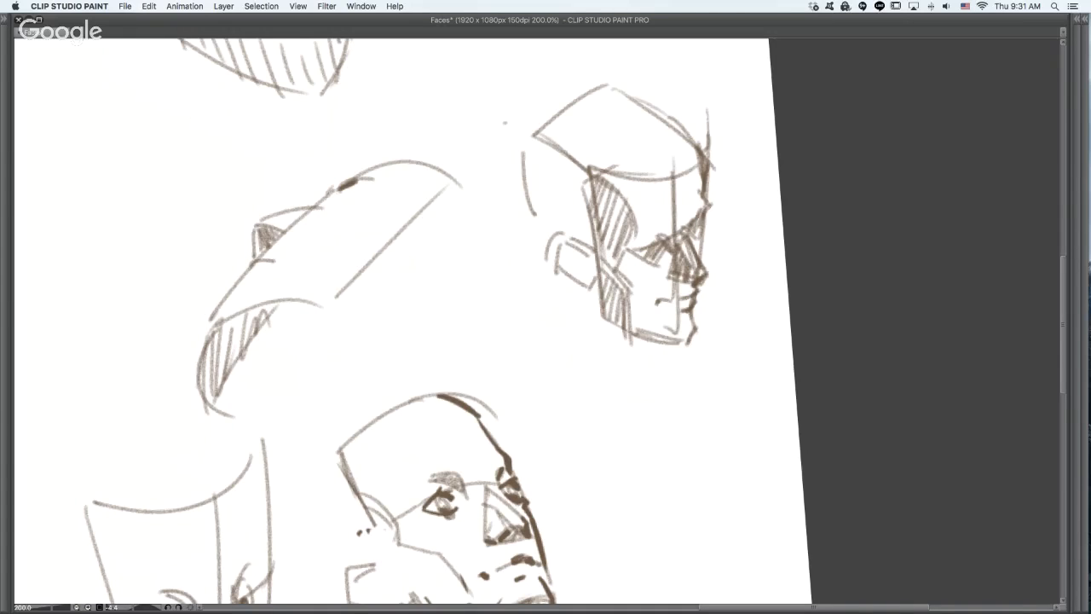
pyautogui.moveTo(496, 113); pyautogui.dragTo(524, 286)
pyautogui.moveTo(556, 302); pyautogui.dragTo(644, 343)
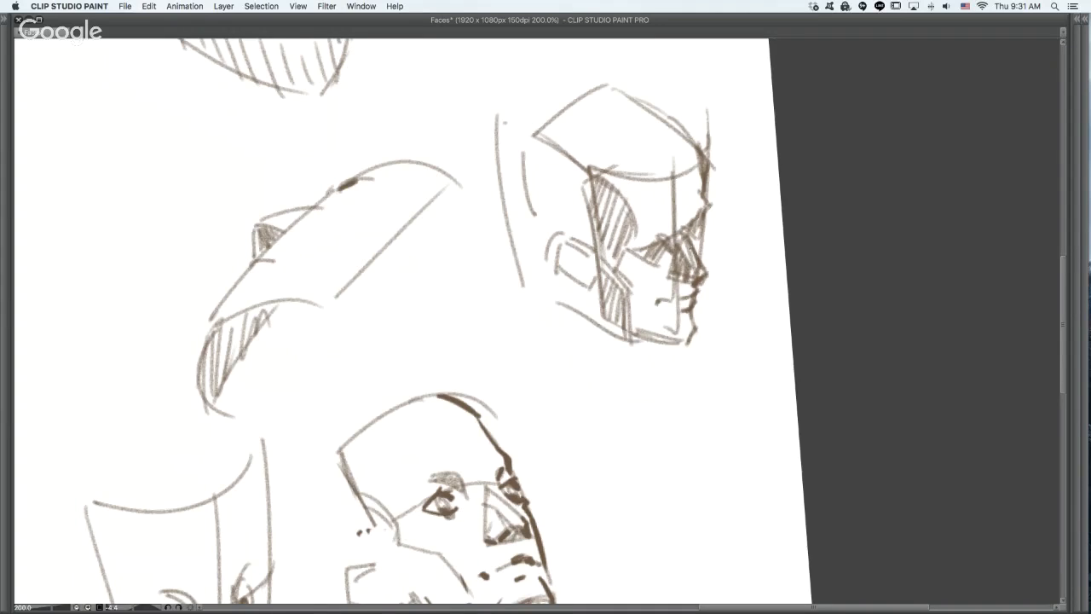
# - Strengthen the face's far profile, undo the excess strokes, and add a vertical plane line down the cheek with a curve across the chin
pyautogui.moveTo(632, 244)
pyautogui.mouseDown()
pyautogui.moveTo(697, 227)
pyautogui.moveTo(687, 243)
pyautogui.moveTo(705, 271)
pyautogui.mouseUp()
pyautogui.moveTo(705, 173); pyautogui.dragTo(693, 328)
pyautogui.moveTo(697, 145)
pyautogui.mouseDown()
pyautogui.moveTo(705, 258)
pyautogui.moveTo(695, 326)
pyautogui.mouseUp()
pyautogui.moveTo(695, 310); pyautogui.dragTo(688, 359)
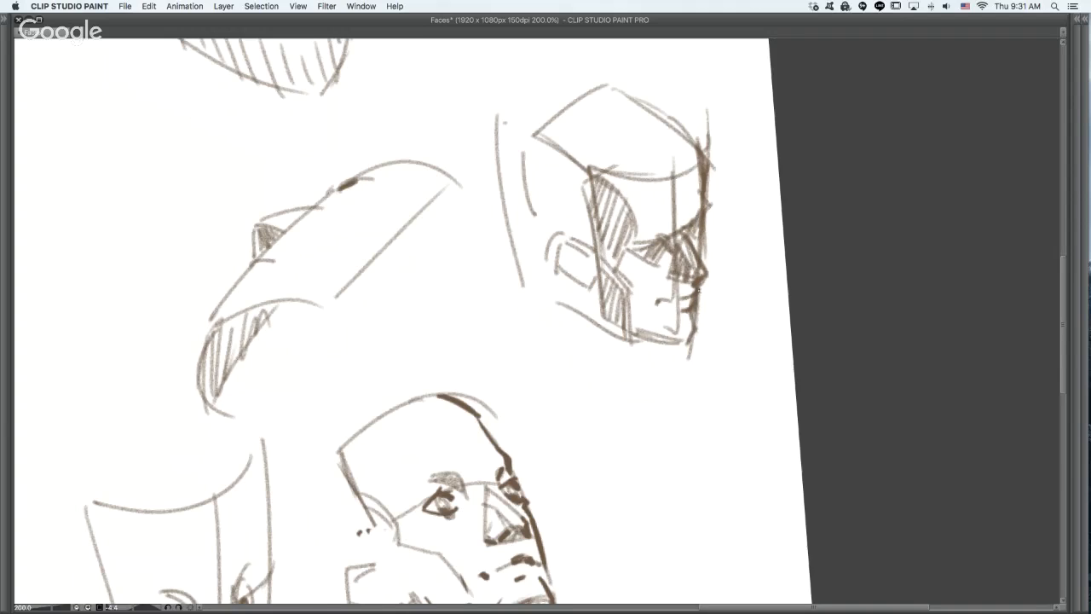
pyautogui.press('super+z')
pyautogui.press('super+z')
pyautogui.moveTo(624, 161)
pyautogui.mouseDown()
pyautogui.moveTo(630, 337)
pyautogui.moveTo(646, 327)
pyautogui.mouseUp()
pyautogui.moveTo(637, 323); pyautogui.dragTo(684, 313)
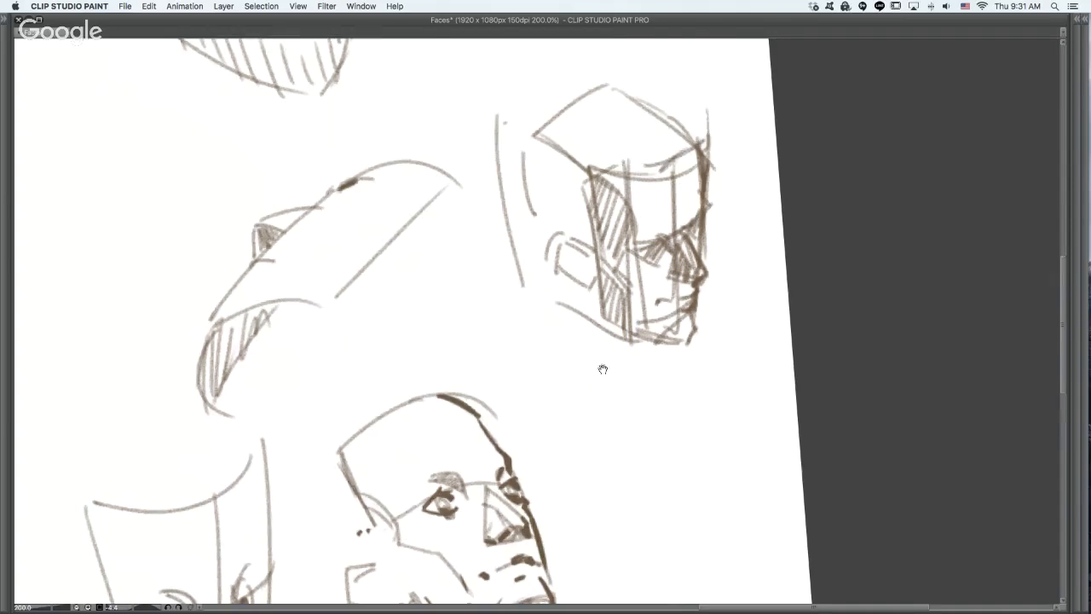
# - Add a side plane line to the large tilted face's nose, undoing the stray strokes
pyautogui.moveTo(601, 370); pyautogui.dragTo(599, 237)
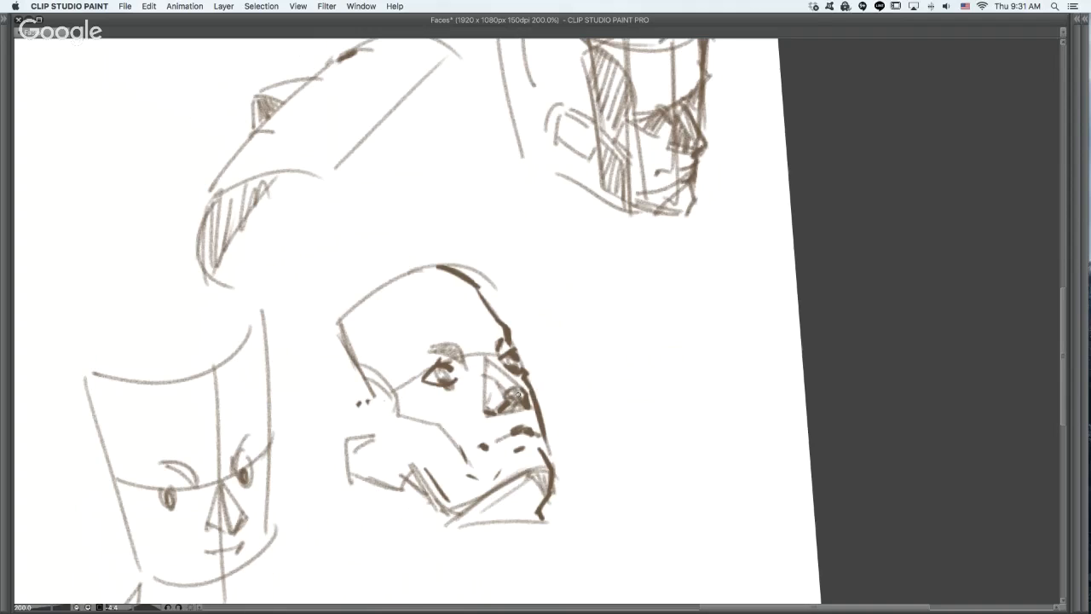
pyautogui.moveTo(480, 360)
pyautogui.mouseDown()
pyautogui.moveTo(476, 411)
pyautogui.moveTo(485, 413)
pyautogui.moveTo(475, 398)
pyautogui.moveTo(544, 382)
pyautogui.mouseUp()
pyautogui.press('super+z')
pyautogui.press('super+z')
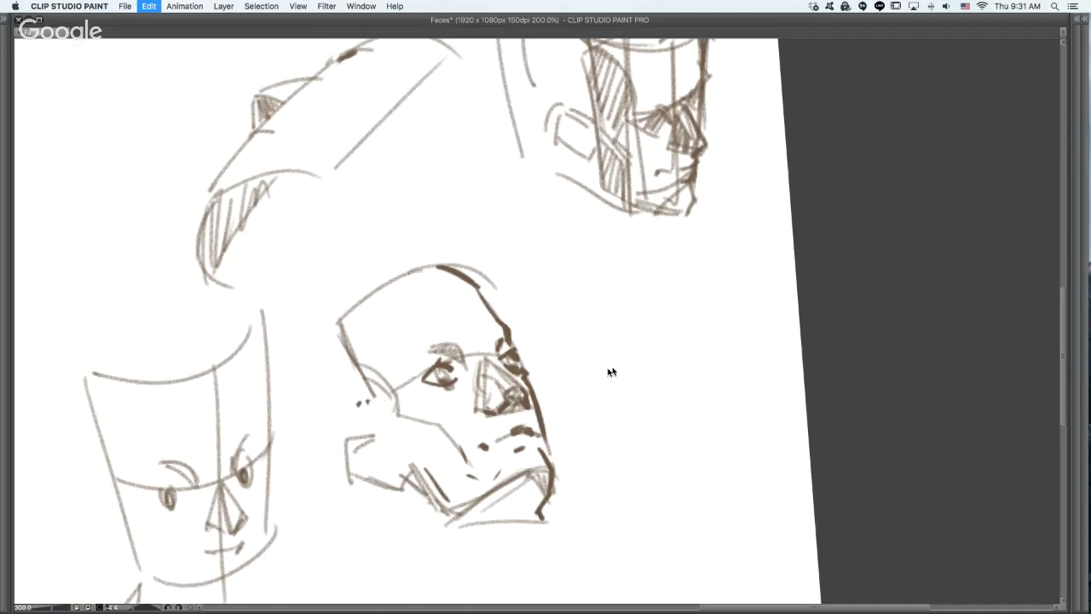
pyautogui.press('super+z')
pyautogui.scroll(5, 656, 321)
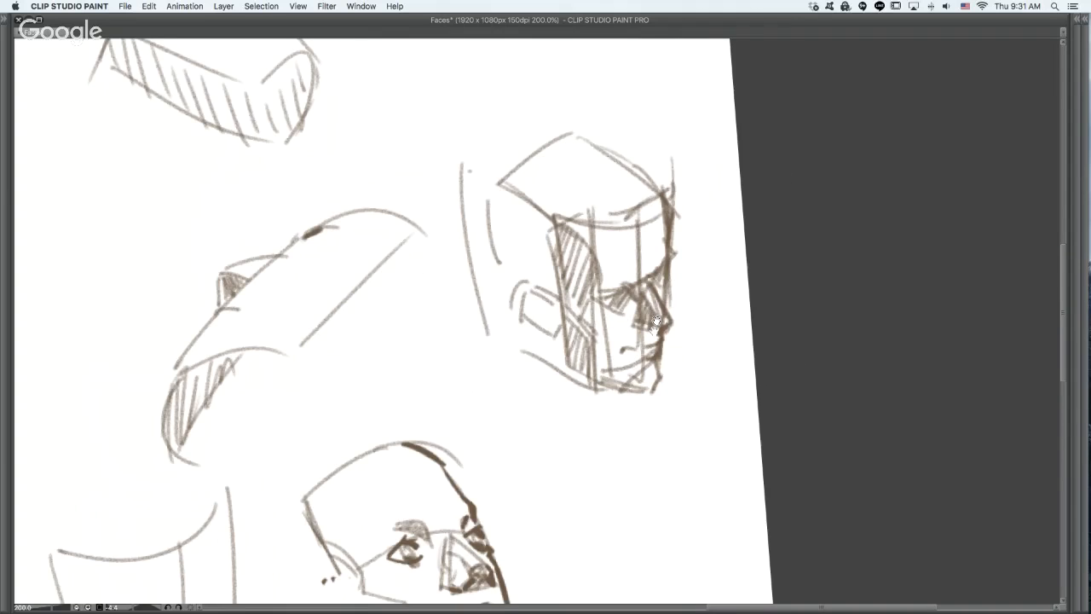
pyautogui.moveTo(549, 479); pyautogui.dragTo(687, 172)
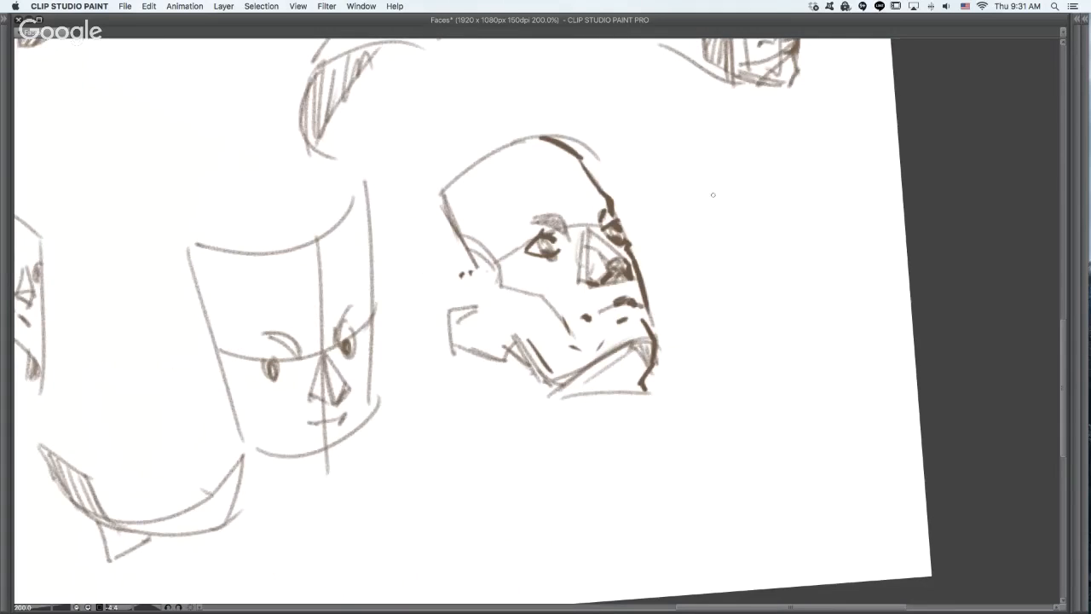
pyautogui.moveTo(738, 238); pyautogui.dragTo(824, 181)
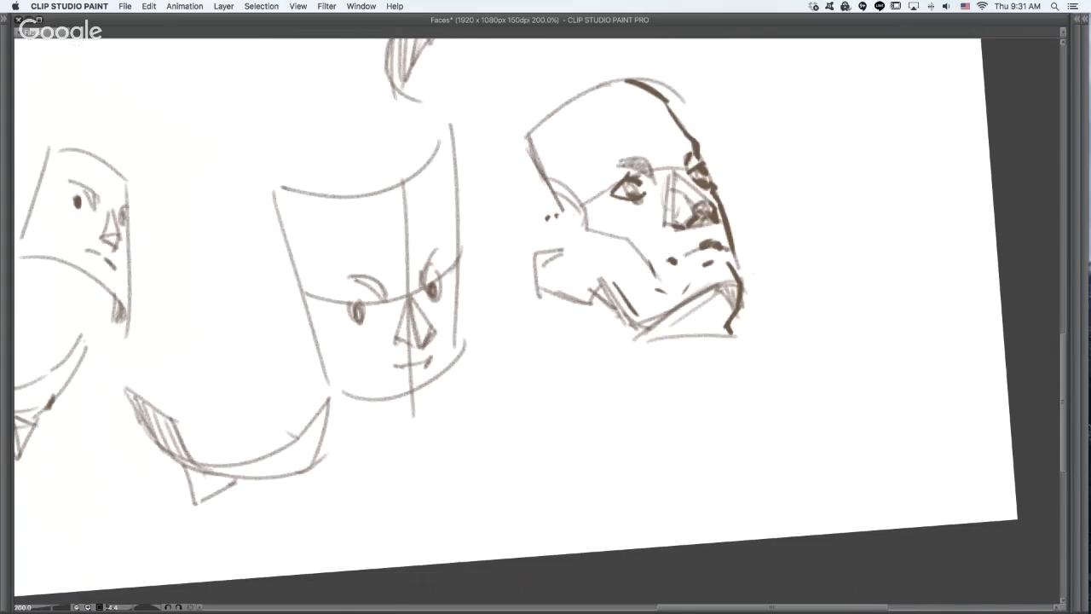
pyautogui.moveTo(835, 256); pyautogui.dragTo(636, 346)
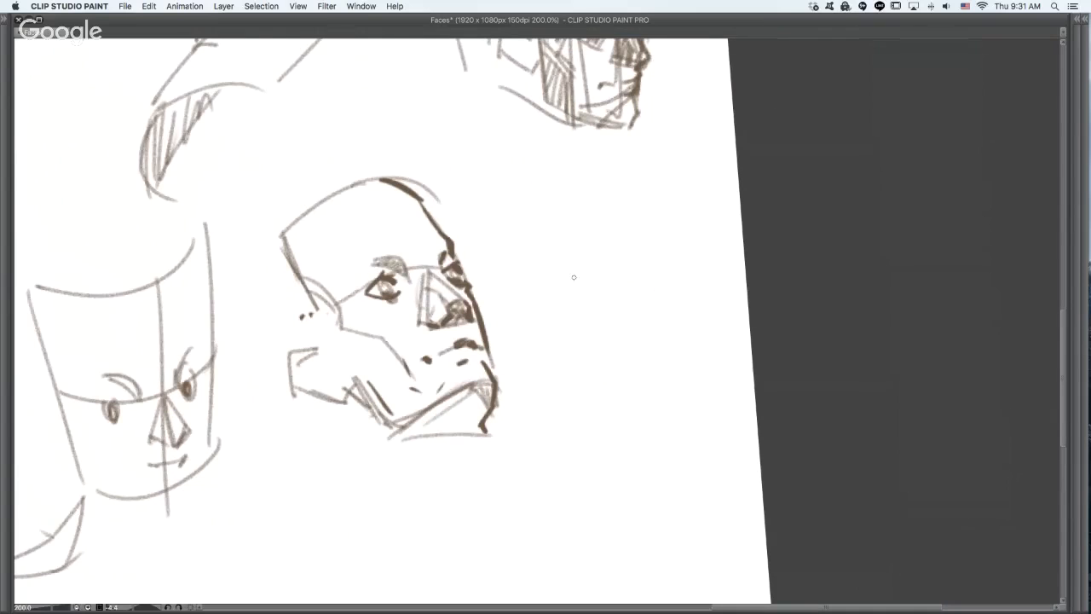
# - Sketch a new head outline beside the large tilted face with crown, back edge, cheek and jaw line, undoing excess strokes
pyautogui.moveTo(579, 232); pyautogui.dragTo(617, 195)
pyautogui.moveTo(576, 245)
pyautogui.mouseDown()
pyautogui.moveTo(601, 334)
pyautogui.moveTo(600, 390)
pyautogui.moveTo(626, 387)
pyautogui.moveTo(670, 345)
pyautogui.mouseUp()
pyautogui.press('super+z')
pyautogui.press('super+z')
pyautogui.press('super+z')
pyautogui.moveTo(570, 242)
pyautogui.mouseDown()
pyautogui.moveTo(587, 316)
pyautogui.moveTo(571, 344)
pyautogui.moveTo(579, 279)
pyautogui.moveTo(589, 305)
pyautogui.moveTo(571, 351)
pyautogui.moveTo(612, 424)
pyautogui.moveTo(687, 386)
pyautogui.mouseUp()
pyautogui.press('super+z')
pyautogui.press('super+z')
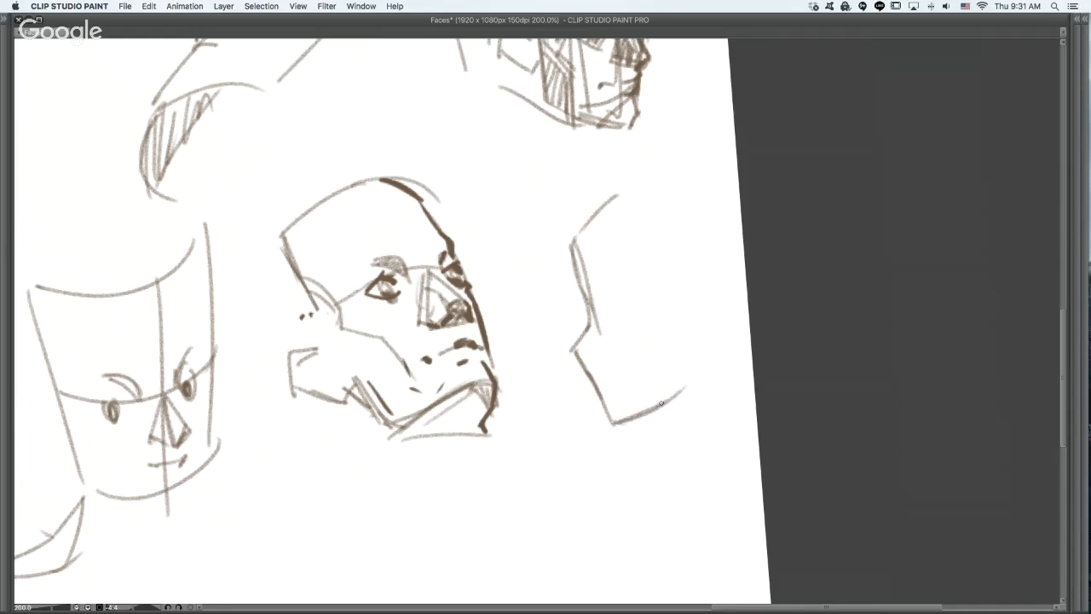
pyautogui.moveTo(631, 419); pyautogui.dragTo(694, 382)
# - Add a dark triangular eye and an arched brow inside the new head outline, undoing the stray strokes
pyautogui.moveTo(627, 292)
pyautogui.mouseDown()
pyautogui.moveTo(644, 315)
pyautogui.moveTo(626, 322)
pyautogui.mouseUp()
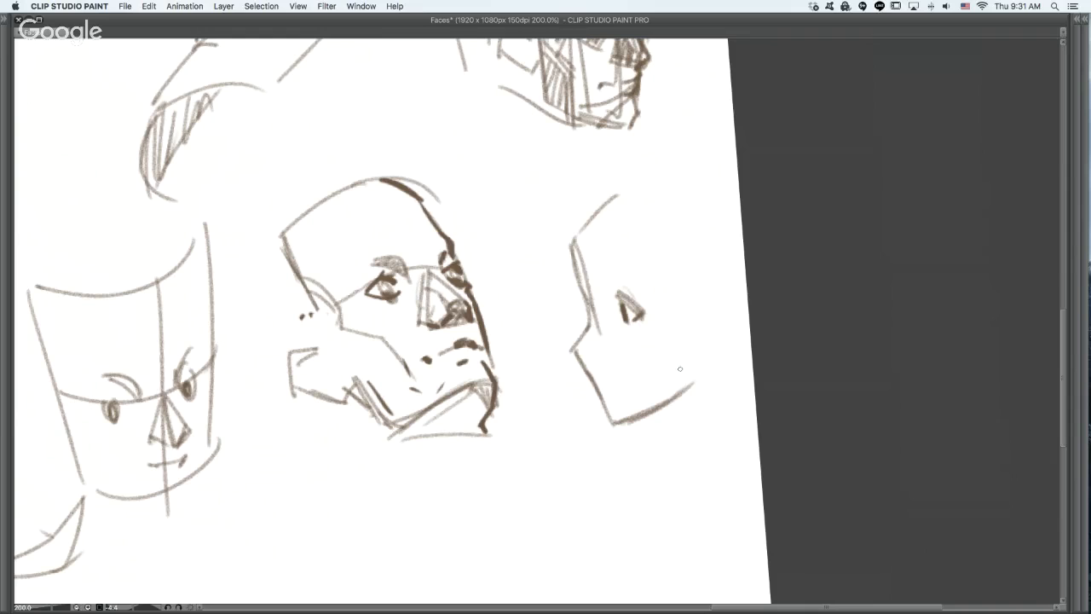
pyautogui.moveTo(602, 277)
pyautogui.mouseDown()
pyautogui.moveTo(625, 282)
pyautogui.moveTo(567, 358)
pyautogui.moveTo(587, 369)
pyautogui.mouseUp()
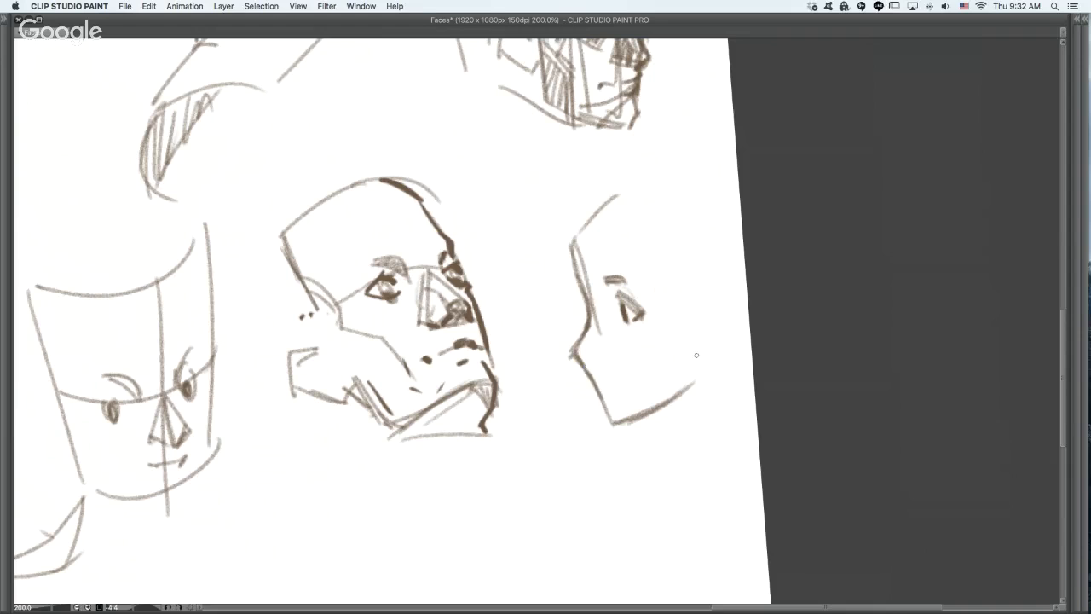
pyautogui.moveTo(593, 306)
pyautogui.mouseDown()
pyautogui.moveTo(618, 305)
pyautogui.moveTo(607, 329)
pyautogui.mouseUp()
pyautogui.press('super+z')
pyautogui.press('super+z')
pyautogui.moveTo(629, 229); pyautogui.dragTo(610, 291)
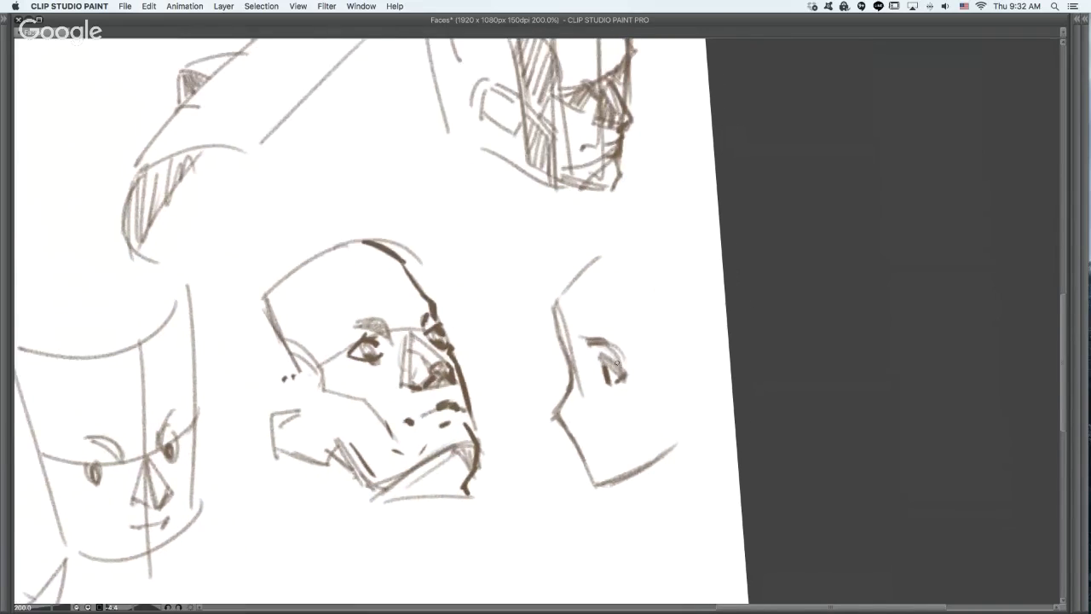
pyautogui.moveTo(588, 343); pyautogui.dragTo(621, 358)
pyautogui.moveTo(650, 202); pyautogui.dragTo(563, 252)
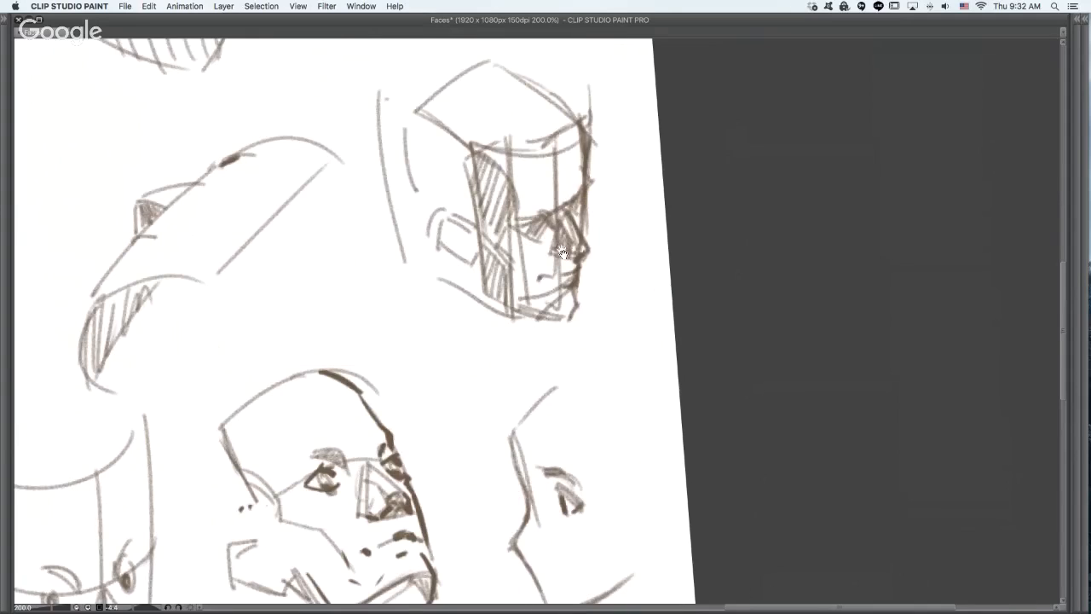
pyautogui.moveTo(524, 192); pyautogui.dragTo(582, 169)
pyautogui.moveTo(528, 206); pyautogui.dragTo(582, 180)
pyautogui.press('super+z')
pyautogui.press('super+z')
pyautogui.moveTo(529, 216)
pyautogui.mouseDown()
pyautogui.moveTo(542, 213)
pyautogui.moveTo(532, 254)
pyautogui.moveTo(550, 243)
pyautogui.mouseUp()
pyautogui.moveTo(540, 218); pyautogui.dragTo(546, 241)
pyautogui.press('super+z')
pyautogui.press('super+z')
pyautogui.press('super+z')
pyautogui.press('super+z')
# - Draw a curved top edge for a small face below the new head outline, undoing the trial sides and base
pyautogui.moveTo(554, 430); pyautogui.dragTo(519, 275)
pyautogui.moveTo(512, 457); pyautogui.dragTo(522, 241)
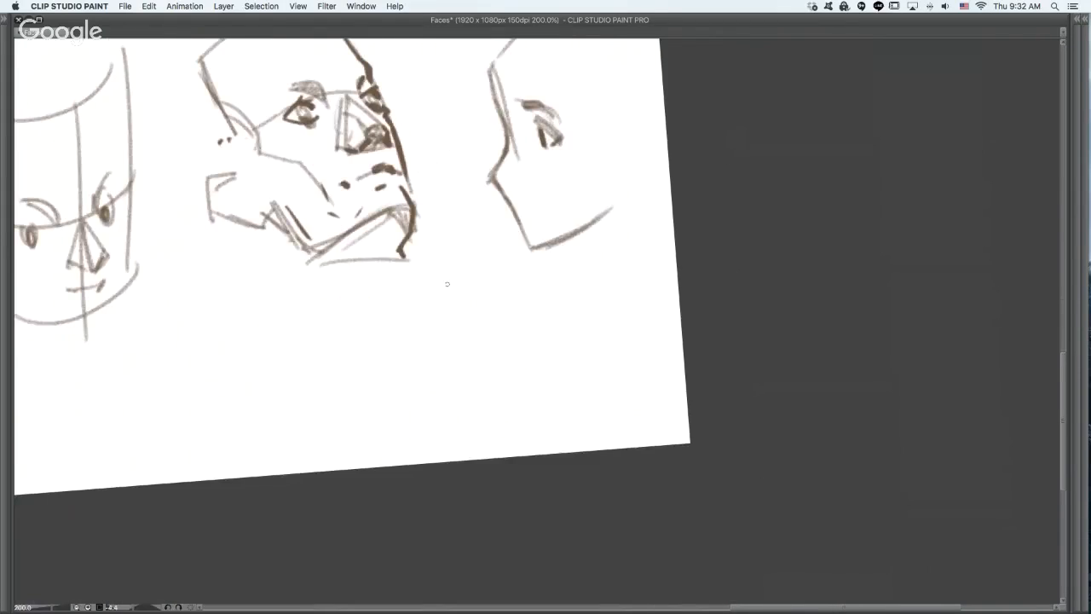
pyautogui.moveTo(443, 282); pyautogui.dragTo(531, 289)
pyautogui.moveTo(430, 288); pyautogui.dragTo(473, 422)
pyautogui.moveTo(524, 290); pyautogui.dragTo(535, 416)
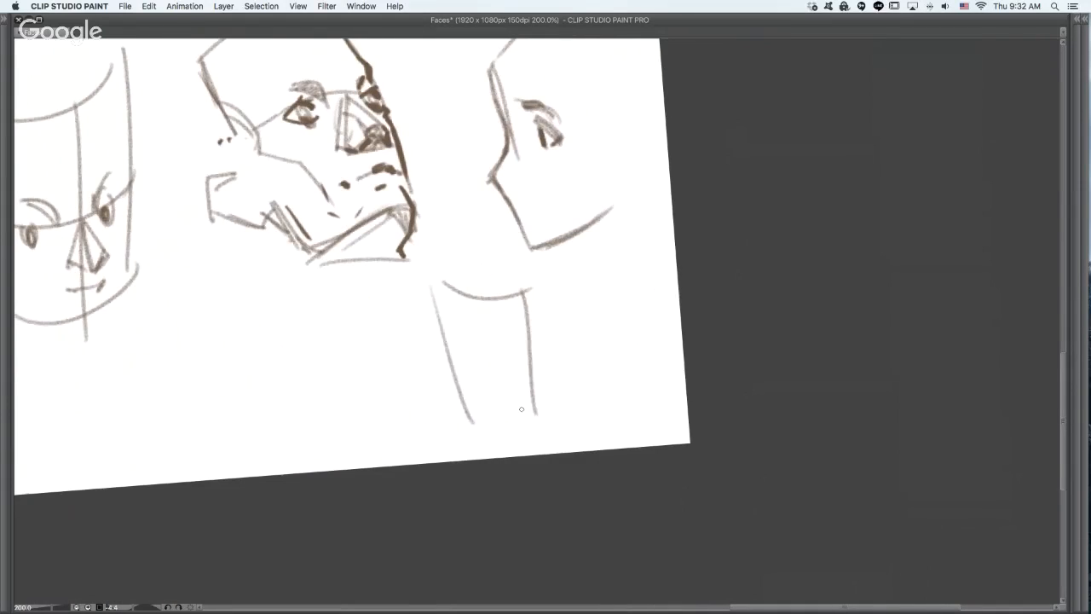
pyautogui.moveTo(467, 404); pyautogui.dragTo(533, 403)
pyautogui.press('super+z')
# - Build the small head with a second top curve, tapering sides, a rounded chin and a receding side plane
pyautogui.press('super+z')
pyautogui.press('super+z')
pyautogui.moveTo(447, 290); pyautogui.dragTo(543, 291)
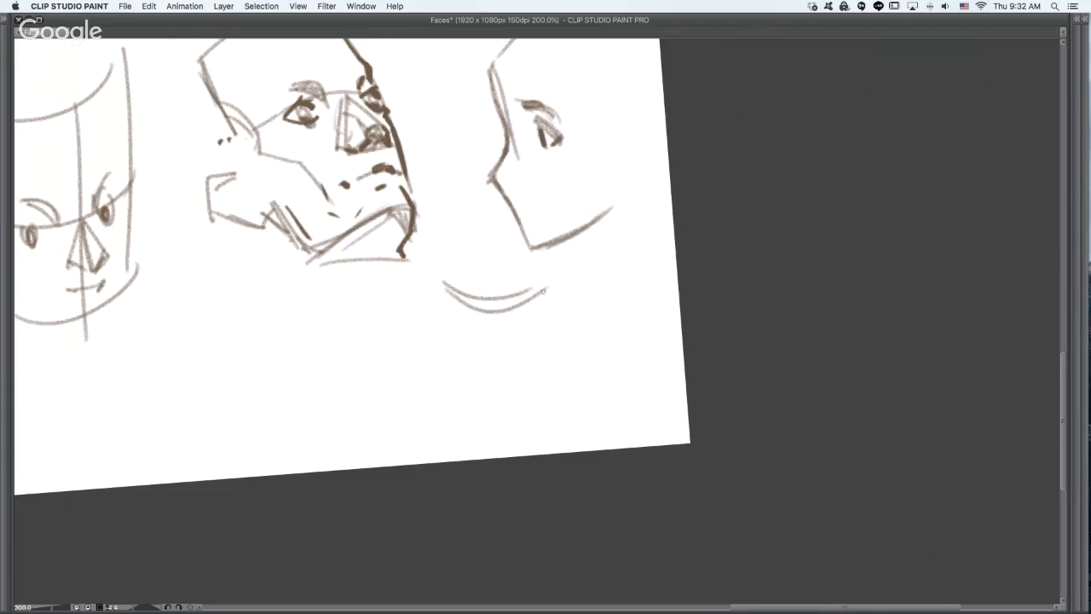
pyautogui.moveTo(441, 314)
pyautogui.mouseDown()
pyautogui.moveTo(483, 414)
pyautogui.moveTo(543, 415)
pyautogui.mouseUp()
pyautogui.moveTo(549, 281)
pyautogui.mouseDown()
pyautogui.moveTo(556, 417)
pyautogui.moveTo(542, 390)
pyautogui.mouseUp()
pyautogui.press('super+z')
pyautogui.moveTo(528, 302); pyautogui.dragTo(548, 414)
pyautogui.moveTo(601, 331); pyautogui.dragTo(550, 405)
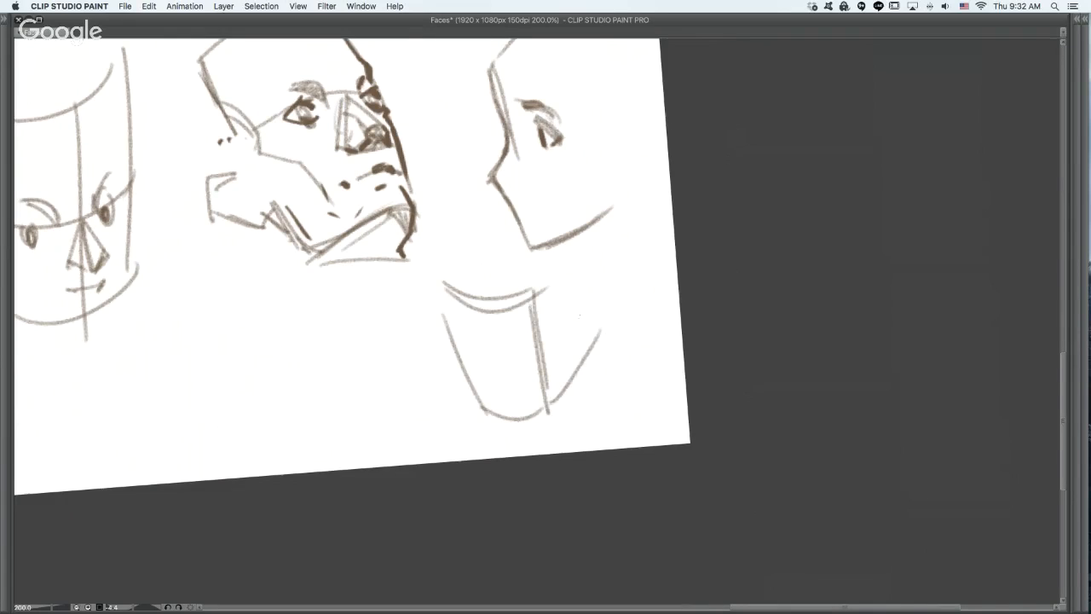
pyautogui.moveTo(525, 283); pyautogui.dragTo(572, 237)
pyautogui.moveTo(593, 257); pyautogui.dragTo(600, 349)
# - Sketch the eyes, brow line and nose on the small head's front plane, undoing excess strokes
pyautogui.moveTo(509, 338)
pyautogui.mouseDown()
pyautogui.moveTo(459, 351)
pyautogui.moveTo(460, 335)
pyautogui.moveTo(463, 358)
pyautogui.moveTo(517, 332)
pyautogui.moveTo(465, 344)
pyautogui.moveTo(512, 352)
pyautogui.moveTo(514, 329)
pyautogui.moveTo(474, 330)
pyautogui.moveTo(504, 324)
pyautogui.moveTo(476, 347)
pyautogui.moveTo(471, 382)
pyautogui.moveTo(514, 334)
pyautogui.moveTo(504, 362)
pyautogui.moveTo(512, 352)
pyautogui.moveTo(501, 349)
pyautogui.mouseUp()
pyautogui.press('super+z')
# - Join the eye of the head outline above to its contour with a short line, undoing the extra strokes
pyautogui.press('super+z')
pyautogui.press('super+z')
pyautogui.press('super+z')
pyautogui.press('super+z')
pyautogui.press('super+z')
pyautogui.press('super+z')
pyautogui.press('super+z')
pyautogui.moveTo(504, 139)
pyautogui.mouseDown()
pyautogui.moveTo(533, 113)
pyautogui.moveTo(533, 127)
pyautogui.mouseUp()
pyautogui.moveTo(509, 153)
pyautogui.mouseDown()
pyautogui.moveTo(535, 136)
pyautogui.moveTo(534, 148)
pyautogui.moveTo(534, 129)
pyautogui.mouseUp()
pyautogui.press('super+z')
pyautogui.press('super+z')
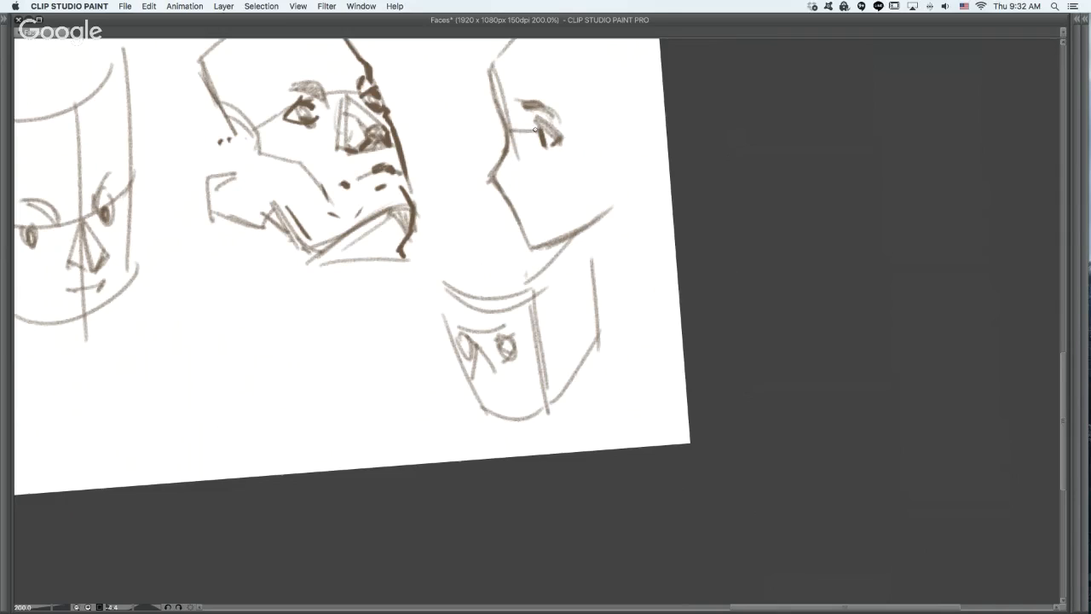
# - Hatch the small head's side plane with diagonal strokes
pyautogui.moveTo(570, 264)
pyautogui.mouseDown()
pyautogui.moveTo(537, 324)
pyautogui.moveTo(542, 341)
pyautogui.mouseUp()
pyautogui.moveTo(592, 271); pyautogui.dragTo(546, 358)
pyautogui.moveTo(588, 299); pyautogui.dragTo(549, 375)
pyautogui.moveTo(592, 317); pyautogui.dragTo(556, 386)
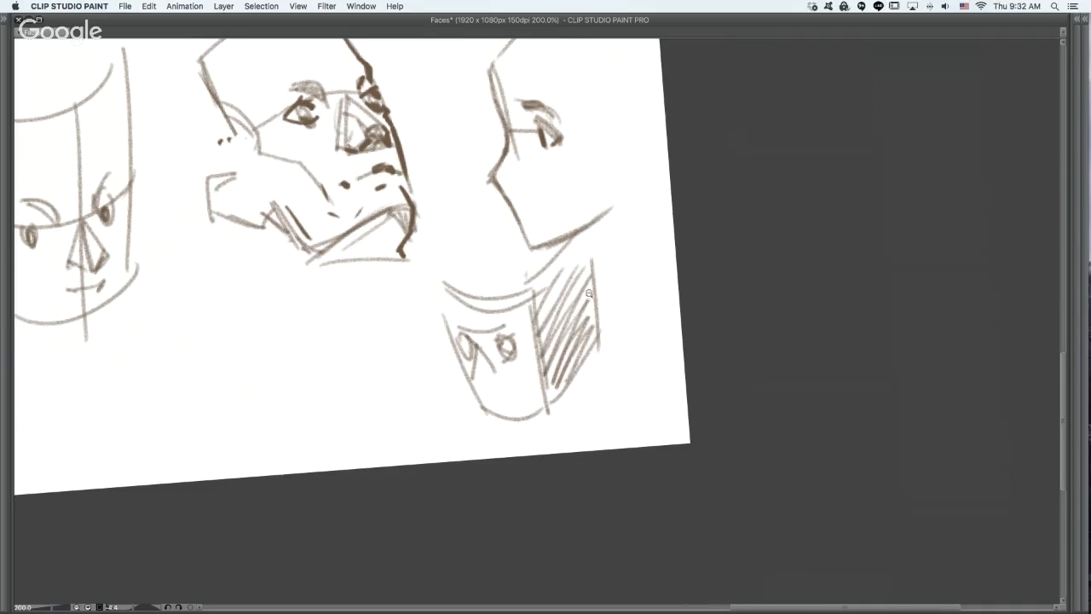
# - Erase the eyes, nose, mouth and centre line from the downward-tilted face near the canvas's upper right corner
pyautogui.press('super+minus')
pyautogui.moveTo(496, 364); pyautogui.dragTo(744, 384)
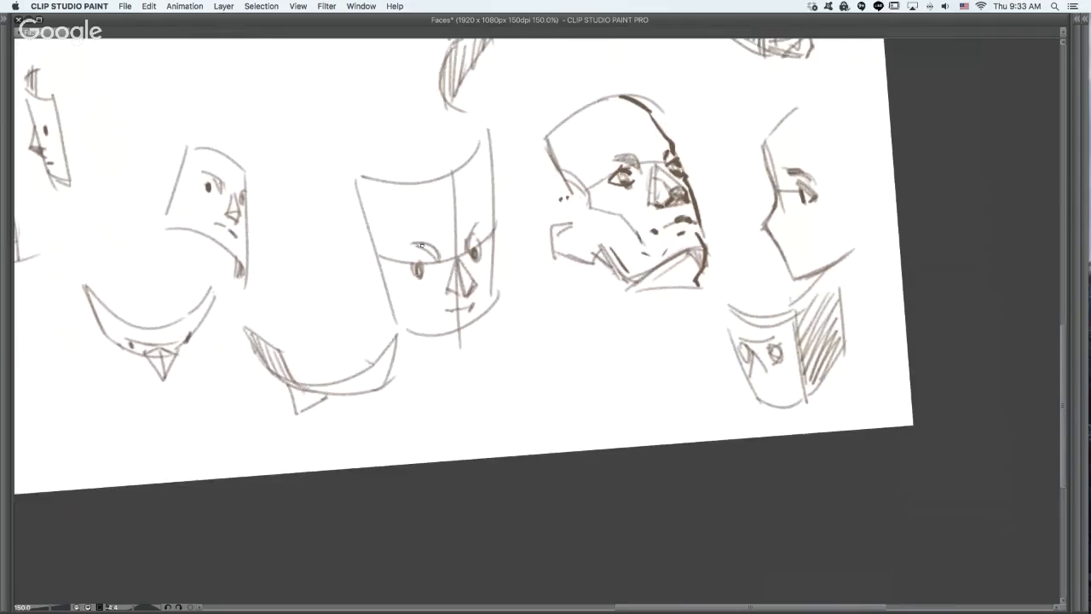
pyautogui.moveTo(501, 276)
pyautogui.mouseDown()
pyautogui.moveTo(584, 276)
pyautogui.moveTo(460, 440)
pyautogui.mouseUp()
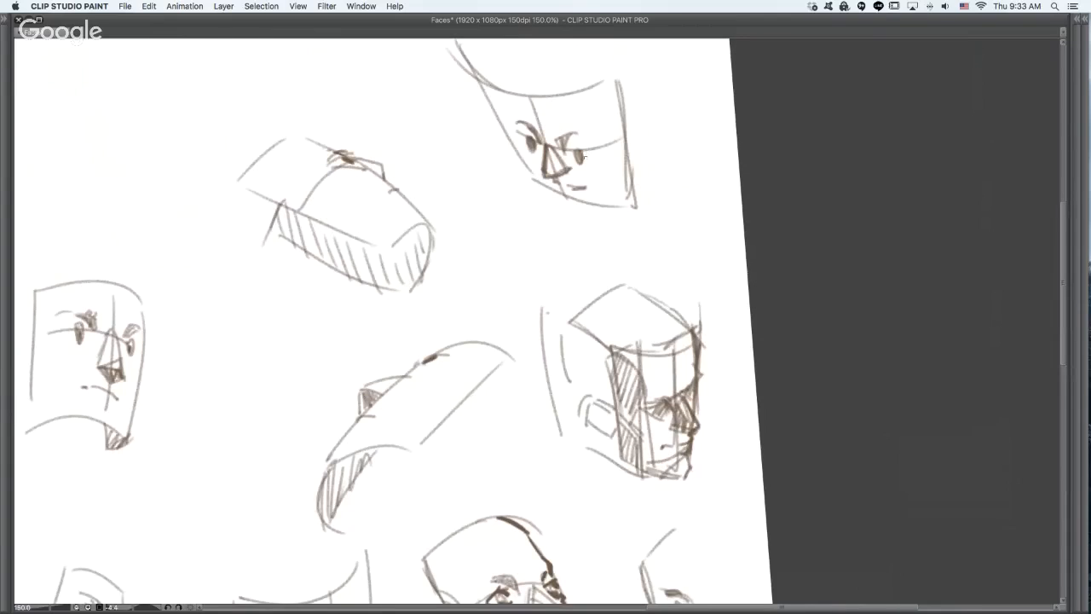
pyautogui.moveTo(542, 146)
pyautogui.mouseDown()
pyautogui.moveTo(545, 170)
pyautogui.moveTo(550, 158)
pyautogui.moveTo(582, 161)
pyautogui.moveTo(539, 129)
pyautogui.mouseUp()
pyautogui.moveTo(529, 149); pyautogui.dragTo(530, 126)
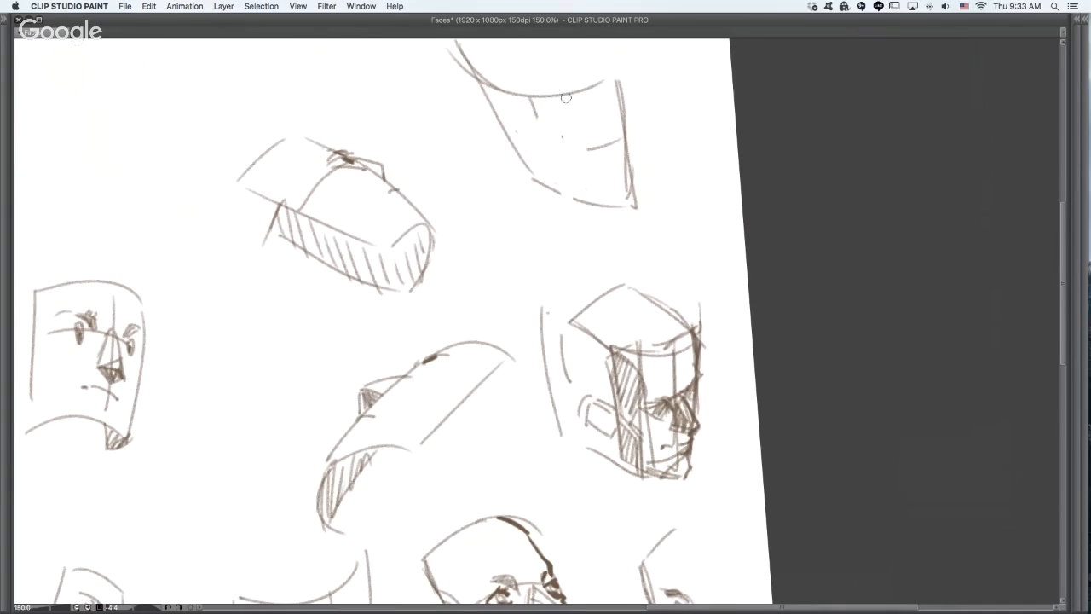
# - Redraw the downward-tilted face's brows, eyes and wedge nose, undoing the misplaced strokes
pyautogui.moveTo(584, 151); pyautogui.dragTo(525, 145)
pyautogui.moveTo(549, 151)
pyautogui.mouseDown()
pyautogui.moveTo(570, 172)
pyautogui.moveTo(543, 178)
pyautogui.moveTo(556, 200)
pyautogui.moveTo(578, 173)
pyautogui.moveTo(546, 196)
pyautogui.moveTo(547, 184)
pyautogui.mouseUp()
pyautogui.press('super+z')
pyautogui.press('super+z')
pyautogui.press('super+z')
pyautogui.moveTo(564, 138)
pyautogui.mouseDown()
pyautogui.moveTo(607, 143)
pyautogui.moveTo(598, 138)
pyautogui.mouseUp()
pyautogui.press('super+z')
pyautogui.moveTo(510, 126); pyautogui.dragTo(535, 138)
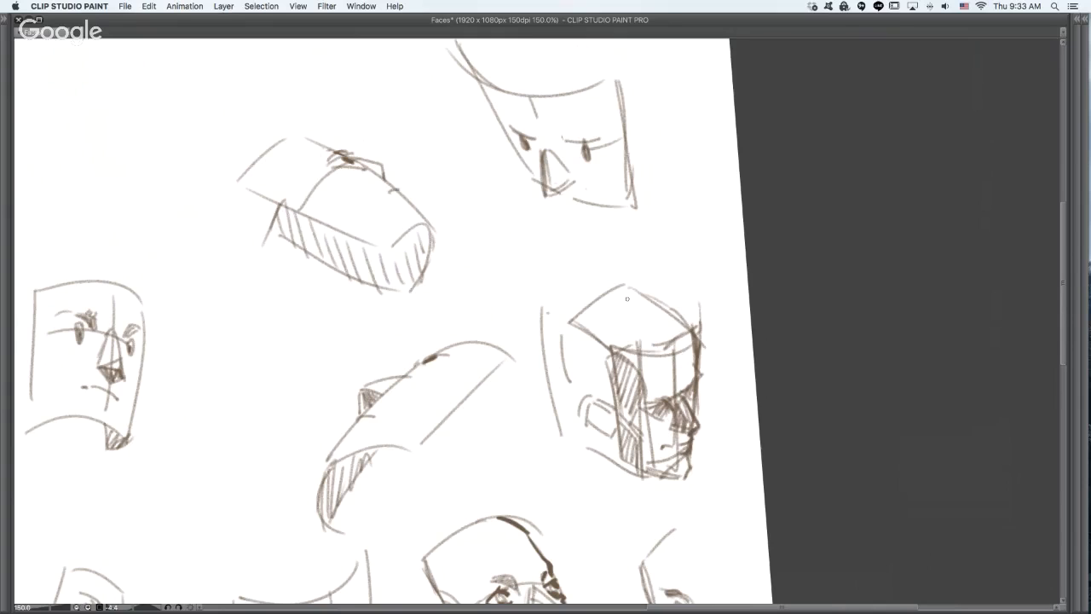
# - Shade the downward-tilted face's eye sockets and inner eye corner, undoing the excess strokes
pyautogui.click(625, 156)
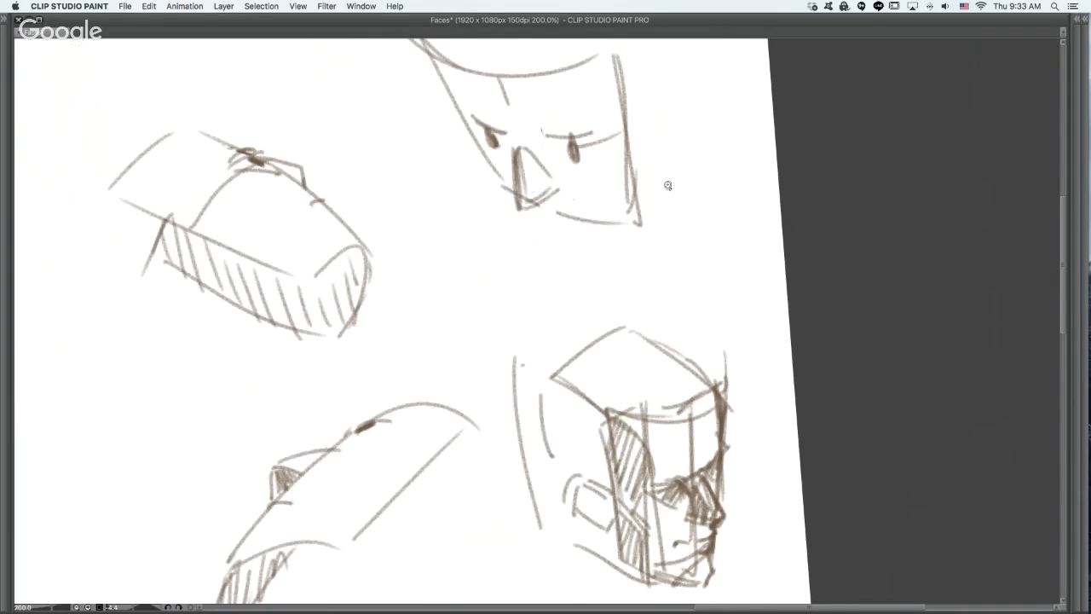
pyautogui.moveTo(542, 132); pyautogui.dragTo(548, 156)
pyautogui.moveTo(503, 129)
pyautogui.mouseDown()
pyautogui.moveTo(540, 132)
pyautogui.moveTo(590, 139)
pyautogui.moveTo(573, 160)
pyautogui.mouseUp()
pyautogui.press('super+z')
pyautogui.press('super+z')
pyautogui.press('super+z')
pyautogui.moveTo(481, 127)
pyautogui.mouseDown()
pyautogui.moveTo(496, 138)
pyautogui.moveTo(489, 150)
pyautogui.moveTo(502, 151)
pyautogui.moveTo(489, 127)
pyautogui.mouseUp()
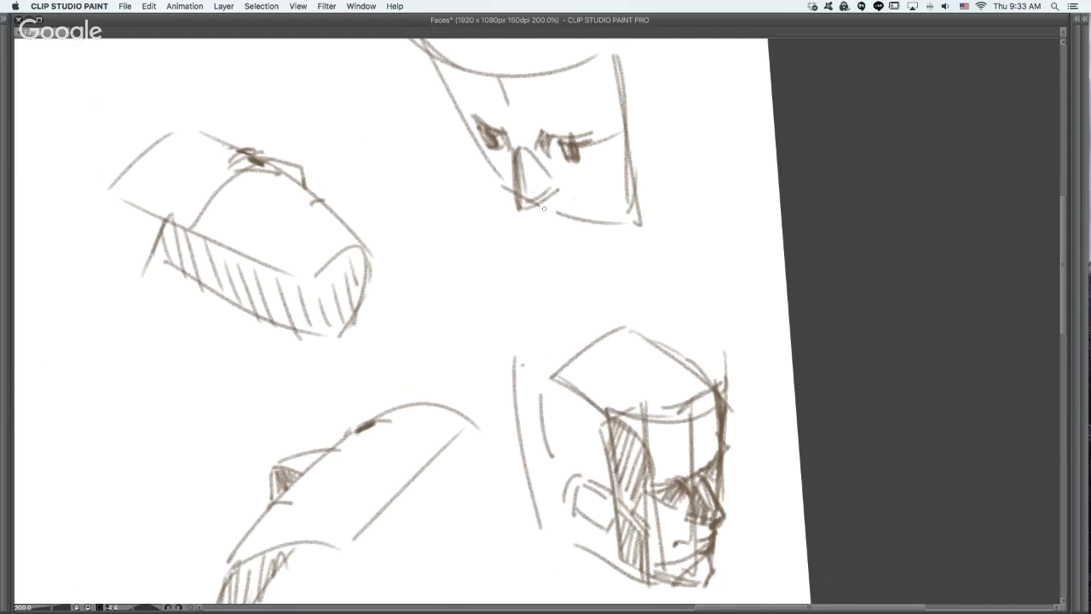
# - Add a short mouth line and an angular far profile from forehead to chin on the downward-tilted face
pyautogui.moveTo(518, 199); pyautogui.dragTo(581, 201)
pyautogui.moveTo(437, 47)
pyautogui.mouseDown()
pyautogui.moveTo(466, 125)
pyautogui.moveTo(474, 119)
pyautogui.moveTo(561, 241)
pyautogui.mouseUp()
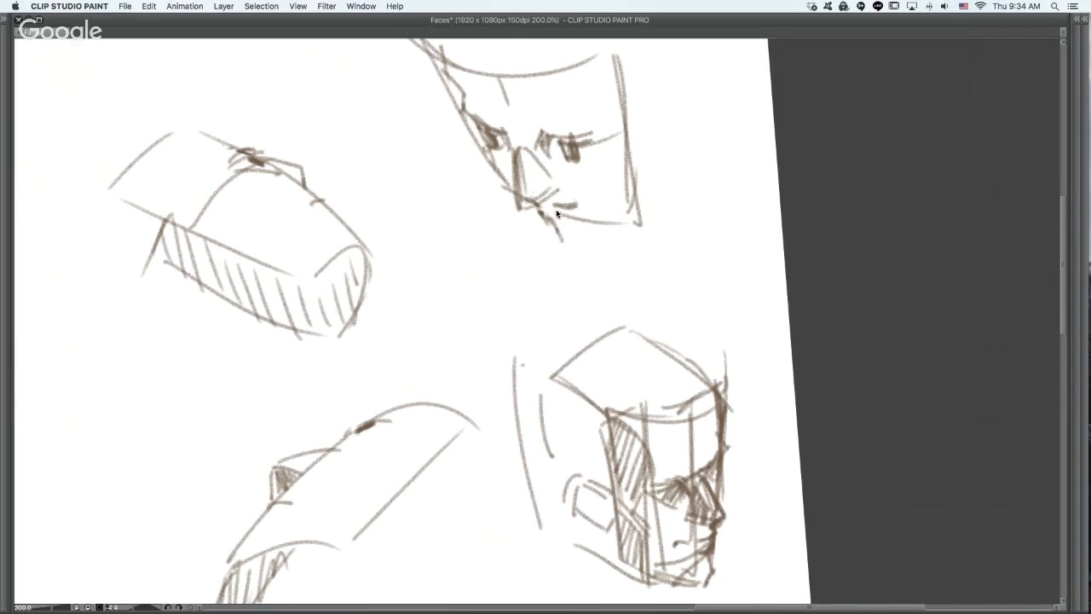
pyautogui.hotkey('ctrl', 'z')
pyautogui.moveTo(554, 226)
pyautogui.mouseDown()
pyautogui.moveTo(503, 232)
pyautogui.moveTo(593, 245)
pyautogui.mouseUp()
pyautogui.hotkey('ctrl', 'z')
# - Draw the downward-tilted face's angled jaw and cheek plane line, and darken the near eye and mouth
pyautogui.moveTo(561, 226)
pyautogui.mouseDown()
pyautogui.moveTo(601, 238)
pyautogui.moveTo(668, 185)
pyautogui.moveTo(599, 235)
pyautogui.moveTo(643, 203)
pyautogui.mouseUp()
pyautogui.moveTo(617, 125); pyautogui.dragTo(597, 188)
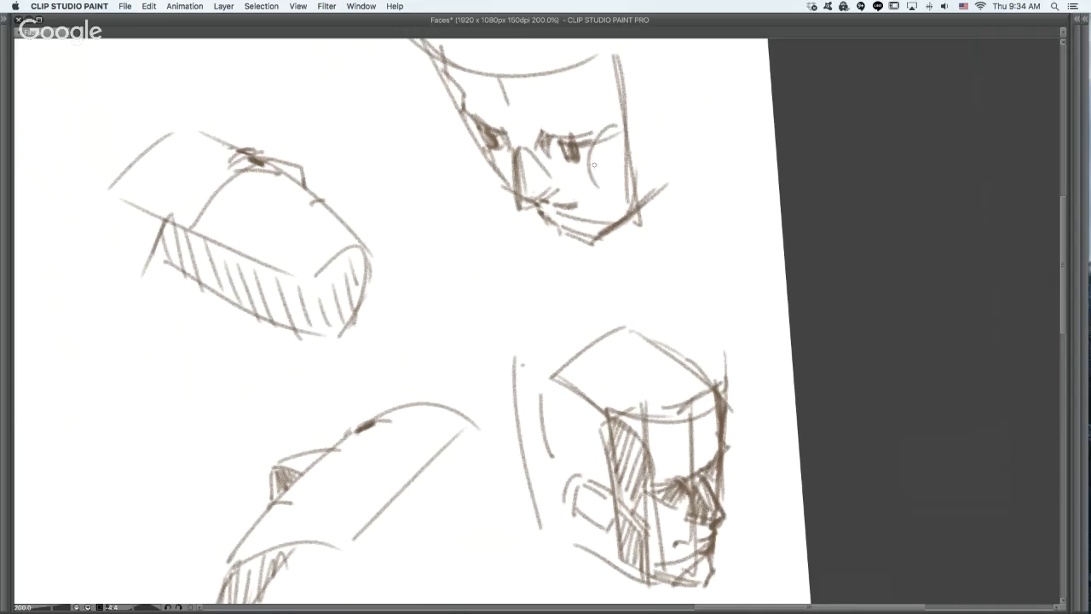
pyautogui.hotkey('ctrl', 'z')
pyautogui.moveTo(624, 129); pyautogui.dragTo(533, 350)
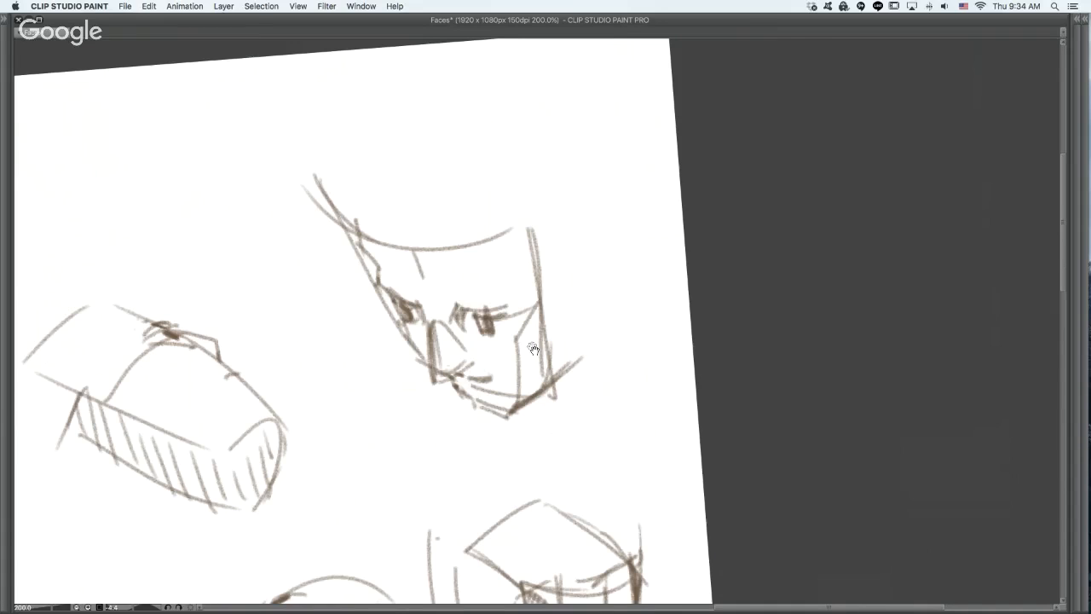
pyautogui.moveTo(474, 314)
pyautogui.mouseDown()
pyautogui.moveTo(495, 332)
pyautogui.moveTo(502, 323)
pyautogui.moveTo(478, 331)
pyautogui.mouseUp()
pyautogui.moveTo(464, 378); pyautogui.dragTo(473, 390)
pyautogui.moveTo(520, 352); pyautogui.dragTo(644, 285)
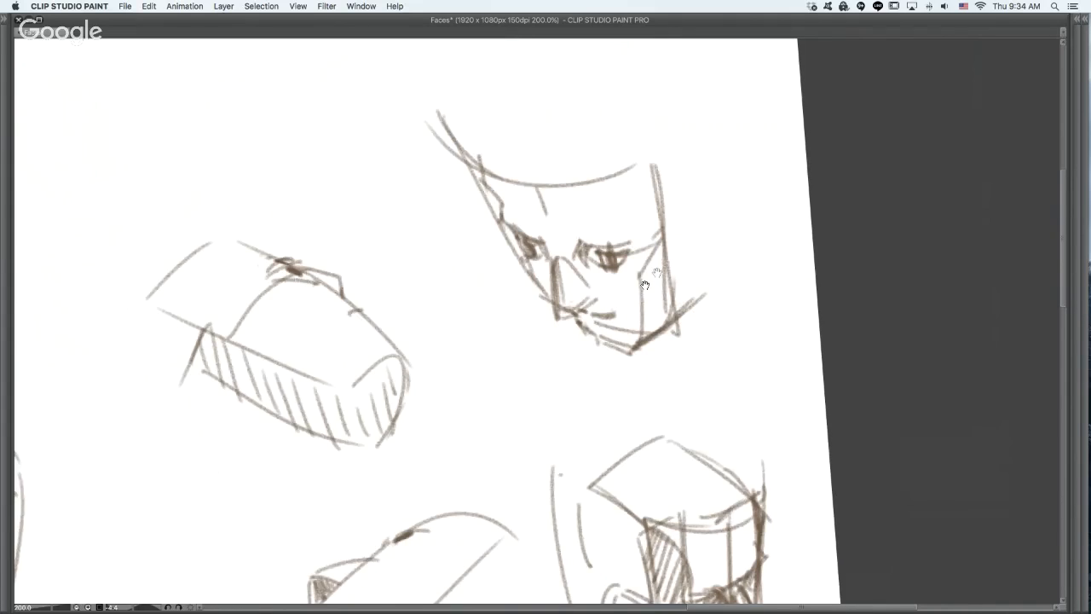
# - Redraw the eyes with lids and darken the mouth line on the curved three-quarter face near the silhouette figure
pyautogui.press('super+minus')
pyautogui.moveTo(464, 486); pyautogui.dragTo(665, 269)
pyautogui.moveTo(261, 234); pyautogui.dragTo(272, 232)
pyautogui.press('super+plus')
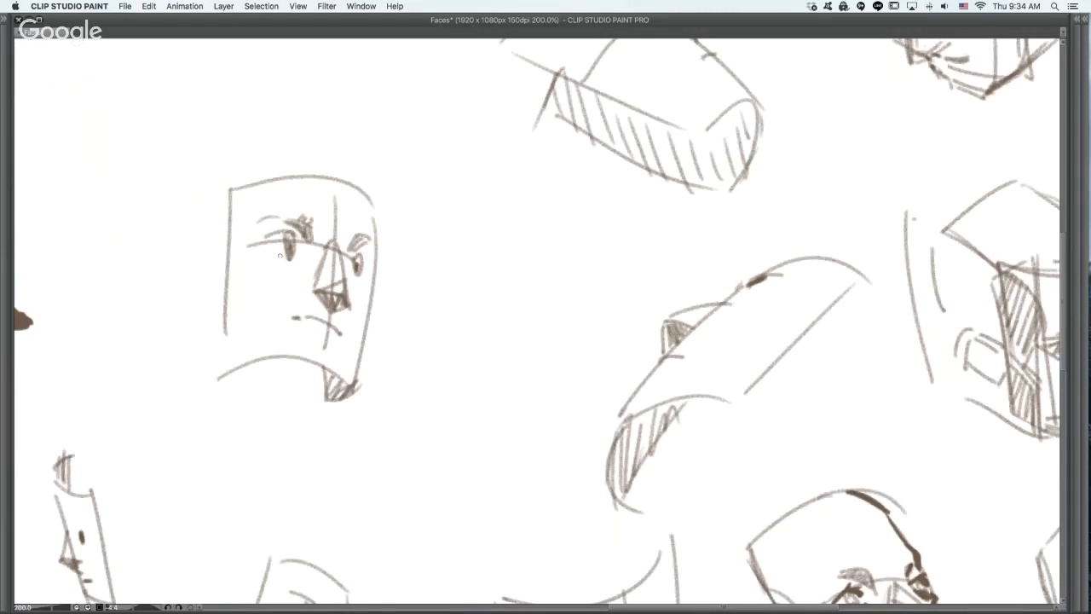
pyautogui.moveTo(272, 252)
pyautogui.mouseDown()
pyautogui.moveTo(287, 253)
pyautogui.moveTo(261, 242)
pyautogui.moveTo(295, 238)
pyautogui.moveTo(372, 261)
pyautogui.moveTo(364, 272)
pyautogui.mouseUp()
pyautogui.press('super+z')
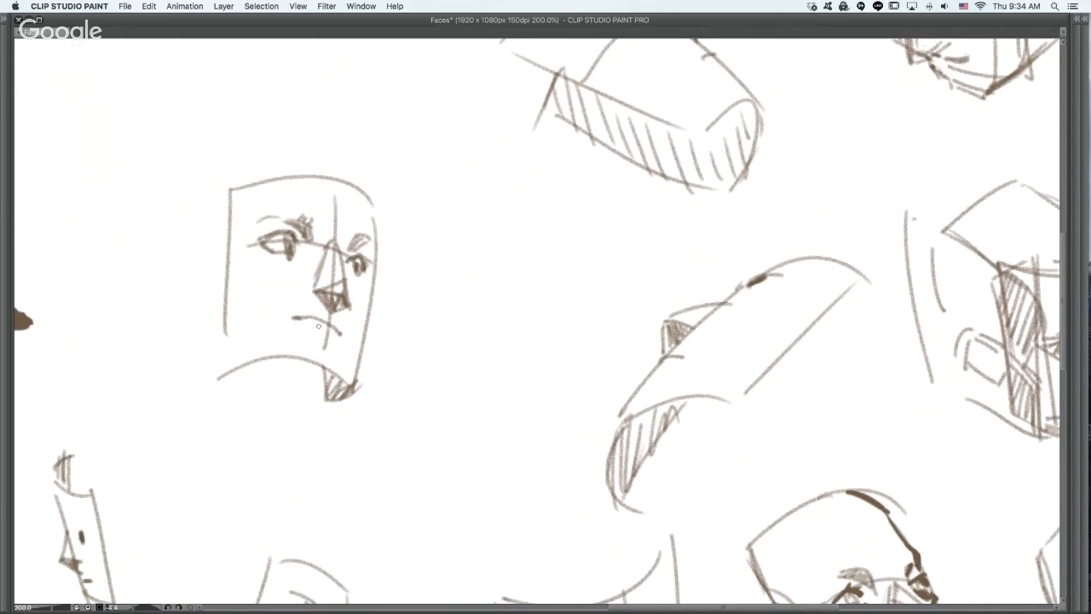
pyautogui.moveTo(303, 319); pyautogui.dragTo(337, 331)
pyautogui.press('super+z')
# - Add a curved plane line from the three-quarter face's temple toward the jaw, undoing the trial strokes
pyautogui.moveTo(227, 249); pyautogui.dragTo(246, 292)
pyautogui.press('super+z')
pyautogui.press('super+z')
pyautogui.moveTo(226, 251); pyautogui.dragTo(253, 338)
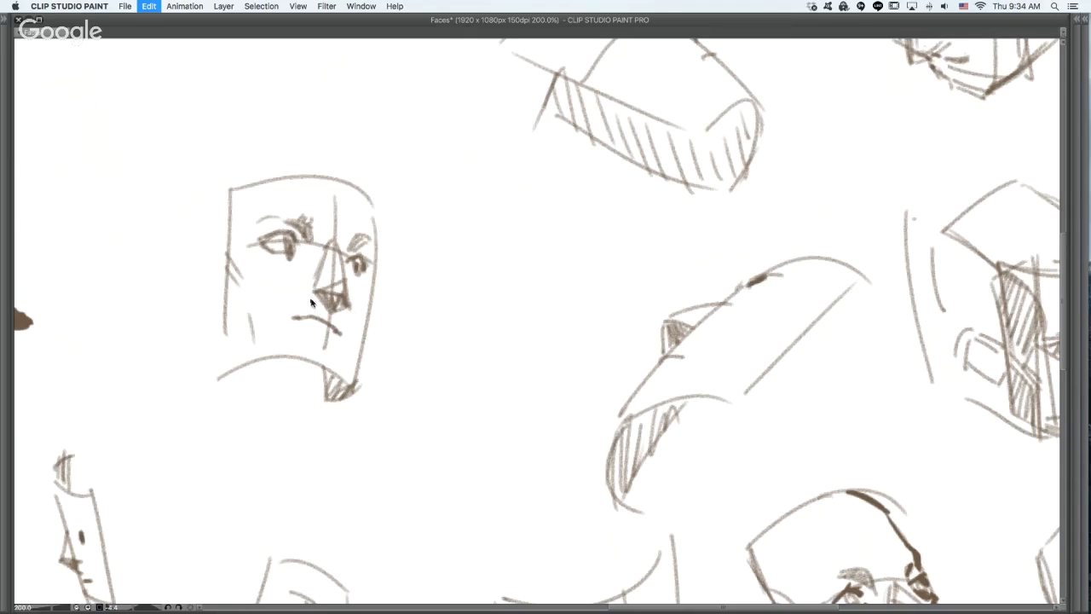
pyautogui.press('super+z')
pyautogui.press('super+z')
pyautogui.press('super+z')
pyautogui.moveTo(226, 259); pyautogui.dragTo(292, 358)
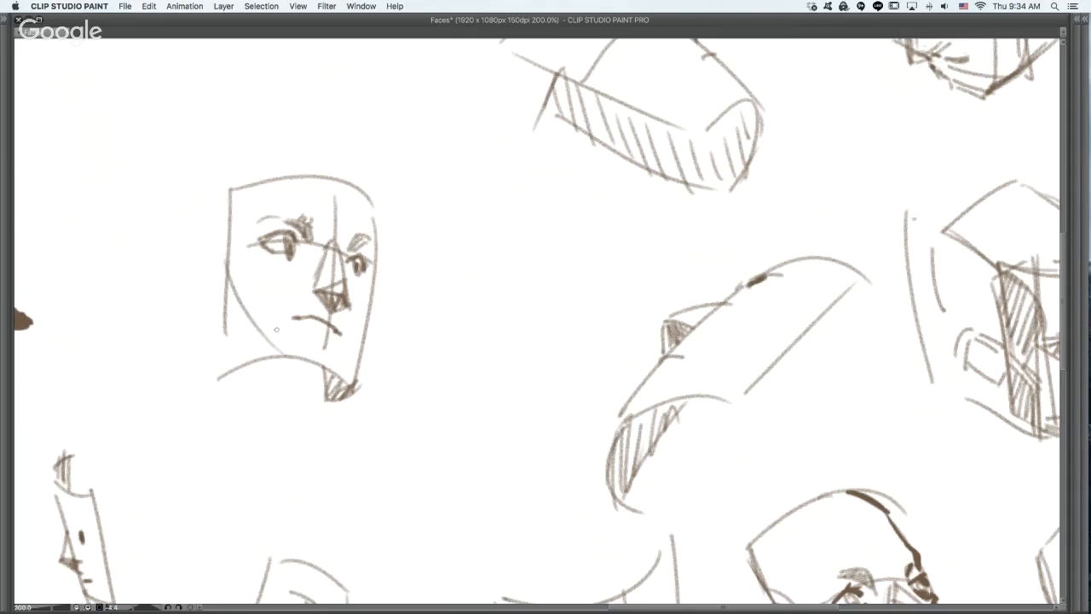
pyautogui.press('super+z')
pyautogui.moveTo(229, 254); pyautogui.dragTo(288, 360)
pyautogui.moveTo(213, 347)
pyautogui.mouseDown()
pyautogui.moveTo(250, 378)
pyautogui.moveTo(239, 370)
pyautogui.moveTo(343, 386)
pyautogui.moveTo(327, 402)
pyautogui.mouseUp()
pyautogui.press('super+z')
# - Hatch the plane under the three-quarter face's chin with short diagonal strokes, undoing the first attempts
pyautogui.moveTo(291, 366); pyautogui.dragTo(289, 390)
pyautogui.press('super+z')
pyautogui.press('super+z')
pyautogui.moveTo(310, 365); pyautogui.dragTo(292, 398)
pyautogui.press('super+z')
pyautogui.moveTo(312, 370); pyautogui.dragTo(302, 403)
pyautogui.moveTo(323, 375); pyautogui.dragTo(309, 403)
pyautogui.moveTo(331, 379); pyautogui.dragTo(316, 398)
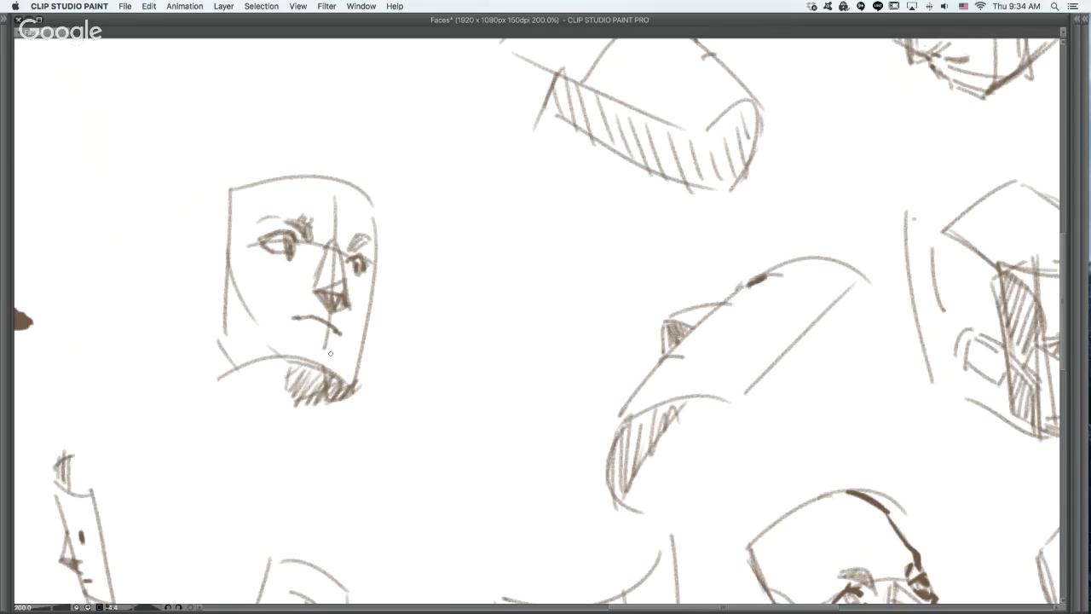
# - Strengthen the three-quarter face's far contour from forehead to chin, undoing the stray stroke
pyautogui.moveTo(362, 339); pyautogui.dragTo(343, 383)
pyautogui.moveTo(370, 312); pyautogui.dragTo(350, 354)
pyautogui.press('super+z')
pyautogui.moveTo(377, 235)
pyautogui.mouseDown()
pyautogui.moveTo(339, 394)
pyautogui.moveTo(355, 186)
pyautogui.moveTo(374, 234)
pyautogui.mouseUp()
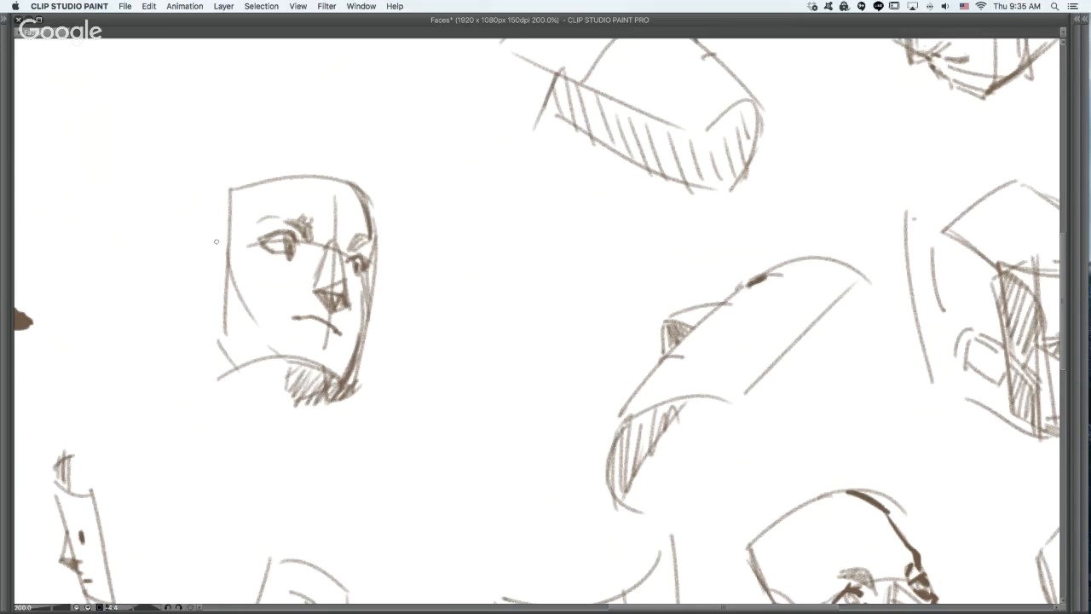
# - Add an angular ear to the three-quarter face and hatch the side plane beside the jaw
pyautogui.moveTo(199, 253); pyautogui.dragTo(214, 266)
pyautogui.hotkey('ctrl', 'z')
pyautogui.moveTo(219, 254)
pyautogui.mouseDown()
pyautogui.moveTo(196, 254)
pyautogui.moveTo(181, 292)
pyautogui.moveTo(218, 315)
pyautogui.mouseUp()
pyautogui.moveTo(219, 257)
pyautogui.mouseDown()
pyautogui.moveTo(209, 280)
pyautogui.moveTo(221, 350)
pyautogui.mouseUp()
pyautogui.moveTo(234, 305); pyautogui.dragTo(239, 357)
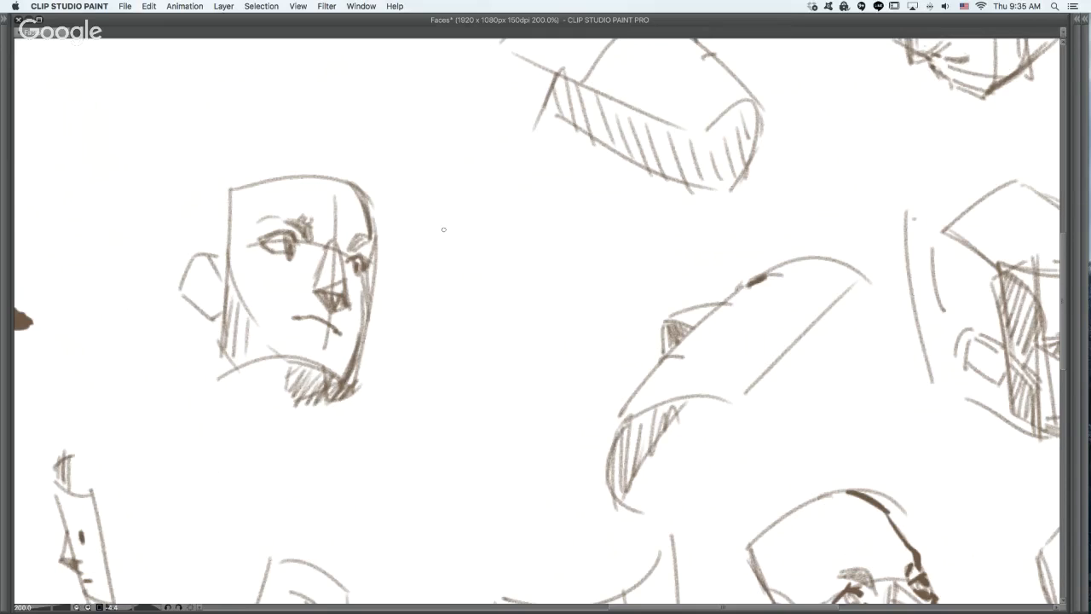
# - Refine the three-quarter face's nose plane, near brow and lips, and add a stroke at the forehead corner
pyautogui.moveTo(331, 244); pyautogui.dragTo(346, 285)
pyautogui.moveTo(290, 234)
pyautogui.mouseDown()
pyautogui.moveTo(303, 227)
pyautogui.moveTo(297, 243)
pyautogui.mouseUp()
pyautogui.moveTo(289, 227); pyautogui.dragTo(273, 229)
pyautogui.moveTo(333, 330)
pyautogui.mouseDown()
pyautogui.moveTo(293, 320)
pyautogui.moveTo(340, 341)
pyautogui.mouseUp()
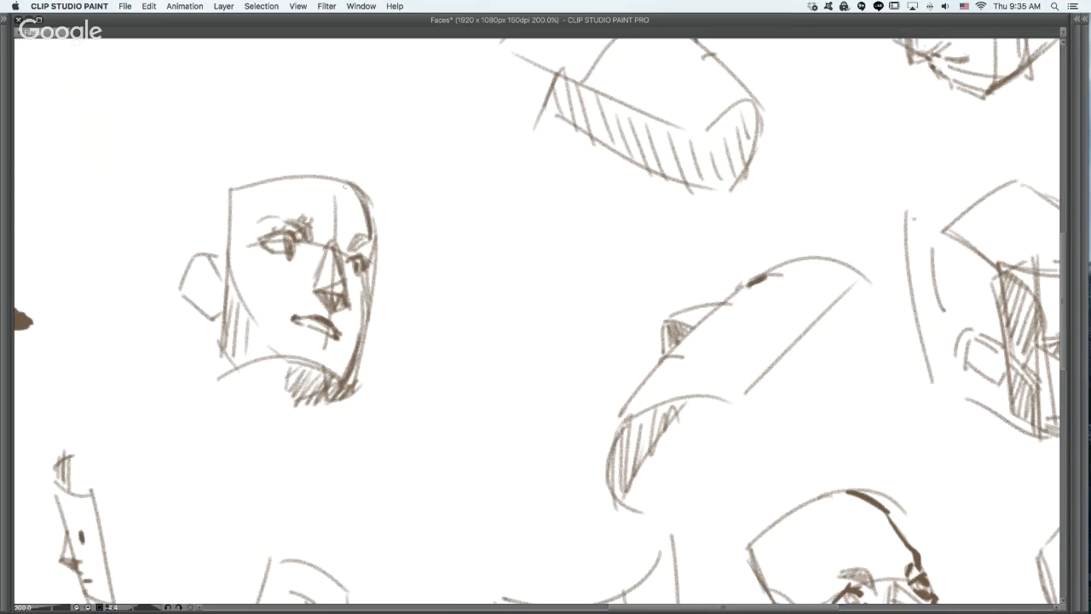
pyautogui.moveTo(345, 187); pyautogui.dragTo(355, 197)
# - Draw upper and lower eyelids on the upward-tilted curved face, replace its dark brow mark, and strengthen the brow contour
pyautogui.keyDown('alt'); pyautogui.click(723, 277); pyautogui.keyUp('alt')
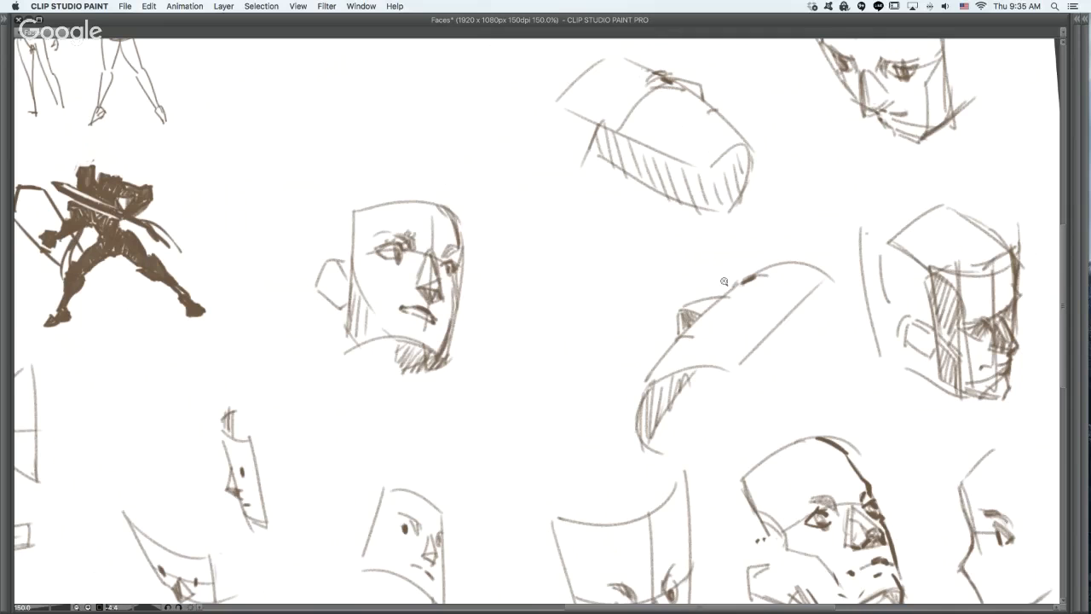
pyautogui.moveTo(724, 282); pyautogui.dragTo(666, 406)
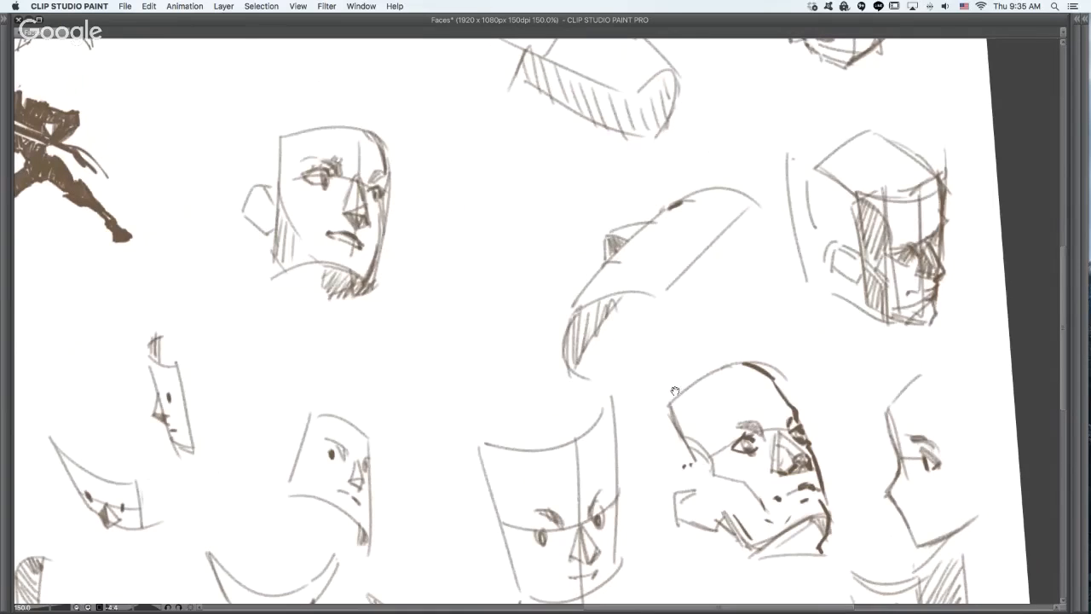
pyautogui.keyDown('super'); pyautogui.click(677, 366); pyautogui.keyUp('super')
pyautogui.moveTo(709, 307); pyautogui.dragTo(665, 361)
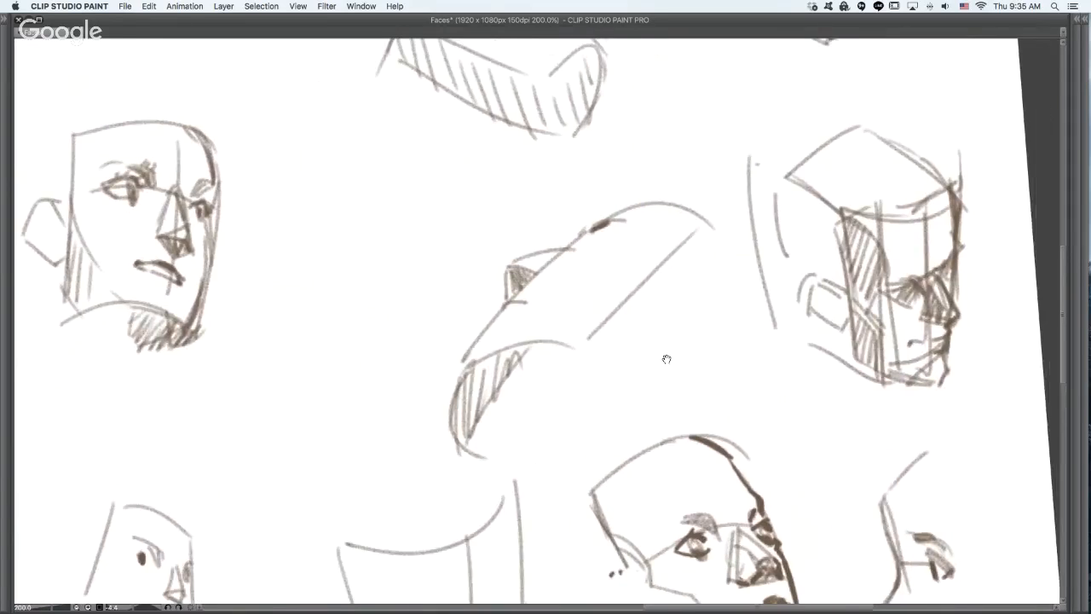
pyautogui.keyDown('super'); pyautogui.click(606, 294); pyautogui.keyUp('super')
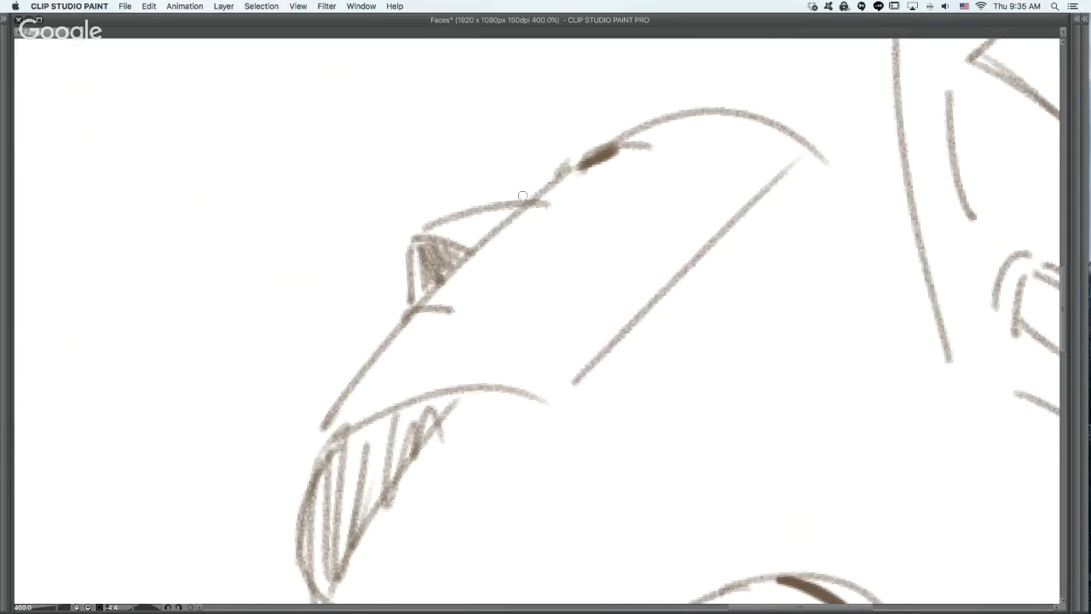
pyautogui.moveTo(523, 196)
pyautogui.mouseDown()
pyautogui.moveTo(626, 176)
pyautogui.moveTo(649, 207)
pyautogui.mouseUp()
pyautogui.moveTo(526, 241); pyautogui.dragTo(646, 202)
pyautogui.moveTo(618, 151)
pyautogui.mouseDown()
pyautogui.moveTo(650, 139)
pyautogui.moveTo(614, 153)
pyautogui.mouseUp()
pyautogui.moveTo(539, 192); pyautogui.dragTo(664, 121)
pyautogui.moveTo(543, 186)
pyautogui.mouseDown()
pyautogui.moveTo(630, 131)
pyautogui.moveTo(695, 112)
pyautogui.mouseUp()
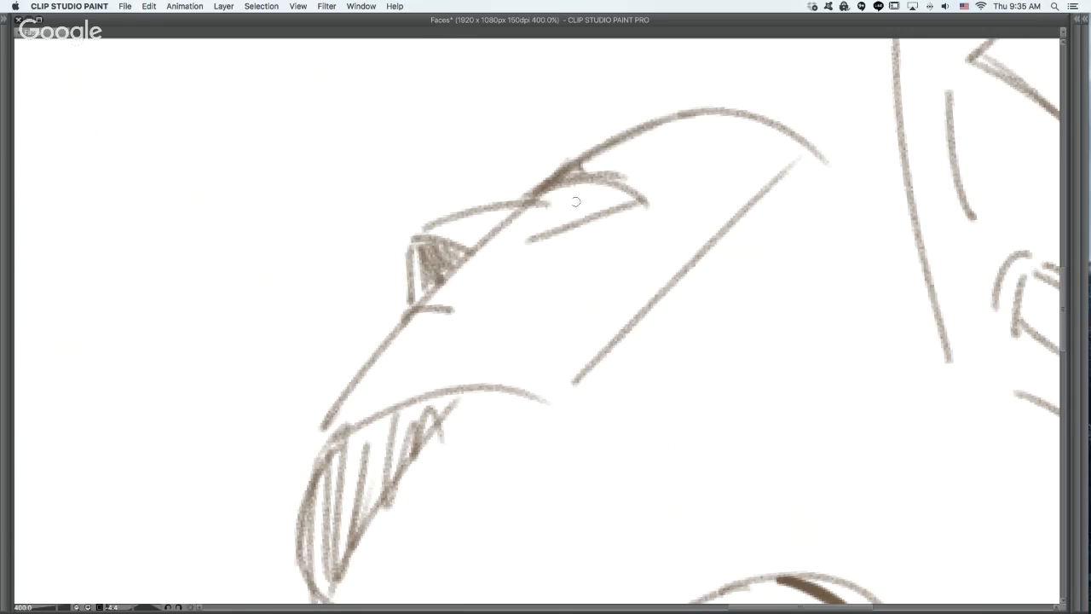
# - Shade the upward-tilted face's eye corner, thicken its mouth line and add a dark iris, undoing the excess strokes
pyautogui.moveTo(588, 181)
pyautogui.mouseDown()
pyautogui.moveTo(554, 223)
pyautogui.moveTo(620, 183)
pyautogui.moveTo(552, 223)
pyautogui.moveTo(614, 202)
pyautogui.moveTo(618, 188)
pyautogui.moveTo(603, 198)
pyautogui.mouseUp()
pyautogui.press('super+z')
pyautogui.press('super+z')
pyautogui.press('super+z')
pyautogui.press('super+z')
pyautogui.moveTo(399, 323); pyautogui.dragTo(459, 293)
pyautogui.moveTo(408, 323)
pyautogui.mouseDown()
pyautogui.moveTo(476, 293)
pyautogui.moveTo(449, 302)
pyautogui.mouseUp()
pyautogui.press('super+z')
pyautogui.press('super+z')
pyautogui.moveTo(578, 199)
pyautogui.mouseDown()
pyautogui.moveTo(569, 194)
pyautogui.moveTo(556, 222)
pyautogui.moveTo(570, 189)
pyautogui.mouseUp()
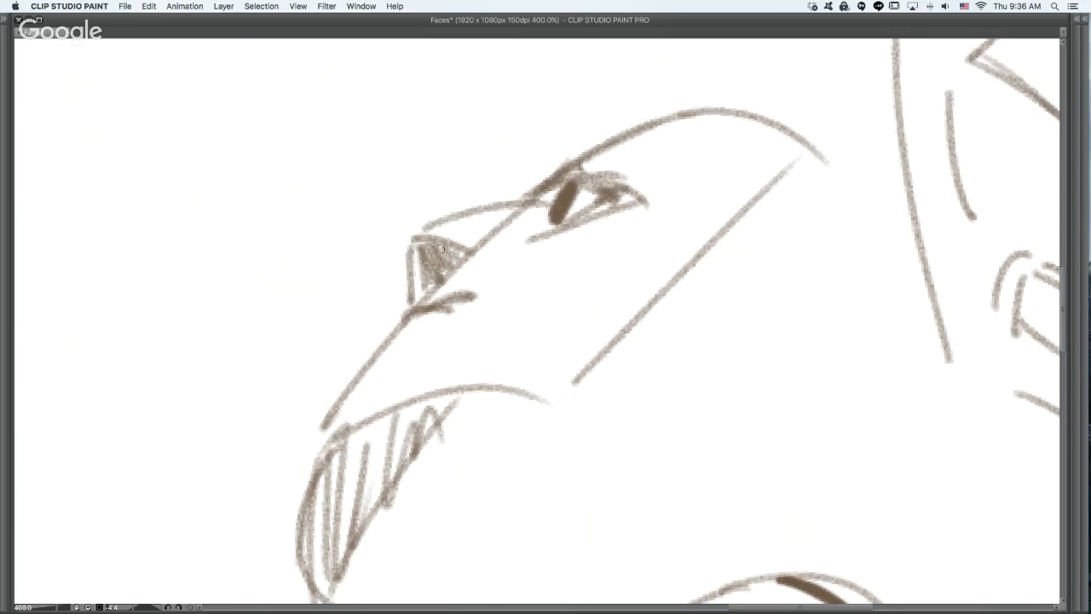
# - Sketch an oval ear behind the jaw line of the upward-tilted face
pyautogui.moveTo(560, 365); pyautogui.dragTo(599, 262)
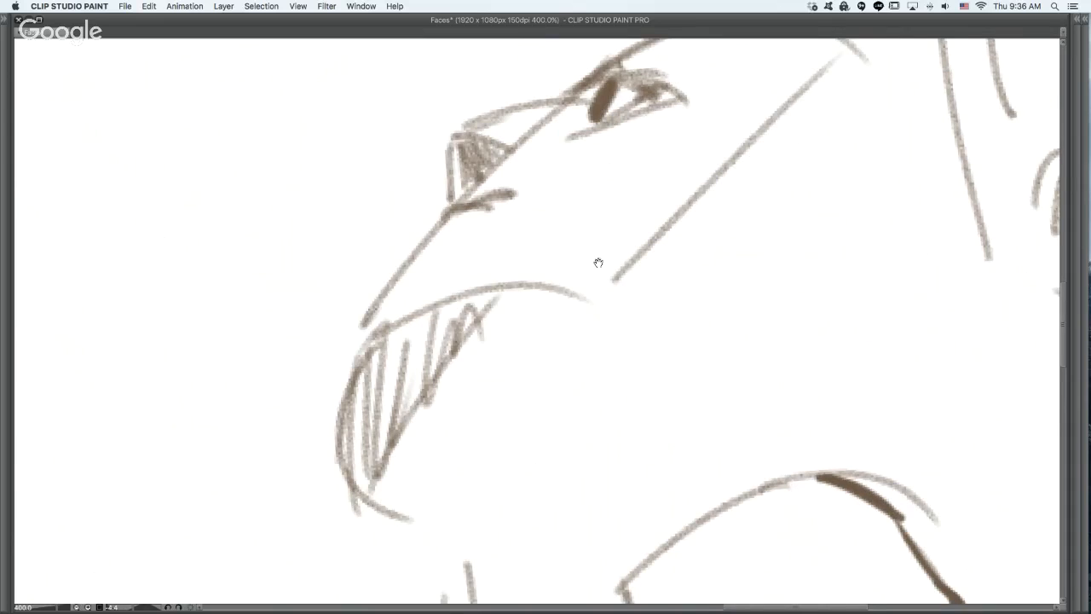
pyautogui.scroll(-5, 669, 292)
pyautogui.press('super+z')
pyautogui.moveTo(634, 277); pyautogui.dragTo(673, 250)
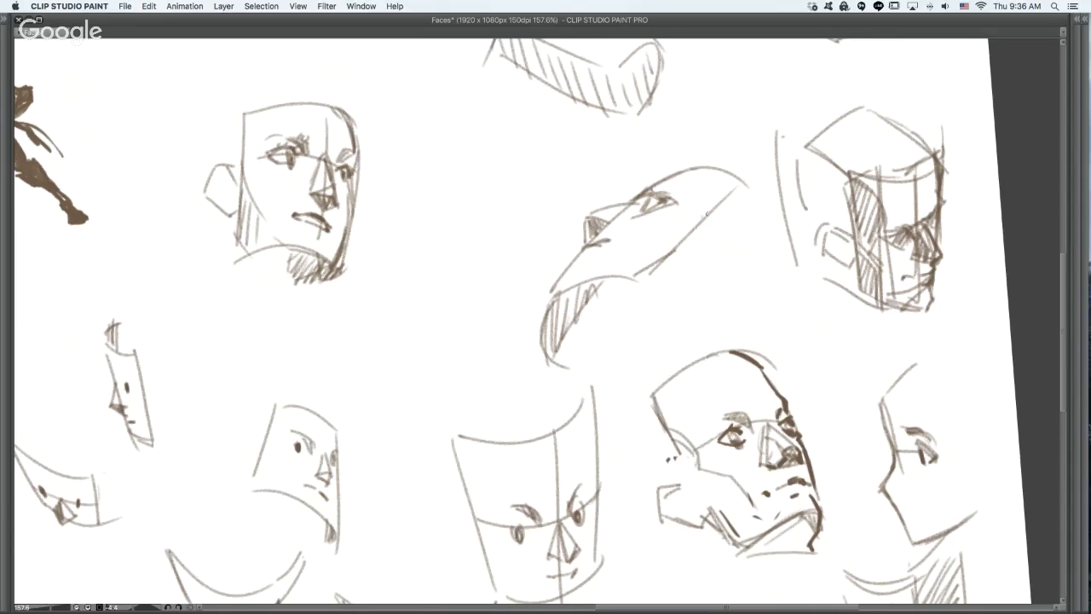
pyautogui.moveTo(706, 214); pyautogui.dragTo(715, 254)
# - Erase the hatched plane beneath the upward-tilted face's chin and redraw its chin and throat contour
pyautogui.moveTo(592, 296)
pyautogui.mouseDown()
pyautogui.moveTo(590, 268)
pyautogui.moveTo(546, 302)
pyautogui.moveTo(557, 350)
pyautogui.moveTo(577, 347)
pyautogui.mouseUp()
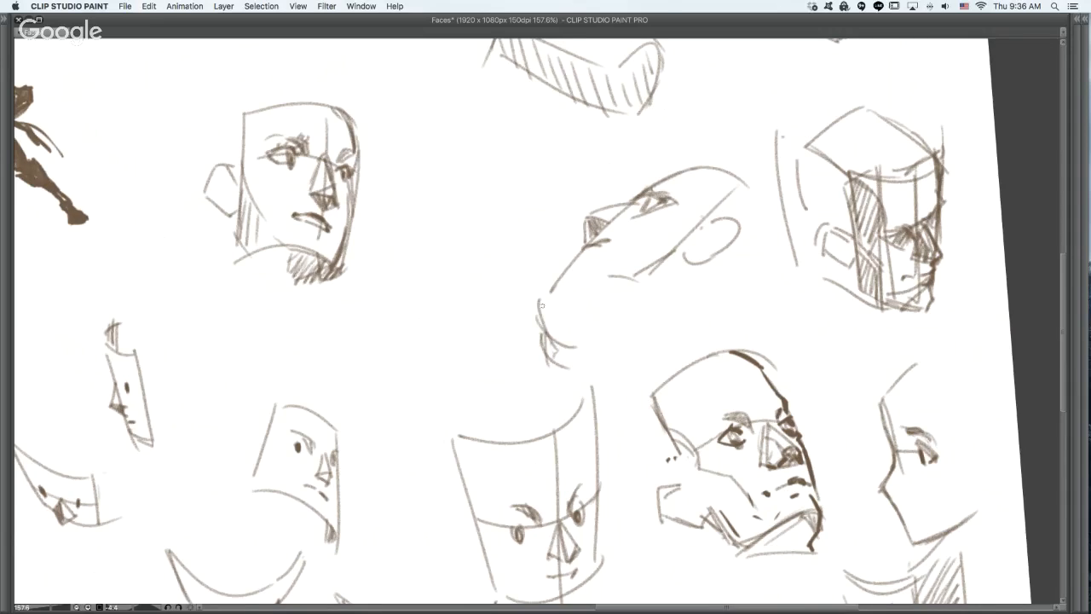
pyautogui.moveTo(541, 306)
pyautogui.mouseDown()
pyautogui.moveTo(566, 336)
pyautogui.moveTo(572, 300)
pyautogui.mouseUp()
pyautogui.press('e')
pyautogui.moveTo(541, 334)
pyautogui.mouseDown()
pyautogui.moveTo(568, 376)
pyautogui.moveTo(564, 351)
pyautogui.moveTo(569, 358)
pyautogui.moveTo(550, 331)
pyautogui.moveTo(567, 357)
pyautogui.moveTo(559, 372)
pyautogui.mouseUp()
pyautogui.press('p')
pyautogui.moveTo(572, 322)
pyautogui.mouseDown()
pyautogui.moveTo(564, 363)
pyautogui.moveTo(575, 351)
pyautogui.mouseUp()
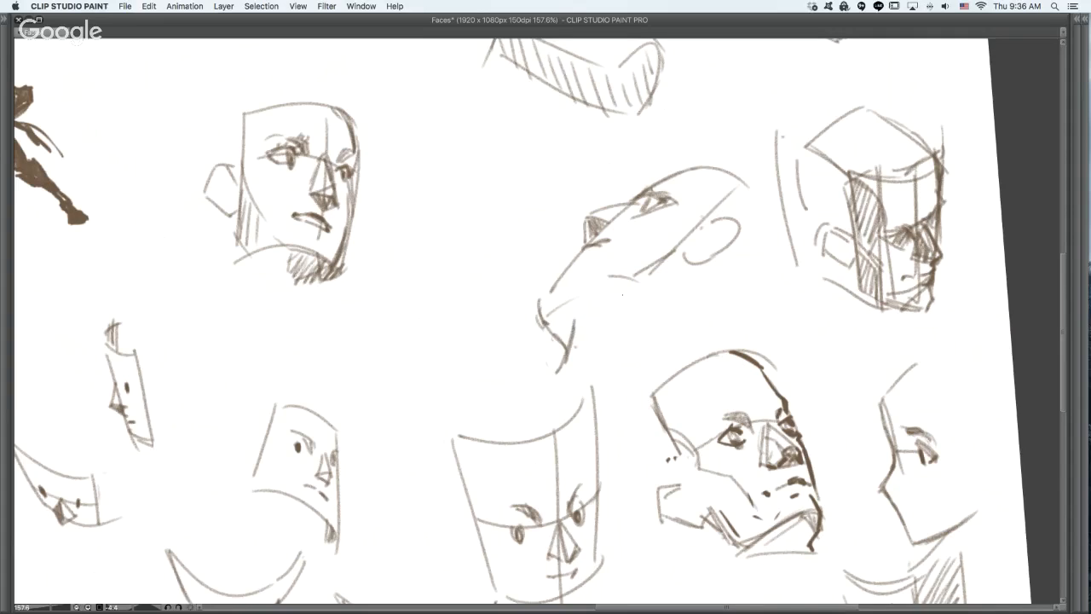
# - Erase the upward-tilted face's mouth line and lighten its nose shading, then strengthen the lower profile and mark the jaw
pyautogui.moveTo(622, 295); pyautogui.dragTo(628, 293)
pyautogui.press('e')
pyautogui.moveTo(607, 243)
pyautogui.mouseDown()
pyautogui.moveTo(594, 248)
pyautogui.moveTo(600, 219)
pyautogui.moveTo(587, 232)
pyautogui.mouseUp()
pyautogui.press('p')
pyautogui.moveTo(544, 297); pyautogui.dragTo(563, 271)
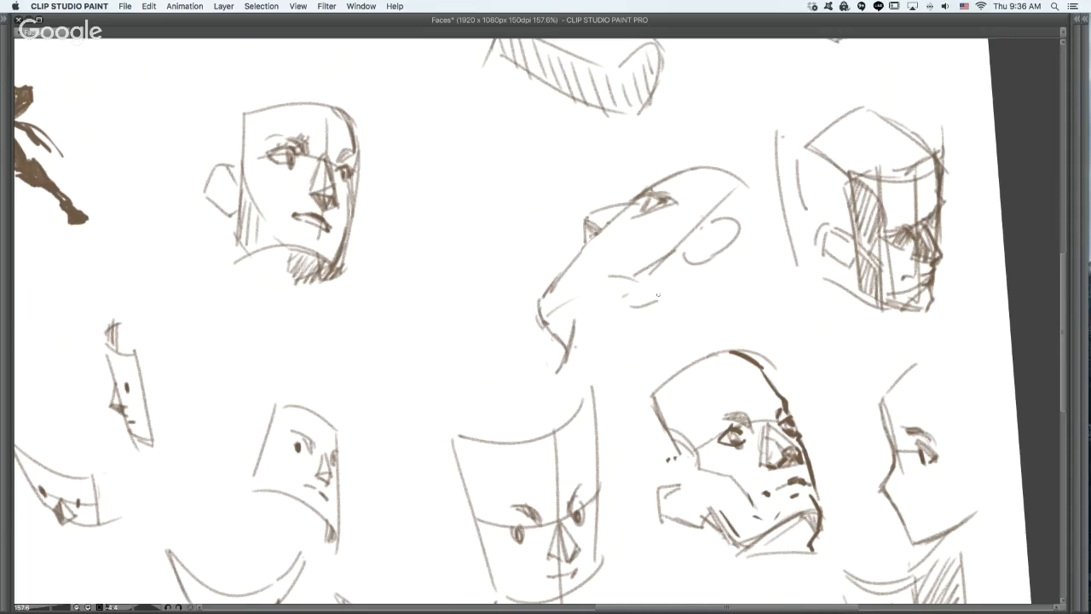
# - Rework the upward-tilted face's jaw corner and eye with short strokes, undoing the excess ones
pyautogui.moveTo(606, 295)
pyautogui.mouseDown()
pyautogui.moveTo(645, 296)
pyautogui.moveTo(630, 290)
pyautogui.moveTo(646, 279)
pyautogui.mouseUp()
pyautogui.moveTo(636, 214); pyautogui.dragTo(650, 203)
pyautogui.press('super+z')
pyautogui.press('super+z')
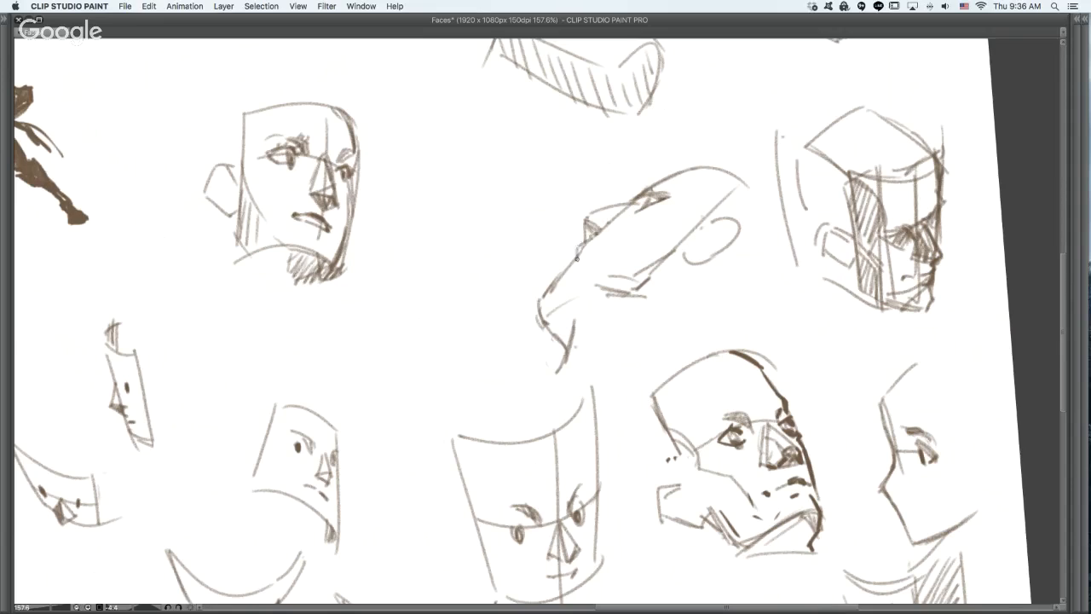
pyautogui.press('super+z')
# - Add a lip profile, mouth corner, raised brow contour and cheekbone strokes to the upward-tilted face
pyautogui.press('super+z')
pyautogui.moveTo(576, 246); pyautogui.dragTo(541, 298)
pyautogui.moveTo(587, 254); pyautogui.dragTo(589, 251)
pyautogui.moveTo(626, 203)
pyautogui.mouseDown()
pyautogui.moveTo(654, 178)
pyautogui.moveTo(641, 183)
pyautogui.moveTo(674, 195)
pyautogui.moveTo(647, 179)
pyautogui.moveTo(672, 191)
pyautogui.moveTo(653, 181)
pyautogui.moveTo(720, 150)
pyautogui.mouseUp()
pyautogui.press('super+z')
pyautogui.moveTo(667, 243); pyautogui.dragTo(685, 235)
pyautogui.moveTo(658, 240); pyautogui.dragTo(691, 236)
pyautogui.moveTo(671, 235); pyautogui.dragTo(691, 228)
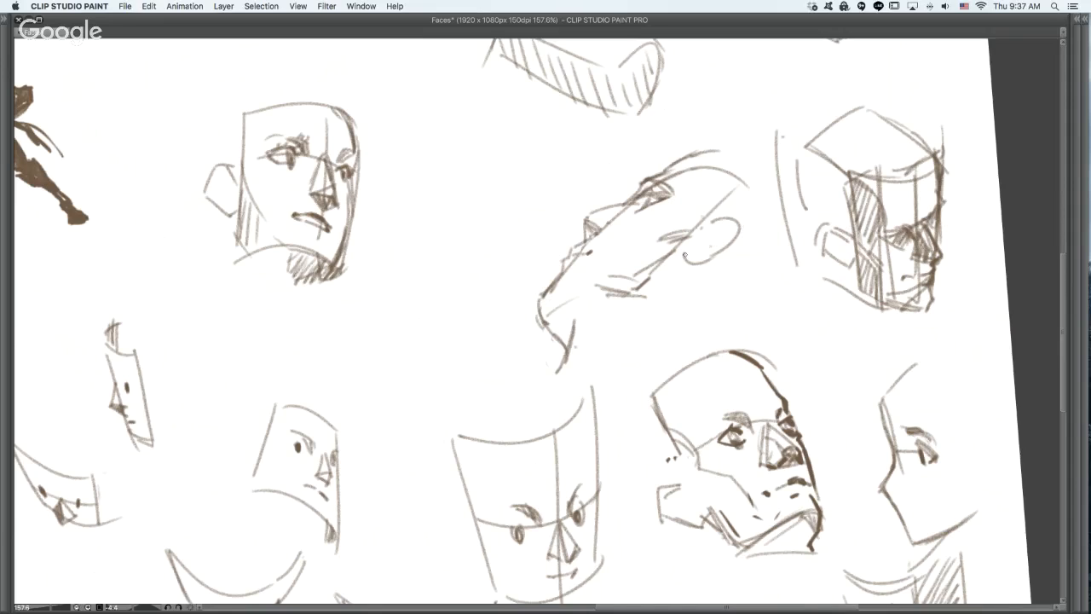
# - Detail the upward-tilted face's inner ear and add short strokes at the jaw corner and throat
pyautogui.moveTo(686, 262)
pyautogui.mouseDown()
pyautogui.moveTo(705, 257)
pyautogui.moveTo(739, 216)
pyautogui.moveTo(745, 229)
pyautogui.moveTo(726, 244)
pyautogui.moveTo(723, 223)
pyautogui.moveTo(701, 236)
pyautogui.moveTo(728, 223)
pyautogui.moveTo(731, 243)
pyautogui.mouseUp()
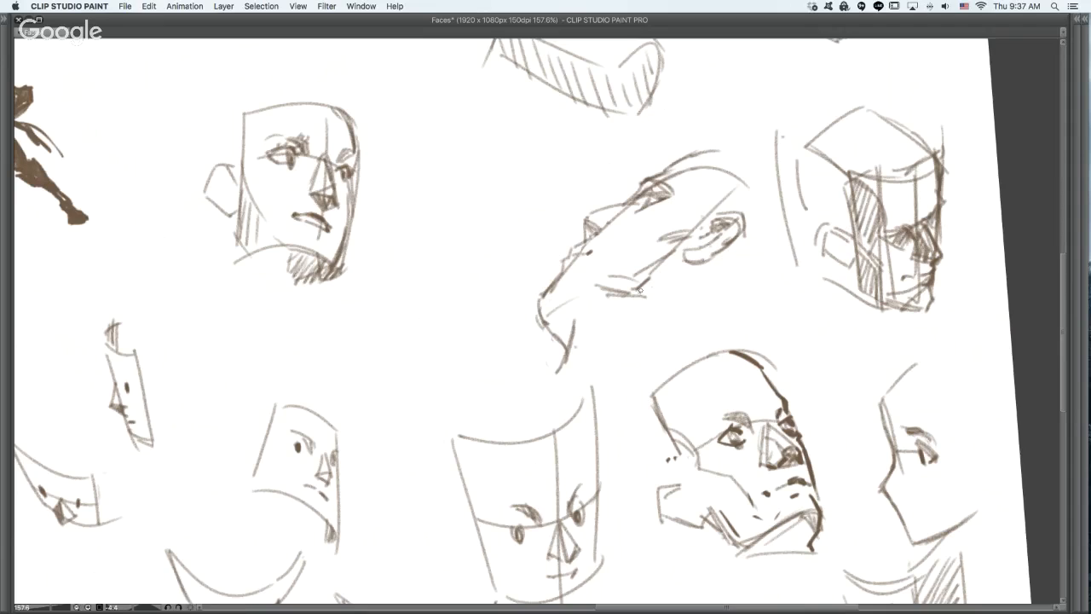
pyautogui.moveTo(640, 290); pyautogui.dragTo(652, 274)
pyautogui.moveTo(572, 320); pyautogui.dragTo(597, 314)
# - Outline the upward-tilted head's skull from the forehead around the back and add neck strokes, undoing misplaced curves
pyautogui.moveTo(680, 161); pyautogui.dragTo(751, 145)
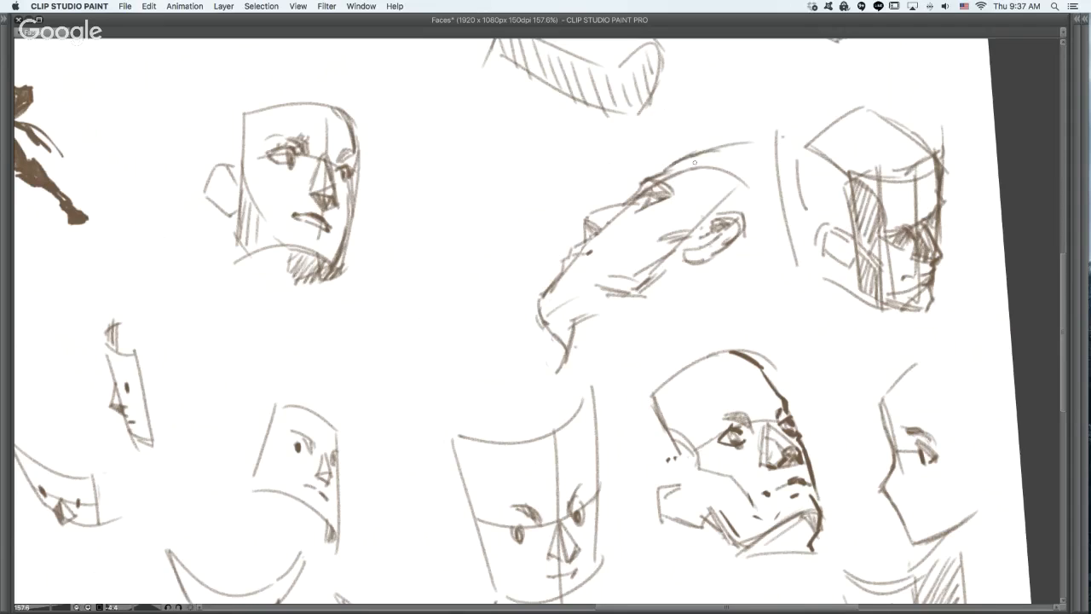
pyautogui.press('super+z')
pyautogui.moveTo(680, 167)
pyautogui.mouseDown()
pyautogui.moveTo(754, 154)
pyautogui.moveTo(779, 180)
pyautogui.moveTo(823, 193)
pyautogui.moveTo(856, 312)
pyautogui.mouseUp()
pyautogui.press('super+z')
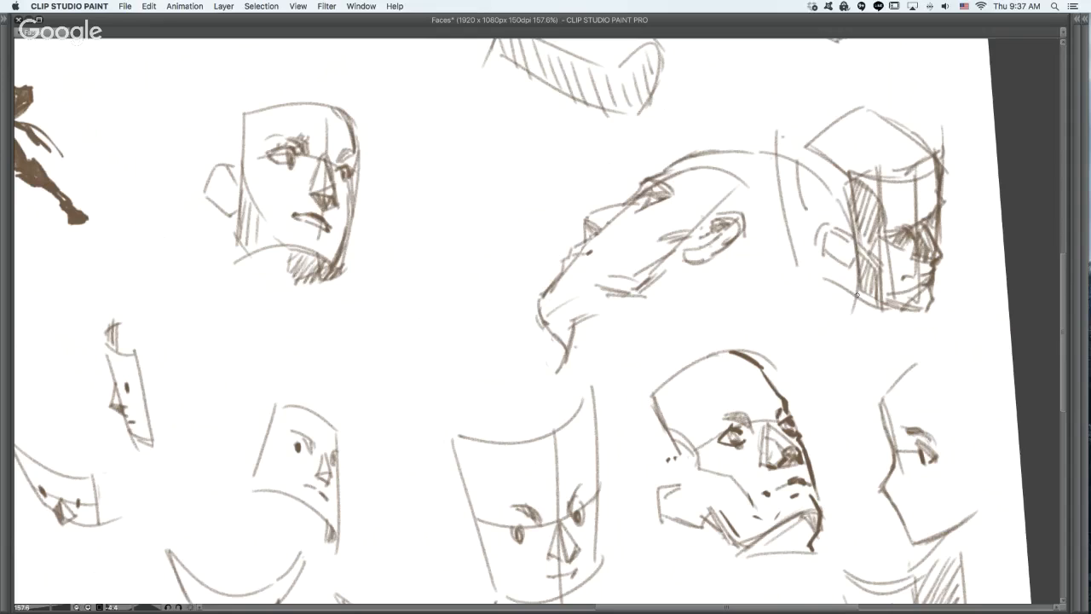
pyautogui.moveTo(845, 232)
pyautogui.mouseDown()
pyautogui.moveTo(845, 307)
pyautogui.moveTo(859, 314)
pyautogui.moveTo(801, 383)
pyautogui.mouseUp()
pyautogui.press('super+z')
pyautogui.moveTo(852, 297); pyautogui.dragTo(781, 363)
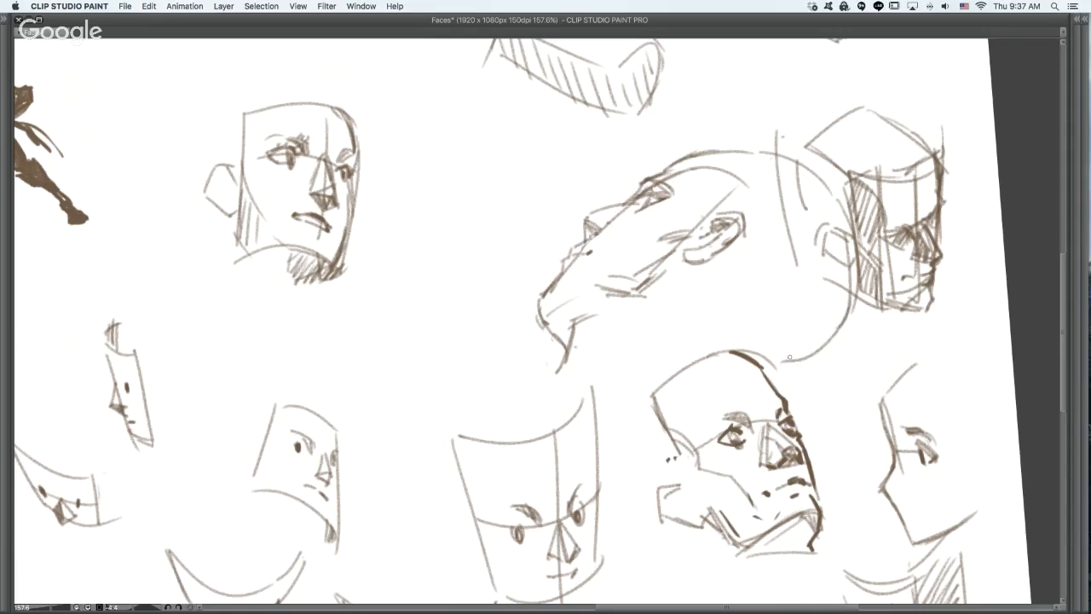
pyautogui.moveTo(842, 317); pyautogui.dragTo(786, 361)
pyautogui.moveTo(837, 331); pyautogui.dragTo(774, 353)
pyautogui.moveTo(687, 326); pyautogui.dragTo(713, 338)
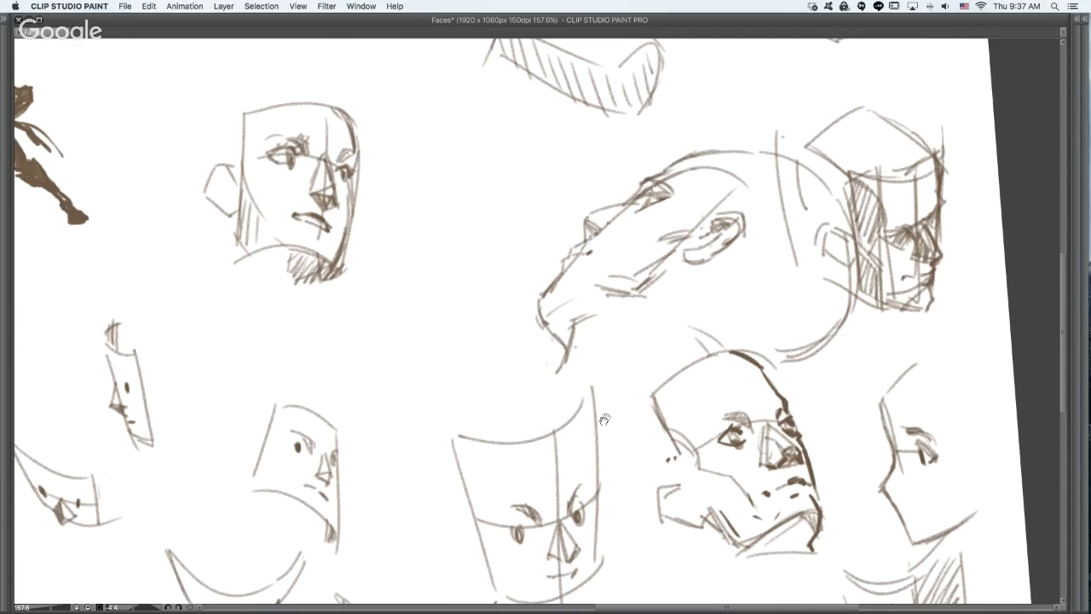
# - Redraw the sides, cheeks and pointed chin of the downward-tilted curved face, undoing the rough strokes
pyautogui.scroll(-5, 673, 362)
pyautogui.hscroll(-4, 673, 362)
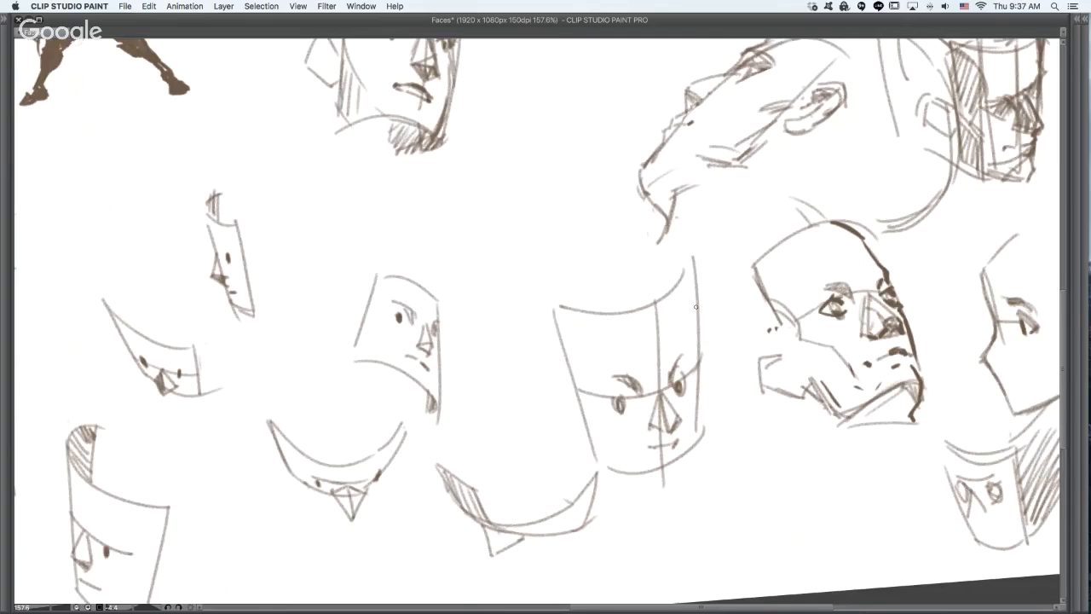
pyautogui.moveTo(697, 286); pyautogui.dragTo(692, 353)
pyautogui.press('super+z')
pyautogui.moveTo(695, 276); pyautogui.dragTo(693, 347)
pyautogui.moveTo(556, 362); pyautogui.dragTo(566, 384)
pyautogui.moveTo(579, 411)
pyautogui.mouseDown()
pyautogui.moveTo(614, 472)
pyautogui.moveTo(600, 463)
pyautogui.moveTo(593, 449)
pyautogui.moveTo(665, 482)
pyautogui.mouseUp()
pyautogui.press('super+z')
pyautogui.press('super+z')
pyautogui.moveTo(608, 456)
pyautogui.mouseDown()
pyautogui.moveTo(659, 478)
pyautogui.moveTo(698, 428)
pyautogui.moveTo(700, 390)
pyautogui.mouseUp()
# - Darken both eyes of the downward-tilted face and replace its mouth with short broken marks
pyautogui.scroll(-2, 740, 364)
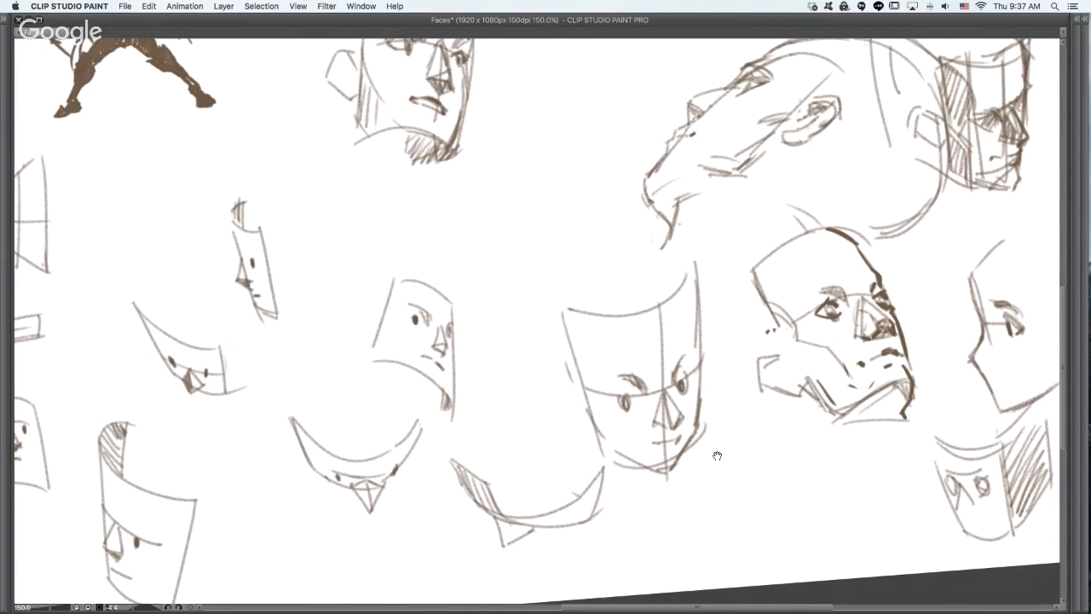
pyautogui.moveTo(716, 456); pyautogui.dragTo(710, 438)
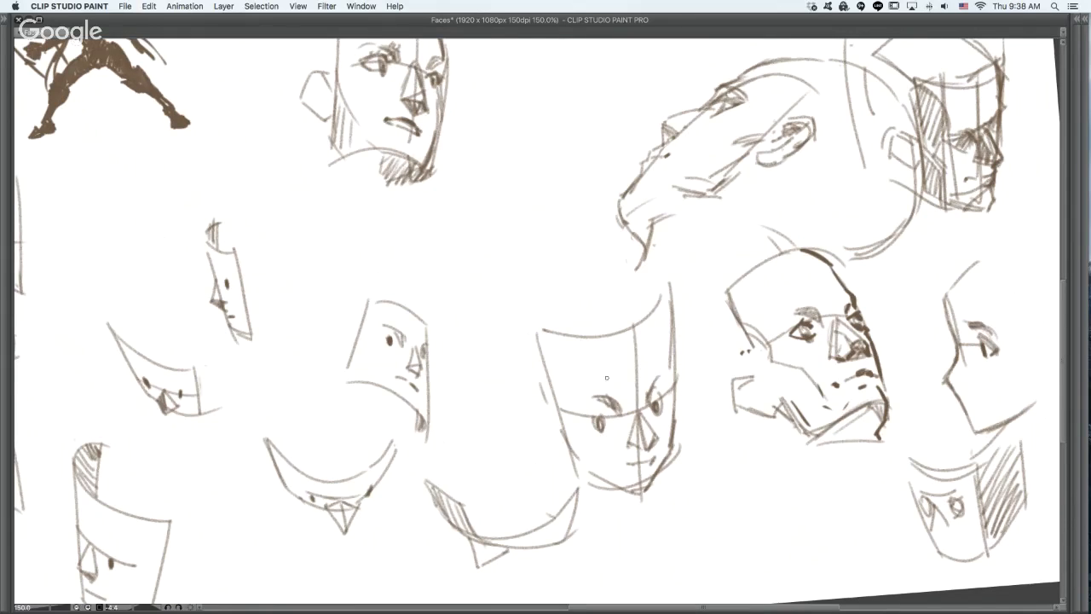
pyautogui.moveTo(583, 419)
pyautogui.mouseDown()
pyautogui.moveTo(606, 420)
pyautogui.moveTo(590, 430)
pyautogui.moveTo(664, 399)
pyautogui.mouseUp()
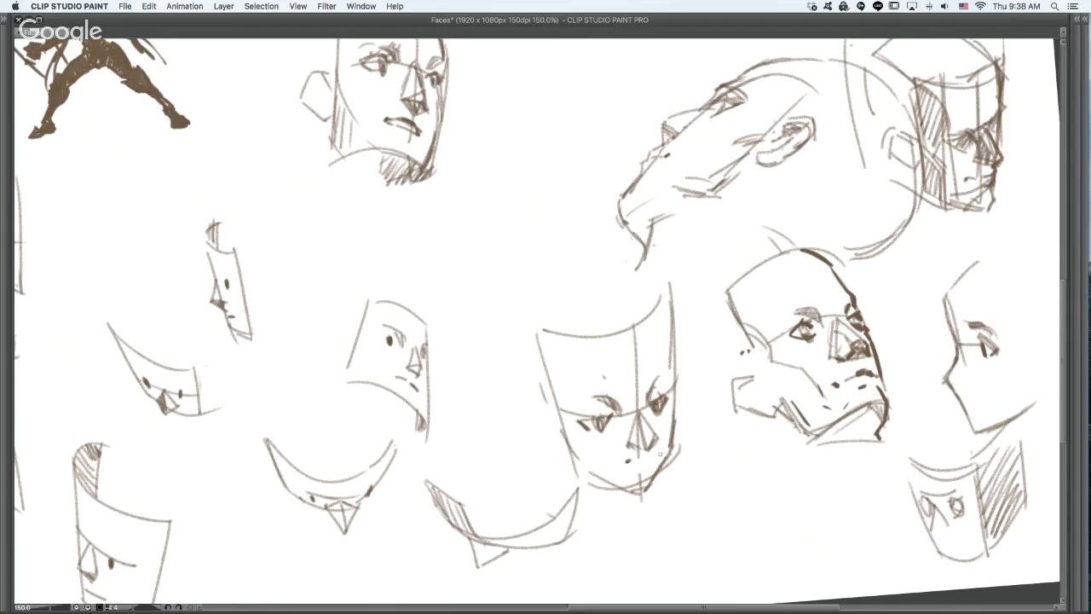
pyautogui.moveTo(635, 461); pyautogui.dragTo(648, 459)
# - Shade the downward-tilted face's cheek planes, undoing excess strokes, and strengthen the nose on the crescent-shaped face below
pyautogui.moveTo(560, 435)
pyautogui.mouseDown()
pyautogui.moveTo(579, 462)
pyautogui.moveTo(575, 427)
pyautogui.moveTo(554, 430)
pyautogui.moveTo(601, 480)
pyautogui.moveTo(570, 445)
pyautogui.moveTo(583, 455)
pyautogui.moveTo(595, 424)
pyautogui.mouseUp()
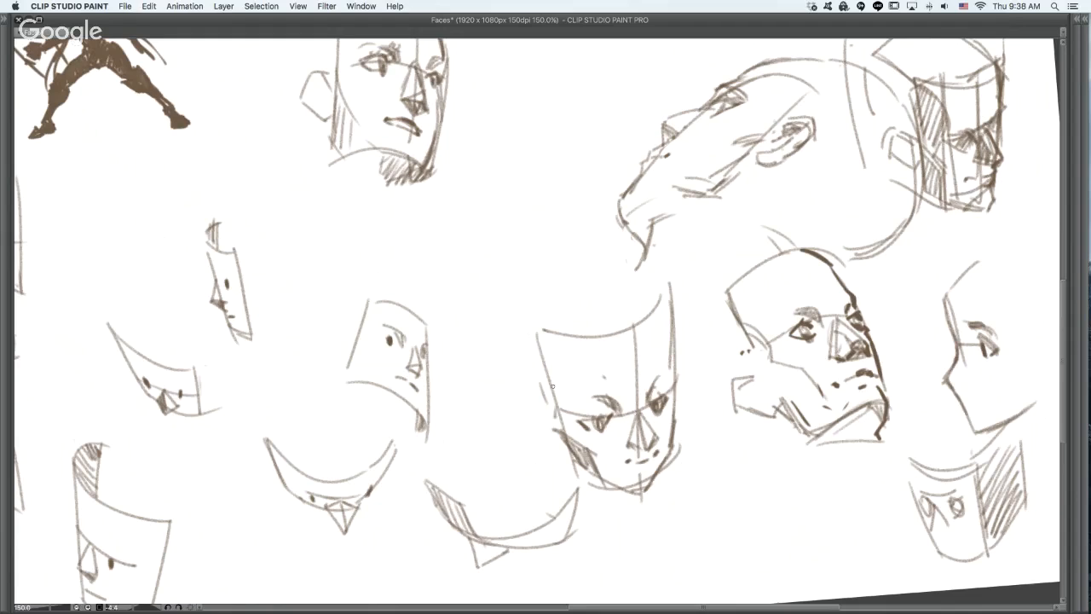
pyautogui.moveTo(670, 376); pyautogui.dragTo(668, 466)
pyautogui.moveTo(560, 405)
pyautogui.mouseDown()
pyautogui.moveTo(555, 416)
pyautogui.moveTo(583, 399)
pyautogui.moveTo(611, 412)
pyautogui.mouseUp()
pyautogui.press('super+z')
pyautogui.press('super+z')
pyautogui.press('super+z')
pyautogui.press('super+z')
pyautogui.moveTo(467, 544)
pyautogui.mouseDown()
pyautogui.moveTo(476, 576)
pyautogui.moveTo(498, 561)
pyautogui.mouseUp()
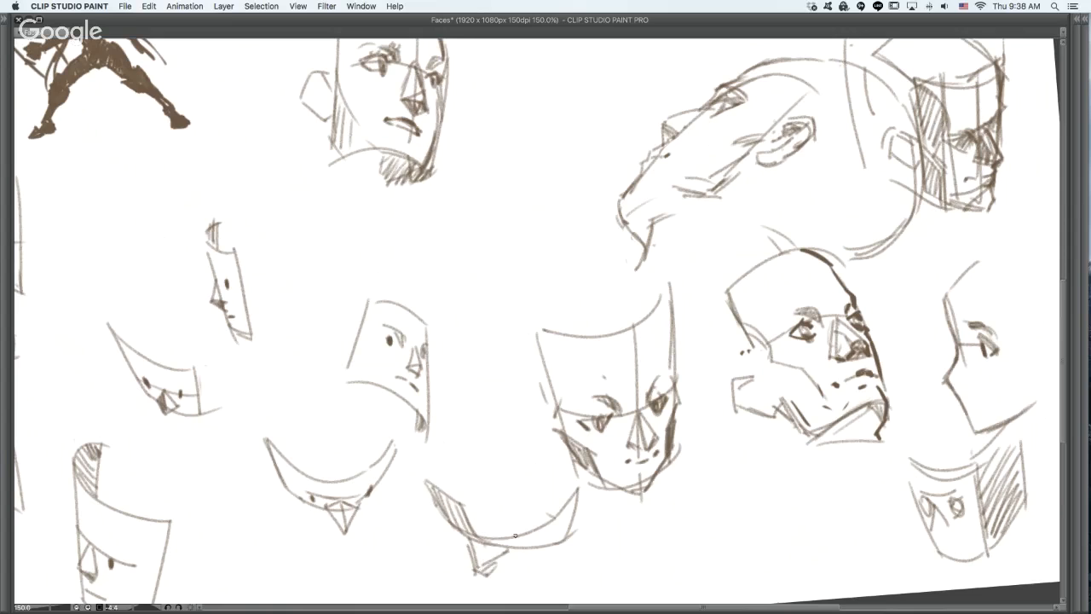
# - Darken the nostrils and nose underside of the three-quarter face, undoing the unwanted strokes
pyautogui.moveTo(1001, 317)
pyautogui.mouseDown()
pyautogui.moveTo(883, 353)
pyautogui.moveTo(1030, 380)
pyautogui.mouseUp()
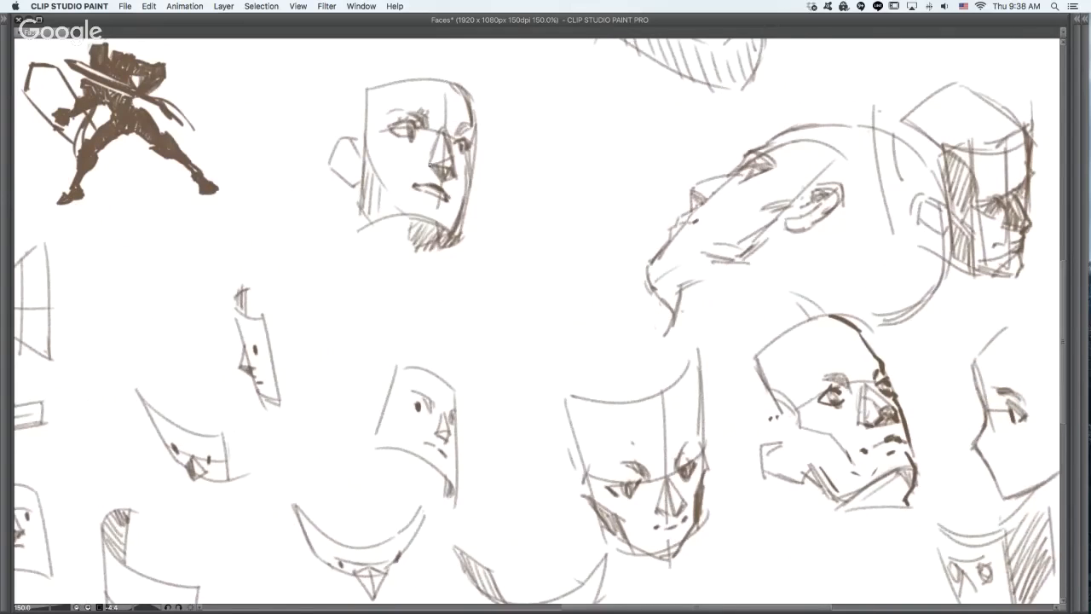
pyautogui.scroll(1, 445, 189)
pyautogui.scroll(2, 445, 188)
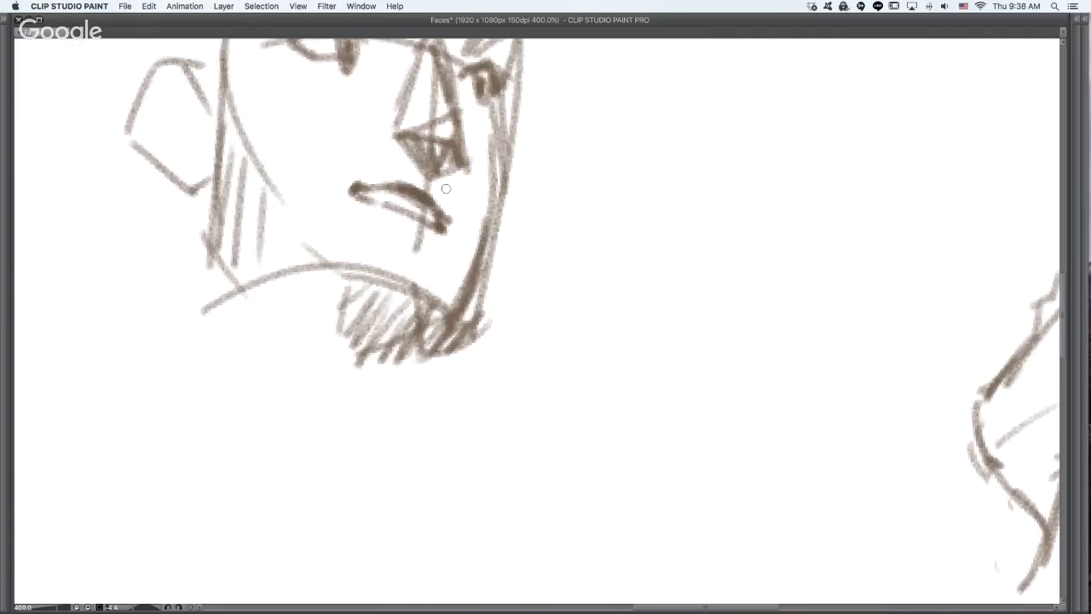
pyautogui.moveTo(403, 147)
pyautogui.mouseDown()
pyautogui.moveTo(464, 166)
pyautogui.moveTo(446, 158)
pyautogui.moveTo(457, 168)
pyautogui.moveTo(462, 96)
pyautogui.mouseUp()
pyautogui.press('super+z')
pyautogui.press('super+z')
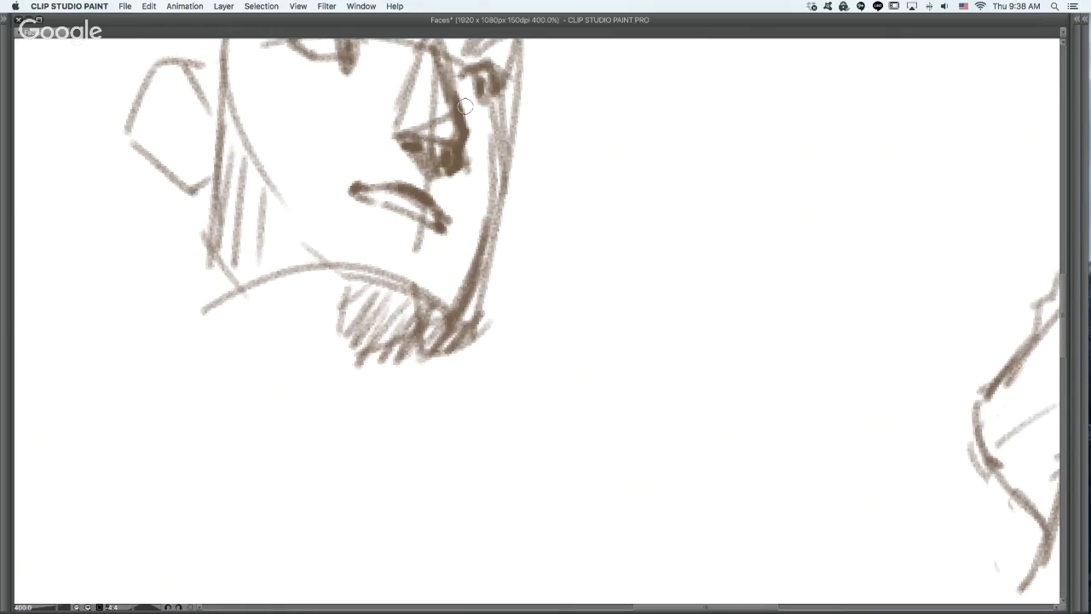
pyautogui.press('super+z')
pyautogui.press('super+z')
pyautogui.press('super+z')
# - Thicken the dark edge along the far side of the three-quarter face's nose
pyautogui.moveTo(448, 170)
pyautogui.mouseDown()
pyautogui.moveTo(463, 160)
pyautogui.moveTo(465, 133)
pyautogui.moveTo(434, 43)
pyautogui.mouseUp()
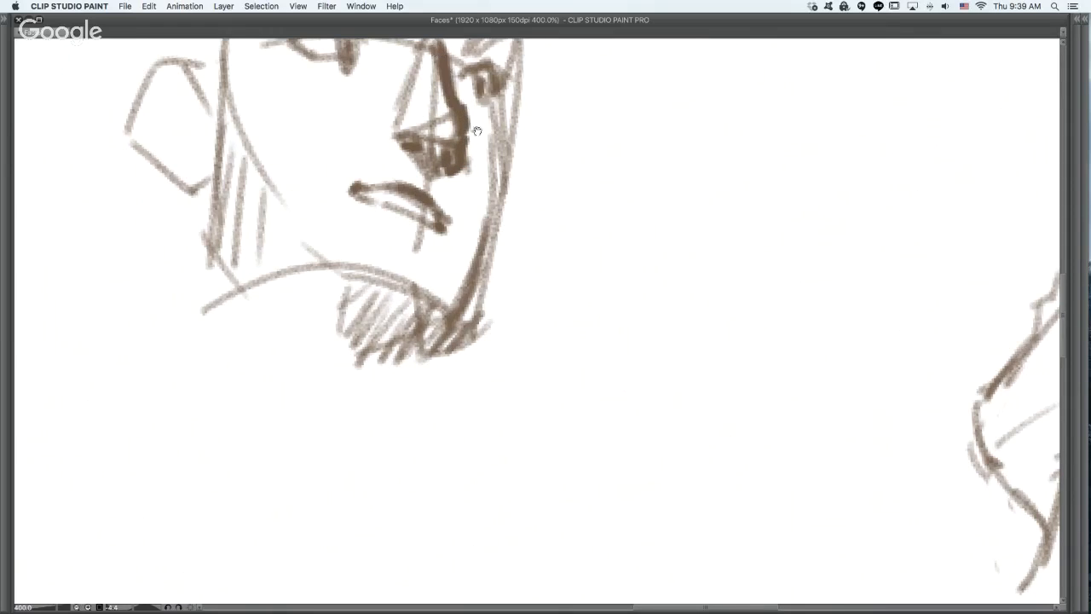
pyautogui.moveTo(388, 129)
pyautogui.mouseDown()
pyautogui.moveTo(400, 148)
pyautogui.moveTo(392, 130)
pyautogui.mouseUp()
pyautogui.press('super+z')
# - Darken the downward-tilted face's nose underside and fill the nose's far side plane solid
pyautogui.scroll(-3, 521, 157)
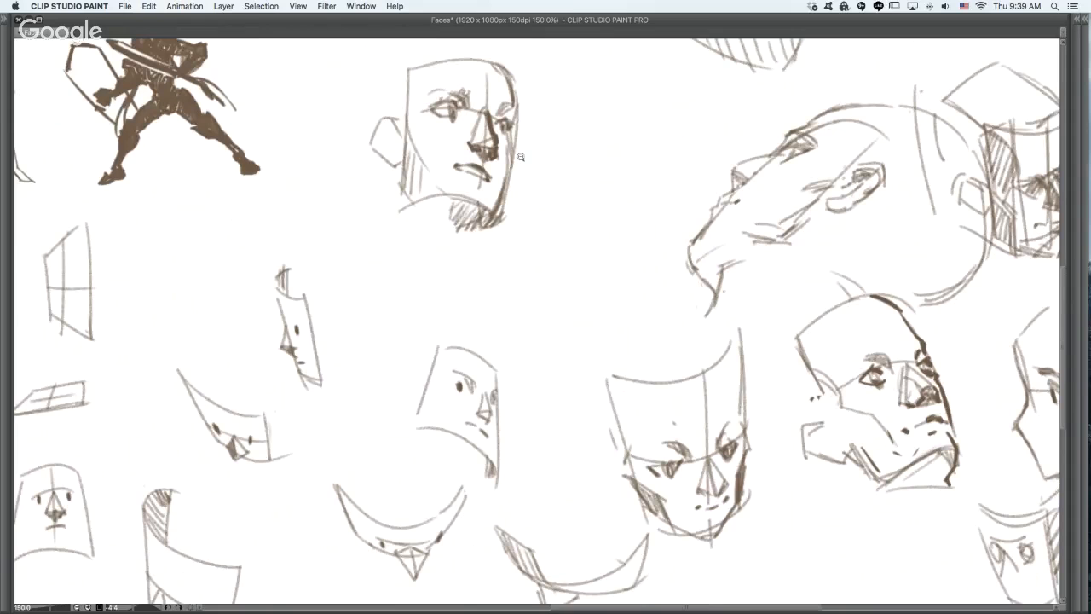
pyautogui.click(799, 414)
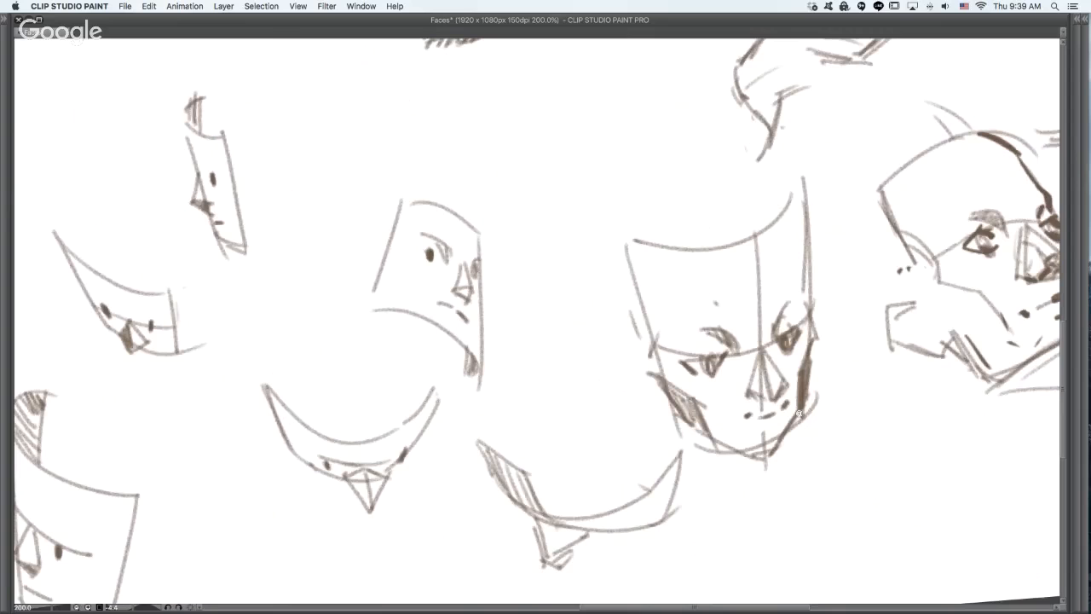
pyautogui.scroll(2, 800, 413)
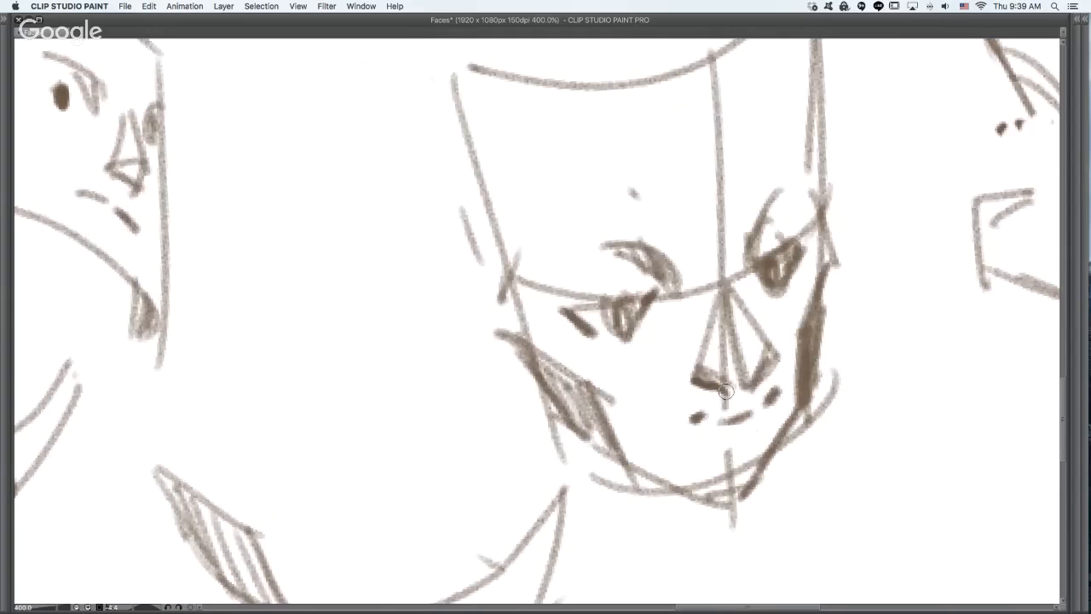
pyautogui.moveTo(725, 390)
pyautogui.mouseDown()
pyautogui.moveTo(769, 364)
pyautogui.moveTo(760, 337)
pyautogui.mouseUp()
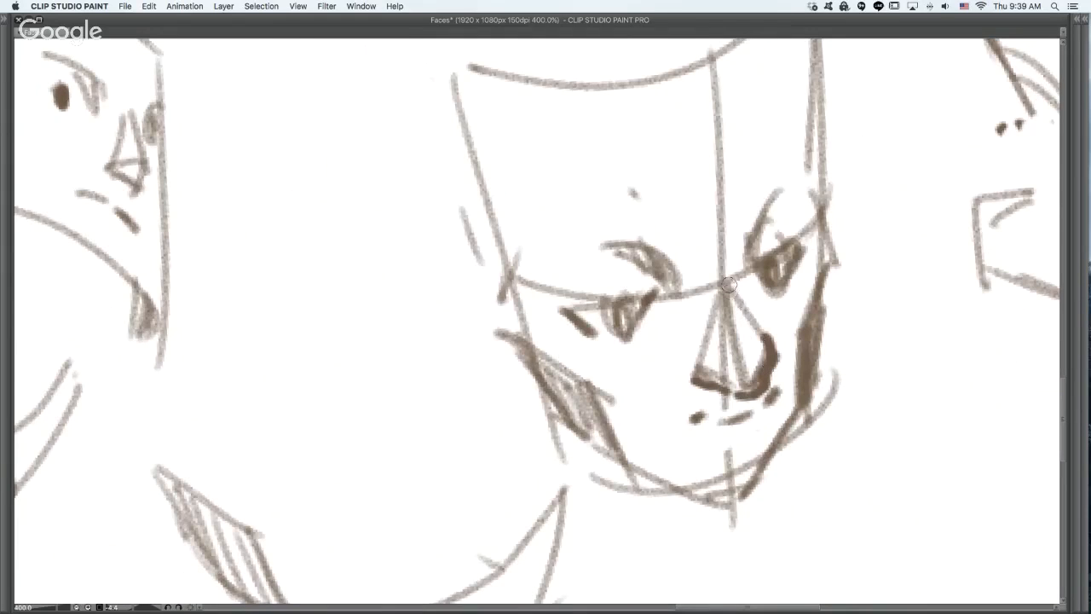
pyautogui.moveTo(737, 297)
pyautogui.mouseDown()
pyautogui.moveTo(773, 368)
pyautogui.moveTo(742, 310)
pyautogui.moveTo(766, 344)
pyautogui.moveTo(736, 307)
pyautogui.mouseUp()
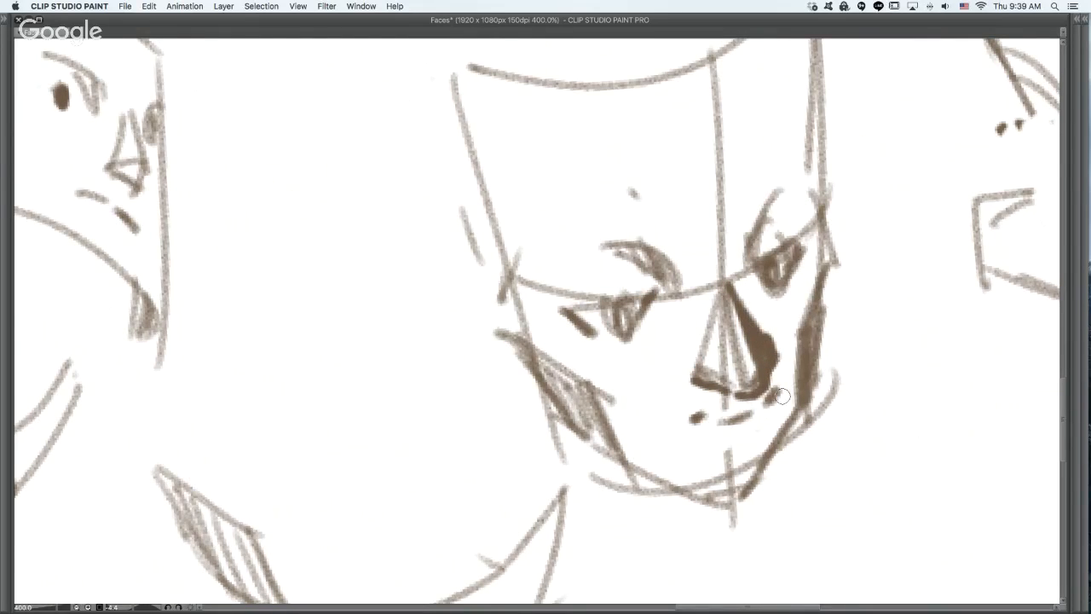
# - Accent the downward-tilted face's near eye corners, thicken its mouth line and add a lower-lip shadow
pyautogui.moveTo(653, 296); pyautogui.dragTo(663, 305)
pyautogui.press('super+z')
pyautogui.moveTo(565, 313); pyautogui.dragTo(612, 306)
pyautogui.press('super+z')
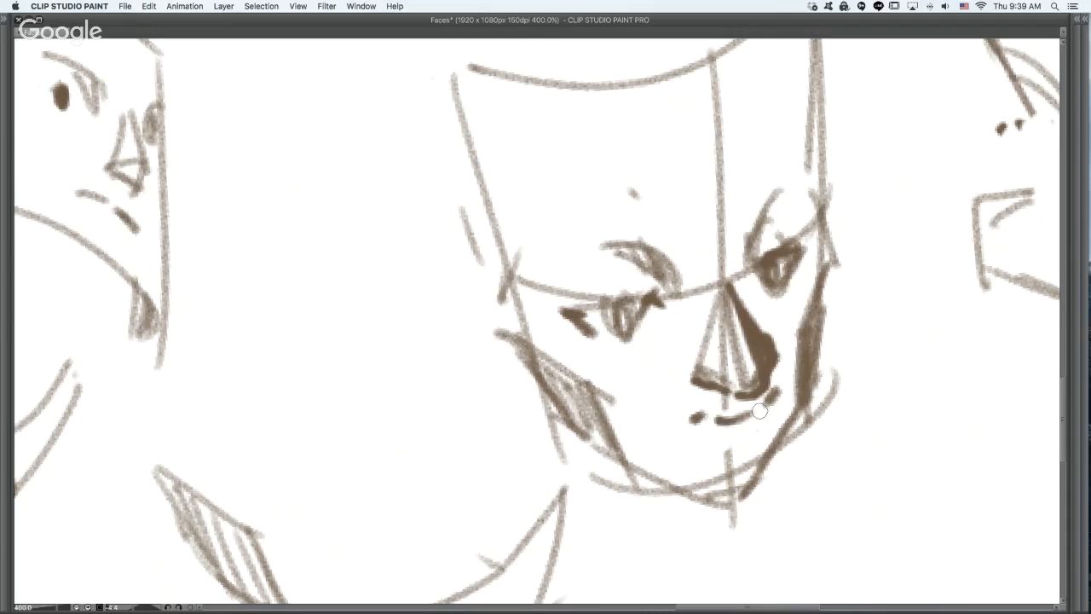
pyautogui.moveTo(760, 411)
pyautogui.mouseDown()
pyautogui.moveTo(789, 385)
pyautogui.moveTo(782, 402)
pyautogui.mouseUp()
pyautogui.moveTo(744, 444)
pyautogui.mouseDown()
pyautogui.moveTo(756, 434)
pyautogui.moveTo(685, 384)
pyautogui.mouseUp()
pyautogui.press('super+z')
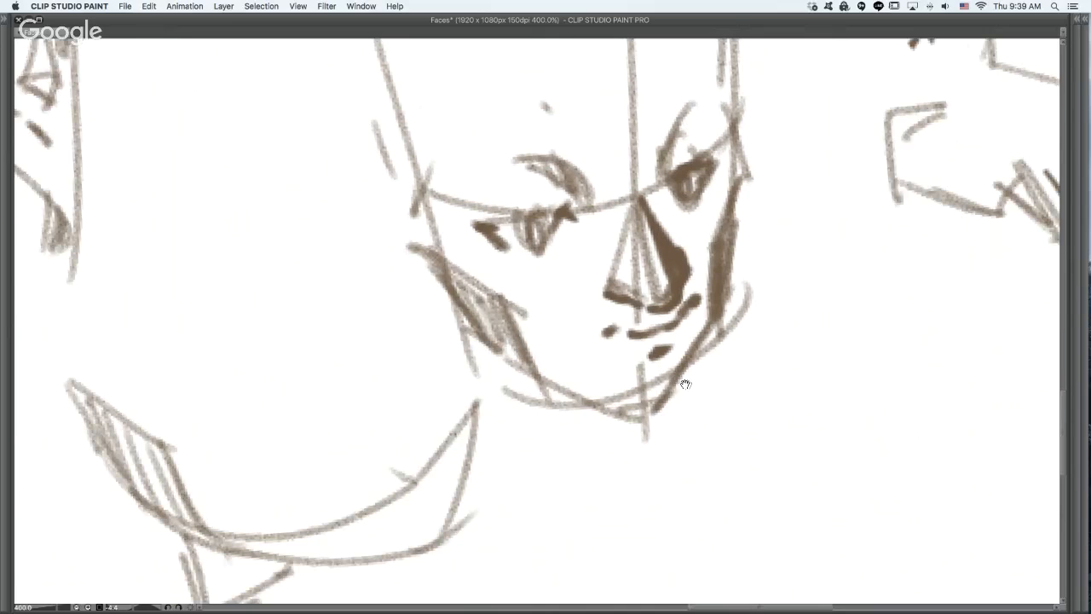
# - Thicken the downward-tilted face's far cheek, jaw and chin contour with dark strokes
pyautogui.moveTo(714, 301)
pyautogui.mouseDown()
pyautogui.moveTo(694, 365)
pyautogui.moveTo(660, 409)
pyautogui.mouseUp()
pyautogui.moveTo(550, 384); pyautogui.dragTo(702, 417)
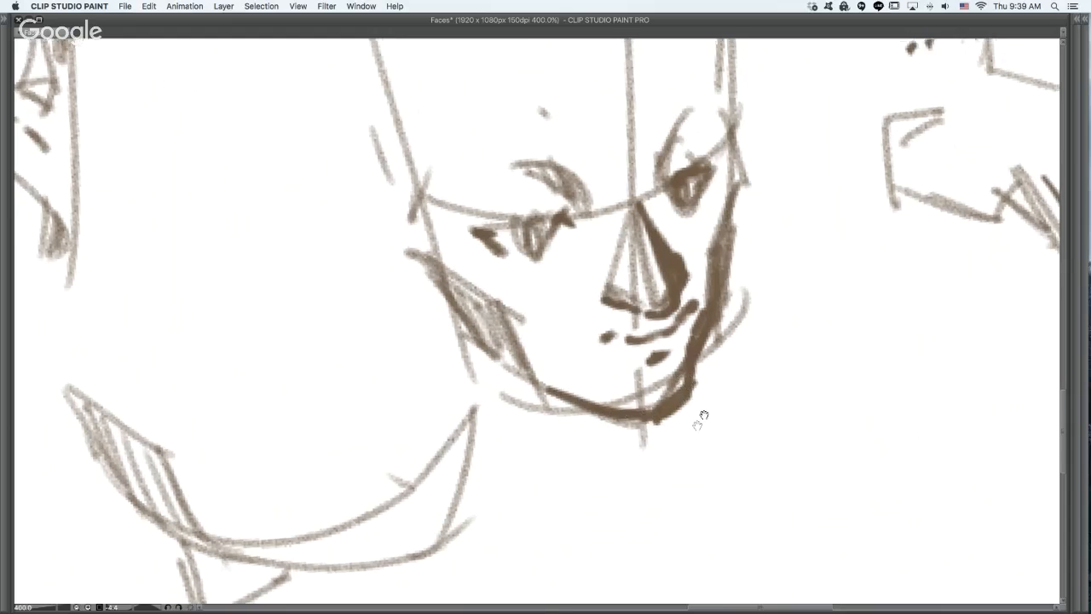
pyautogui.moveTo(744, 258)
pyautogui.mouseDown()
pyautogui.moveTo(647, 426)
pyautogui.moveTo(626, 293)
pyautogui.mouseUp()
# - Fill in dark, angular brows on the downward-tilted face and darken the near edge beside the eye
pyautogui.moveTo(565, 329)
pyautogui.mouseDown()
pyautogui.moveTo(577, 300)
pyautogui.moveTo(602, 335)
pyautogui.mouseUp()
pyautogui.moveTo(403, 380)
pyautogui.mouseDown()
pyautogui.moveTo(431, 344)
pyautogui.moveTo(470, 382)
pyautogui.mouseUp()
pyautogui.moveTo(445, 345); pyautogui.dragTo(476, 387)
pyautogui.moveTo(465, 322); pyautogui.dragTo(459, 375)
pyautogui.moveTo(437, 327); pyautogui.dragTo(474, 336)
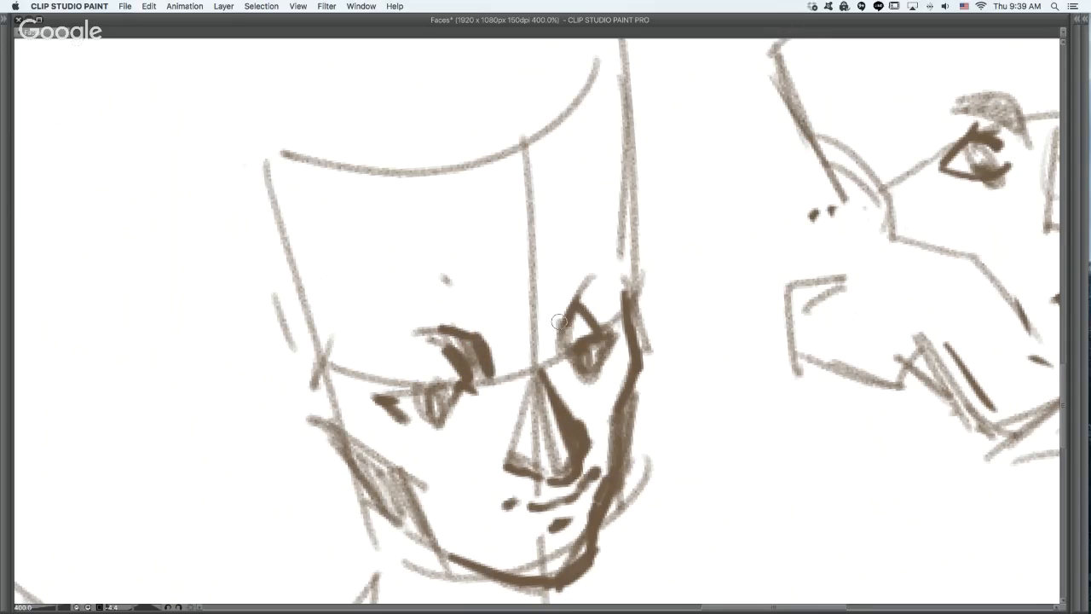
pyautogui.moveTo(563, 334); pyautogui.dragTo(602, 276)
pyautogui.moveTo(569, 308); pyautogui.dragTo(609, 271)
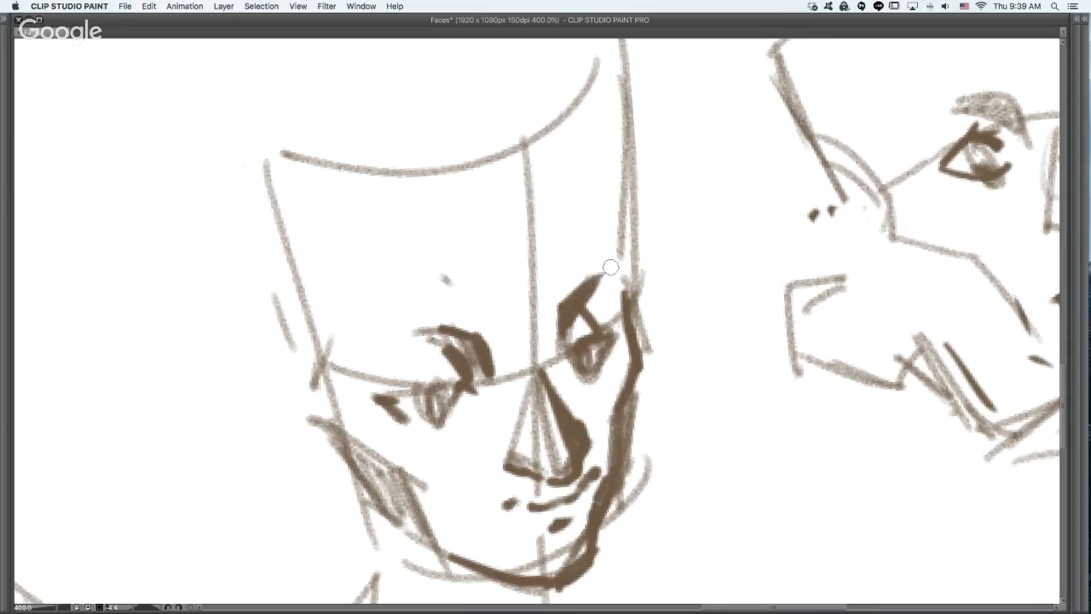
pyautogui.moveTo(435, 329); pyautogui.dragTo(458, 334)
pyautogui.moveTo(314, 371)
pyautogui.mouseDown()
pyautogui.moveTo(321, 416)
pyautogui.moveTo(323, 365)
pyautogui.mouseUp()
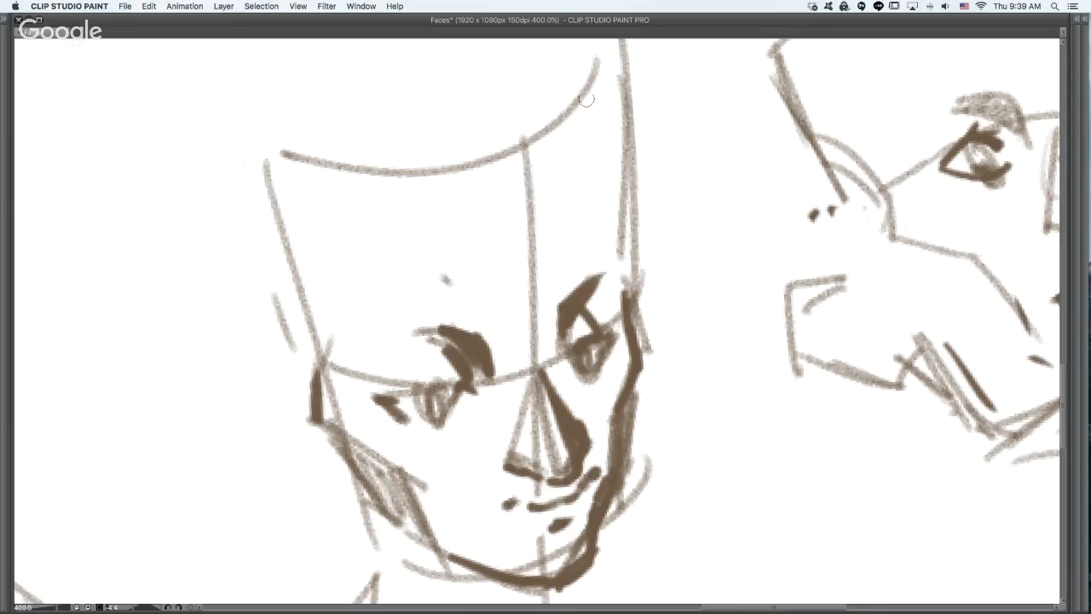
# - Draw a dark curved contour down the far side of the downward-tilted face's forehead, undoing the trial strokes
pyautogui.moveTo(563, 85); pyautogui.dragTo(612, 159)
pyautogui.moveTo(581, 112)
pyautogui.mouseDown()
pyautogui.moveTo(614, 181)
pyautogui.moveTo(614, 168)
pyautogui.moveTo(603, 234)
pyautogui.mouseUp()
pyautogui.moveTo(607, 184); pyautogui.dragTo(612, 209)
pyautogui.press('super+z')
pyautogui.press('super+z')
pyautogui.press('super+z')
pyautogui.moveTo(592, 137); pyautogui.dragTo(613, 191)
pyautogui.press('super+z')
pyautogui.press('super+z')
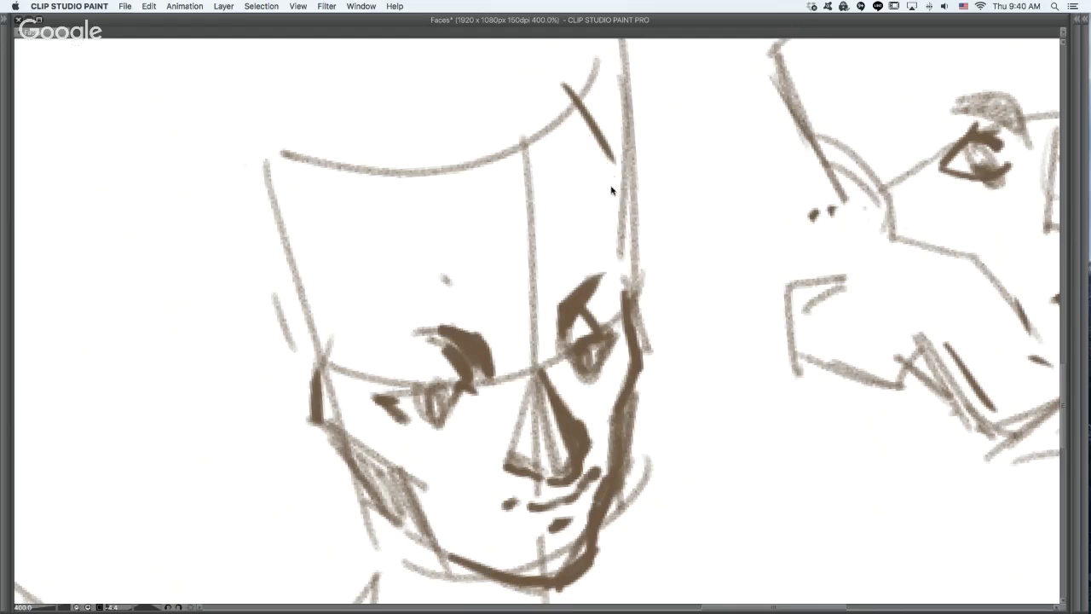
pyautogui.moveTo(623, 271)
pyautogui.mouseDown()
pyautogui.moveTo(564, 110)
pyautogui.moveTo(602, 179)
pyautogui.mouseUp()
pyautogui.press('super+z')
pyautogui.moveTo(566, 95); pyautogui.dragTo(616, 226)
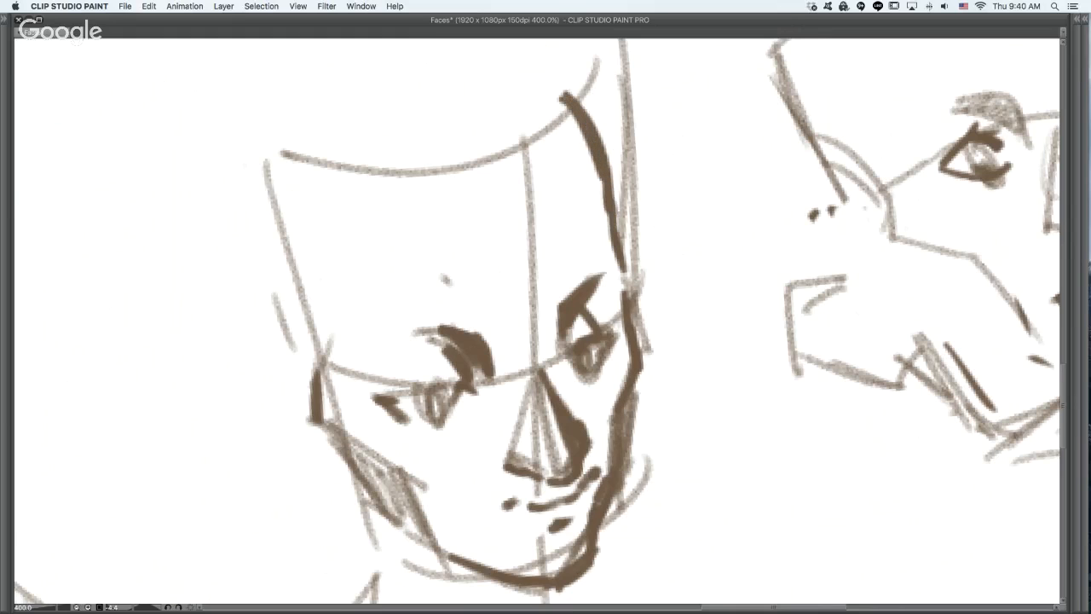
# - Draw dark, angular ear contours on the downward-tilted head and the upturned head, joining the first head's ear to its jaw
pyautogui.keyDown('alt'); pyautogui.click(606, 268); pyautogui.keyUp('alt')
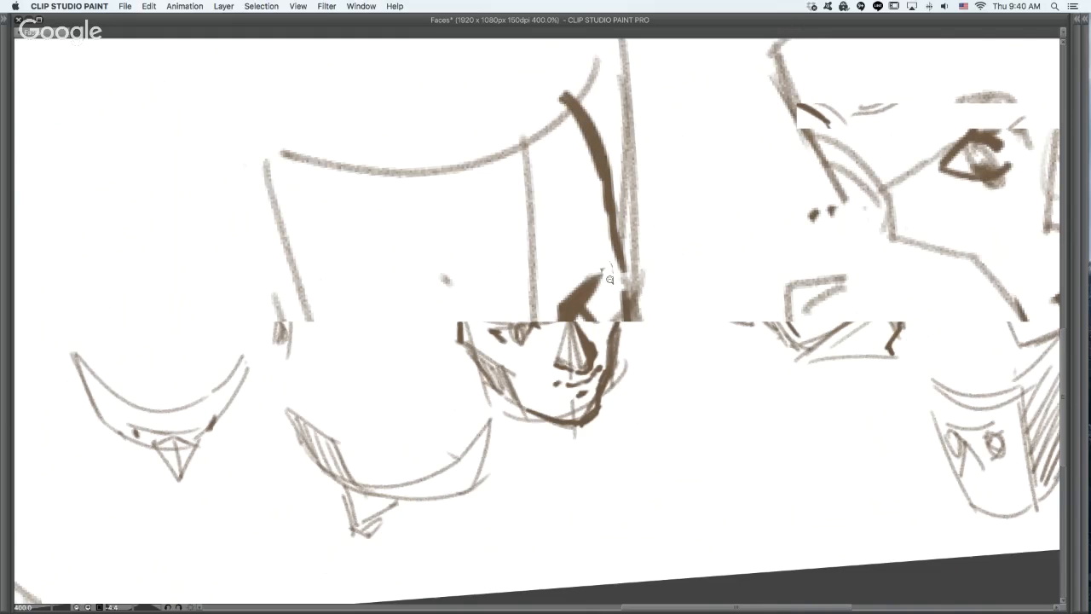
pyautogui.moveTo(456, 330)
pyautogui.mouseDown()
pyautogui.moveTo(464, 365)
pyautogui.moveTo(480, 360)
pyautogui.moveTo(497, 393)
pyautogui.moveTo(534, 411)
pyautogui.mouseUp()
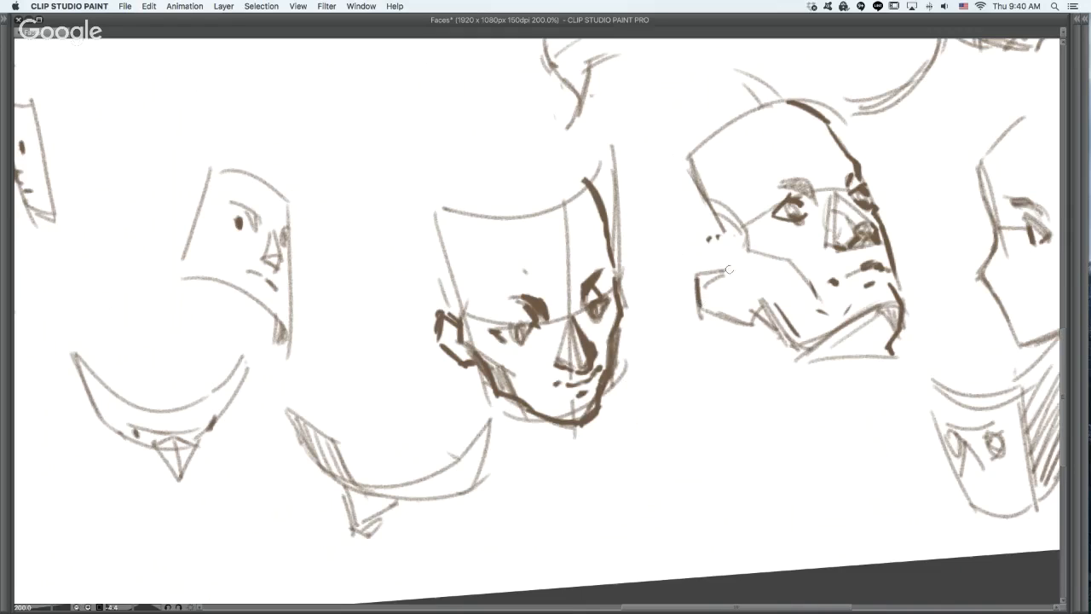
pyautogui.moveTo(711, 271)
pyautogui.mouseDown()
pyautogui.moveTo(753, 297)
pyautogui.moveTo(697, 271)
pyautogui.moveTo(722, 268)
pyautogui.moveTo(718, 335)
pyautogui.mouseUp()
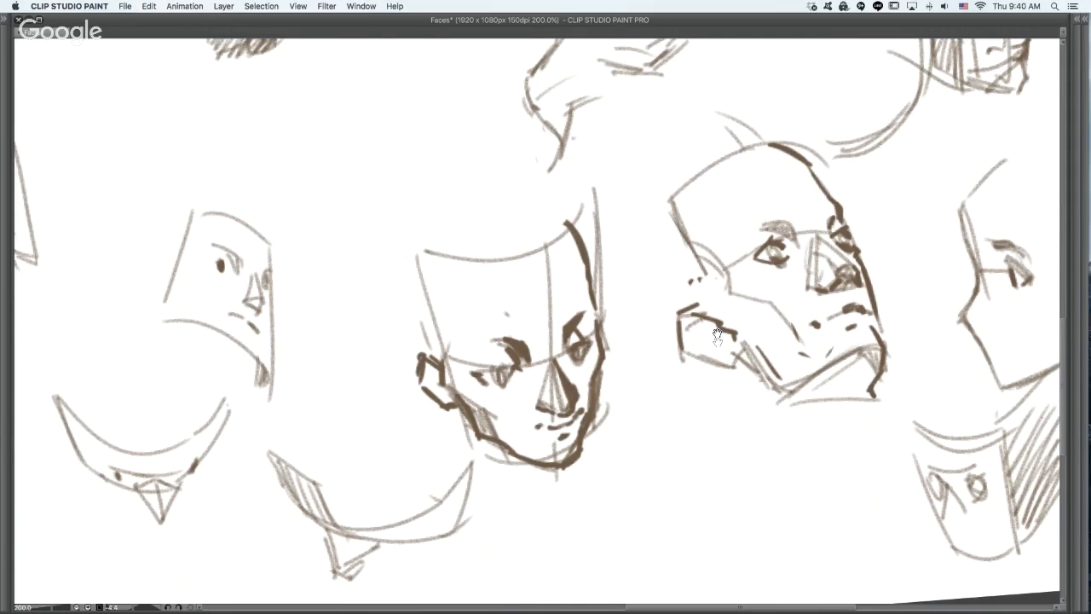
# - Draw the upturned head's rounded crown and back-of-skull contour, and add dark lines for its neck and throat
pyautogui.moveTo(684, 231)
pyautogui.mouseDown()
pyautogui.moveTo(827, 255)
pyautogui.moveTo(833, 176)
pyautogui.moveTo(786, 186)
pyautogui.moveTo(735, 249)
pyautogui.moveTo(760, 332)
pyautogui.moveTo(786, 341)
pyautogui.mouseUp()
pyautogui.press('super+z')
pyautogui.moveTo(928, 338)
pyautogui.mouseDown()
pyautogui.moveTo(903, 380)
pyautogui.moveTo(876, 387)
pyautogui.moveTo(899, 370)
pyautogui.moveTo(906, 431)
pyautogui.mouseUp()
pyautogui.press('super+z')
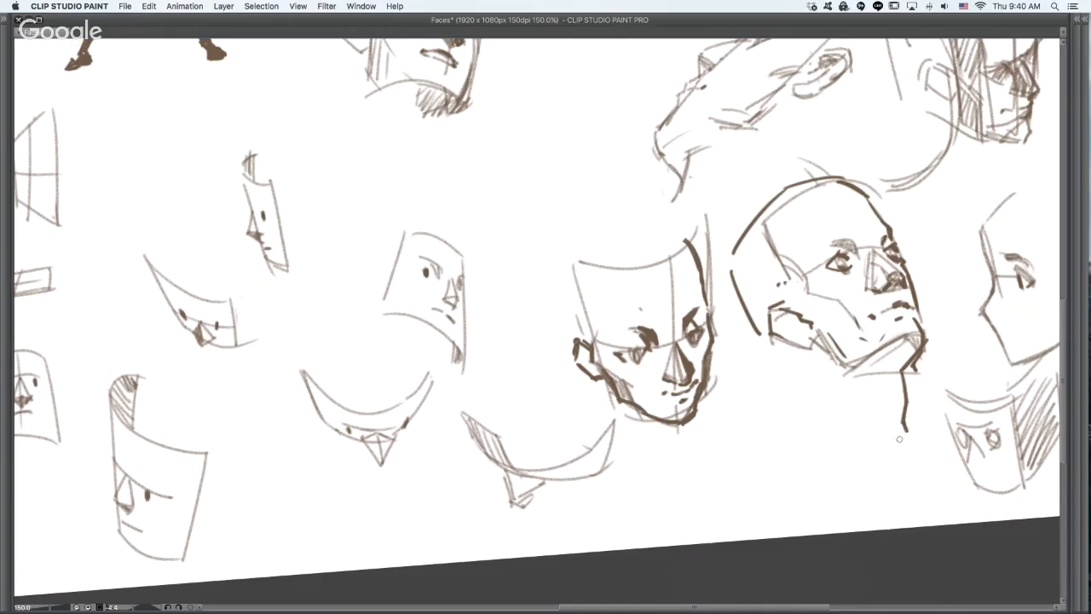
pyautogui.moveTo(802, 357)
pyautogui.mouseDown()
pyautogui.moveTo(823, 390)
pyautogui.moveTo(848, 373)
pyautogui.moveTo(894, 424)
pyautogui.mouseUp()
pyautogui.moveTo(814, 379); pyautogui.dragTo(807, 415)
pyautogui.moveTo(770, 338); pyautogui.dragTo(791, 347)
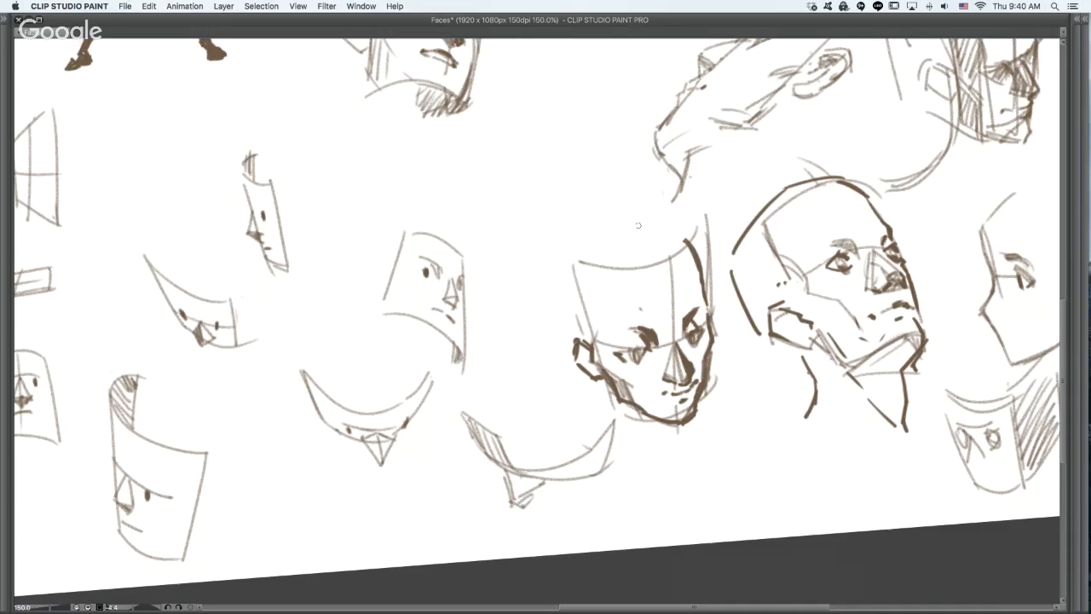
# - Draw an angular cranium around the downward-tilted head, from the forehead over the crown and back to the ear
pyautogui.moveTo(647, 191)
pyautogui.mouseDown()
pyautogui.moveTo(689, 243)
pyautogui.moveTo(672, 217)
pyautogui.moveTo(682, 230)
pyautogui.mouseUp()
pyautogui.press('super+z')
pyautogui.moveTo(557, 214)
pyautogui.mouseDown()
pyautogui.moveTo(608, 189)
pyautogui.moveTo(538, 287)
pyautogui.moveTo(569, 340)
pyautogui.mouseUp()
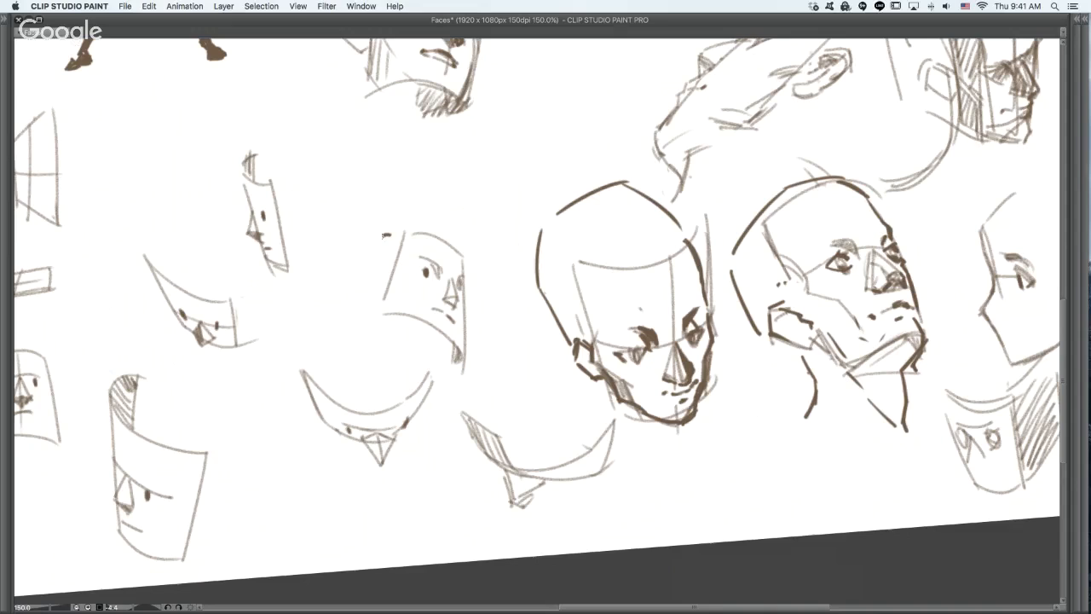
# - Add an angular back-of-head contour behind the small three-quarter curved face and a short temple line on the downward-tilted head
pyautogui.moveTo(388, 234)
pyautogui.mouseDown()
pyautogui.moveTo(355, 258)
pyautogui.moveTo(372, 306)
pyautogui.mouseUp()
pyautogui.press('super+z')
pyautogui.press('super+z')
pyautogui.moveTo(357, 259); pyautogui.dragTo(360, 297)
pyautogui.press('super+z')
pyautogui.moveTo(356, 259); pyautogui.dragTo(352, 300)
pyautogui.moveTo(381, 249)
pyautogui.mouseDown()
pyautogui.moveTo(370, 252)
pyautogui.moveTo(377, 271)
pyautogui.mouseUp()
pyautogui.press('super+z')
pyautogui.press('super+z')
pyautogui.moveTo(541, 248); pyautogui.dragTo(576, 269)
# - Draw a dark angular line along the underside of the jaw and chin on the three-quarter face beside the armoured figure
pyautogui.moveTo(815, 344); pyautogui.dragTo(572, 473)
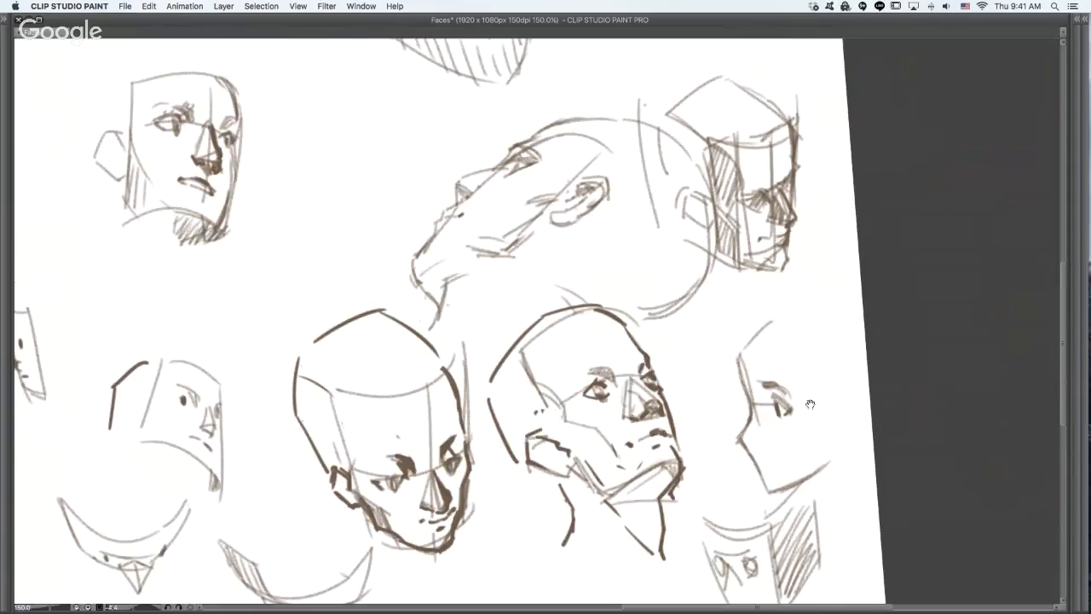
pyautogui.moveTo(836, 410); pyautogui.dragTo(837, 370)
pyautogui.moveTo(719, 401); pyautogui.dragTo(739, 442)
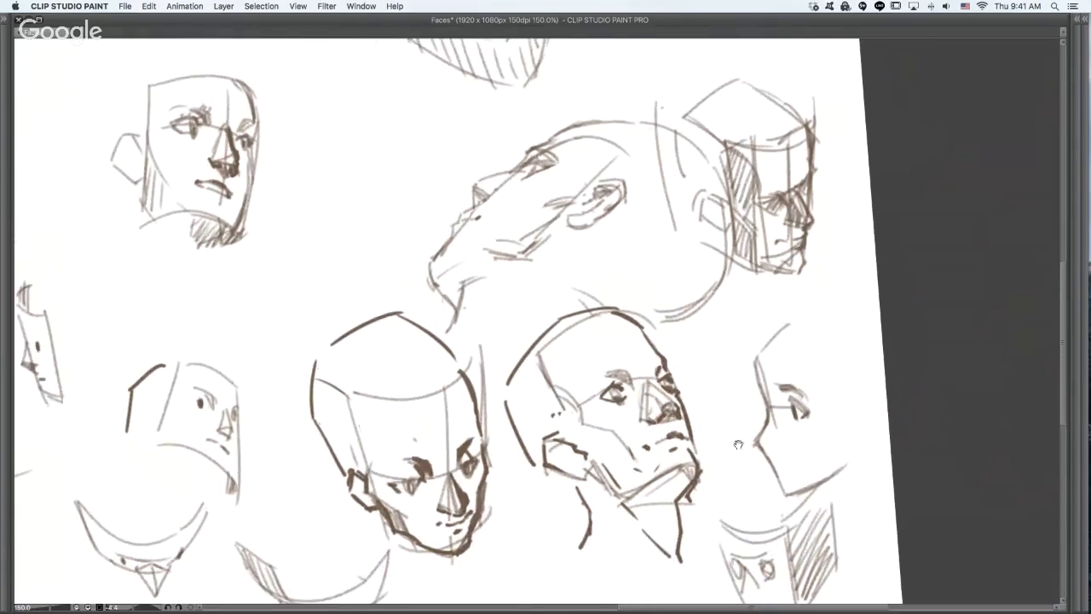
pyautogui.moveTo(502, 398)
pyautogui.mouseDown()
pyautogui.moveTo(619, 445)
pyautogui.moveTo(839, 401)
pyautogui.mouseUp()
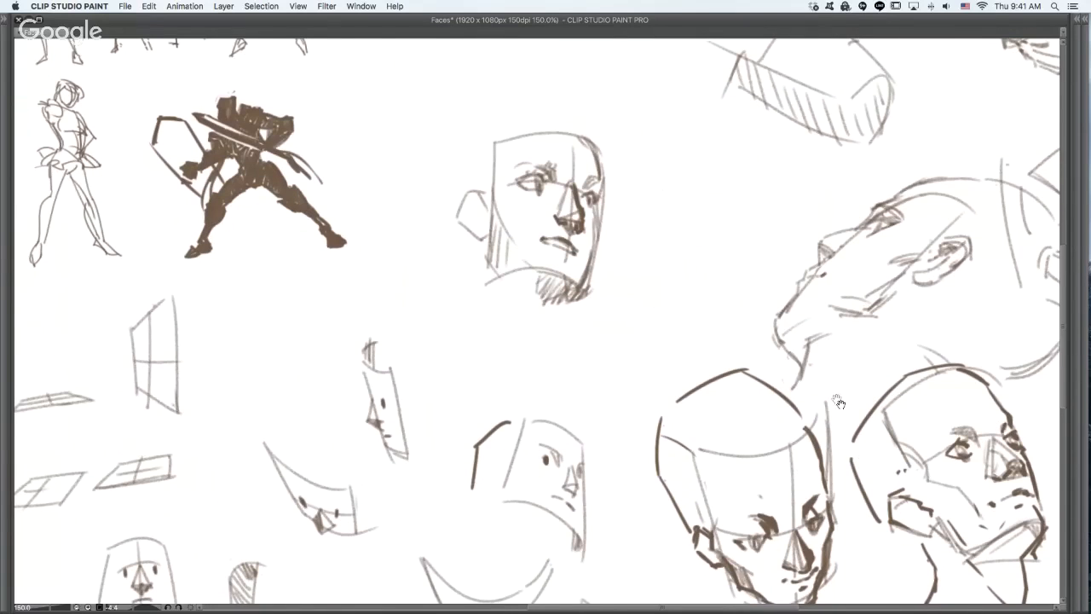
pyautogui.moveTo(491, 282)
pyautogui.mouseDown()
pyautogui.moveTo(548, 265)
pyautogui.moveTo(579, 282)
pyautogui.moveTo(562, 310)
pyautogui.moveTo(583, 266)
pyautogui.mouseUp()
pyautogui.moveTo(569, 131); pyautogui.dragTo(570, 223)
pyautogui.press('super+z')
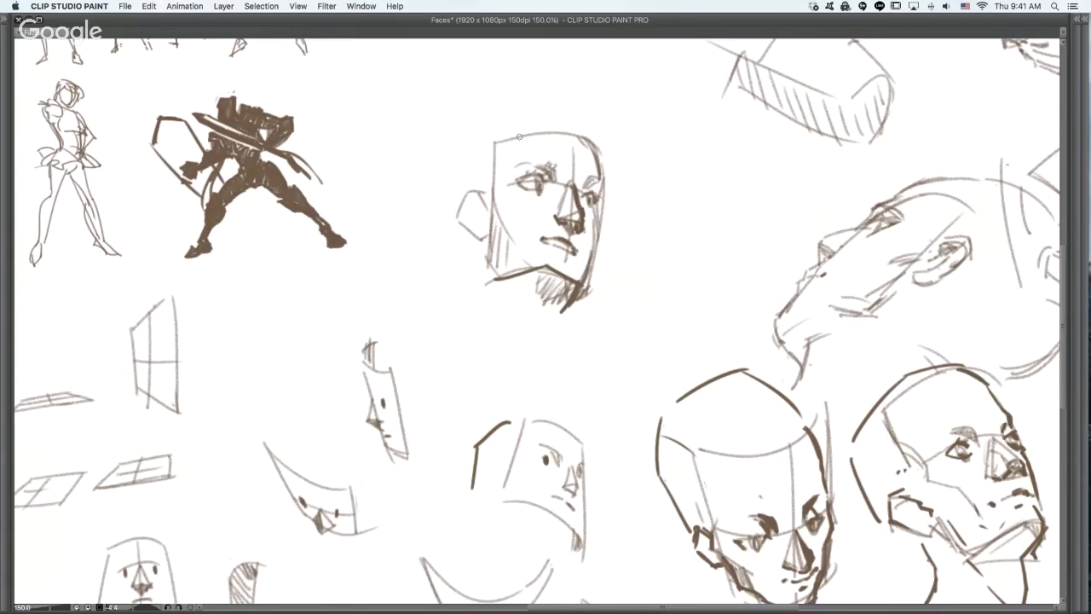
pyautogui.moveTo(514, 356); pyautogui.dragTo(533, 302)
pyautogui.press('super+z')
pyautogui.click(525, 357)
pyautogui.press('super+z')
pyautogui.moveTo(520, 367)
pyautogui.mouseDown()
pyautogui.moveTo(539, 338)
pyautogui.moveTo(516, 339)
pyautogui.moveTo(530, 324)
pyautogui.mouseUp()
pyautogui.press('super+z')
pyautogui.press('super+z')
pyautogui.moveTo(540, 174); pyautogui.dragTo(608, 193)
pyautogui.press('super+z')
pyautogui.moveTo(539, 173)
pyautogui.mouseDown()
pyautogui.moveTo(597, 196)
pyautogui.moveTo(477, 215)
pyautogui.moveTo(470, 194)
pyautogui.moveTo(454, 213)
pyautogui.moveTo(475, 254)
pyautogui.mouseUp()
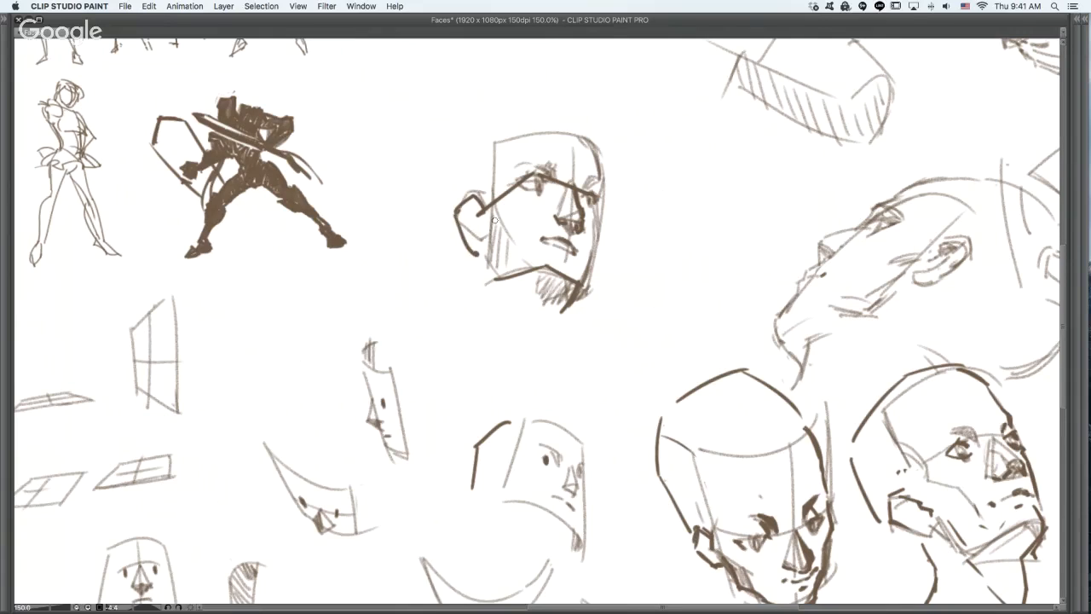
pyautogui.press('super+z')
pyautogui.press('super+z')
pyautogui.press('super+z')
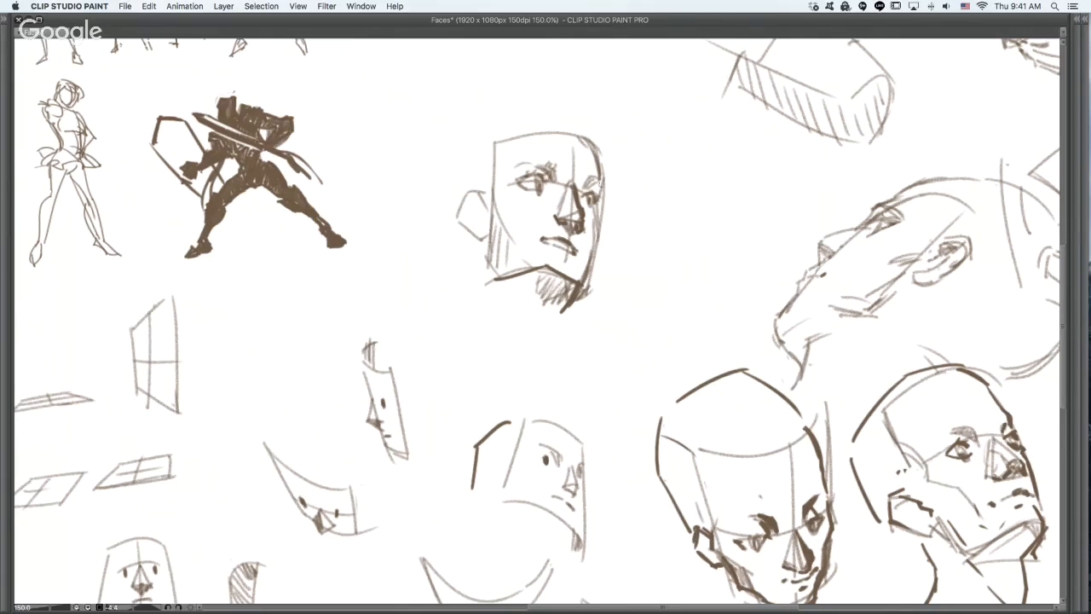
pyautogui.moveTo(478, 213)
pyautogui.mouseDown()
pyautogui.moveTo(470, 198)
pyautogui.moveTo(457, 226)
pyautogui.moveTo(483, 225)
pyautogui.moveTo(553, 177)
pyautogui.moveTo(606, 210)
pyautogui.moveTo(576, 252)
pyautogui.mouseUp()
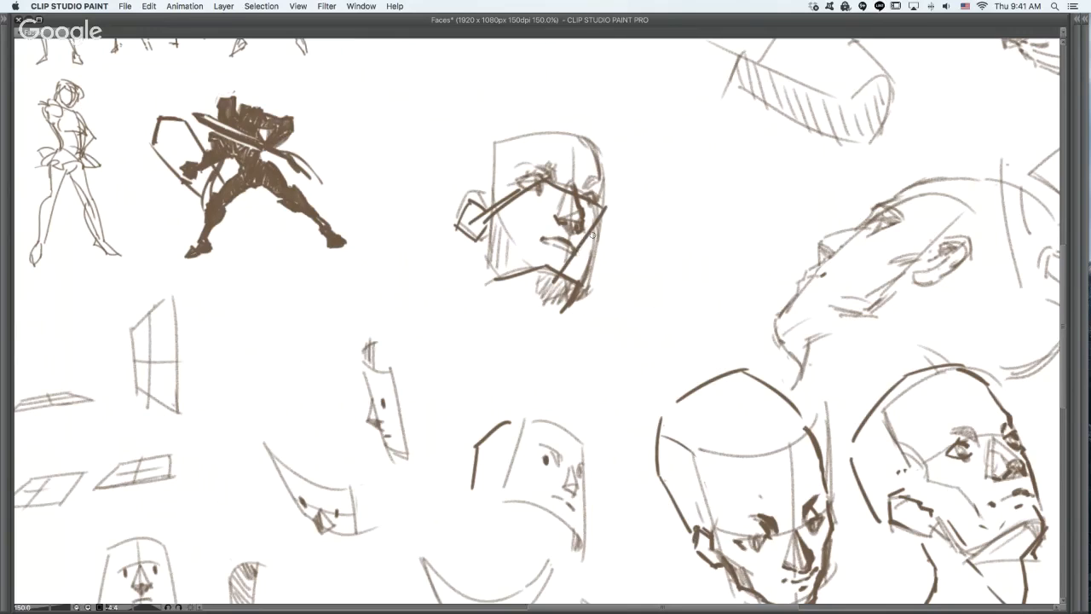
pyautogui.press('super+z')
pyautogui.press('super+z')
pyautogui.press('super+z')
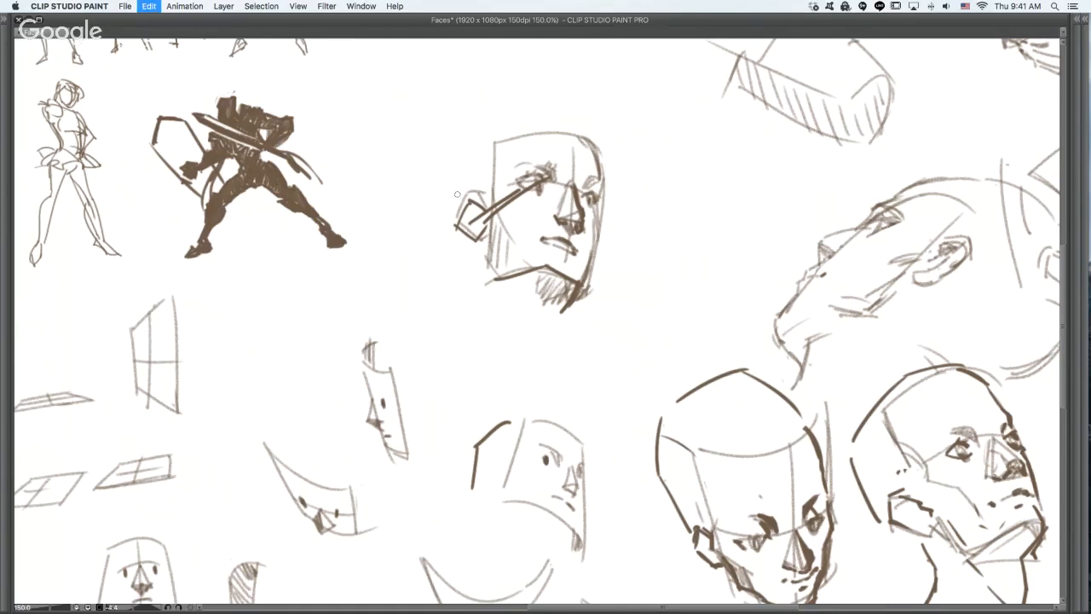
pyautogui.moveTo(458, 179); pyautogui.dragTo(534, 124)
pyautogui.press('super+z')
pyautogui.press('super+z')
pyautogui.press('super+z')
pyautogui.press('super+z')
pyautogui.press('super+z')
# - Darken the nose contour, near brow and far eye of the downward-looking face at the canvas's upper-right corner
pyautogui.moveTo(800, 392); pyautogui.dragTo(647, 471)
pyautogui.press('super+minus')
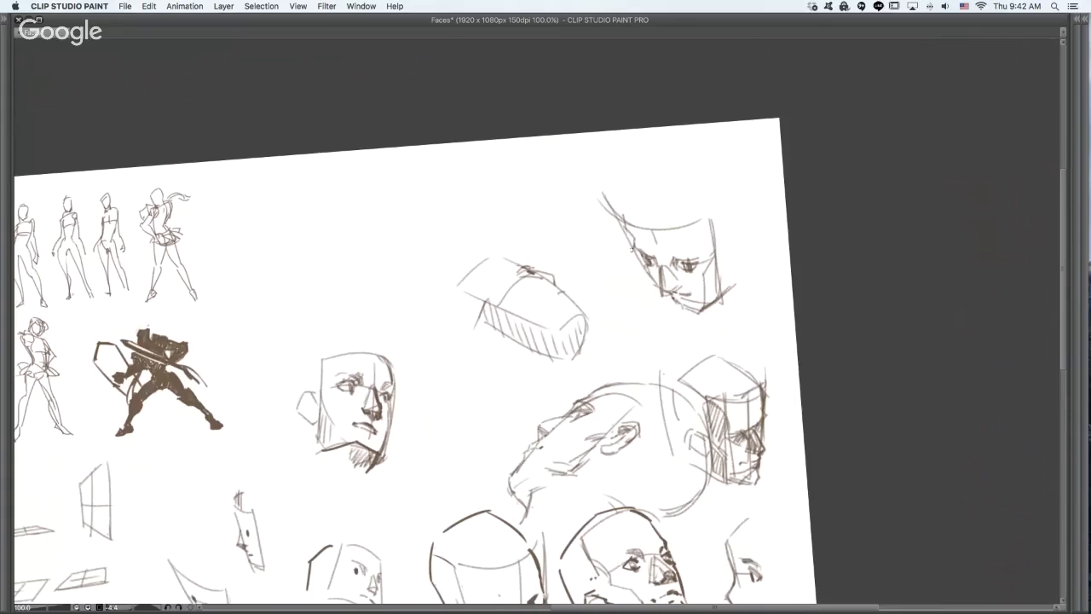
pyautogui.scroll(2, 631, 248)
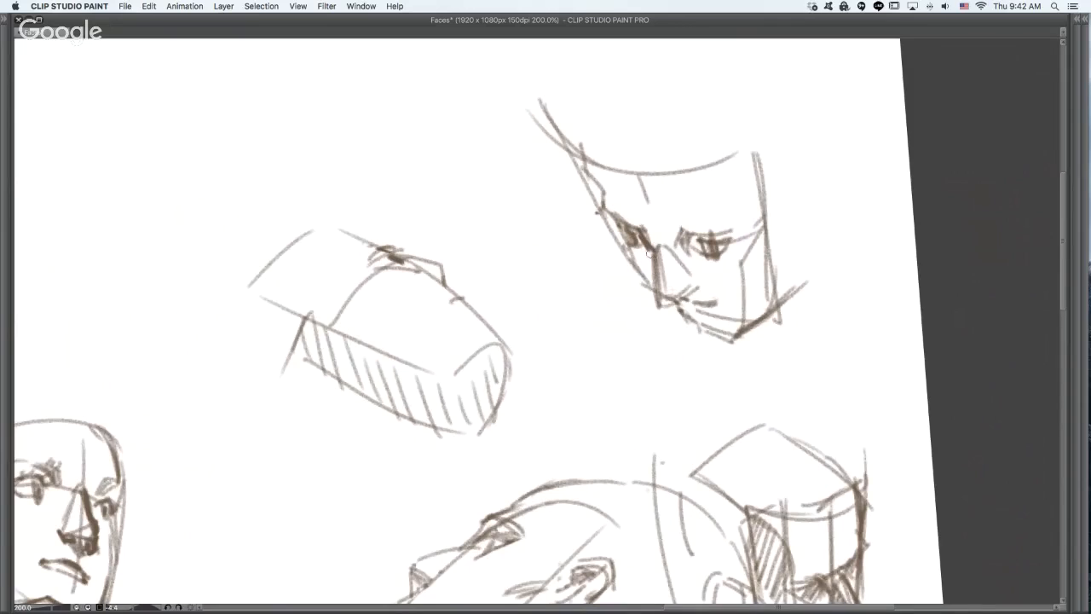
pyautogui.moveTo(649, 249)
pyautogui.mouseDown()
pyautogui.moveTo(649, 302)
pyautogui.moveTo(680, 308)
pyautogui.moveTo(665, 309)
pyautogui.moveTo(699, 290)
pyautogui.mouseUp()
pyautogui.moveTo(681, 238)
pyautogui.mouseDown()
pyautogui.moveTo(687, 247)
pyautogui.moveTo(677, 239)
pyautogui.moveTo(728, 230)
pyautogui.moveTo(720, 237)
pyautogui.mouseUp()
pyautogui.moveTo(632, 225); pyautogui.dragTo(639, 229)
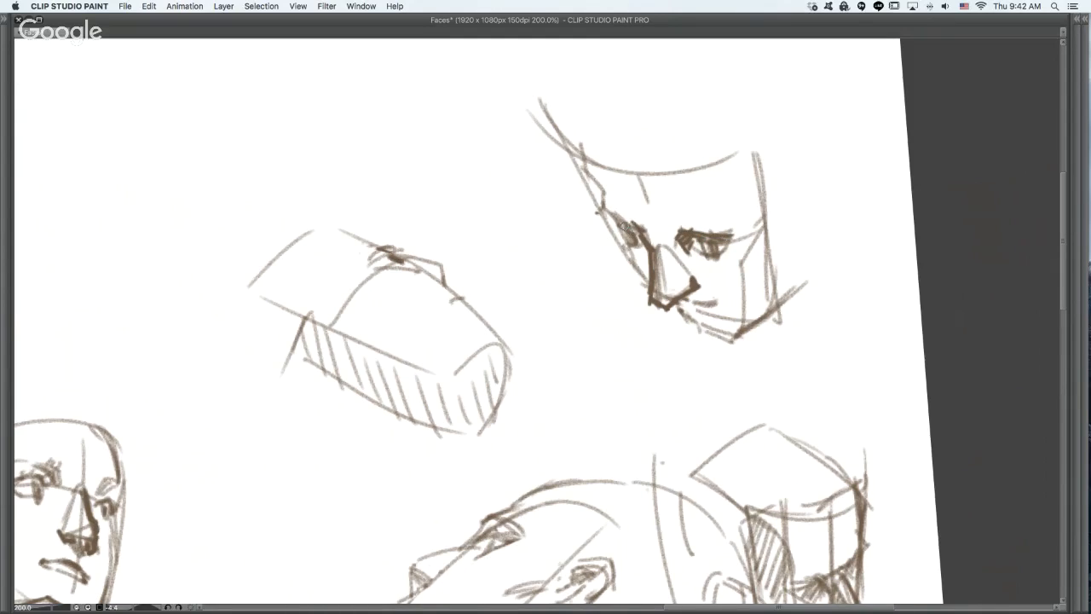
# - Reinforce the nose base of the corner face and draw its mouth, lower lip and chin with thick dark strokes
pyautogui.moveTo(659, 306)
pyautogui.mouseDown()
pyautogui.moveTo(652, 249)
pyautogui.moveTo(647, 296)
pyautogui.mouseUp()
pyautogui.moveTo(648, 305); pyautogui.dragTo(668, 314)
pyautogui.moveTo(702, 303)
pyautogui.mouseDown()
pyautogui.moveTo(726, 305)
pyautogui.moveTo(695, 321)
pyautogui.moveTo(714, 317)
pyautogui.moveTo(698, 341)
pyautogui.moveTo(711, 348)
pyautogui.moveTo(736, 349)
pyautogui.moveTo(768, 319)
pyautogui.mouseUp()
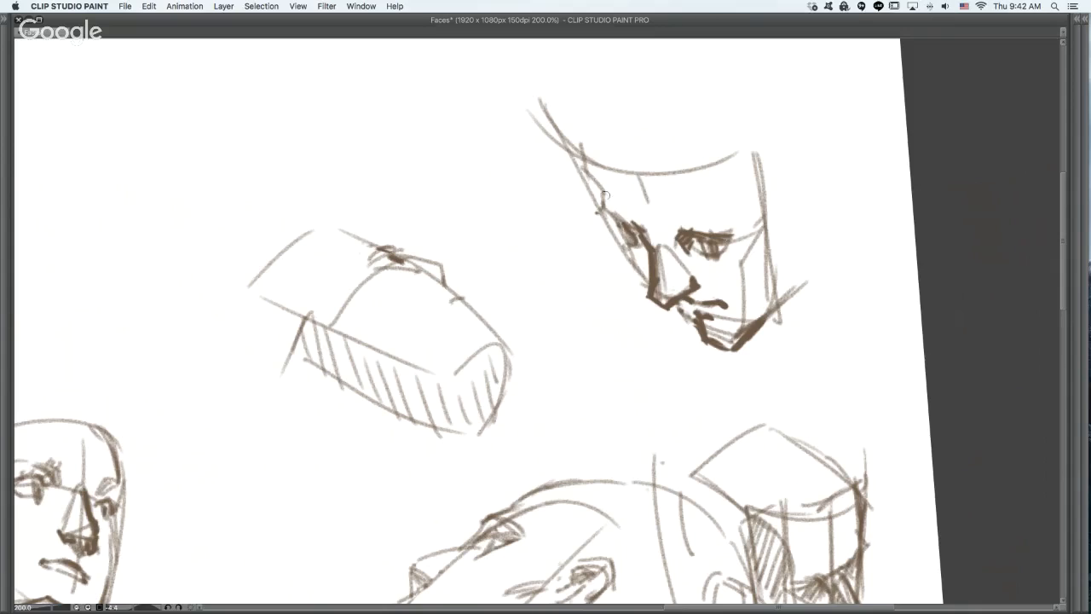
# - Draw the corner face's far forehead contour with a dark stroke and thicken the inner end of its near brow
pyautogui.moveTo(604, 195)
pyautogui.mouseDown()
pyautogui.moveTo(588, 129)
pyautogui.moveTo(597, 89)
pyautogui.mouseUp()
pyautogui.press('super+z')
pyautogui.moveTo(672, 237)
pyautogui.mouseDown()
pyautogui.moveTo(689, 256)
pyautogui.moveTo(697, 235)
pyautogui.mouseUp()
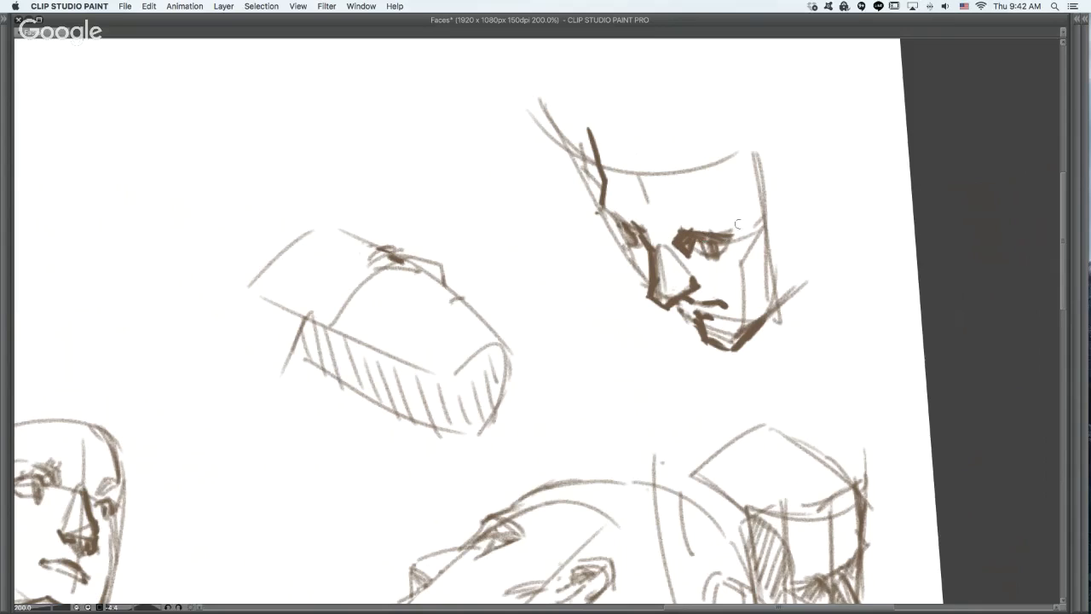
# - Draw short dark plane lines at the corner face's temple and lower cheek, undoing the longer trial stroke
pyautogui.moveTo(721, 90)
pyautogui.mouseDown()
pyautogui.moveTo(713, 153)
pyautogui.moveTo(735, 232)
pyautogui.mouseUp()
pyautogui.hotkey('ctrl', 'z')
pyautogui.moveTo(745, 274); pyautogui.dragTo(754, 320)
# - Extend the corner head's jawline diagonally back from the chin and add a long line for the back of the head
pyautogui.moveTo(750, 345); pyautogui.dragTo(895, 228)
pyautogui.hotkey('ctrl', 'z')
pyautogui.moveTo(766, 312); pyautogui.dragTo(868, 217)
pyautogui.moveTo(833, 65); pyautogui.dragTo(863, 243)
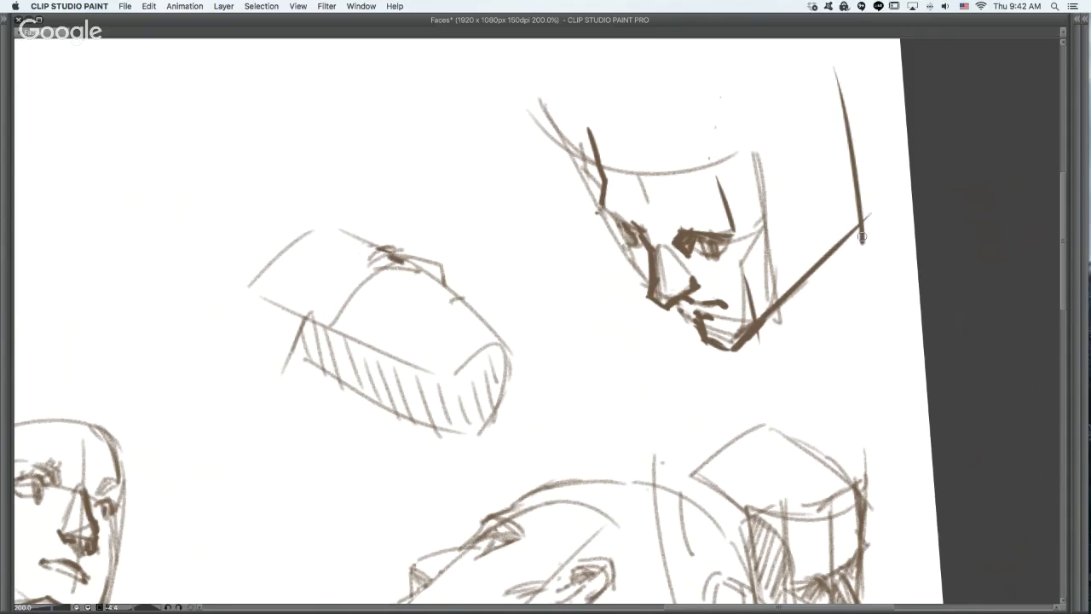
pyautogui.moveTo(795, 188); pyautogui.dragTo(728, 346)
pyautogui.moveTo(650, 270); pyautogui.dragTo(743, 207)
pyautogui.moveTo(665, 284); pyautogui.dragTo(747, 215)
pyautogui.moveTo(754, 198); pyautogui.dragTo(763, 217)
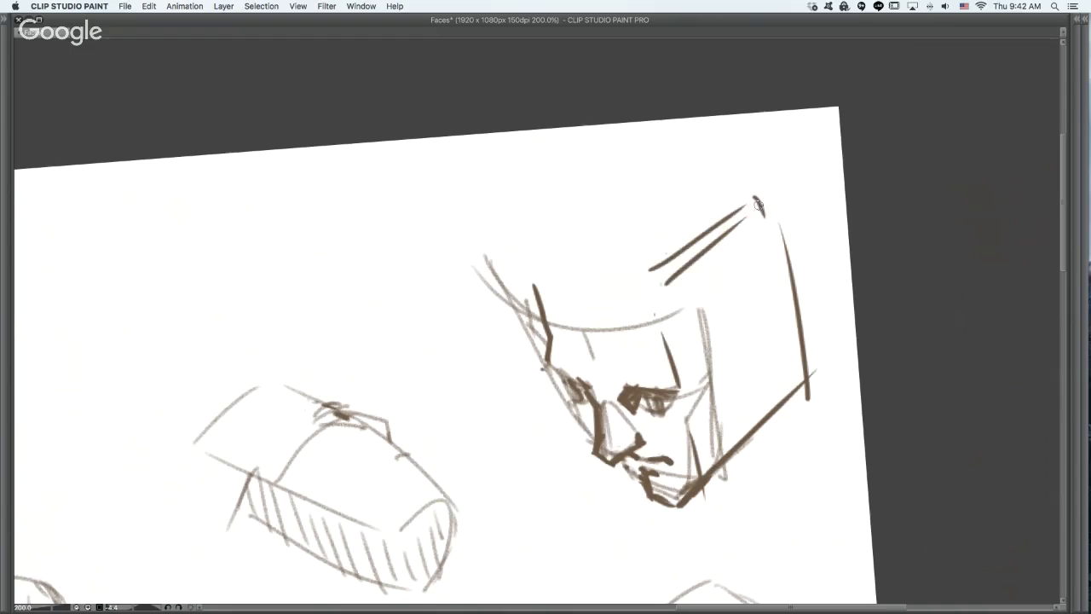
pyautogui.moveTo(529, 279)
pyautogui.mouseDown()
pyautogui.moveTo(667, 171)
pyautogui.moveTo(649, 186)
pyautogui.moveTo(726, 170)
pyautogui.mouseUp()
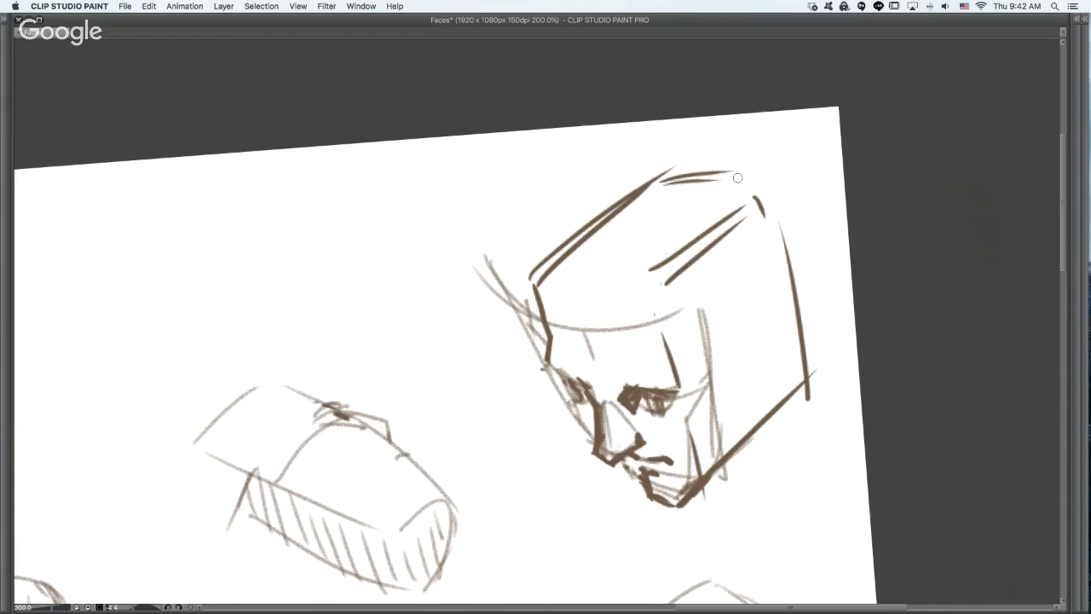
pyautogui.hotkey('ctrl', 'z')
pyautogui.hotkey('ctrl', 'z')
pyautogui.hotkey('ctrl', 'z')
pyautogui.hotkey('ctrl', 'z')
# - Draw the corner head's rounded crown contour from the forehead over the top with dark, overlapping strokes
pyautogui.hotkey('ctrl', 'z')
pyautogui.hotkey('ctrl', 'z')
pyautogui.hotkey('ctrl', 'z')
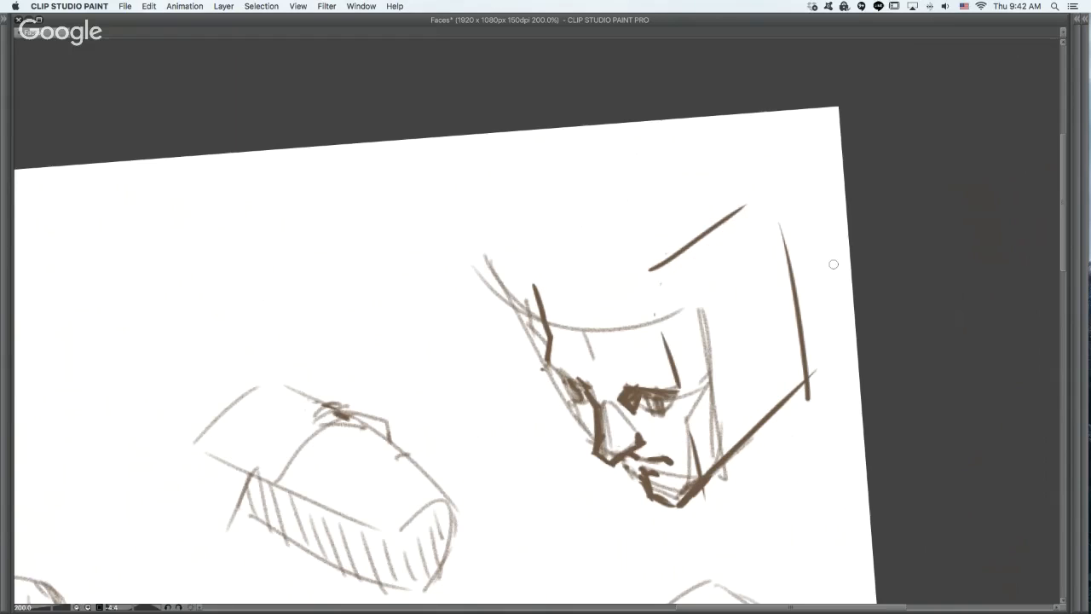
pyautogui.moveTo(540, 294)
pyautogui.mouseDown()
pyautogui.moveTo(556, 246)
pyautogui.moveTo(657, 185)
pyautogui.mouseUp()
pyautogui.moveTo(558, 254)
pyautogui.mouseDown()
pyautogui.moveTo(662, 186)
pyautogui.moveTo(718, 188)
pyautogui.mouseUp()
pyautogui.moveTo(632, 205); pyautogui.dragTo(724, 200)
pyautogui.moveTo(734, 206); pyautogui.dragTo(750, 237)
# - Curve the back of the corner head's skull down to the jawline with overlapping dark strokes
pyautogui.hotkey('ctrl', 'z')
pyautogui.hotkey('ctrl', 'z')
pyautogui.moveTo(693, 184)
pyautogui.mouseDown()
pyautogui.moveTo(750, 205)
pyautogui.moveTo(770, 290)
pyautogui.mouseUp()
pyautogui.hotkey('ctrl', 'z')
pyautogui.moveTo(765, 238); pyautogui.dragTo(781, 357)
pyautogui.moveTo(770, 263); pyautogui.dragTo(776, 349)
pyautogui.moveTo(771, 320); pyautogui.dragTo(781, 403)
# - Draw a dark brow line across the corner face's nose bridge to link both eyes, undoing the trial guide lines
pyautogui.moveTo(711, 461); pyautogui.dragTo(695, 322)
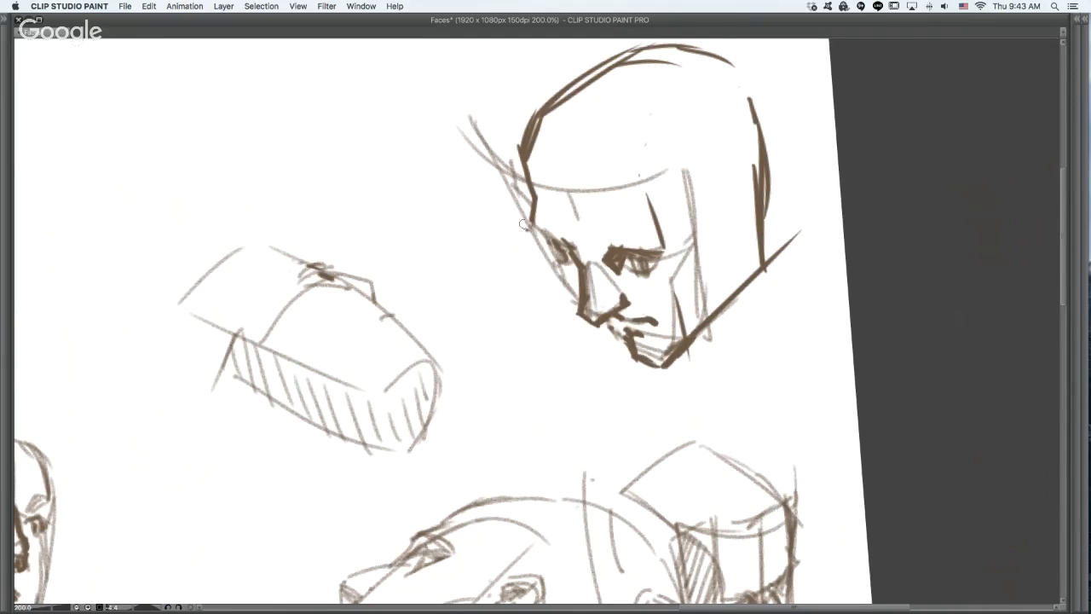
pyautogui.moveTo(476, 133); pyautogui.dragTo(606, 353)
pyautogui.press('super+z')
pyautogui.moveTo(562, 246)
pyautogui.mouseDown()
pyautogui.moveTo(673, 291)
pyautogui.moveTo(660, 268)
pyautogui.moveTo(757, 167)
pyautogui.moveTo(734, 242)
pyautogui.mouseUp()
pyautogui.press('super+z')
pyautogui.press('super+z')
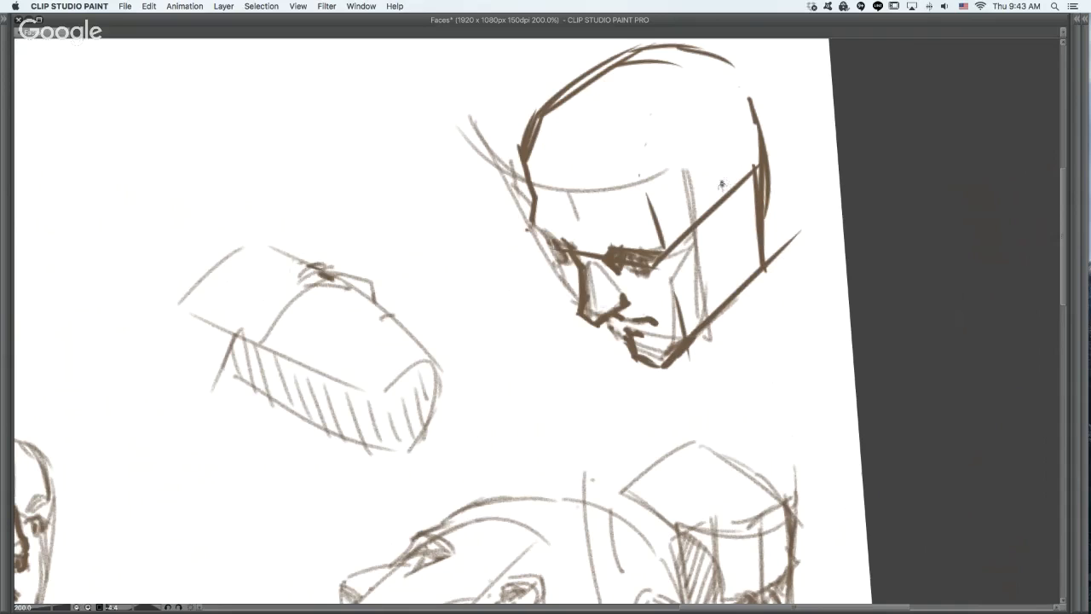
pyautogui.moveTo(712, 205); pyautogui.dragTo(720, 183)
pyautogui.press('super+z')
pyautogui.moveTo(650, 178)
pyautogui.mouseDown()
pyautogui.moveTo(745, 92)
pyautogui.moveTo(686, 312)
pyautogui.mouseUp()
pyautogui.moveTo(646, 194); pyautogui.dragTo(774, 283)
pyautogui.press('super+z')
pyautogui.press('super+z')
pyautogui.moveTo(691, 208); pyautogui.dragTo(728, 177)
pyautogui.press('super+z')
pyautogui.press('super+z')
pyautogui.press('super+z')
pyautogui.press('super+z')
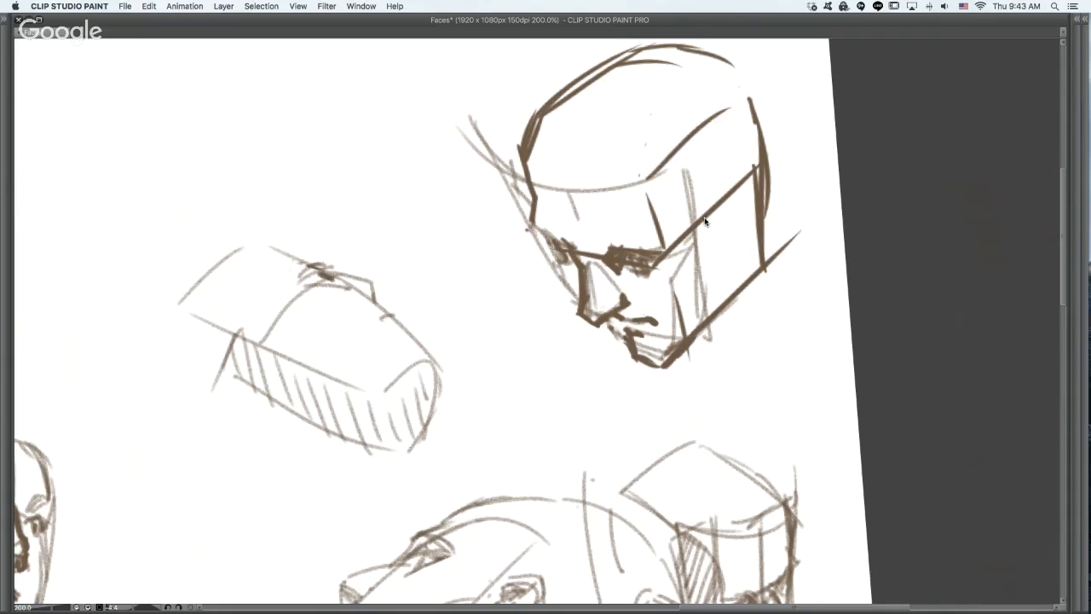
# - Draw a dark ear with inner detail and a short angular sideburn line on the corner head
pyautogui.moveTo(687, 215)
pyautogui.mouseDown()
pyautogui.moveTo(704, 196)
pyautogui.moveTo(723, 210)
pyautogui.moveTo(709, 251)
pyautogui.moveTo(698, 227)
pyautogui.moveTo(710, 186)
pyautogui.moveTo(731, 202)
pyautogui.moveTo(713, 254)
pyautogui.moveTo(711, 201)
pyautogui.moveTo(702, 254)
pyautogui.moveTo(715, 213)
pyautogui.mouseUp()
pyautogui.press('super+z')
pyautogui.moveTo(703, 256)
pyautogui.mouseDown()
pyautogui.moveTo(710, 265)
pyautogui.moveTo(730, 230)
pyautogui.moveTo(716, 222)
pyautogui.moveTo(720, 208)
pyautogui.moveTo(676, 214)
pyautogui.moveTo(692, 228)
pyautogui.moveTo(674, 181)
pyautogui.mouseUp()
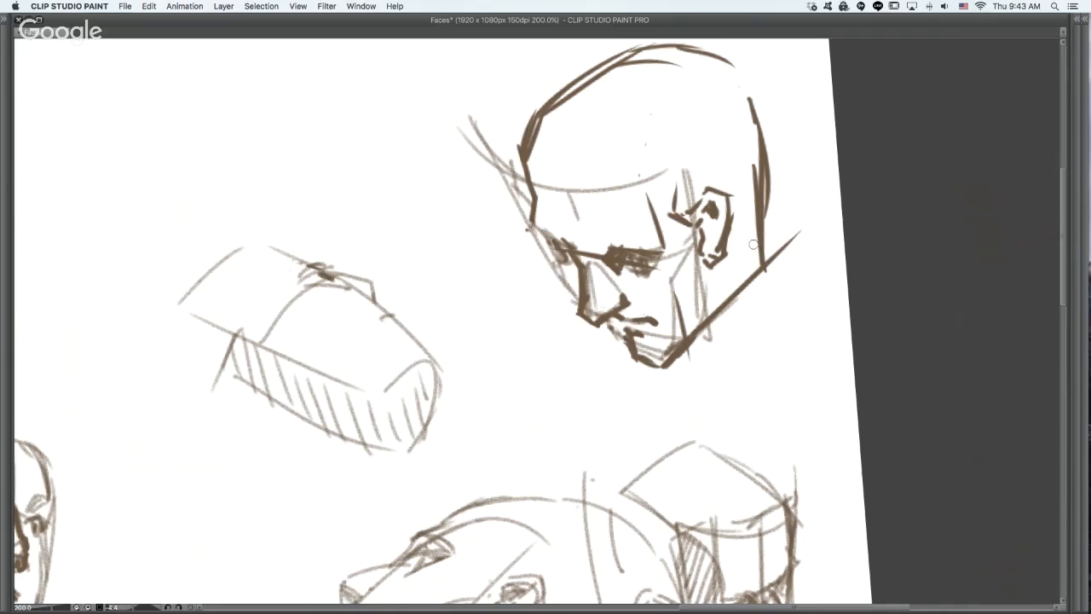
# - Review the developed heads and the earlier plane studies across the canvas, ending at the three-quarter face beside the armoured figure
pyautogui.keyDown('alt'); pyautogui.click(749, 332); pyautogui.keyUp('alt')
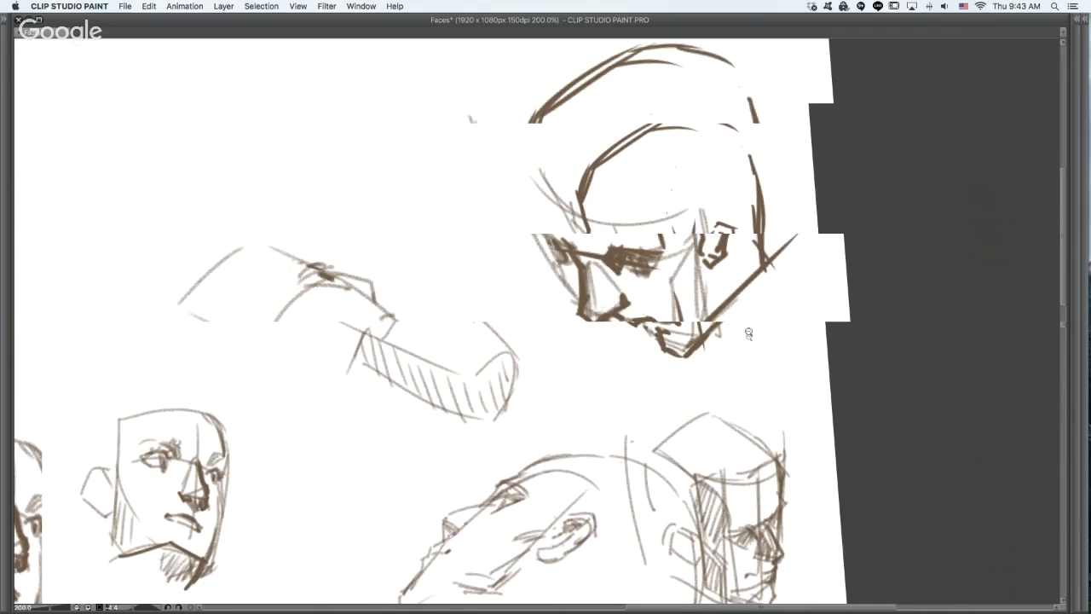
pyautogui.keyDown('super'); pyautogui.click(711, 424); pyautogui.keyUp('super')
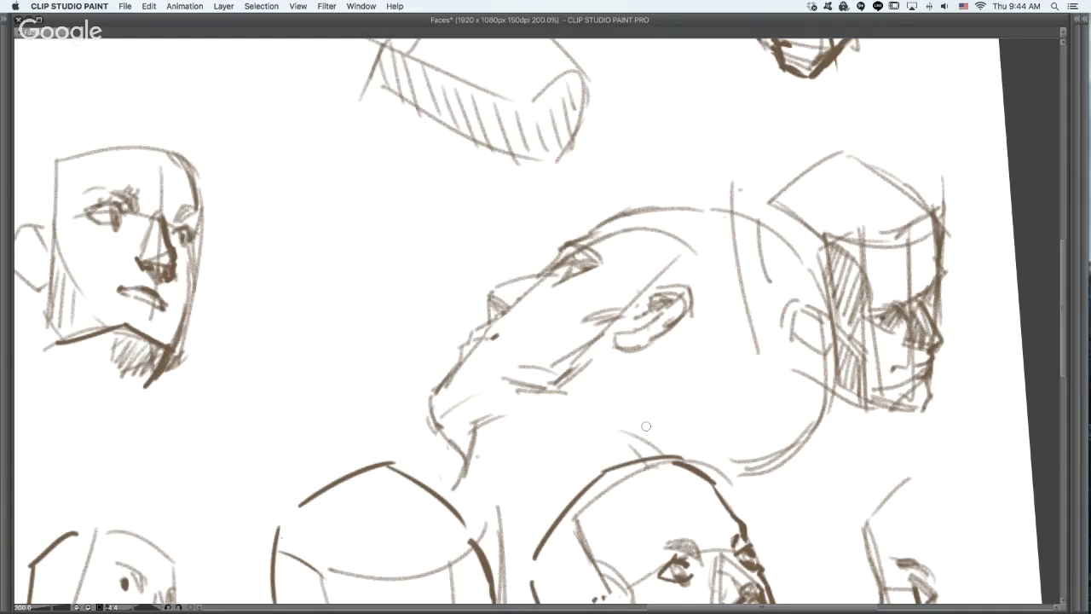
pyautogui.click(688, 408)
pyautogui.press('super+space')
pyautogui.keyDown('alt'); pyautogui.click(724, 397); pyautogui.keyUp('alt')
pyautogui.moveTo(668, 416); pyautogui.dragTo(672, 353)
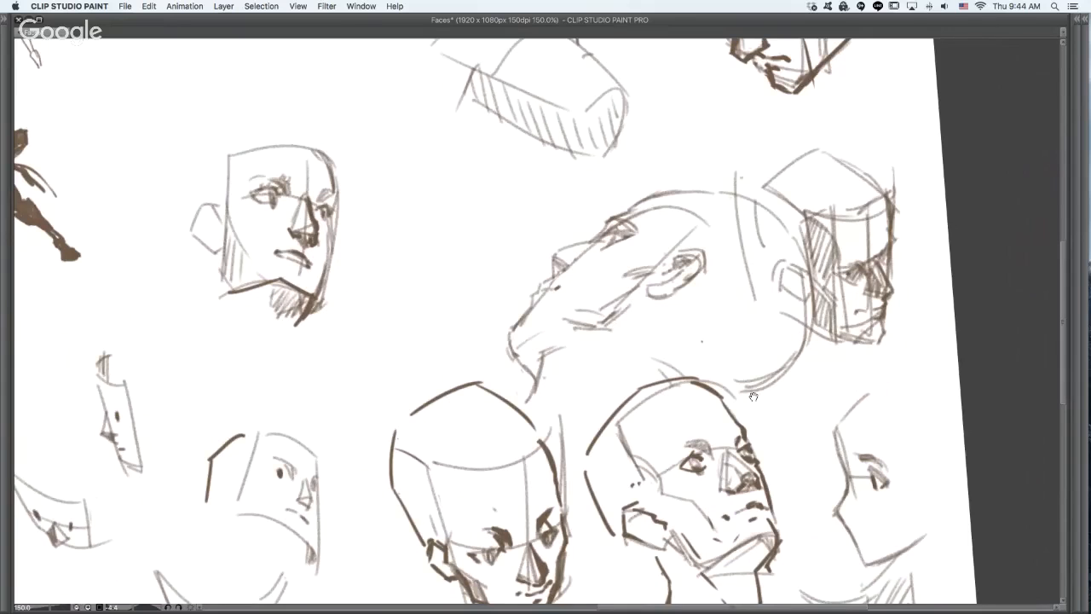
pyautogui.keyDown('alt'); pyautogui.click(564, 230); pyautogui.keyUp('alt')
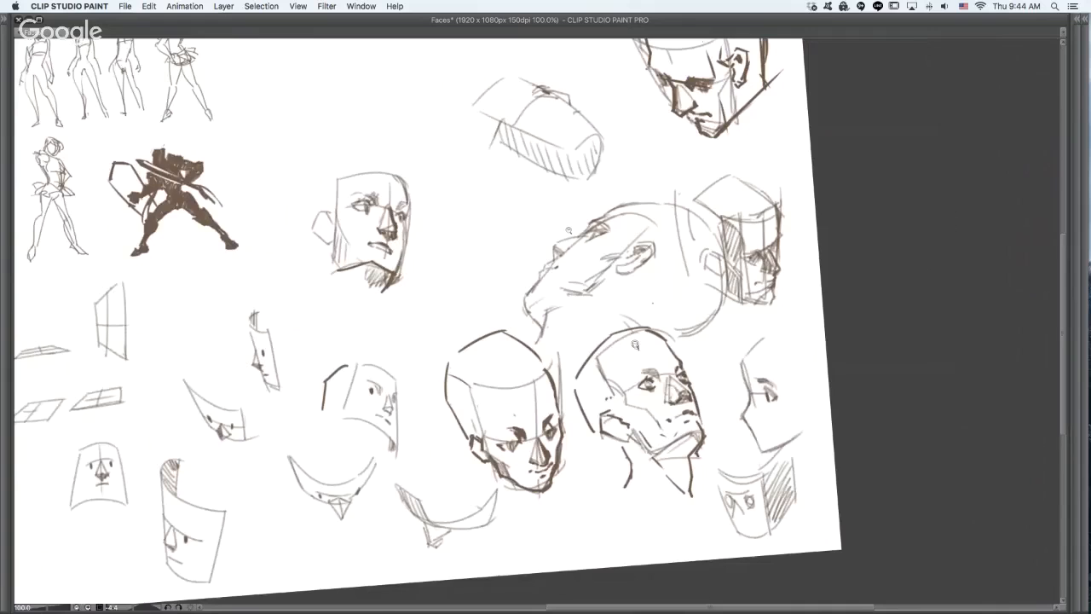
pyautogui.moveTo(744, 339)
pyautogui.mouseDown()
pyautogui.moveTo(867, 309)
pyautogui.moveTo(928, 254)
pyautogui.mouseUp()
pyautogui.moveTo(420, 401); pyautogui.dragTo(445, 415)
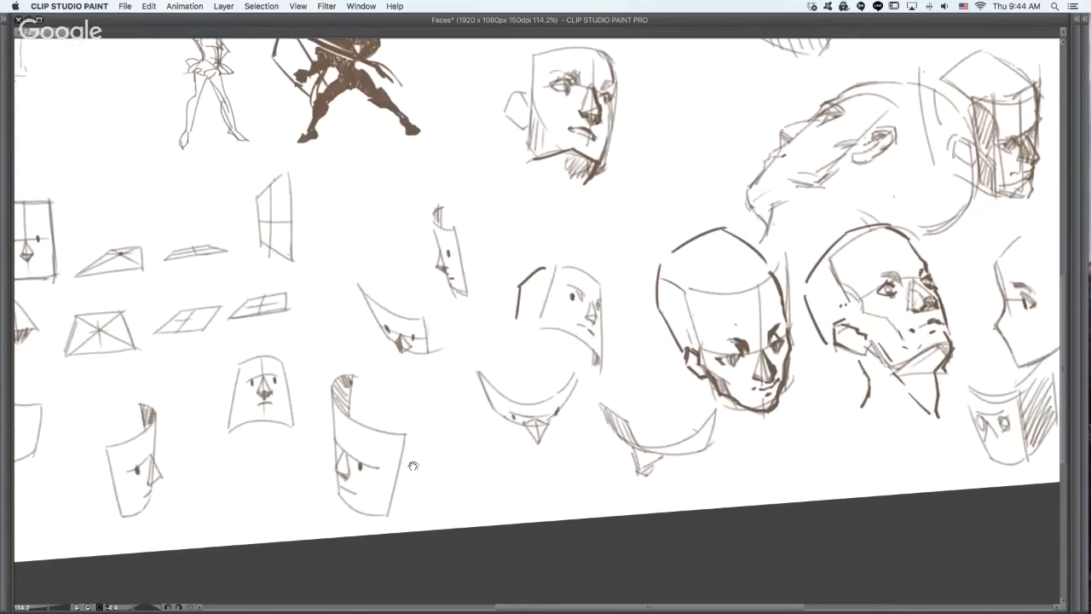
pyautogui.moveTo(413, 466); pyautogui.dragTo(455, 436)
pyautogui.moveTo(676, 416); pyautogui.dragTo(418, 548)
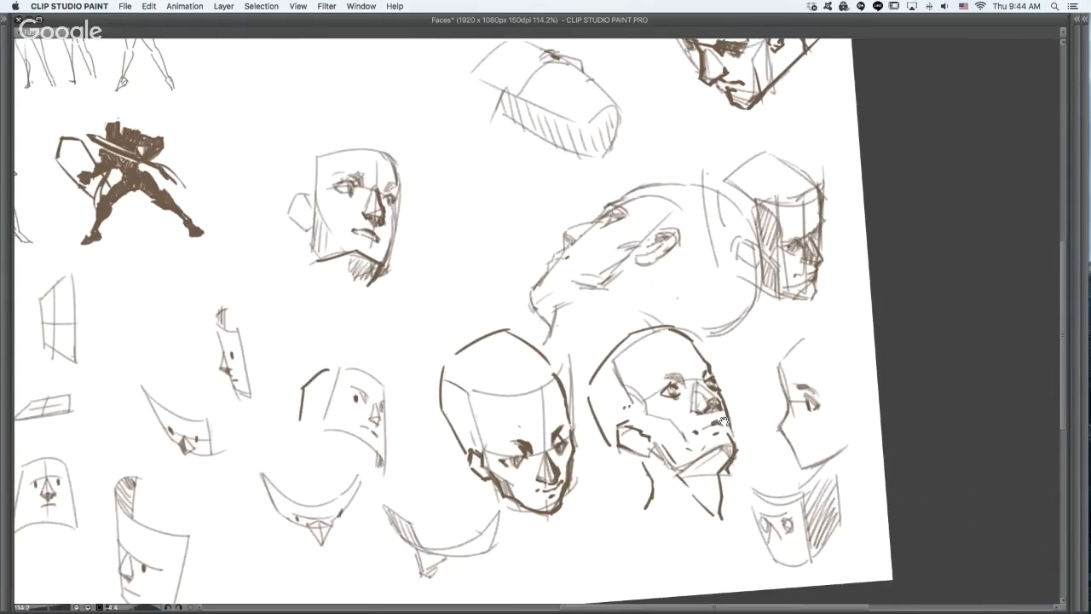
pyautogui.moveTo(723, 421); pyautogui.dragTo(716, 527)
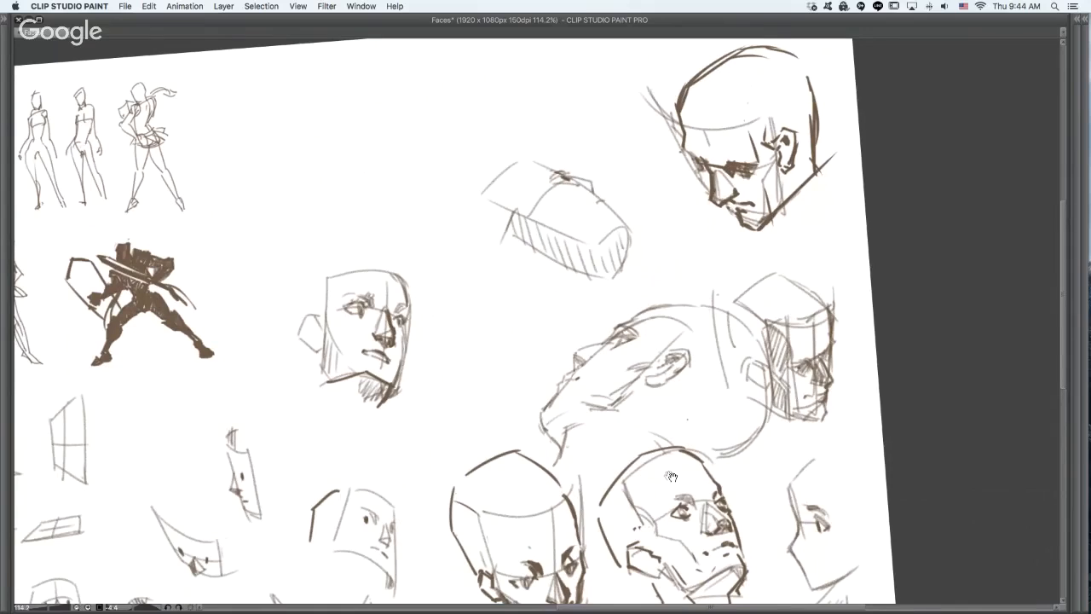
pyautogui.moveTo(606, 452); pyautogui.dragTo(796, 394)
pyautogui.press('super+plus')
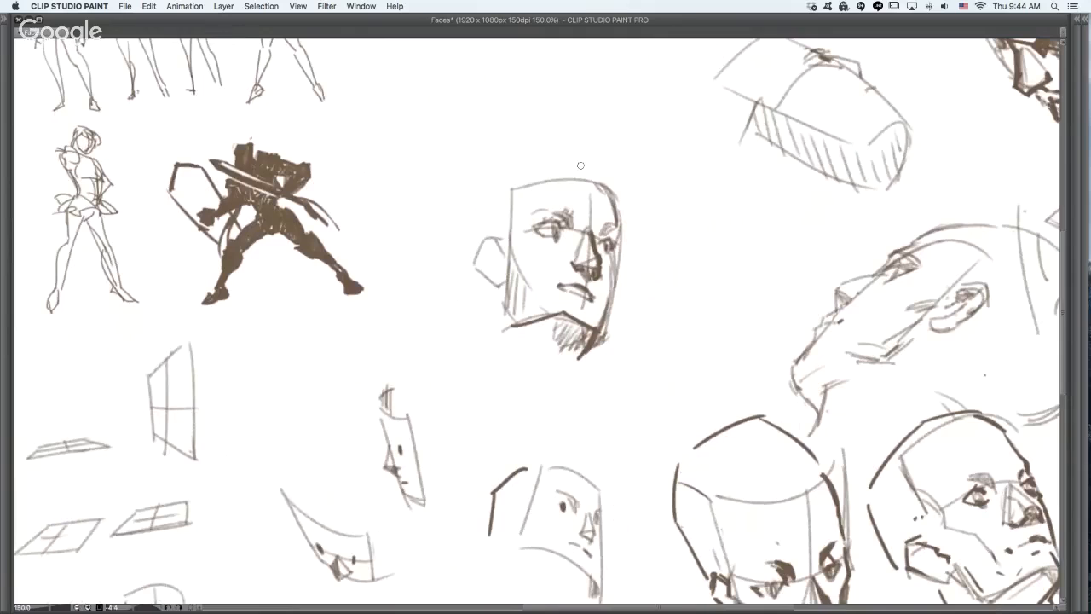
# - Add a dark arc to the three-quarter face's forehead and draw a dark ear on the hatched upturned profile, undoing trial strokes
pyautogui.moveTo(579, 165); pyautogui.dragTo(614, 192)
pyautogui.moveTo(787, 113); pyautogui.dragTo(607, 258)
pyautogui.moveTo(626, 202)
pyautogui.mouseDown()
pyautogui.moveTo(589, 240)
pyautogui.moveTo(638, 237)
pyautogui.moveTo(614, 258)
pyautogui.mouseUp()
pyautogui.press('super+z')
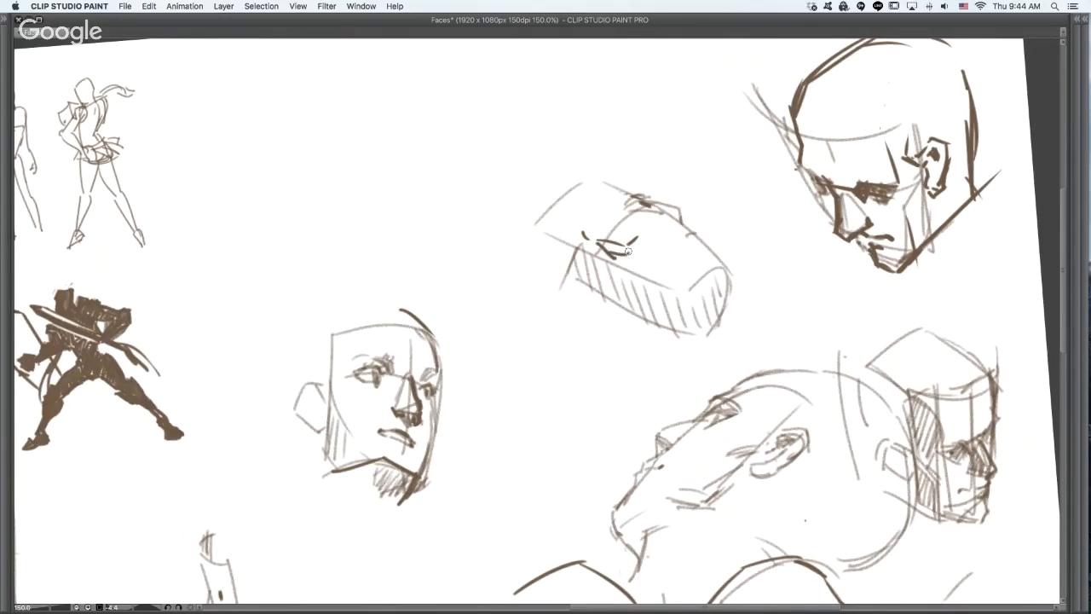
pyautogui.press('super+z')
pyautogui.press('super+z')
pyautogui.press('super+z')
pyautogui.press('super+z')
pyautogui.moveTo(596, 219)
pyautogui.mouseDown()
pyautogui.moveTo(592, 234)
pyautogui.moveTo(606, 219)
pyautogui.moveTo(655, 241)
pyautogui.moveTo(619, 240)
pyautogui.moveTo(639, 245)
pyautogui.mouseUp()
pyautogui.press('super+z')
# - Trace the hatched upturned profile's forehead, brow, nose and chin with a dark contour, undoing stray strokes
pyautogui.moveTo(634, 199)
pyautogui.mouseDown()
pyautogui.moveTo(651, 205)
pyautogui.moveTo(652, 194)
pyautogui.moveTo(687, 228)
pyautogui.mouseUp()
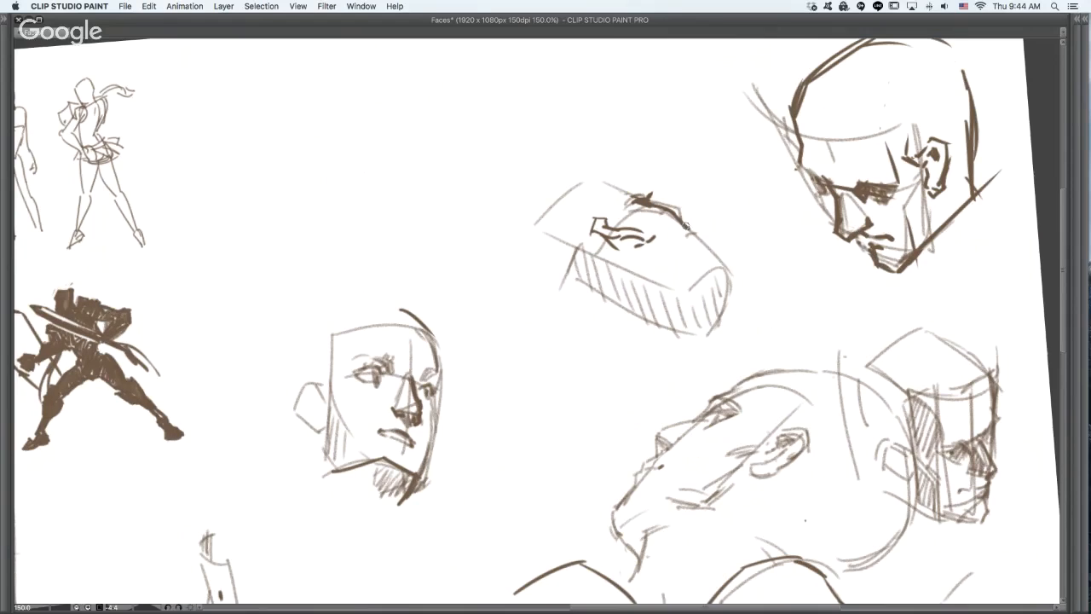
pyautogui.press('super+z')
pyautogui.moveTo(636, 204)
pyautogui.mouseDown()
pyautogui.moveTo(692, 213)
pyautogui.moveTo(656, 201)
pyautogui.moveTo(683, 215)
pyautogui.moveTo(660, 202)
pyautogui.moveTo(687, 207)
pyautogui.moveTo(688, 227)
pyautogui.moveTo(723, 260)
pyautogui.moveTo(725, 315)
pyautogui.mouseUp()
pyautogui.press('super+z')
pyautogui.press('super+z')
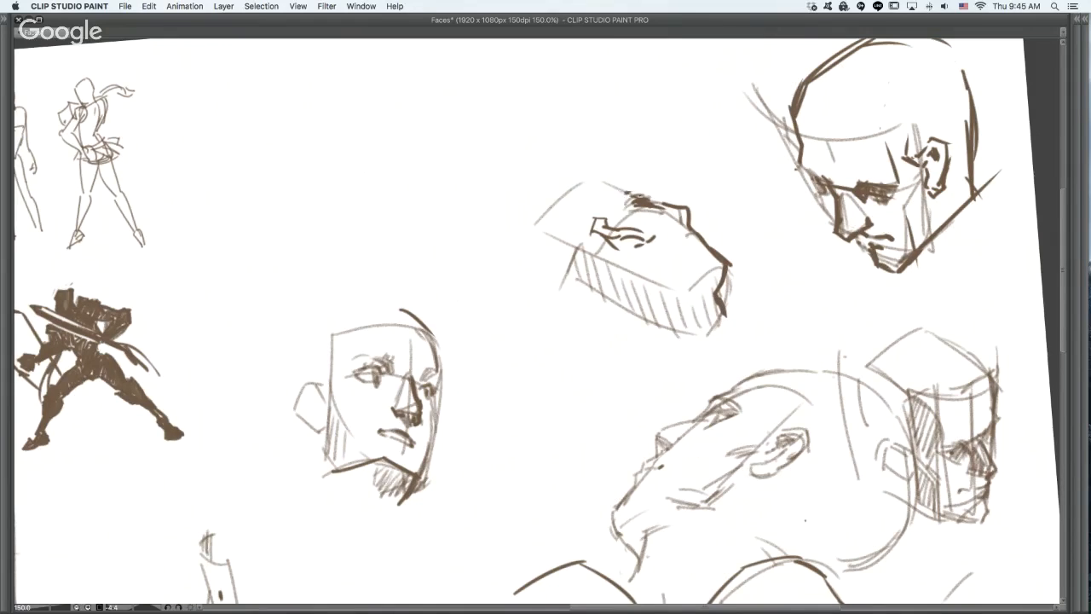
pyautogui.moveTo(640, 191)
pyautogui.mouseDown()
pyautogui.moveTo(622, 194)
pyautogui.moveTo(629, 186)
pyautogui.mouseUp()
# - Draw dark bangs and layered hair locks sweeping over the three-quarter face's forehead
pyautogui.moveTo(745, 292)
pyautogui.mouseDown()
pyautogui.moveTo(729, 404)
pyautogui.moveTo(805, 383)
pyautogui.mouseUp()
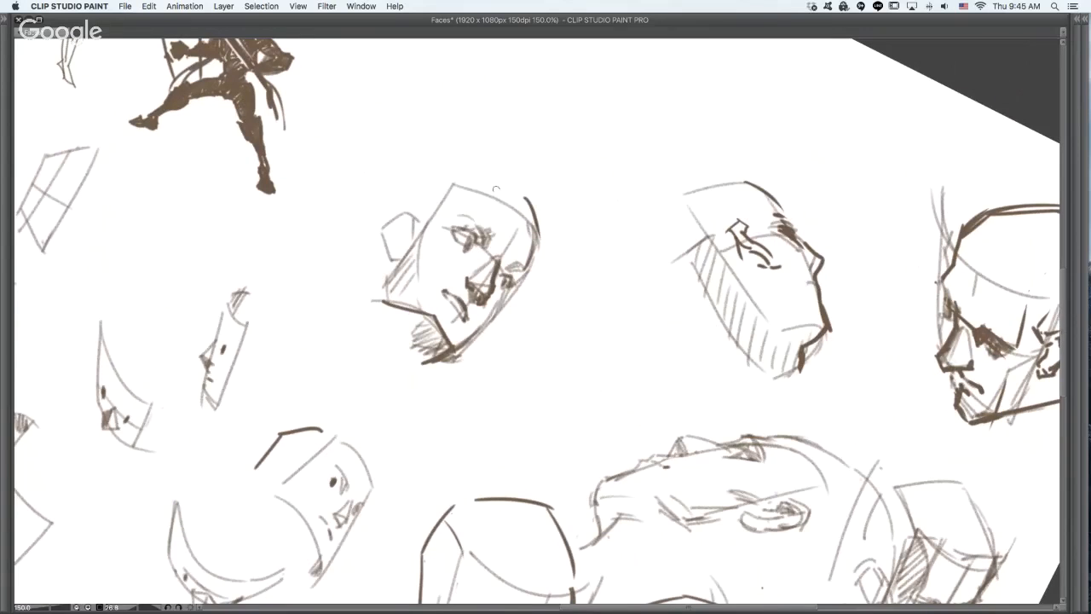
pyautogui.moveTo(499, 195); pyautogui.dragTo(483, 227)
pyautogui.moveTo(503, 204); pyautogui.dragTo(500, 239)
pyautogui.moveTo(525, 194); pyautogui.dragTo(530, 262)
pyautogui.moveTo(719, 159); pyautogui.dragTo(557, 79)
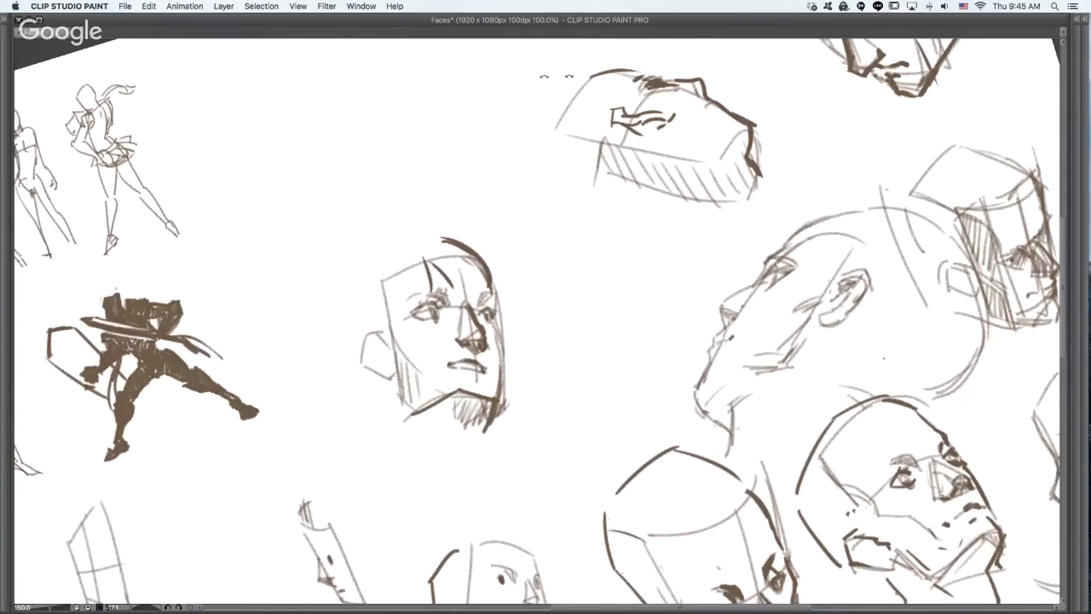
pyautogui.moveTo(455, 226); pyautogui.dragTo(506, 250)
pyautogui.moveTo(579, 496)
pyautogui.mouseDown()
pyautogui.moveTo(696, 405)
pyautogui.moveTo(612, 482)
pyautogui.moveTo(646, 352)
pyautogui.mouseUp()
pyautogui.moveTo(514, 132); pyautogui.dragTo(544, 177)
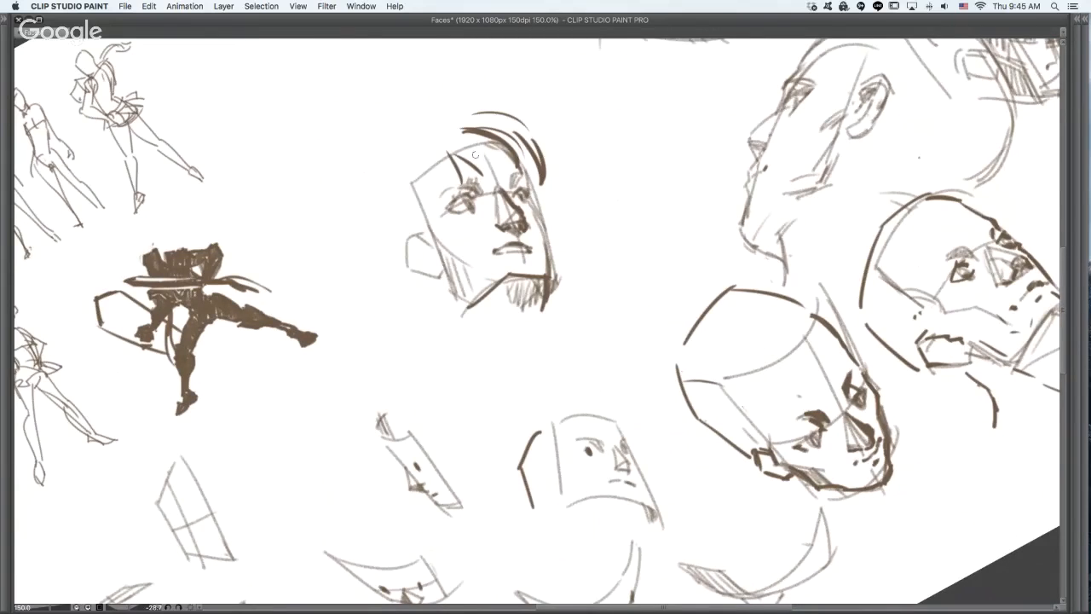
# - Draw hair strands down the near side of the three-quarter face and loose locks flying out beyond the far cheek
pyautogui.moveTo(439, 172)
pyautogui.mouseDown()
pyautogui.moveTo(430, 223)
pyautogui.moveTo(456, 275)
pyautogui.mouseUp()
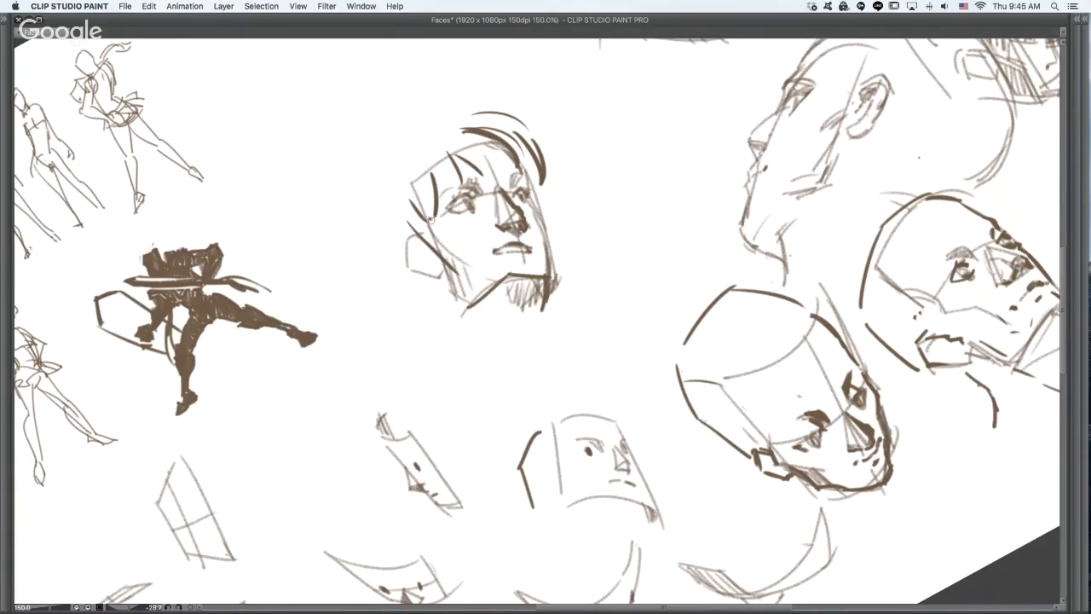
pyautogui.moveTo(431, 220); pyautogui.dragTo(461, 284)
pyautogui.moveTo(539, 195); pyautogui.dragTo(602, 238)
pyautogui.moveTo(542, 211)
pyautogui.mouseDown()
pyautogui.moveTo(590, 236)
pyautogui.moveTo(582, 238)
pyautogui.mouseUp()
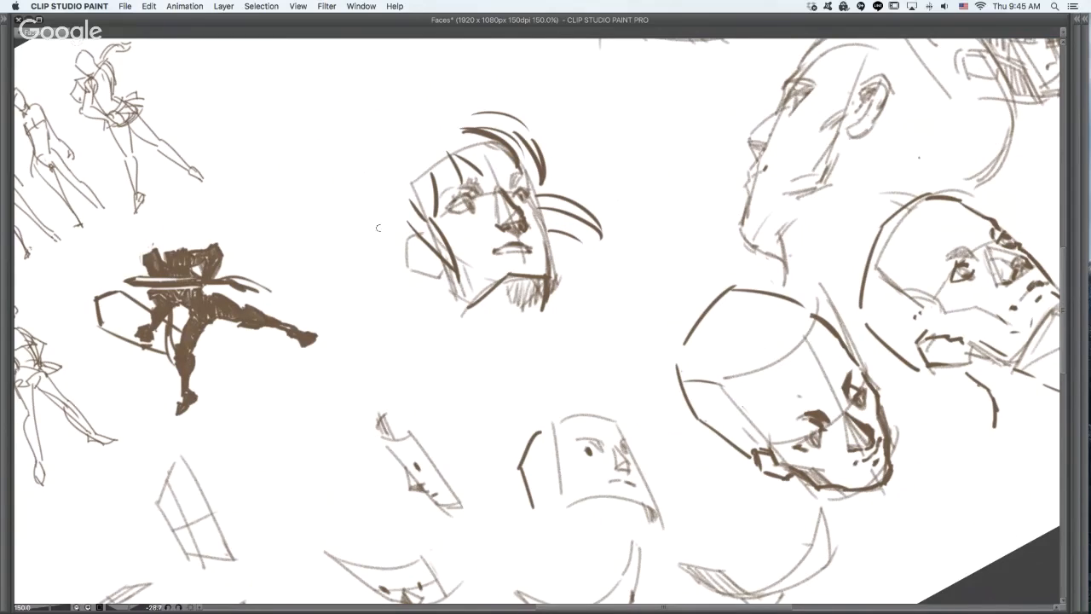
# - Outline the crown of the three-quarter face's hair with a raised arc, undoing the lower trial arc
pyautogui.moveTo(367, 219)
pyautogui.mouseDown()
pyautogui.moveTo(443, 117)
pyautogui.moveTo(486, 122)
pyautogui.mouseUp()
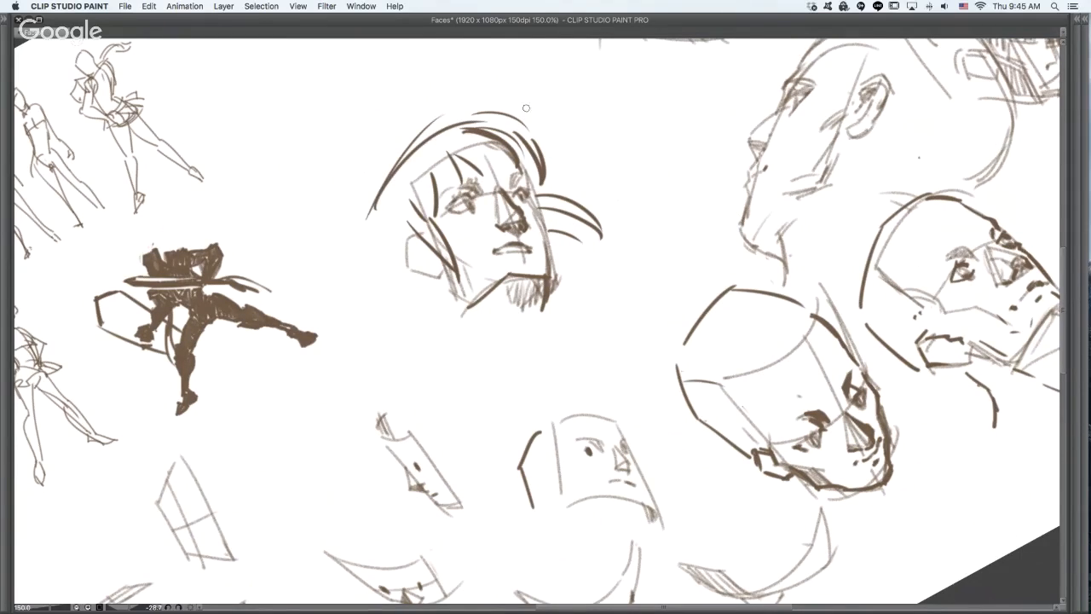
pyautogui.press('super+z')
pyautogui.press('super+z')
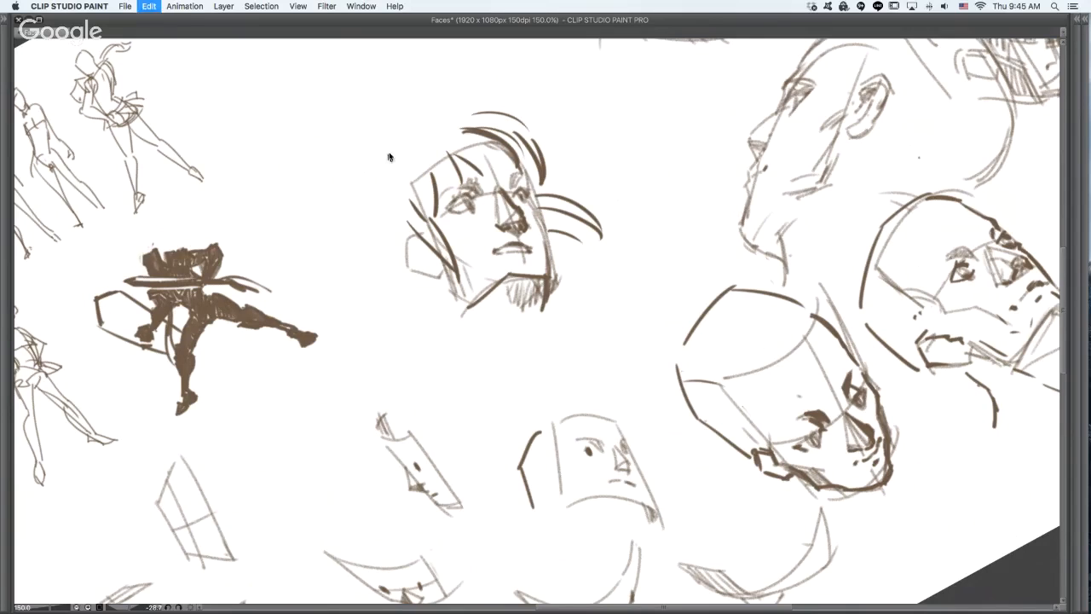
pyautogui.moveTo(376, 161); pyautogui.dragTo(449, 109)
pyautogui.moveTo(411, 141)
pyautogui.mouseDown()
pyautogui.moveTo(477, 111)
pyautogui.moveTo(435, 121)
pyautogui.mouseUp()
pyautogui.press('super+z')
# - Outline the back and lower edge of the three-quarter face's hair with long flowing strokes and a short far-side strand
pyautogui.moveTo(430, 283); pyautogui.dragTo(484, 269)
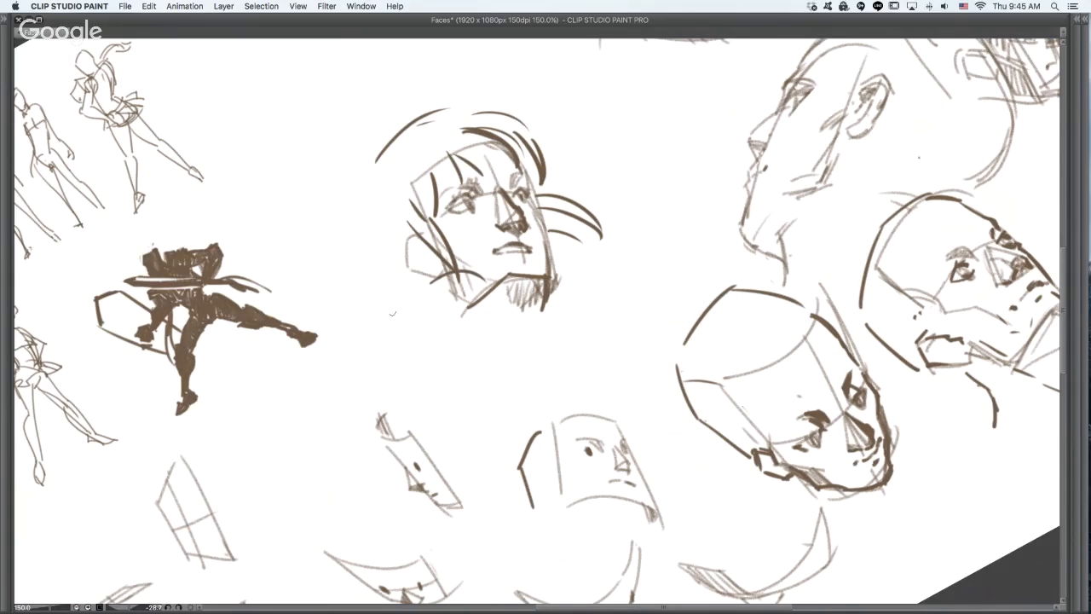
pyautogui.moveTo(348, 205)
pyautogui.mouseDown()
pyautogui.moveTo(340, 270)
pyautogui.moveTo(360, 304)
pyautogui.moveTo(418, 314)
pyautogui.mouseUp()
pyautogui.moveTo(370, 295); pyautogui.dragTo(466, 309)
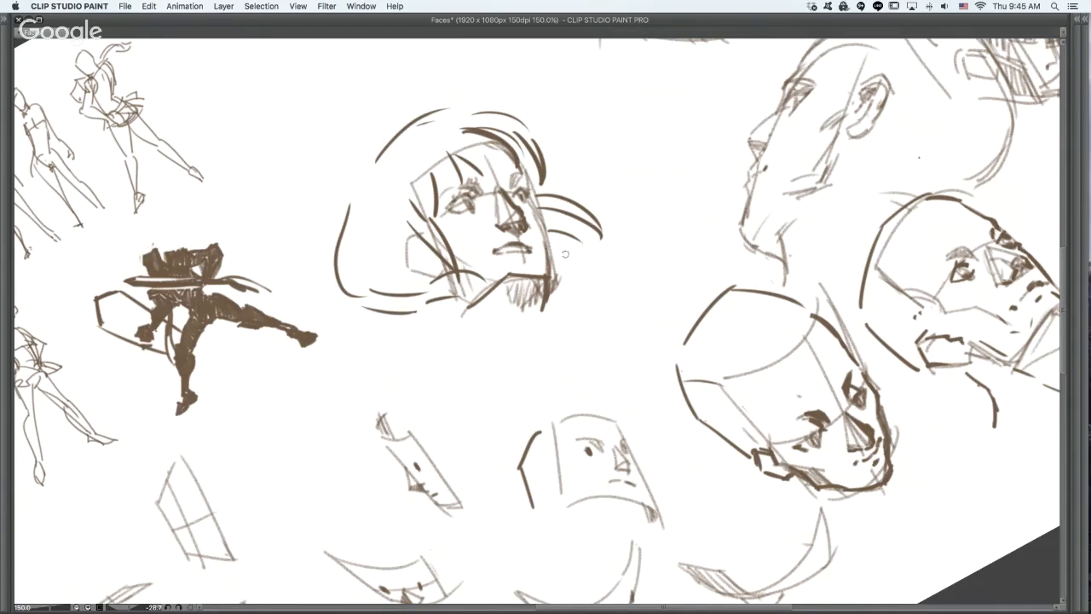
pyautogui.moveTo(562, 244); pyautogui.dragTo(582, 260)
# - Darken the three-quarter face's eyes and far brow and add more hair strands below the near ear and jaw
pyautogui.moveTo(457, 198); pyautogui.dragTo(474, 204)
pyautogui.moveTo(449, 207)
pyautogui.mouseDown()
pyautogui.moveTo(462, 196)
pyautogui.moveTo(526, 196)
pyautogui.moveTo(518, 175)
pyautogui.mouseUp()
pyautogui.moveTo(381, 267)
pyautogui.mouseDown()
pyautogui.moveTo(439, 274)
pyautogui.moveTo(498, 341)
pyautogui.mouseUp()
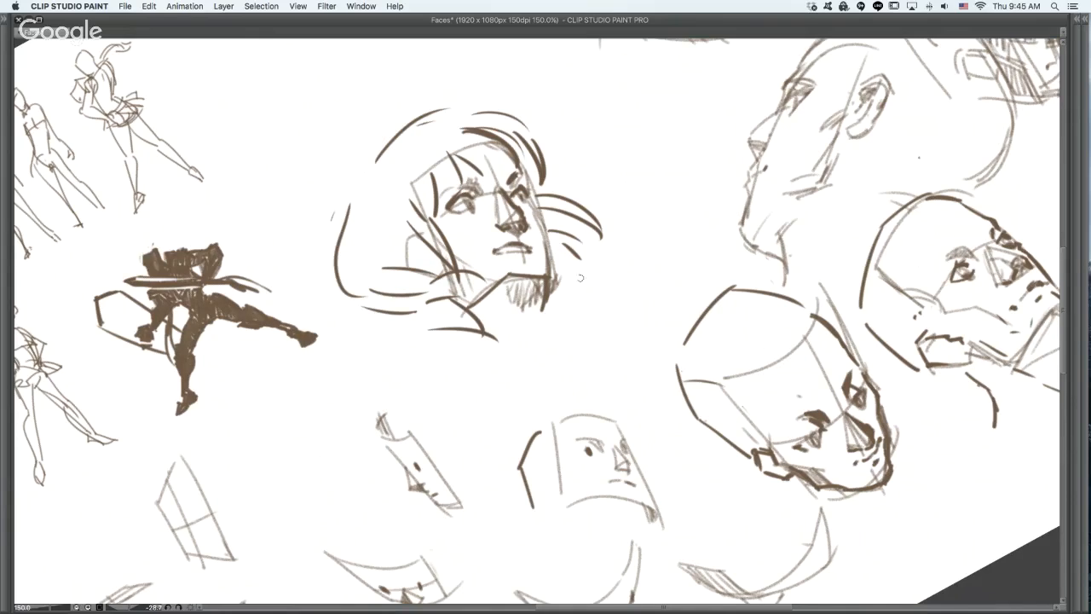
pyautogui.moveTo(457, 297)
pyautogui.mouseDown()
pyautogui.moveTo(510, 283)
pyautogui.moveTo(482, 296)
pyautogui.mouseUp()
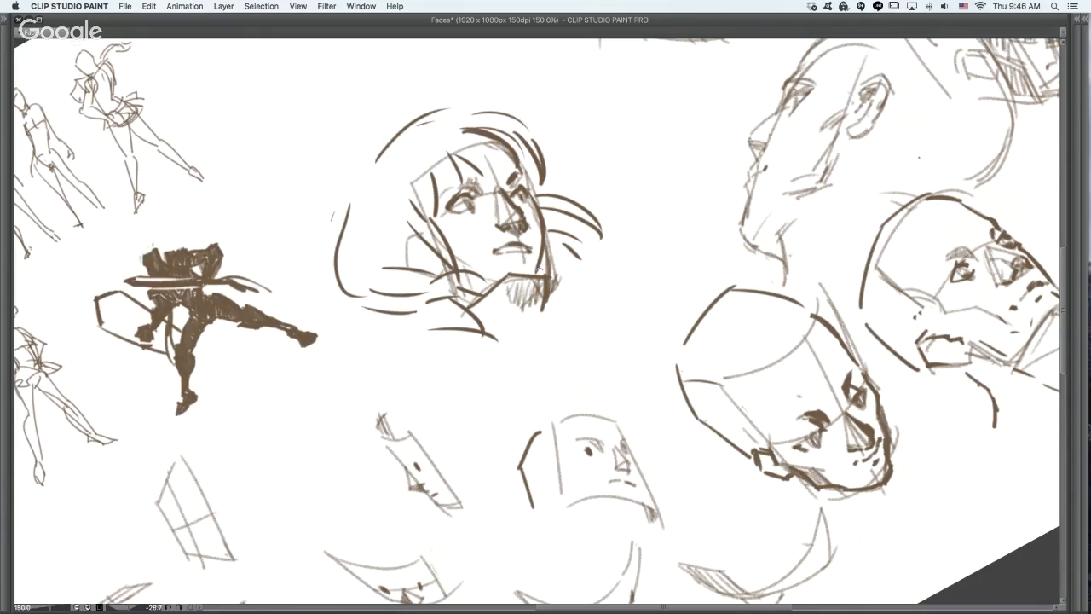
# - Strengthen the three-quarter face's far cheek and chin edge with a dark line, undoing trial strokes, and accent the near eye
pyautogui.moveTo(538, 274)
pyautogui.mouseDown()
pyautogui.moveTo(520, 302)
pyautogui.moveTo(530, 314)
pyautogui.mouseUp()
pyautogui.press('super+z')
pyautogui.press('super+z')
pyautogui.moveTo(542, 236); pyautogui.dragTo(544, 269)
pyautogui.press('super+z')
pyautogui.press('super+z')
pyautogui.moveTo(543, 225)
pyautogui.mouseDown()
pyautogui.moveTo(545, 273)
pyautogui.moveTo(530, 299)
pyautogui.moveTo(541, 315)
pyautogui.mouseUp()
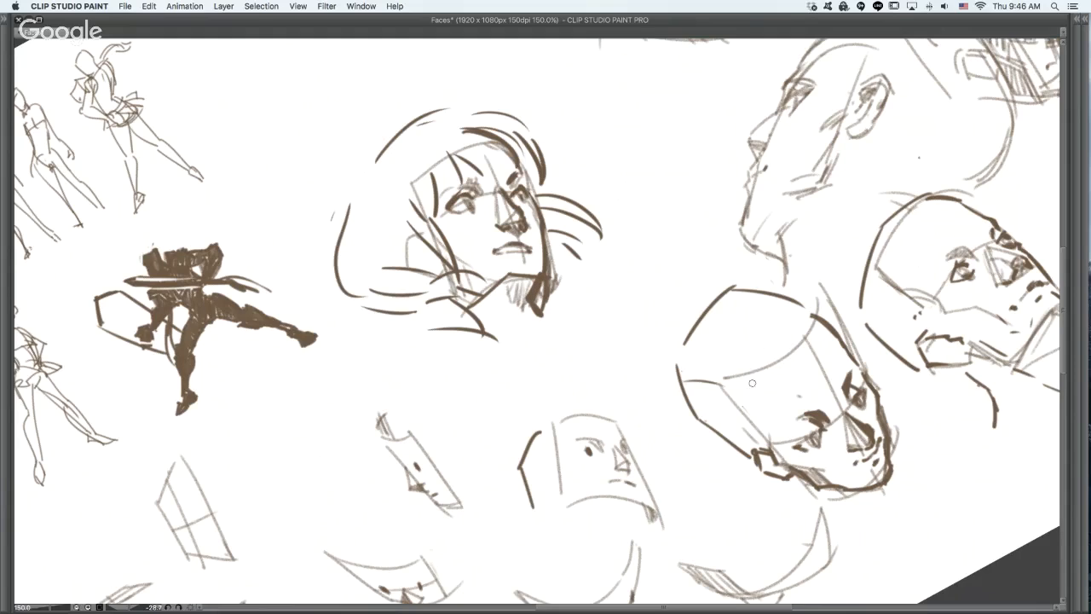
pyautogui.moveTo(449, 207); pyautogui.dragTo(462, 211)
# - Sketch dark hair strands above the forehead, behind the ear and beneath the jaw of the hatched upturned profile
pyautogui.moveTo(659, 360)
pyautogui.mouseDown()
pyautogui.moveTo(615, 292)
pyautogui.moveTo(572, 182)
pyautogui.mouseUp()
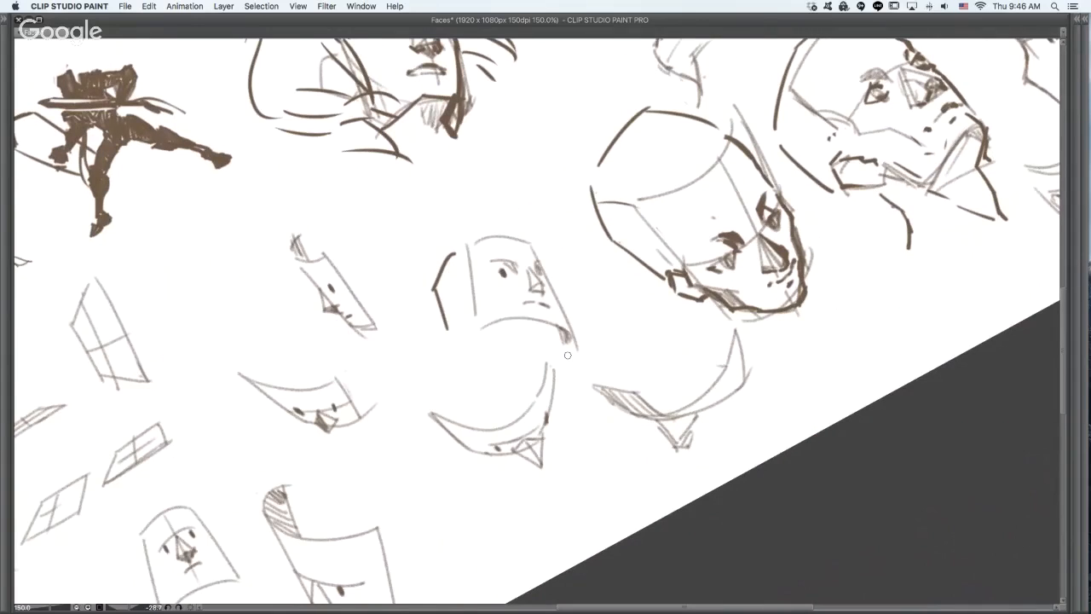
pyautogui.moveTo(640, 186)
pyautogui.mouseDown()
pyautogui.moveTo(743, 418)
pyautogui.moveTo(973, 57)
pyautogui.mouseUp()
pyautogui.moveTo(974, 57); pyautogui.dragTo(764, 382)
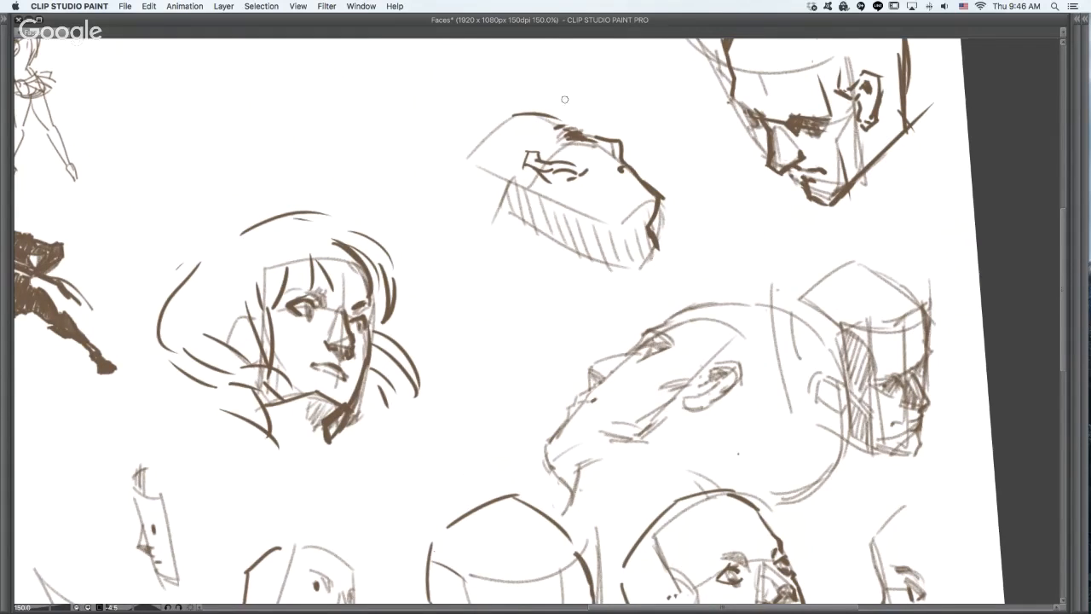
pyautogui.moveTo(530, 90)
pyautogui.mouseDown()
pyautogui.moveTo(621, 111)
pyautogui.moveTo(595, 130)
pyautogui.mouseUp()
pyautogui.moveTo(453, 216); pyautogui.dragTo(492, 221)
pyautogui.moveTo(465, 207); pyautogui.dragTo(489, 209)
pyautogui.moveTo(493, 258)
pyautogui.mouseDown()
pyautogui.moveTo(544, 255)
pyautogui.moveTo(582, 279)
pyautogui.moveTo(606, 248)
pyautogui.mouseUp()
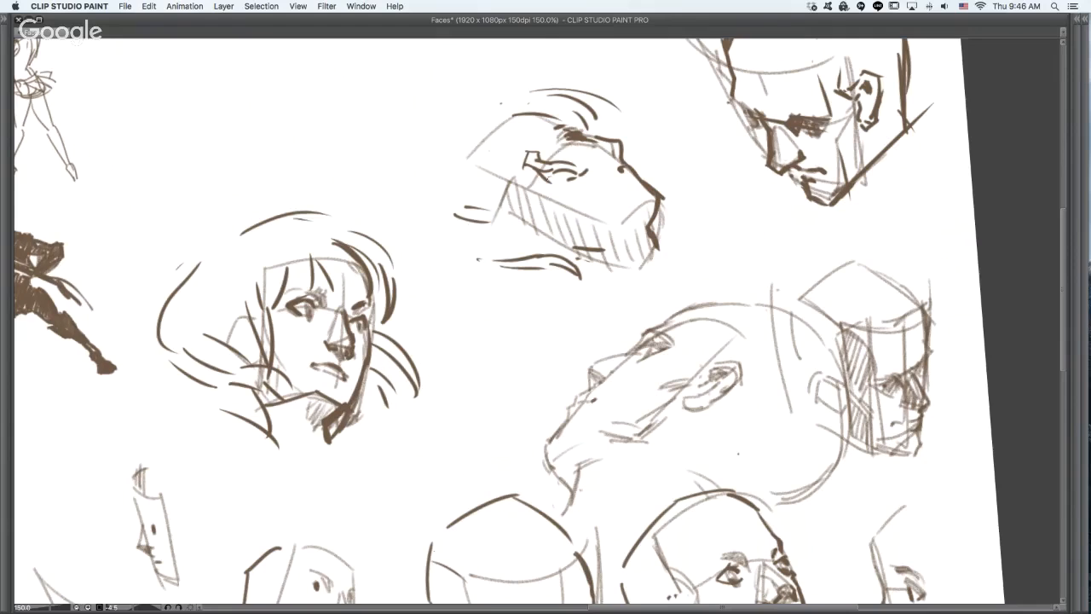
# - Add two short dark strokes below the hatched profile's ear, undoing the first trial marks
pyautogui.moveTo(551, 184); pyautogui.dragTo(590, 188)
pyautogui.hotkey('ctrl', 'z')
pyautogui.hotkey('ctrl', 'z')
pyautogui.moveTo(553, 195); pyautogui.dragTo(575, 195)
pyautogui.moveTo(560, 201); pyautogui.dragTo(577, 202)
# - Outline the hatched profile's hair from pointed ends at the nape, around the back and up over the crown
pyautogui.moveTo(580, 256)
pyautogui.mouseDown()
pyautogui.moveTo(577, 293)
pyautogui.moveTo(590, 316)
pyautogui.mouseUp()
pyautogui.moveTo(510, 309)
pyautogui.mouseDown()
pyautogui.moveTo(578, 293)
pyautogui.moveTo(601, 317)
pyautogui.moveTo(590, 325)
pyautogui.mouseUp()
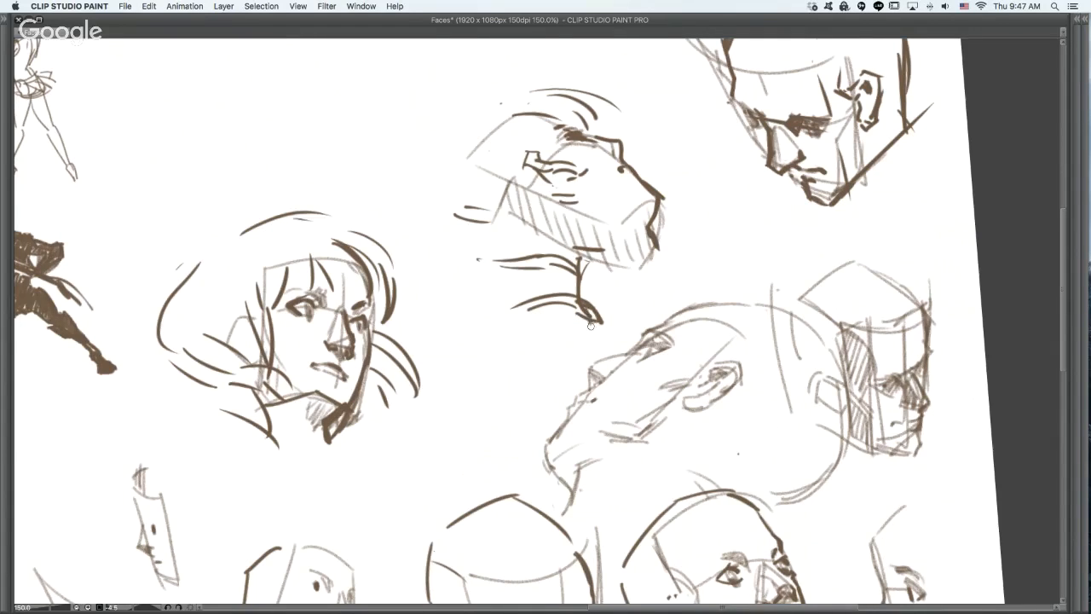
pyautogui.moveTo(456, 296); pyautogui.dragTo(507, 308)
pyautogui.moveTo(437, 275); pyautogui.dragTo(496, 296)
pyautogui.click(406, 260)
pyautogui.moveTo(416, 182); pyautogui.dragTo(446, 276)
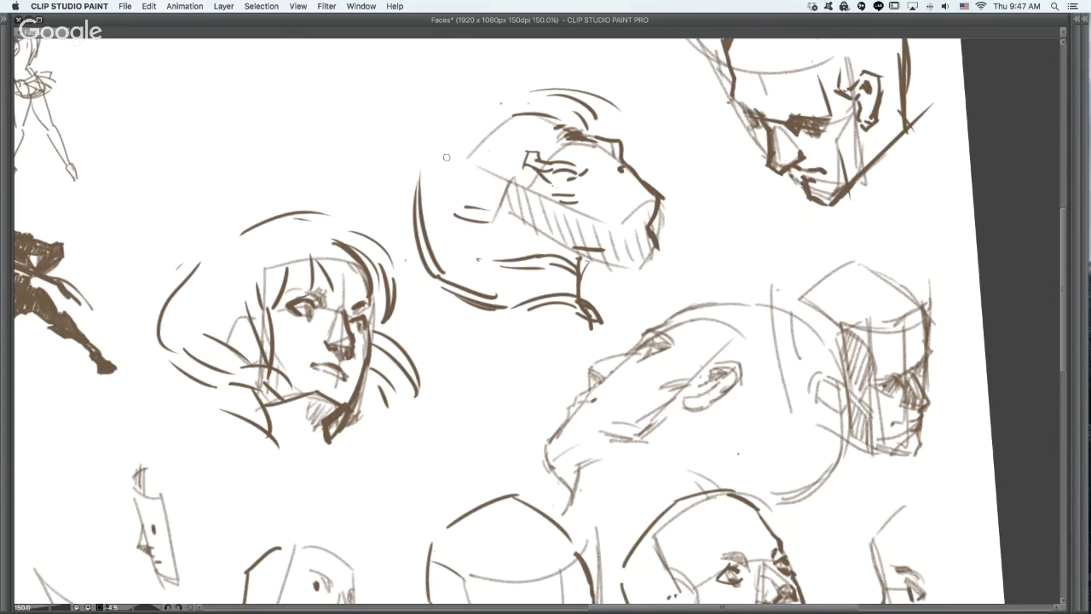
pyautogui.moveTo(429, 175); pyautogui.dragTo(515, 92)
pyautogui.moveTo(436, 192); pyautogui.dragTo(537, 90)
pyautogui.moveTo(431, 165)
pyautogui.mouseDown()
pyautogui.moveTo(480, 92)
pyautogui.moveTo(504, 82)
pyautogui.mouseUp()
# - Undo the inner nape strands and draw locks falling across the hatched profile's forehead, with an upturned tip at the crown
pyautogui.moveTo(740, 136)
pyautogui.mouseDown()
pyautogui.moveTo(719, 295)
pyautogui.moveTo(571, 252)
pyautogui.mouseUp()
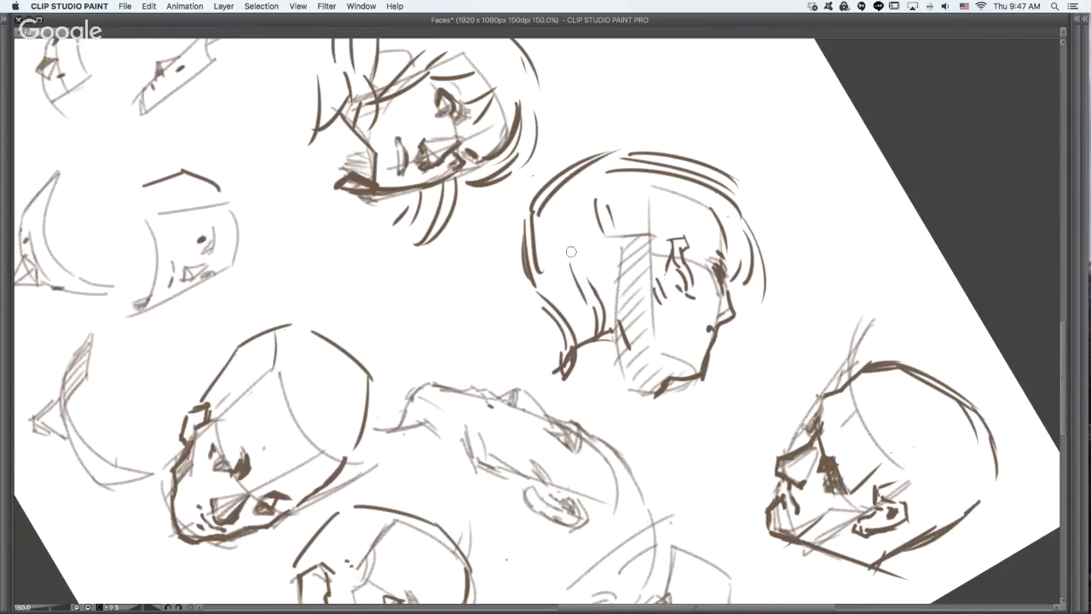
pyautogui.hotkey('ctrl', 'z')
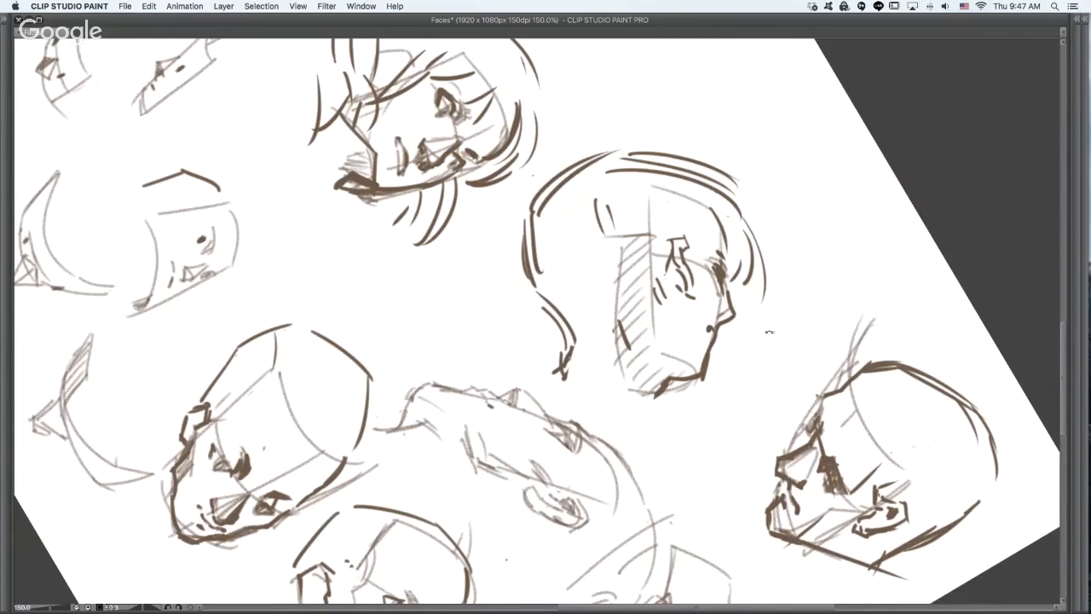
pyautogui.moveTo(773, 271); pyautogui.dragTo(677, 240)
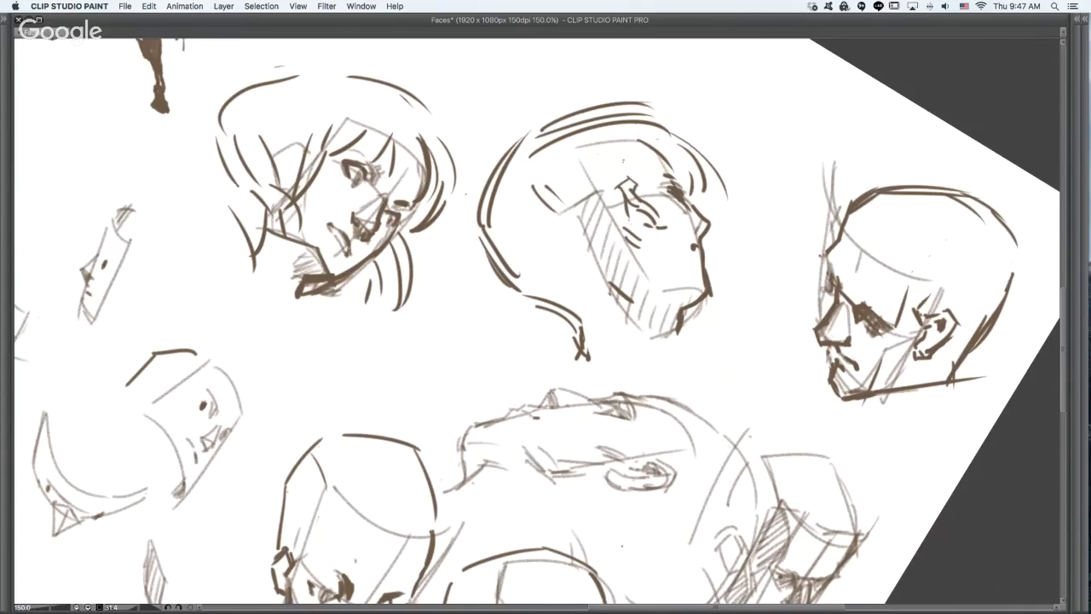
pyautogui.moveTo(638, 190)
pyautogui.mouseDown()
pyautogui.moveTo(644, 161)
pyautogui.moveTo(659, 158)
pyautogui.moveTo(701, 180)
pyautogui.mouseUp()
pyautogui.hotkey('ctrl', 'z')
pyautogui.moveTo(659, 162); pyautogui.dragTo(695, 189)
pyautogui.moveTo(705, 190); pyautogui.dragTo(697, 201)
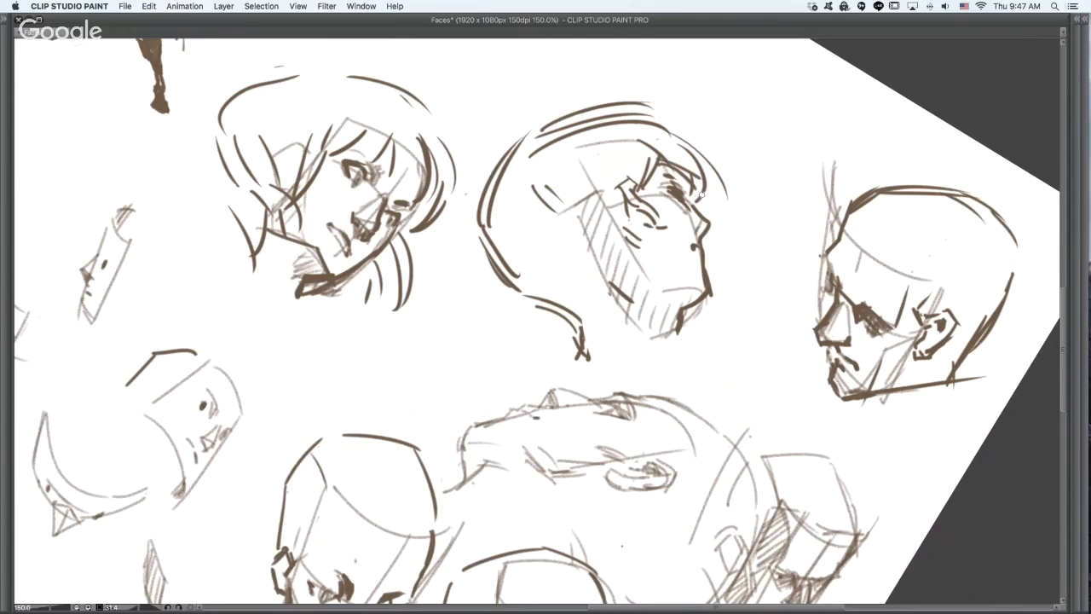
pyautogui.moveTo(651, 109)
pyautogui.mouseDown()
pyautogui.moveTo(688, 100)
pyautogui.moveTo(670, 125)
pyautogui.mouseUp()
# - Select the hatched profile's ear and shift it slightly toward the back of the head
pyautogui.moveTo(612, 169)
pyautogui.mouseDown()
pyautogui.moveTo(614, 203)
pyautogui.moveTo(617, 169)
pyautogui.moveTo(671, 134)
pyautogui.mouseUp()
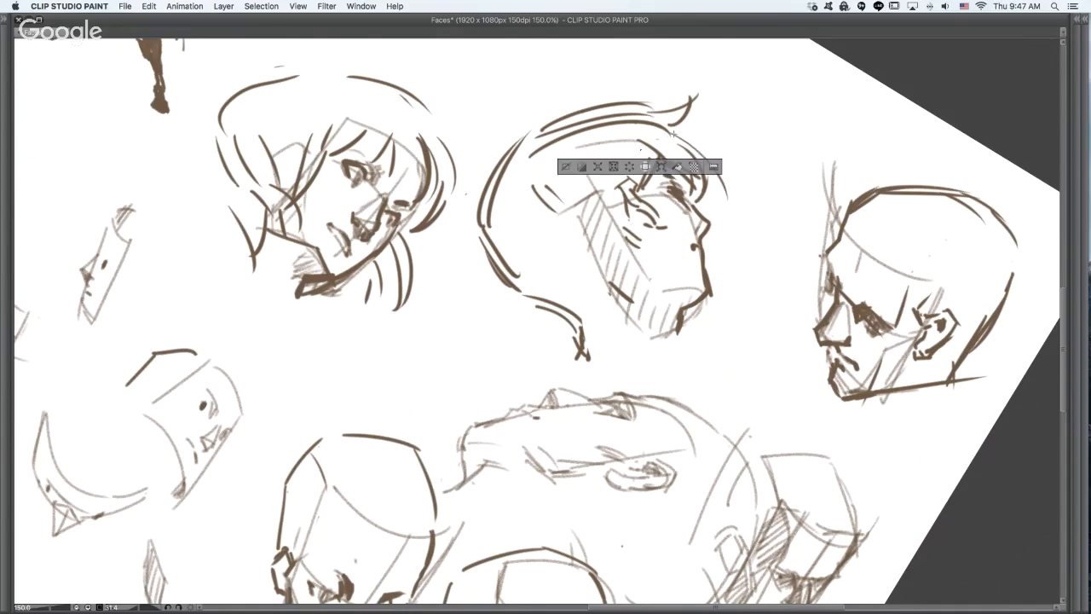
pyautogui.press('super+d')
pyautogui.moveTo(615, 168)
pyautogui.mouseDown()
pyautogui.moveTo(617, 207)
pyautogui.moveTo(635, 223)
pyautogui.moveTo(679, 222)
pyautogui.moveTo(640, 177)
pyautogui.moveTo(623, 198)
pyautogui.mouseUp()
pyautogui.press('super+d')
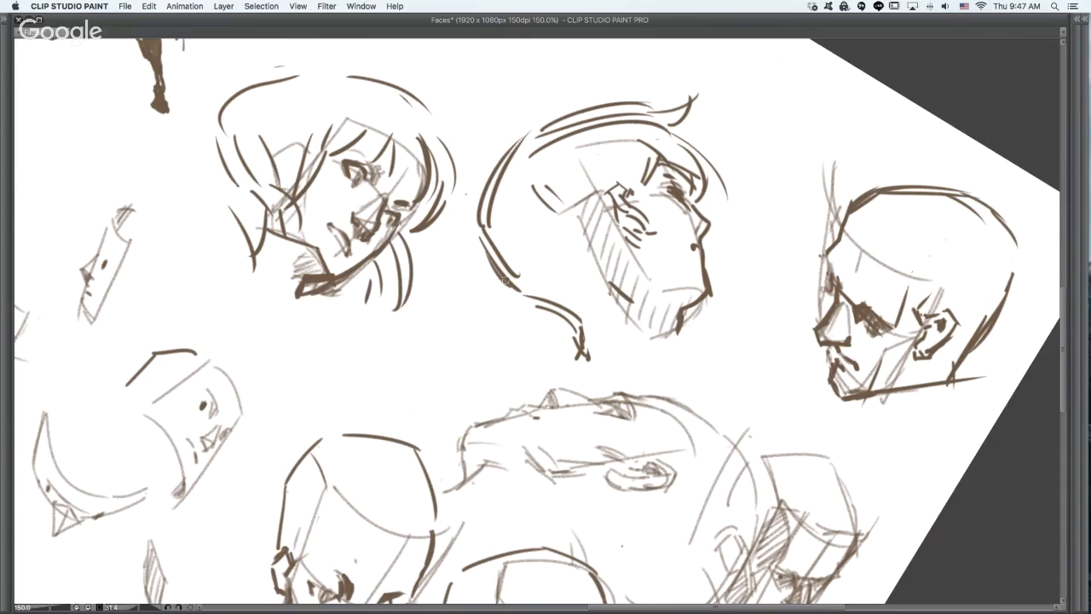
# - Draw short hair strands at the hatched profile's nape and a dark line for the front of the neck
pyautogui.moveTo(527, 282); pyautogui.dragTo(566, 288)
pyautogui.moveTo(543, 271); pyautogui.dragTo(571, 285)
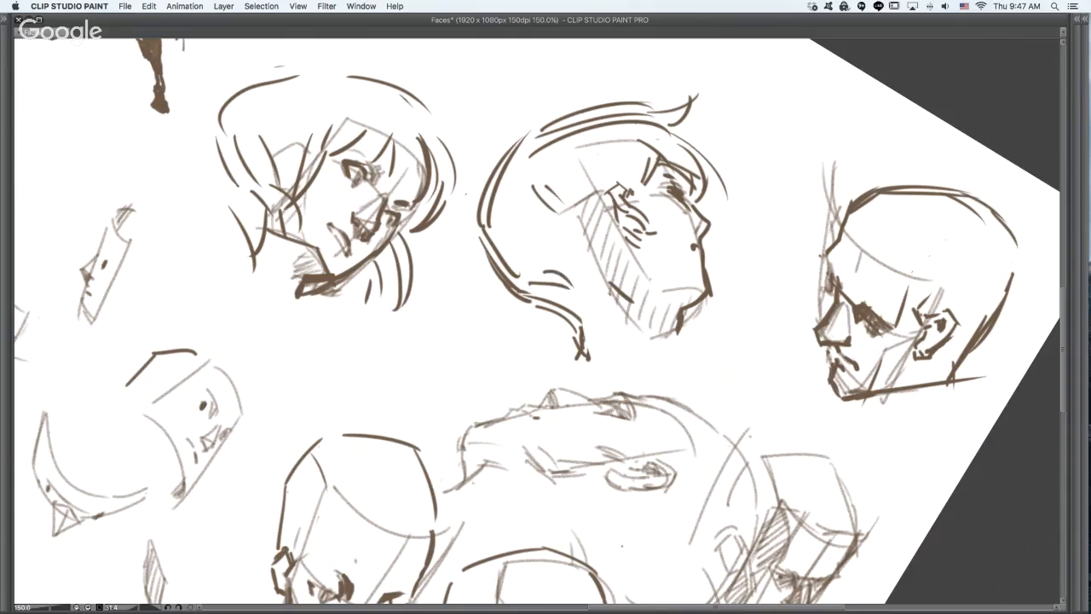
pyautogui.moveTo(587, 356); pyautogui.dragTo(598, 329)
pyautogui.moveTo(598, 327); pyautogui.dragTo(629, 339)
pyautogui.moveTo(606, 320)
pyautogui.mouseDown()
pyautogui.moveTo(675, 332)
pyautogui.moveTo(680, 306)
pyautogui.moveTo(675, 351)
pyautogui.moveTo(687, 364)
pyautogui.moveTo(702, 352)
pyautogui.moveTo(692, 253)
pyautogui.mouseUp()
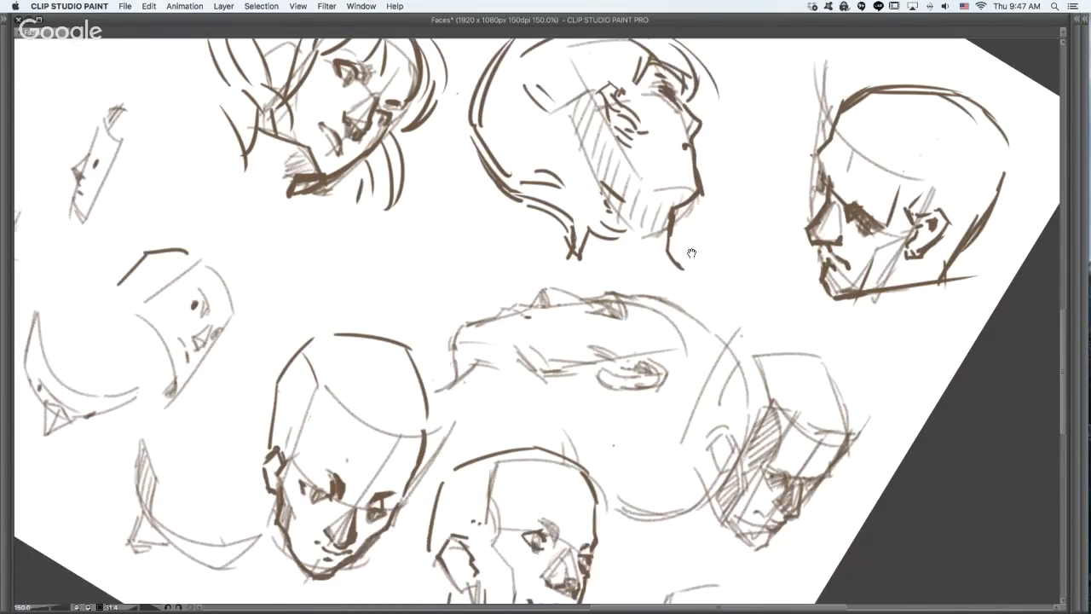
# - Add a dark arc above the ear of the upward-looking bald head
pyautogui.scroll(-3, 691, 253)
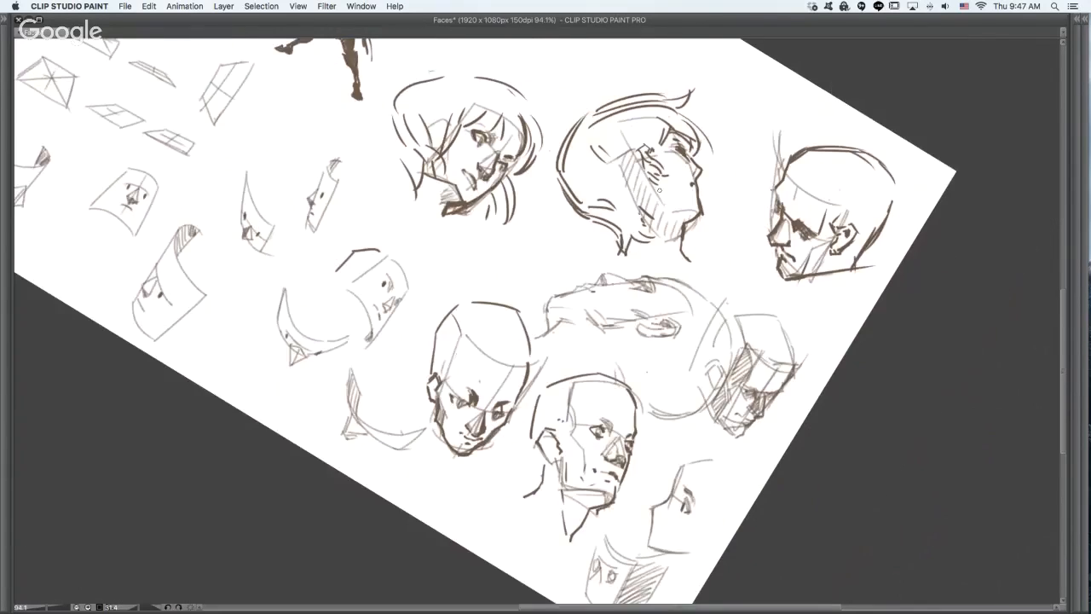
pyautogui.press('super+z')
pyautogui.moveTo(658, 190)
pyautogui.mouseDown()
pyautogui.moveTo(696, 216)
pyautogui.moveTo(671, 117)
pyautogui.mouseUp()
pyautogui.moveTo(634, 509); pyautogui.dragTo(731, 319)
pyautogui.click(680, 354)
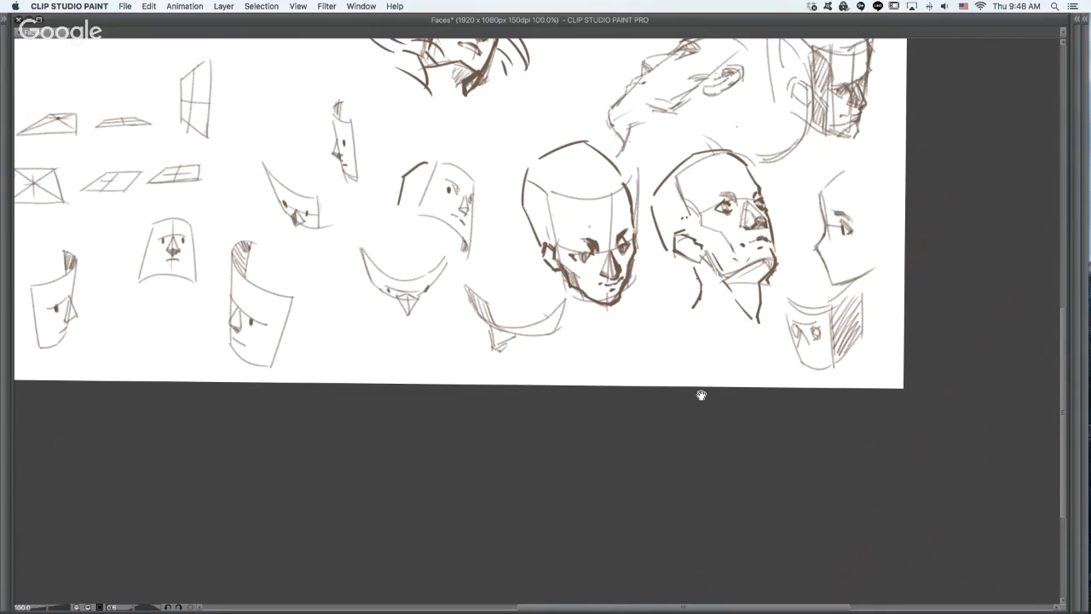
pyautogui.click(768, 221)
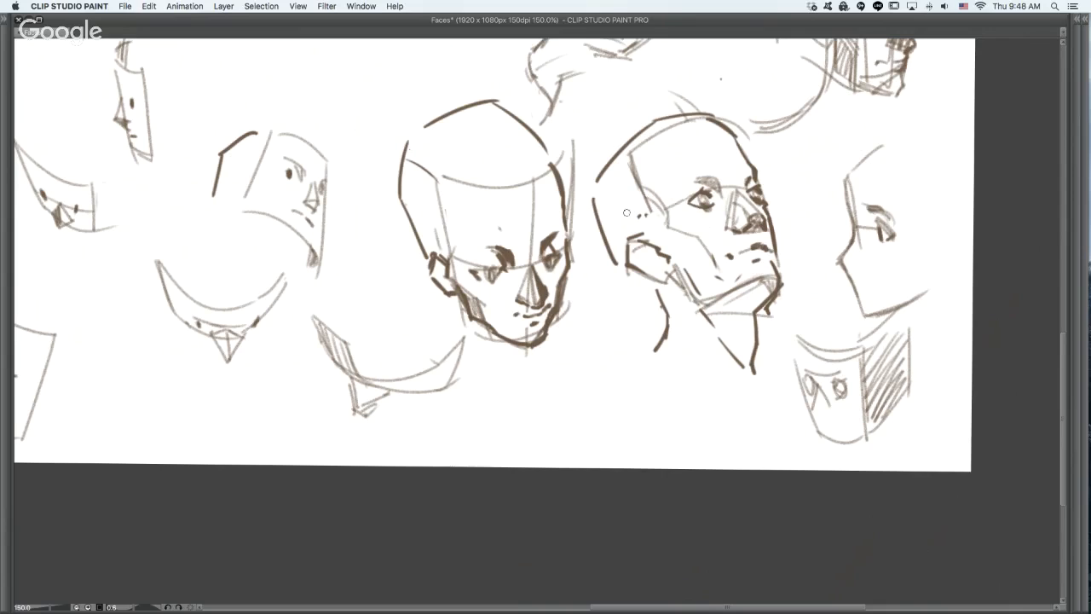
pyautogui.moveTo(612, 181); pyautogui.dragTo(646, 183)
# - Give the downturned head short hair with a squared dark hairline and hatched sides at both temples, undoing a trial stroke
pyautogui.moveTo(500, 191)
pyautogui.mouseDown()
pyautogui.moveTo(545, 188)
pyautogui.moveTo(551, 175)
pyautogui.moveTo(461, 191)
pyautogui.moveTo(451, 236)
pyautogui.mouseUp()
pyautogui.moveTo(459, 196); pyautogui.dragTo(458, 238)
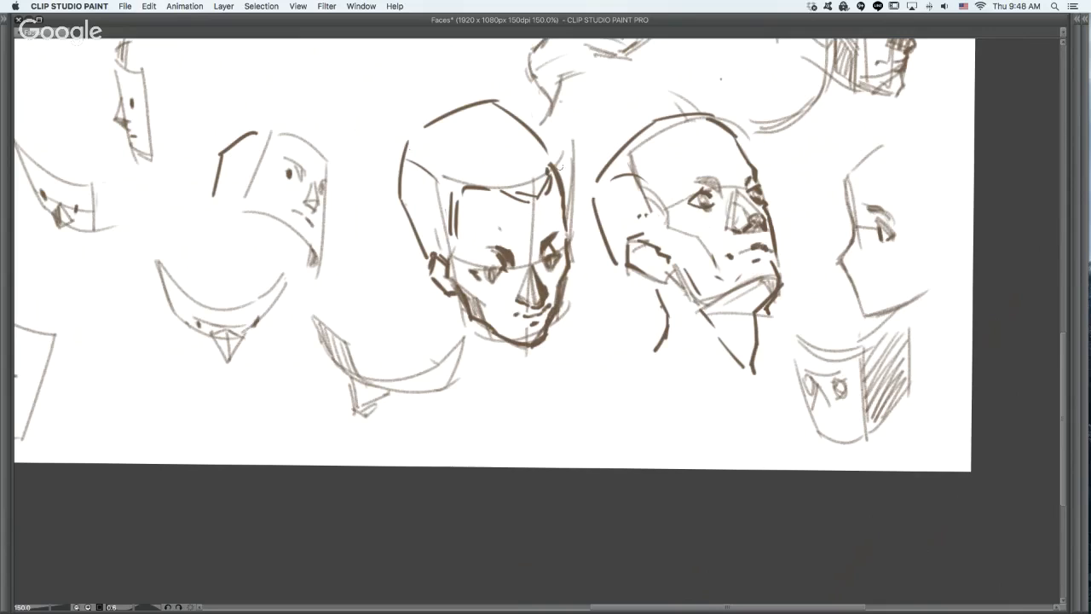
pyautogui.moveTo(551, 163)
pyautogui.mouseDown()
pyautogui.moveTo(525, 186)
pyautogui.moveTo(559, 173)
pyautogui.moveTo(565, 148)
pyautogui.moveTo(547, 150)
pyautogui.moveTo(572, 134)
pyautogui.moveTo(538, 137)
pyautogui.moveTo(564, 145)
pyautogui.mouseUp()
pyautogui.moveTo(401, 192); pyautogui.dragTo(424, 205)
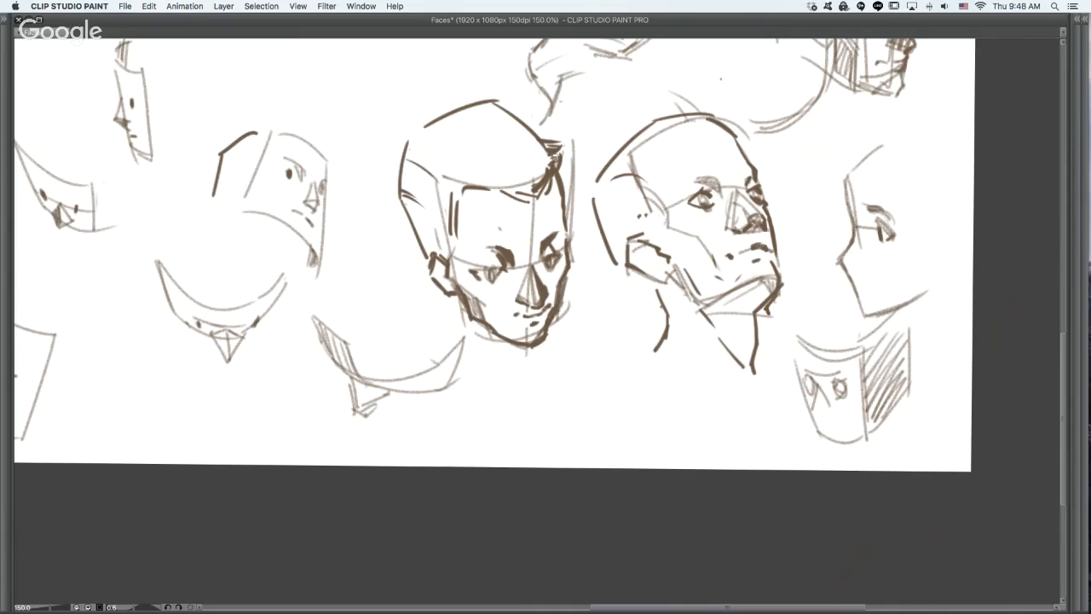
pyautogui.moveTo(565, 156); pyautogui.dragTo(551, 138)
pyautogui.press('super+z')
pyautogui.moveTo(414, 201)
pyautogui.mouseDown()
pyautogui.moveTo(404, 219)
pyautogui.moveTo(421, 213)
pyautogui.moveTo(418, 241)
pyautogui.moveTo(450, 256)
pyautogui.moveTo(446, 274)
pyautogui.moveTo(459, 282)
pyautogui.mouseUp()
pyautogui.keyDown('alt'); pyautogui.click(607, 292); pyautogui.keyUp('alt')
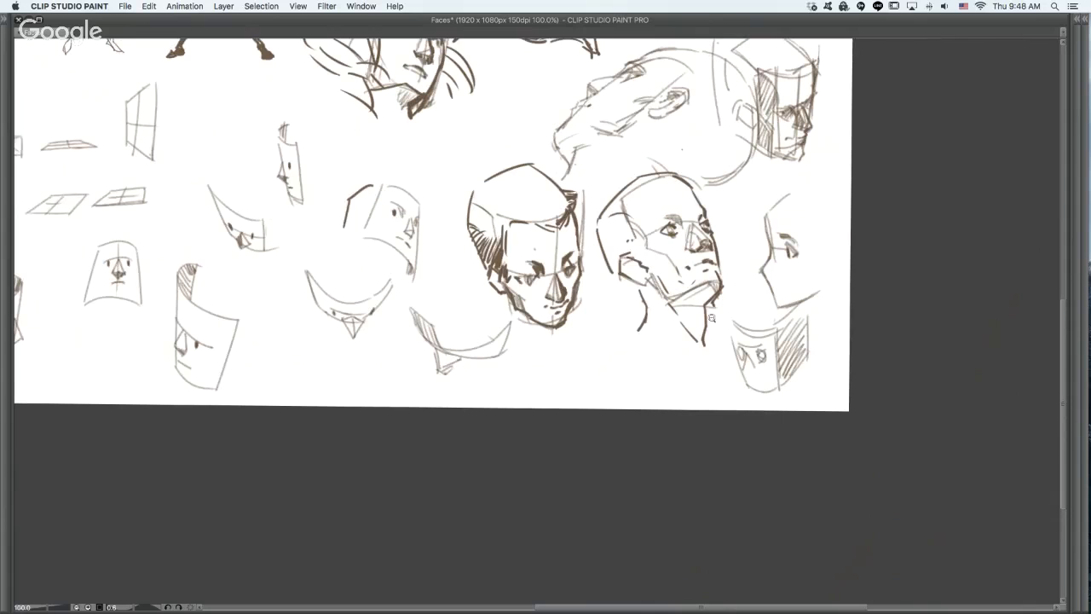
# - Strengthen the chin, jaw and front of the neck on the large bald profile head with bold dark strokes
pyautogui.moveTo(711, 318); pyautogui.dragTo(707, 412)
pyautogui.moveTo(544, 316)
pyautogui.mouseDown()
pyautogui.moveTo(560, 346)
pyautogui.moveTo(623, 309)
pyautogui.mouseUp()
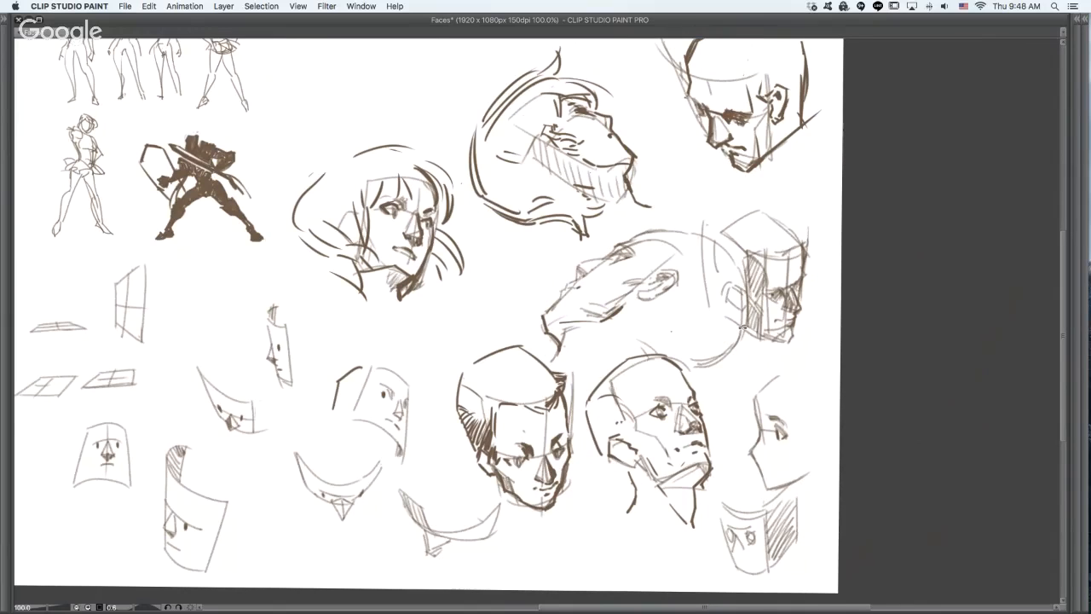
pyautogui.moveTo(743, 327)
pyautogui.mouseDown()
pyautogui.moveTo(732, 254)
pyautogui.moveTo(711, 211)
pyautogui.mouseUp()
pyautogui.moveTo(569, 332); pyautogui.dragTo(571, 342)
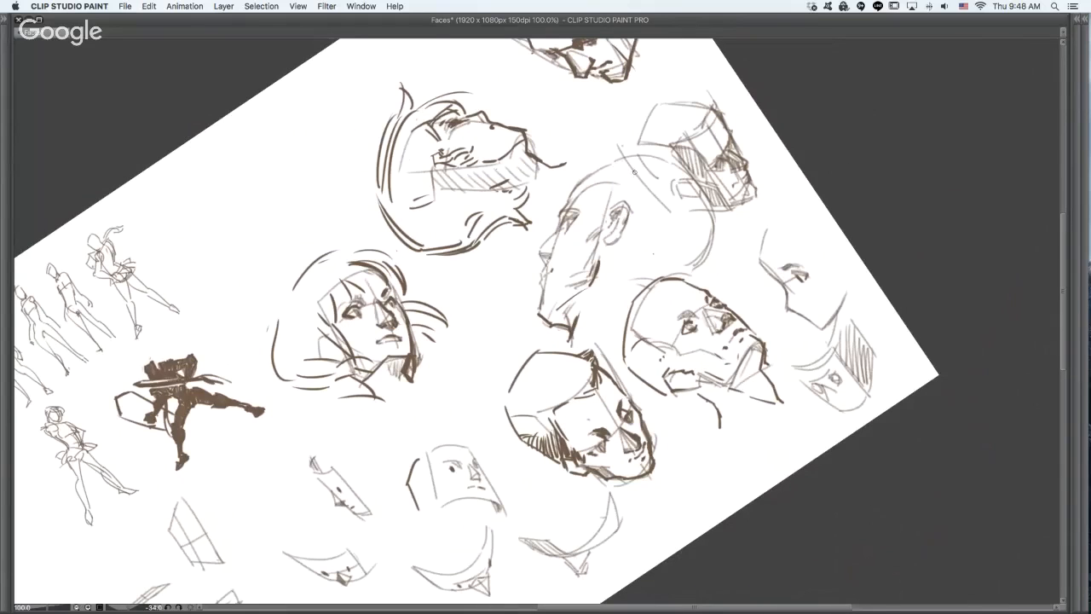
# - Add short dark hair strands above the small three-quarter curved-plane face and mark its rear jaw corner
pyautogui.moveTo(818, 199); pyautogui.dragTo(801, 323)
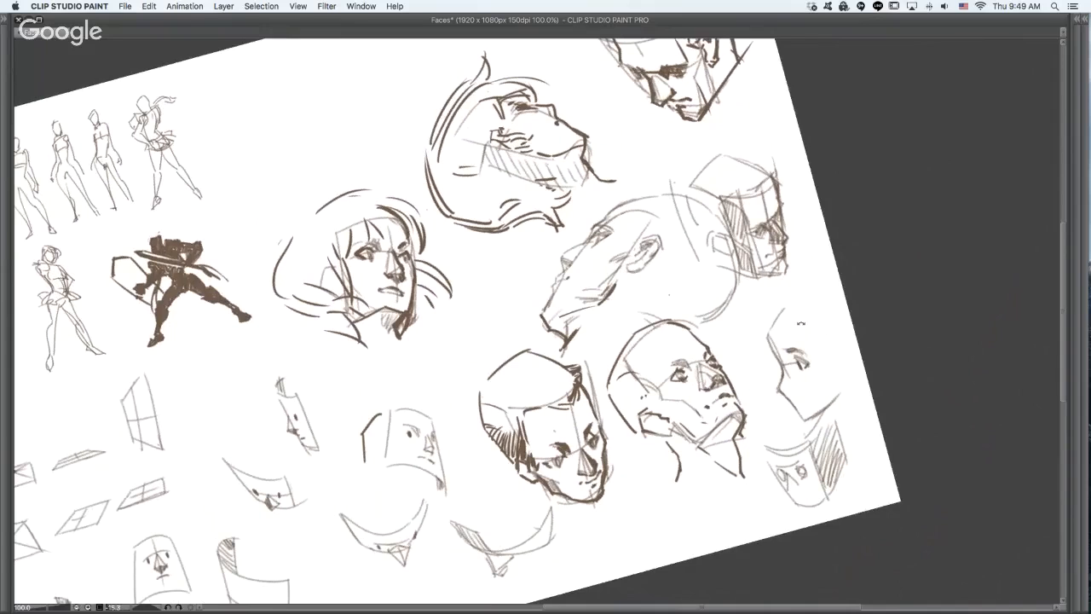
pyautogui.moveTo(619, 321); pyautogui.dragTo(713, 254)
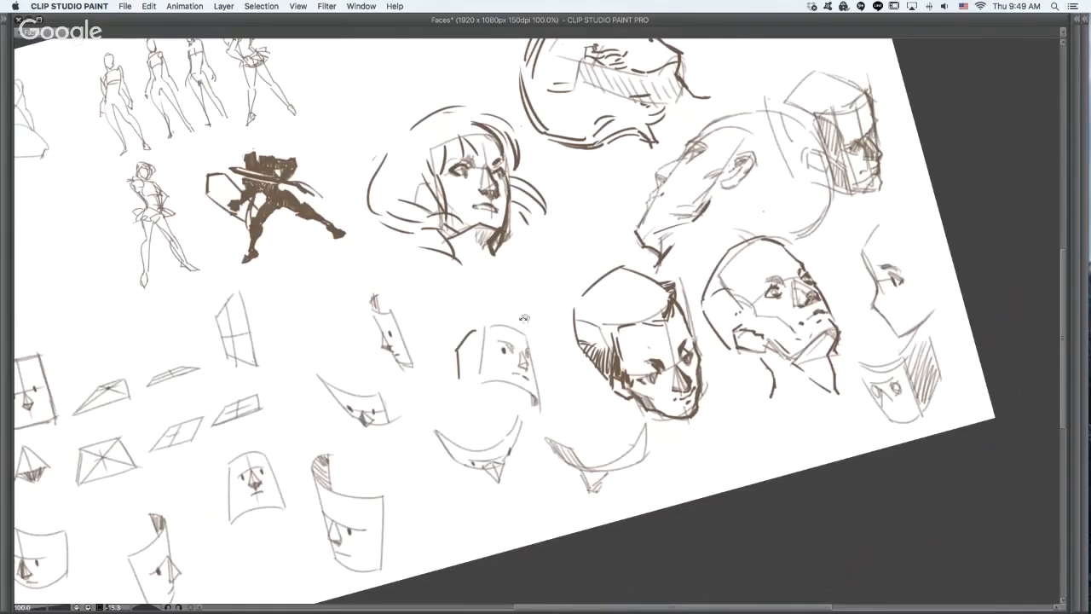
pyautogui.scroll(2, 524, 318)
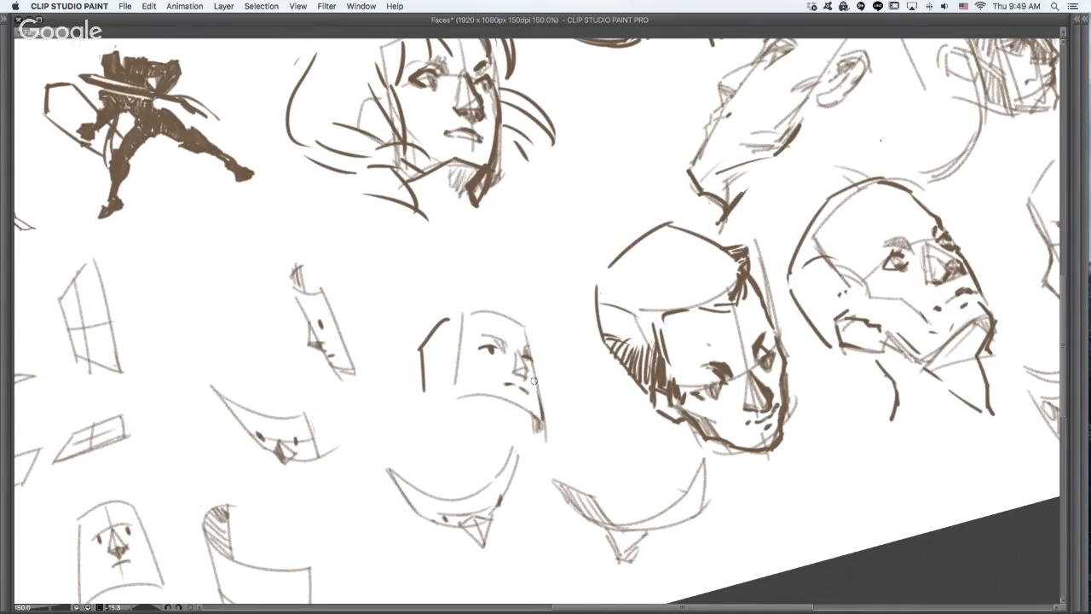
pyautogui.press('super+z')
pyautogui.moveTo(450, 393); pyautogui.dragTo(460, 398)
pyautogui.moveTo(506, 313)
pyautogui.mouseDown()
pyautogui.moveTo(516, 300)
pyautogui.moveTo(486, 306)
pyautogui.moveTo(530, 314)
pyautogui.moveTo(531, 325)
pyautogui.mouseUp()
pyautogui.moveTo(523, 327); pyautogui.dragTo(550, 329)
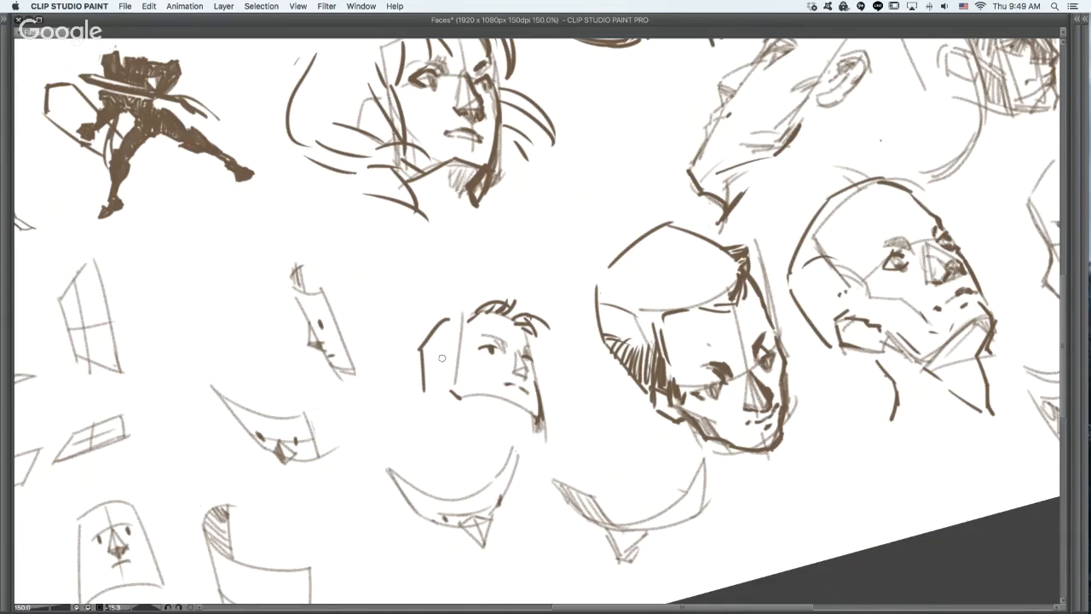
# - Draw the small three-quarter head's ear, back of the jaw and shaded underside of the chin, undoing trial strokes
pyautogui.moveTo(438, 358)
pyautogui.mouseDown()
pyautogui.moveTo(453, 374)
pyautogui.moveTo(424, 384)
pyautogui.moveTo(448, 397)
pyautogui.mouseUp()
pyautogui.moveTo(449, 353); pyautogui.dragTo(455, 357)
pyautogui.moveTo(466, 400)
pyautogui.mouseDown()
pyautogui.moveTo(542, 420)
pyautogui.moveTo(509, 435)
pyautogui.moveTo(516, 442)
pyautogui.moveTo(520, 412)
pyautogui.moveTo(506, 443)
pyautogui.mouseUp()
pyautogui.press('super+z')
pyautogui.press('super+z')
pyautogui.press('super+z')
pyautogui.press('super+z')
pyautogui.press('super+z')
pyautogui.press('super+z')
pyautogui.press('super+z')
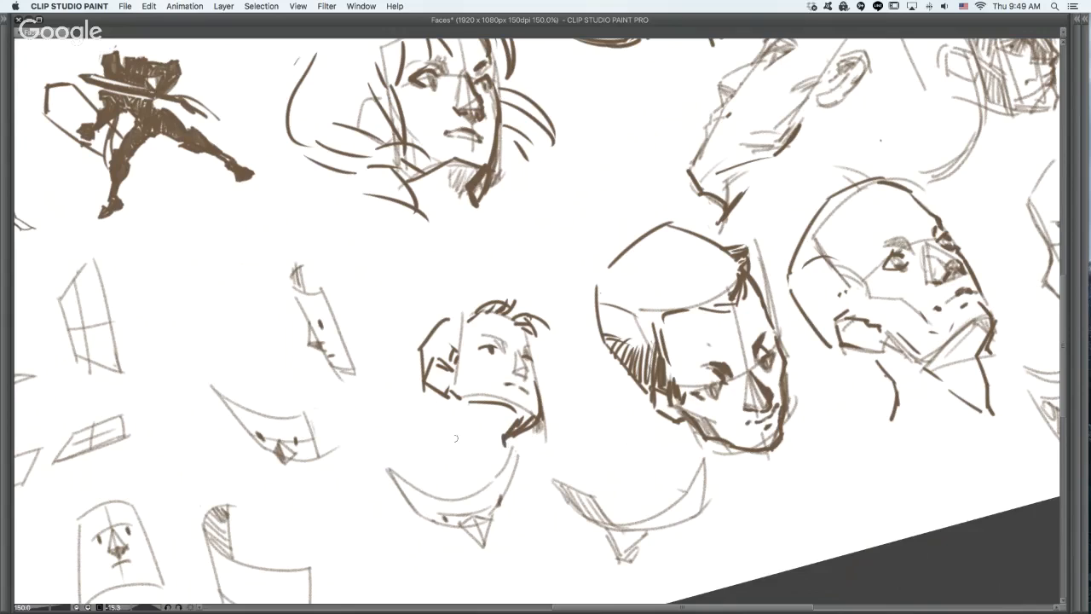
pyautogui.moveTo(424, 392); pyautogui.dragTo(440, 405)
# - Draw a long collar line and the far shoulder and arm beneath the small three-quarter head
pyautogui.moveTo(656, 307); pyautogui.dragTo(628, 246)
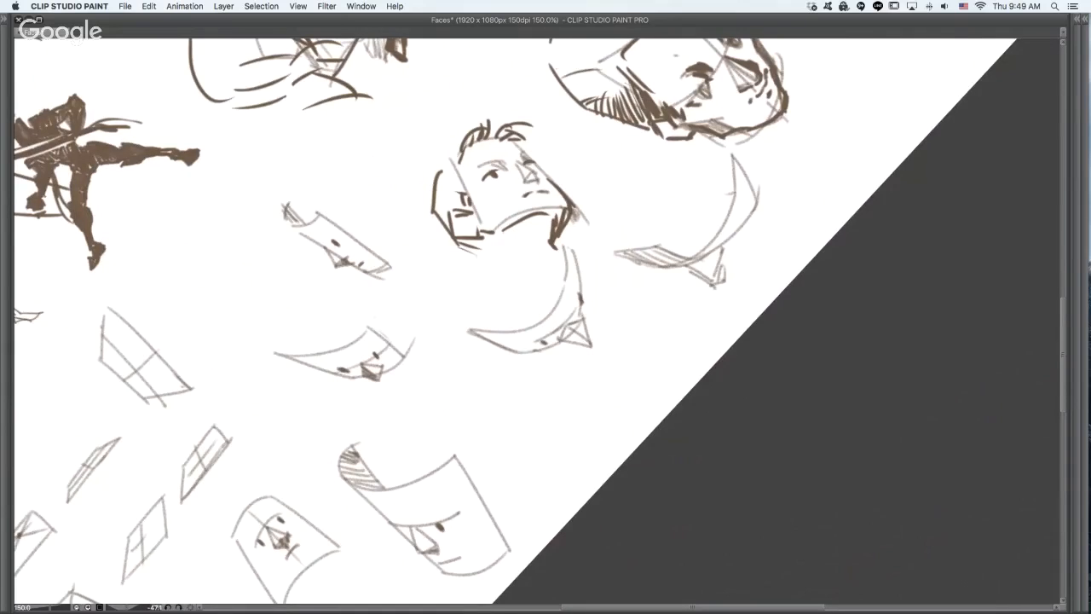
pyautogui.moveTo(489, 293)
pyautogui.mouseDown()
pyautogui.moveTo(514, 269)
pyautogui.moveTo(650, 308)
pyautogui.mouseUp()
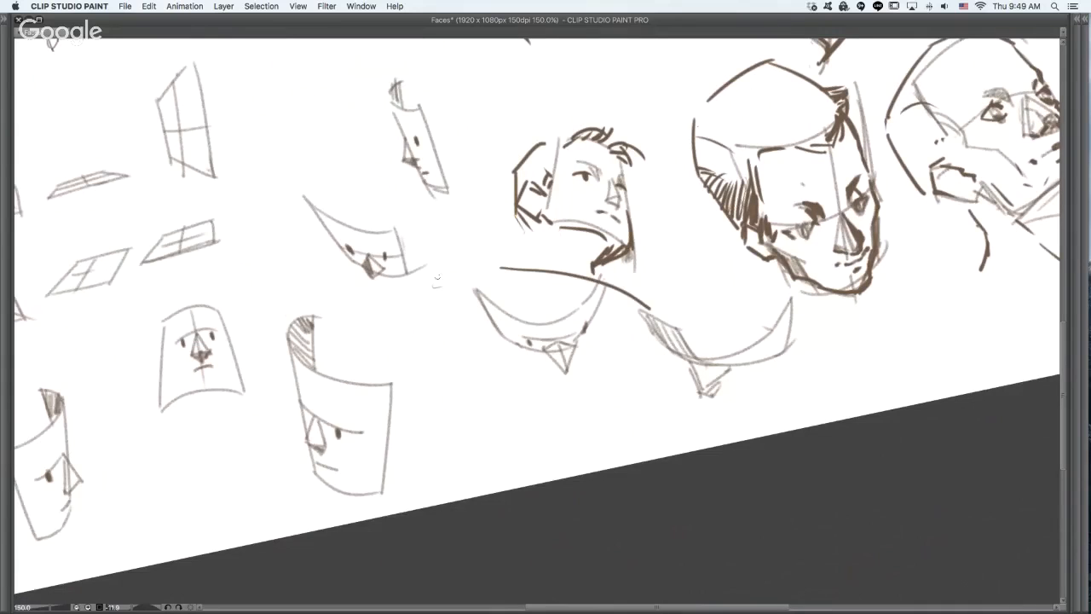
pyautogui.moveTo(432, 283)
pyautogui.mouseDown()
pyautogui.moveTo(465, 249)
pyautogui.moveTo(457, 258)
pyautogui.moveTo(501, 268)
pyautogui.mouseUp()
pyautogui.moveTo(409, 304)
pyautogui.mouseDown()
pyautogui.moveTo(410, 348)
pyautogui.moveTo(418, 342)
pyautogui.mouseUp()
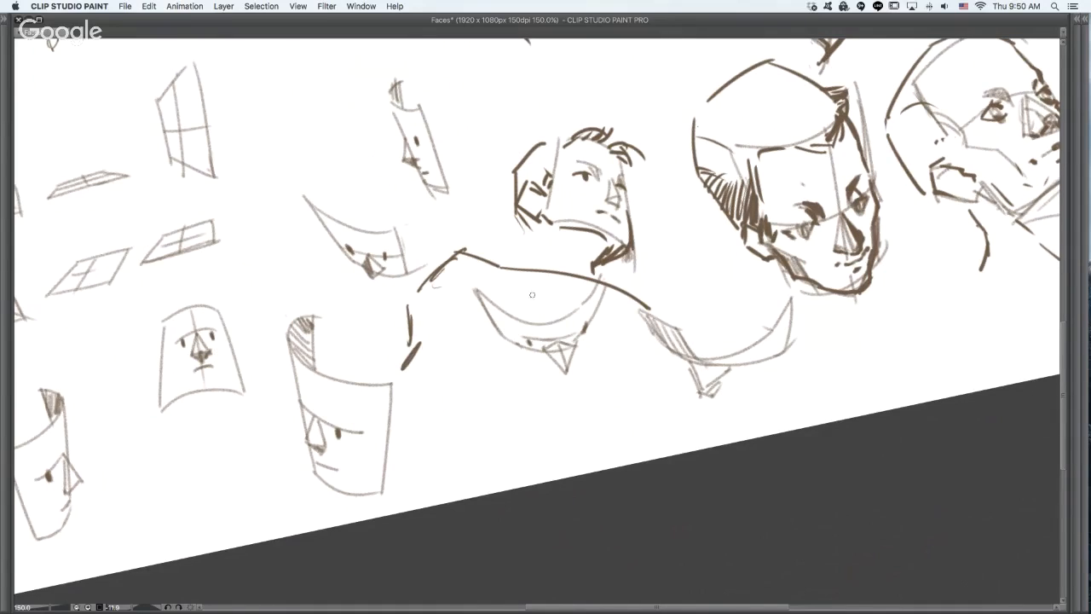
pyautogui.moveTo(508, 272); pyautogui.dragTo(641, 306)
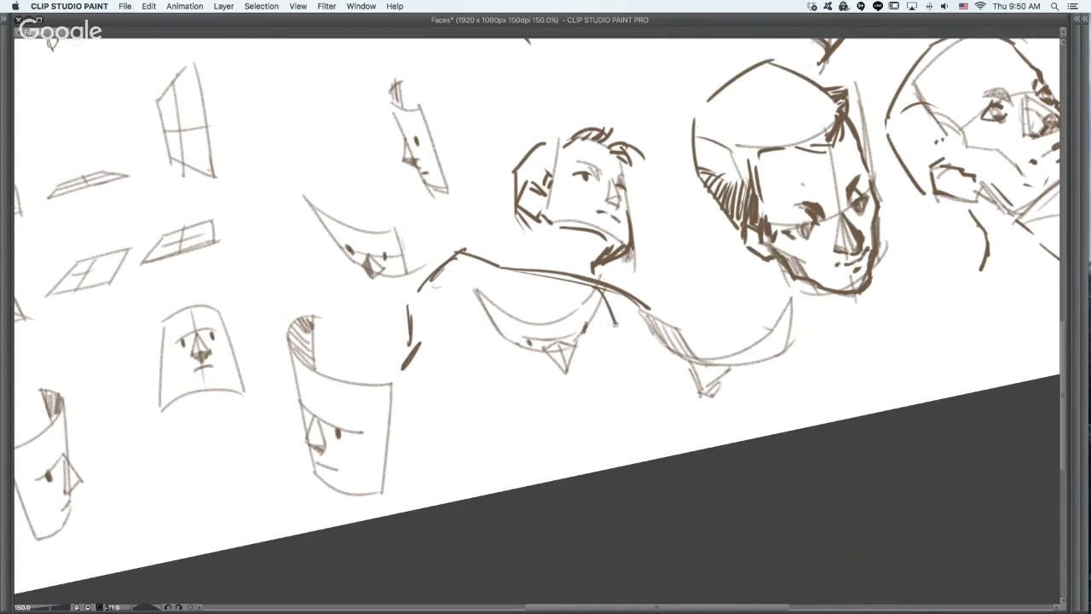
# - Sketch the near chest and torso side lines and a short dark armpit mark on the new figure
pyautogui.moveTo(598, 296); pyautogui.dragTo(626, 355)
pyautogui.moveTo(648, 308); pyautogui.dragTo(671, 368)
pyautogui.moveTo(672, 369); pyautogui.dragTo(702, 408)
pyautogui.press('super+z')
pyautogui.moveTo(672, 375); pyautogui.dragTo(694, 424)
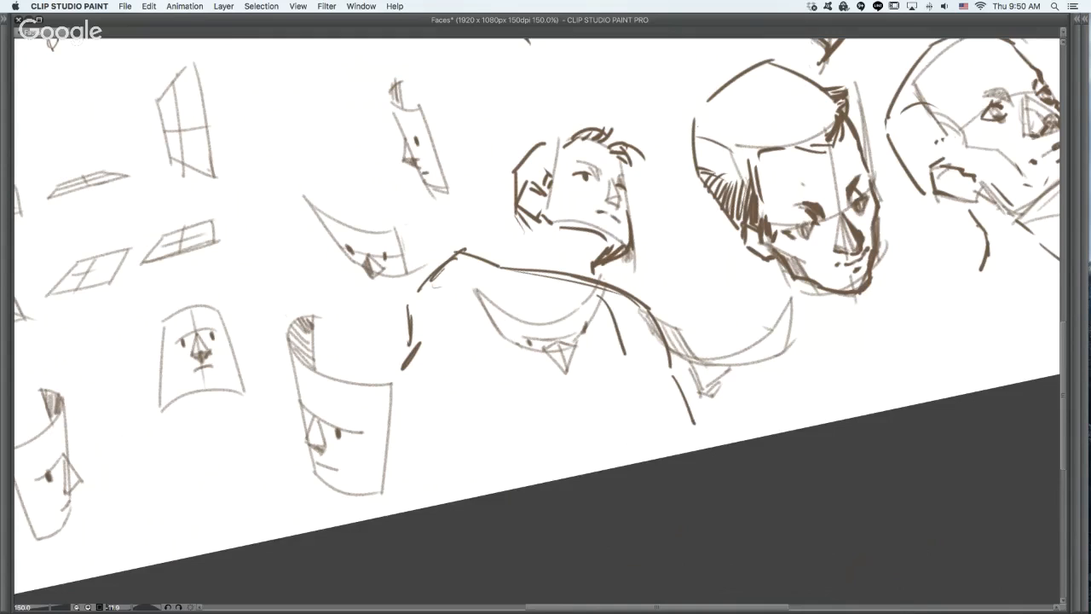
pyautogui.moveTo(633, 369); pyautogui.dragTo(653, 394)
pyautogui.moveTo(477, 330); pyautogui.dragTo(491, 320)
# - Draw upright spiky hair on the figure's crown and a pointed tuft at the back, undoing trial strokes
pyautogui.moveTo(562, 140); pyautogui.dragTo(549, 166)
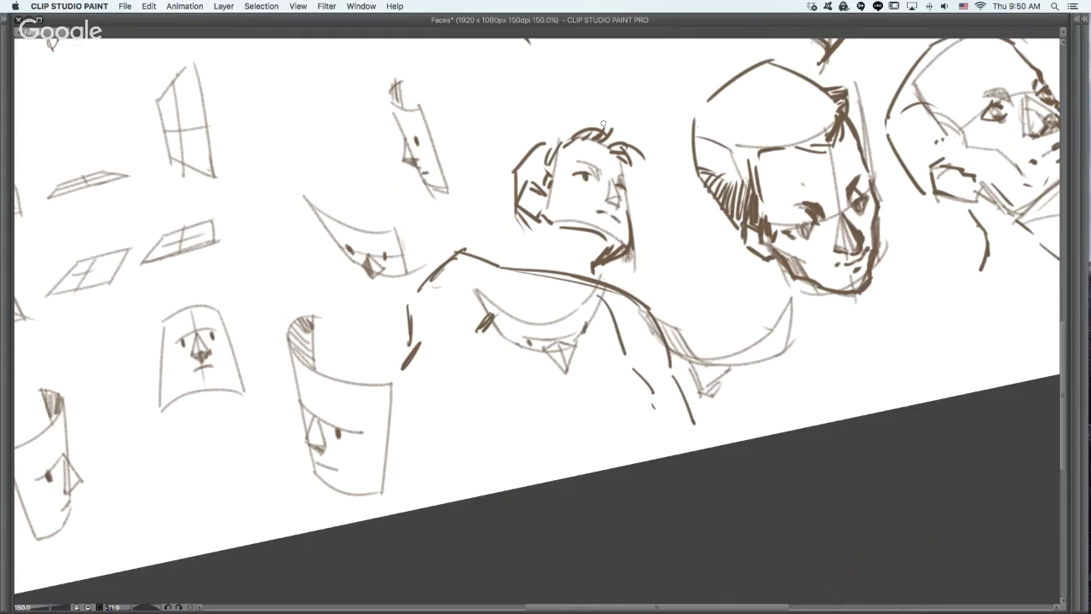
pyautogui.moveTo(576, 121)
pyautogui.mouseDown()
pyautogui.moveTo(641, 99)
pyautogui.moveTo(650, 161)
pyautogui.moveTo(617, 121)
pyautogui.mouseUp()
pyautogui.press('super+z')
pyautogui.press('super+z')
pyautogui.press('super+z')
pyautogui.press('super+z')
pyautogui.press('super+z')
pyautogui.press('super+z')
pyautogui.moveTo(611, 129); pyautogui.dragTo(570, 92)
pyautogui.moveTo(623, 114); pyautogui.dragTo(608, 73)
pyautogui.moveTo(620, 138); pyautogui.dragTo(635, 107)
pyautogui.moveTo(560, 135)
pyautogui.mouseDown()
pyautogui.moveTo(512, 121)
pyautogui.moveTo(526, 120)
pyautogui.mouseUp()
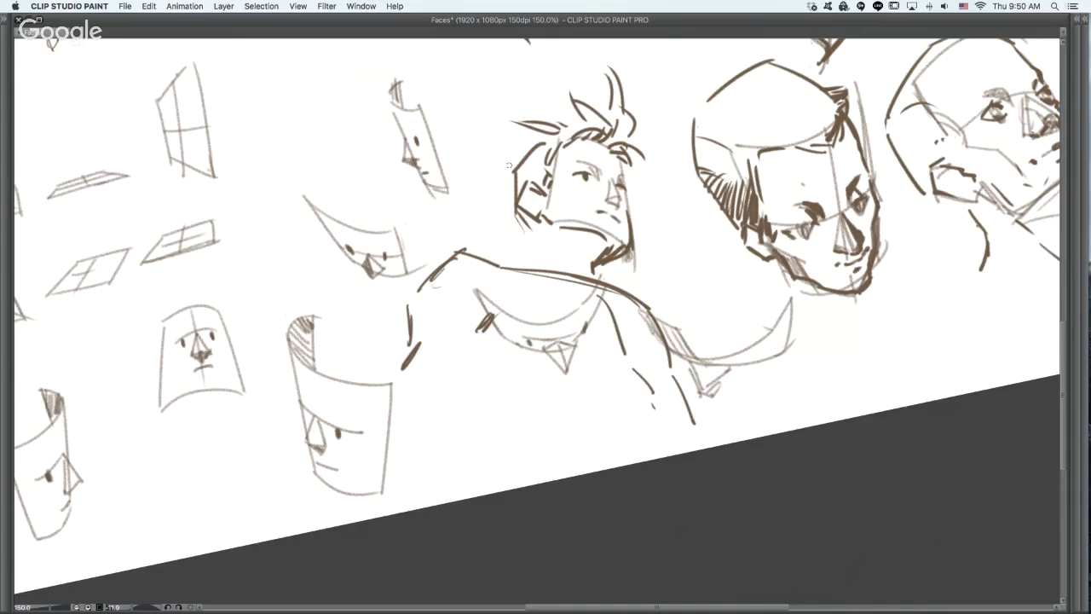
# - Add pointed hair tufts behind the figure's ear and extra strands along the hairline and crown
pyautogui.moveTo(512, 167)
pyautogui.mouseDown()
pyautogui.moveTo(474, 181)
pyautogui.moveTo(511, 187)
pyautogui.mouseUp()
pyautogui.moveTo(530, 145); pyautogui.dragTo(506, 160)
pyautogui.moveTo(571, 126); pyautogui.dragTo(539, 136)
pyautogui.moveTo(626, 129); pyautogui.dragTo(602, 102)
# - Draw the figure's neck and sloping trapezius lines down to the shoulder, undoing several trial strokes
pyautogui.moveTo(499, 266); pyautogui.dragTo(542, 250)
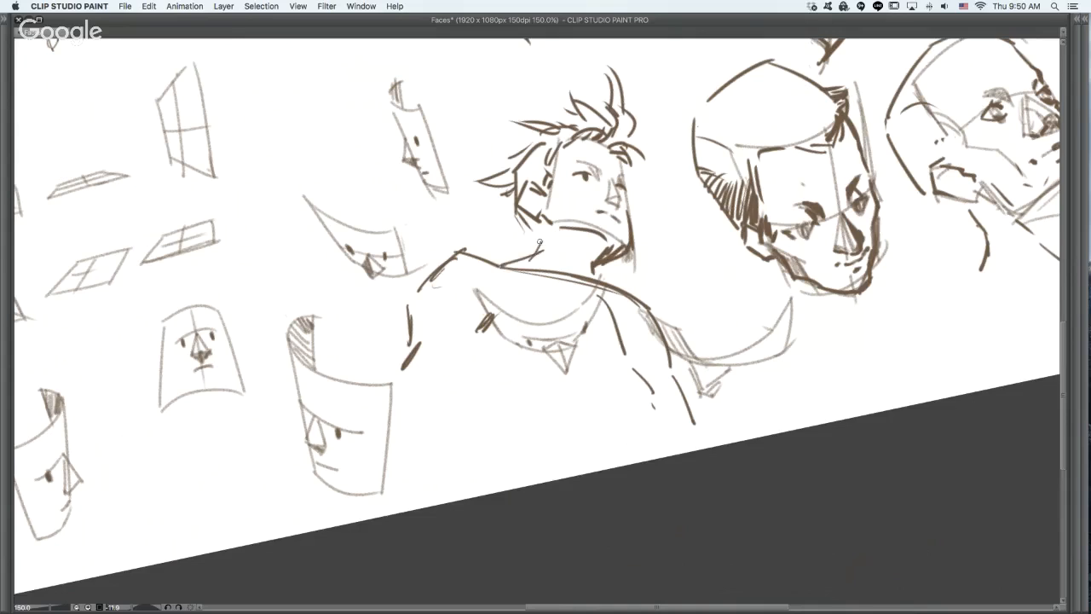
pyautogui.press('super+z')
pyautogui.press('super+z')
pyautogui.press('super+z')
pyautogui.moveTo(490, 260)
pyautogui.mouseDown()
pyautogui.moveTo(521, 254)
pyautogui.moveTo(541, 231)
pyautogui.mouseUp()
pyautogui.press('super+z')
pyautogui.press('super+z')
pyautogui.moveTo(495, 263)
pyautogui.mouseDown()
pyautogui.moveTo(535, 253)
pyautogui.moveTo(502, 265)
pyautogui.moveTo(563, 270)
pyautogui.mouseUp()
pyautogui.moveTo(537, 251)
pyautogui.mouseDown()
pyautogui.moveTo(540, 231)
pyautogui.moveTo(553, 228)
pyautogui.mouseUp()
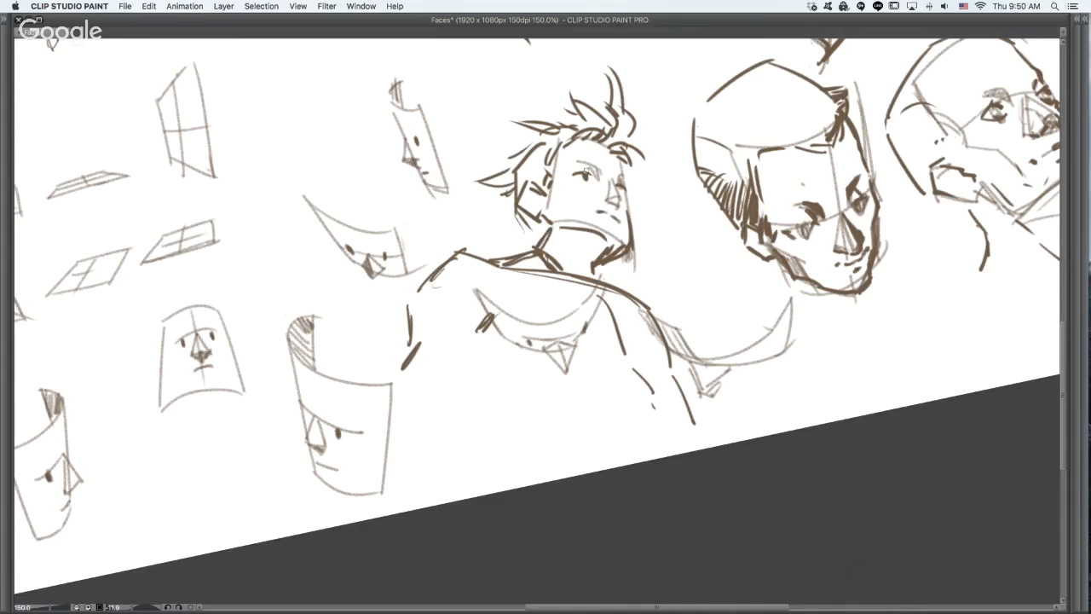
pyautogui.press('super+z')
pyautogui.press('super+z')
pyautogui.press('super+z')
# - Draw the figure's pectoral arcs, lower chest line, and the side and waist of the torso, undoing trial strokes
pyautogui.press('super+z')
pyautogui.moveTo(479, 257)
pyautogui.mouseDown()
pyautogui.moveTo(547, 218)
pyautogui.moveTo(554, 274)
pyautogui.moveTo(591, 280)
pyautogui.mouseUp()
pyautogui.moveTo(490, 307)
pyautogui.mouseDown()
pyautogui.moveTo(492, 324)
pyautogui.moveTo(592, 323)
pyautogui.moveTo(616, 338)
pyautogui.moveTo(592, 335)
pyautogui.moveTo(598, 312)
pyautogui.moveTo(610, 342)
pyautogui.moveTo(672, 343)
pyautogui.moveTo(662, 359)
pyautogui.mouseUp()
pyautogui.press('super+z')
pyautogui.press('super+z')
pyautogui.press('super+z')
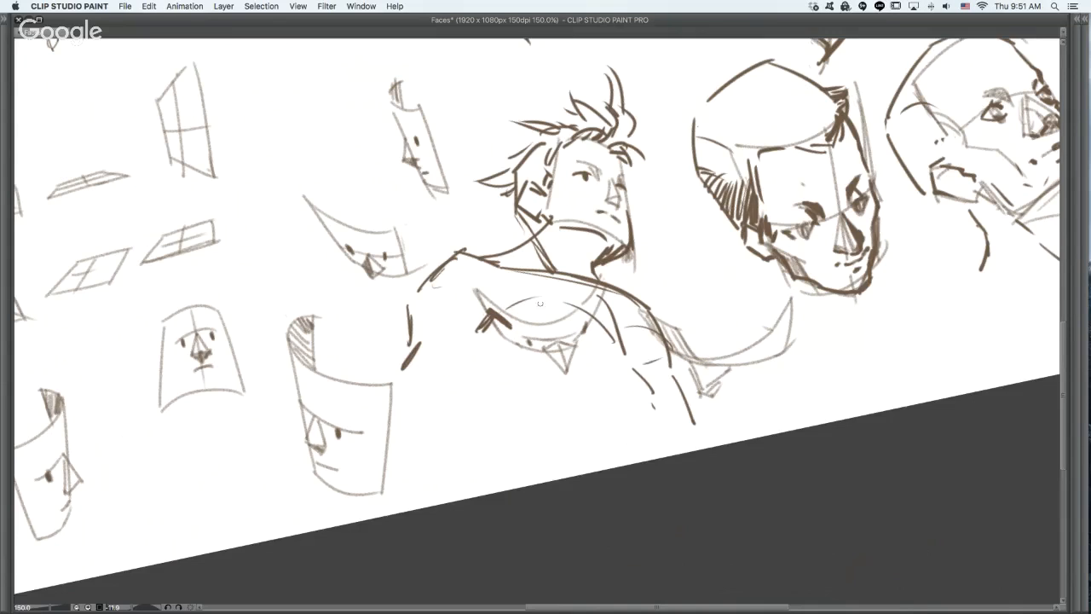
pyautogui.moveTo(539, 297); pyautogui.dragTo(595, 316)
pyautogui.moveTo(523, 333); pyautogui.dragTo(668, 351)
pyautogui.moveTo(478, 404)
pyautogui.mouseDown()
pyautogui.moveTo(516, 438)
pyautogui.moveTo(520, 465)
pyautogui.mouseUp()
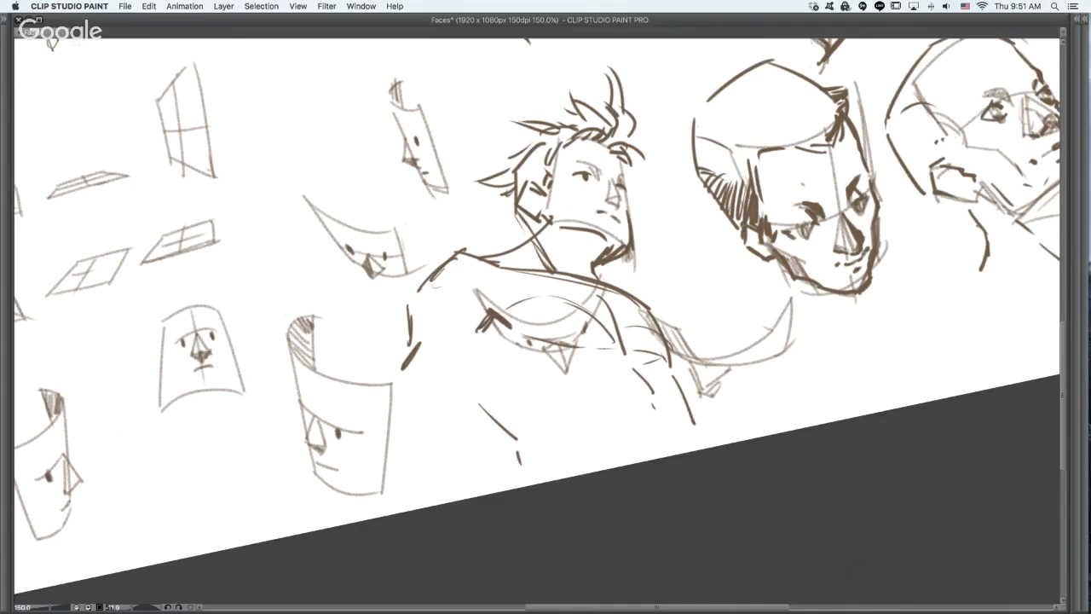
pyautogui.moveTo(486, 334); pyautogui.dragTo(481, 391)
# - Draw the figure's raised hand against the forehead with the inner line of the forearm running to the elbow
pyautogui.moveTo(636, 161)
pyautogui.mouseDown()
pyautogui.moveTo(685, 171)
pyautogui.moveTo(625, 156)
pyautogui.moveTo(646, 197)
pyautogui.moveTo(671, 201)
pyautogui.mouseUp()
pyautogui.press('super+z')
pyautogui.moveTo(683, 171)
pyautogui.mouseDown()
pyautogui.moveTo(647, 175)
pyautogui.moveTo(643, 164)
pyautogui.moveTo(670, 170)
pyautogui.moveTo(665, 182)
pyautogui.moveTo(684, 195)
pyautogui.moveTo(705, 189)
pyautogui.moveTo(711, 263)
pyautogui.moveTo(750, 314)
pyautogui.mouseUp()
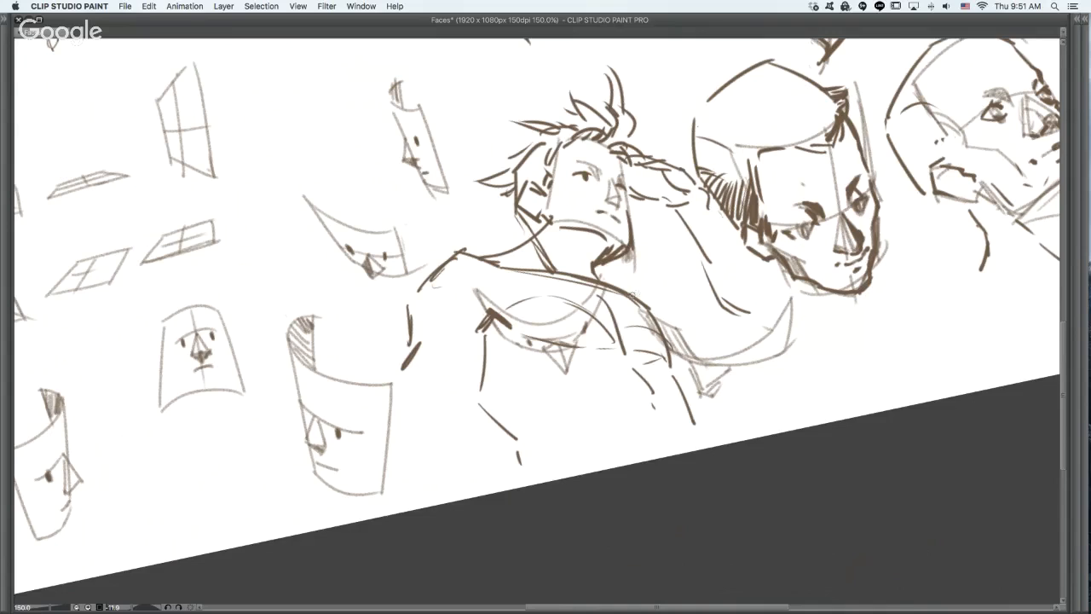
# - Draw the raised arm's upper arm contours, inner elbow crease, outer forearm and elbow
pyautogui.moveTo(631, 295)
pyautogui.mouseDown()
pyautogui.moveTo(675, 301)
pyautogui.moveTo(711, 288)
pyautogui.mouseUp()
pyautogui.press('super+z')
pyautogui.moveTo(694, 370)
pyautogui.mouseDown()
pyautogui.moveTo(769, 346)
pyautogui.moveTo(739, 367)
pyautogui.moveTo(782, 317)
pyautogui.mouseUp()
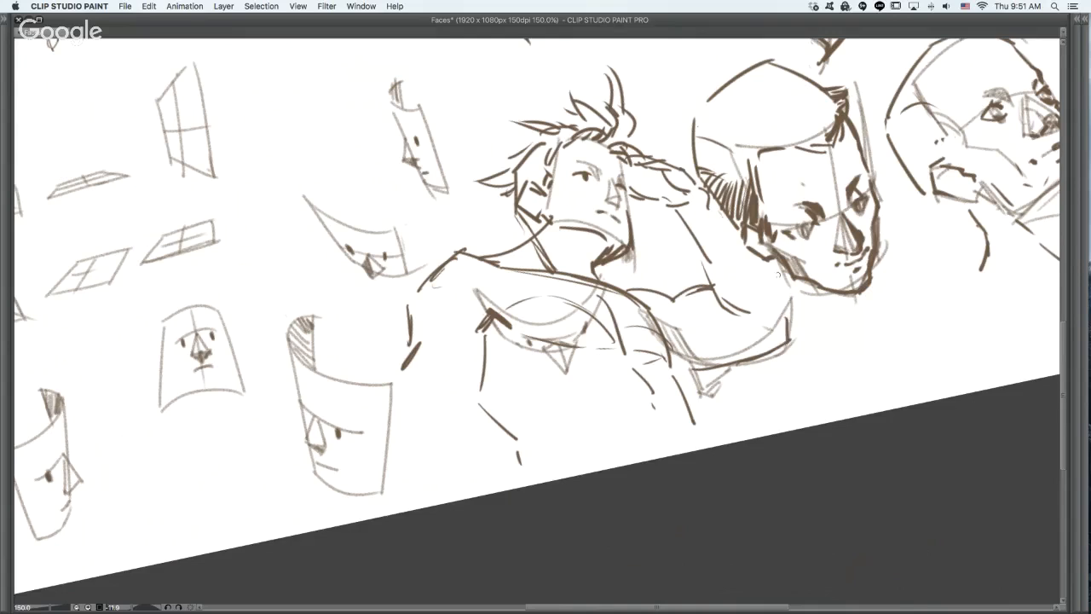
pyautogui.moveTo(767, 266); pyautogui.dragTo(791, 305)
pyautogui.moveTo(773, 271)
pyautogui.mouseDown()
pyautogui.moveTo(802, 324)
pyautogui.moveTo(793, 348)
pyautogui.mouseUp()
# - Add short rib marks along the side of the figure's torso, undoing trial strokes
pyautogui.moveTo(506, 356)
pyautogui.mouseDown()
pyautogui.moveTo(526, 379)
pyautogui.moveTo(514, 413)
pyautogui.mouseUp()
pyautogui.press('super+z')
pyautogui.press('super+z')
pyautogui.moveTo(503, 377)
pyautogui.mouseDown()
pyautogui.moveTo(525, 387)
pyautogui.moveTo(529, 412)
pyautogui.mouseUp()
pyautogui.press('super+z')
# - Extend the spiky hair with longer tufts above and behind the head, and darken the back of the neck
pyautogui.moveTo(558, 72); pyautogui.dragTo(594, 94)
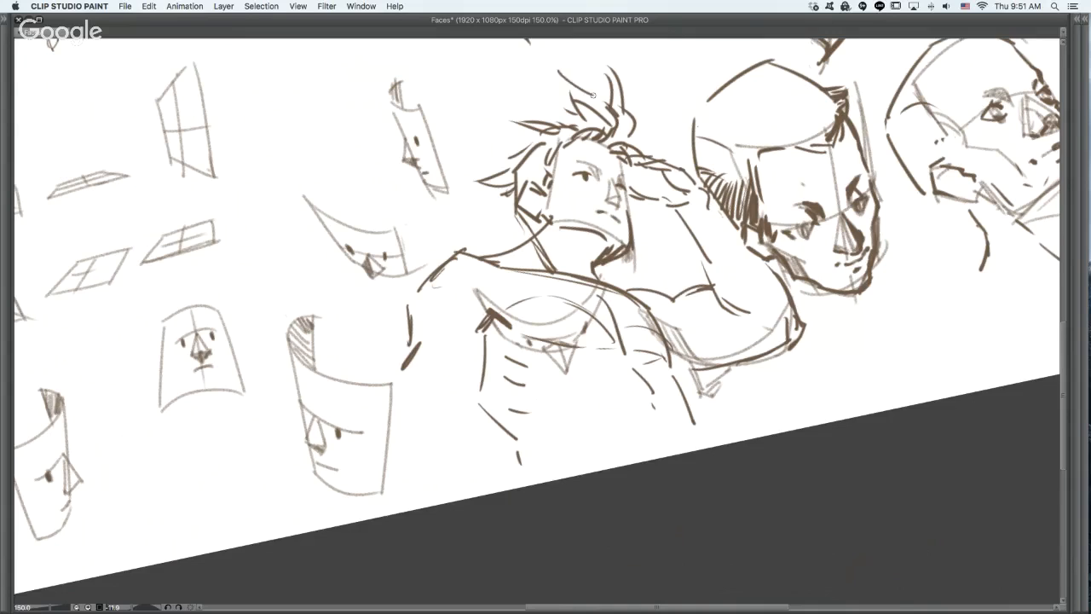
pyautogui.moveTo(550, 60)
pyautogui.mouseDown()
pyautogui.moveTo(562, 109)
pyautogui.moveTo(457, 124)
pyautogui.moveTo(512, 143)
pyautogui.moveTo(497, 157)
pyautogui.moveTo(507, 157)
pyautogui.mouseUp()
pyautogui.hotkey('ctrl', 'z')
pyautogui.moveTo(492, 162); pyautogui.dragTo(504, 168)
pyautogui.moveTo(518, 207)
pyautogui.mouseDown()
pyautogui.moveTo(529, 242)
pyautogui.moveTo(562, 247)
pyautogui.mouseUp()
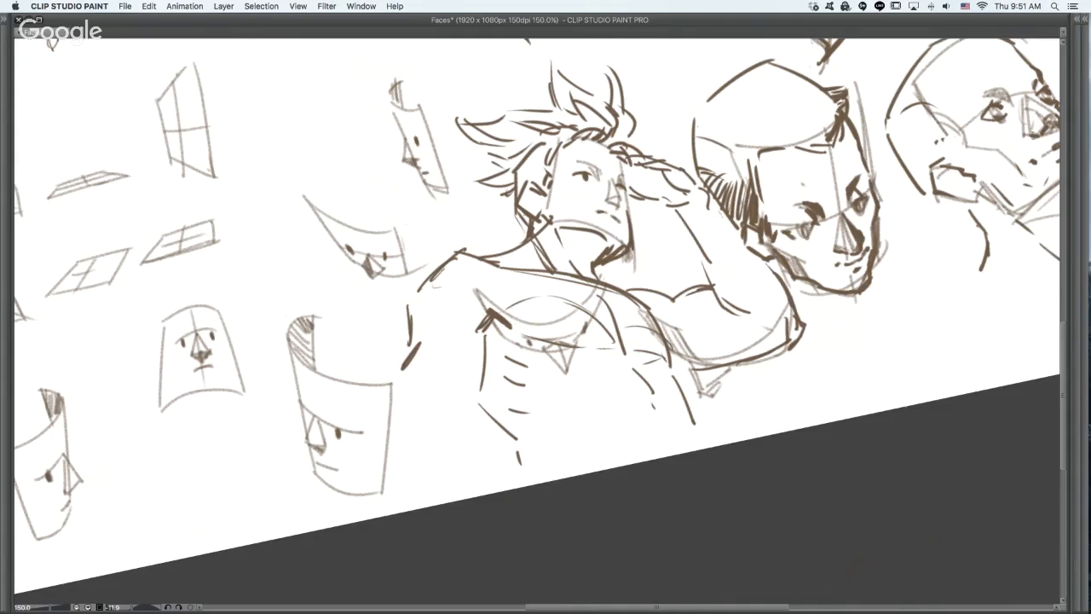
# - Switch away from the drawing to another application
pyautogui.press('super+Tab')
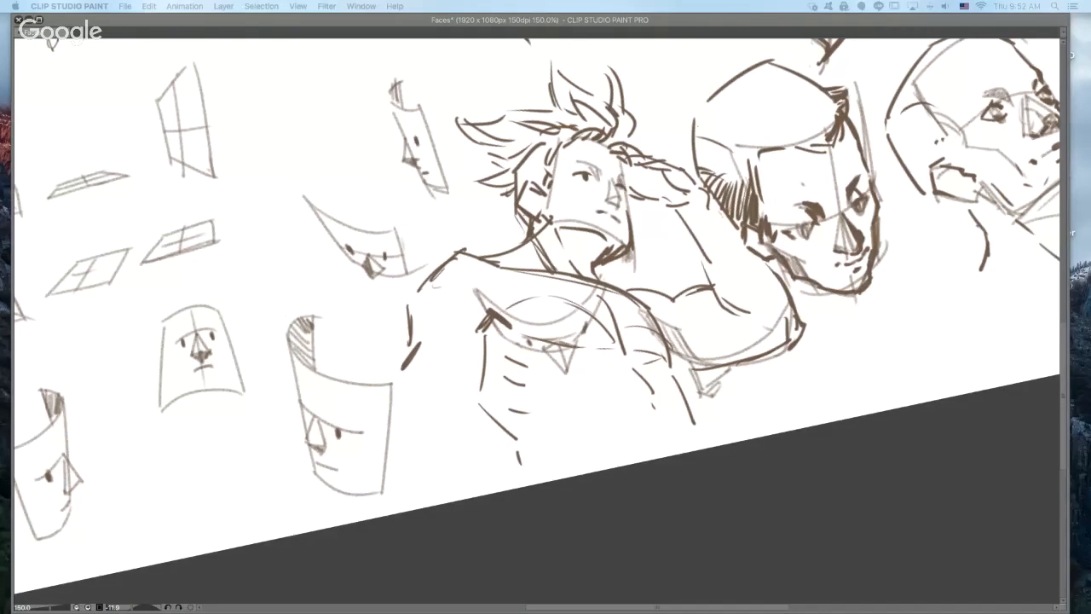